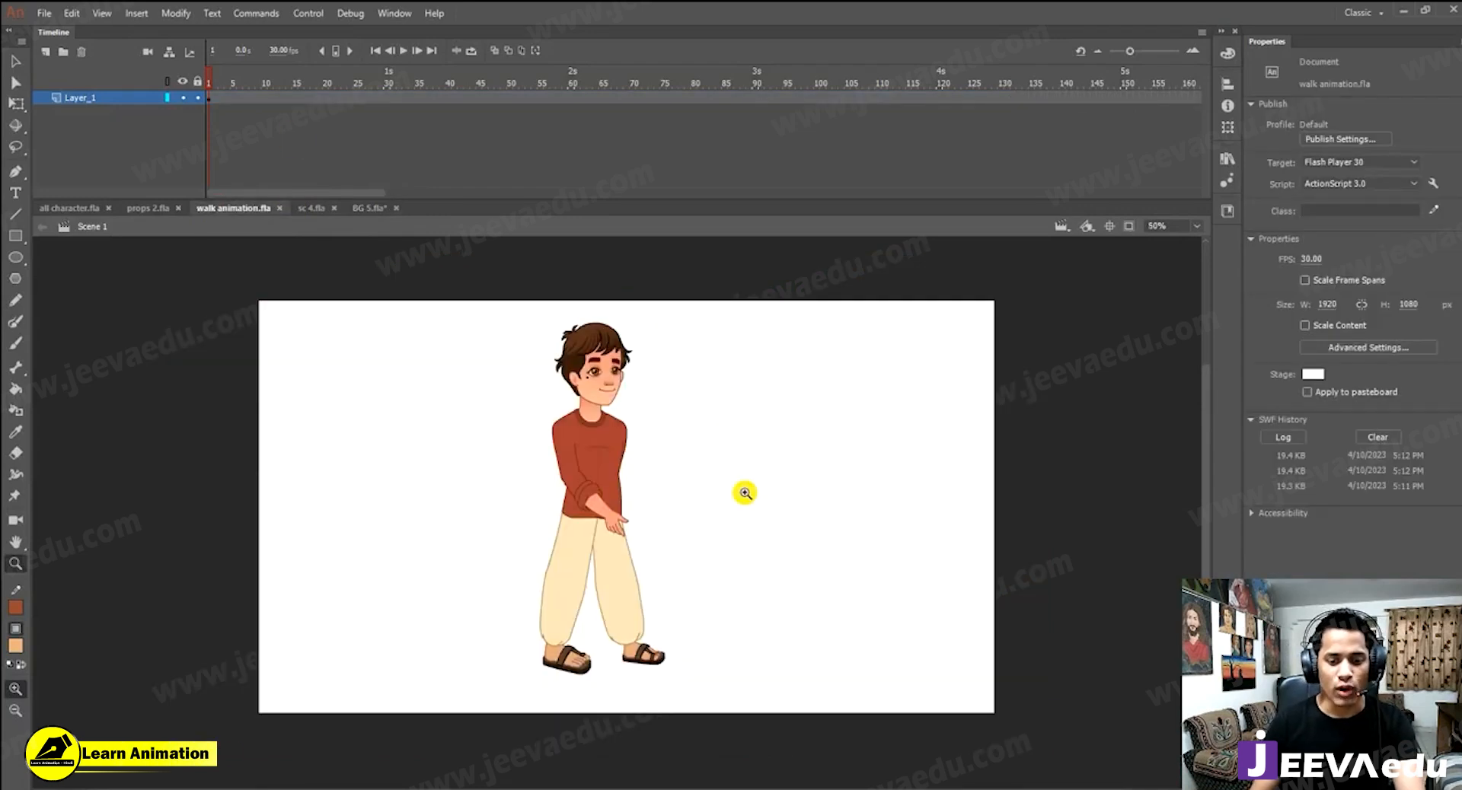
Preview the boy's walk animation in a test movie and close the preview.
key(ctrl+Return)
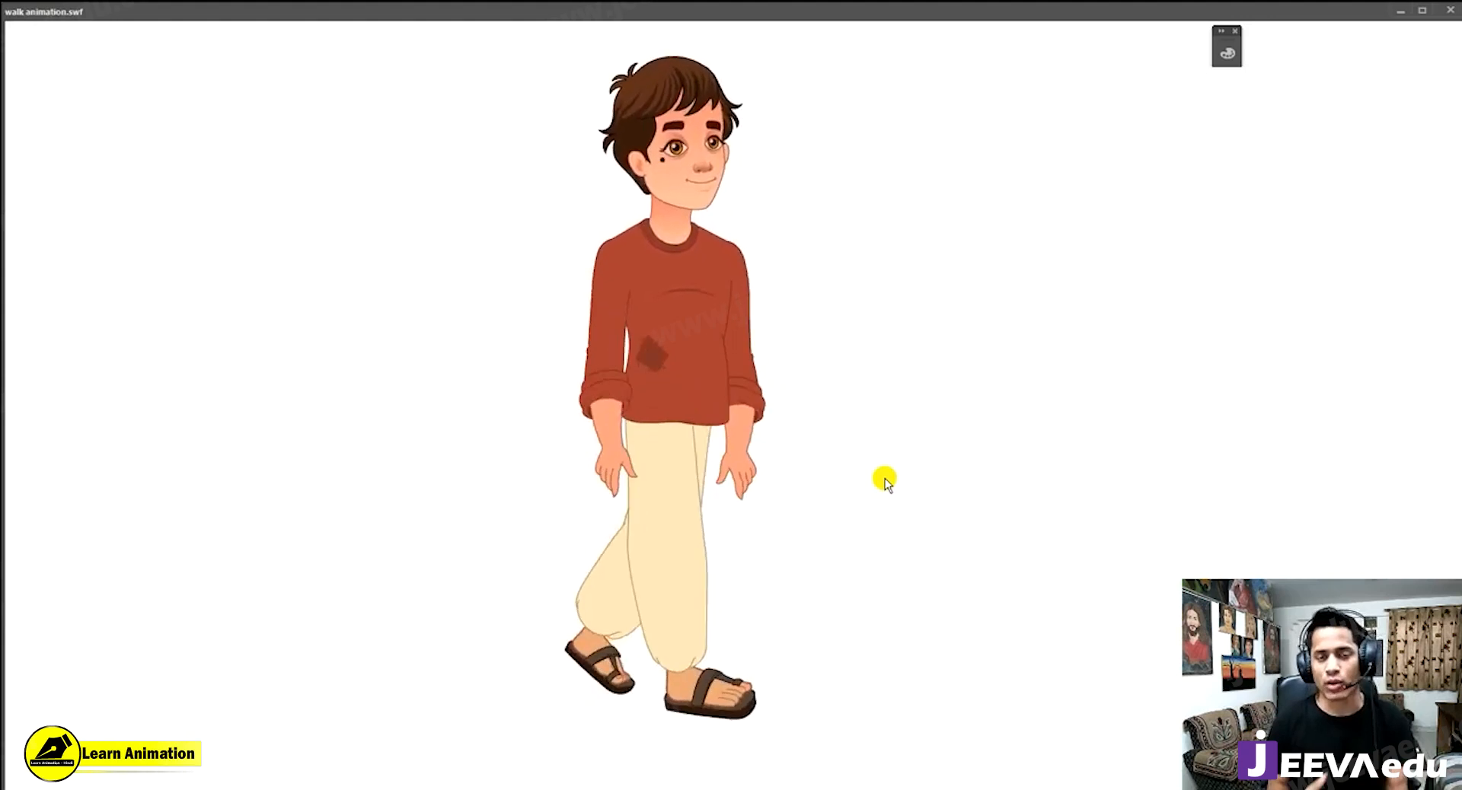
click(1450, 12)
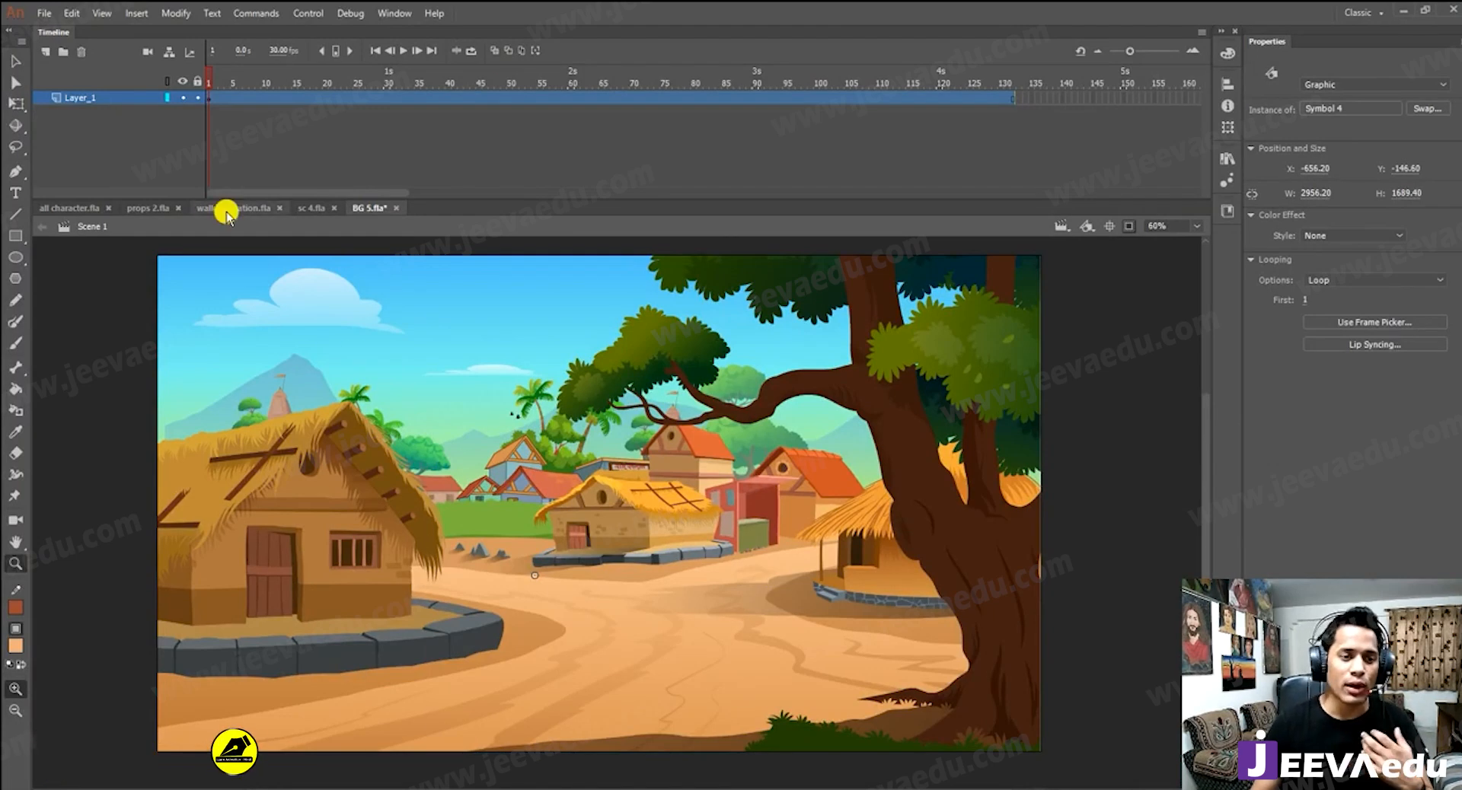
Examine the bullock cart, goats, buffalo and walking villagers in props 2.fla, scrubbing the timeline to frame 74 to check the motion.
click(152, 208)
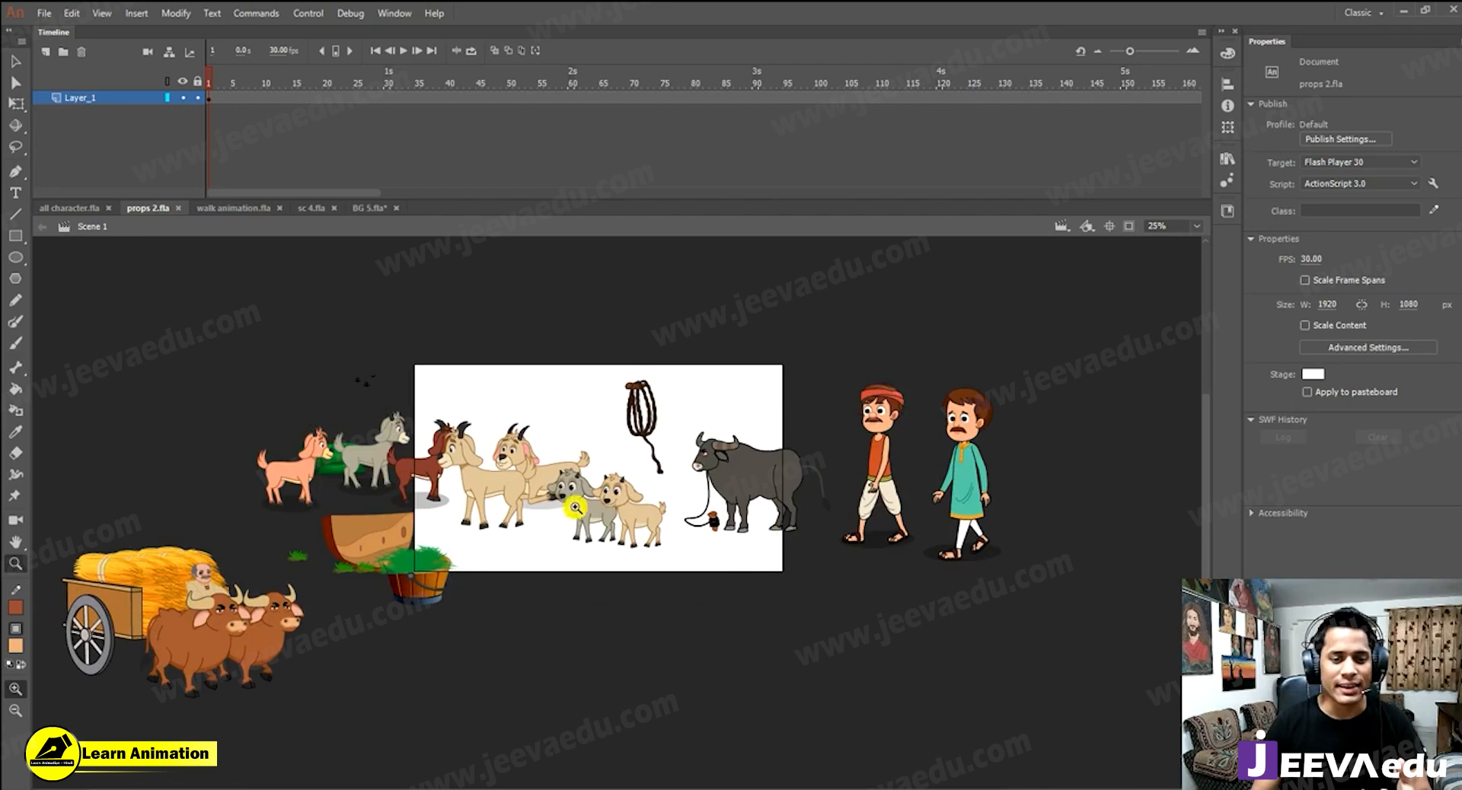
click(284, 609)
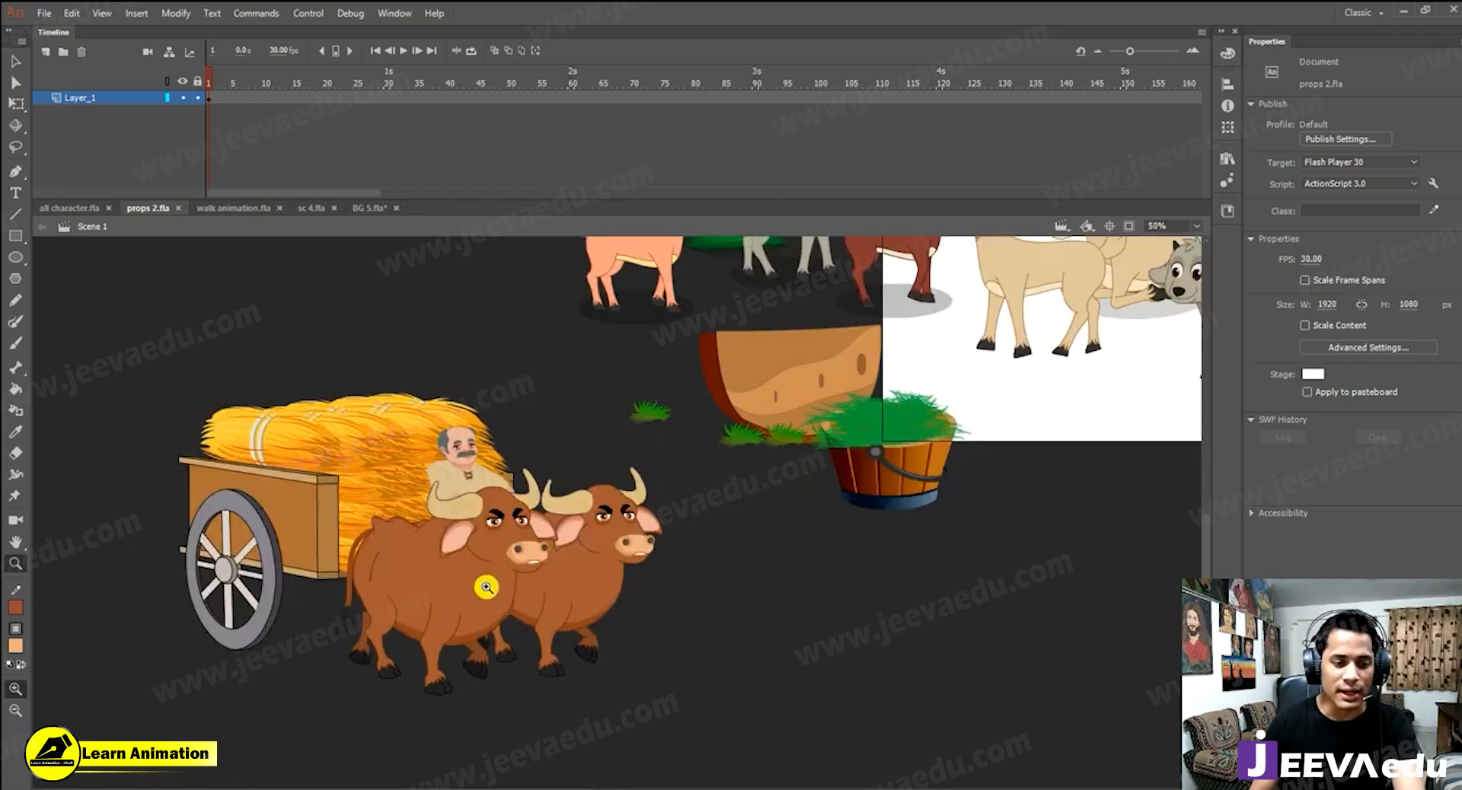
drag(958, 483, 583, 619)
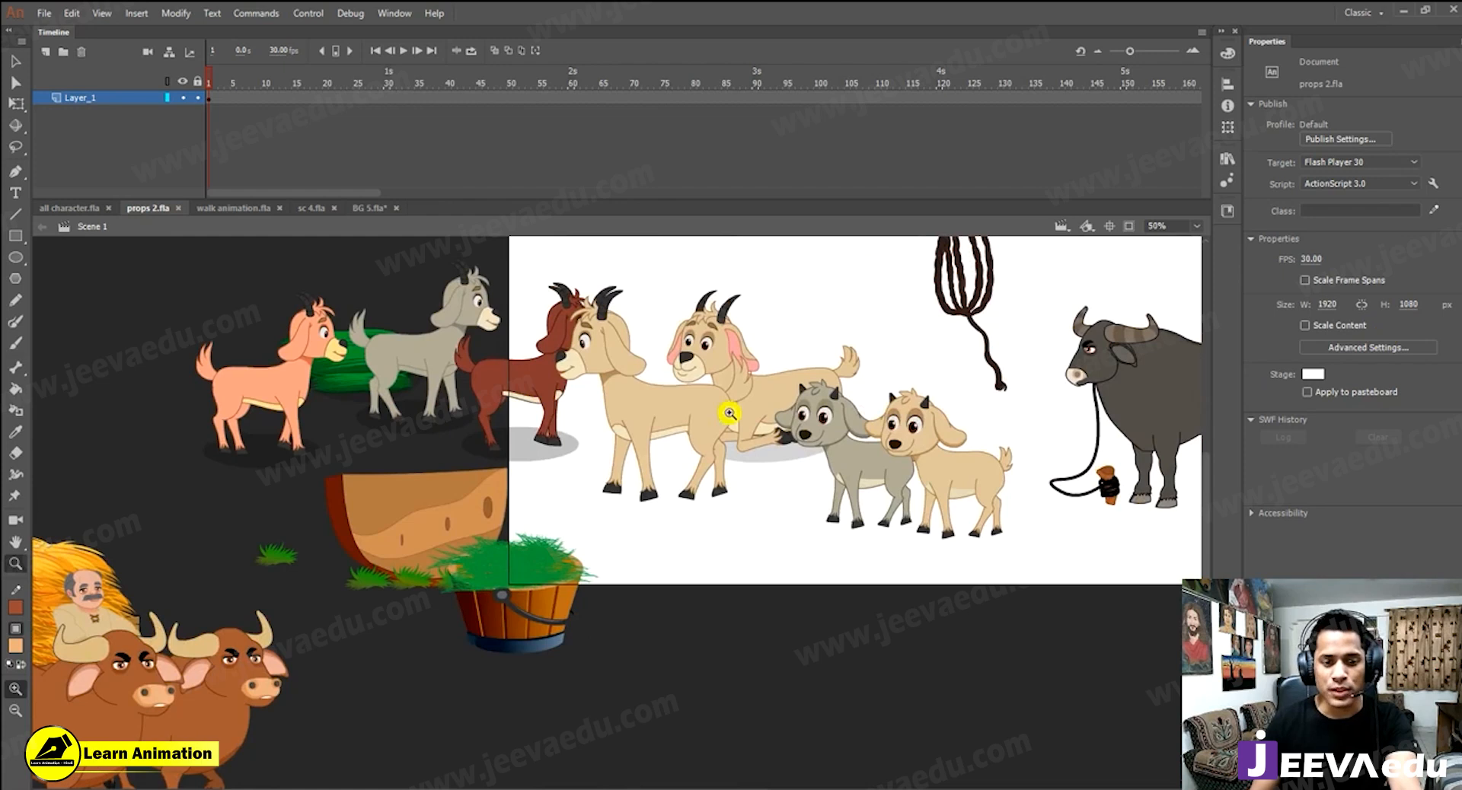
drag(1097, 426, 921, 453)
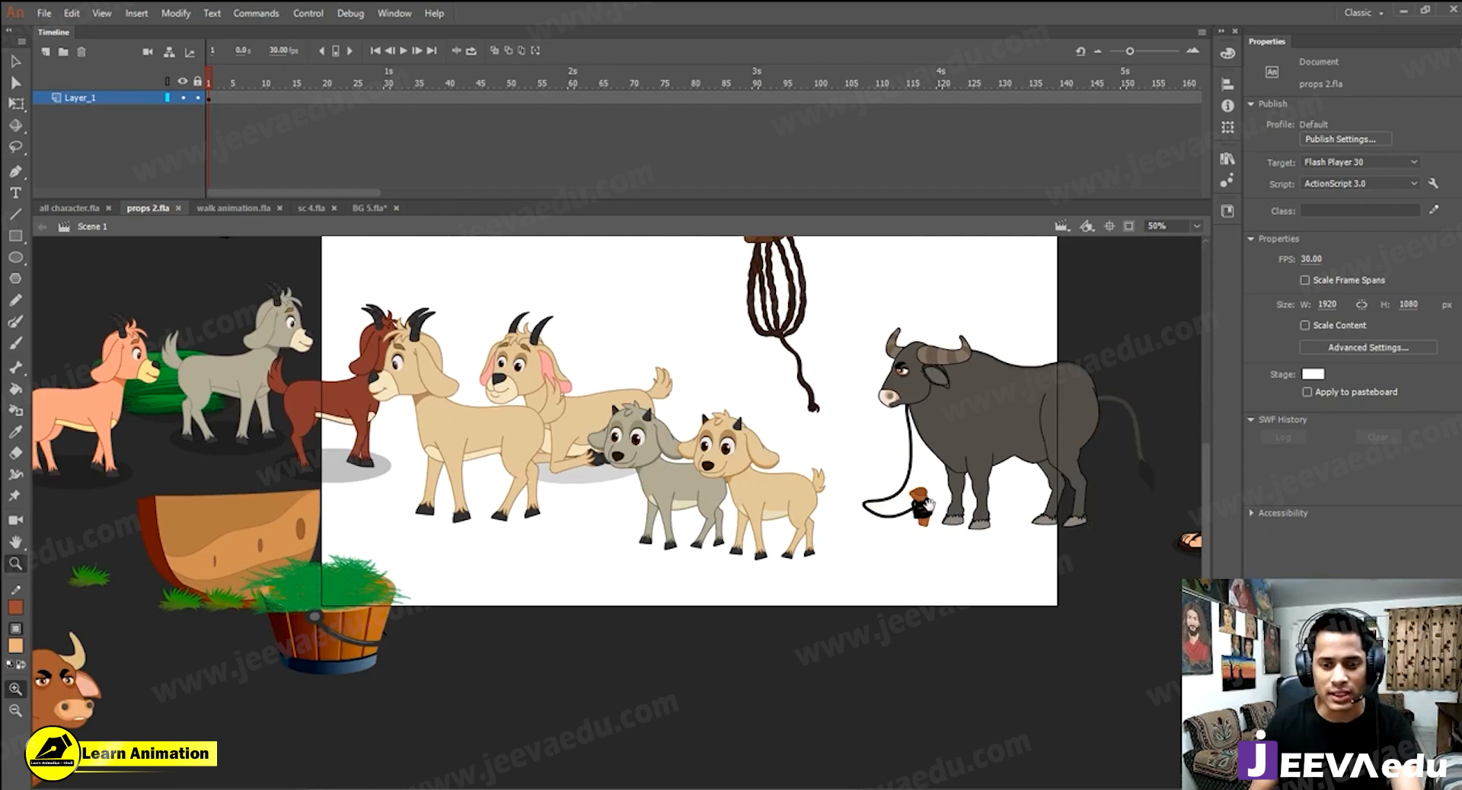
drag(918, 499, 853, 521)
click(369, 208)
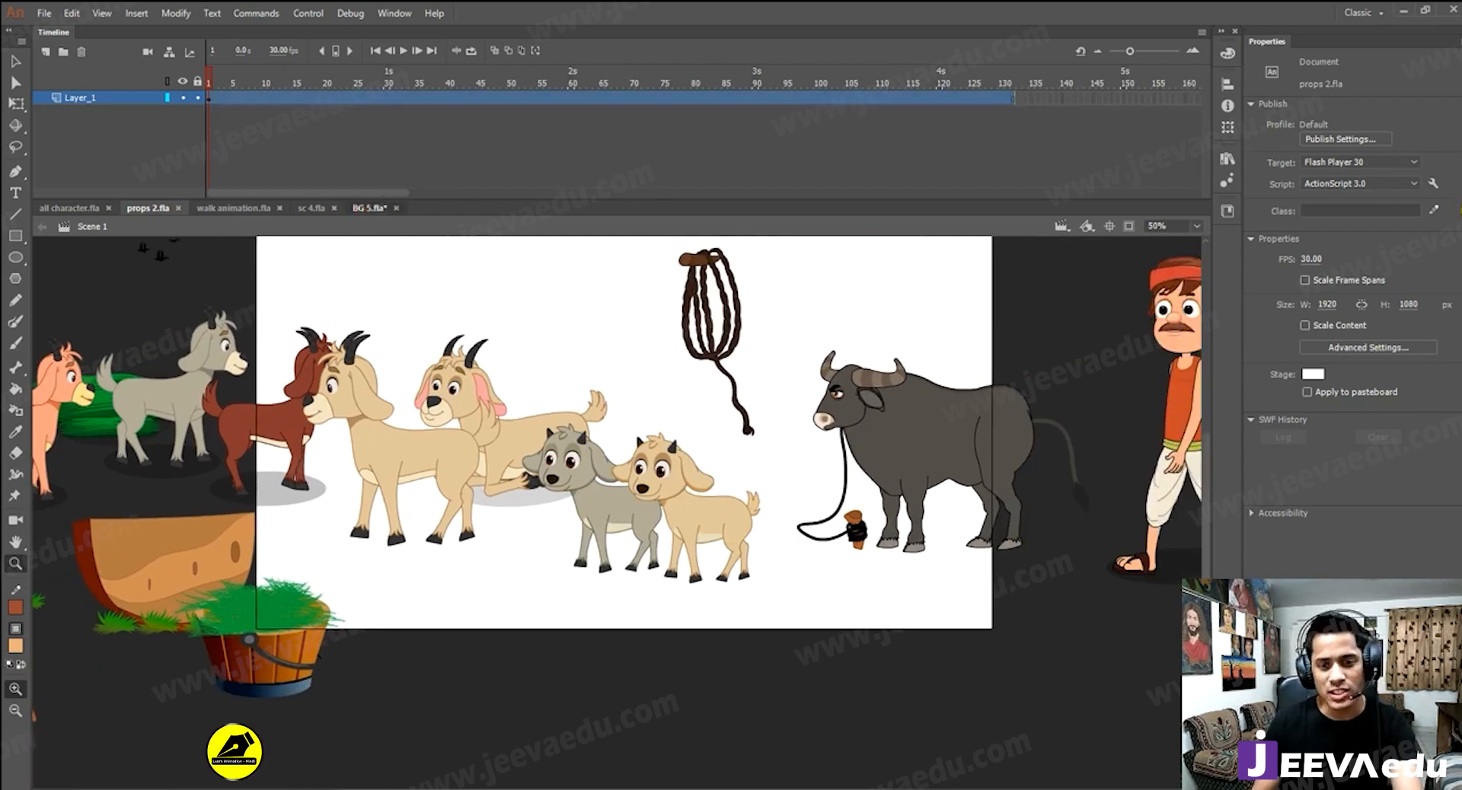
click(148, 208)
drag(896, 512, 522, 529)
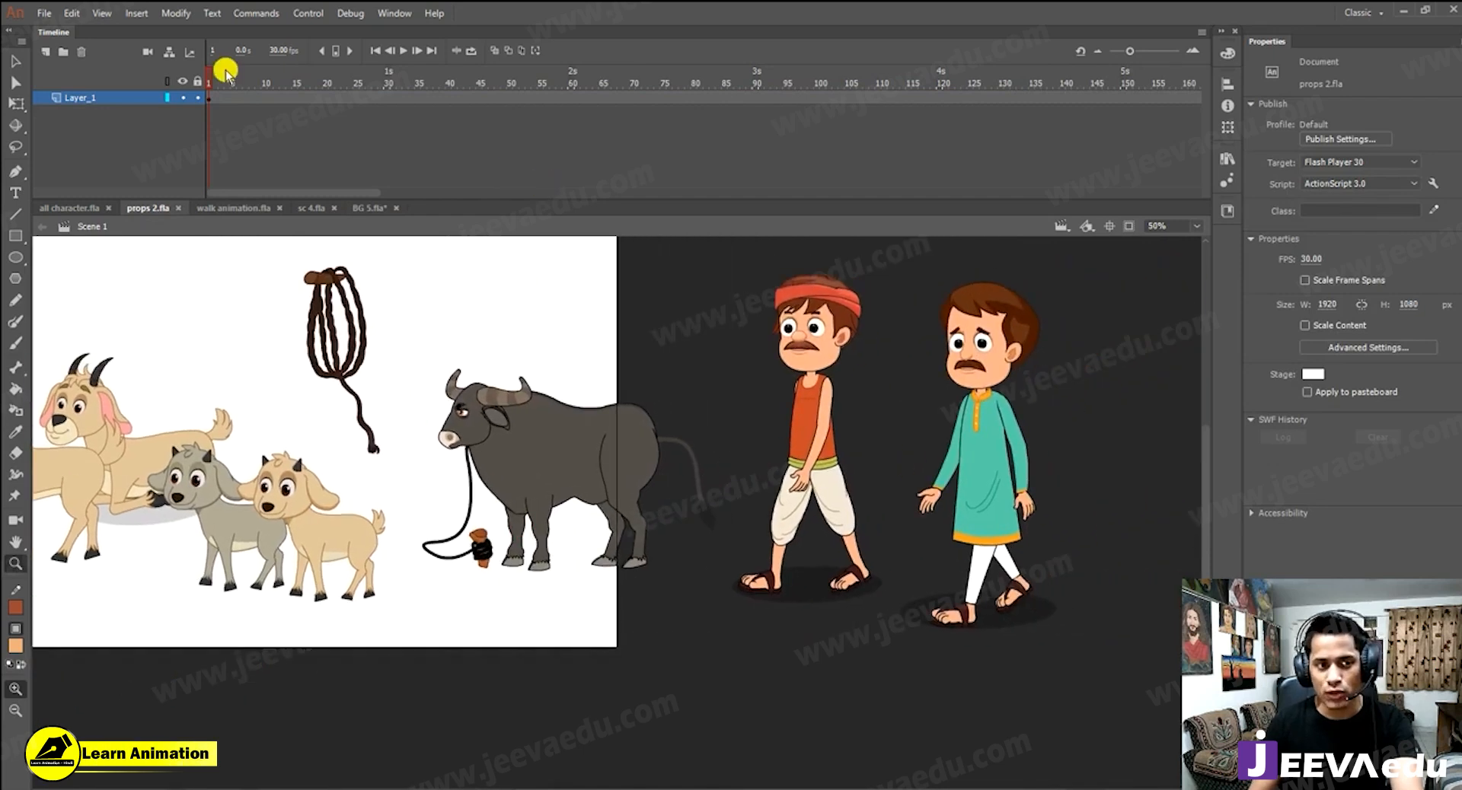
drag(480, 107, 656, 138)
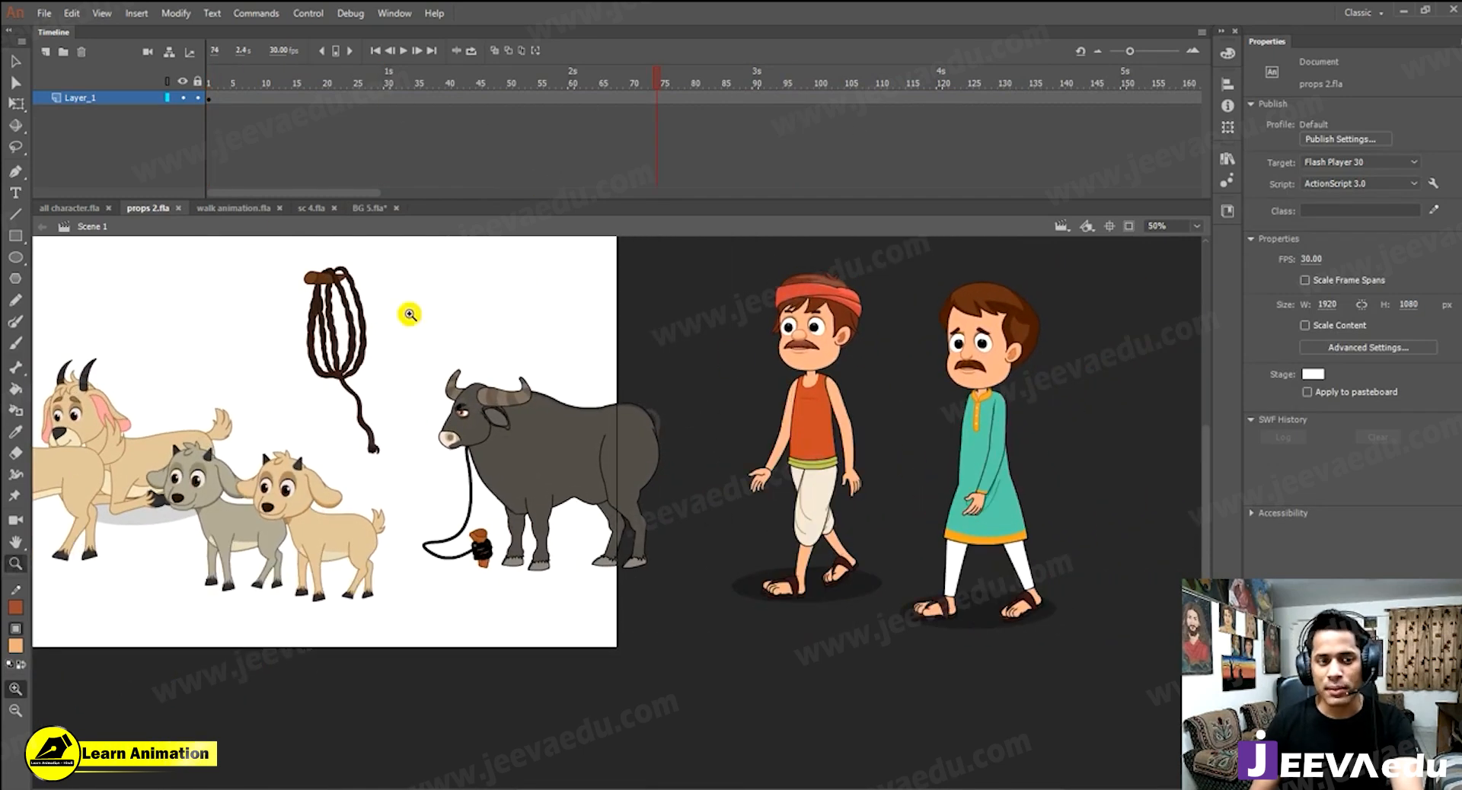
Return to the BG 5.fla background and read the next scene's lines in the galti pe galti.pdf script.
click(357, 208)
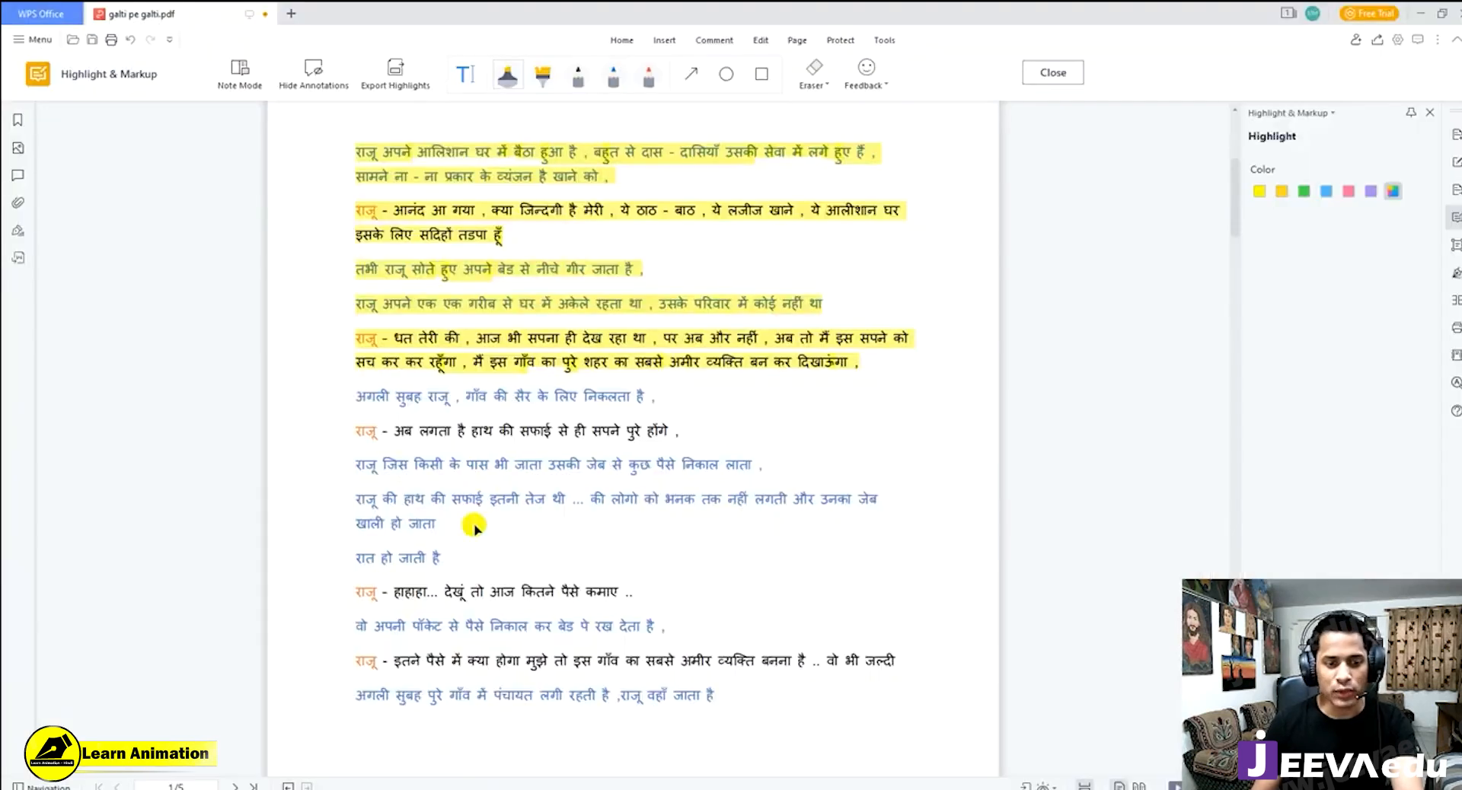
scroll(475, 455, down, 1)
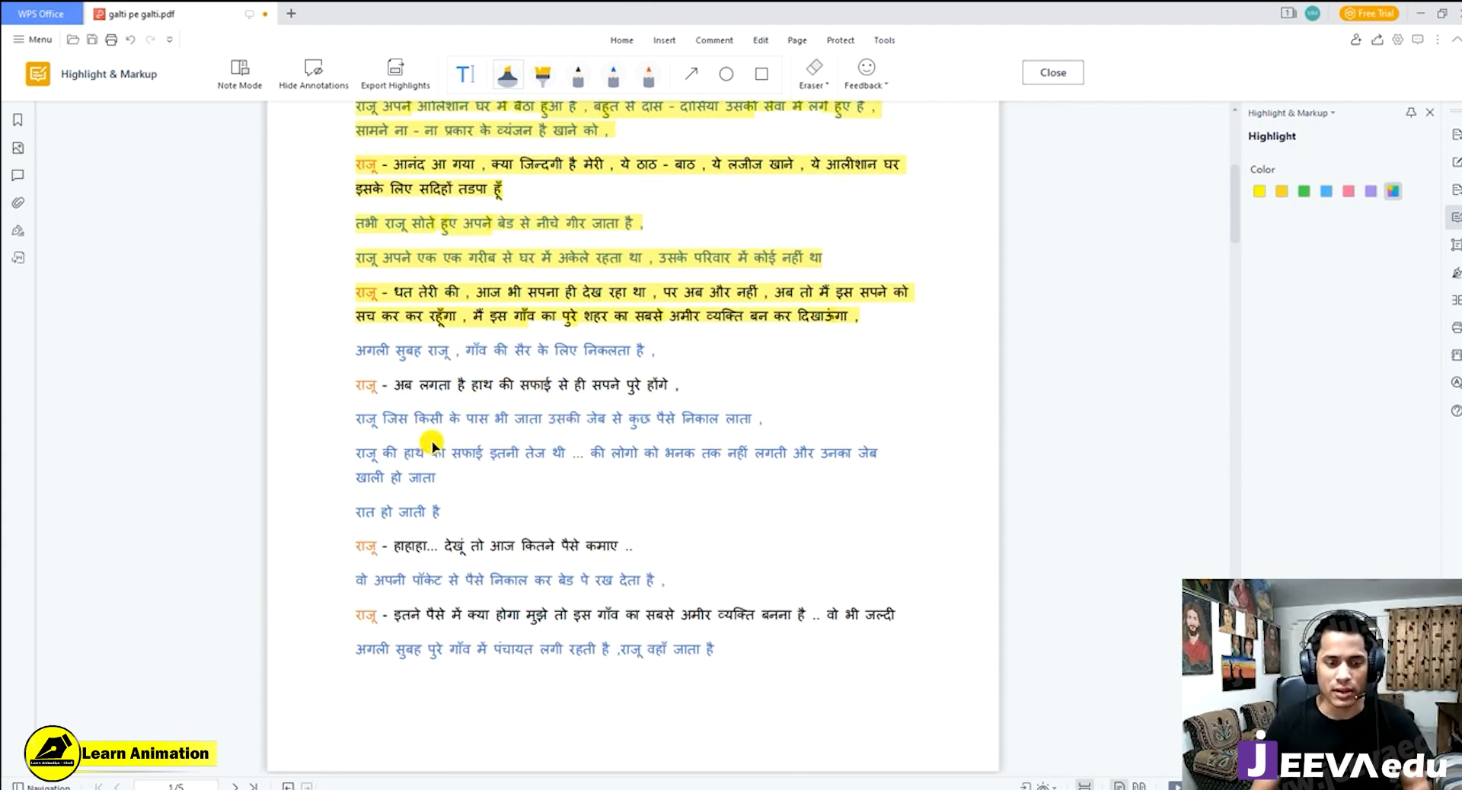
scroll(423, 436, down, 1)
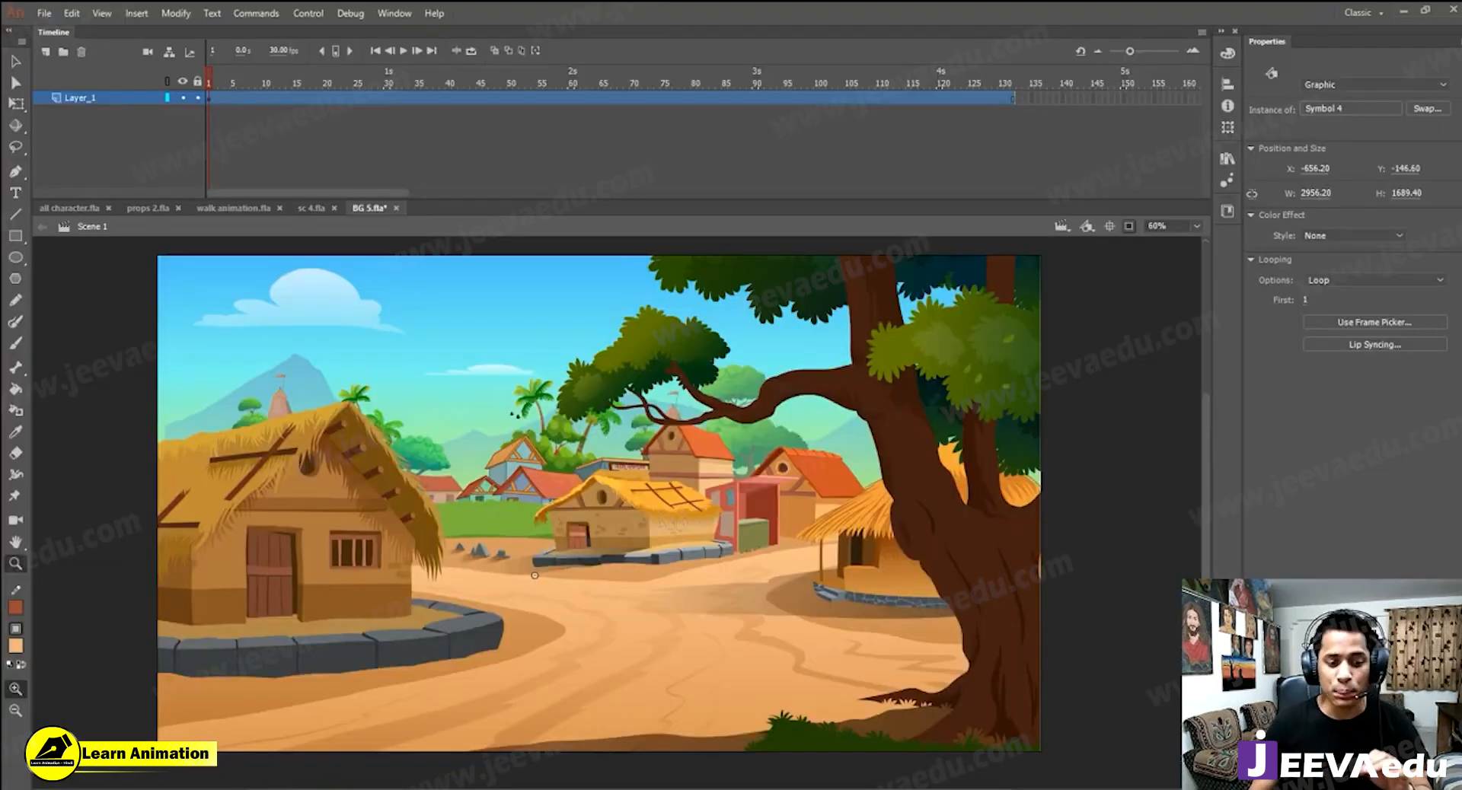
Switch to Premiere Pro, cue the playhead at the start of the sc 4.mov clip and enlarge the program preview.
mouse_move(248, 789)
click(248, 750)
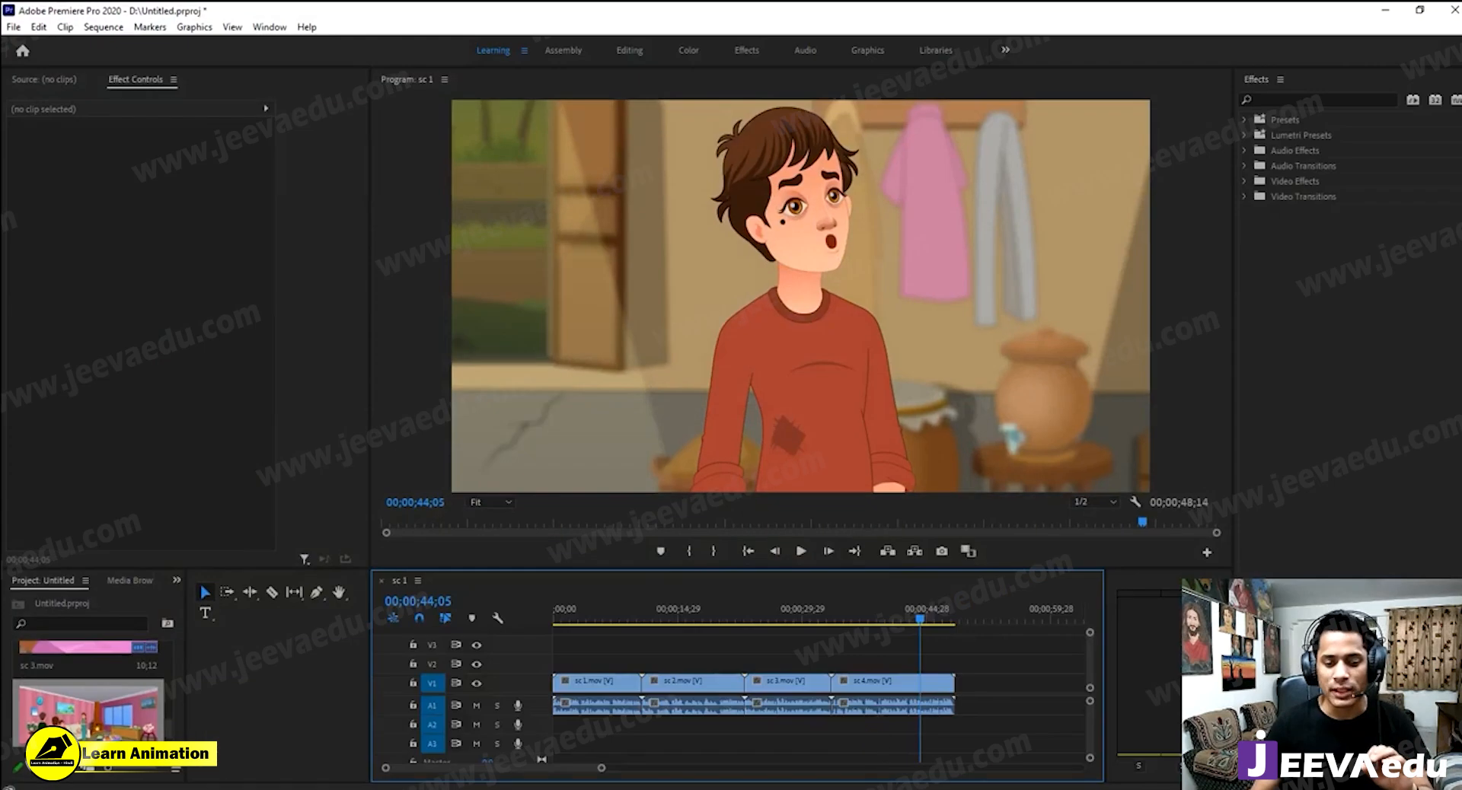
click(885, 622)
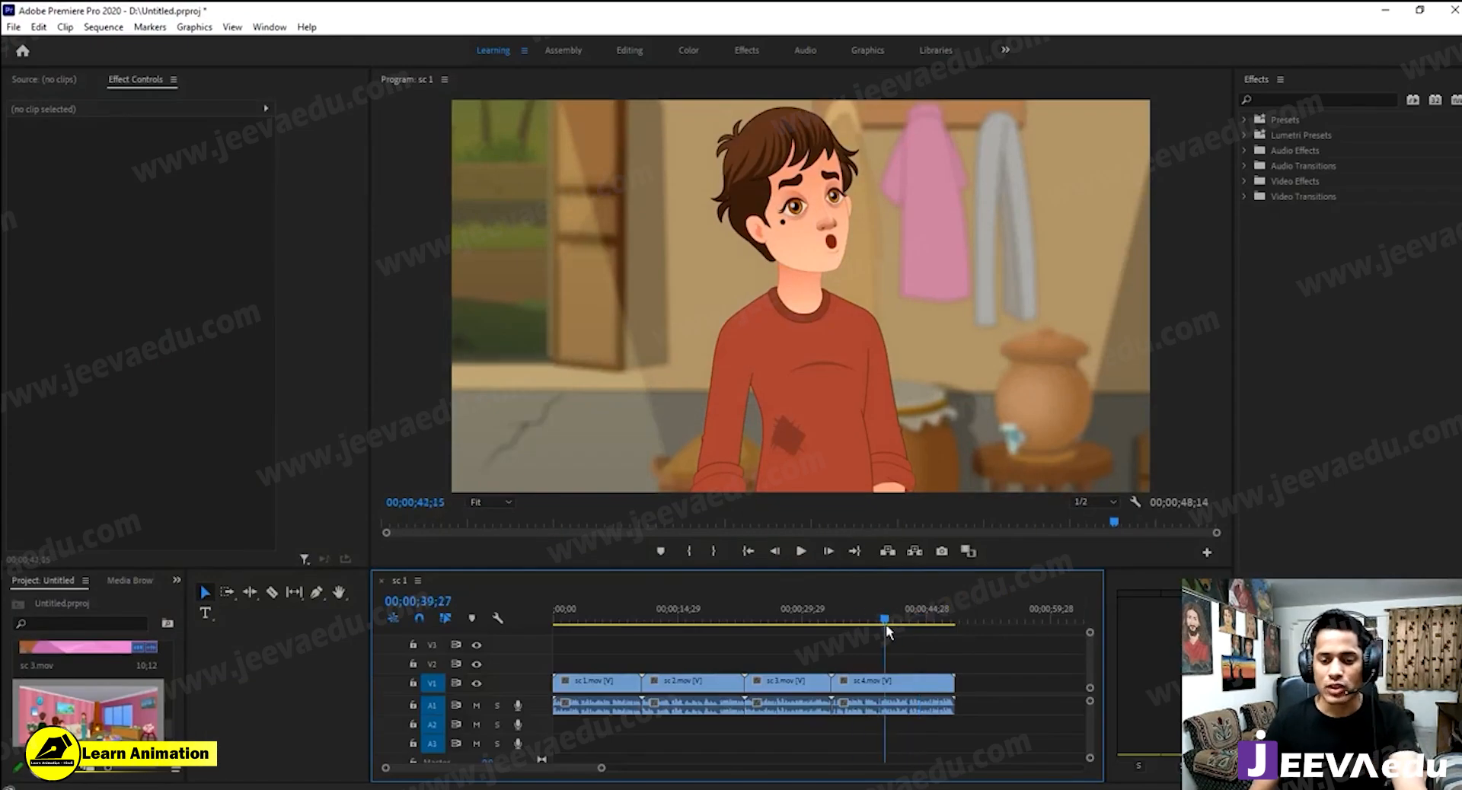
drag(886, 627, 857, 627)
click(861, 689)
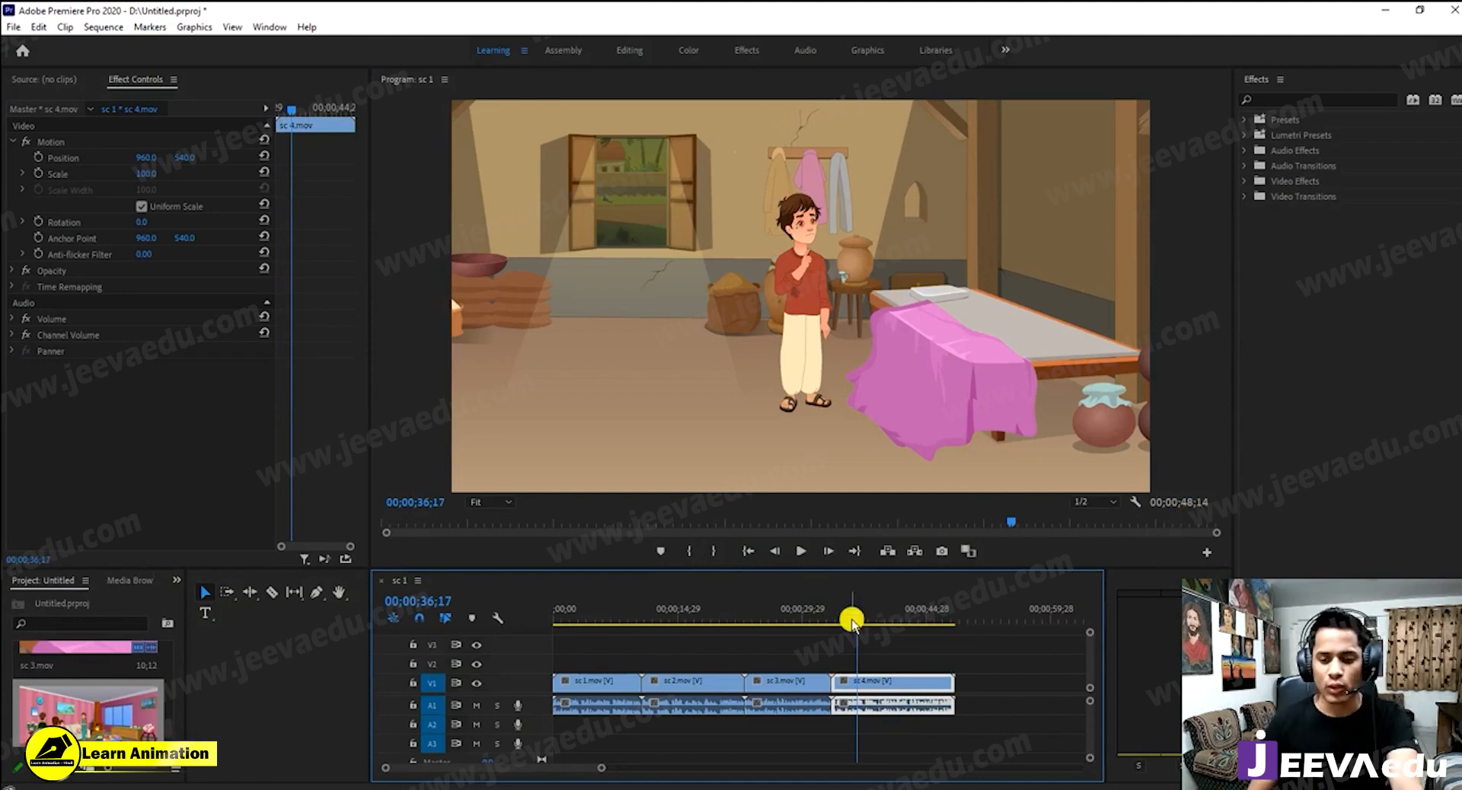
drag(853, 615, 829, 615)
drag(947, 569, 944, 620)
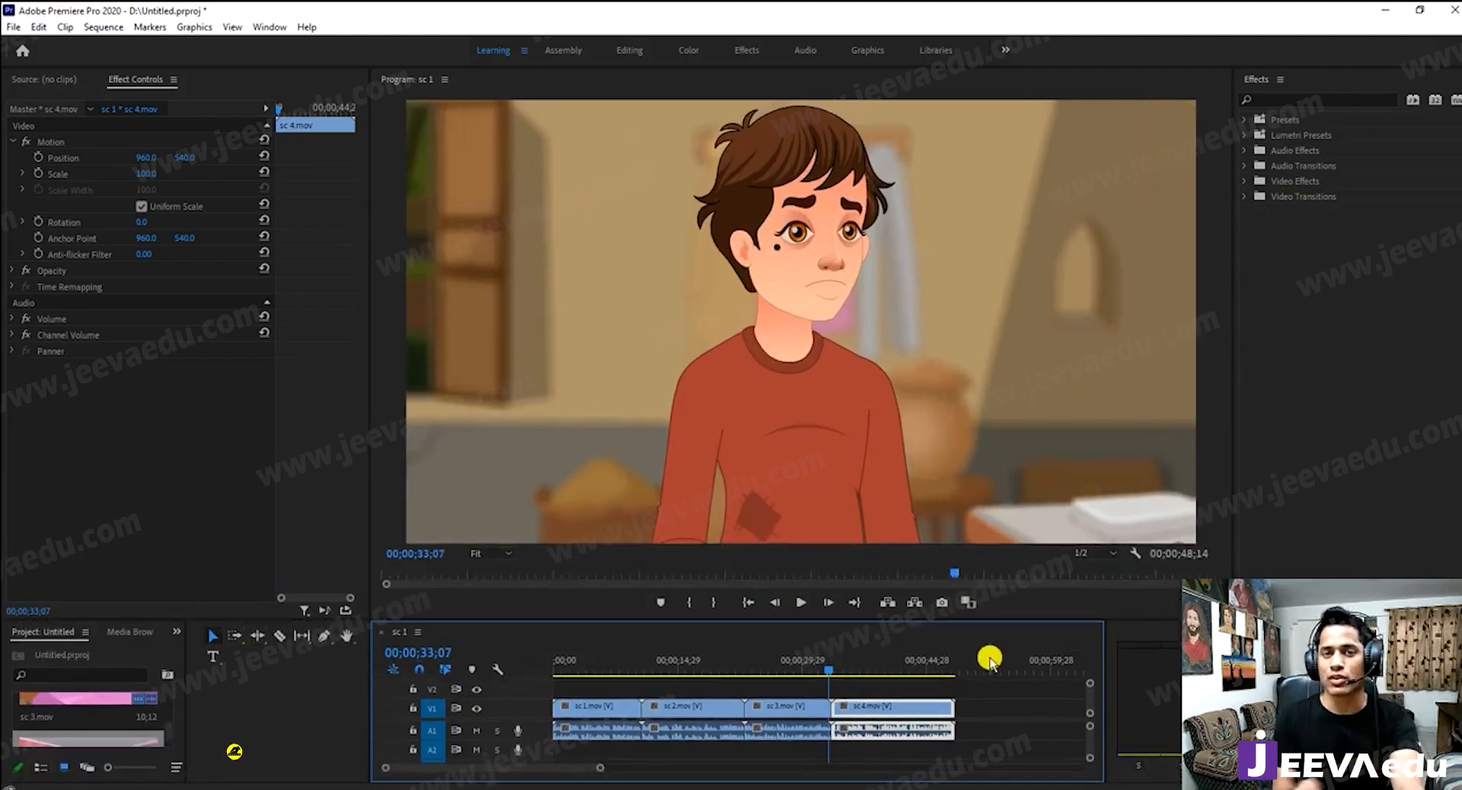
Play the sc 4.mov clip through to its end to review the previous scene.
key(space)
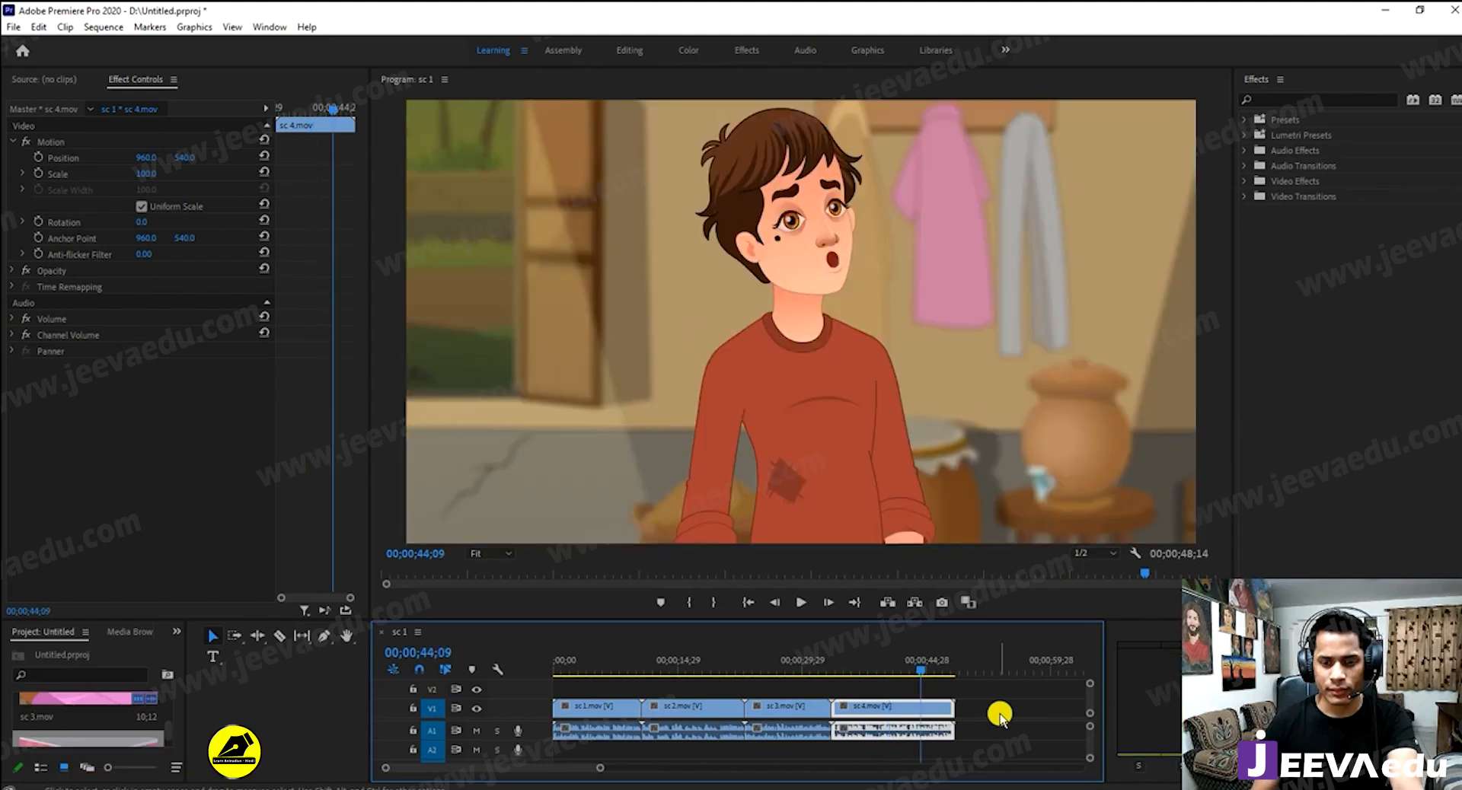
key(space)
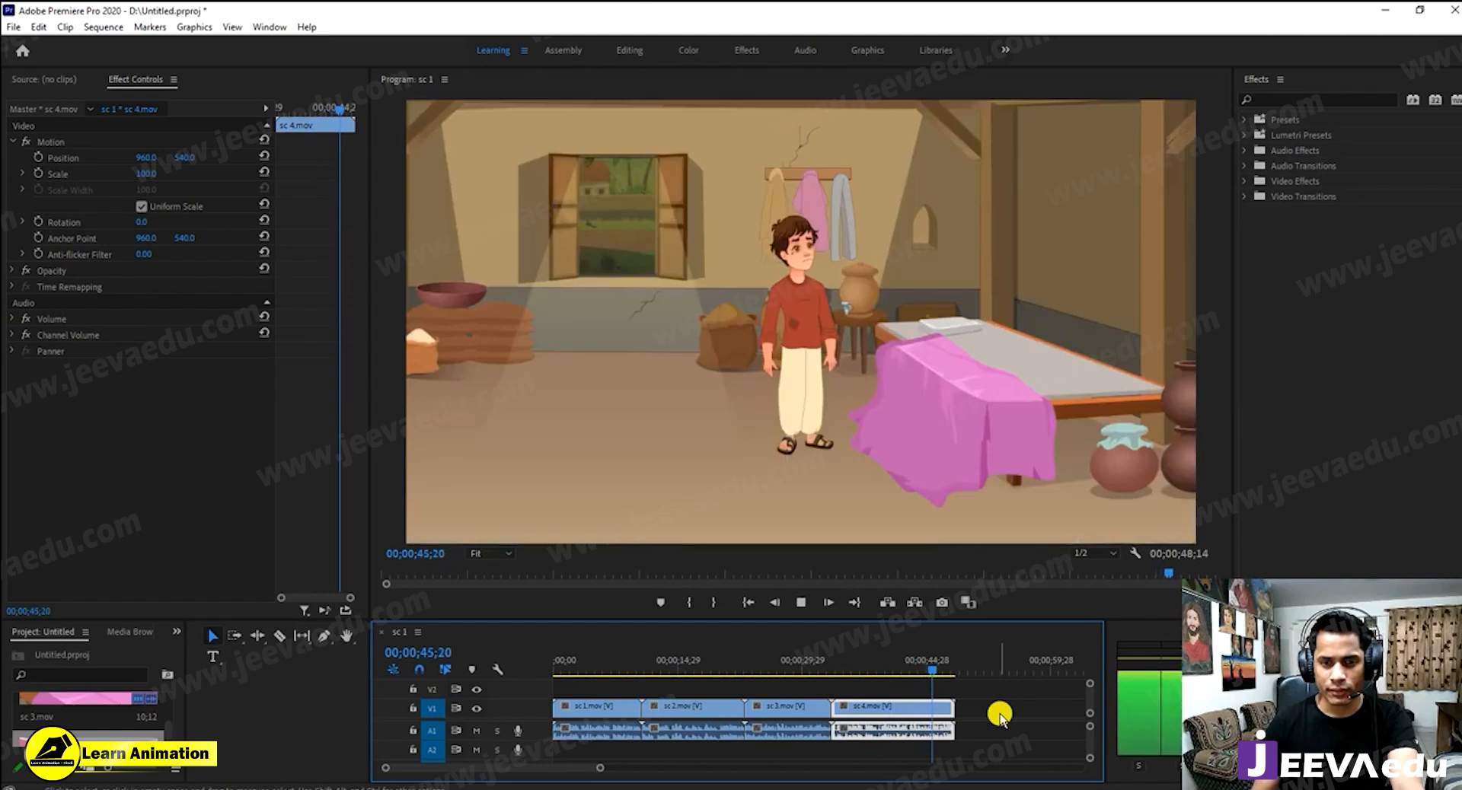
key(space)
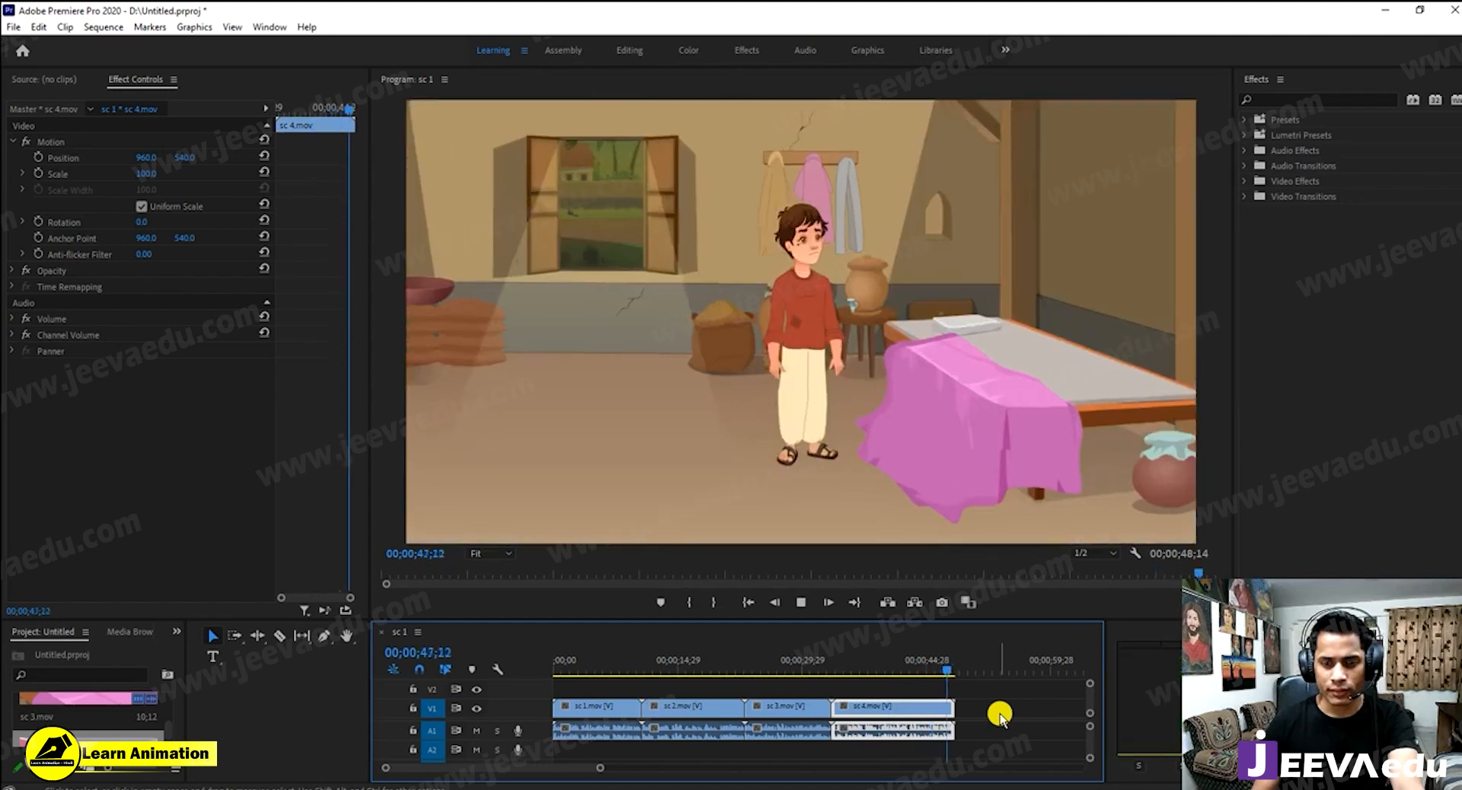
key(space)
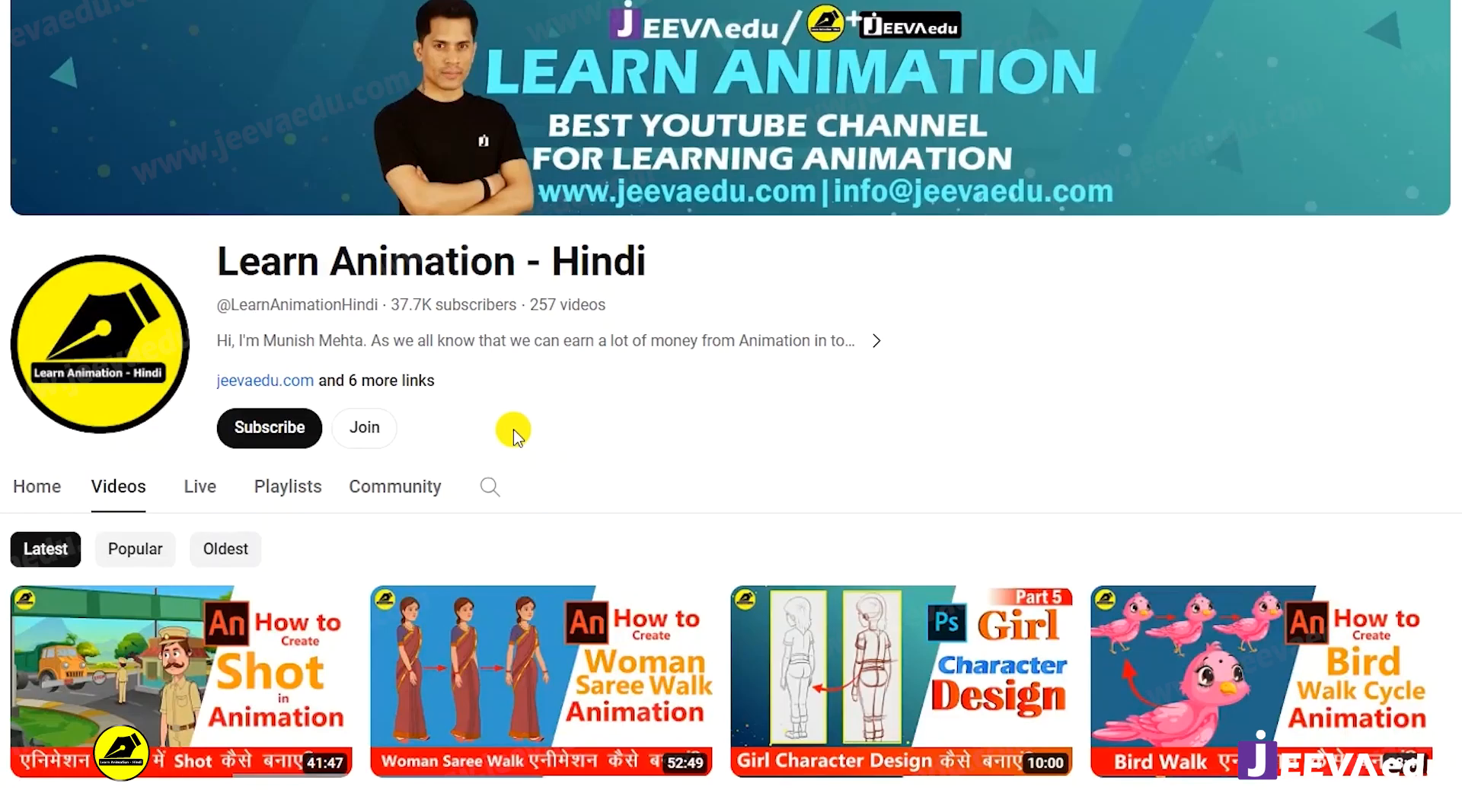
click(262, 428)
click(270, 433)
click(285, 476)
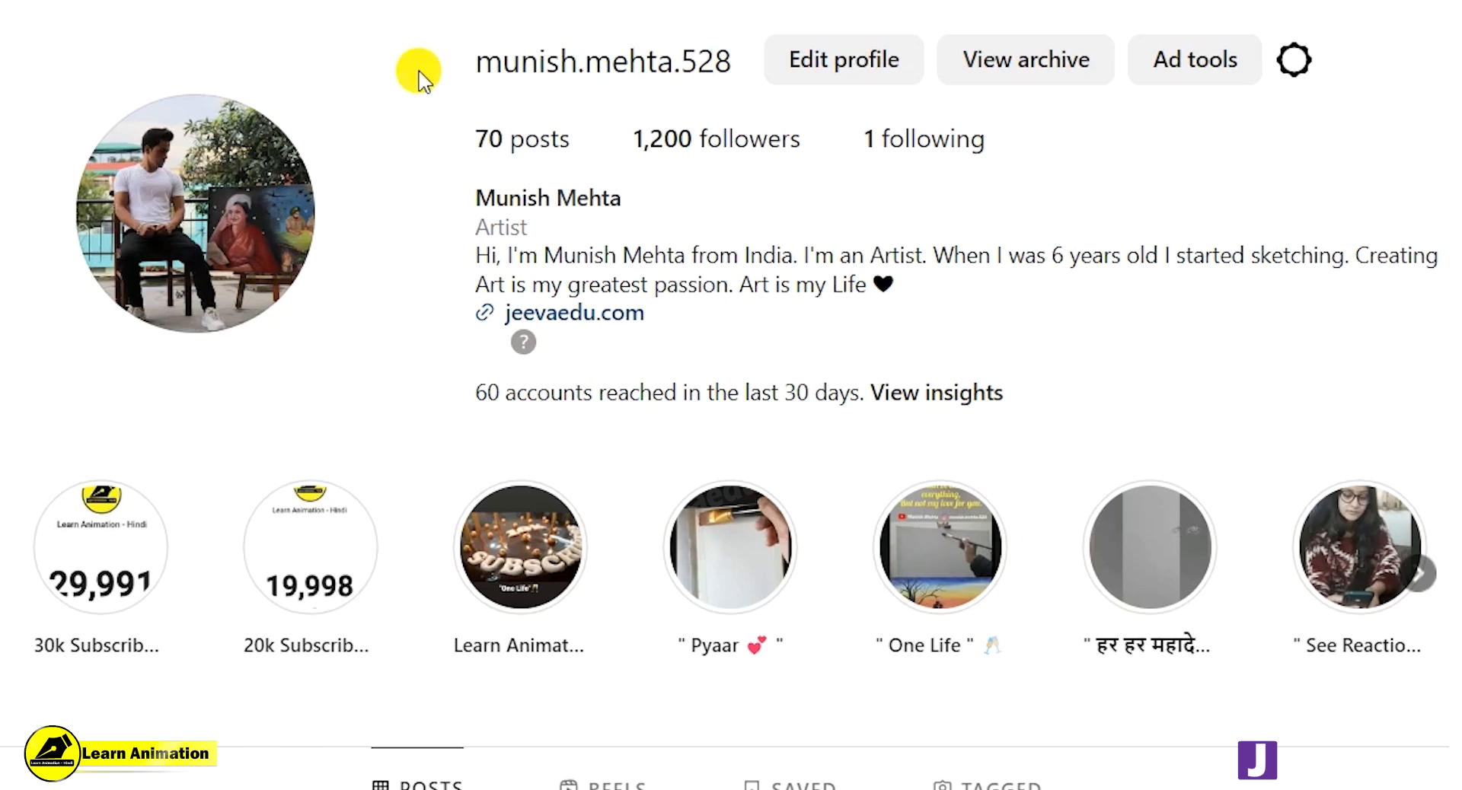
drag(420, 76, 736, 85)
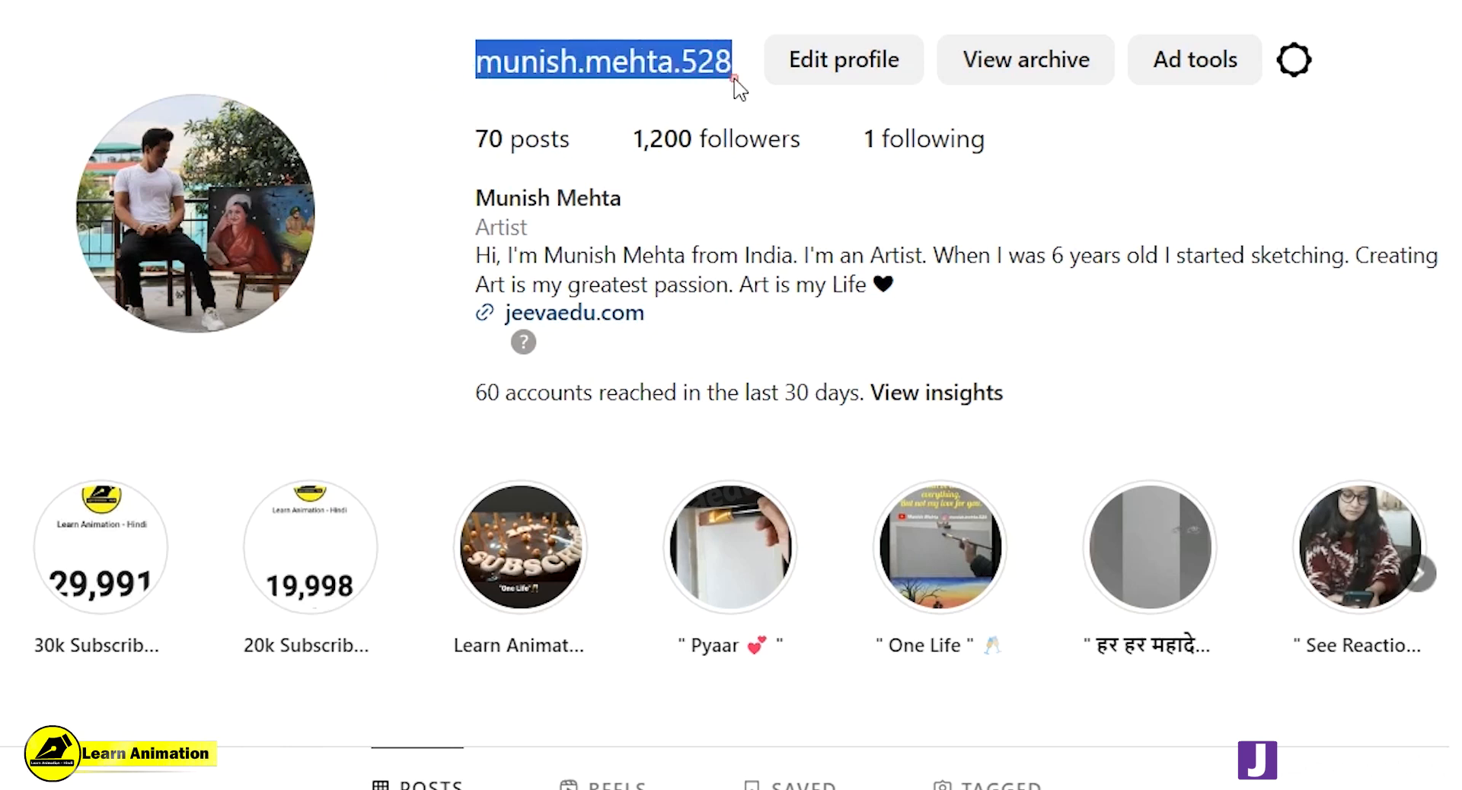
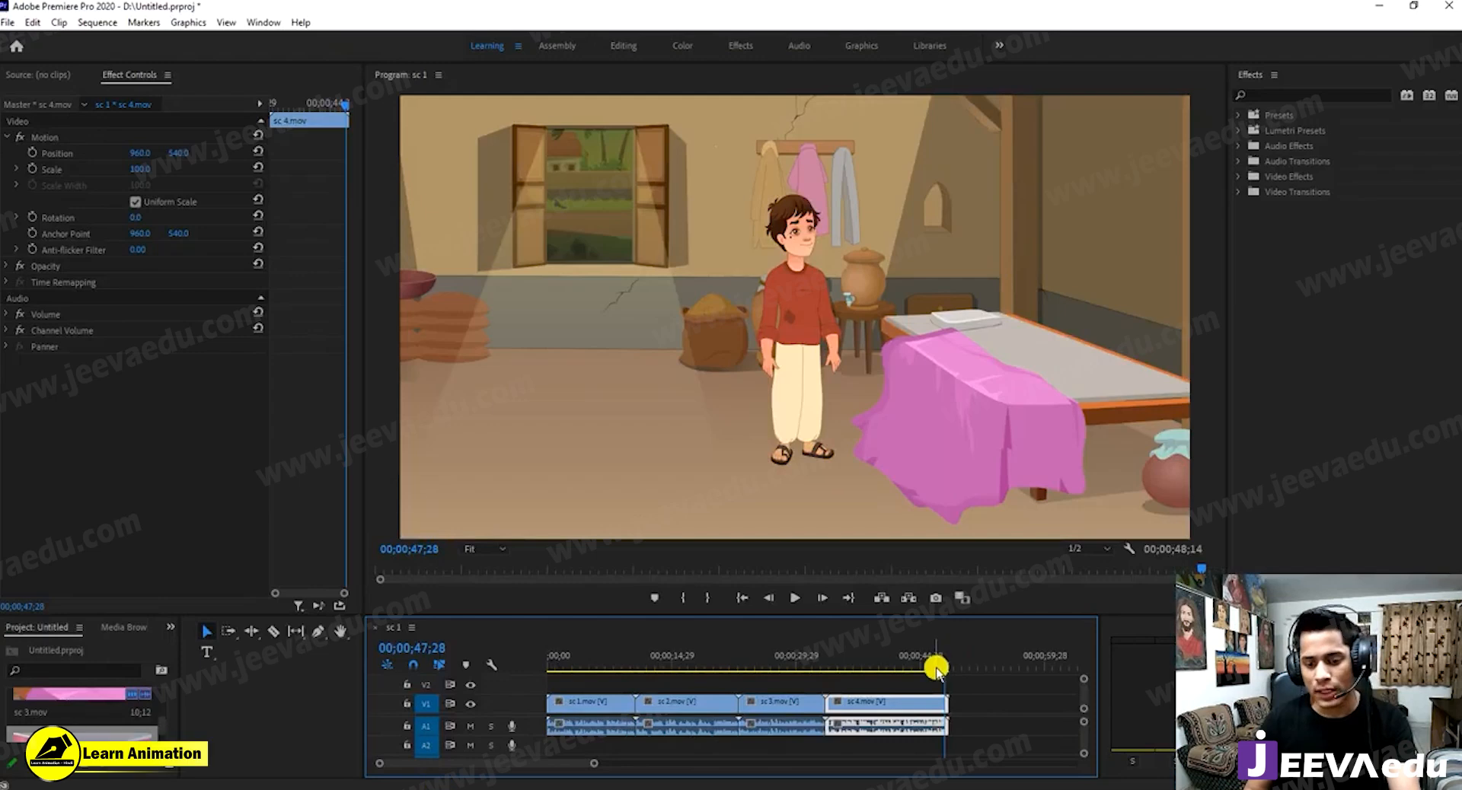
Switch back to BG 5.fla in Animate, show the artwork outside the stage and open the village background symbol for editing.
click(1379, 6)
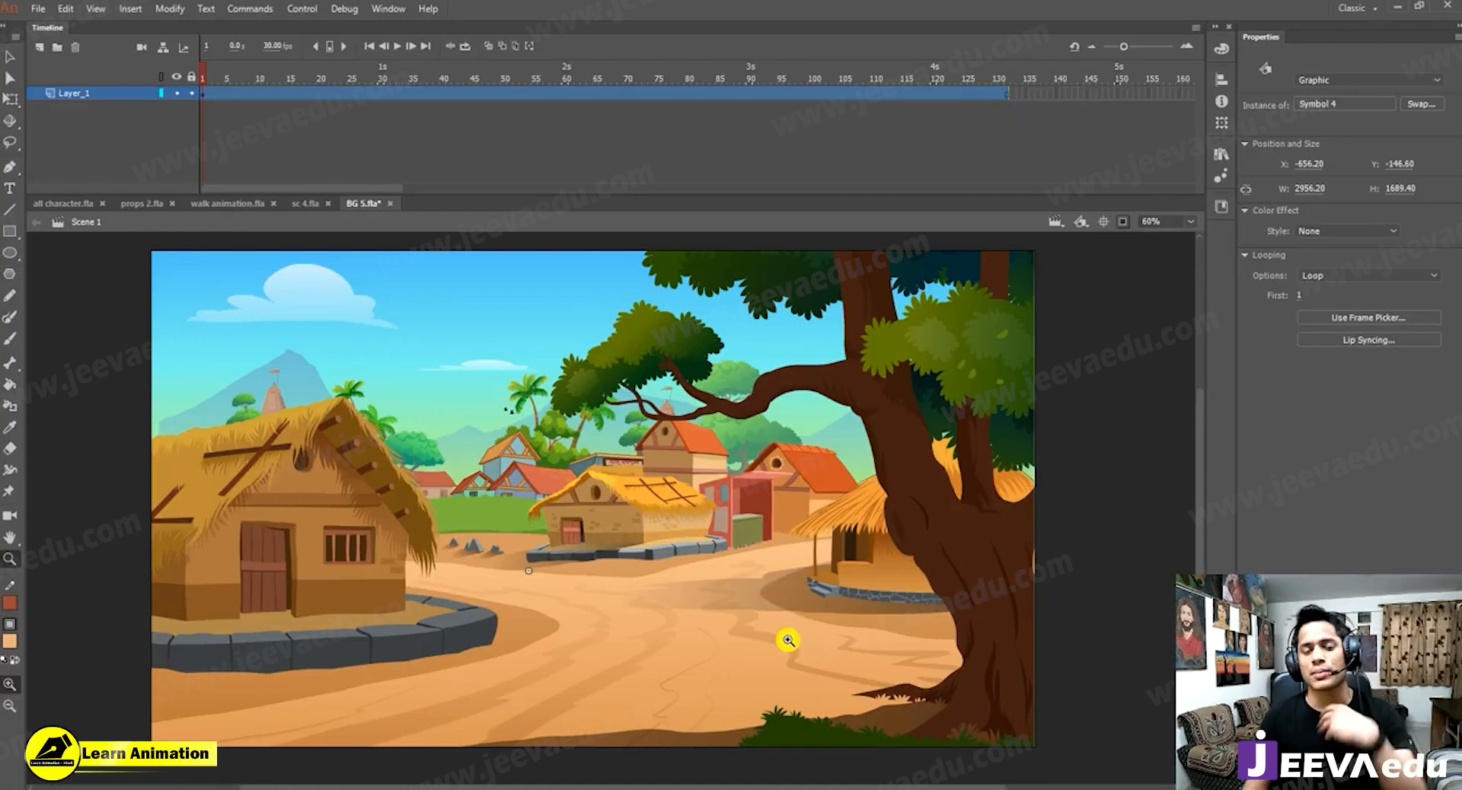
click(1125, 224)
alt+click(707, 557)
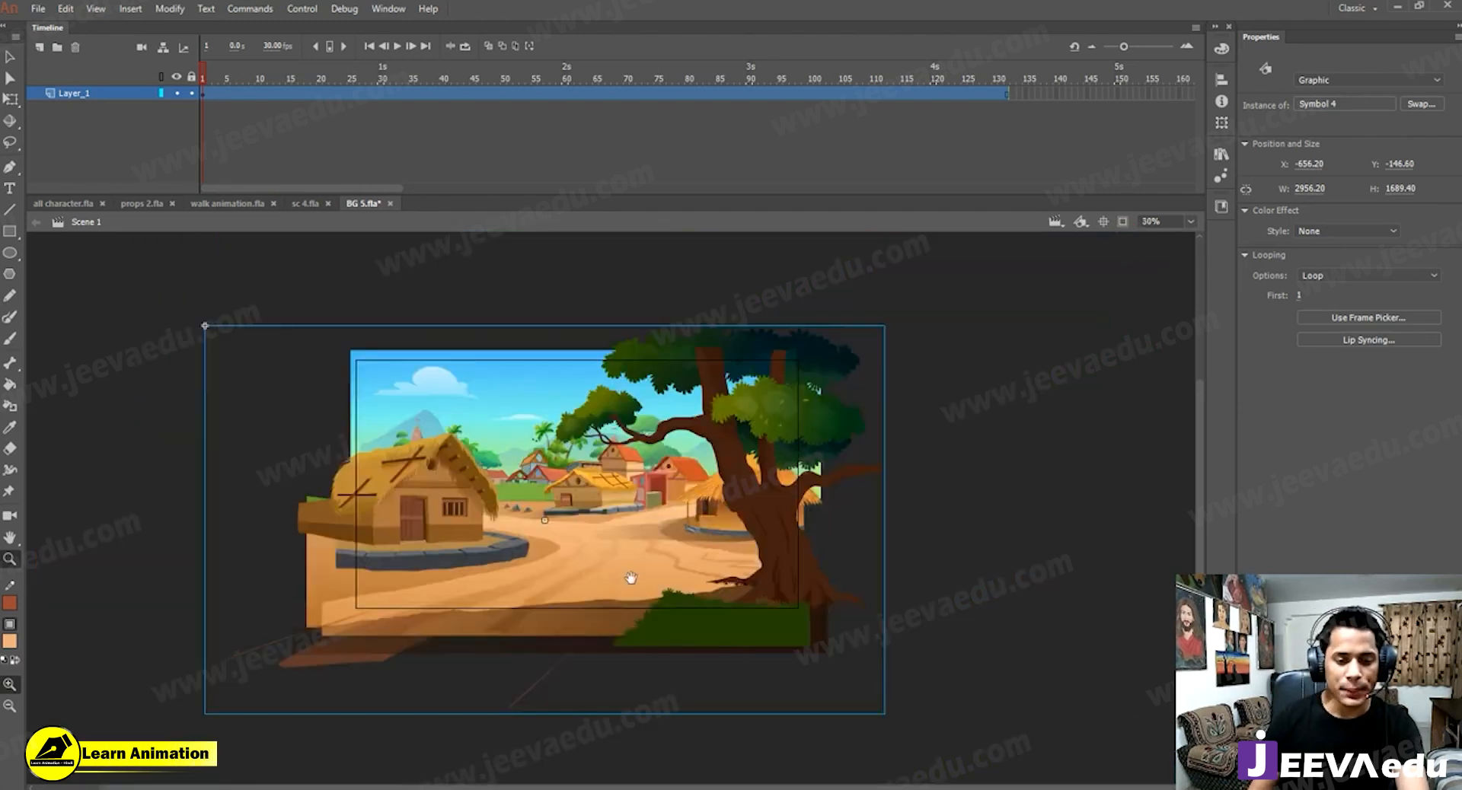
key(v)
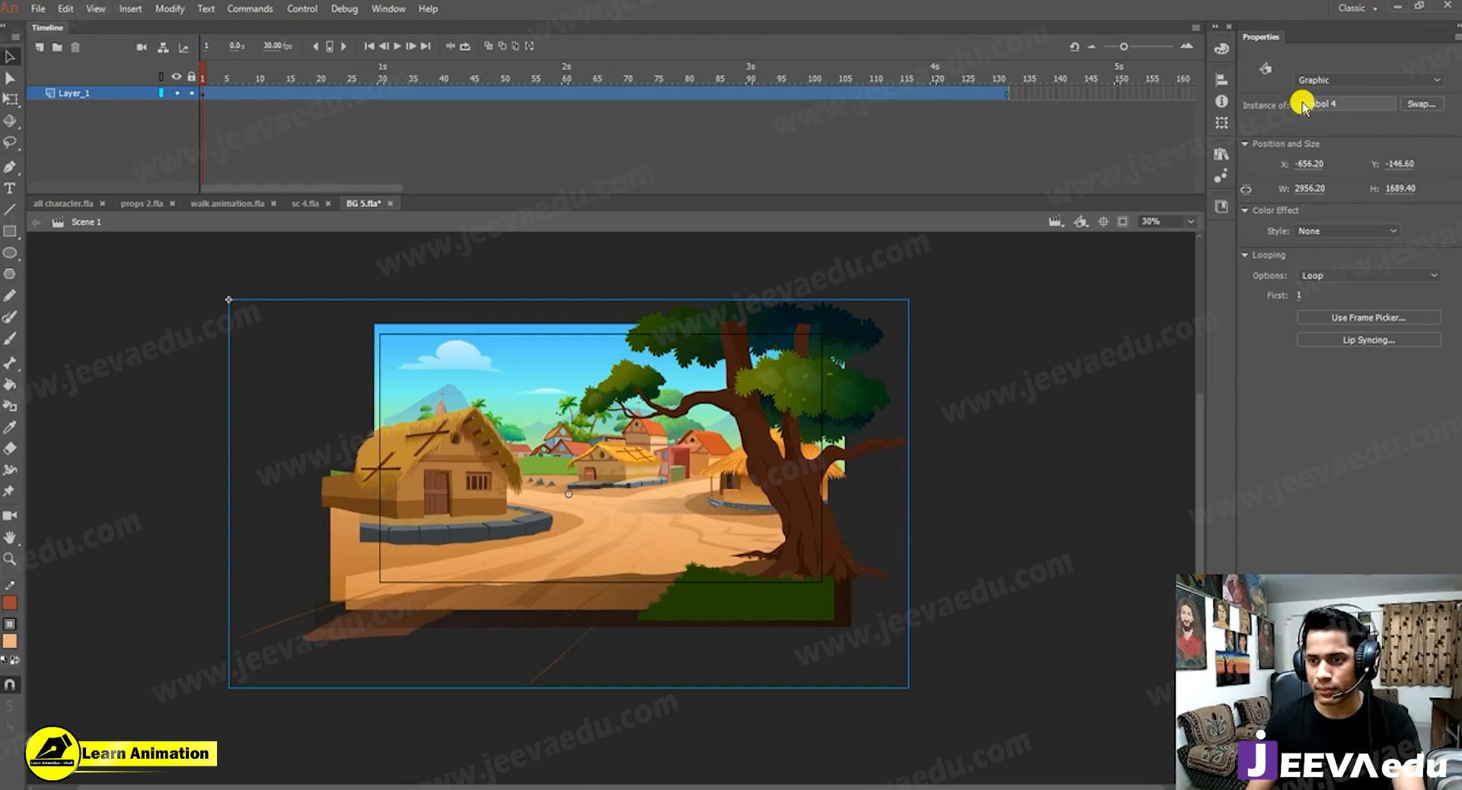
double_click(663, 532)
Move the dark green foreground bush onto its own new layer inside the background symbol, keeping its exact position.
click(782, 563)
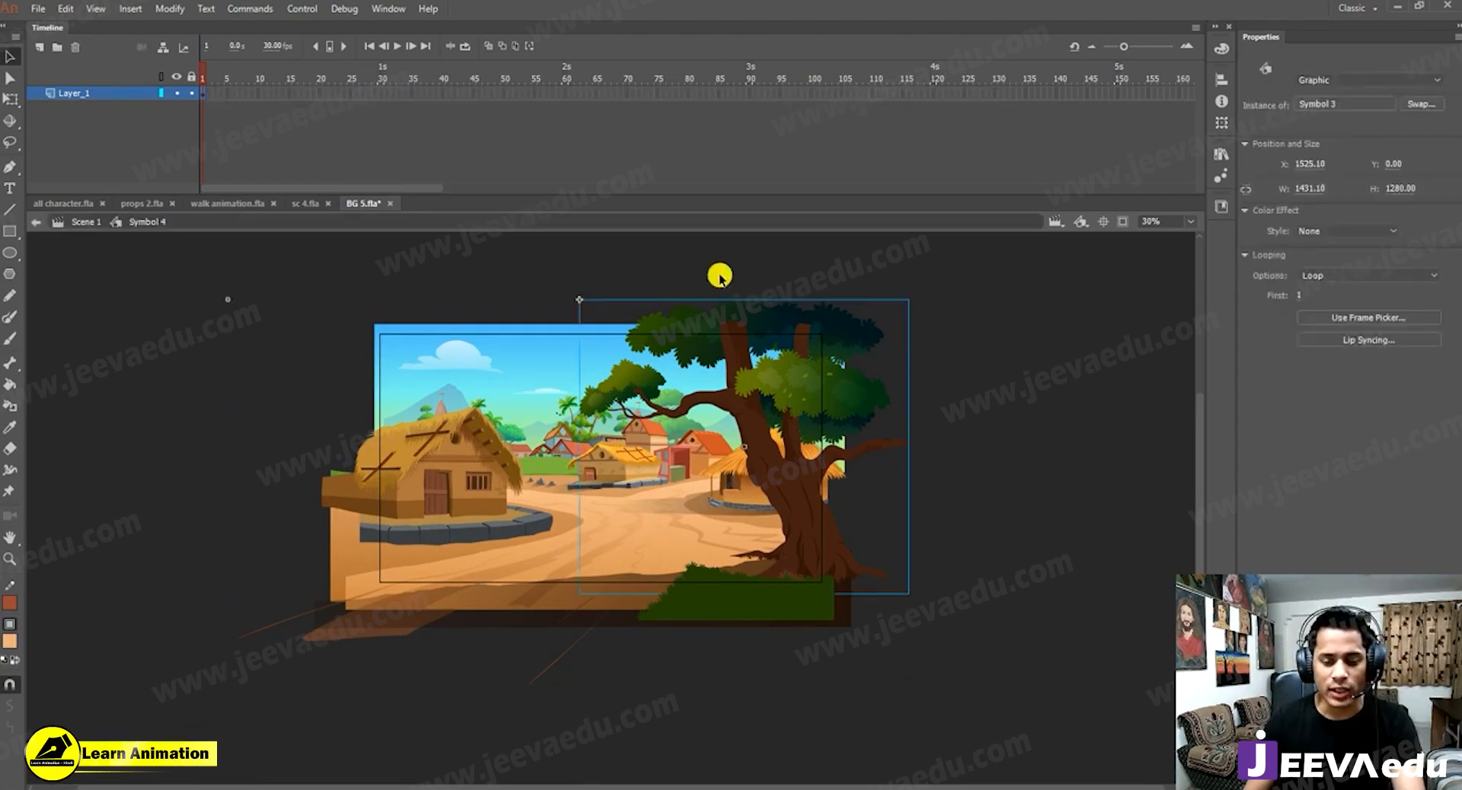
click(792, 601)
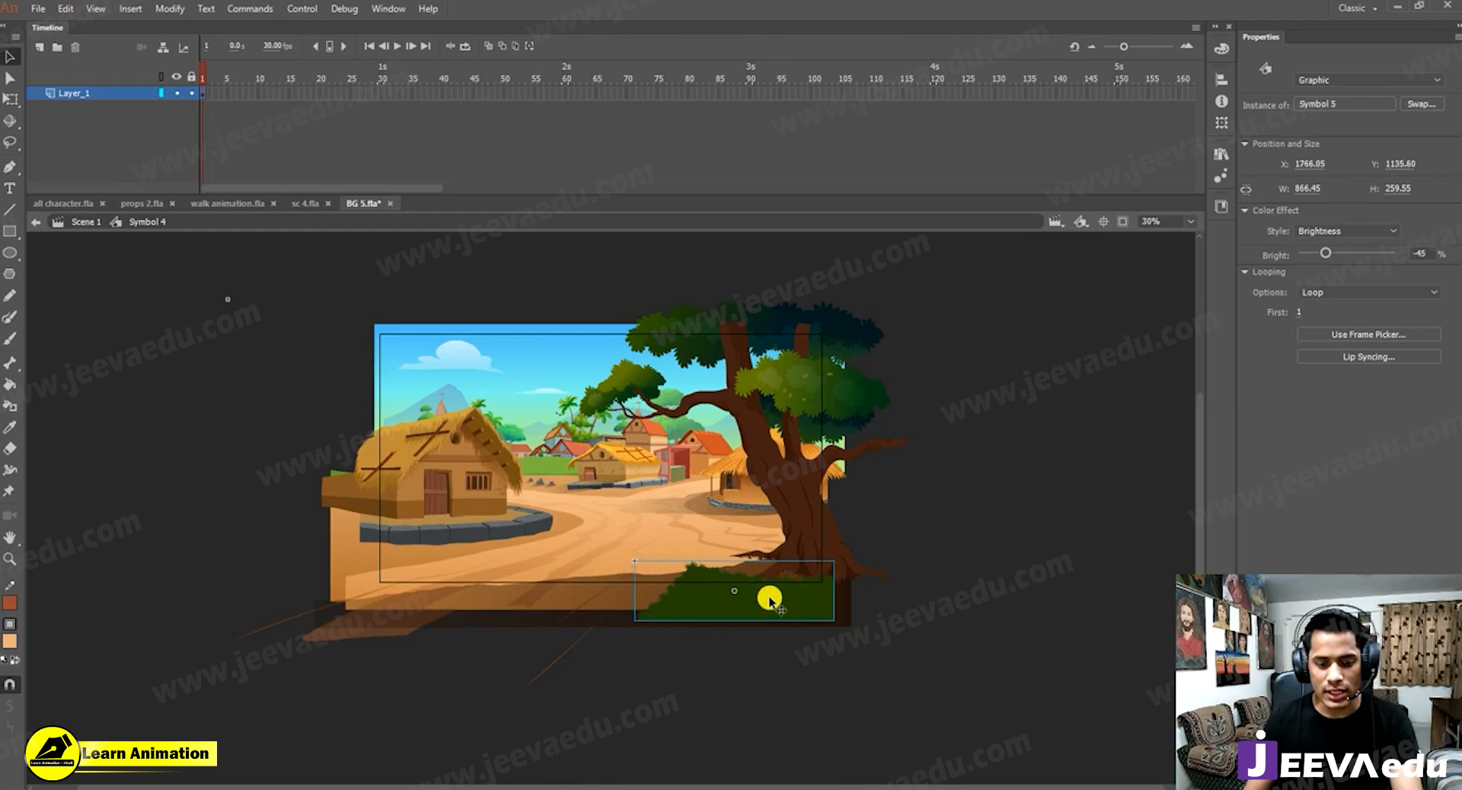
key(Delete)
click(38, 48)
right_click(153, 413)
click(194, 475)
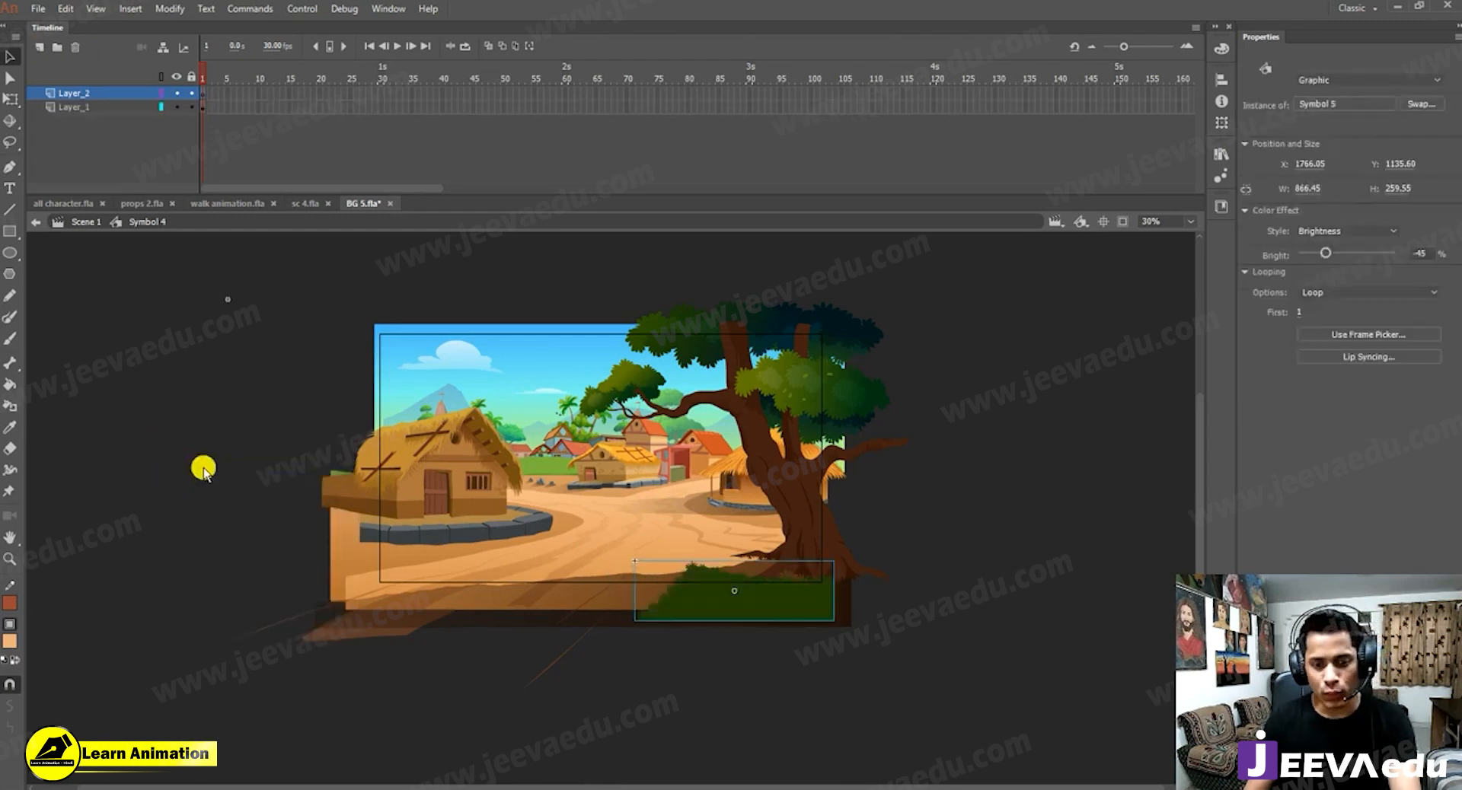
Cut the large tree from Layer_1 and paste it in place on a new layer beneath the bush layer.
click(792, 475)
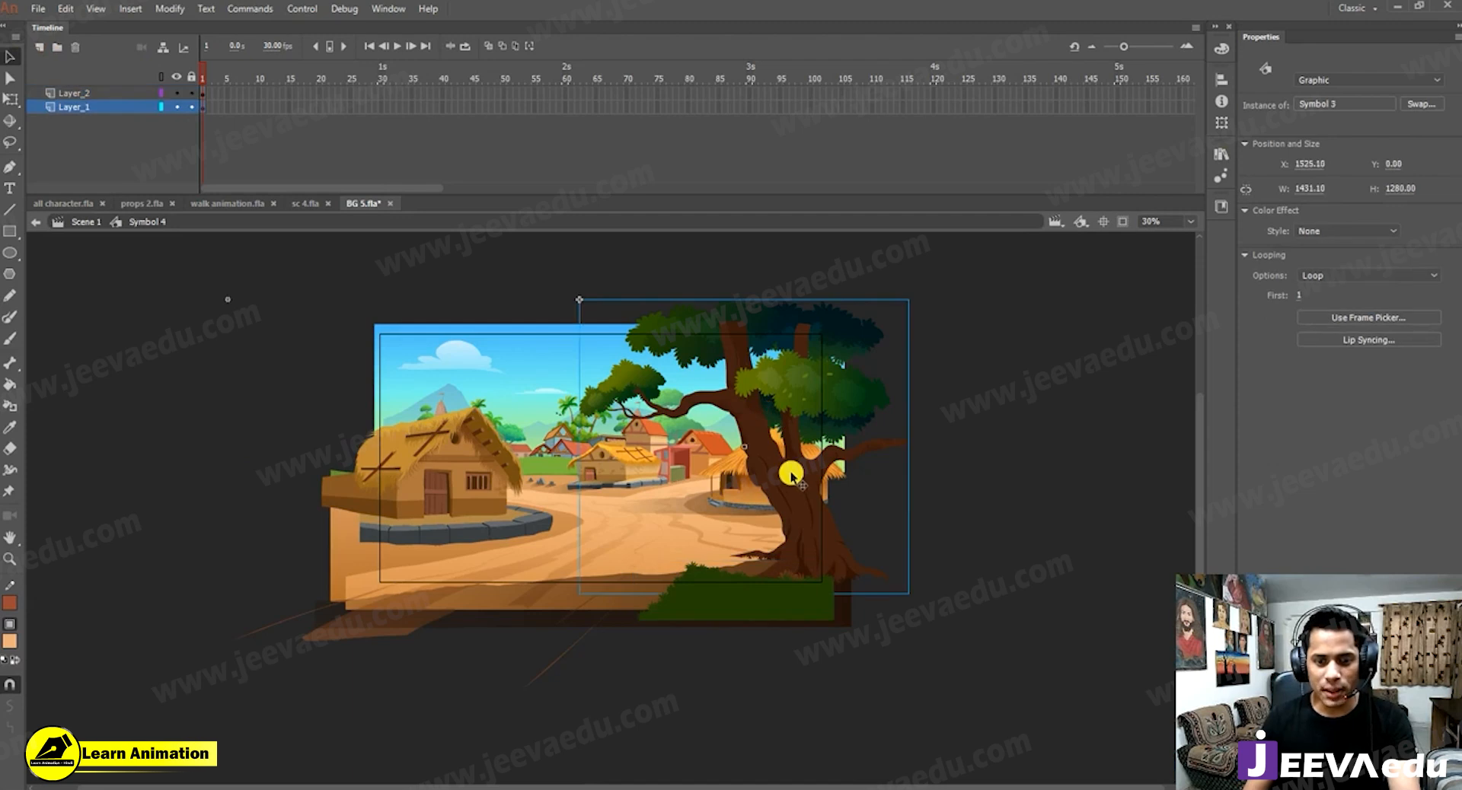
key(ctrl+x)
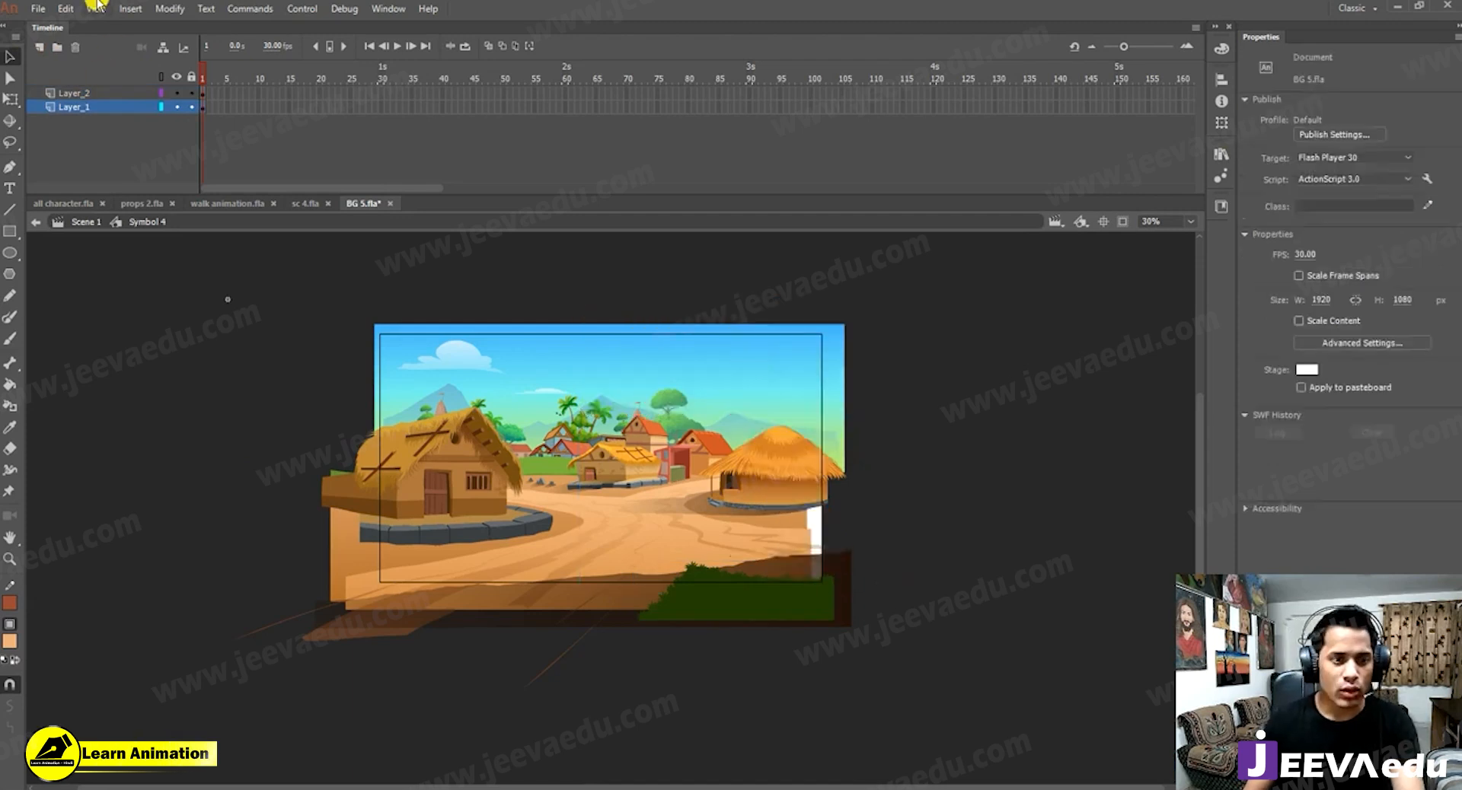
click(40, 49)
right_click(165, 405)
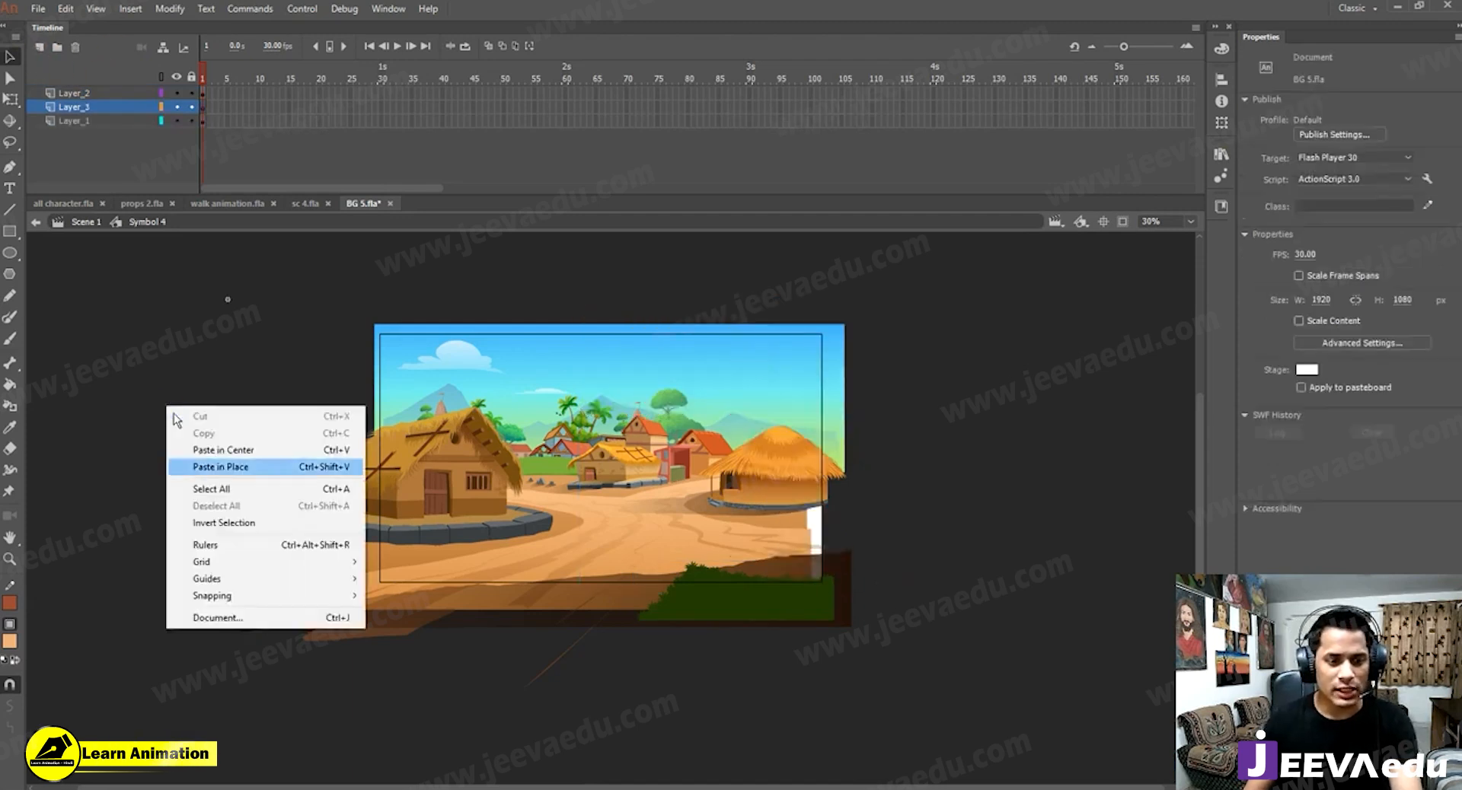
click(197, 465)
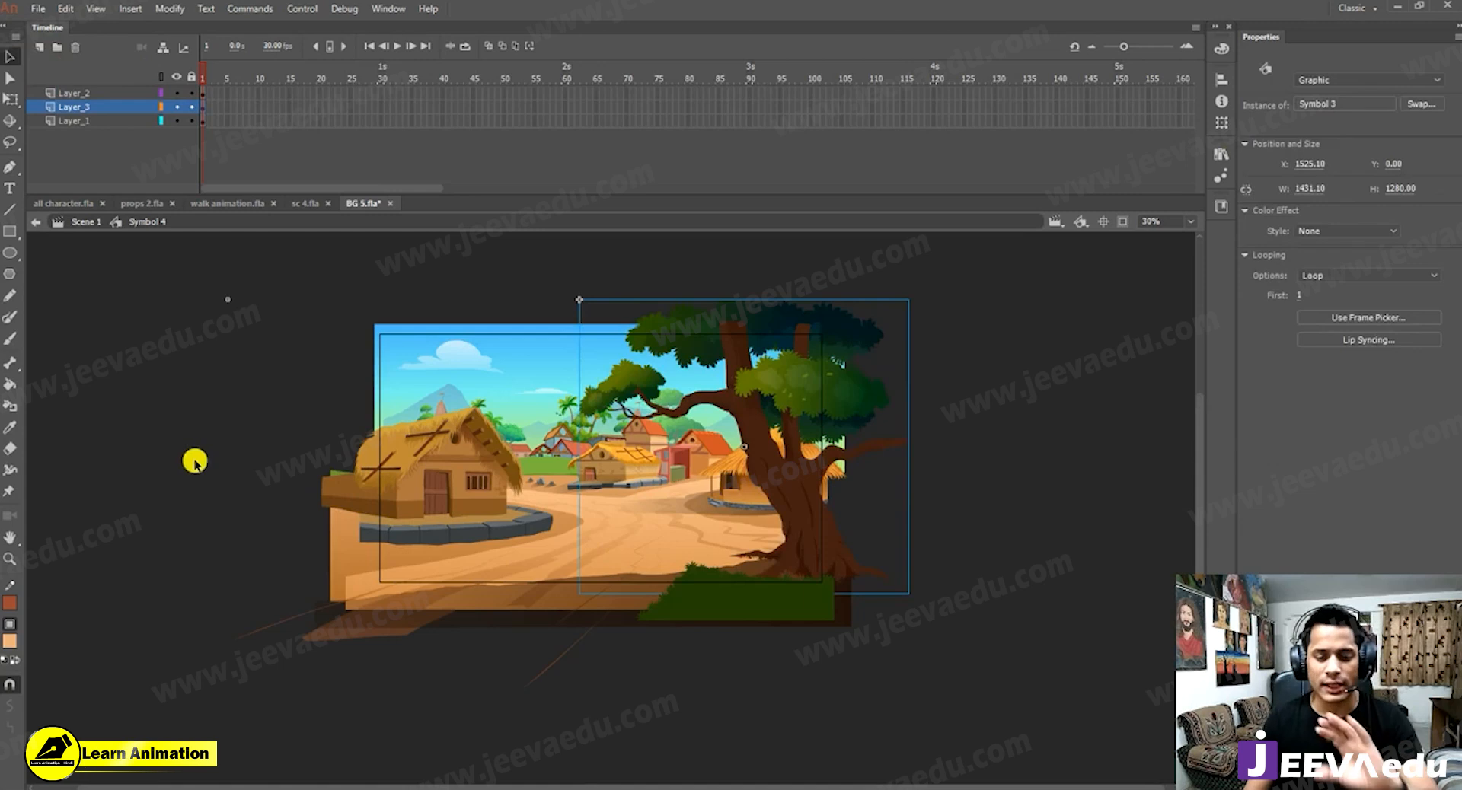
With the bush and tree layers hidden, move the large foreground hut in place onto its own new layer above Layer_1, and hide that layer.
drag(177, 106, 177, 95)
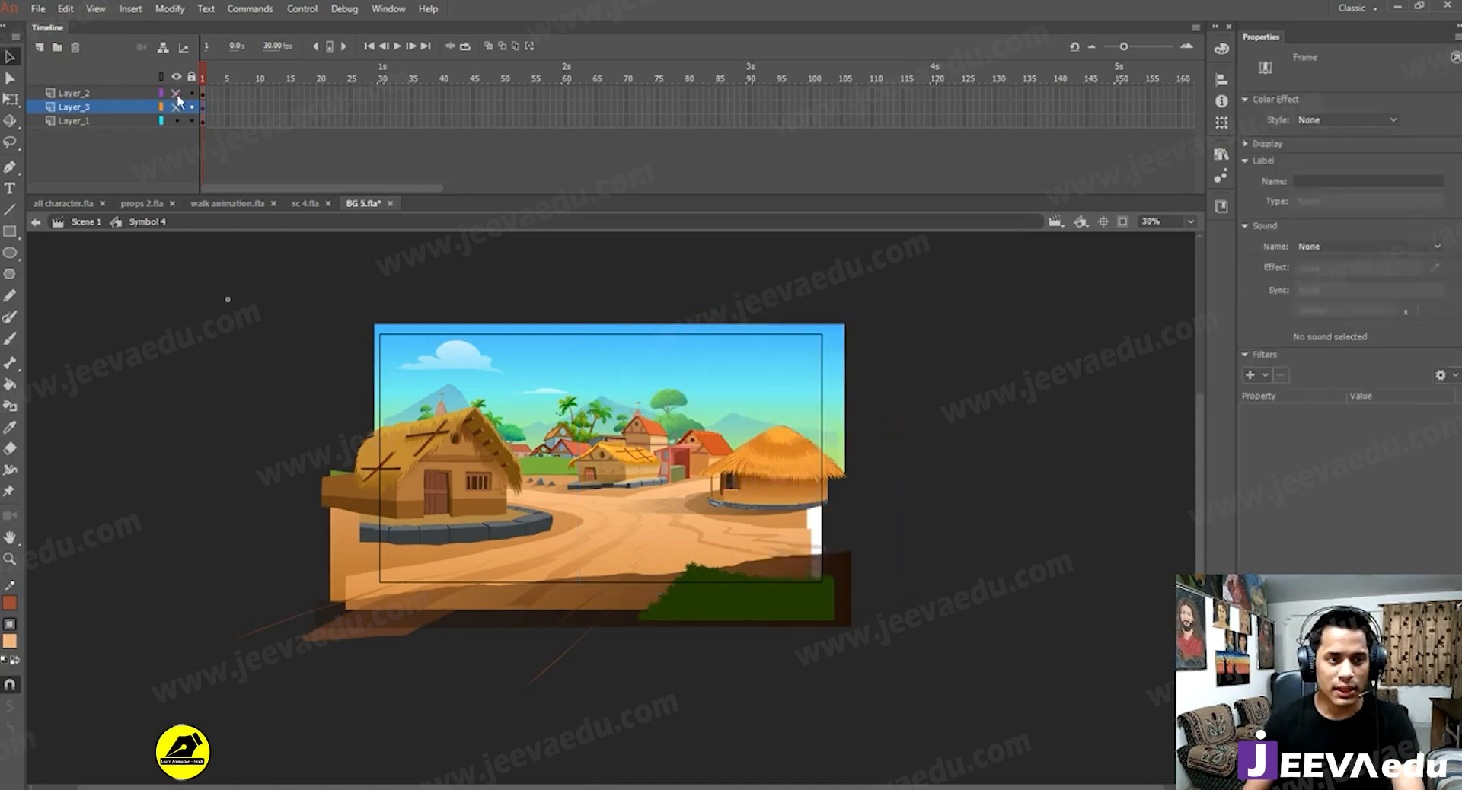
mouse_move(461, 512)
mouse_down()
mouse_move(438, 514)
mouse_move(474, 520)
mouse_up()
key(ctrl+x)
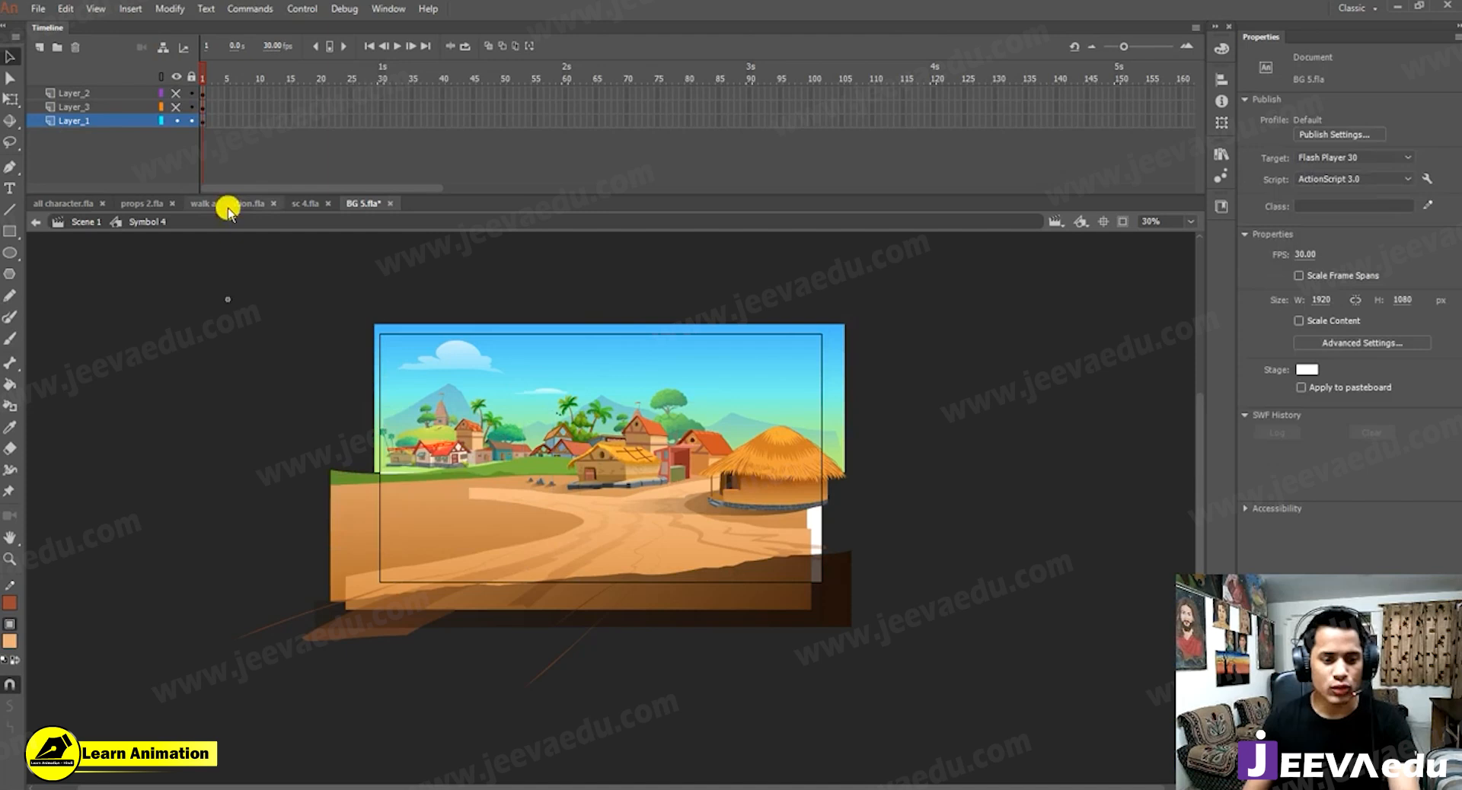
click(40, 48)
right_click(220, 399)
click(271, 470)
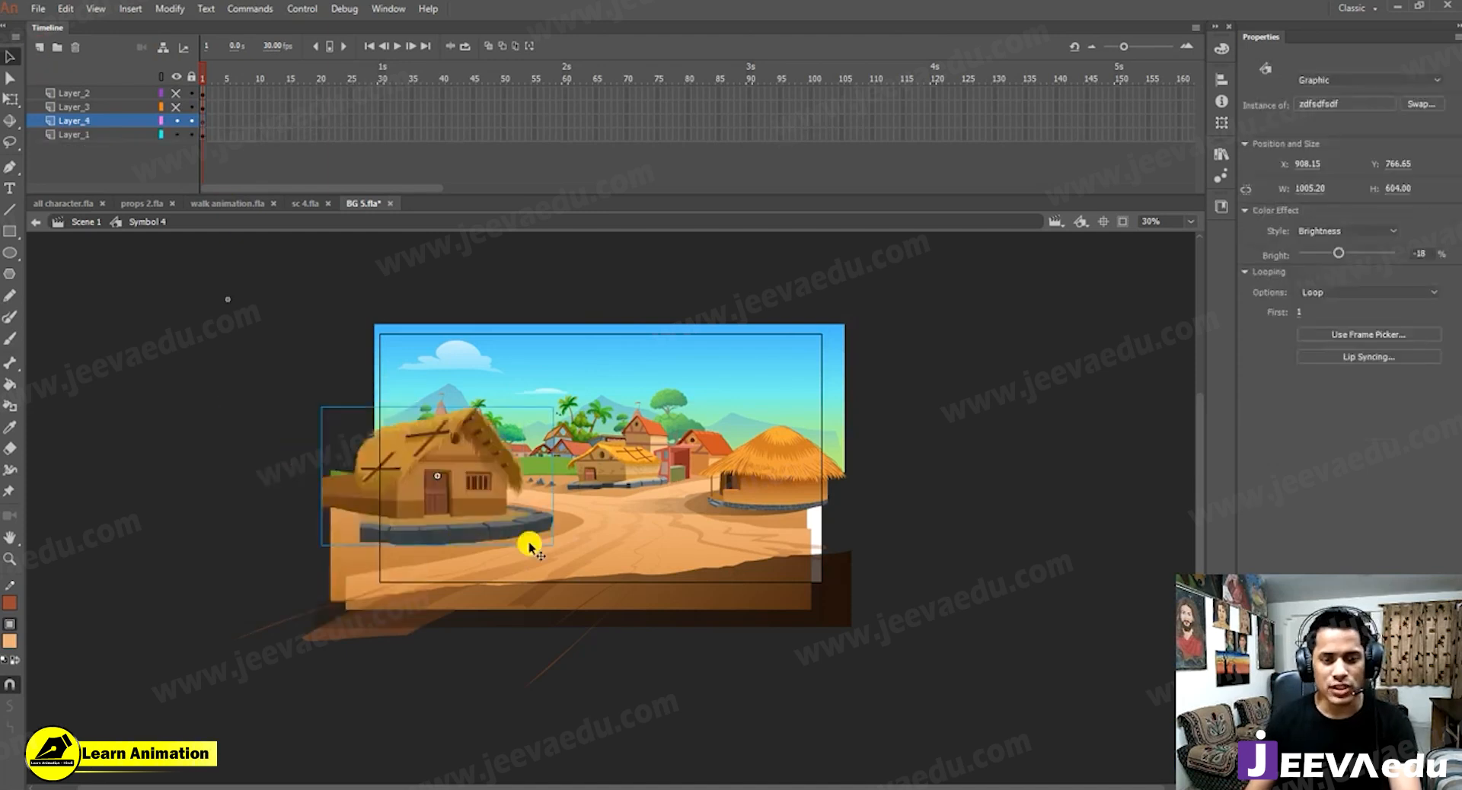
click(175, 121)
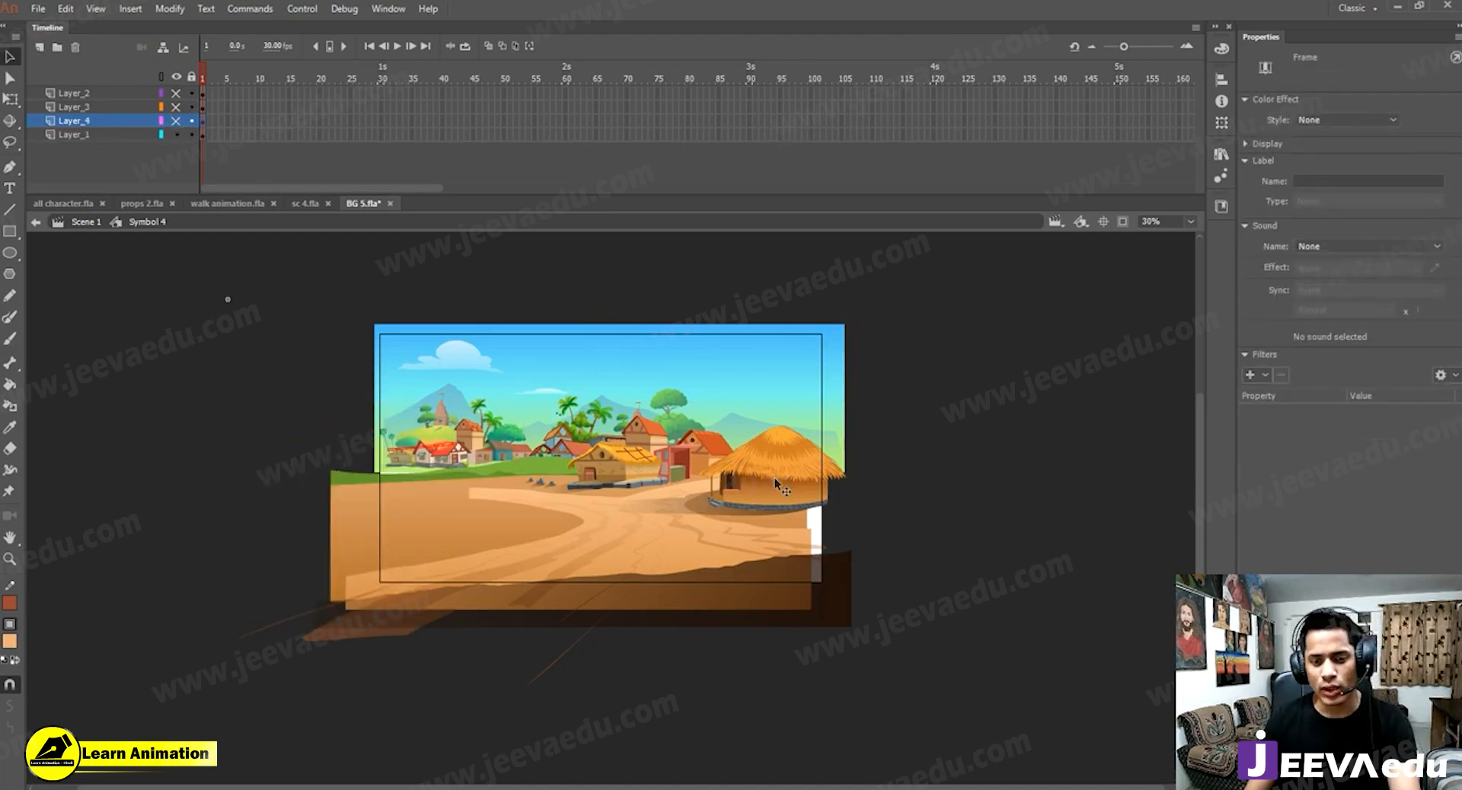
Cut the round thatched hut from Layer_1, paste it in place on its own new layer, and convert it to a graphic symbol.
click(769, 491)
click(883, 455)
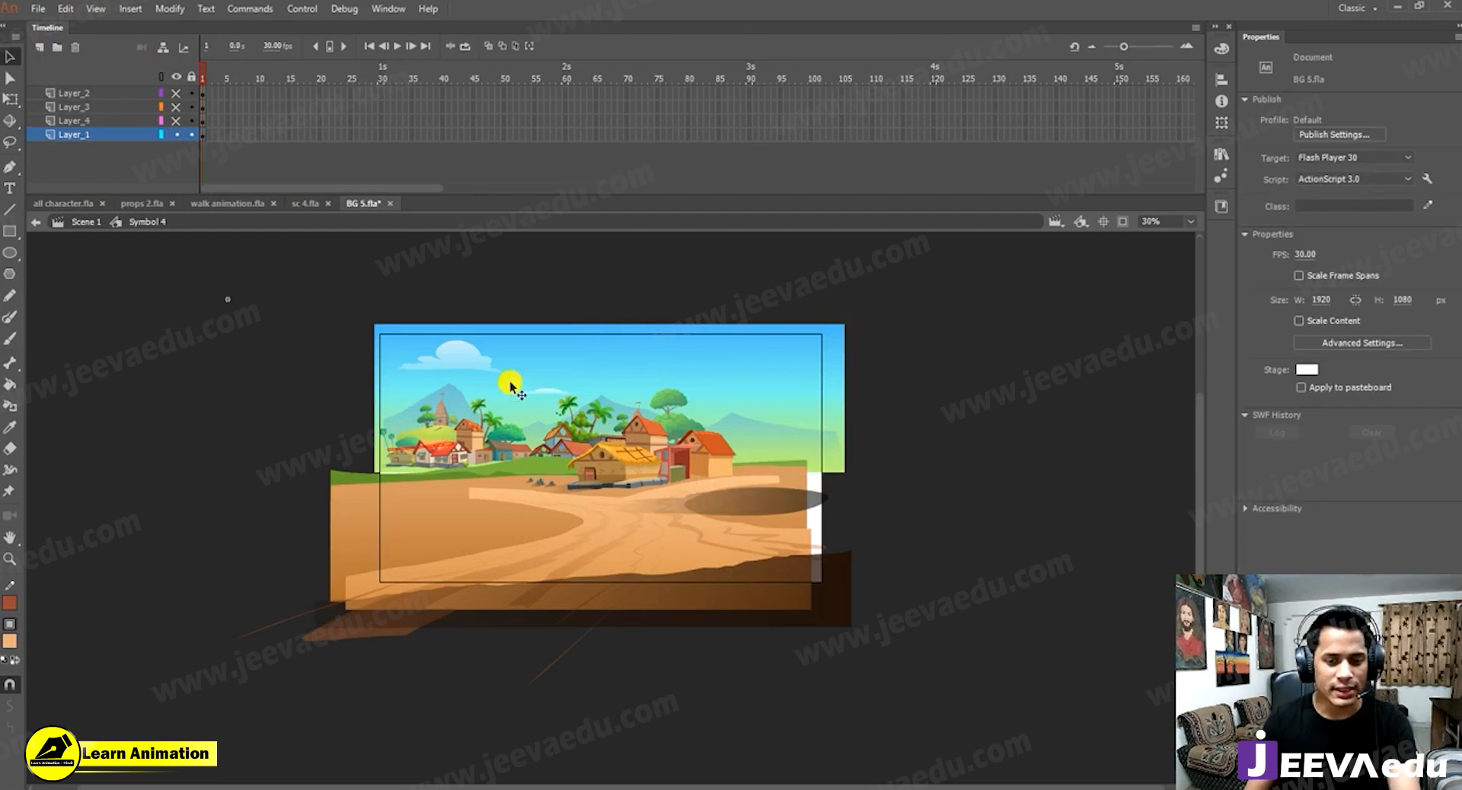
click(710, 512)
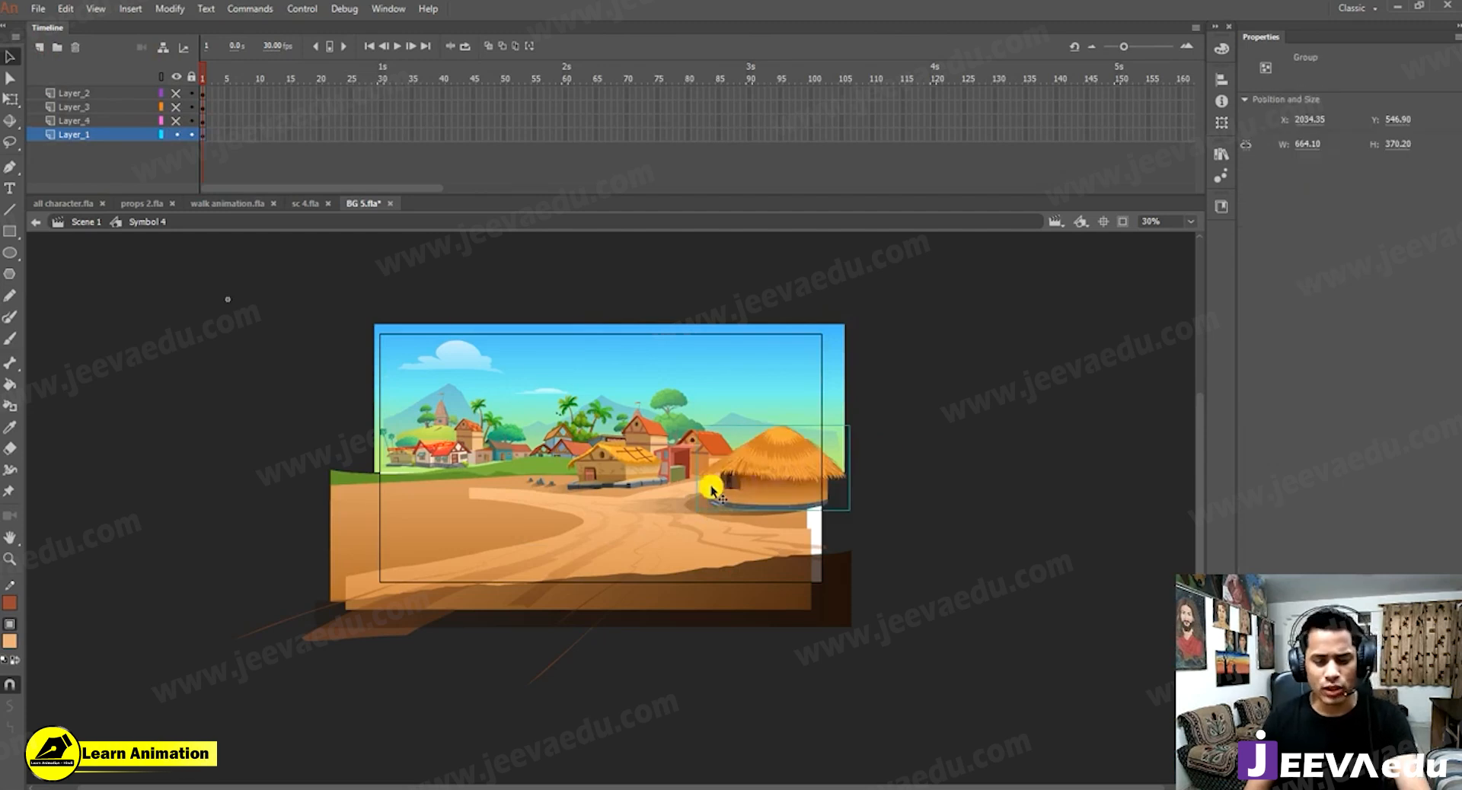
key(ctrl+x)
right_click(145, 405)
click(177, 473)
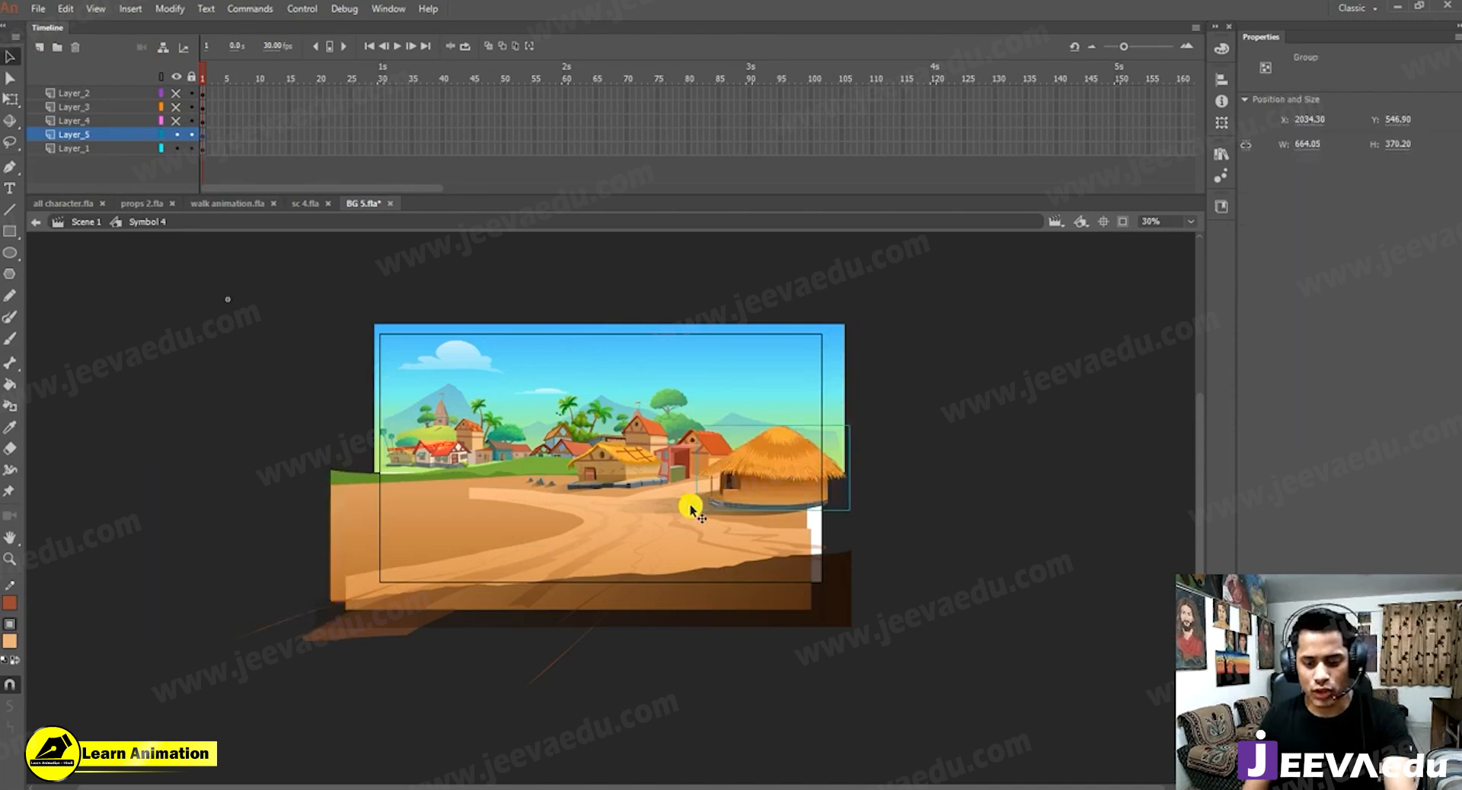
key(F8)
key(Return)
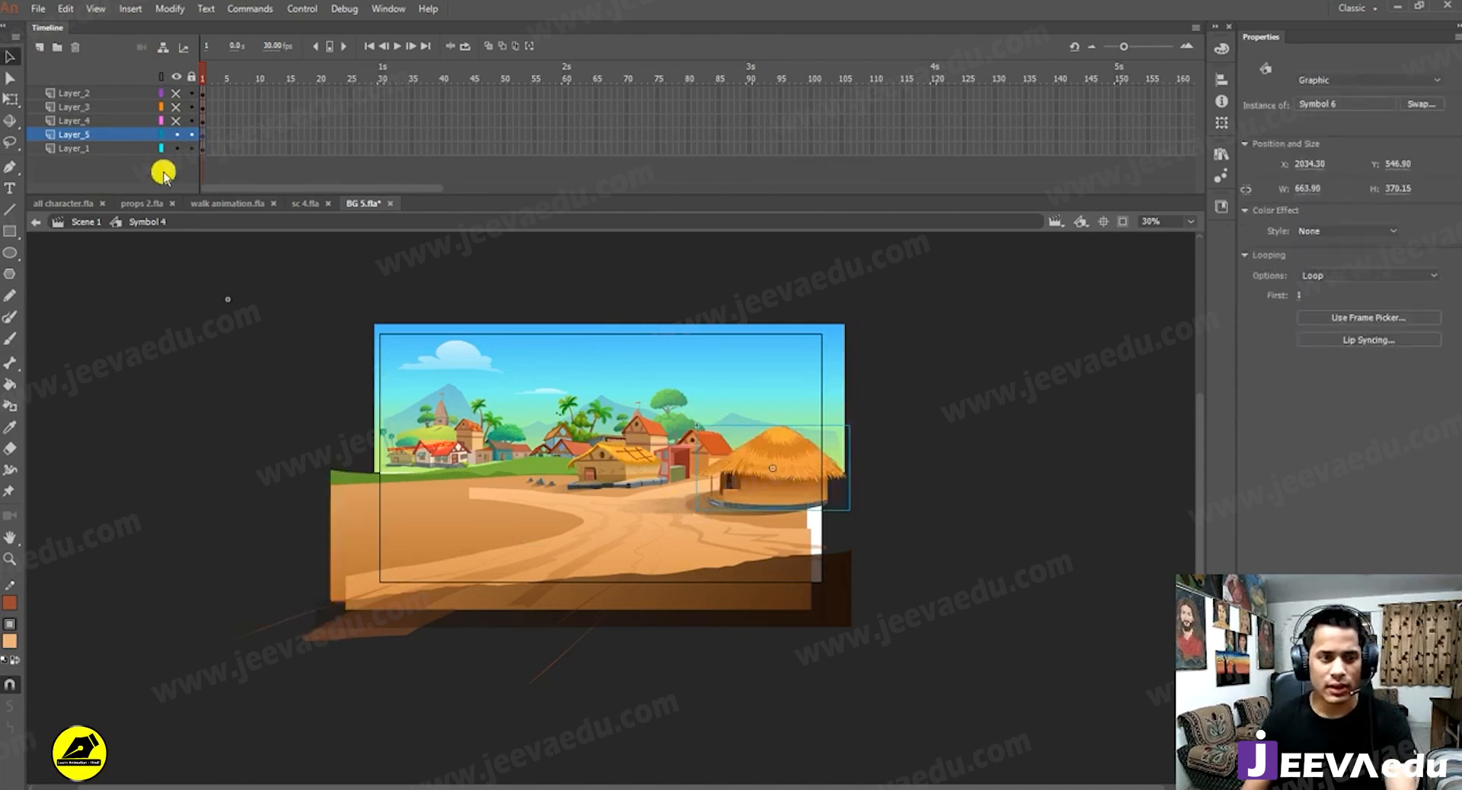
Hide the round hut's layer and convert all the remaining sky, village and ground artwork on Layer_1 into one graphic symbol.
click(178, 136)
key(z)
click(647, 499)
drag(695, 516, 729, 534)
key(v)
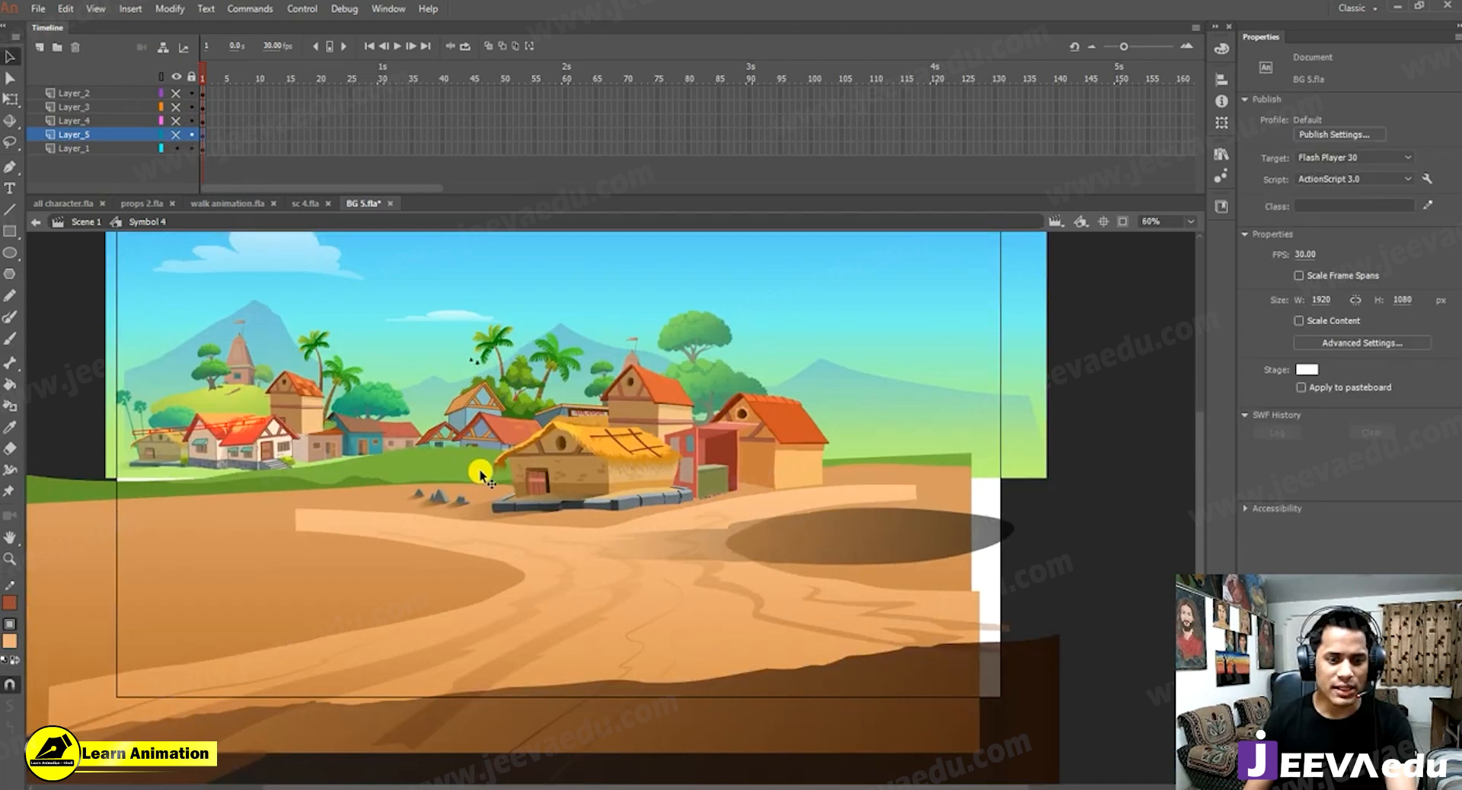
key(z)
alt+click(649, 498)
drag(677, 561, 685, 518)
key(v)
drag(275, 271, 1055, 689)
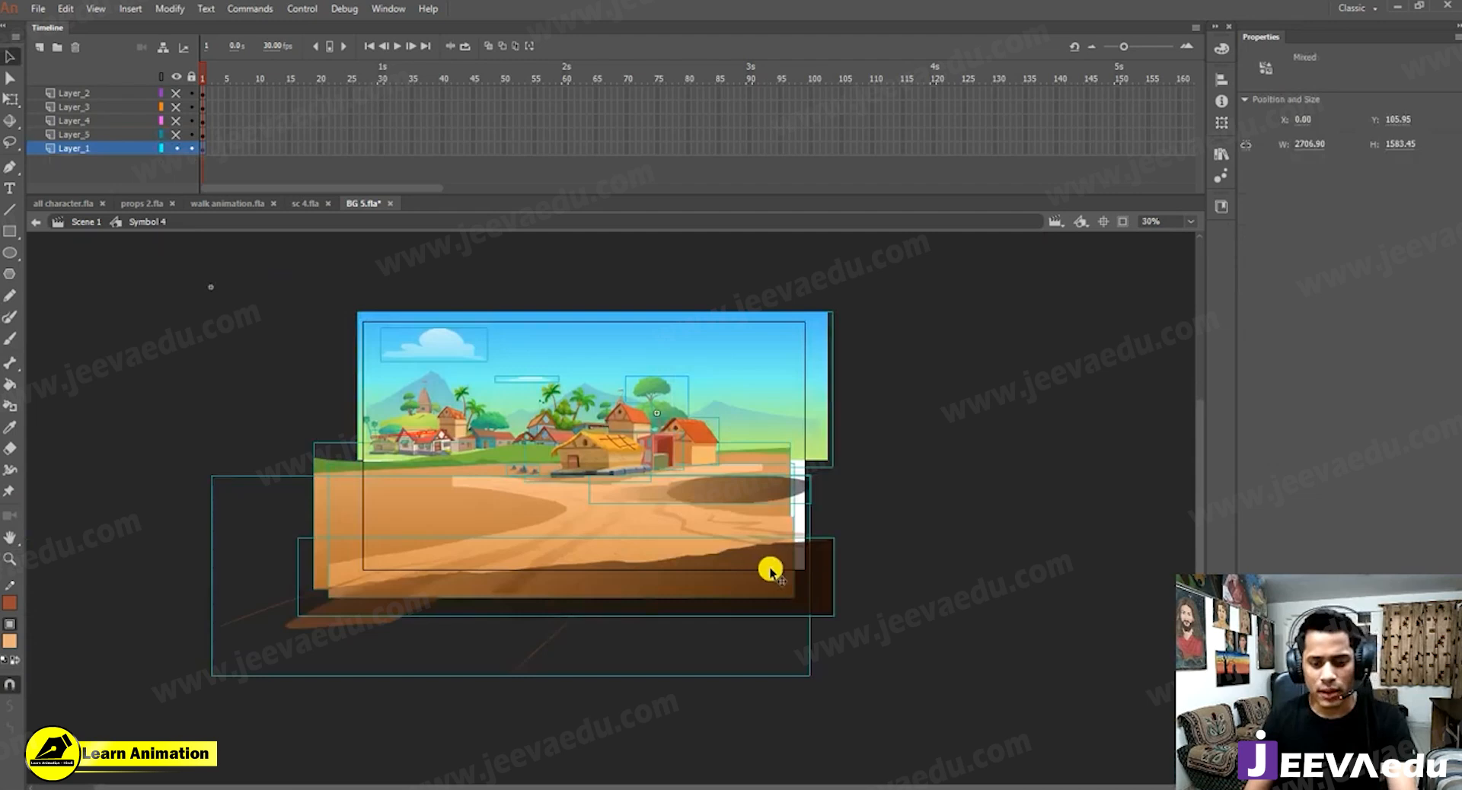
key(F8)
click(805, 186)
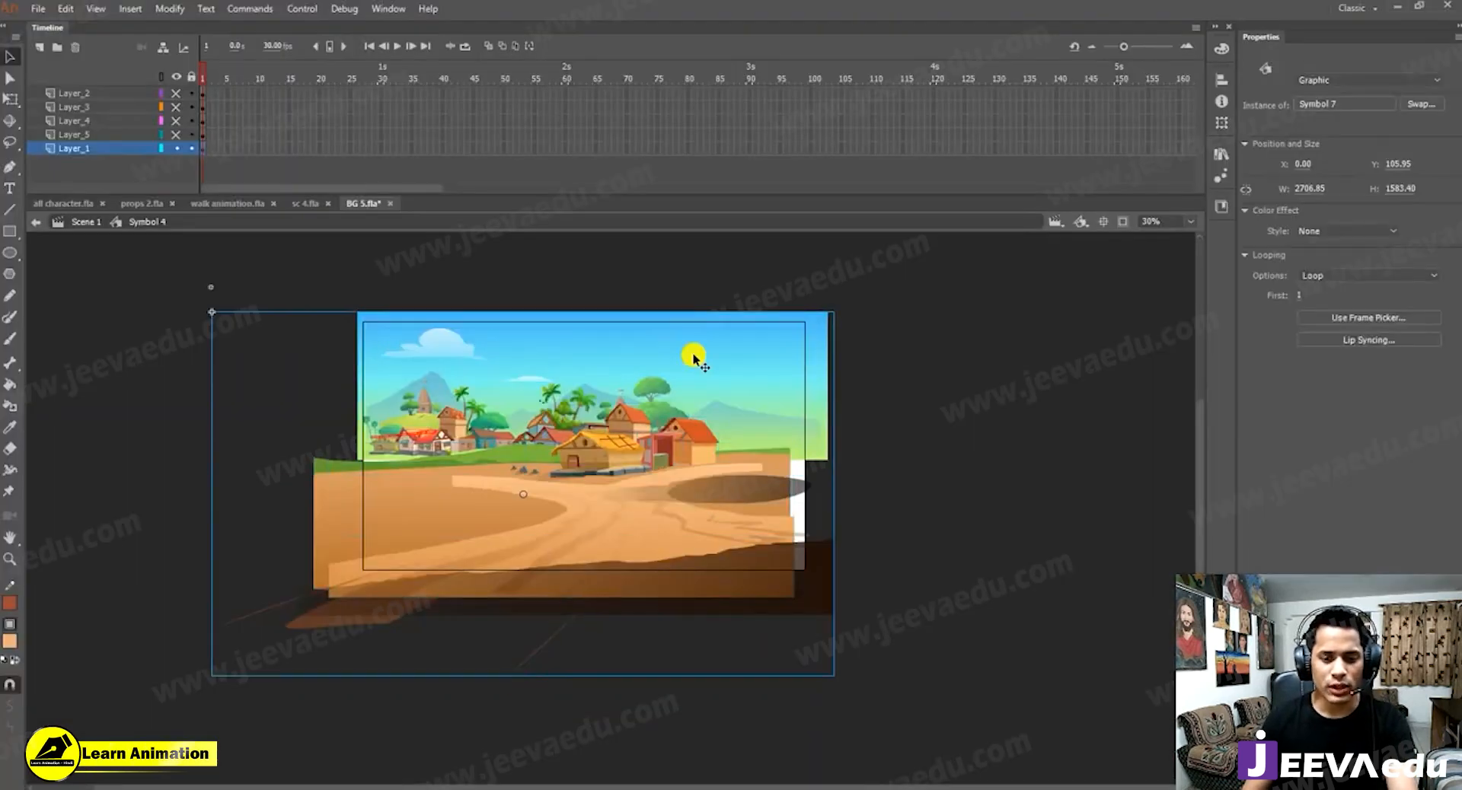
Scale the remaining background symbol to 102% and nudge it horizontally until the ground covers the white gap at the stage's right edge.
key(ctrl+alt+s)
text(102)
key(Return)
key(shift+Right)
key(shift+Right)
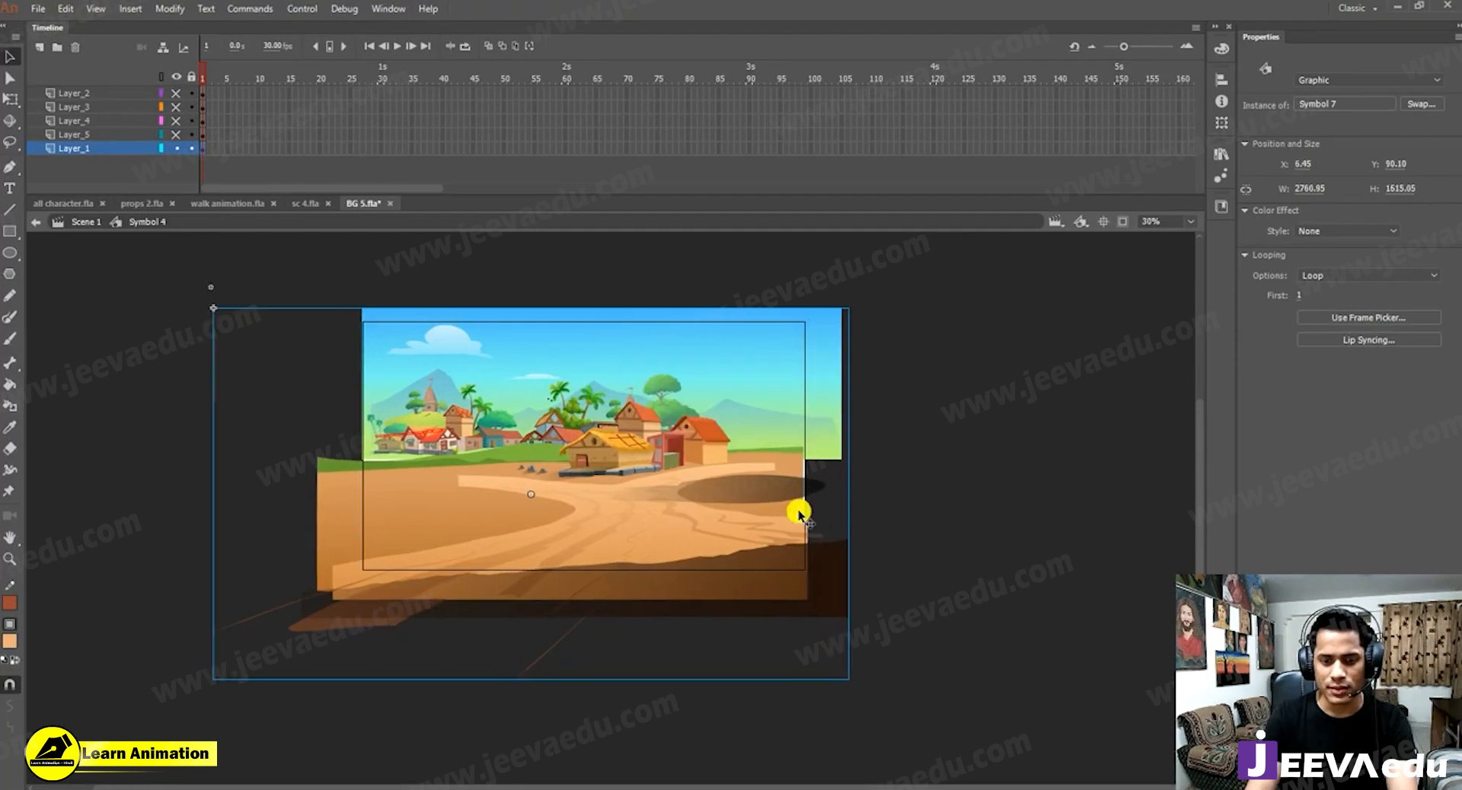
key(Left)
key(Left)
key(Left)
key(Left)
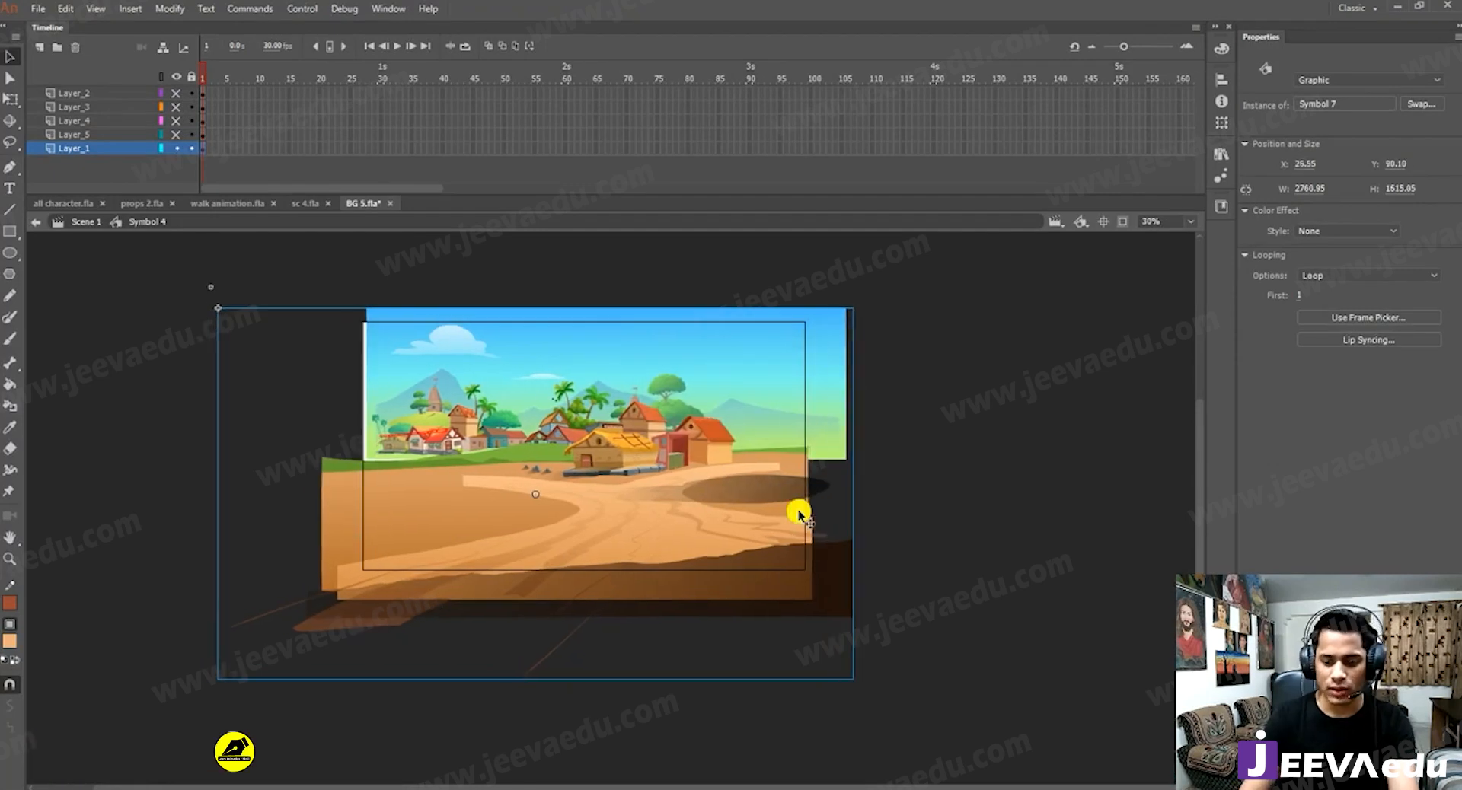
Enlarge the background symbol once more by the same scale and nudge it left so the sky covers the stage's left edge.
key(ctrl+alt+s)
key(Return)
key(Left)
key(Left)
key(Left)
key(Left)
Show all the hidden layers and extend the frames of all five layers along the timeline.
drag(180, 135, 545, 180)
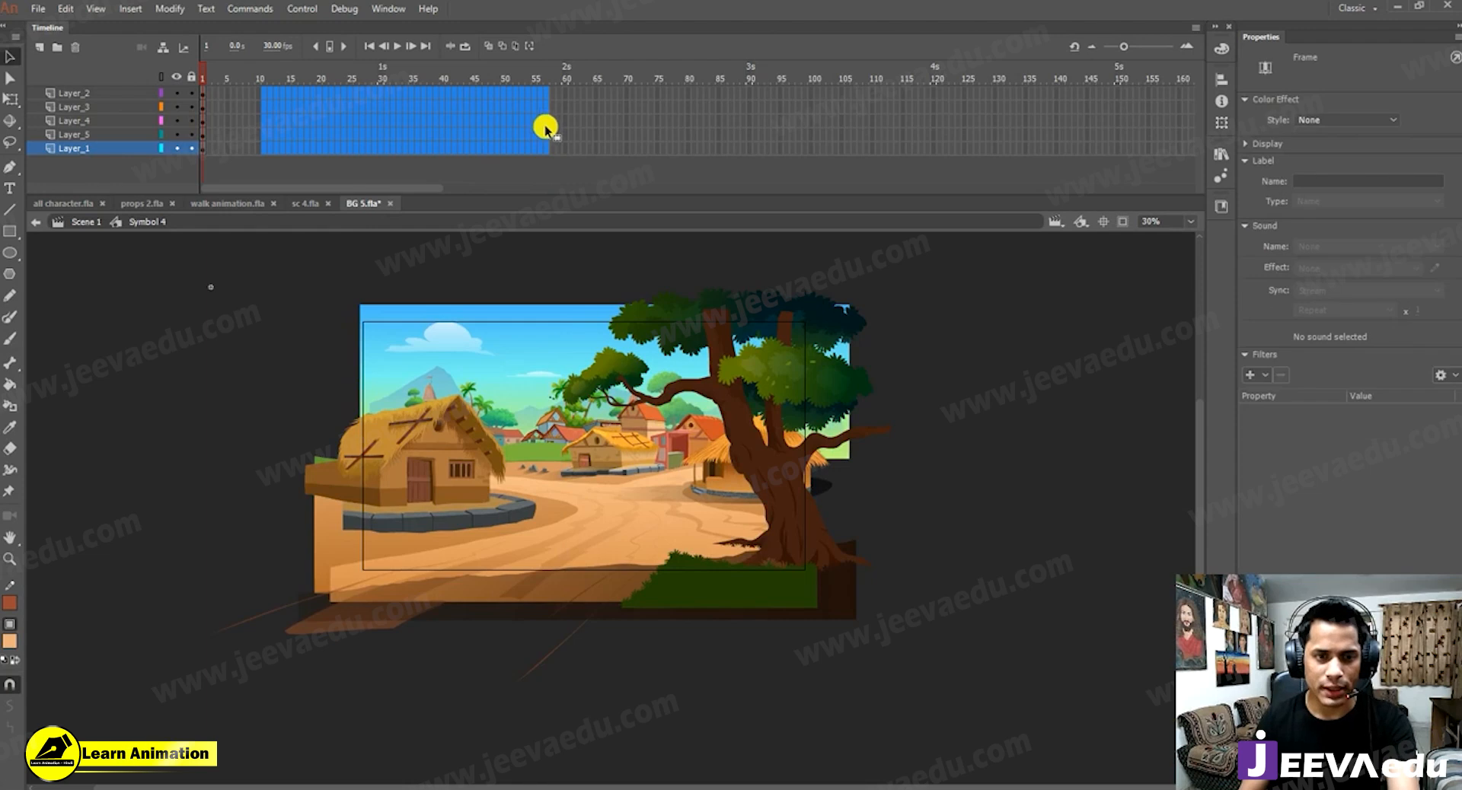
click(548, 75)
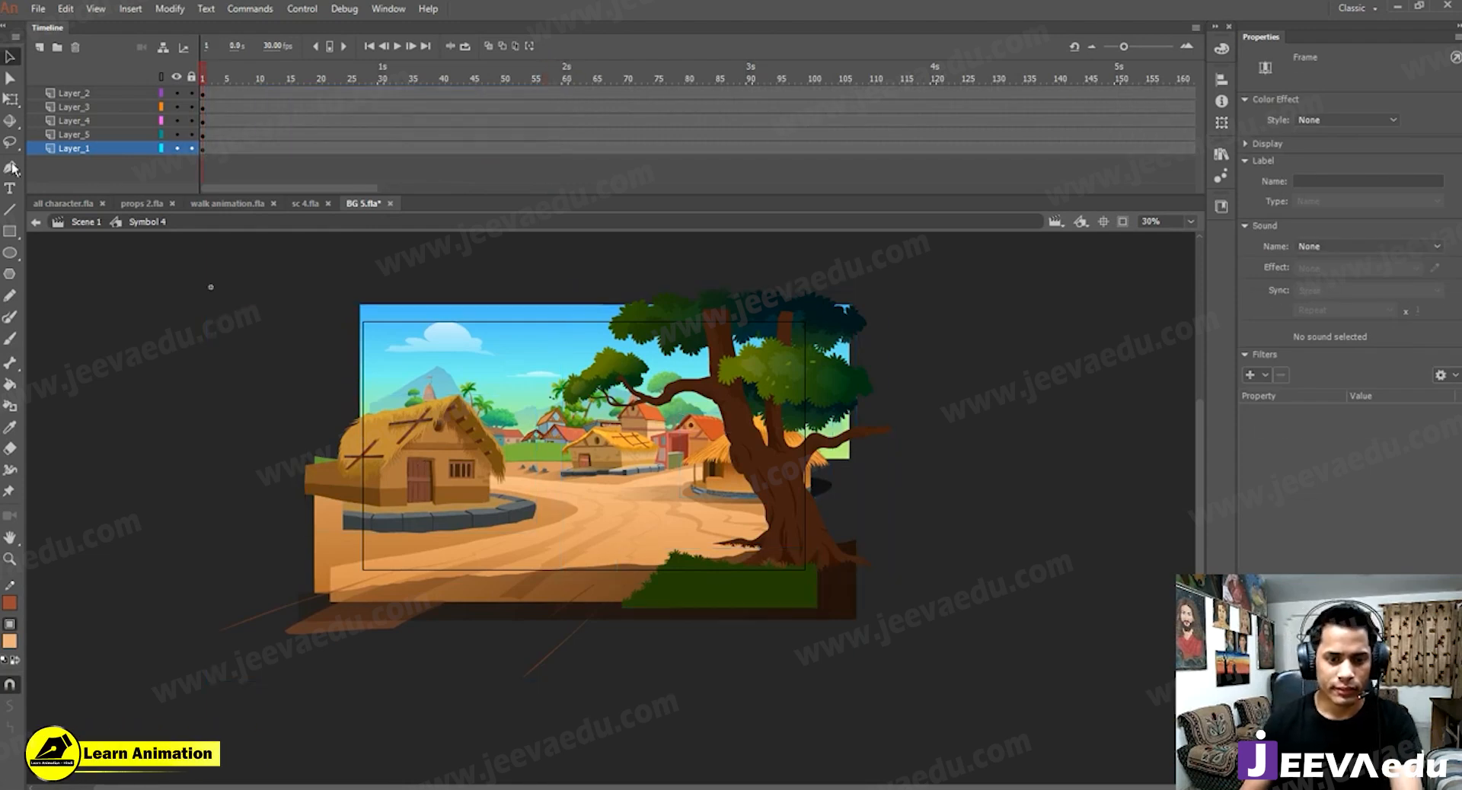
Clip the artwork outside the stage and enlarge the view to 60% to check the composition.
key(z)
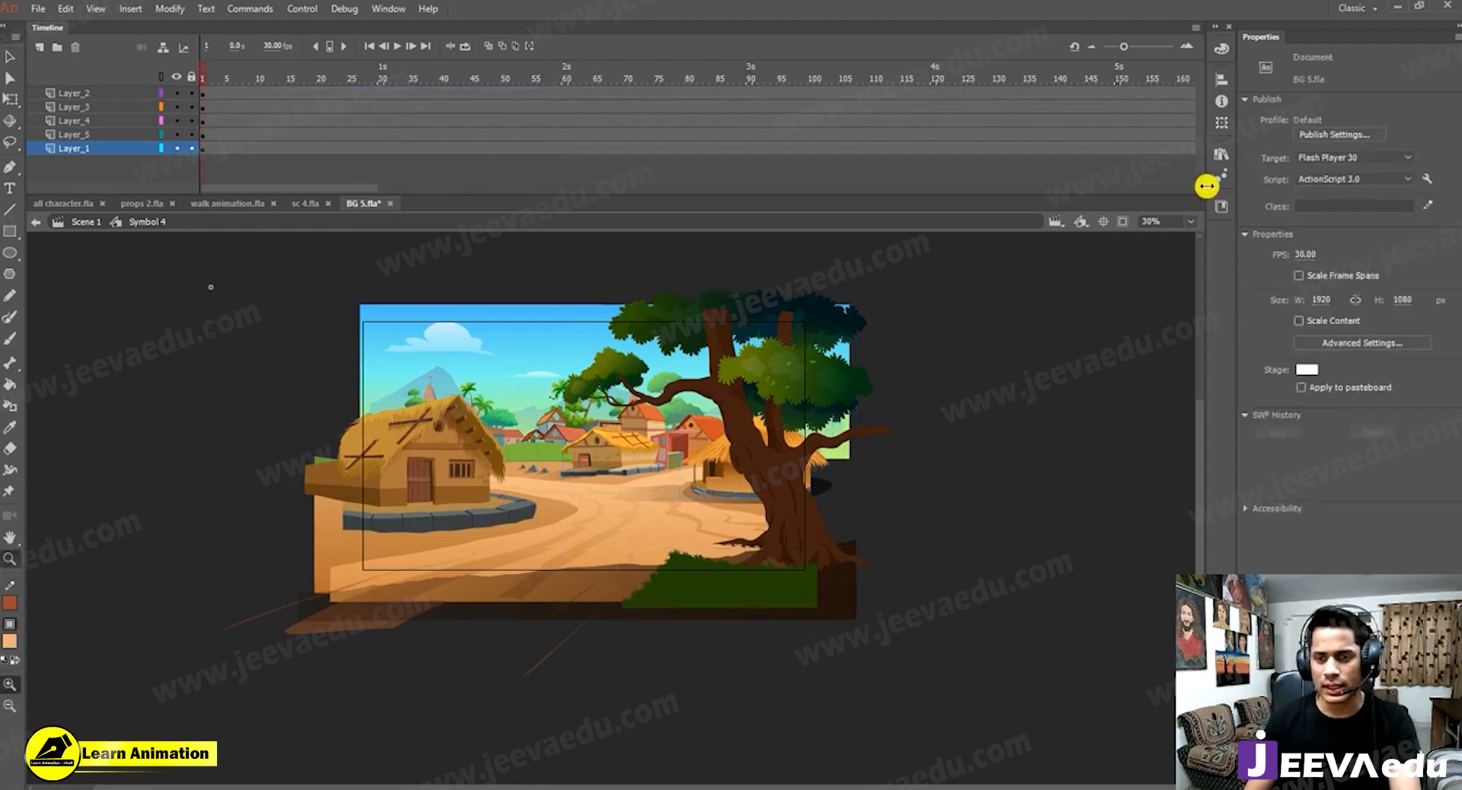
click(1124, 223)
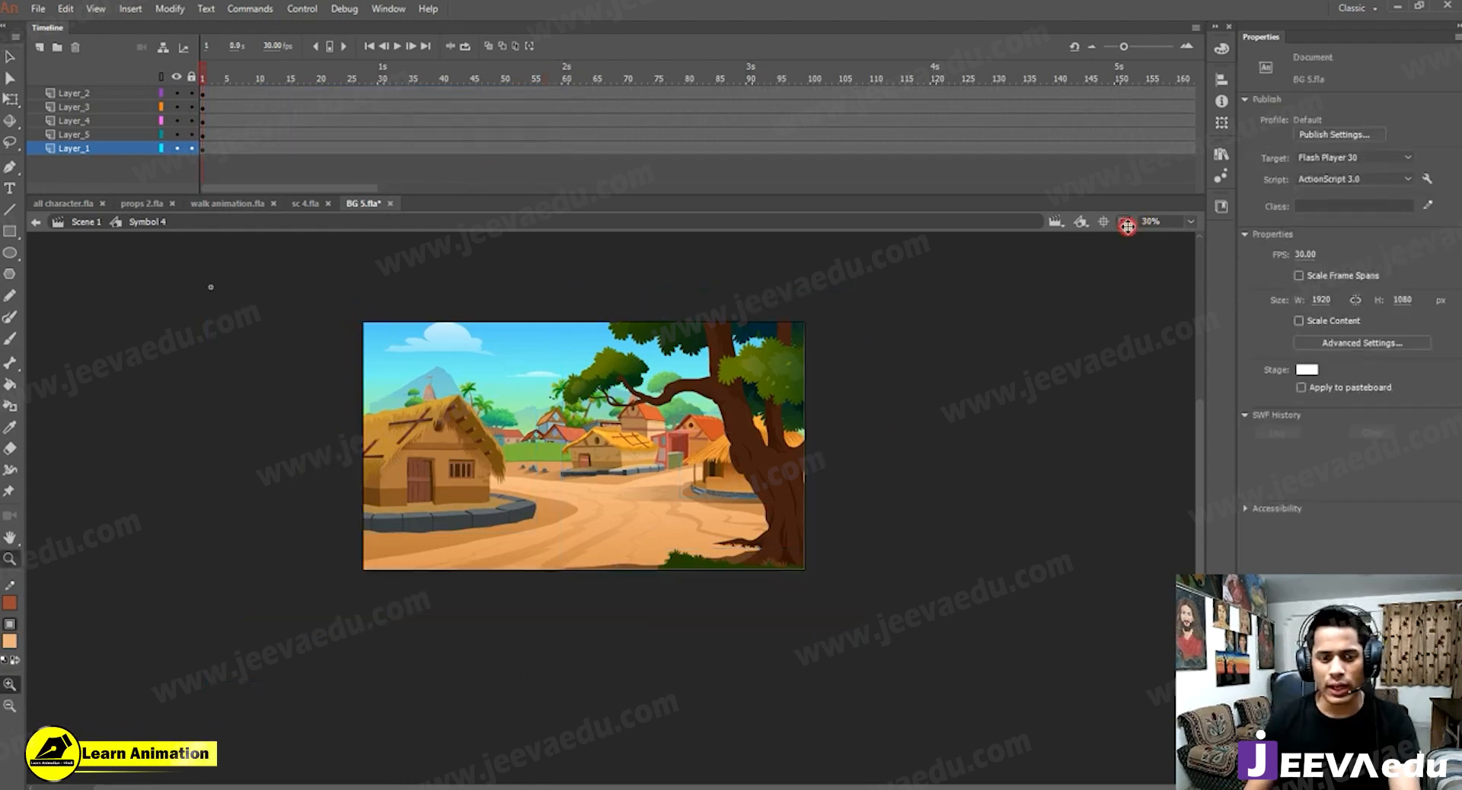
click(603, 468)
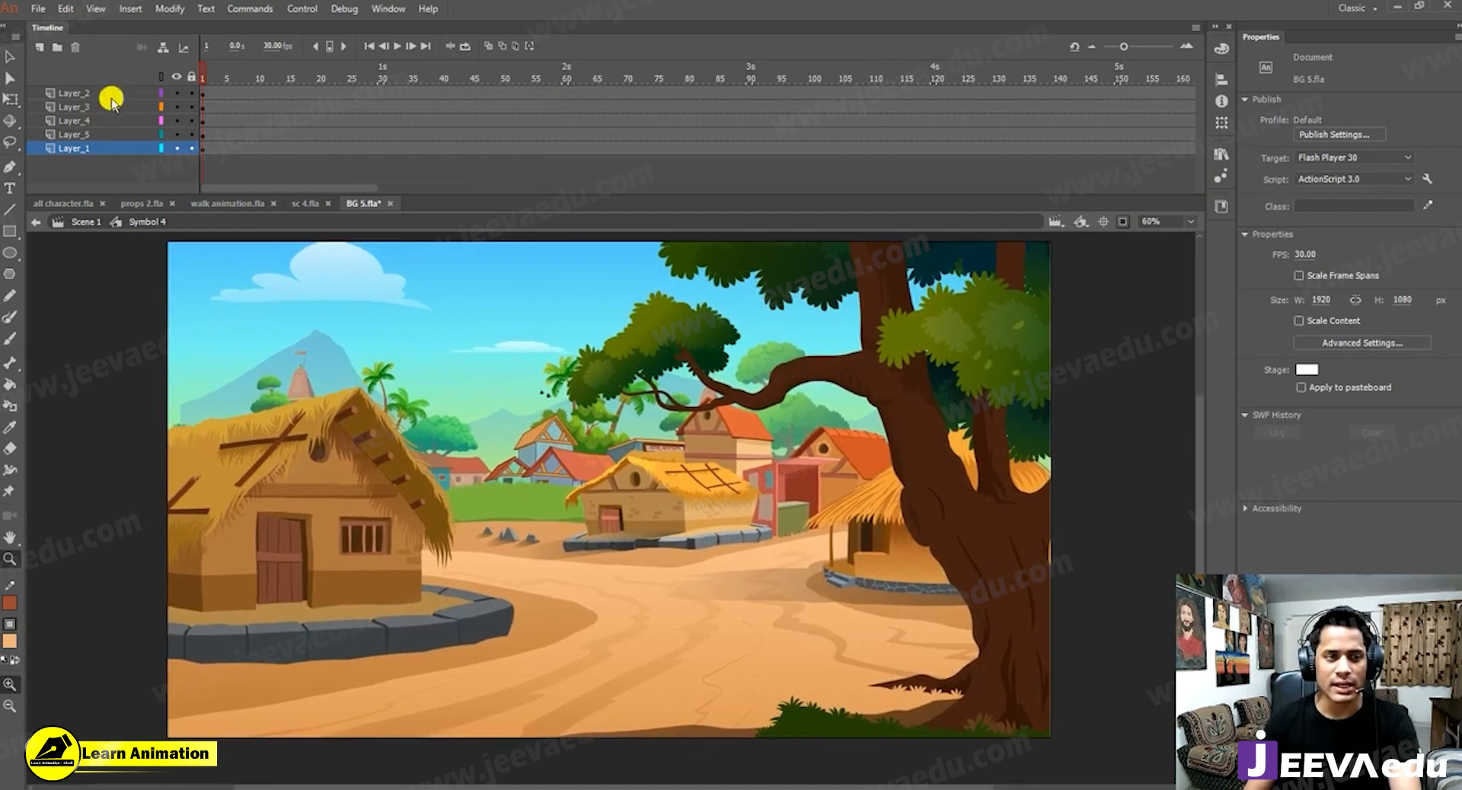
Add a new layer above Layer_2 and hide all the other layers.
click(88, 93)
click(35, 48)
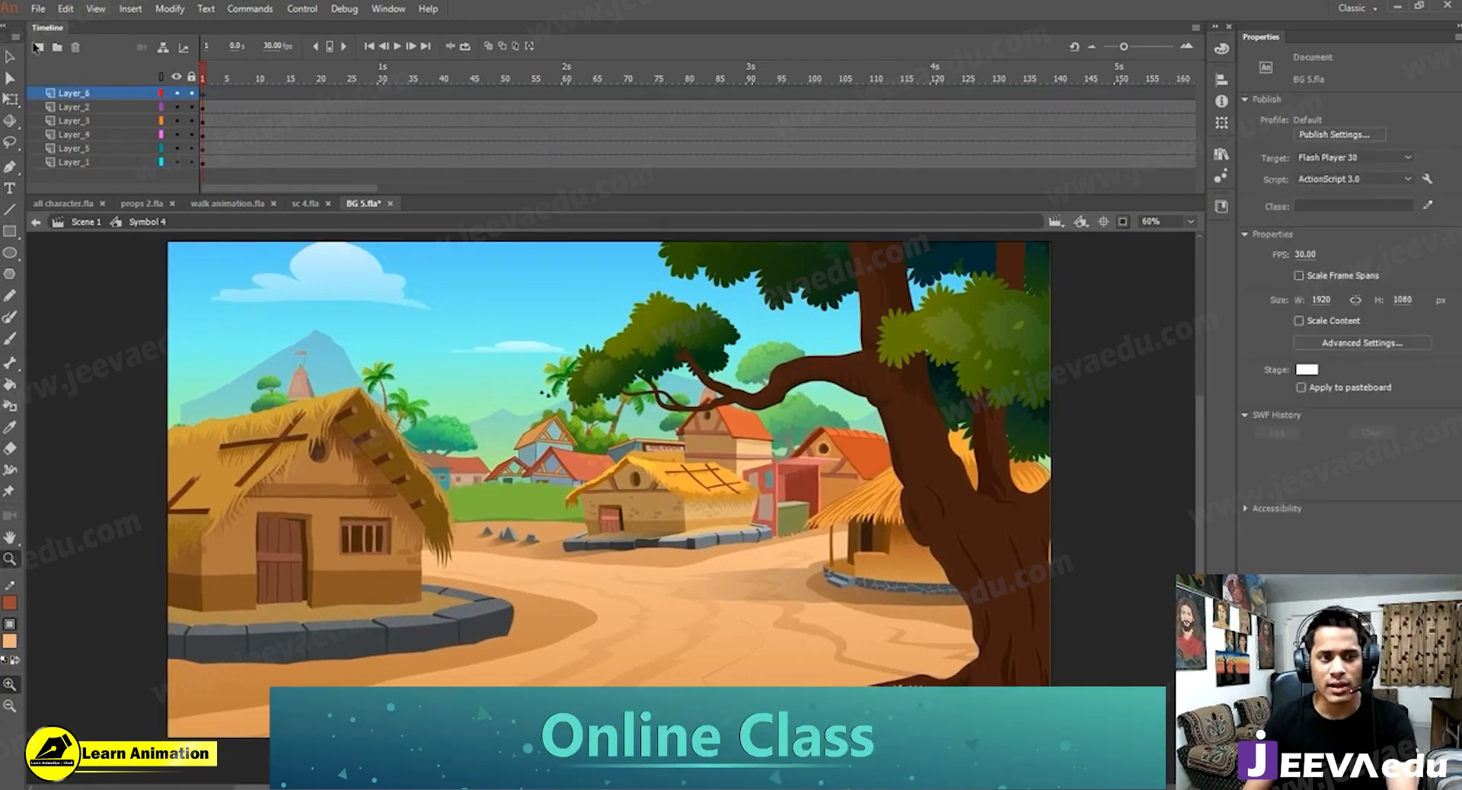
alt+click(177, 93)
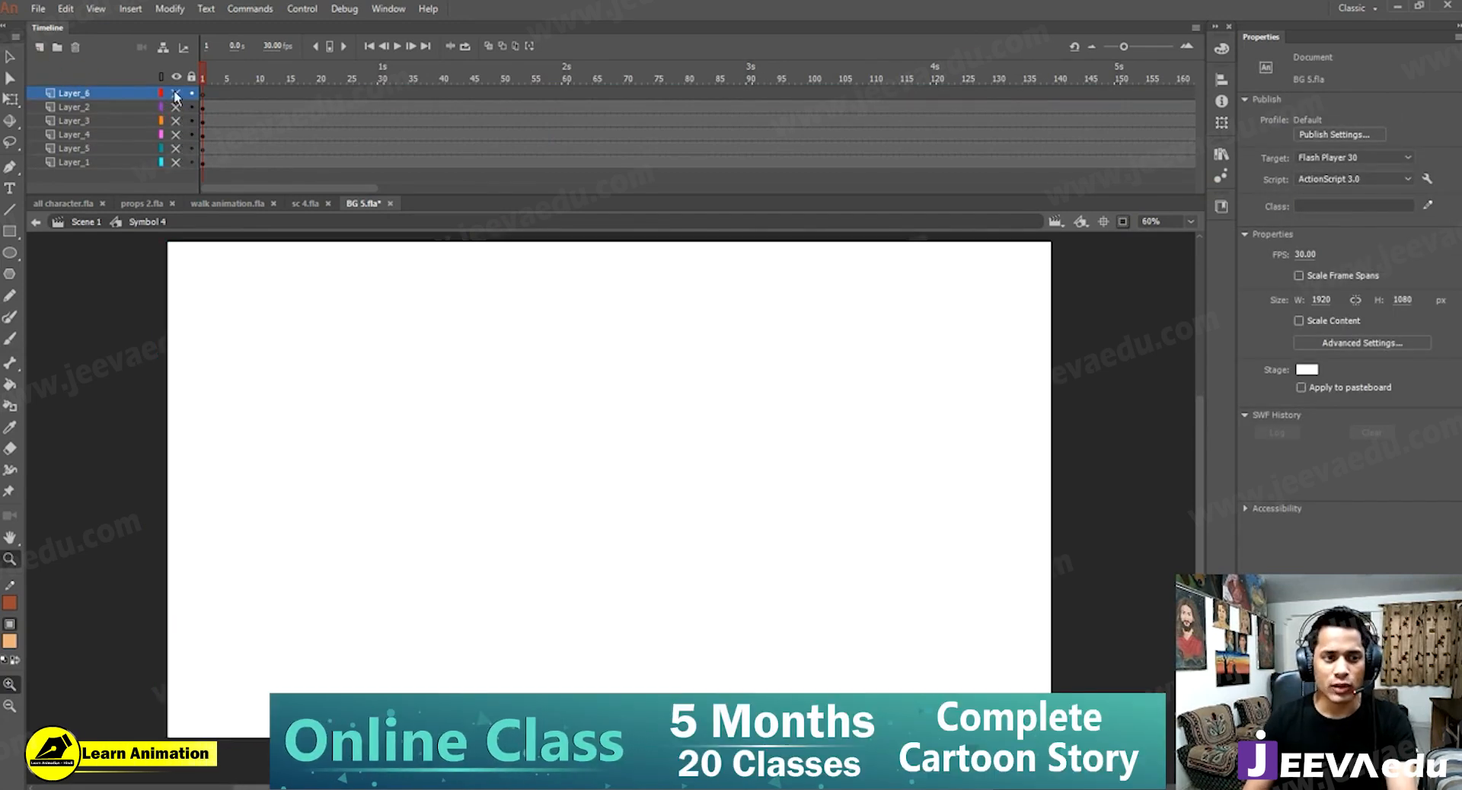
Copy the walking boy symbol from walk animation.fla into the new top layer of BG 5.fla, putting duplicate library items into a folder.
click(217, 205)
key(v)
click(606, 480)
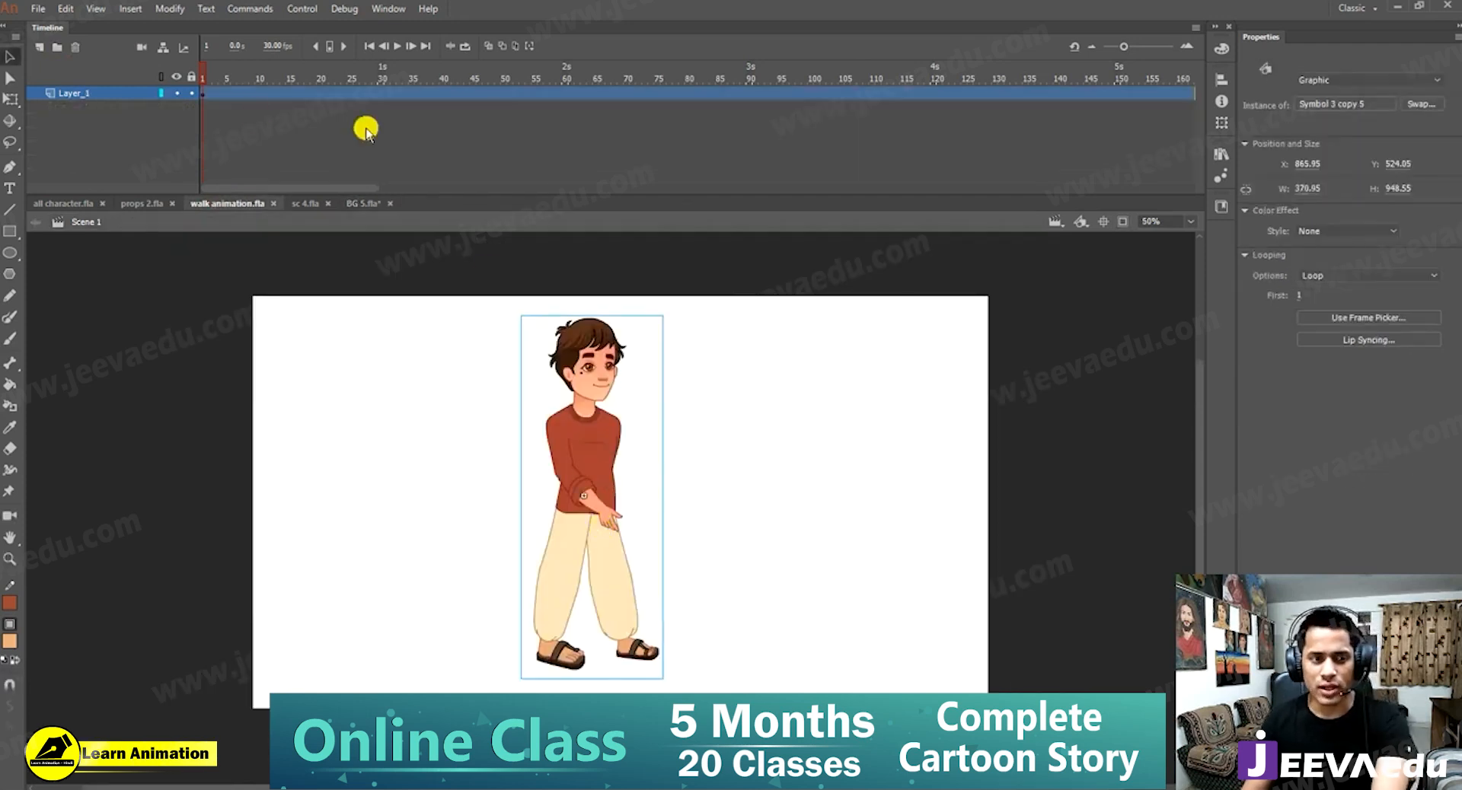
drag(219, 77, 271, 78)
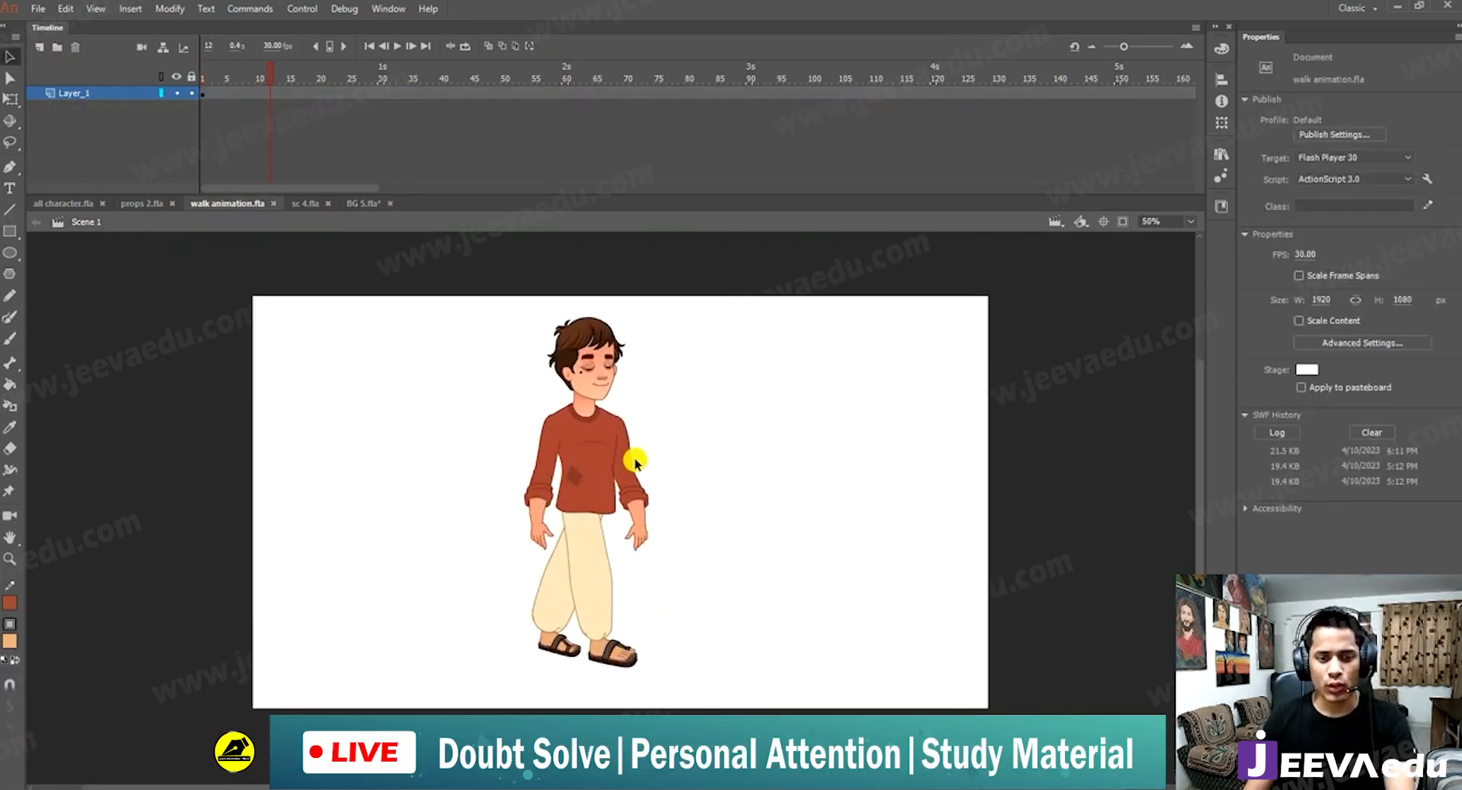
click(596, 488)
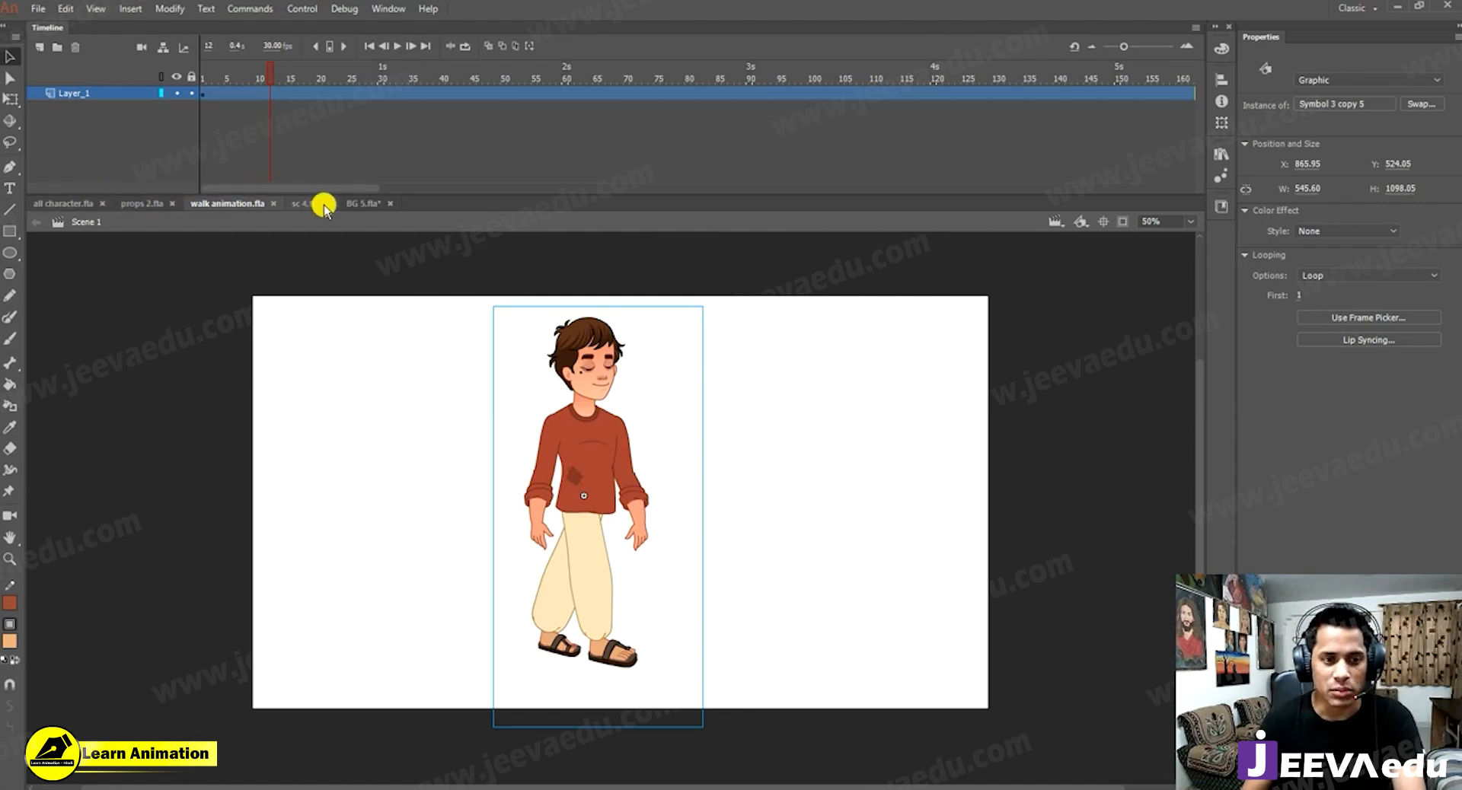
click(365, 203)
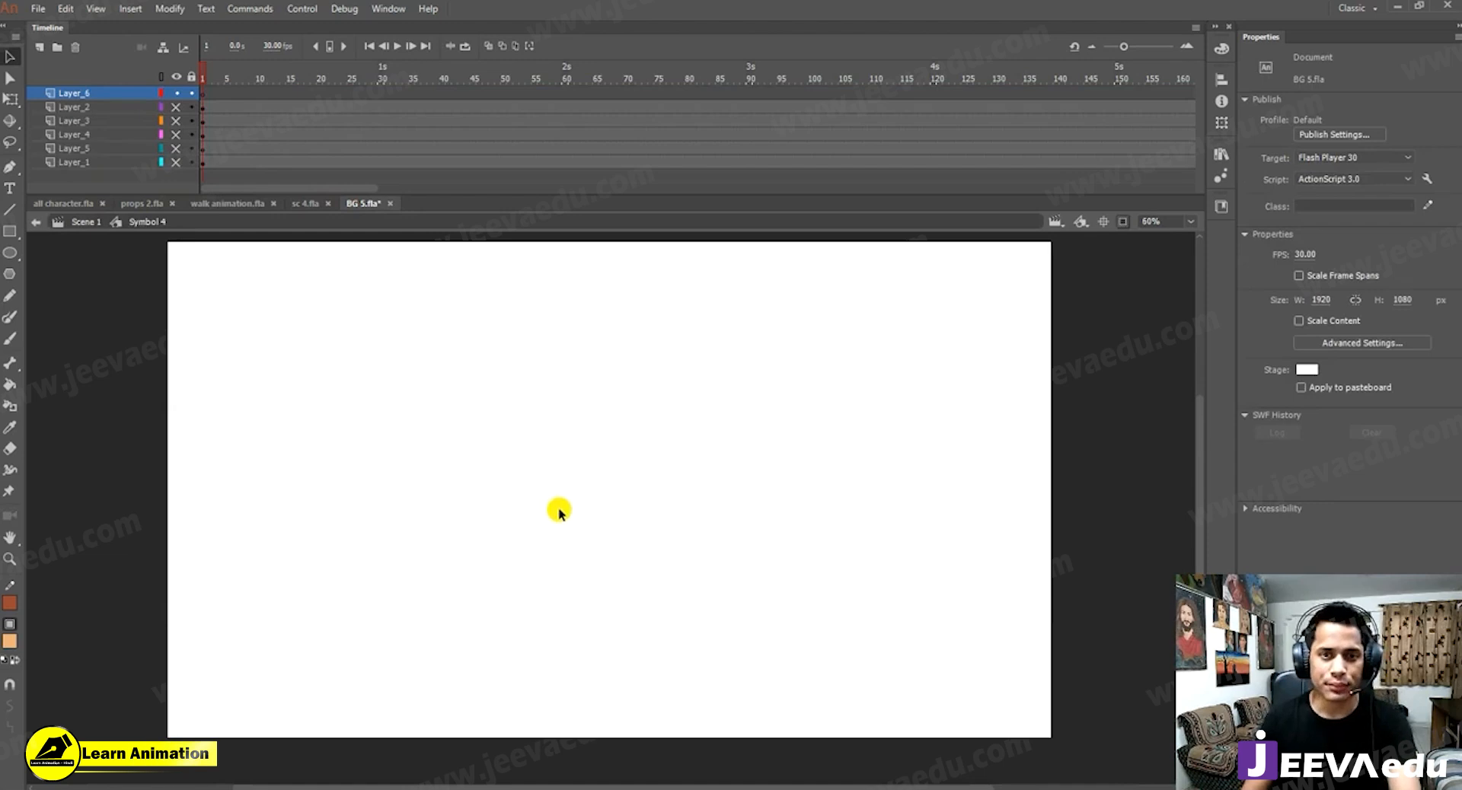
key(ctrl+v)
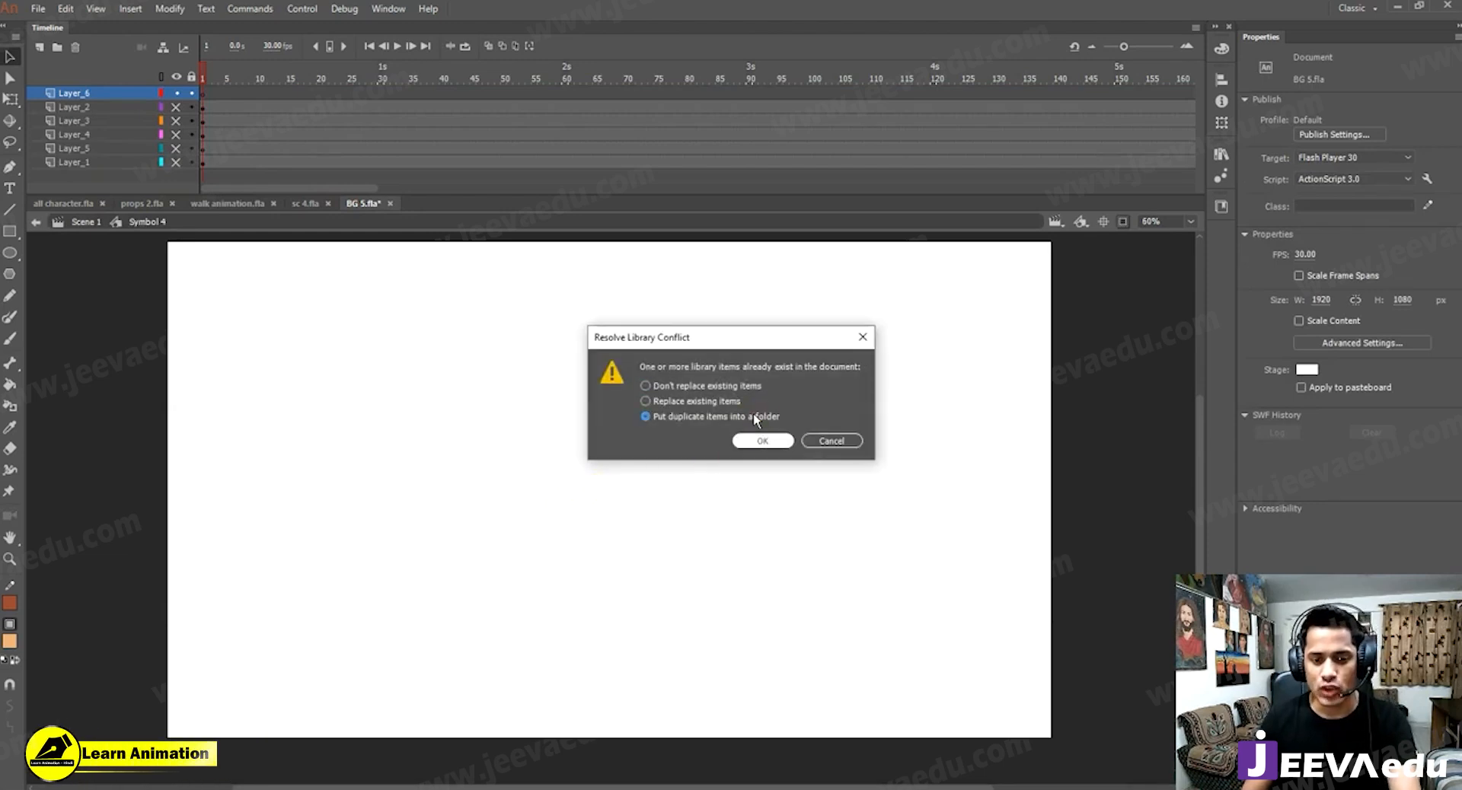
click(763, 444)
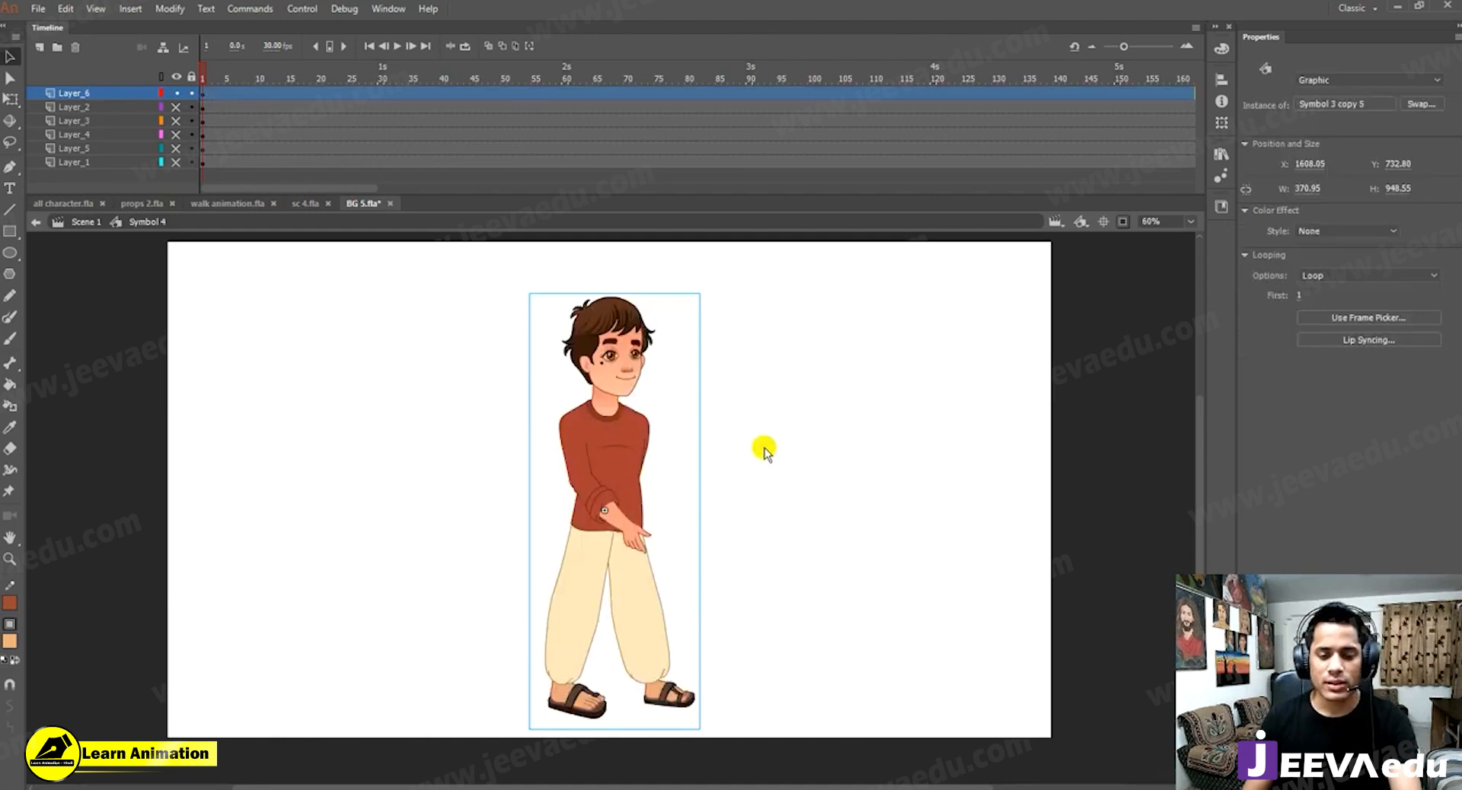
Show all layers, scale the boy down to about 390 px high and place him on the path beside the large hut.
drag(632, 480, 556, 457)
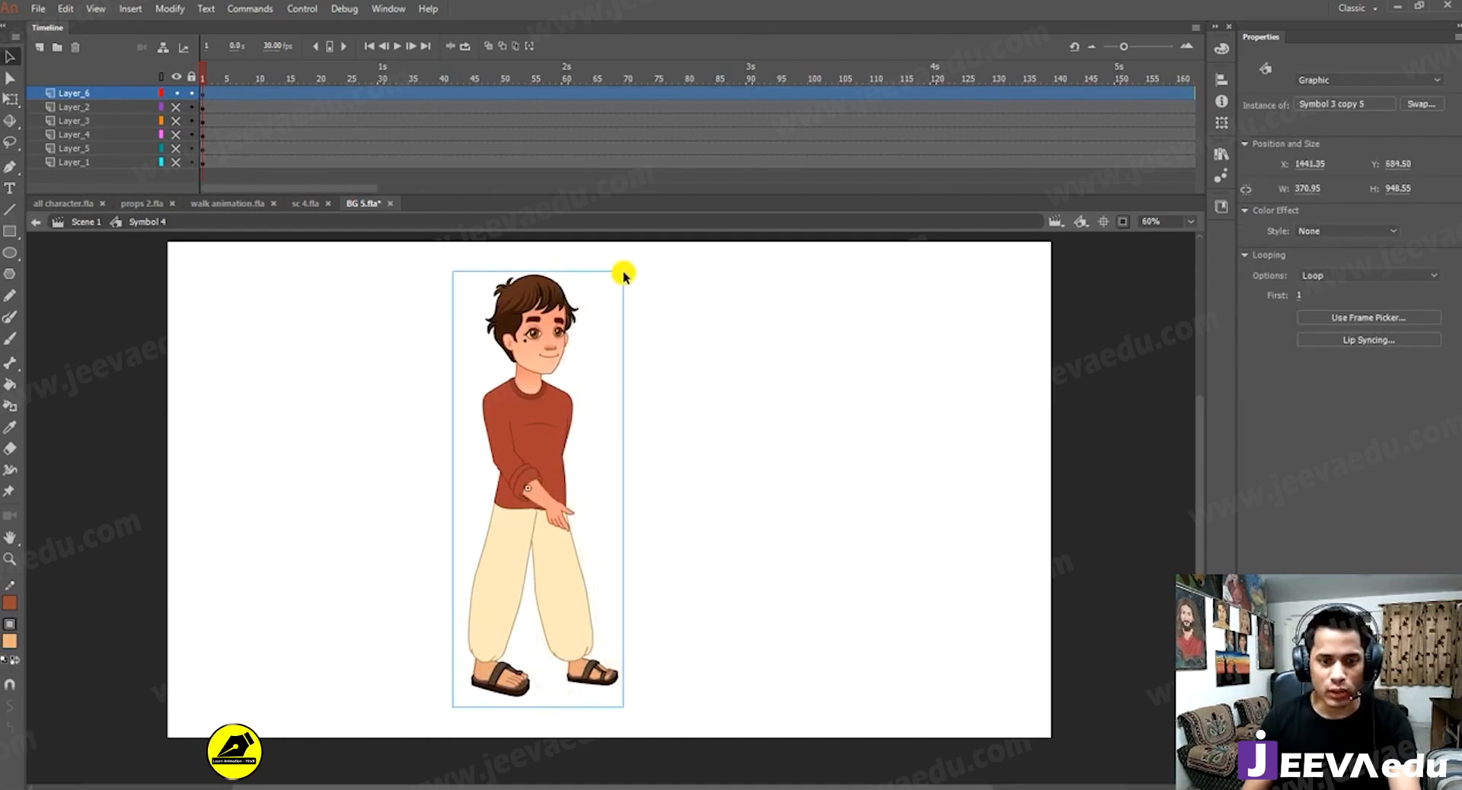
key(q)
drag(591, 303, 566, 345)
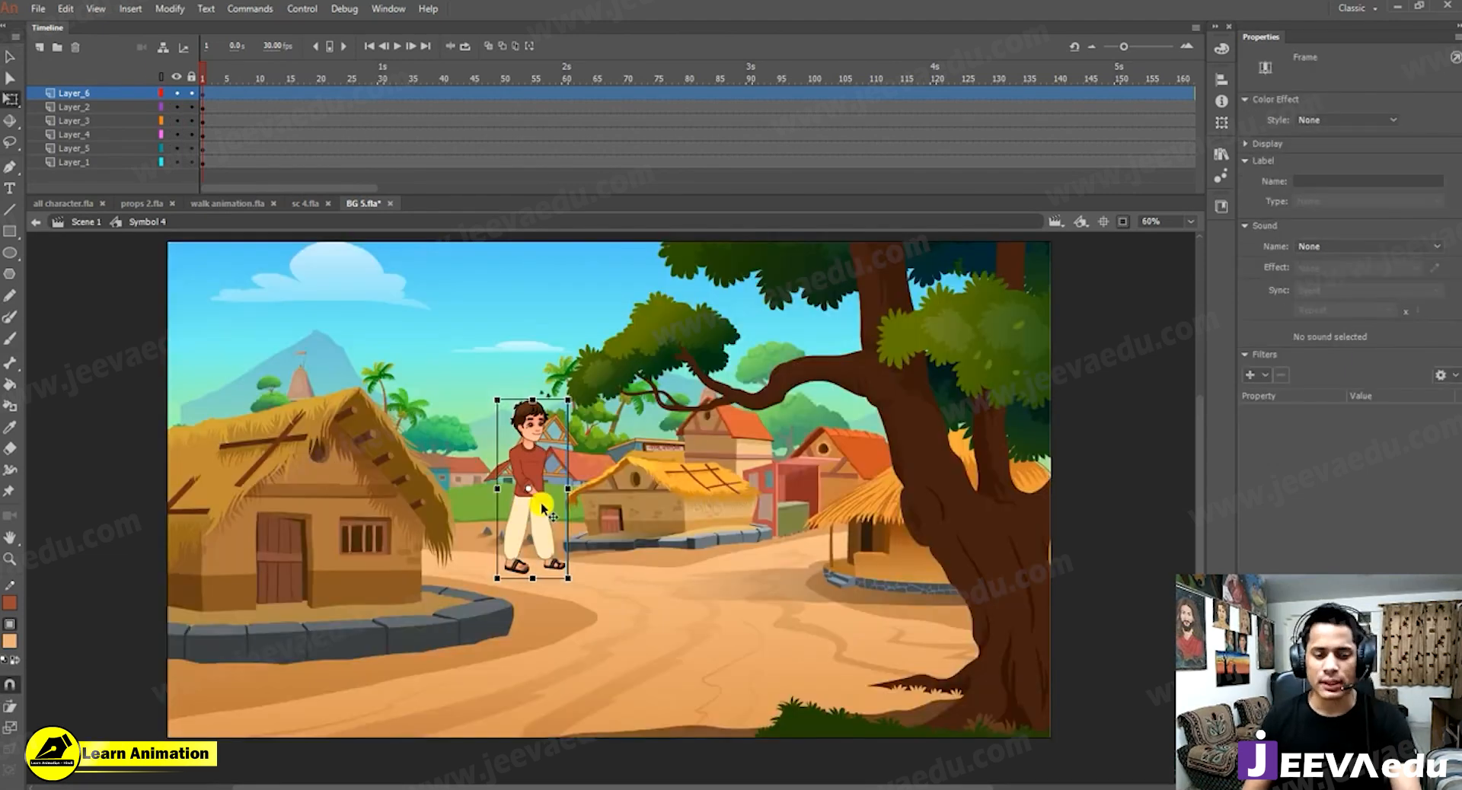
drag(532, 470, 508, 479)
Play the timeline to preview the boy's walk against the background, stopping at frame 69.
click(212, 55)
key(Return)
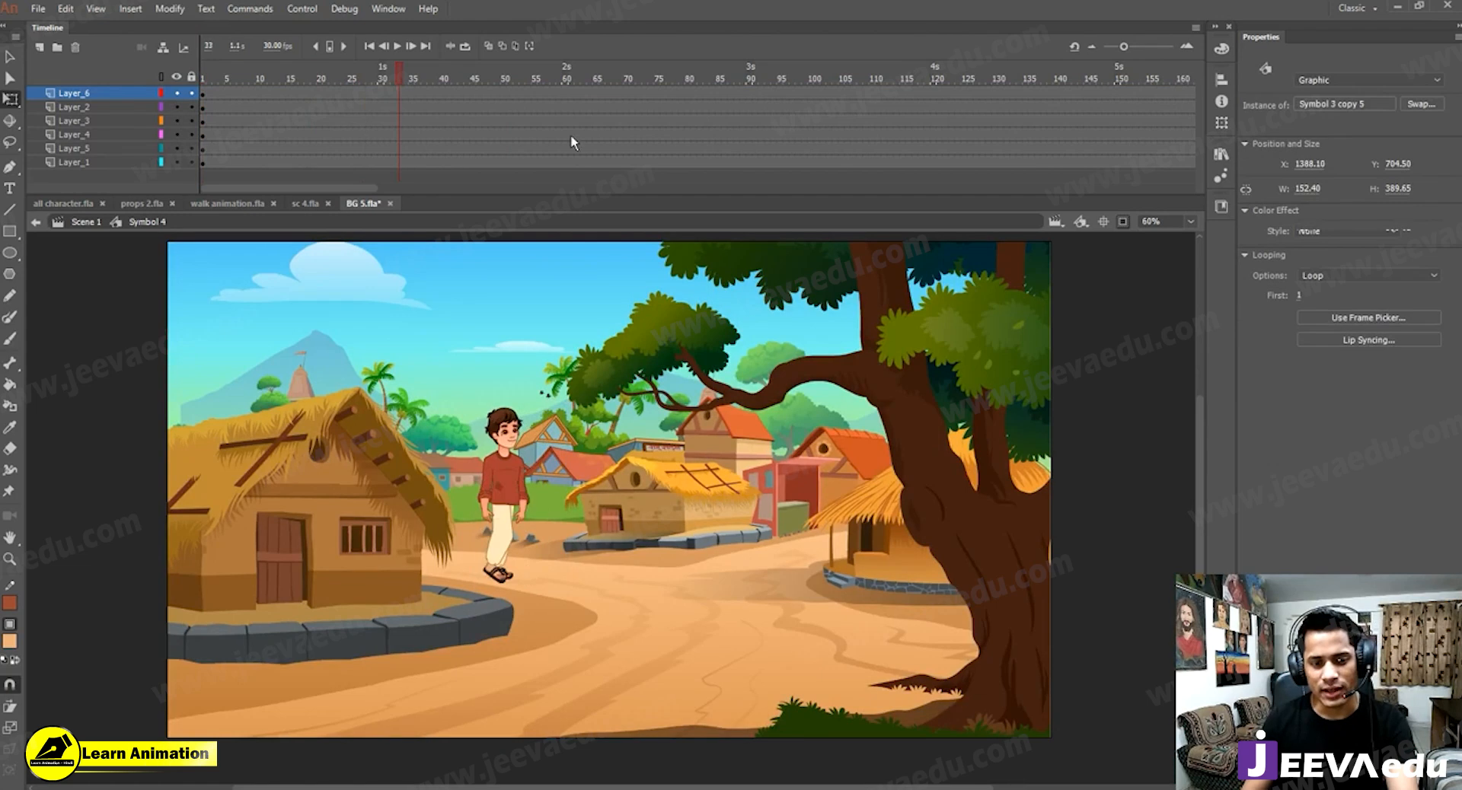
click(621, 156)
Reposition the boy in front of the large hut beside its window, at about X 1183, Y 809.
alt+click(587, 583)
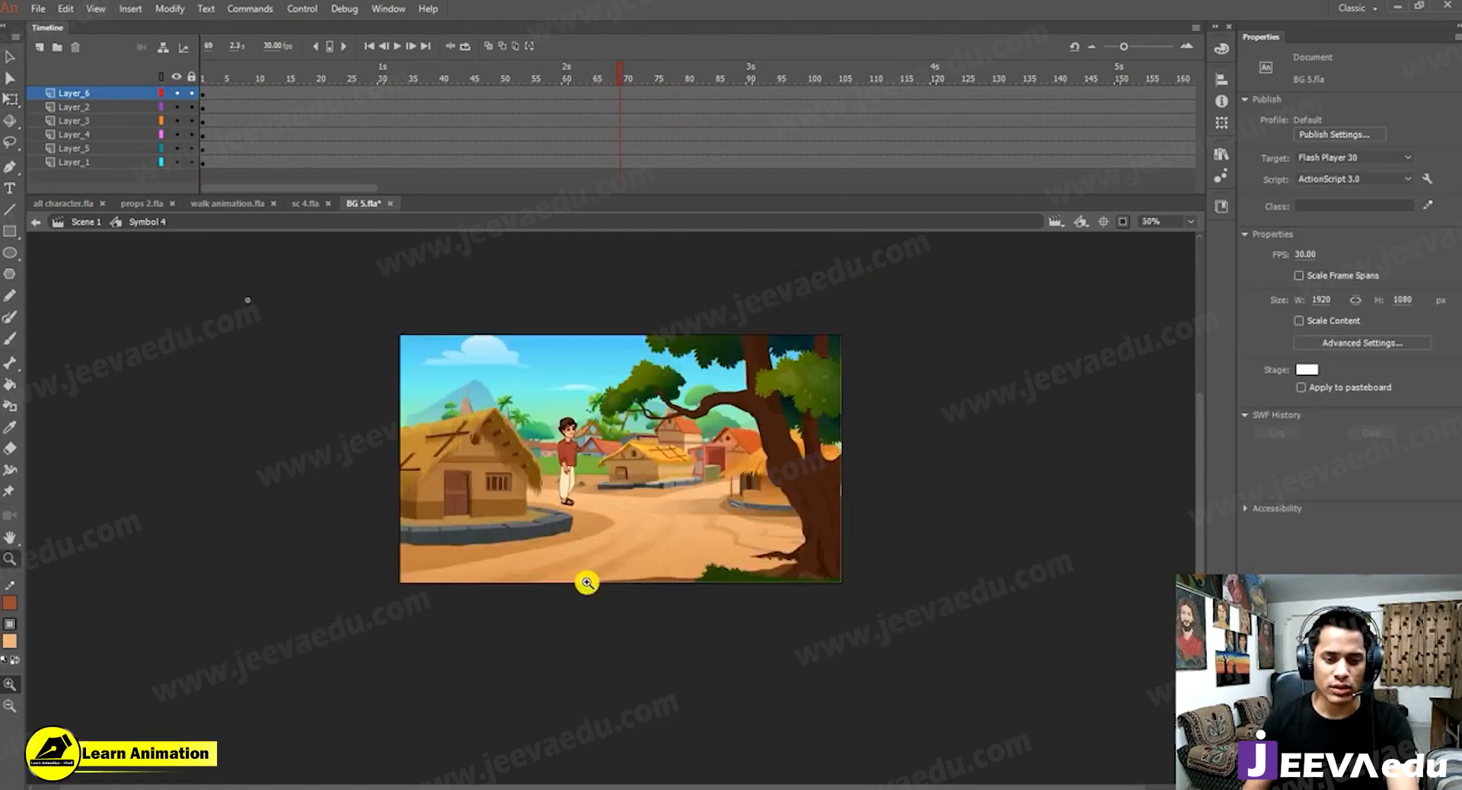
key(v)
click(561, 462)
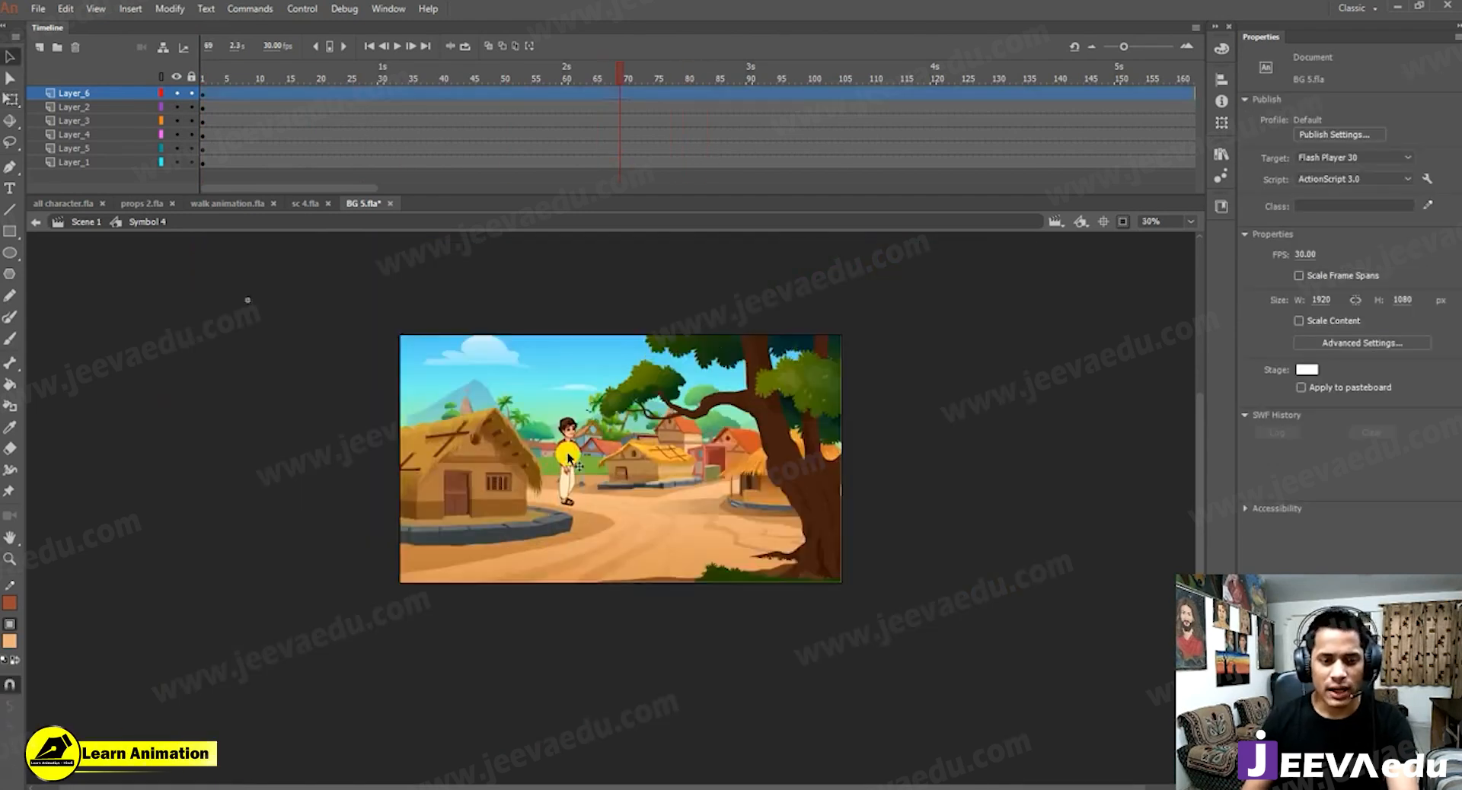
drag(561, 462, 416, 518)
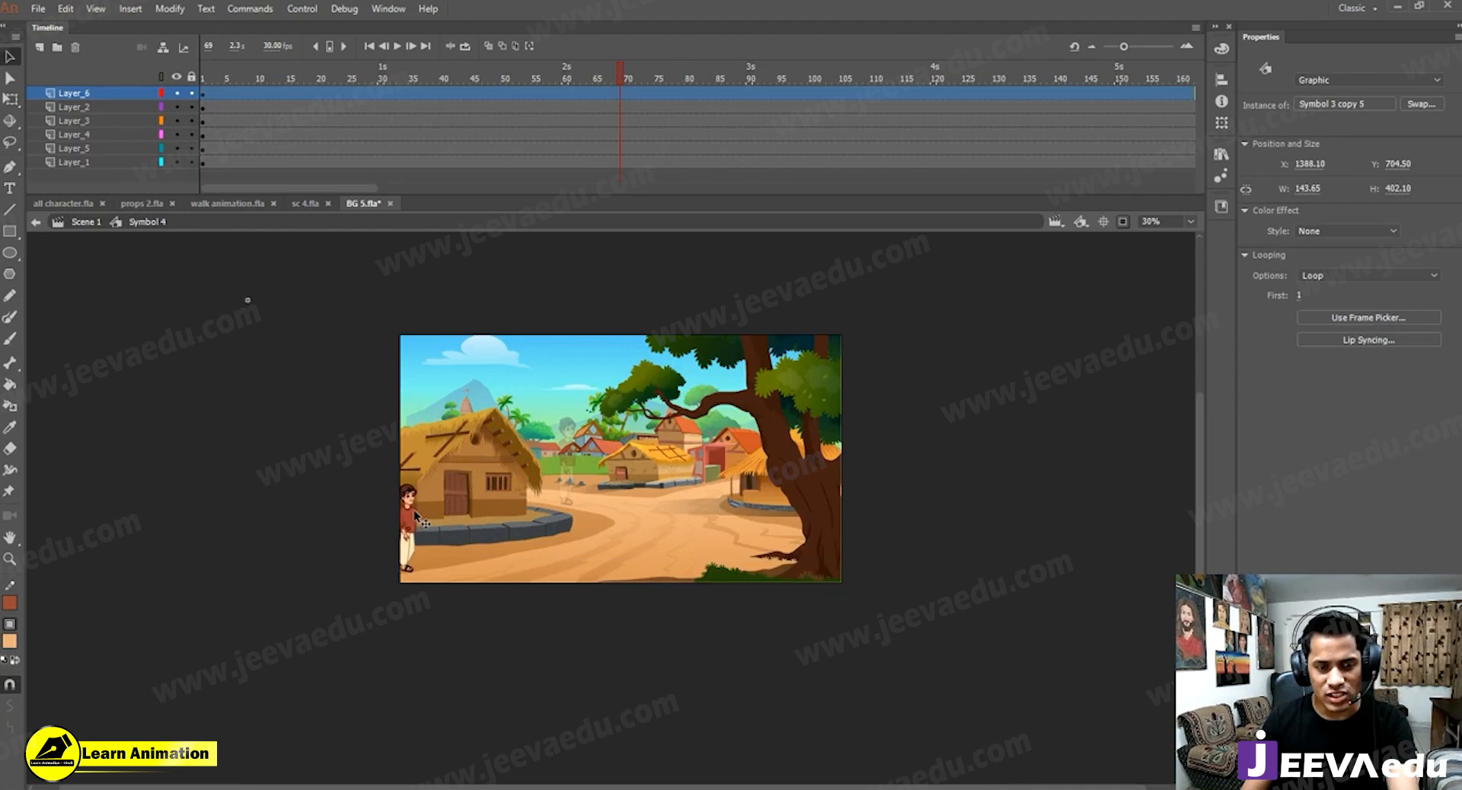
drag(561, 481, 642, 456)
key(ctrl+space)
ctrl+click(510, 504)
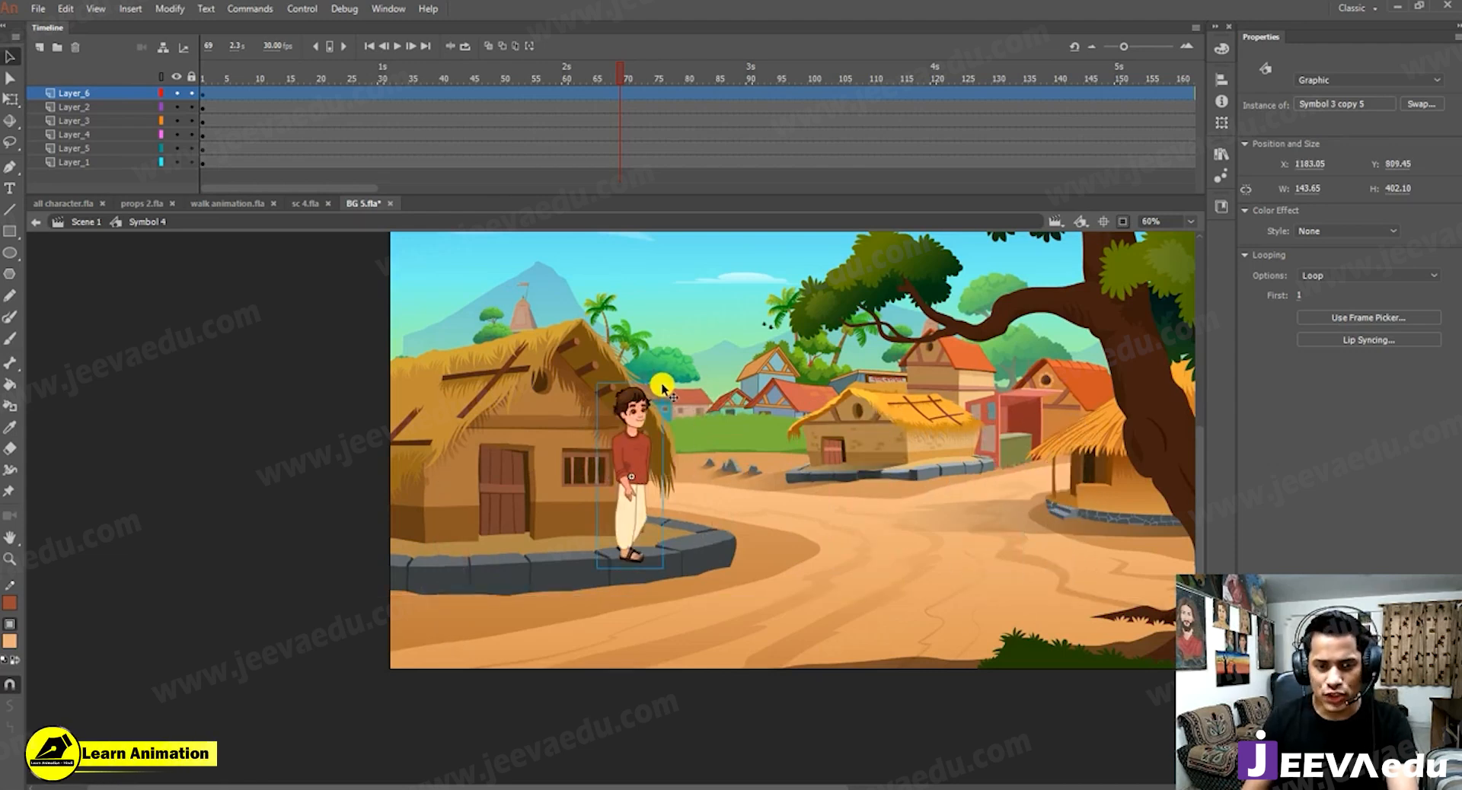
Scale the boy down to about 254 px high and move him just past the large hut's wall, to about X 1298.
key(q)
drag(662, 384, 654, 415)
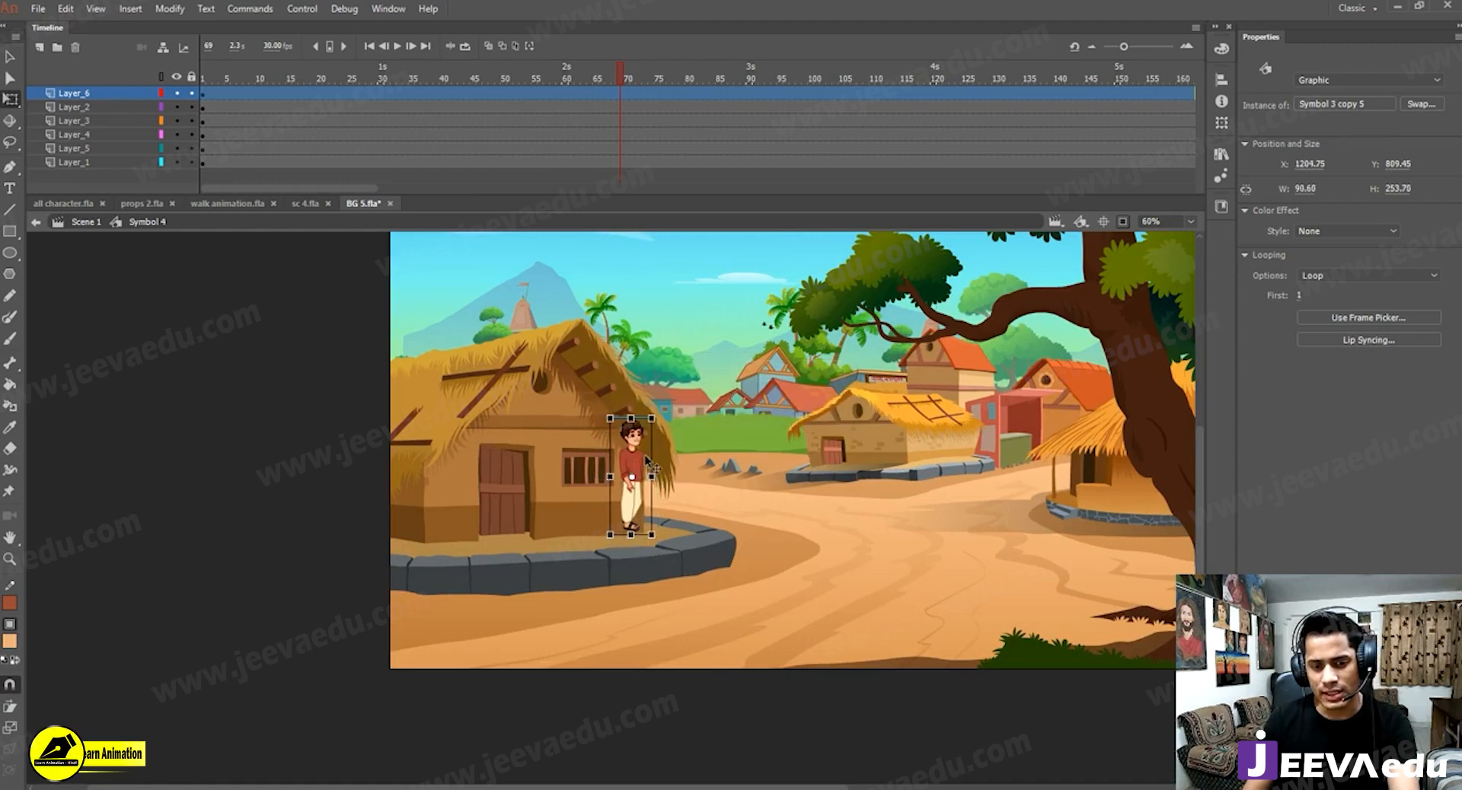
drag(647, 466, 687, 459)
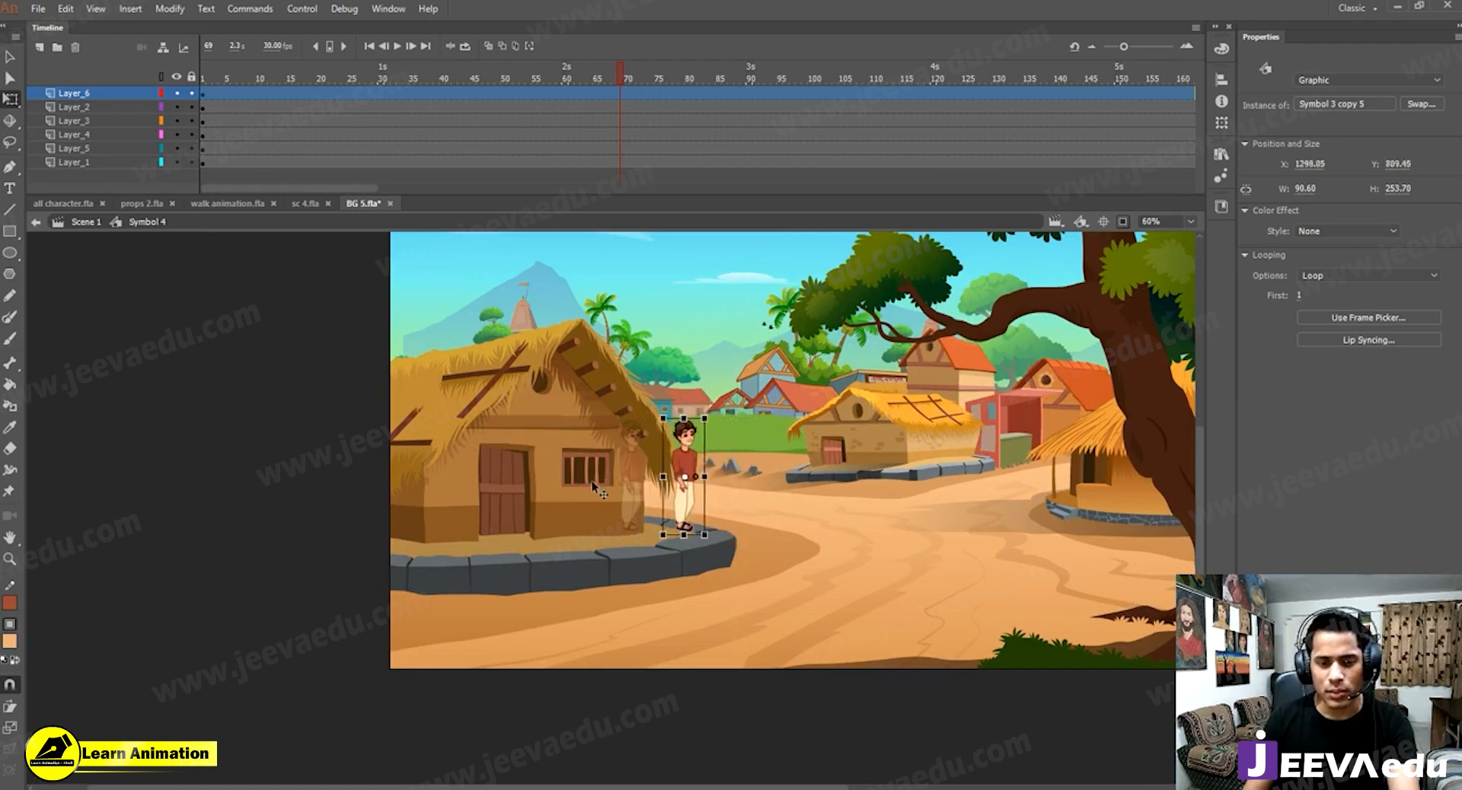
Move the boy's Layer_6 directly below the large hut's Layer_4 and raise him to about Y 784.
click(595, 486)
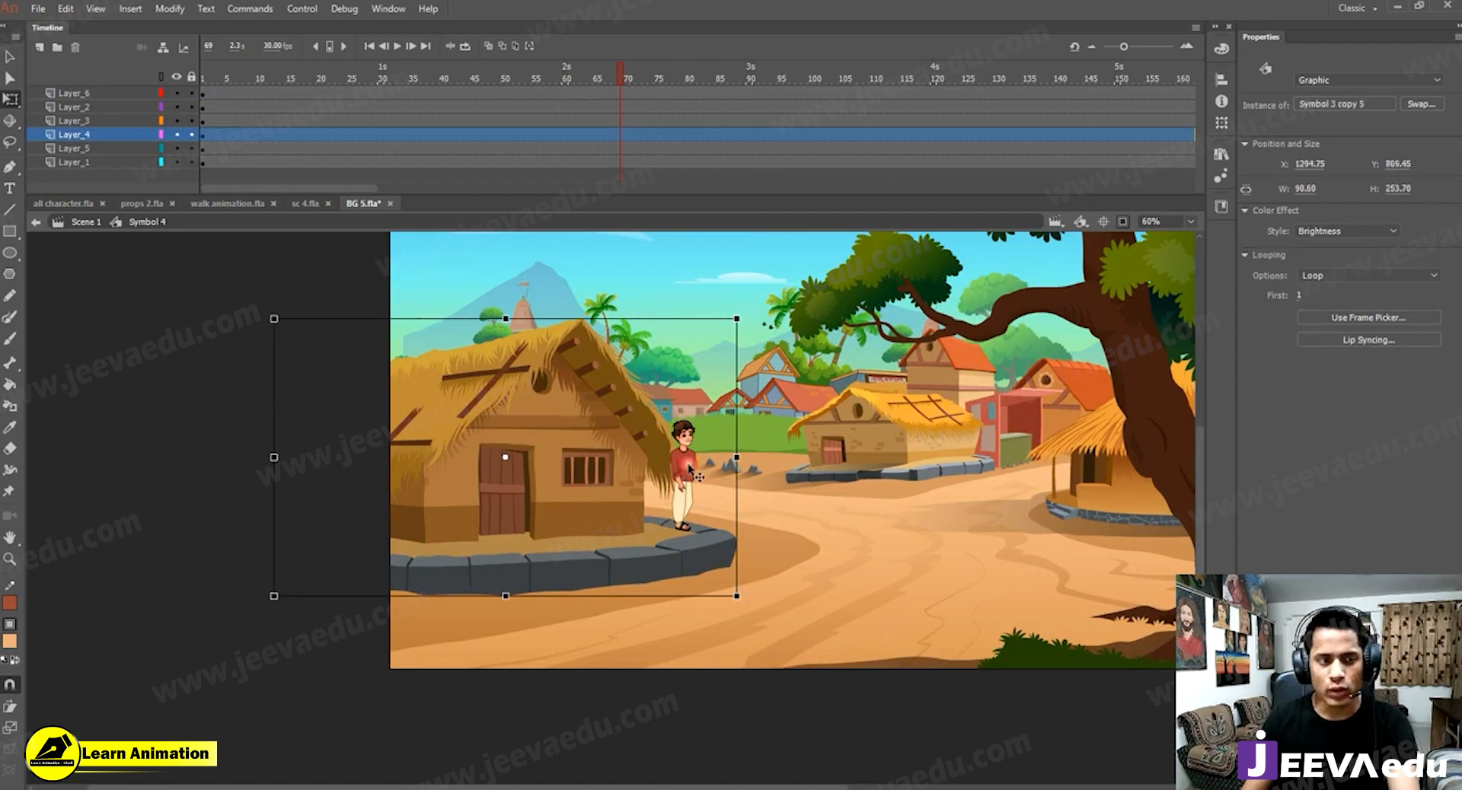
click(91, 92)
drag(99, 131, 101, 145)
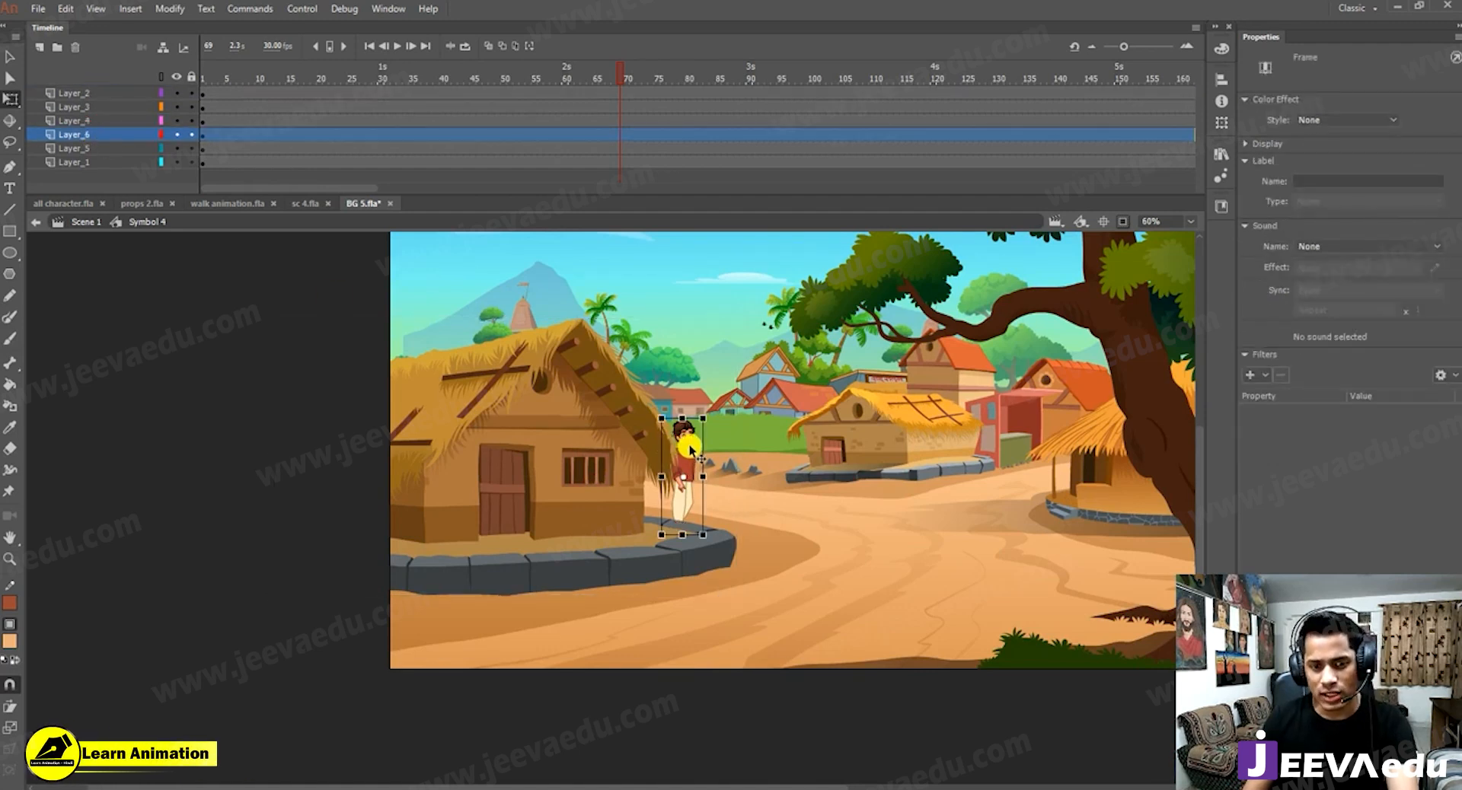
drag(695, 445, 694, 435)
Lock every layer except the boy's Layer_6 and select the boy.
click(191, 147)
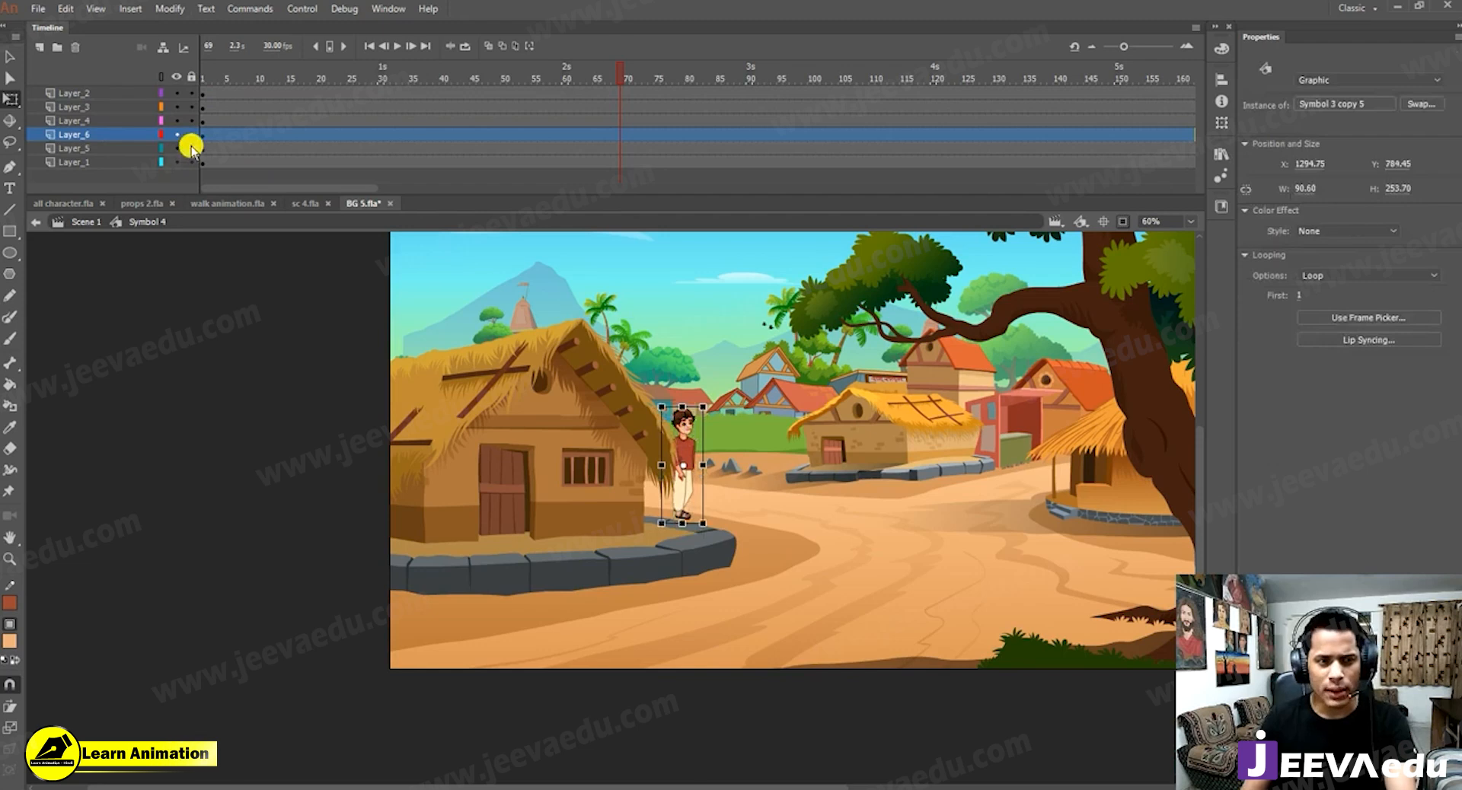
alt+click(191, 135)
click(684, 434)
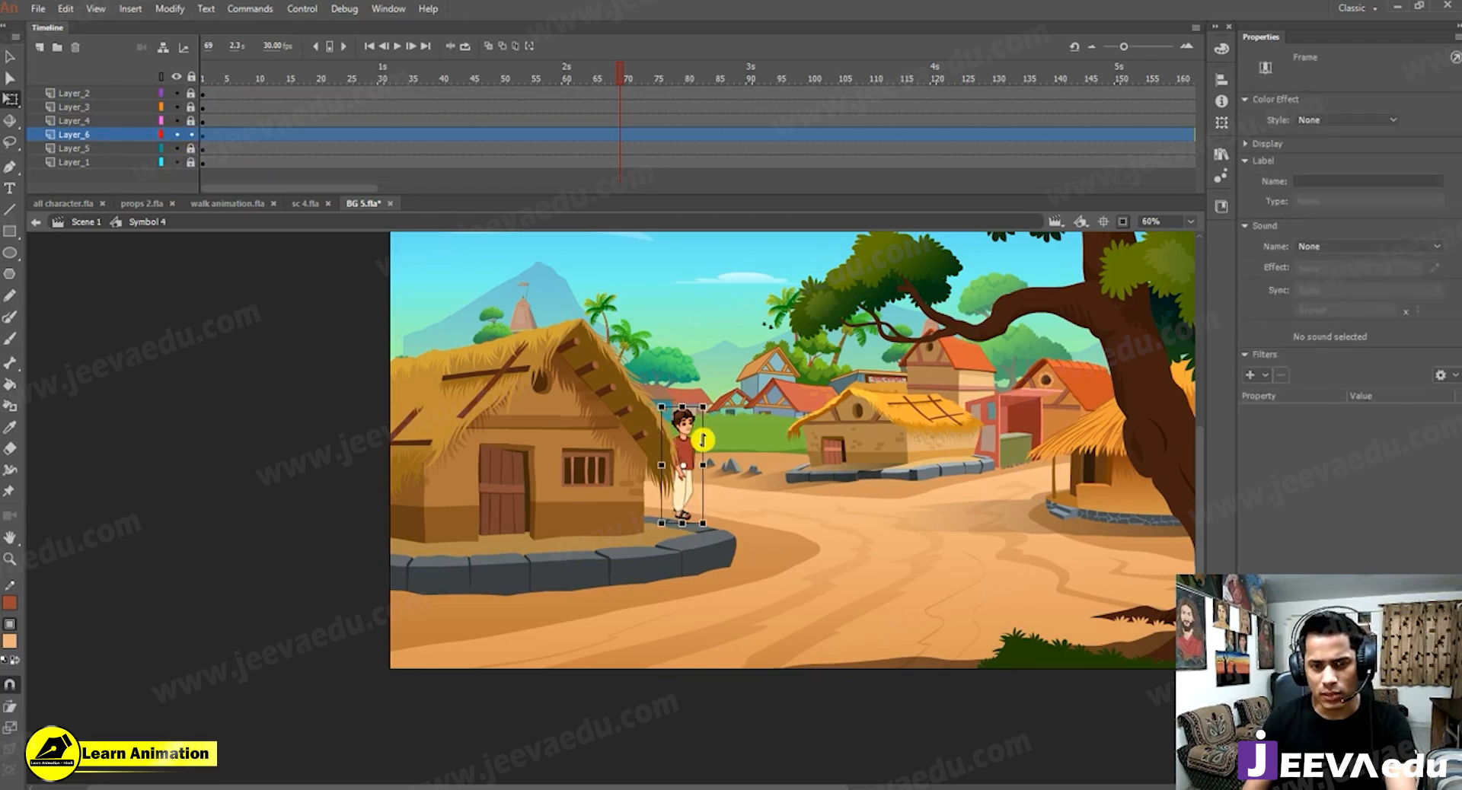
Move the boy out from behind the large hut to about X 1381 and scale him down to about 194 px high.
key(shift+Left)
key(shift+Left)
key(shift+Left)
key(shift+Left)
key(shift+Left)
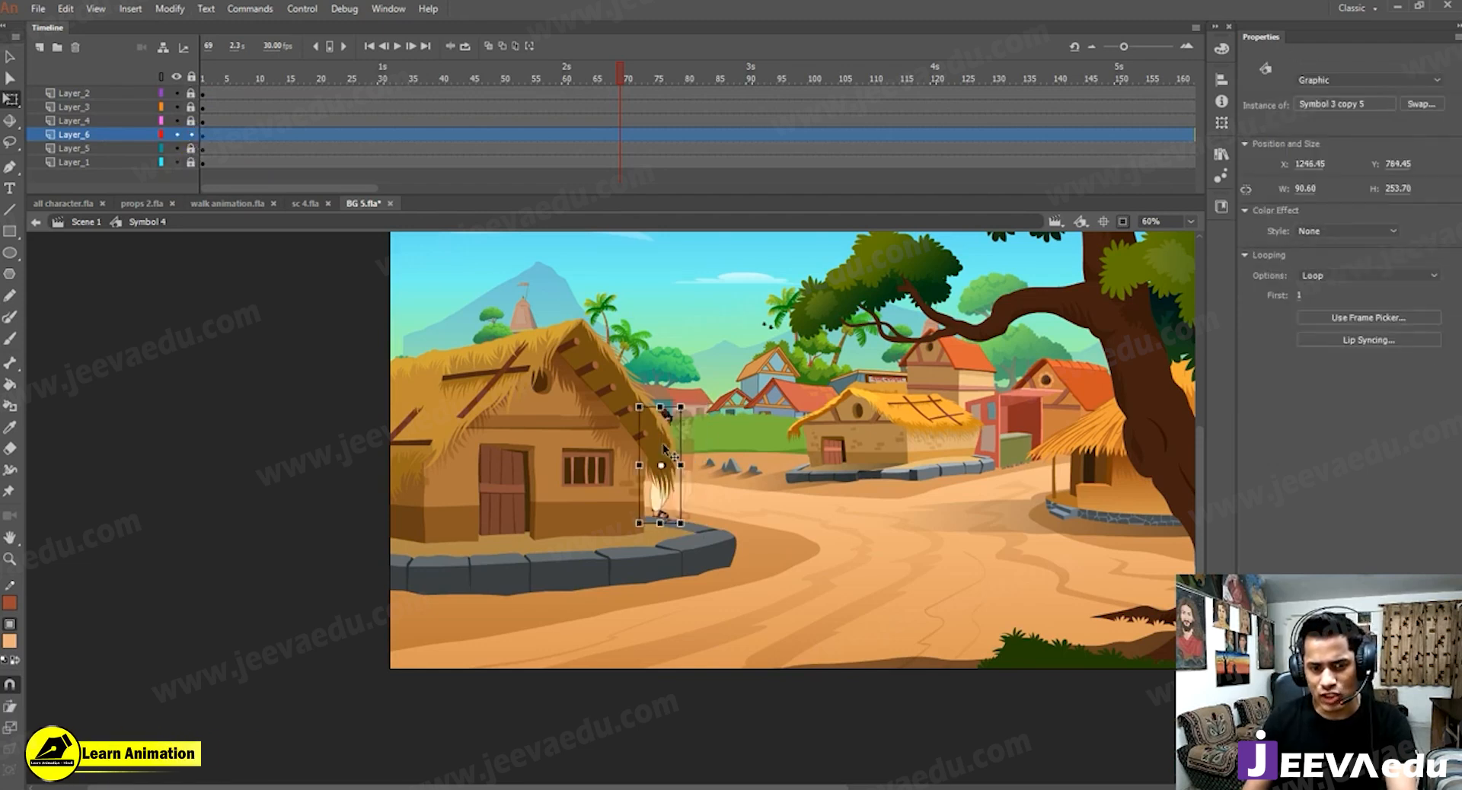
key(shift+Right)
key(shift+Right)
key(shift+Right)
key(shift+Right)
key(shift+Right)
key(shift+Right)
key(shift+Right)
key(shift+Right)
key(shift+Right)
key(shift+Right)
key(shift+Right)
key(shift+Right)
key(shift+Right)
key(shift+Right)
drag(740, 410, 738, 407)
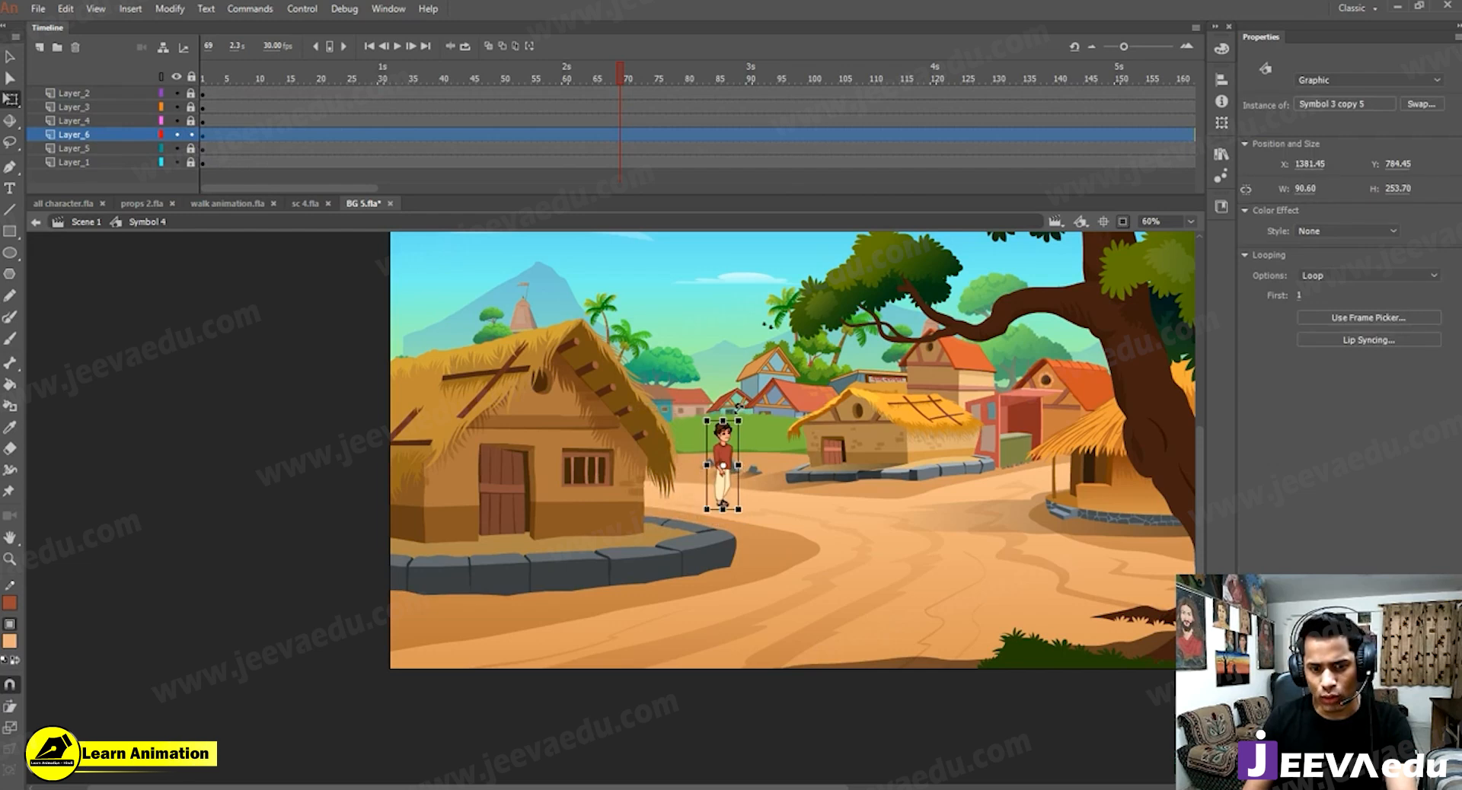
Inspect the boy's size and placement against the village up close and return the timeline to frame 1.
key(z)
click(719, 499)
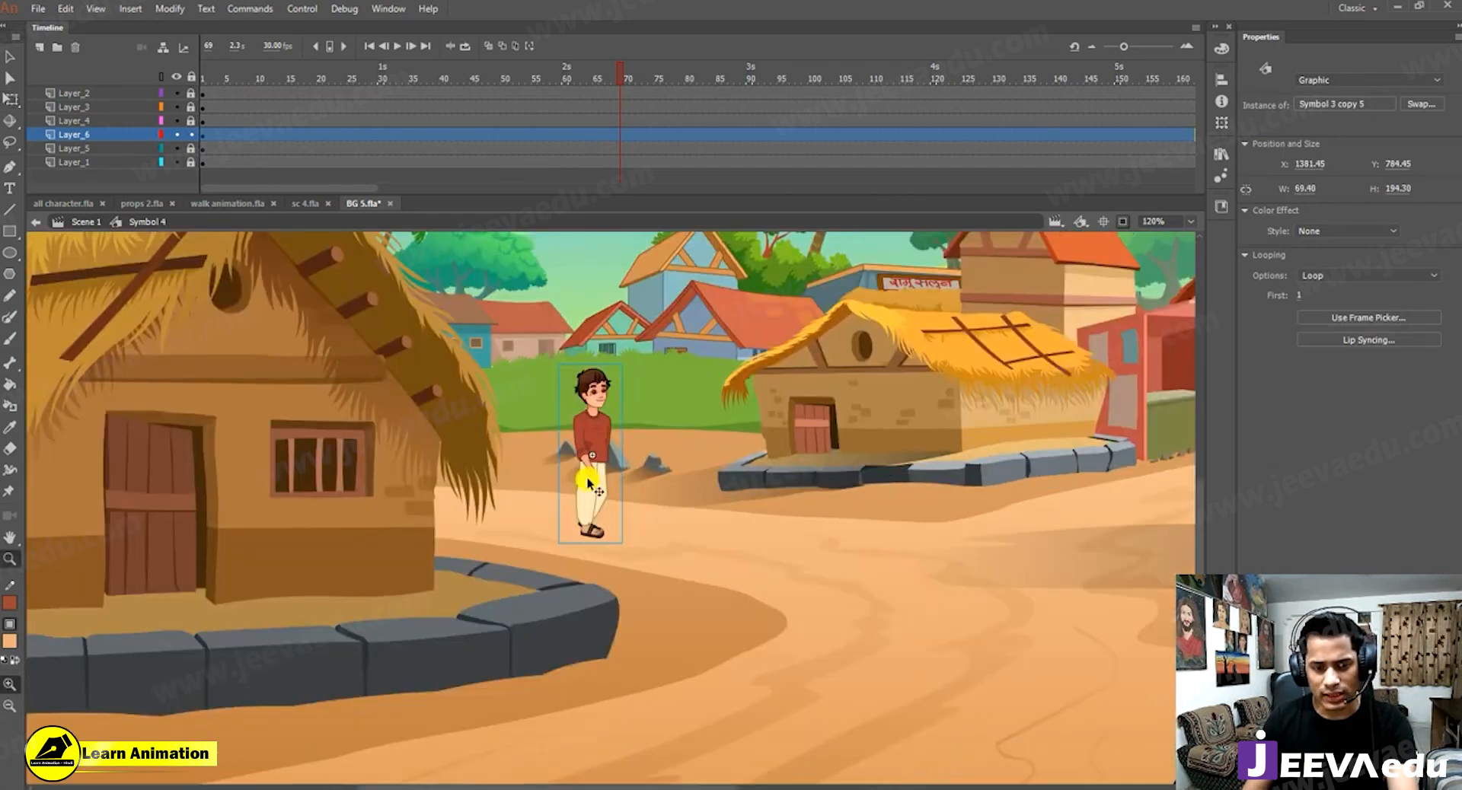
drag(594, 492, 593, 495)
drag(622, 74, 202, 171)
key(z)
alt+click(683, 496)
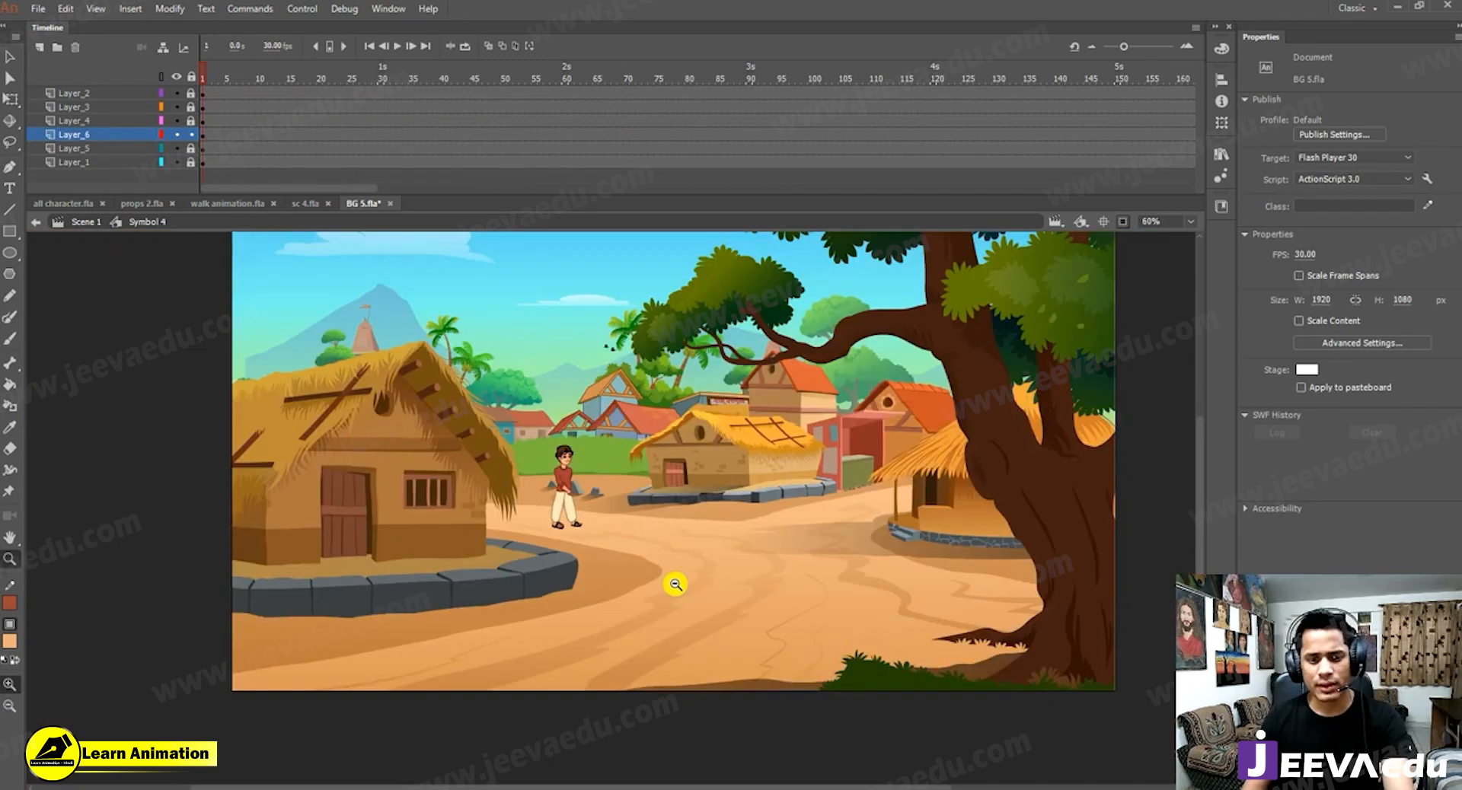
drag(577, 498, 576, 492)
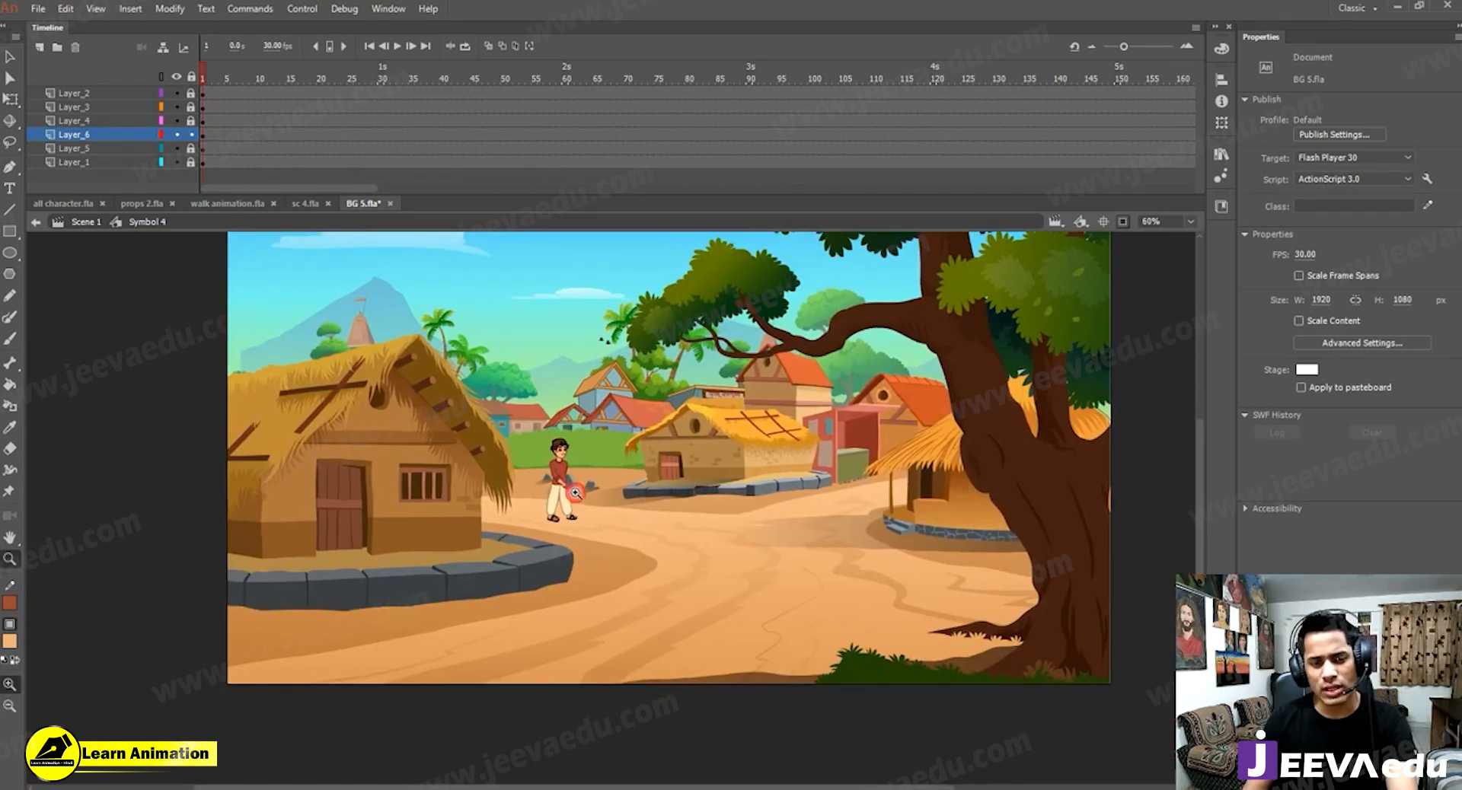
key(v)
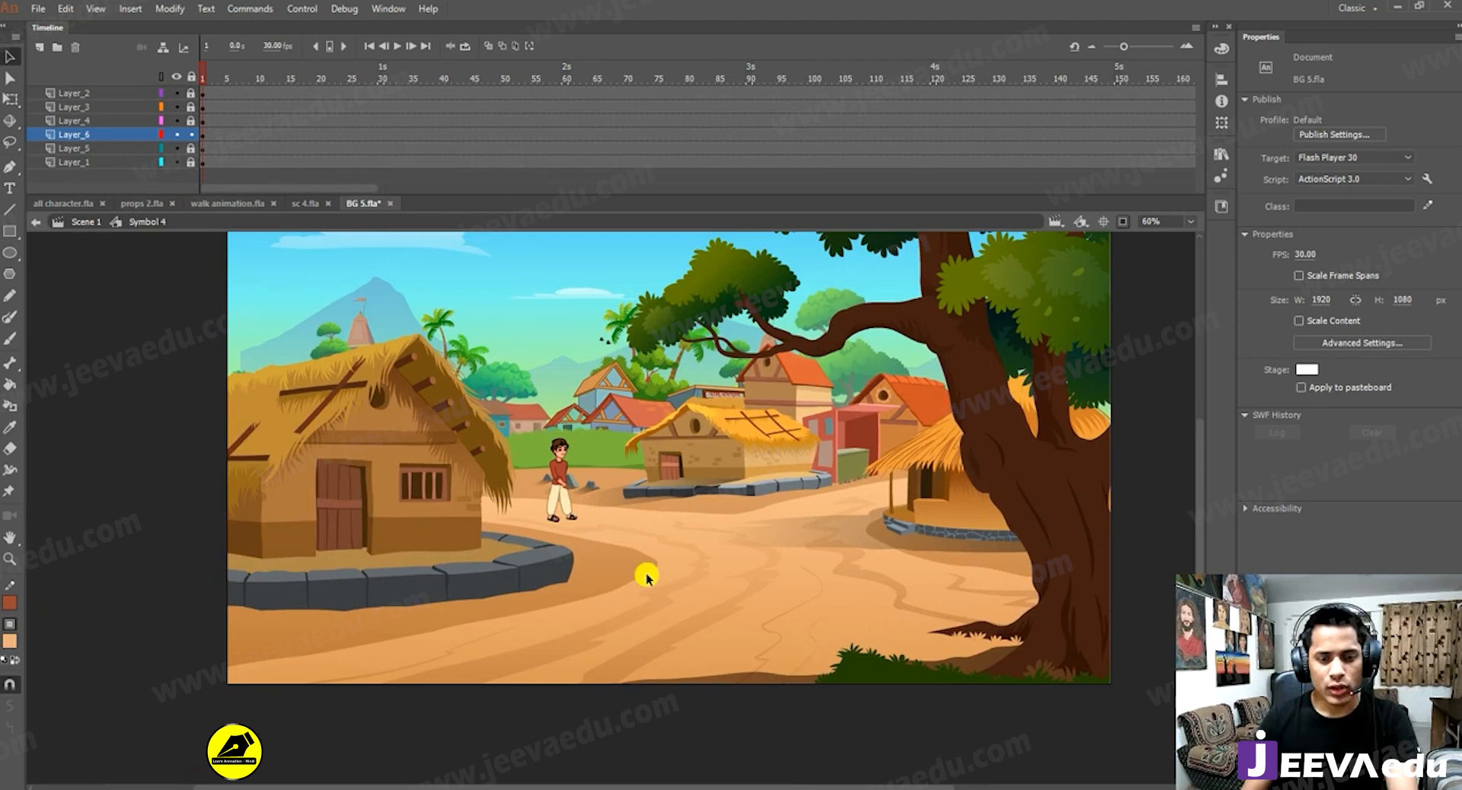
Hide all existing layers and add a new layer above Layer_2.
click(177, 94)
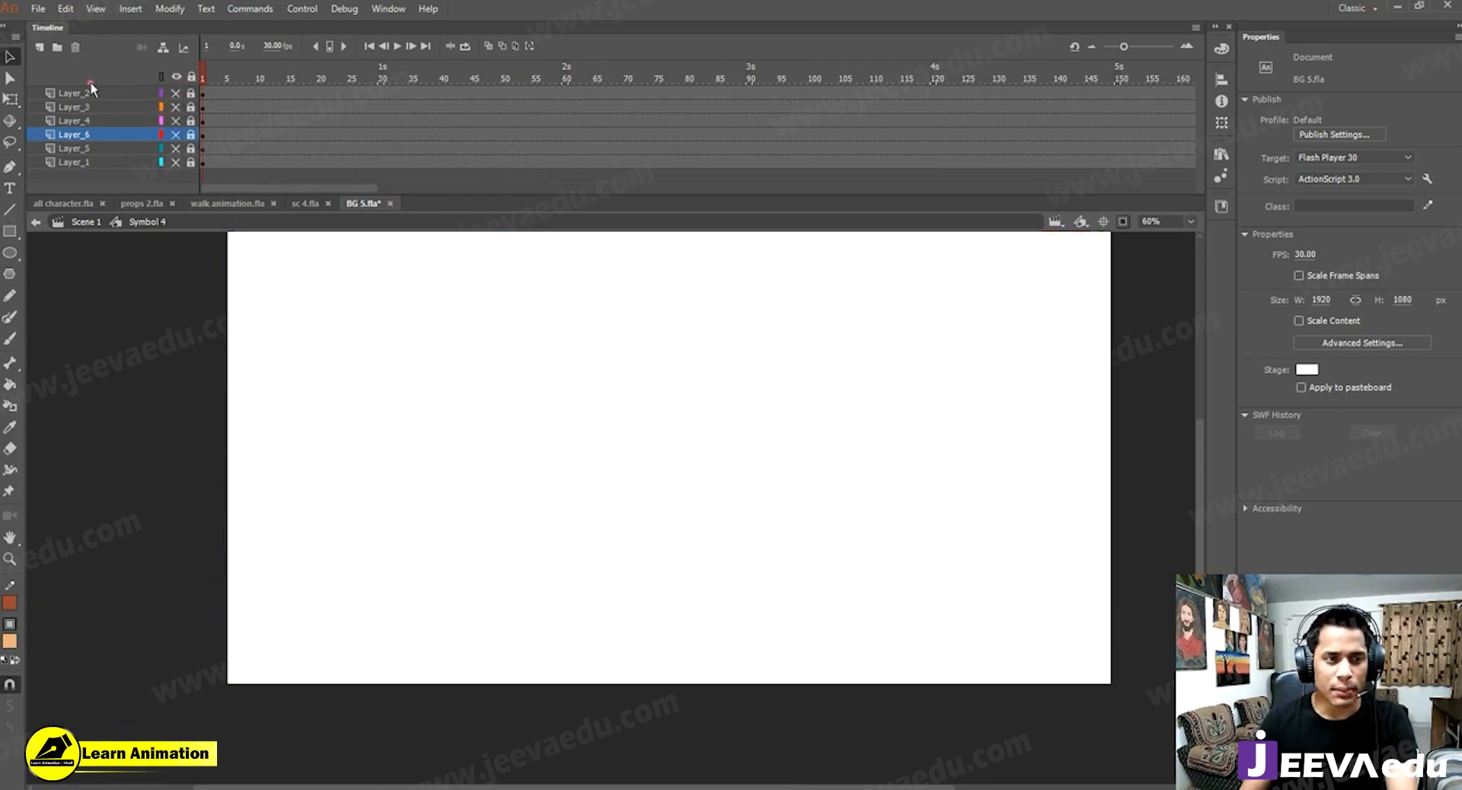
click(89, 89)
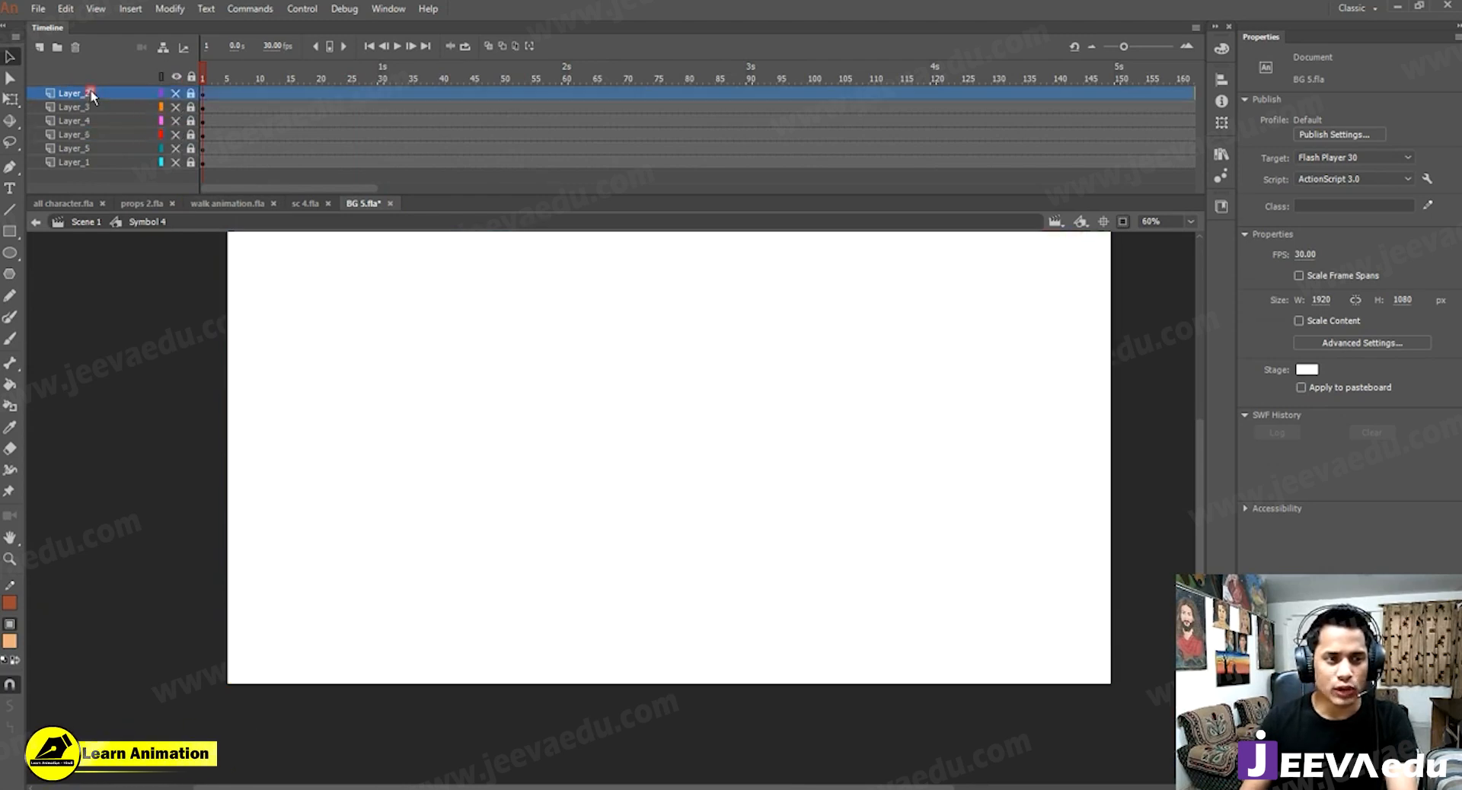
click(39, 47)
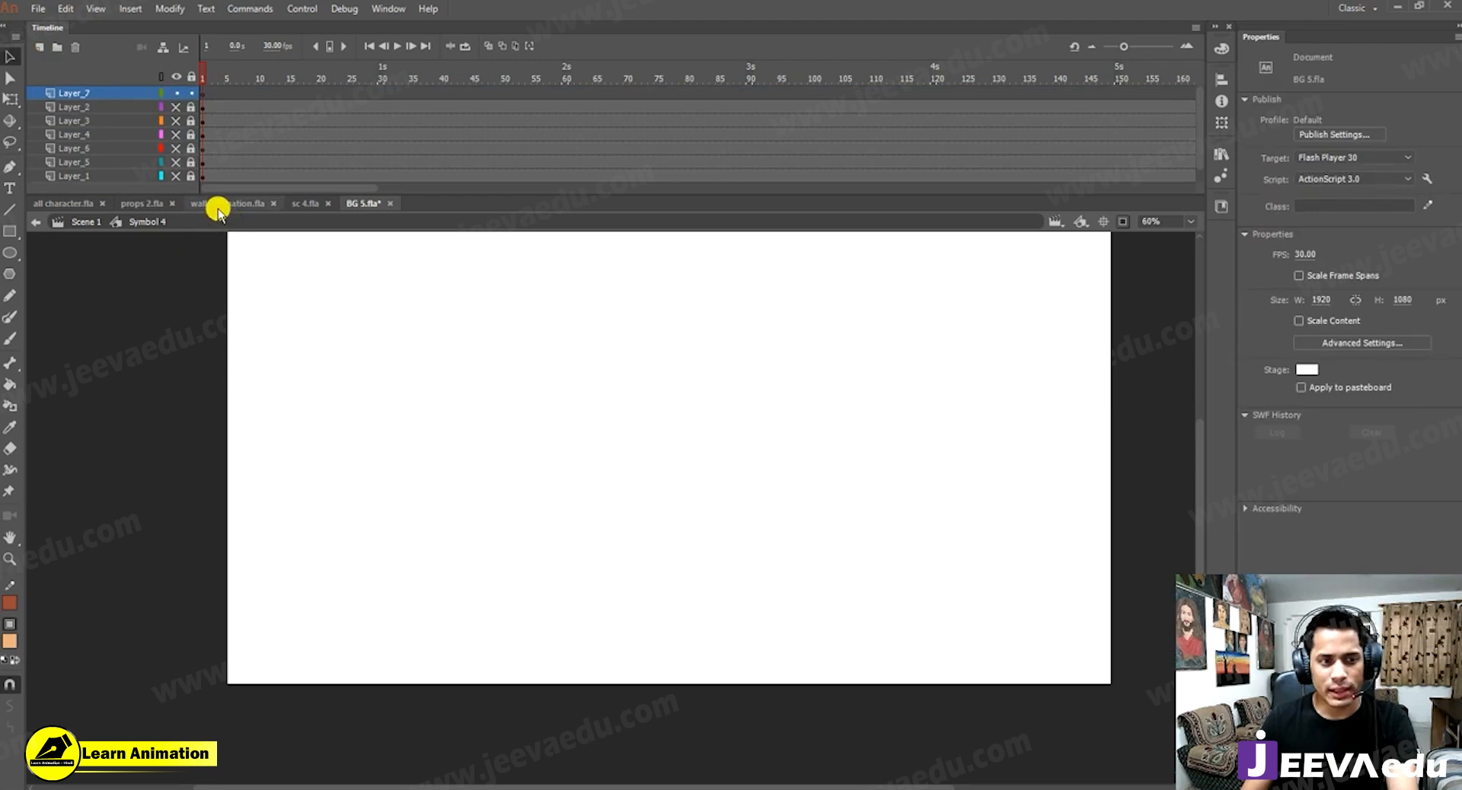
Copy the black flying birds symbol bird_flyall above the goats in the props 2.fla document.
click(143, 203)
key(z)
alt+click(449, 560)
drag(570, 563, 696, 554)
key(v)
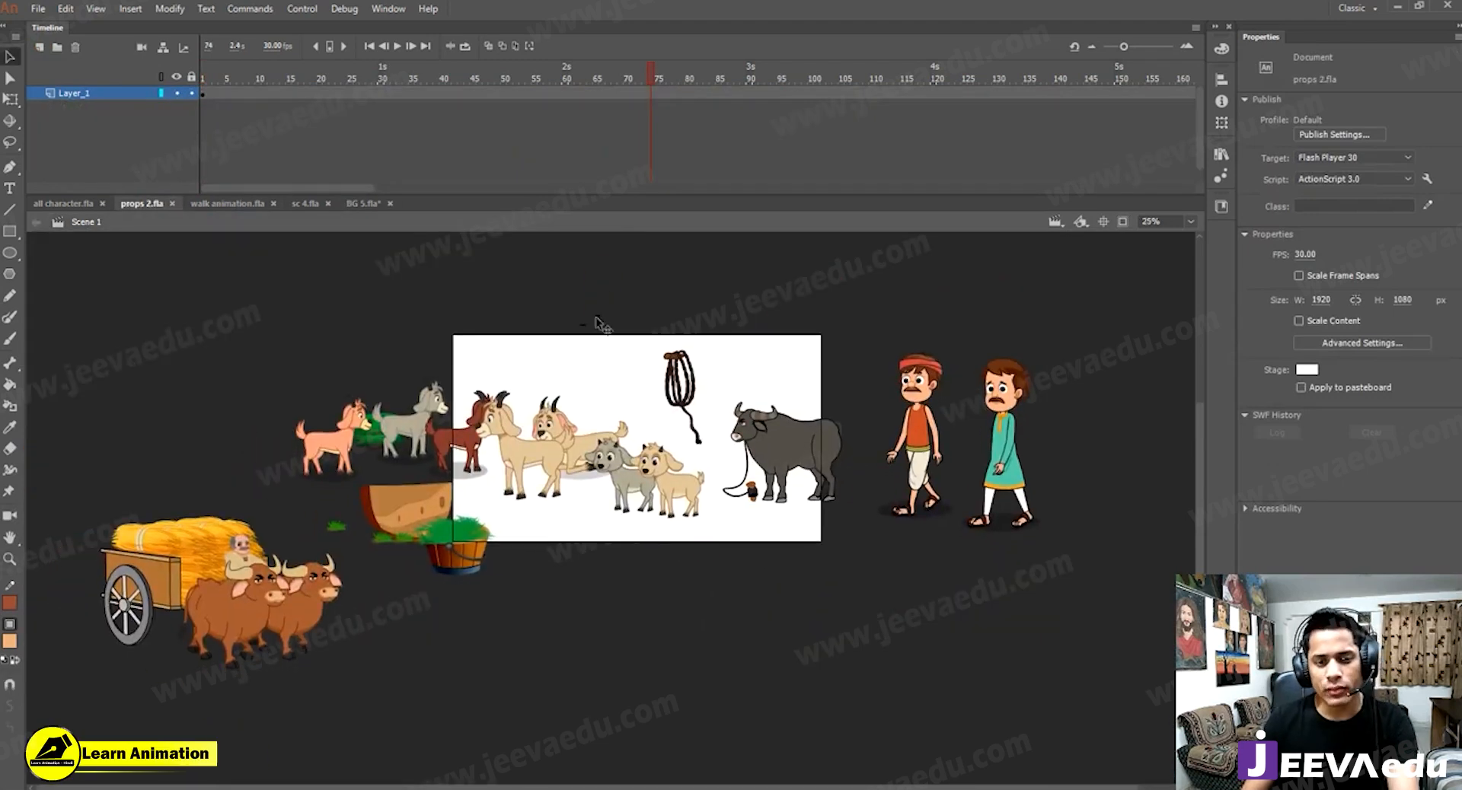
click(596, 321)
click(655, 73)
key(shift+comma)
key(z)
click(424, 411)
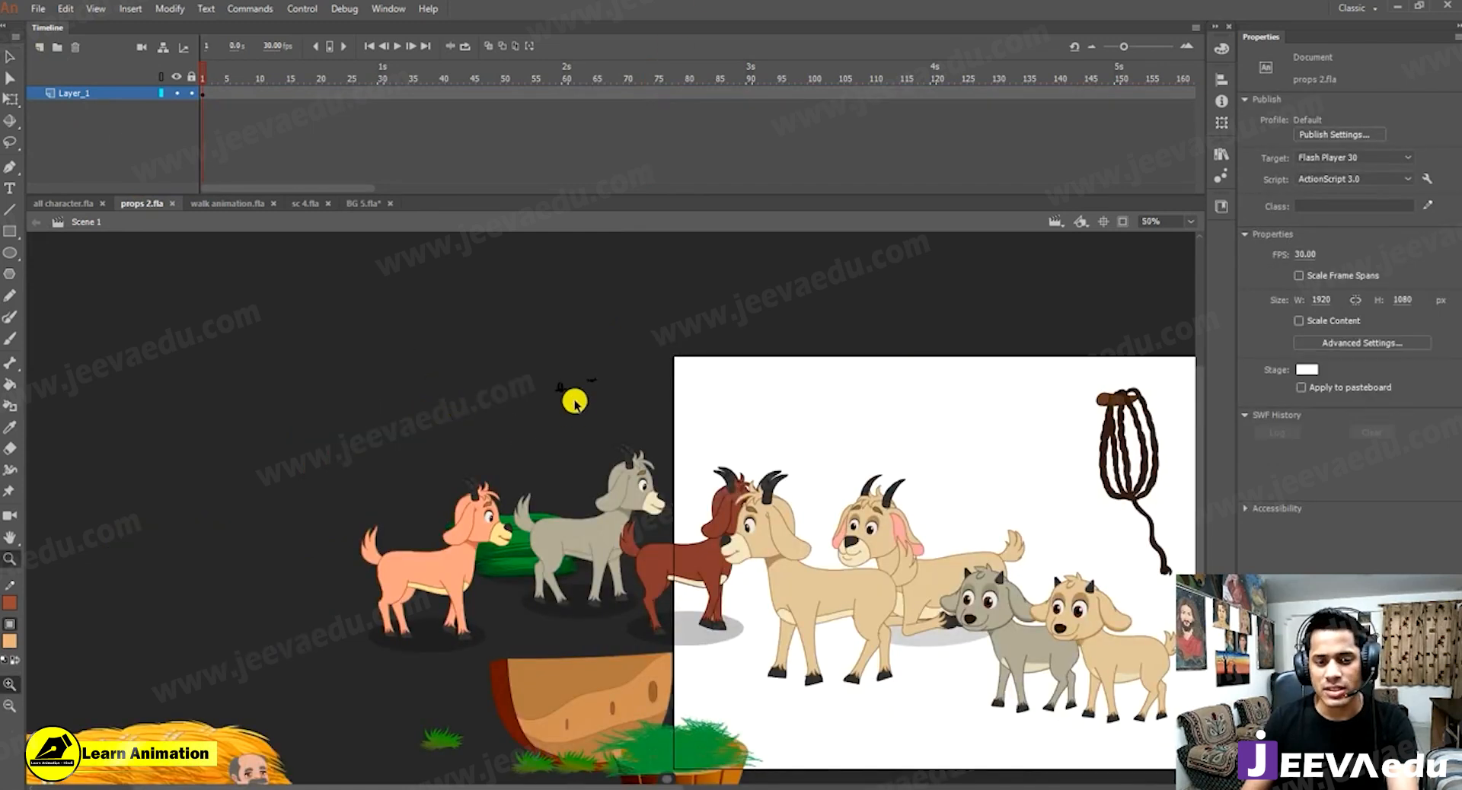
key(v)
click(574, 394)
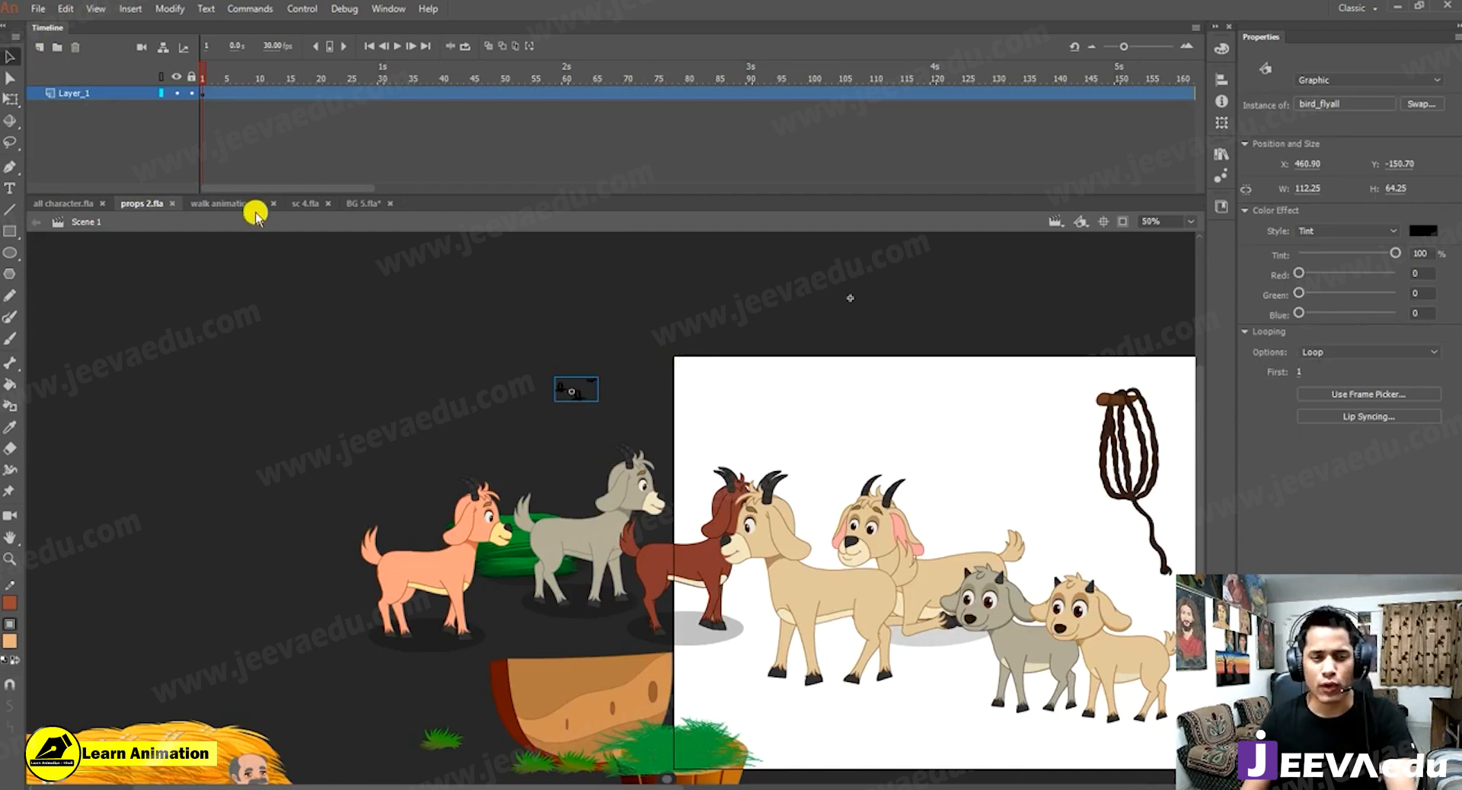
Return to BG 5.fla and save it as sc 5 in the FLA folder of the galti pe galti project.
click(359, 203)
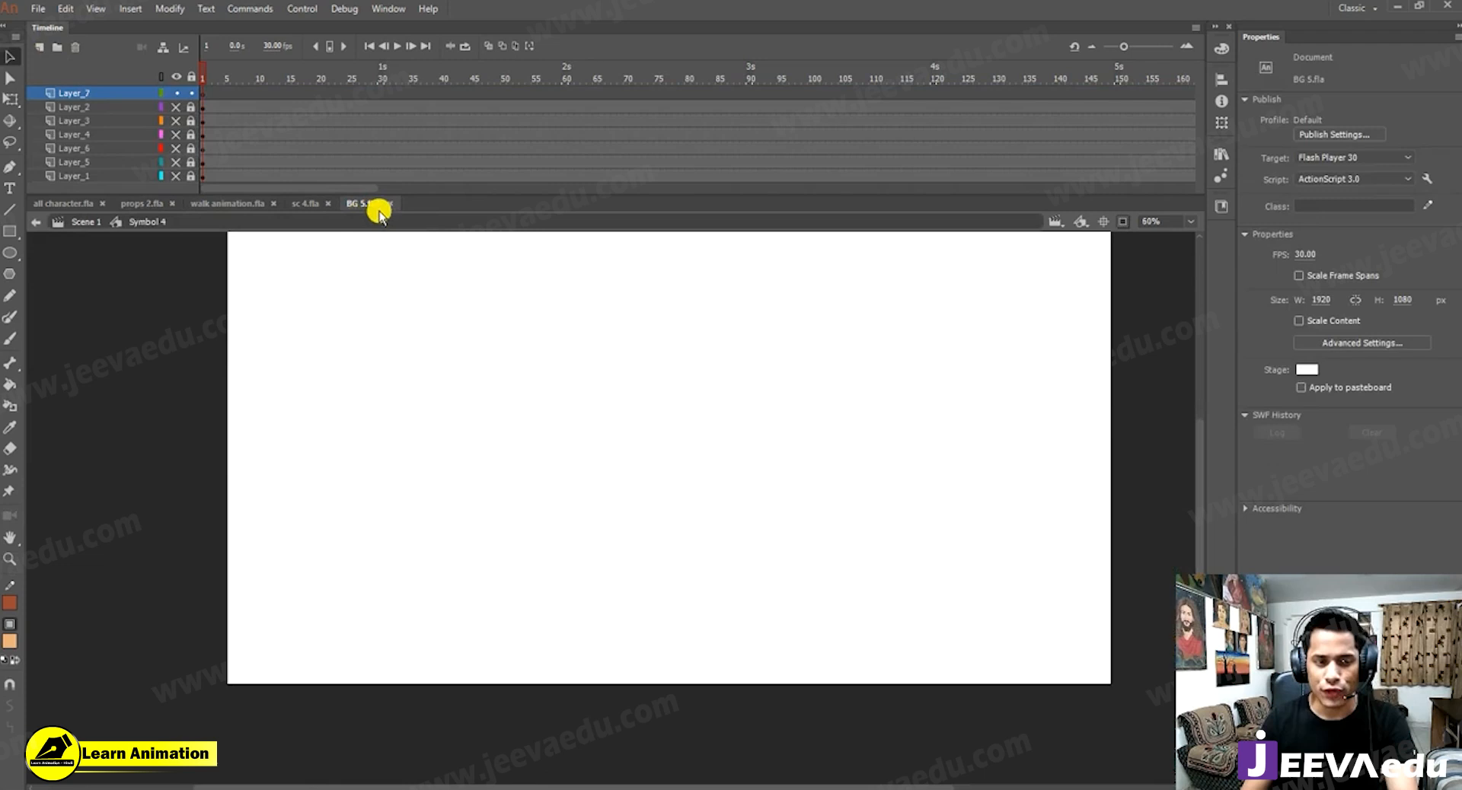
click(38, 10)
click(80, 156)
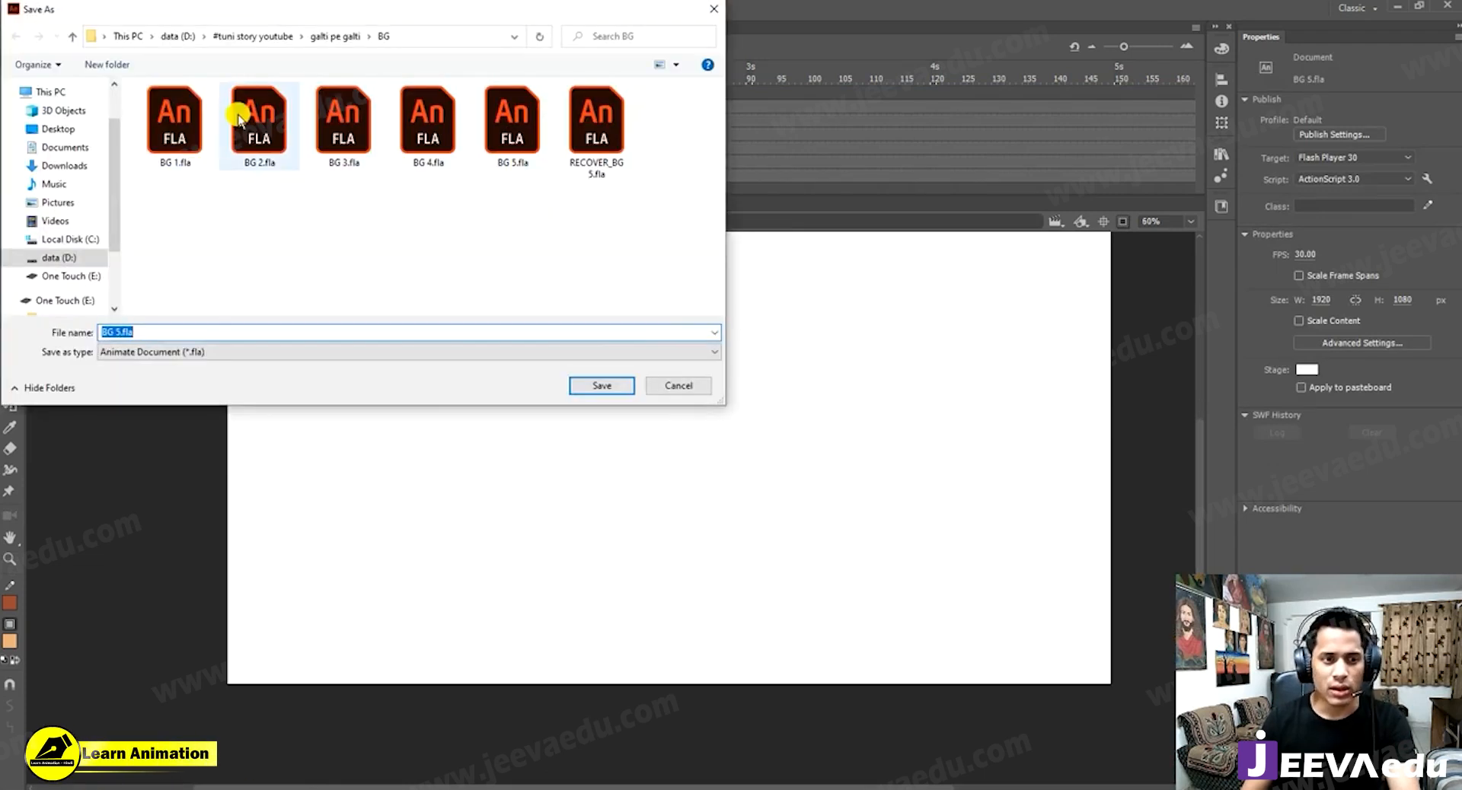
click(332, 37)
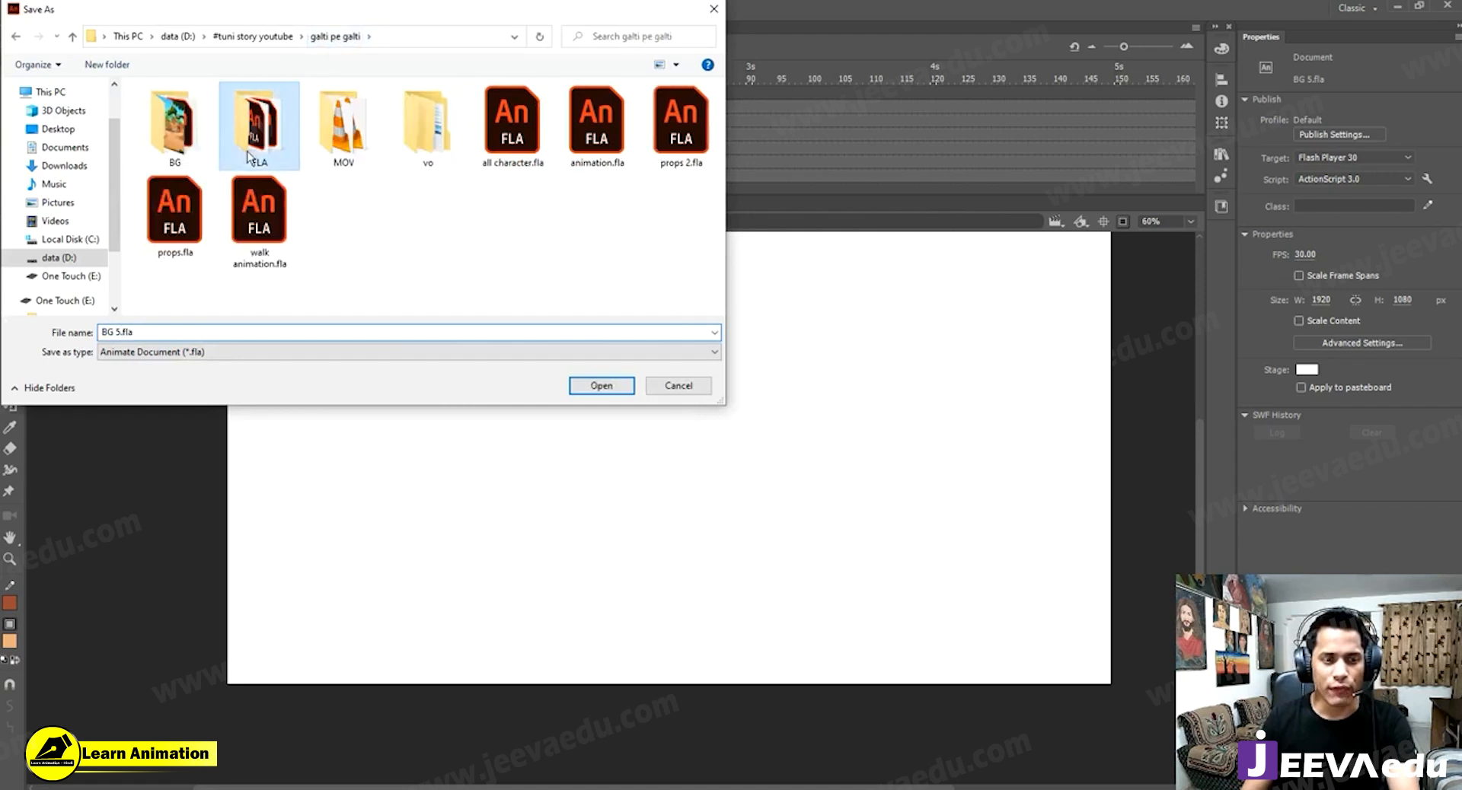
double_click(263, 130)
click(168, 156)
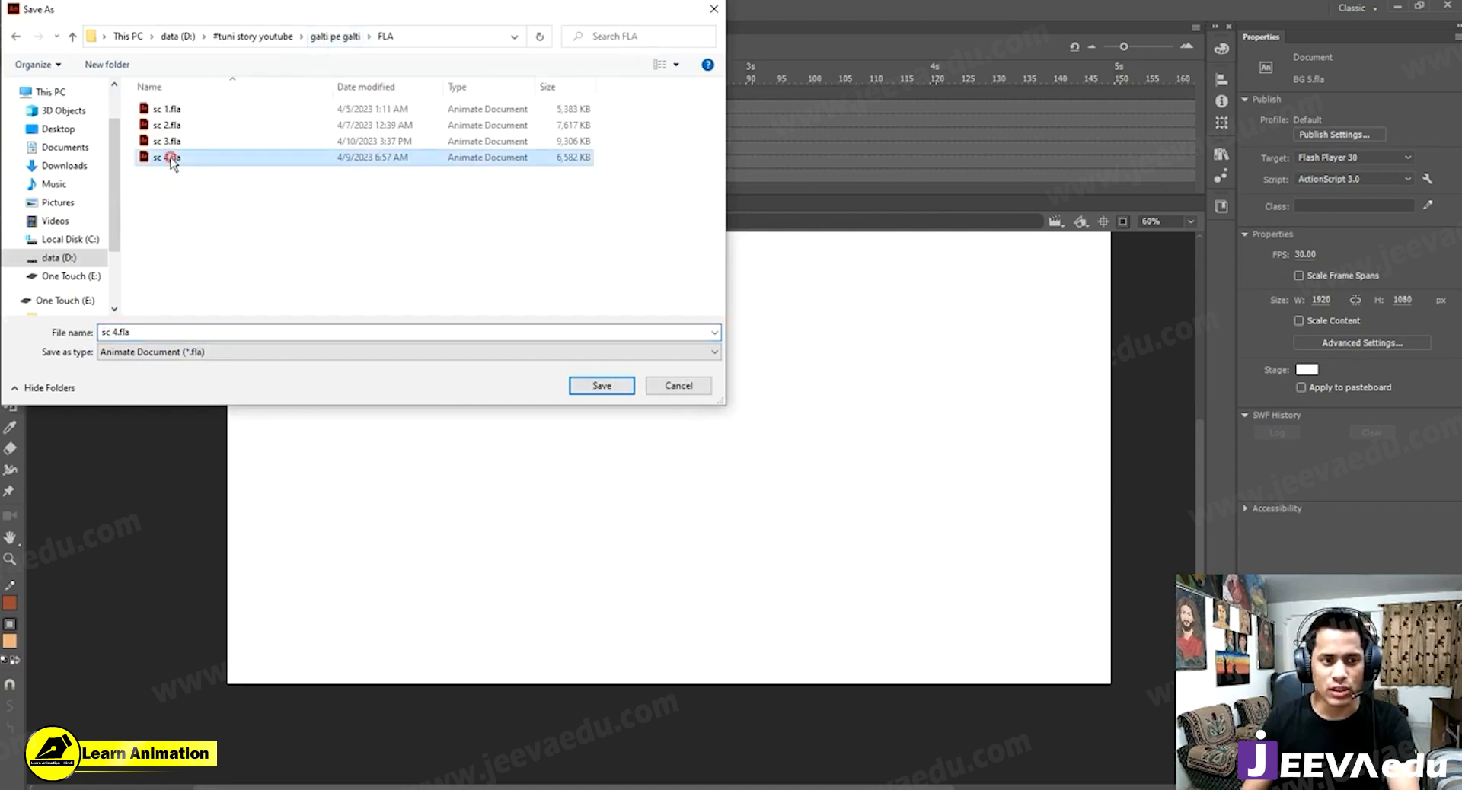
click(152, 329)
key(BackSpace)
key(BackSpace)
key(BackSpace)
key(BackSpace)
key(BackSpace)
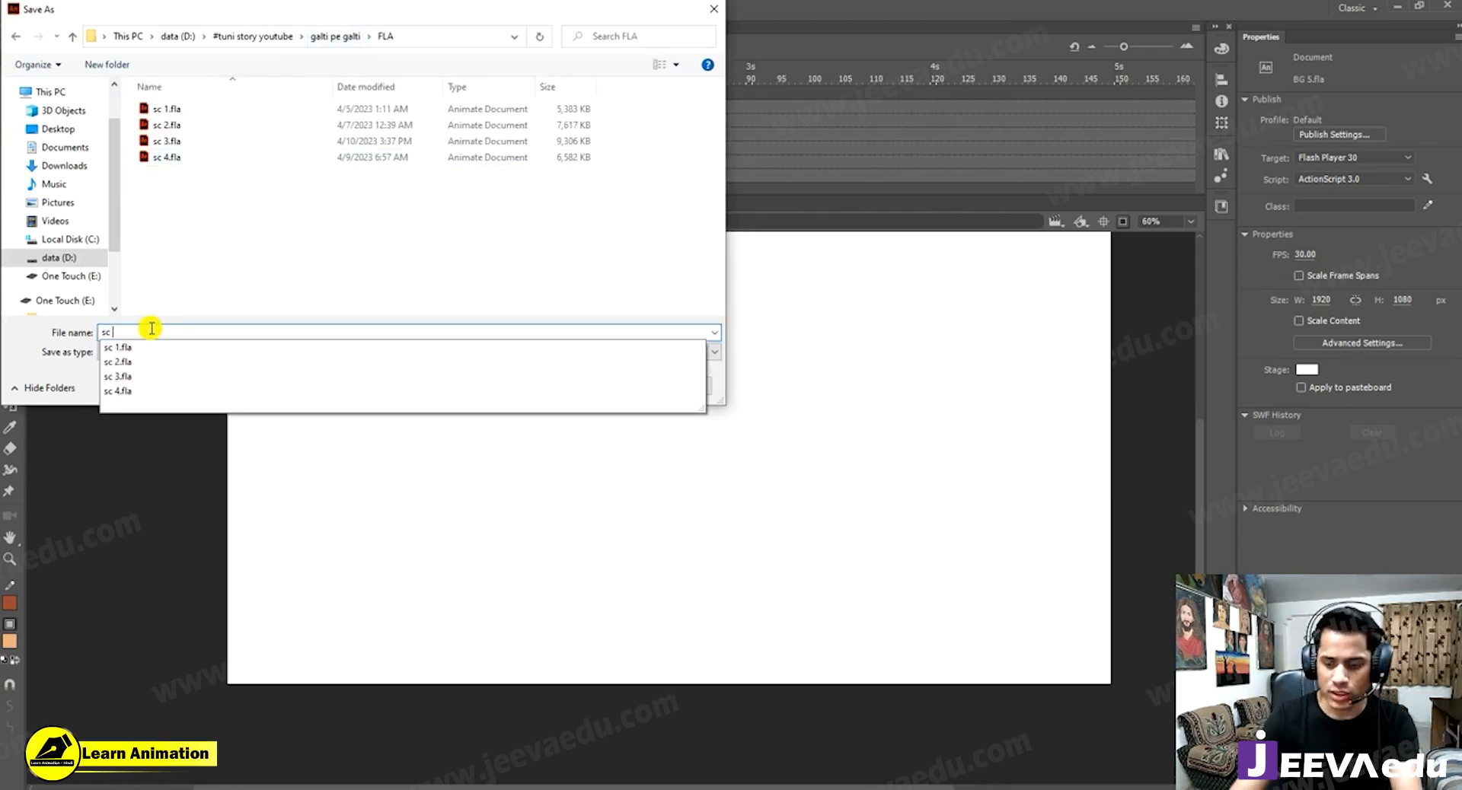
text(5)
key(Return)
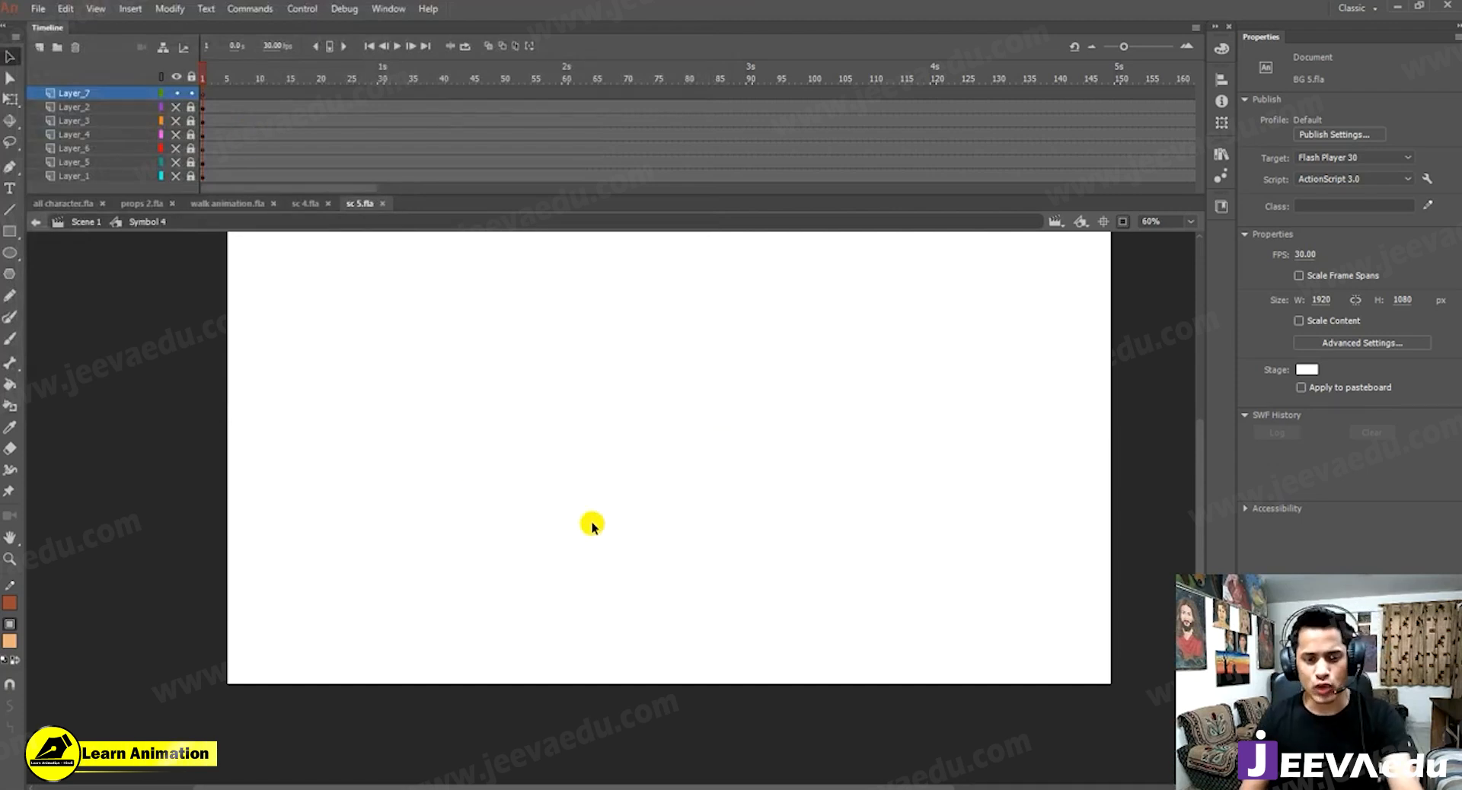
Paste the flying birds onto the new Layer_7, putting duplicate library items into a folder.
key(ctrl+v)
click(708, 416)
click(762, 441)
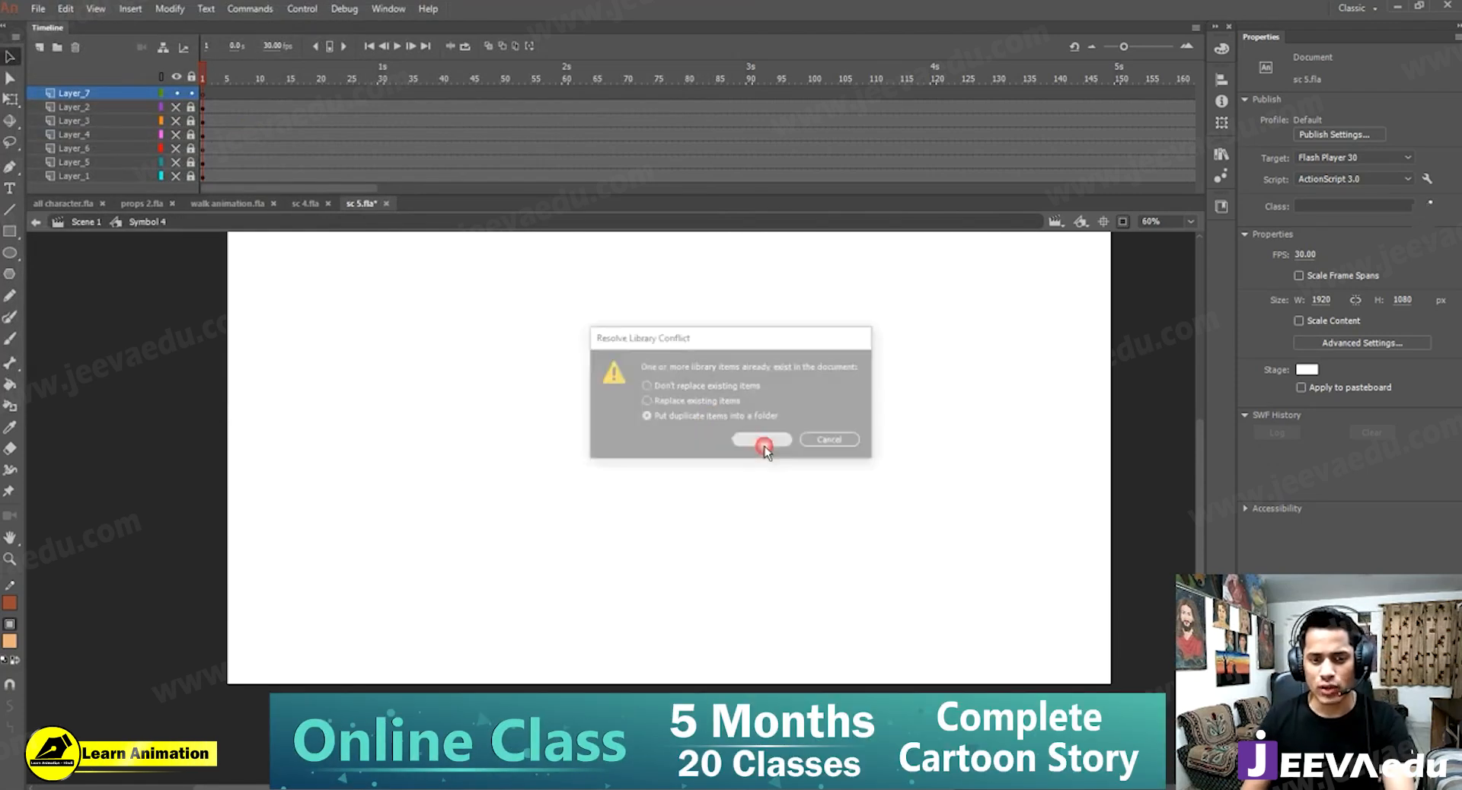
Play the timeline to preview the birds' flight on the empty stage, stopping at frame 28.
key(ctrl+equal)
drag(551, 573, 517, 421)
key(z)
alt+click(547, 492)
key(Return)
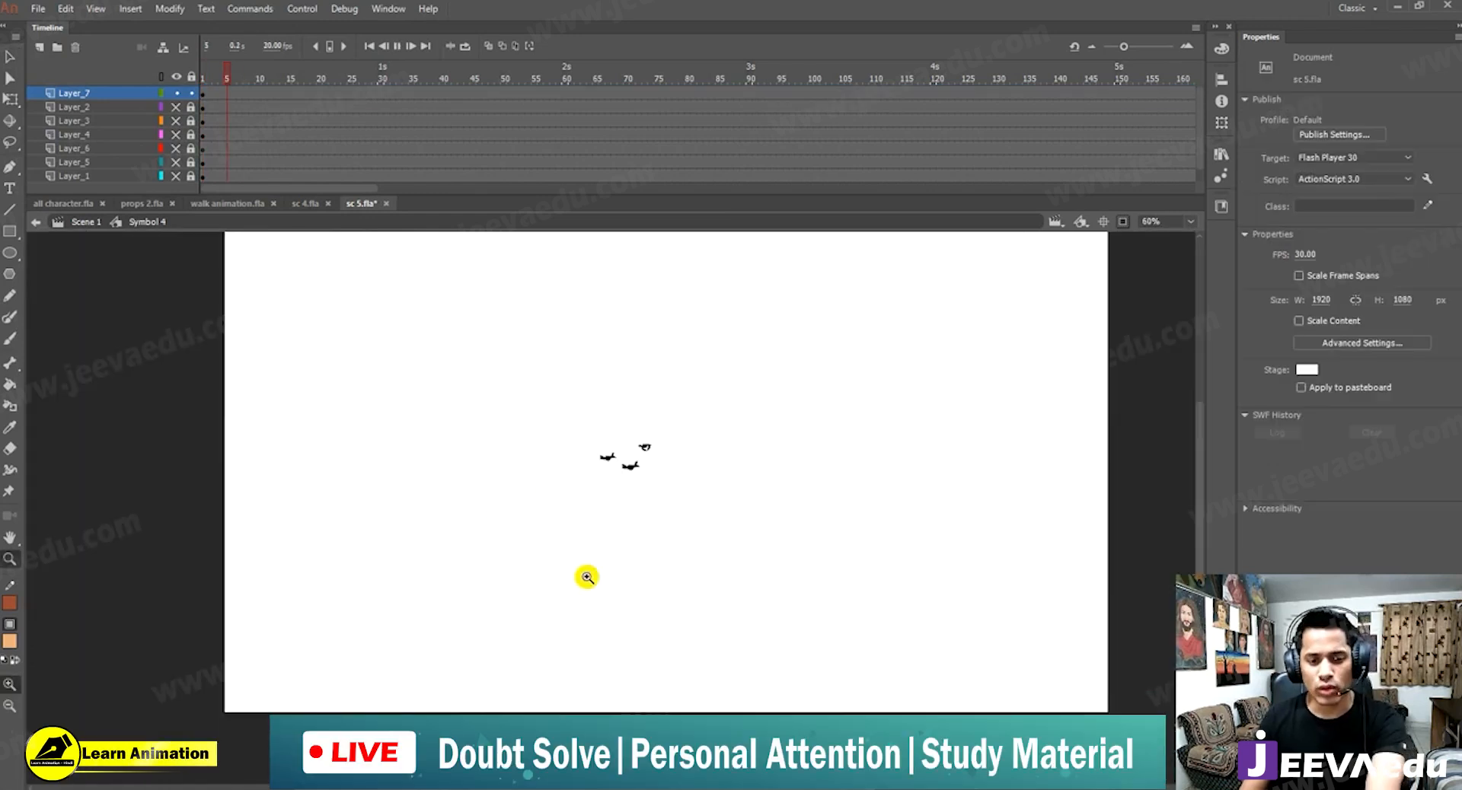
key(Return)
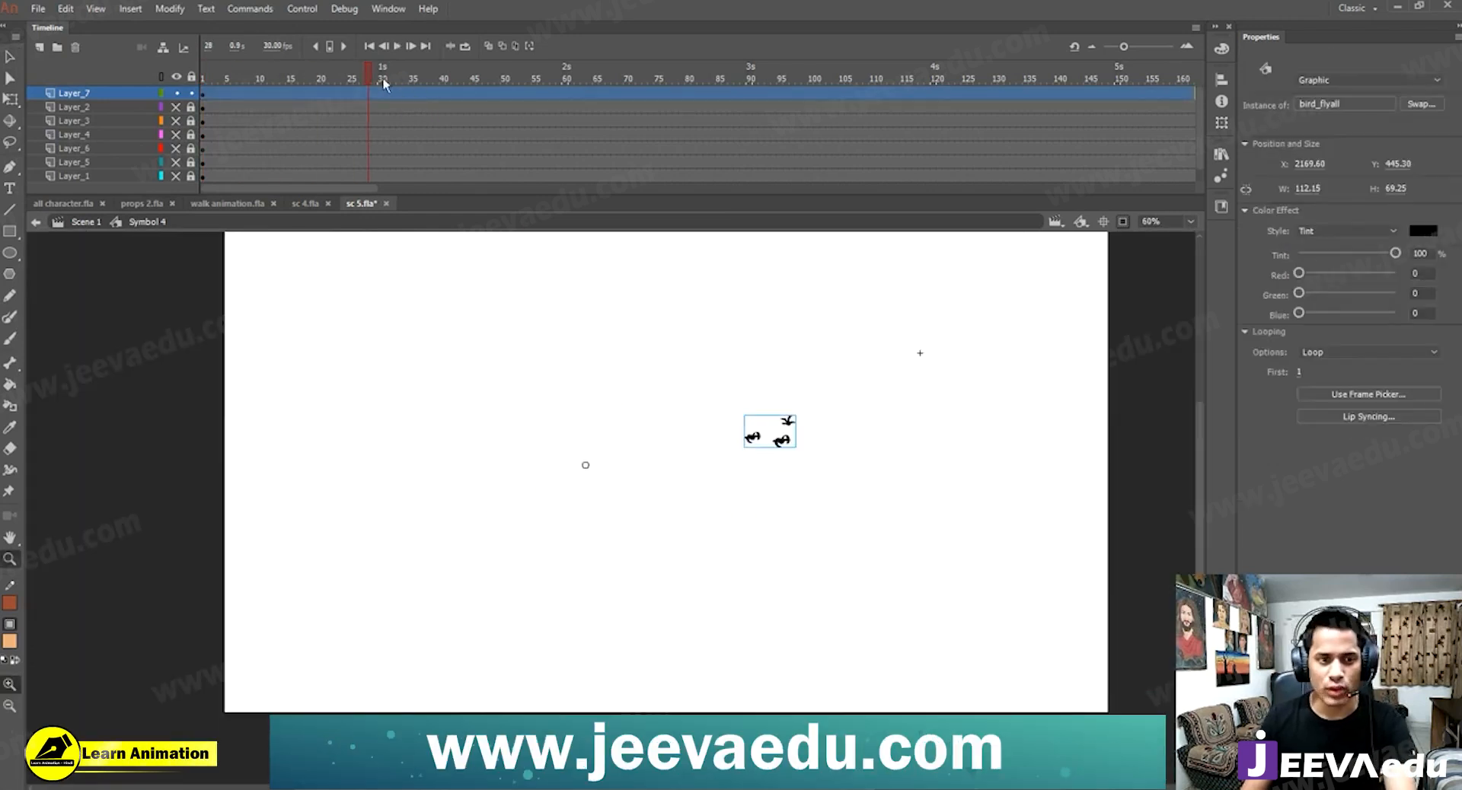
Show all layers at frame 1 and move the birds into the sky above the large hut, at about X 1657, Y 103.
drag(383, 79, 44, 123)
drag(202, 80, 204, 81)
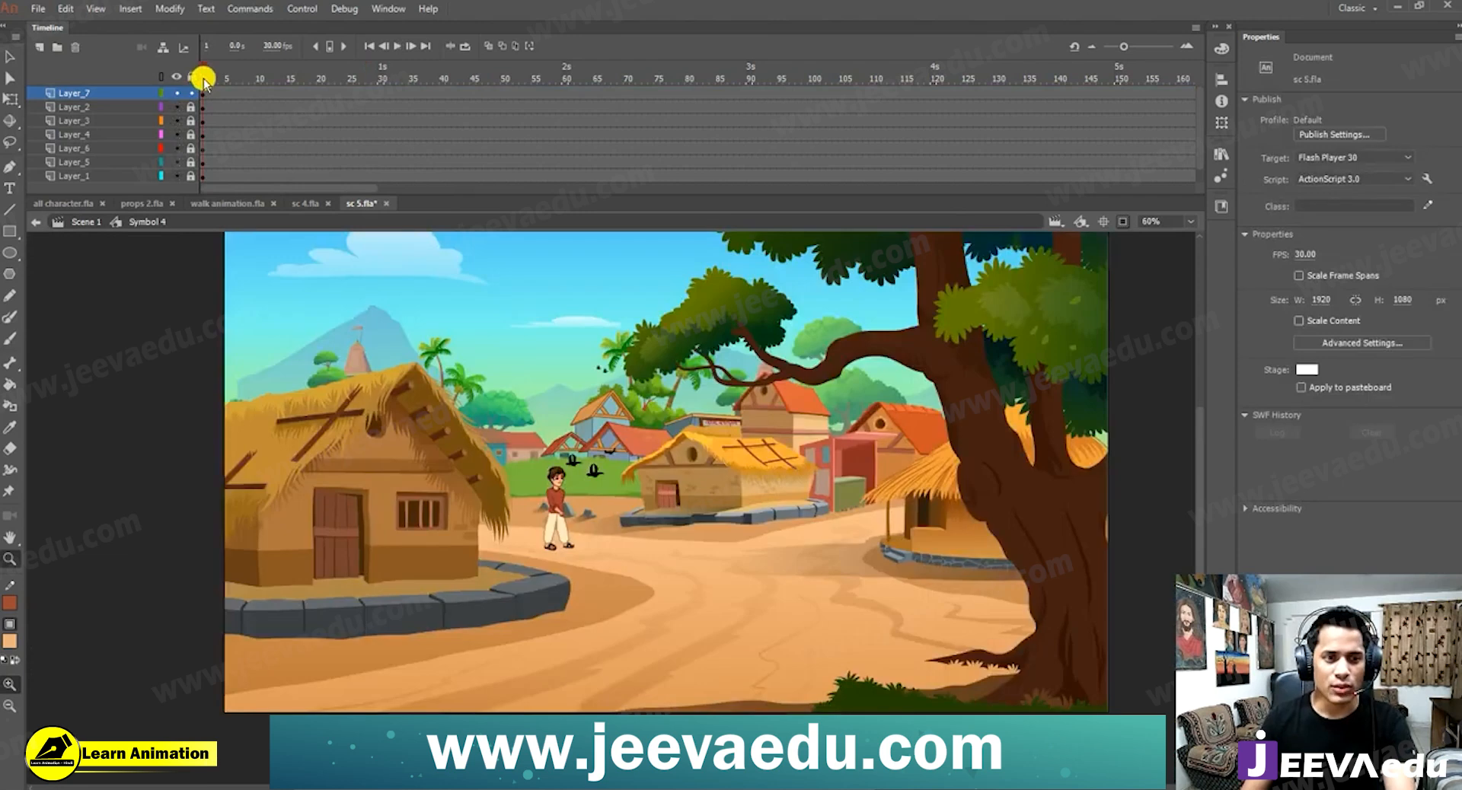
click(596, 472)
drag(596, 472, 366, 314)
key(ctrl+equal)
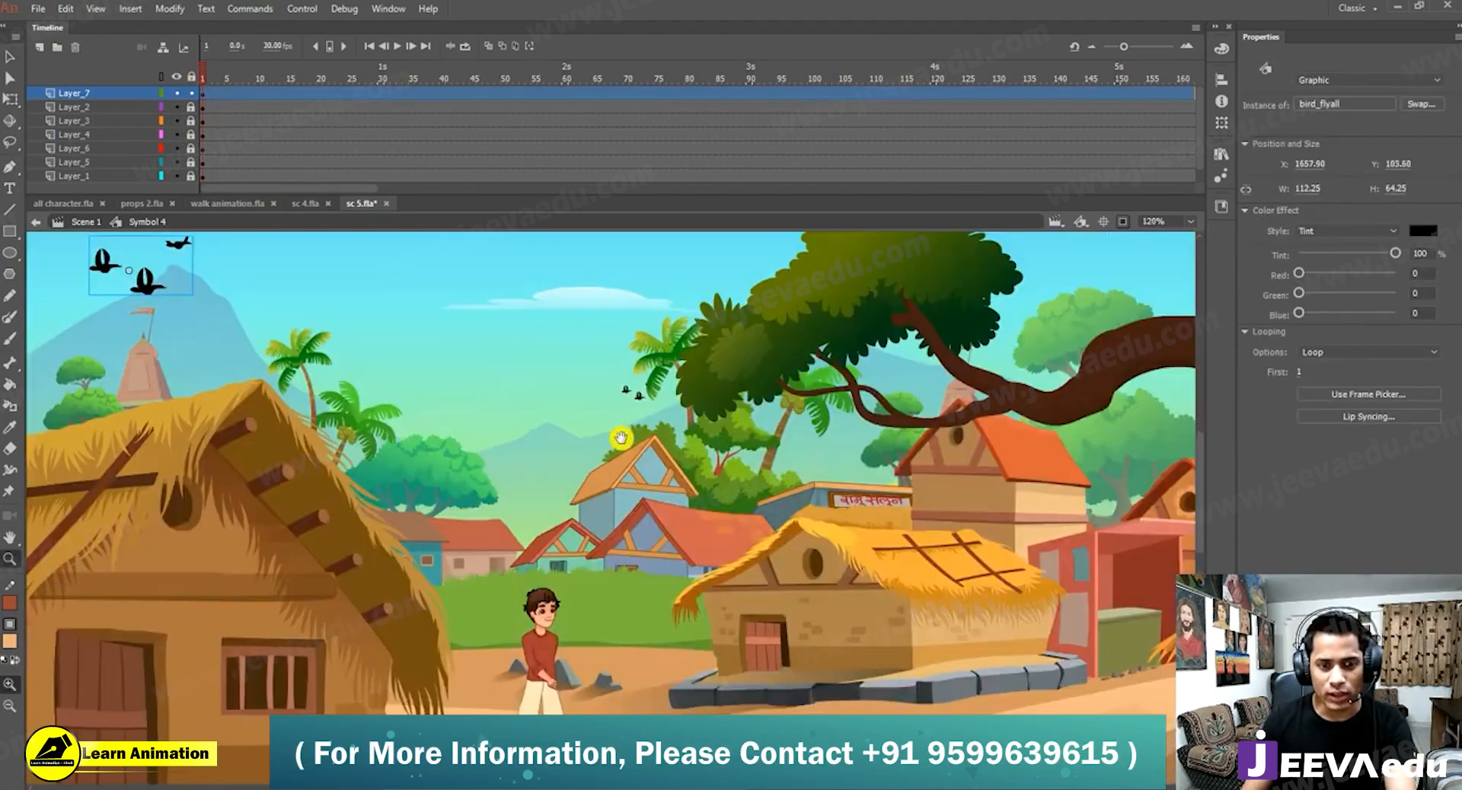
Unlock all layers and delete the old static birds beside the palm tree inside the background's Symbol 7.
click(638, 406)
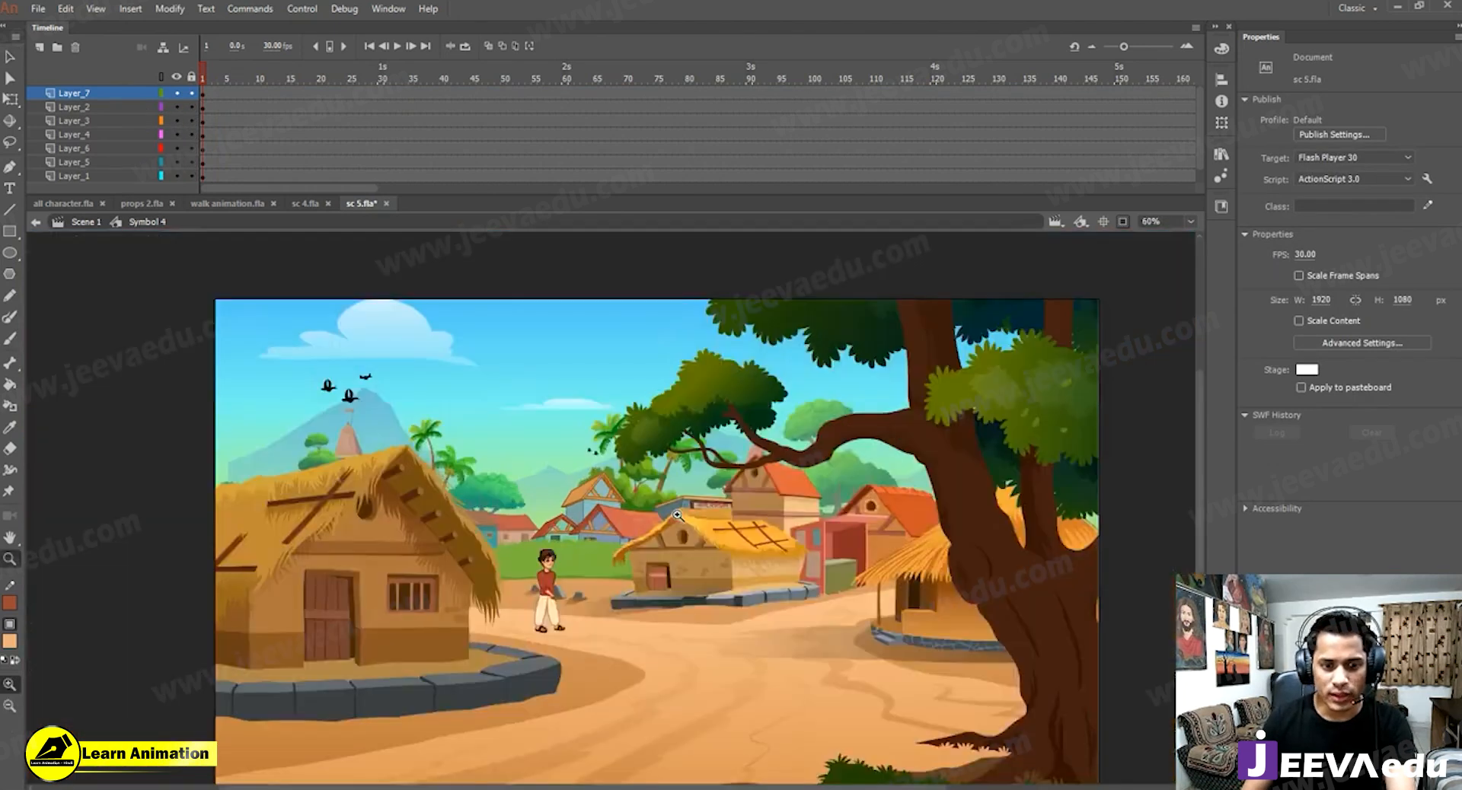
key(ctrl+minus)
click(582, 454)
double_click(583, 455)
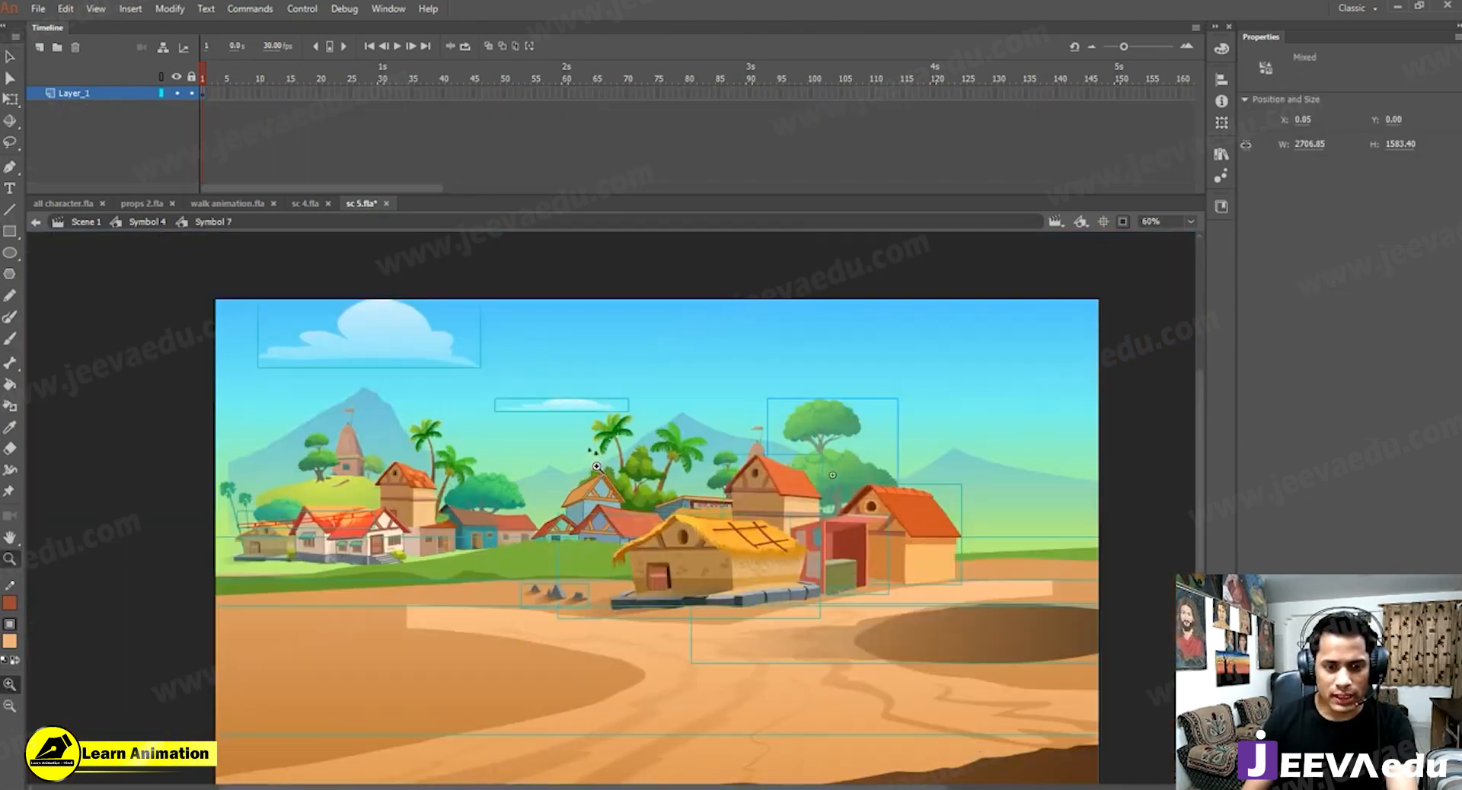
key(ctrl+equal)
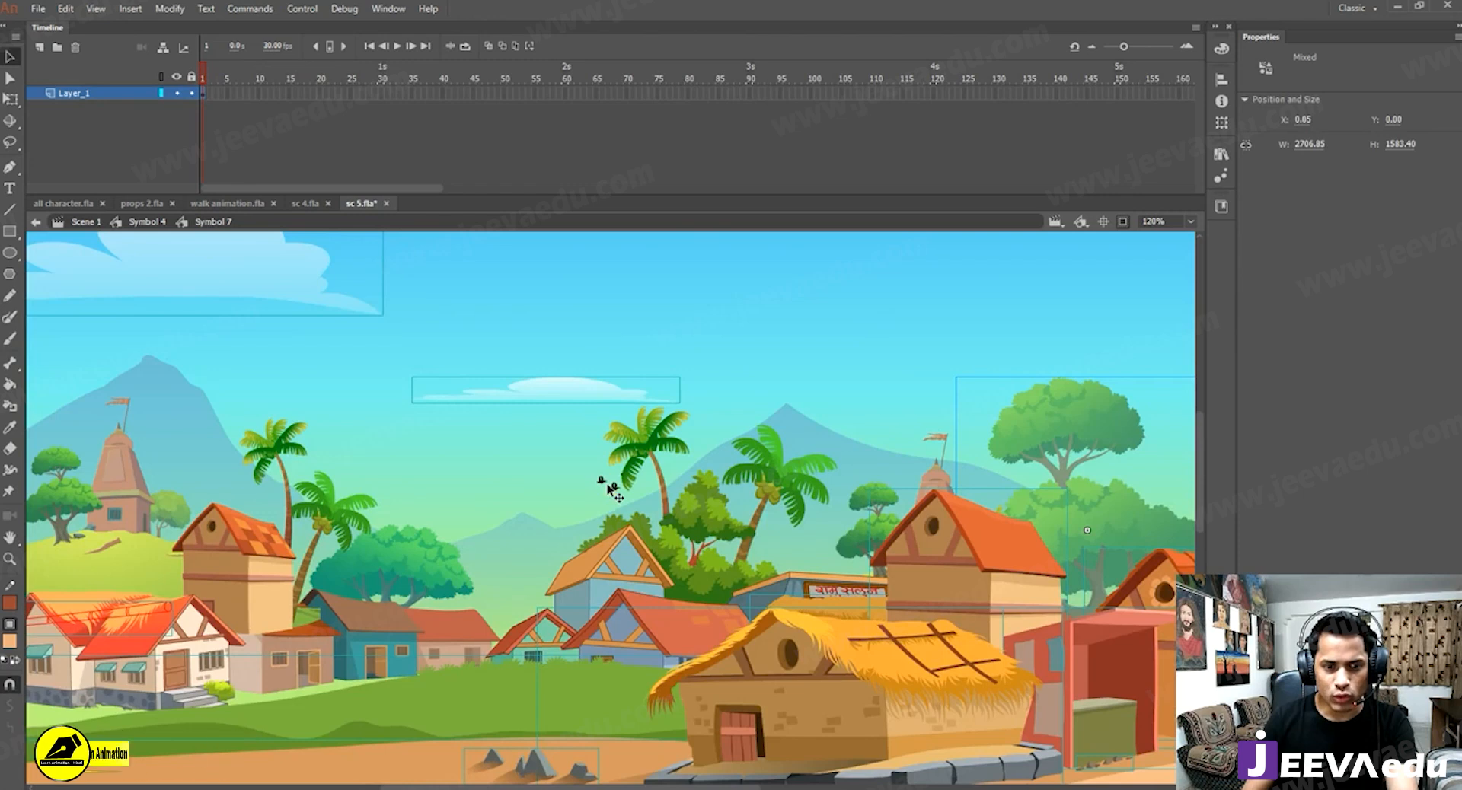
double_click(613, 486)
click(614, 489)
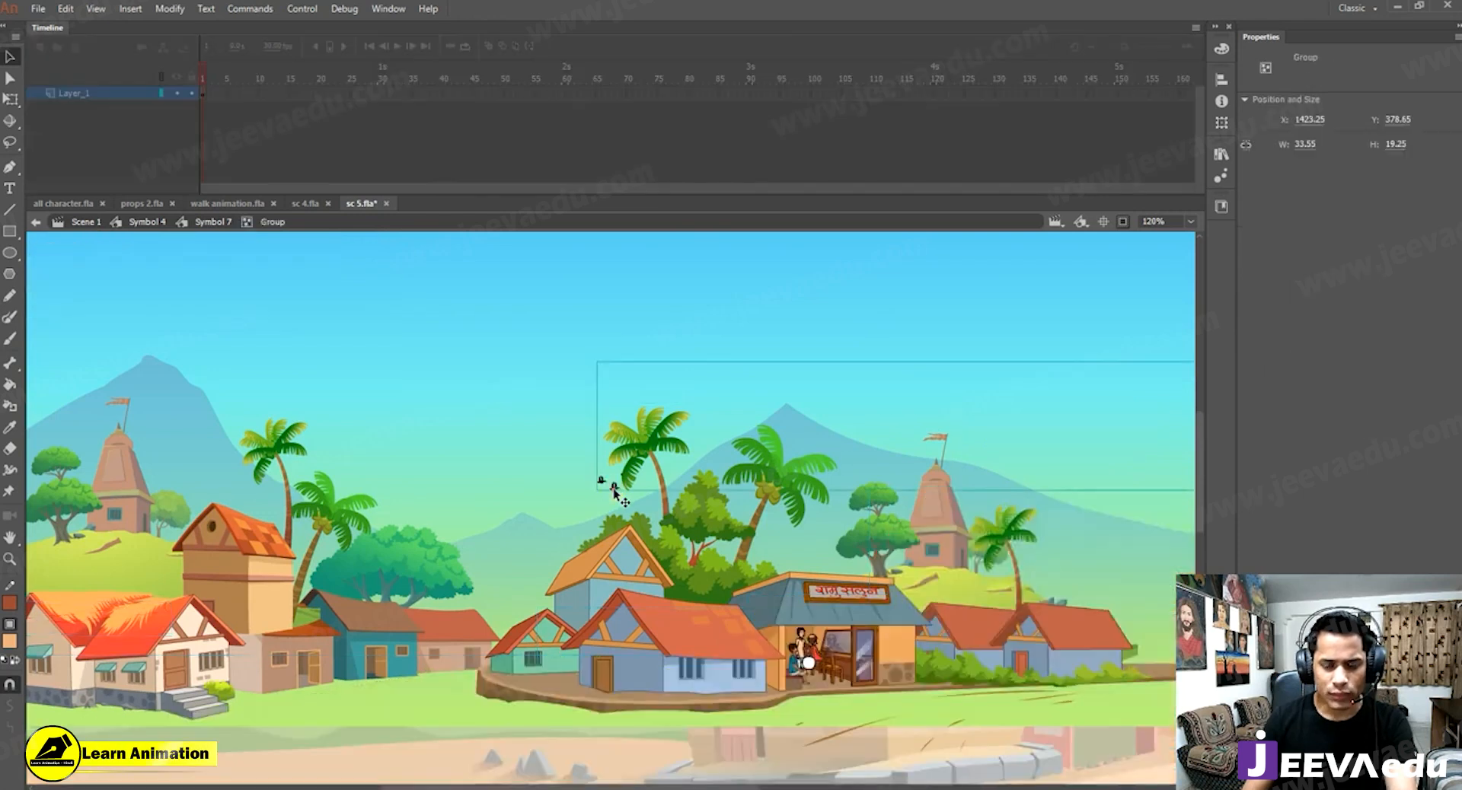
double_click(613, 489)
click(1103, 261)
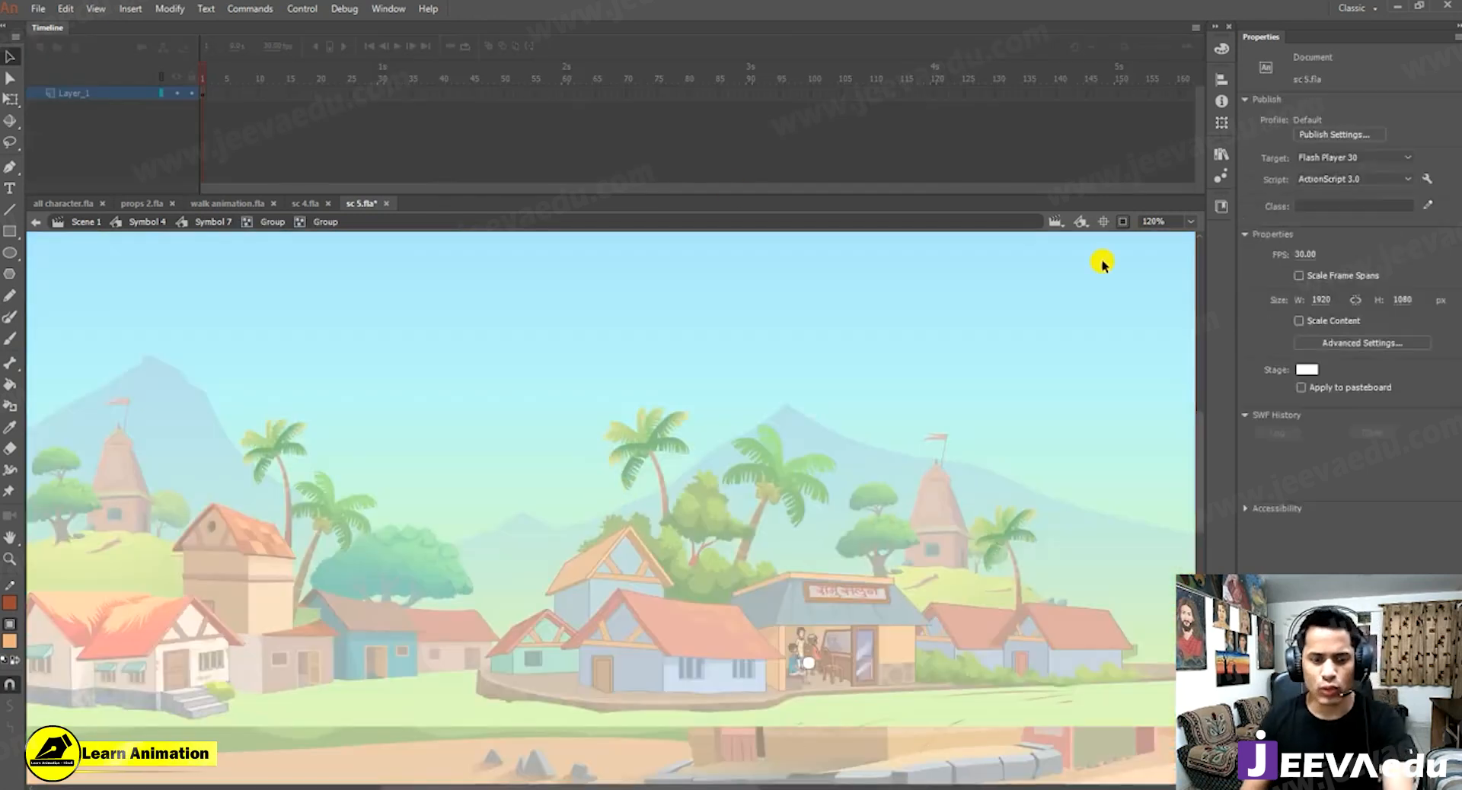
double_click(627, 555)
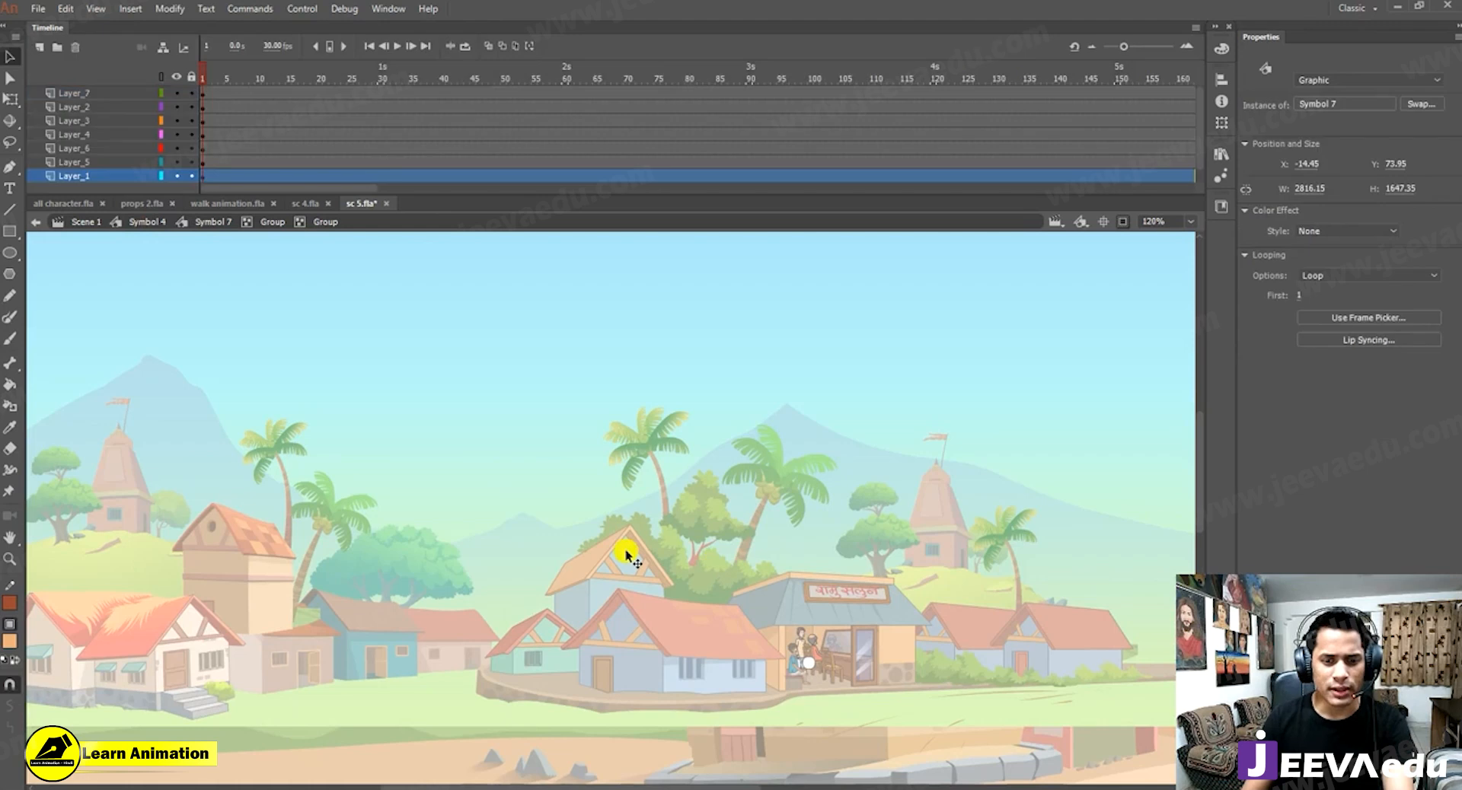
Move the flying birds below the large cloud, away from the mountain peak, and play the timeline to preview them.
key(z)
alt+click(618, 559)
key(v)
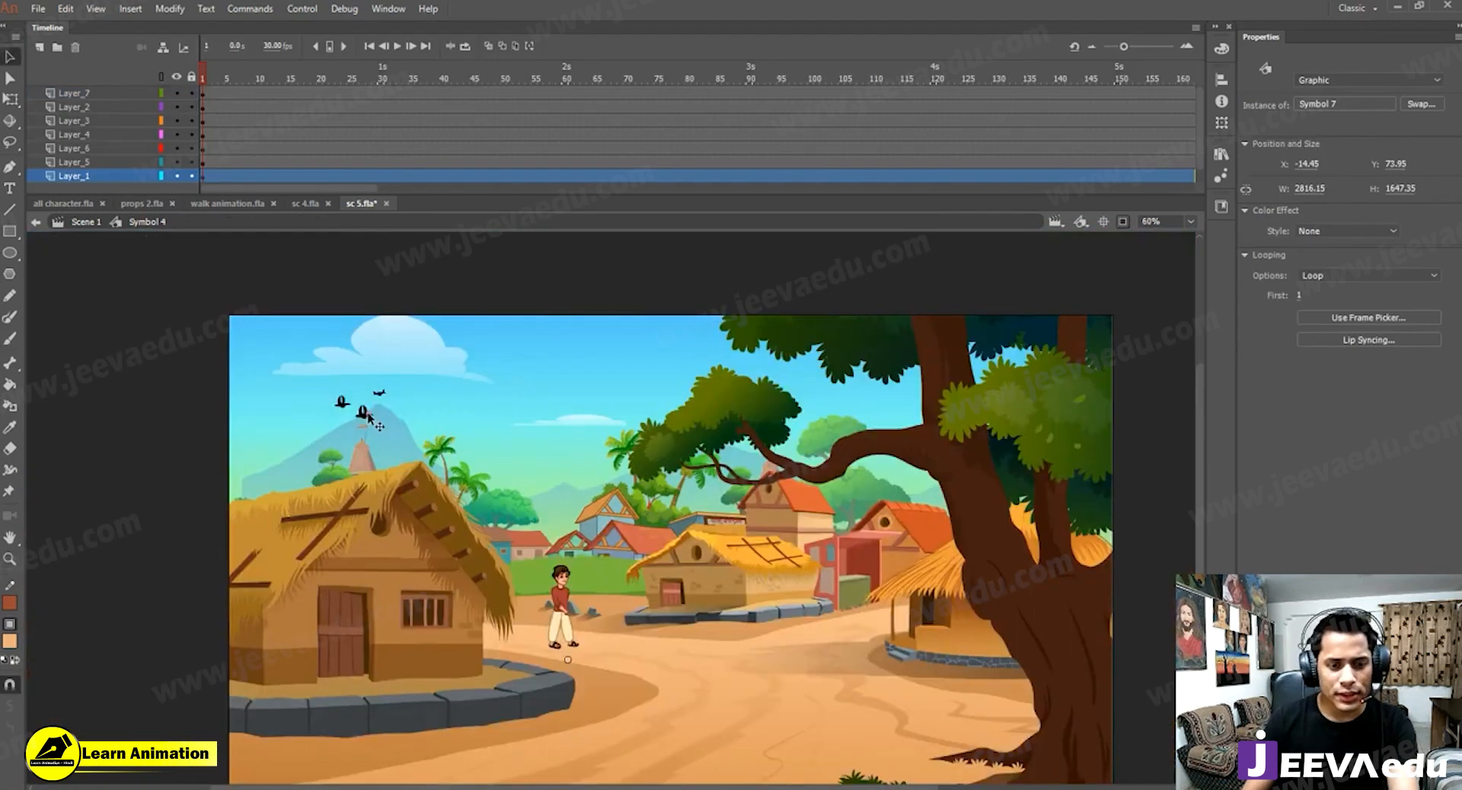
click(367, 405)
drag(274, 412, 281, 413)
click(290, 438)
key(Return)
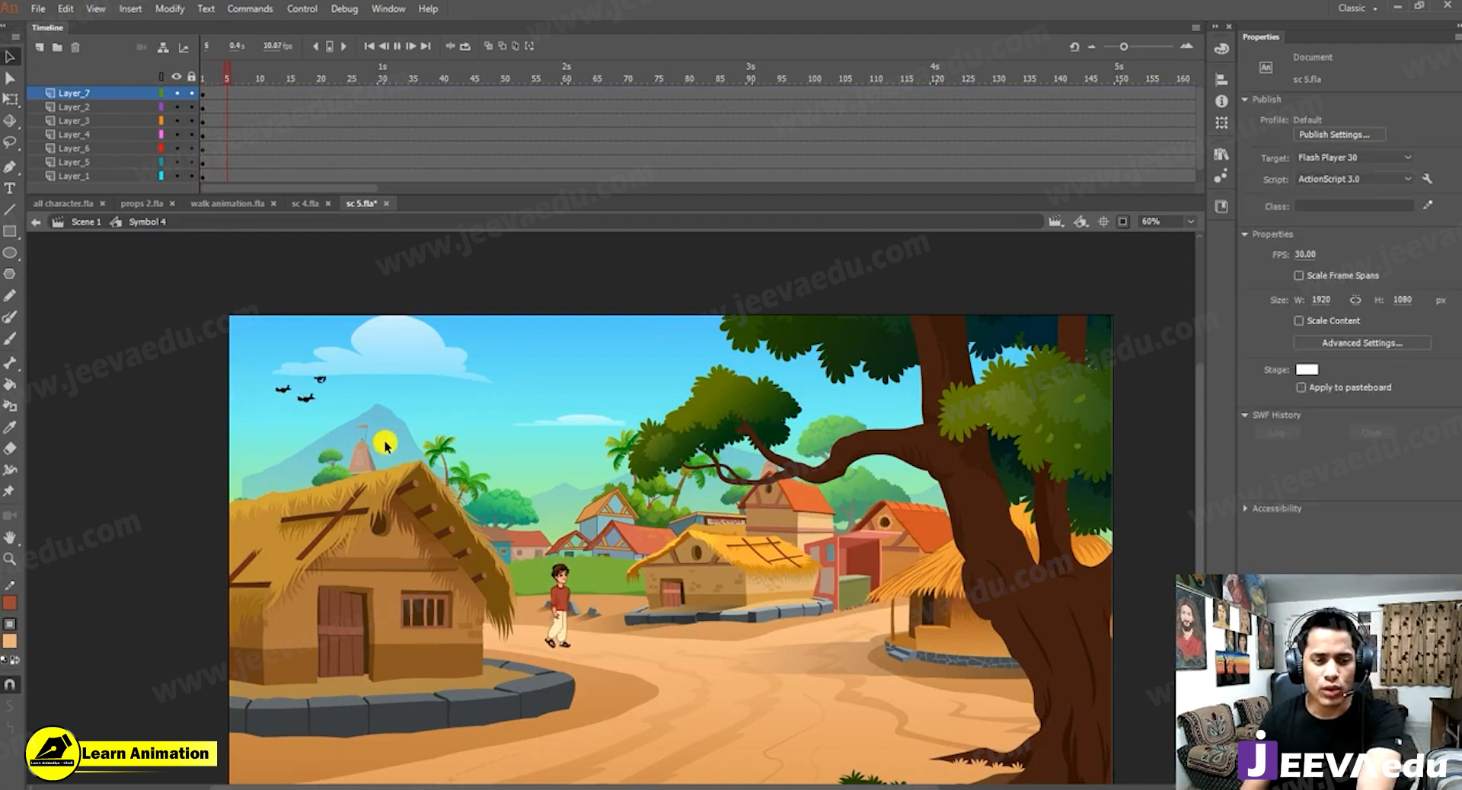
Scale the flying birds down to 95% three times in a row.
click(444, 377)
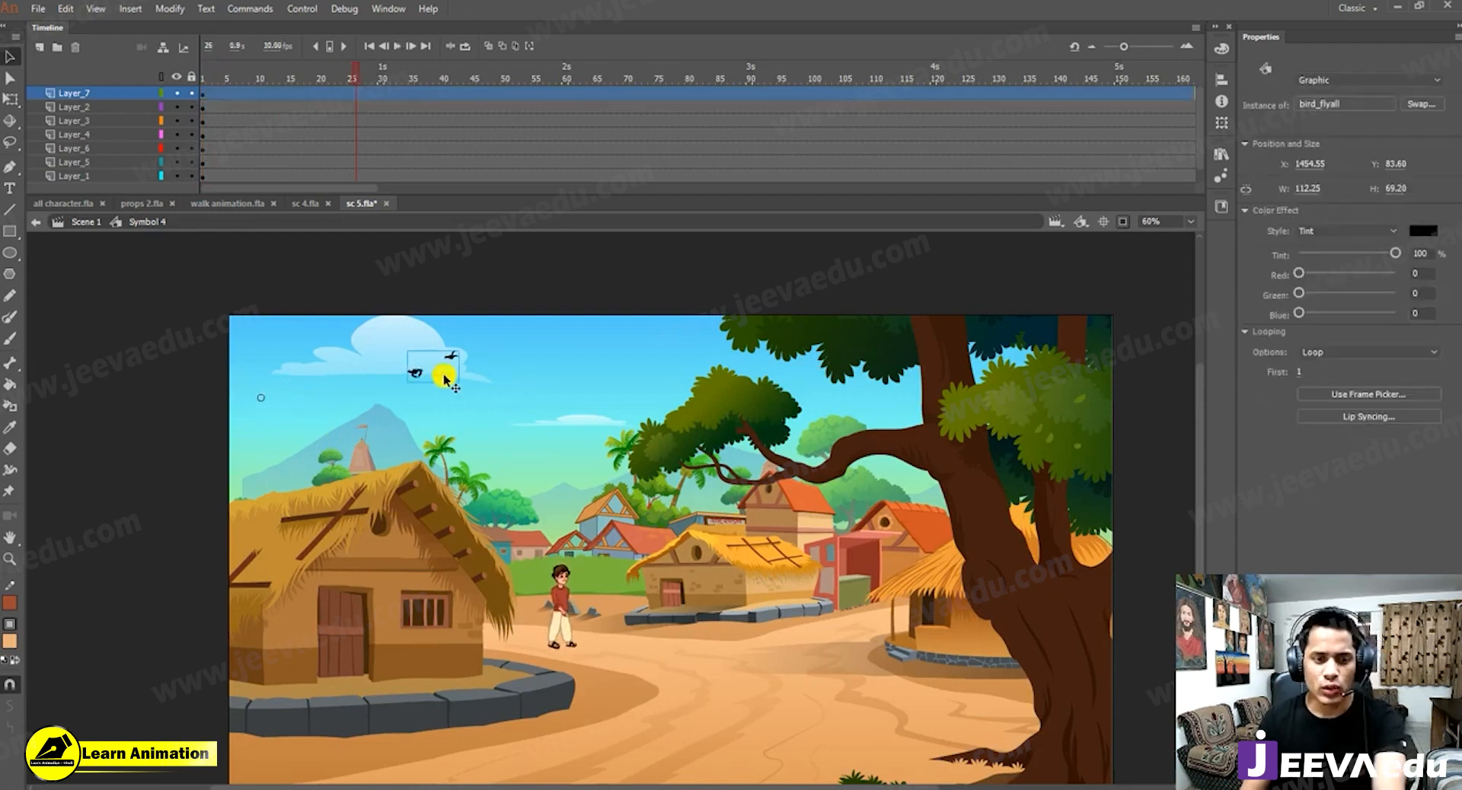
key(ctrl+alt+s)
text(95)
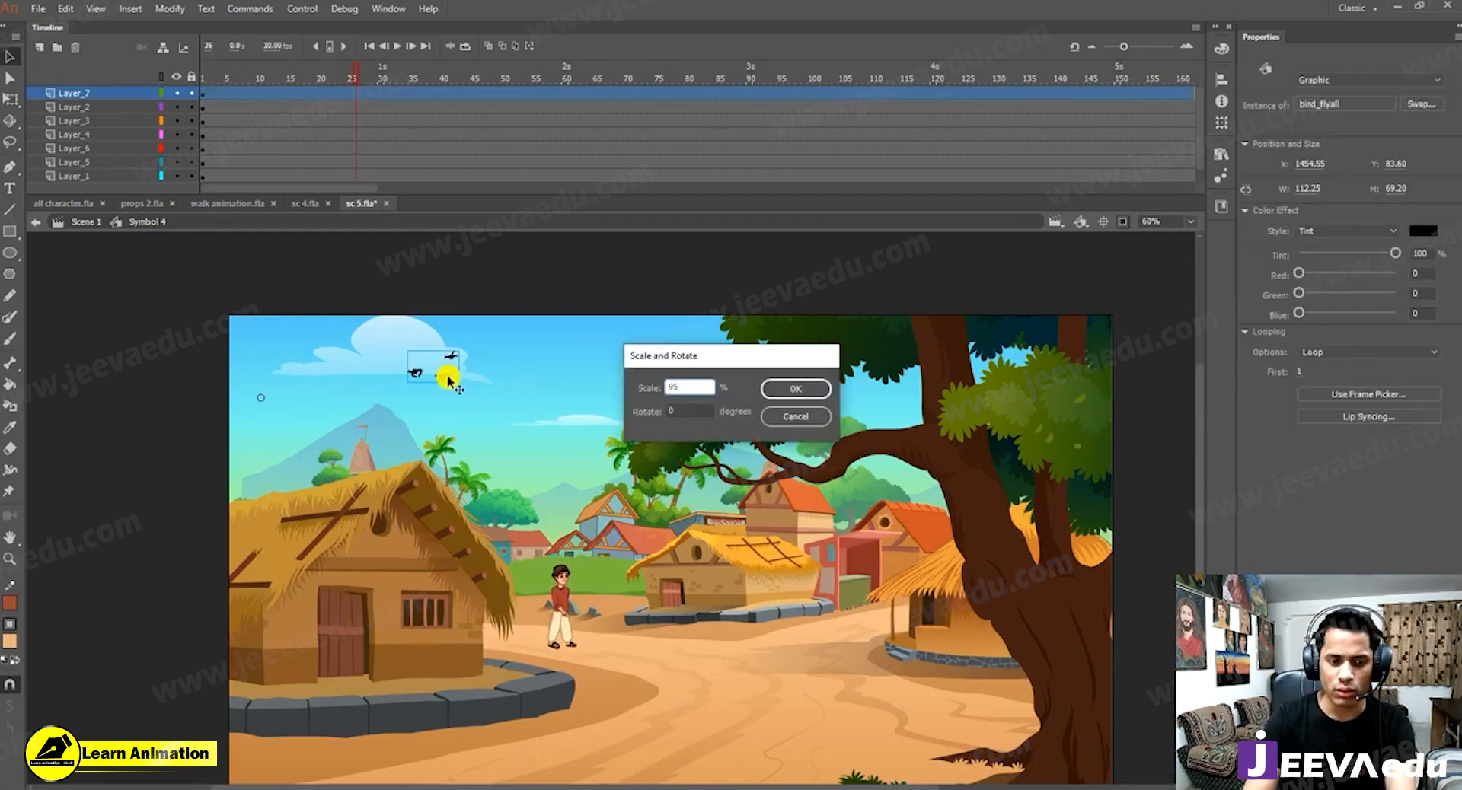
key(Return)
key(ctrl+alt+s)
key(Return)
key(ctrl+alt+s)
key(Return)
drag(648, 565, 603, 510)
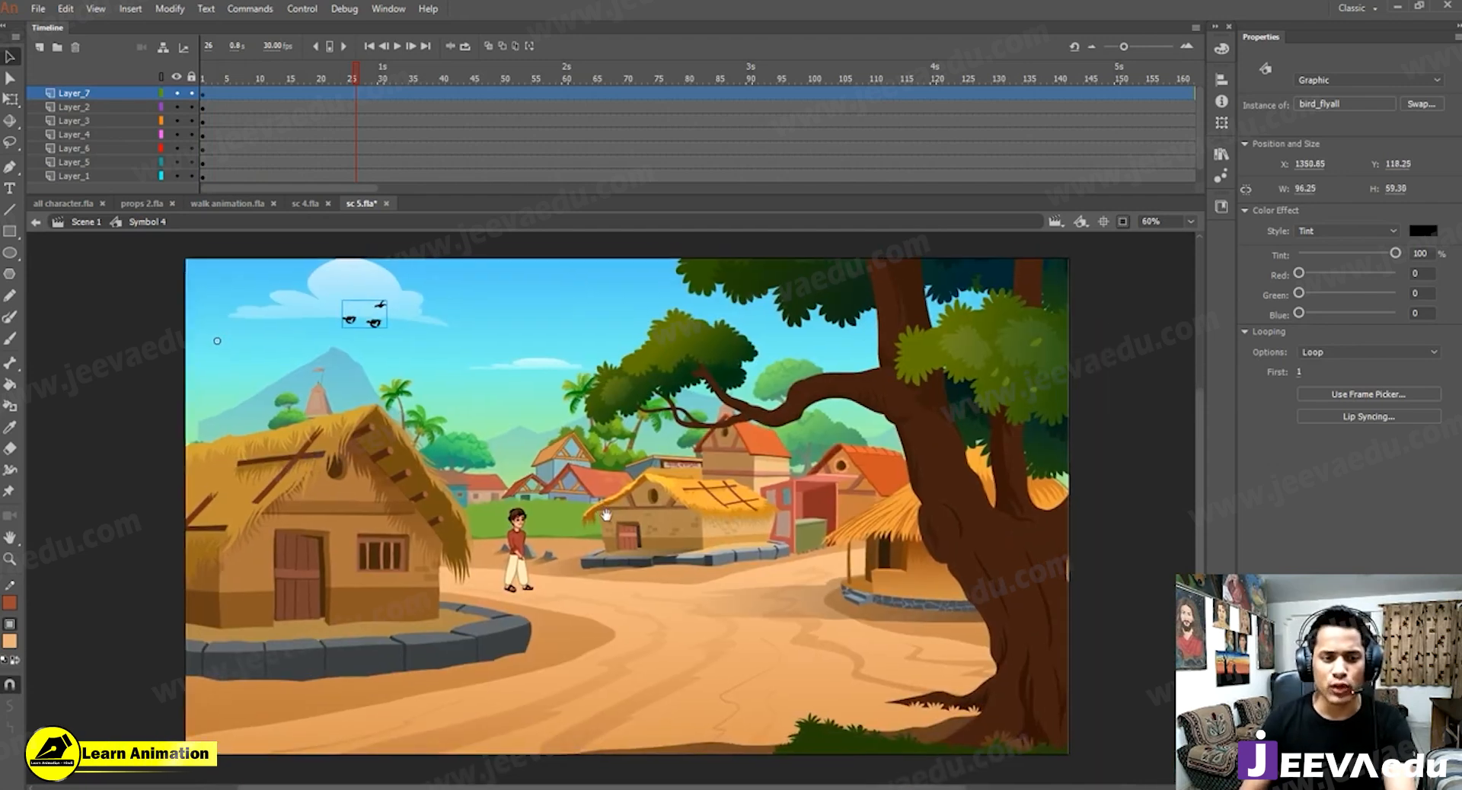
At frame 1, shift the Symbol 7 sky and village background left to about X -65.6.
click(203, 80)
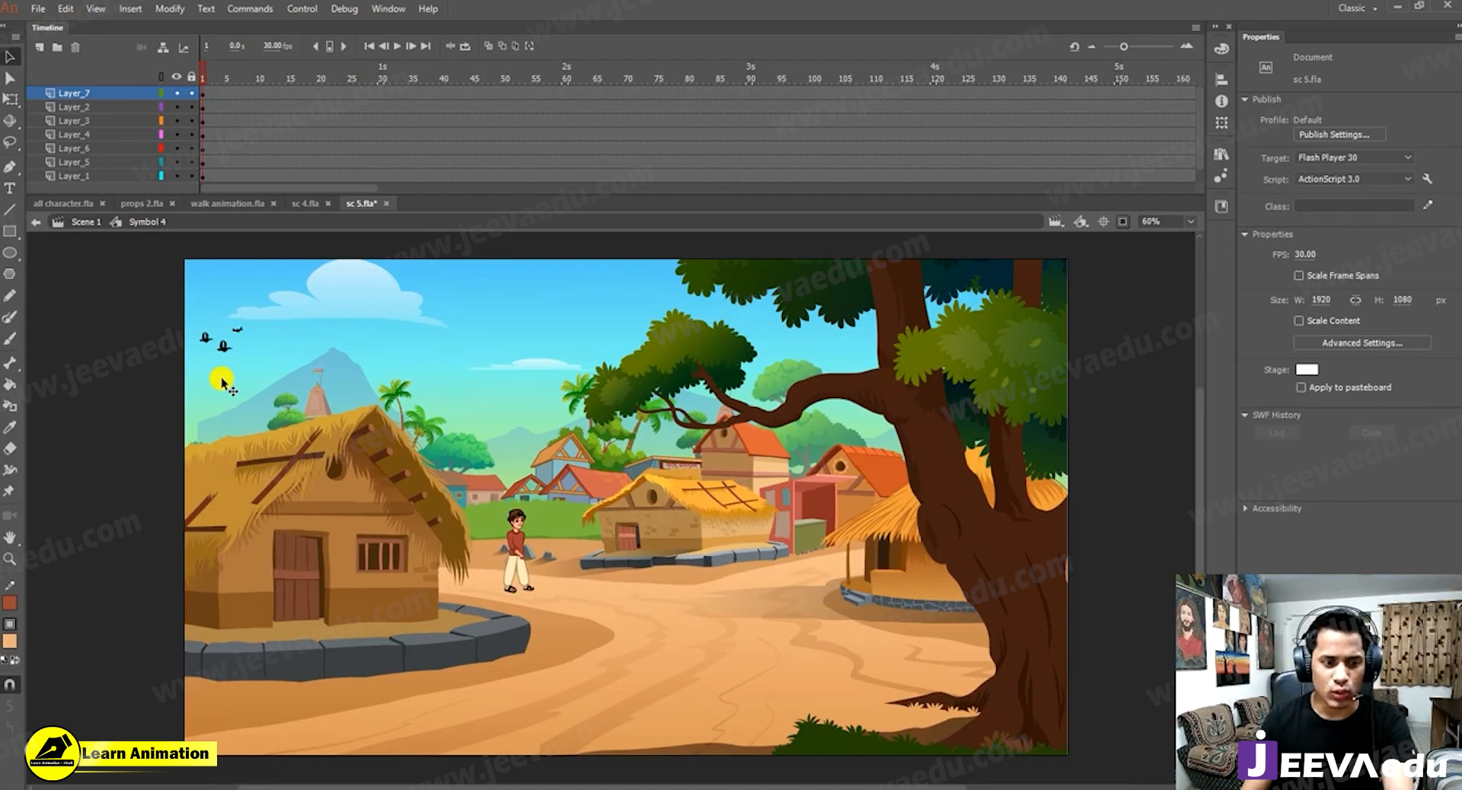
click(268, 379)
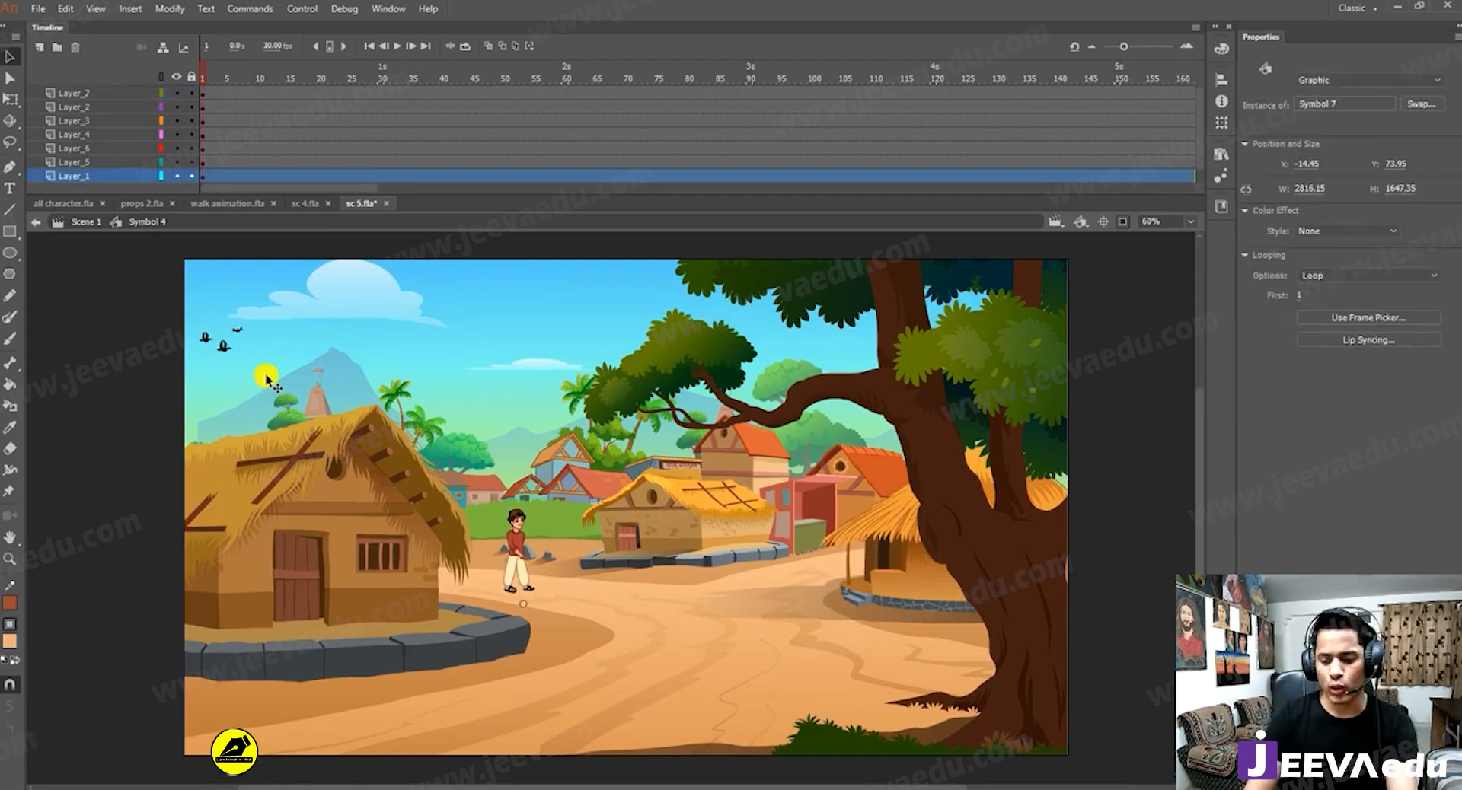
key(shift+Left)
key(shift+Left)
key(shift+Left)
key(shift+Left)
key(shift+Left)
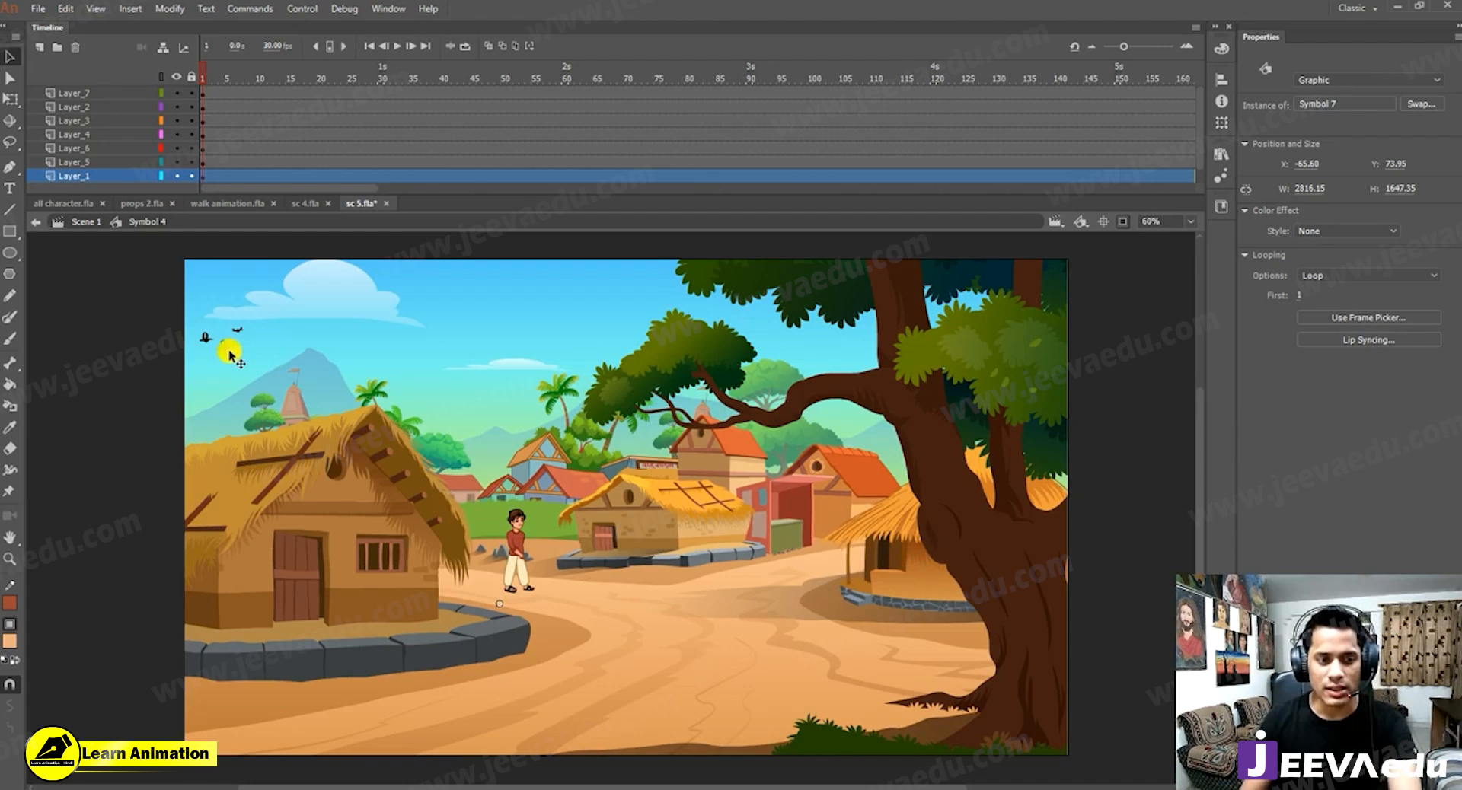
Scale the flying birds down further by applying a 90% scale several times.
click(227, 350)
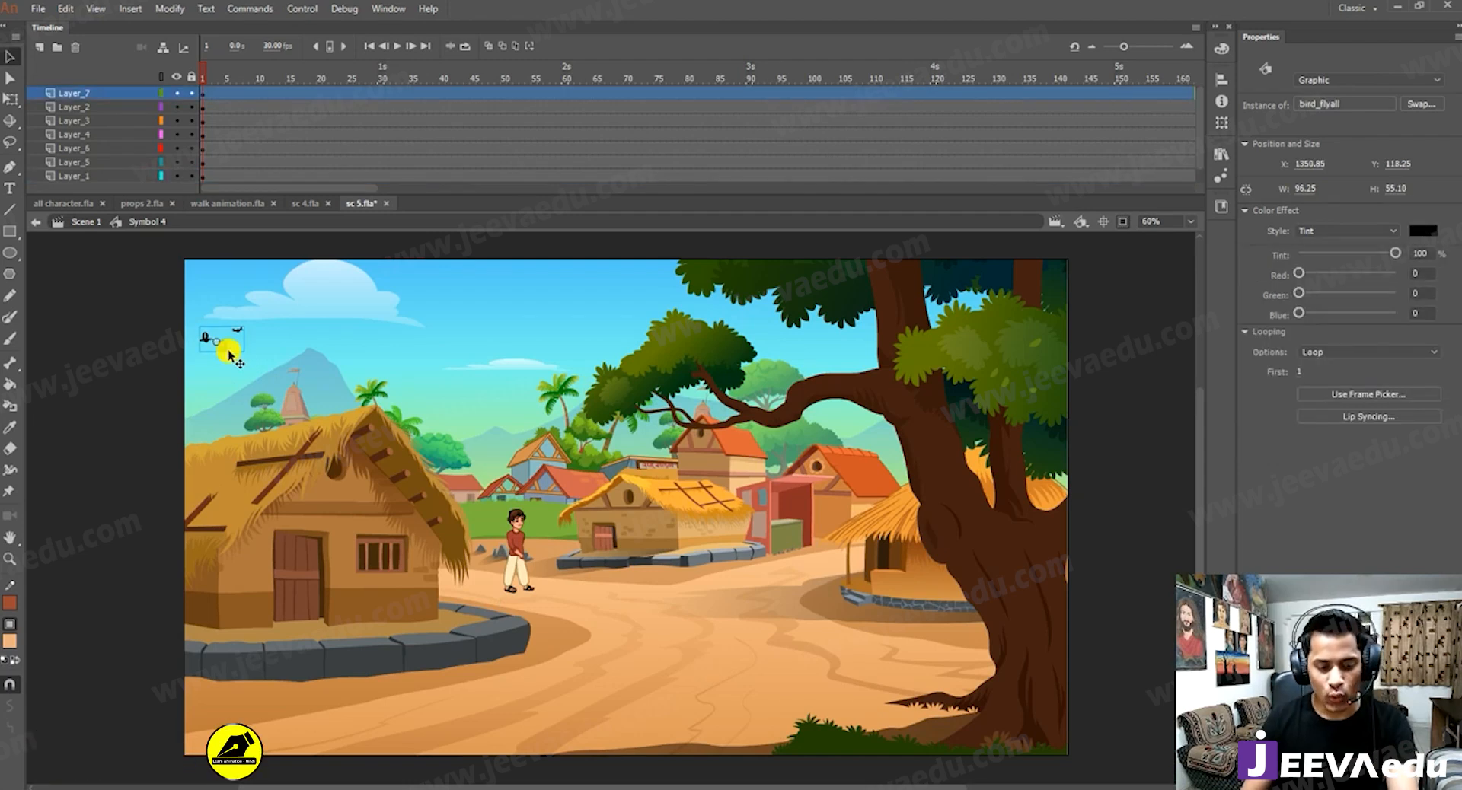
key(ctrl+alt+s)
text(90)
key(Return)
key(ctrl+alt+s)
key(Return)
key(ctrl+alt+s)
key(Return)
key(ctrl+alt+s)
key(Return)
Play the timeline to preview the birds crossing the sky, and return to frame 1.
key(Return)
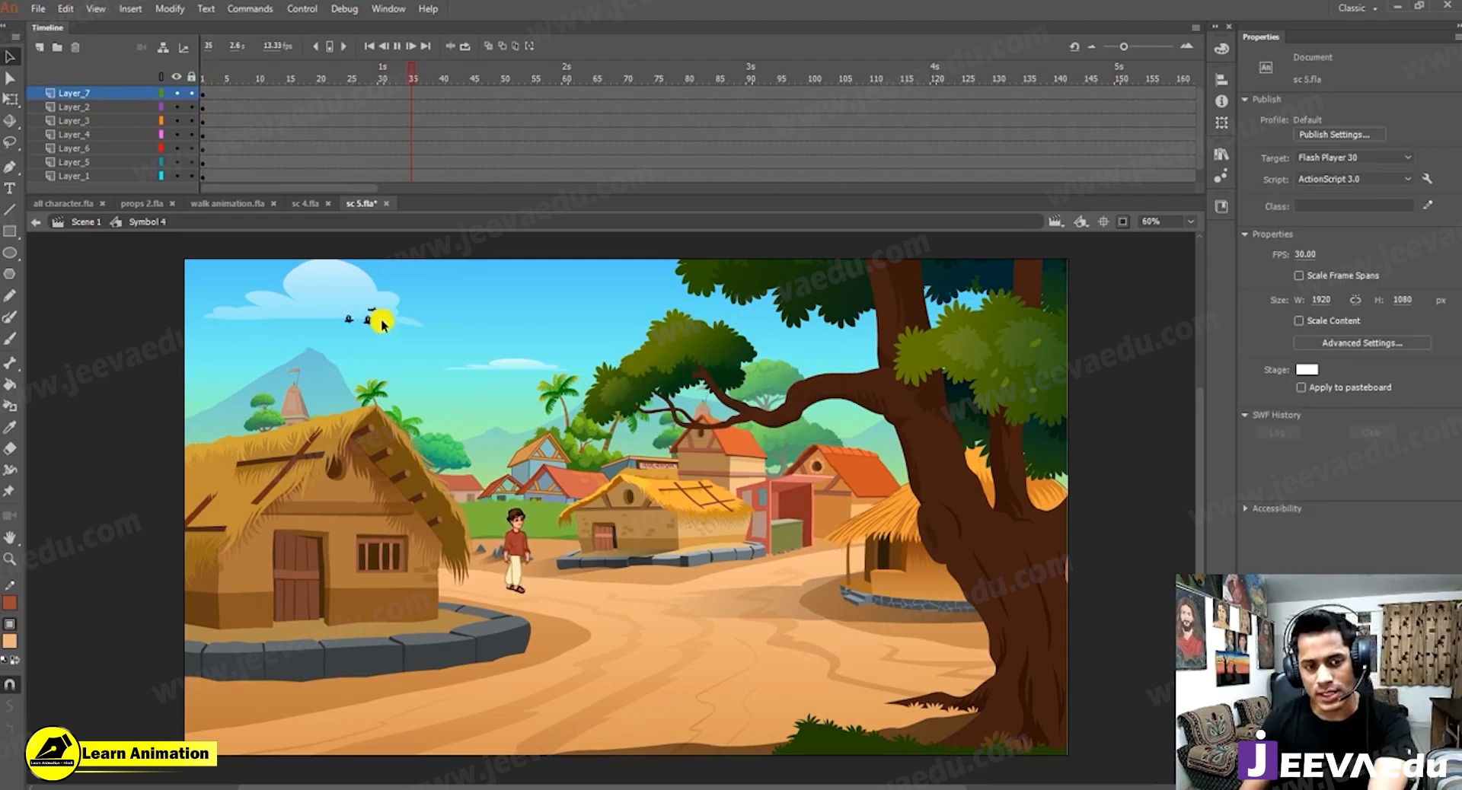
click(410, 306)
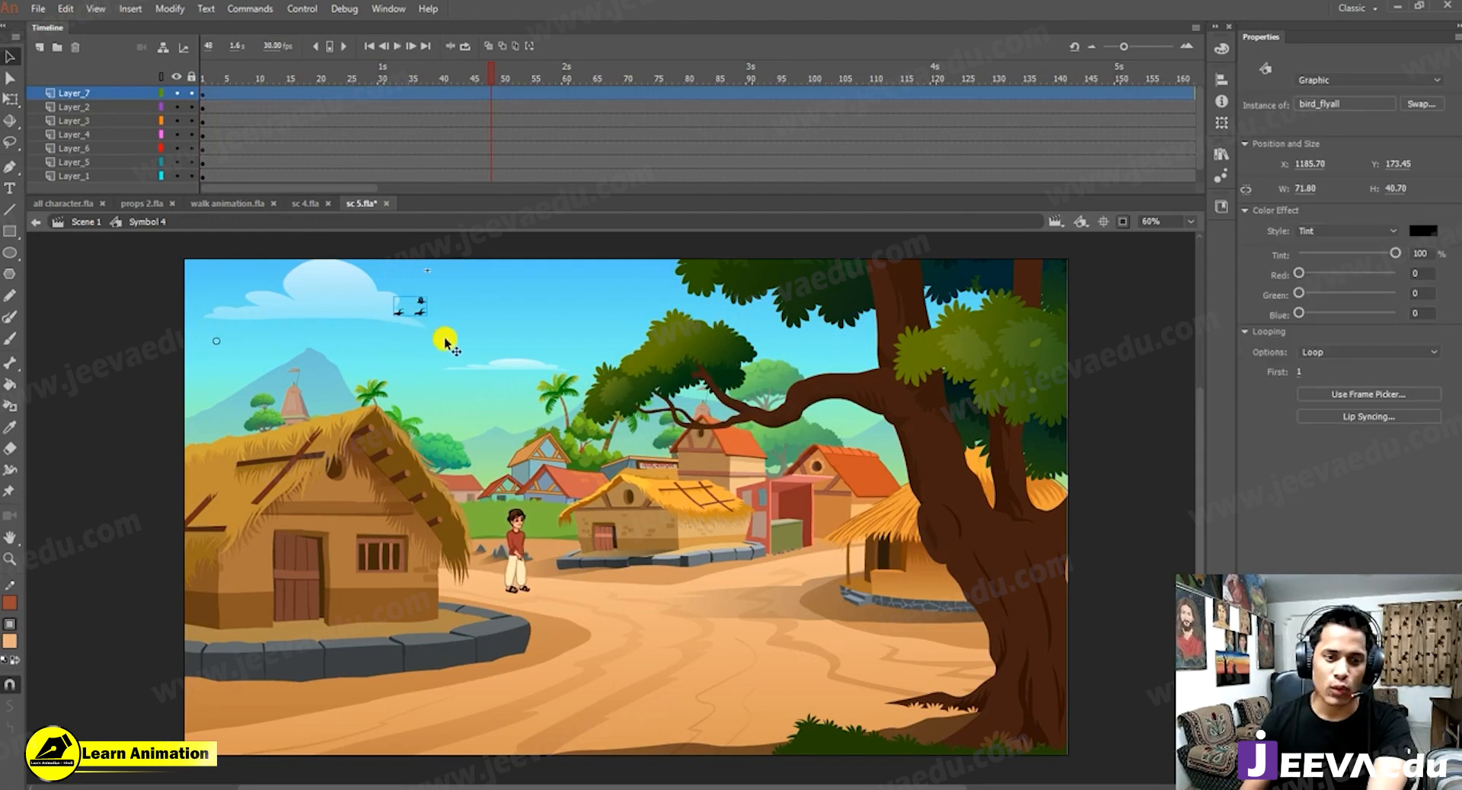
drag(503, 81, 77, 155)
key(Return)
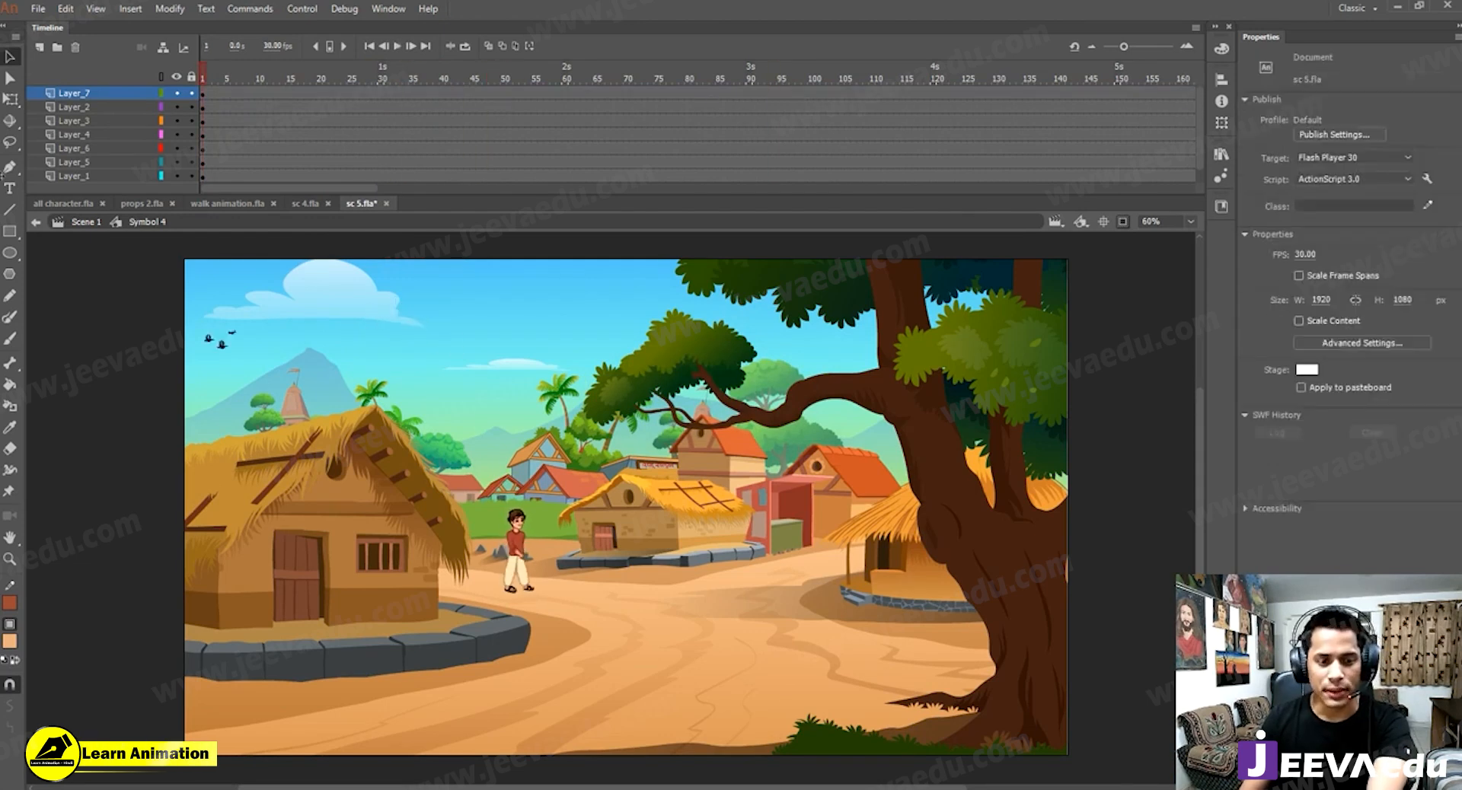
key(Return)
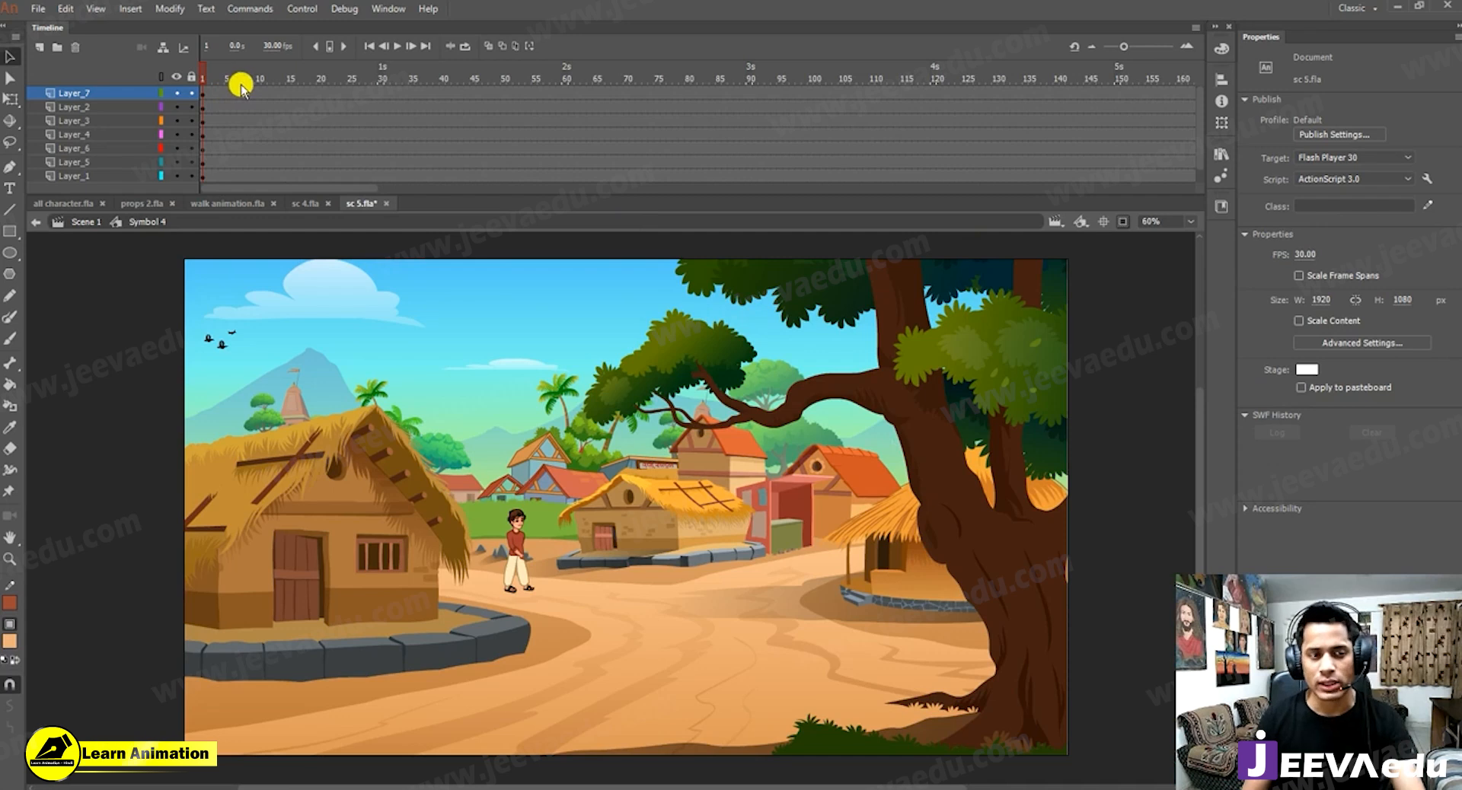
drag(218, 80, 95, 123)
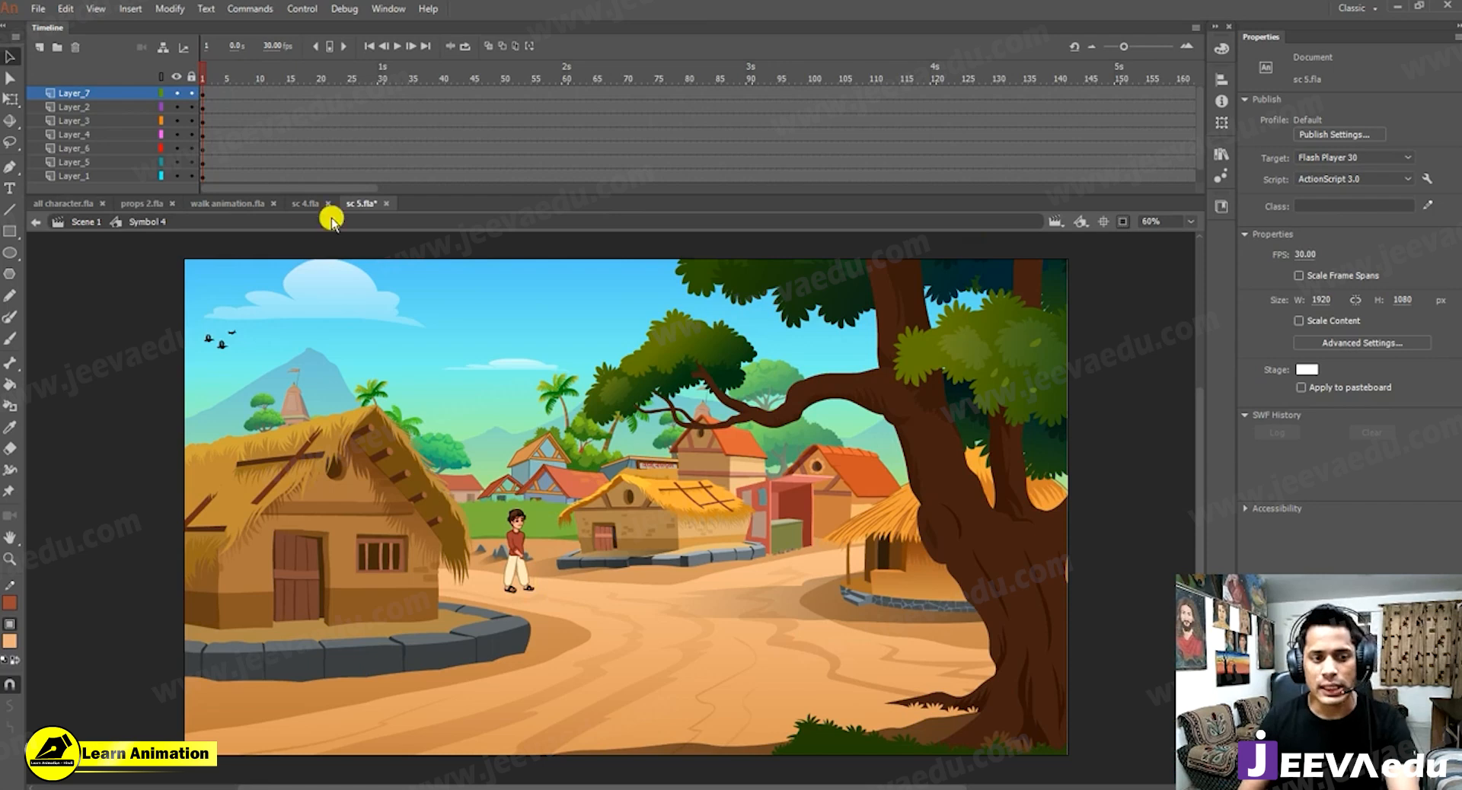
Switch to props 2.fla and copy the black buffalo with its rope and peg.
click(128, 204)
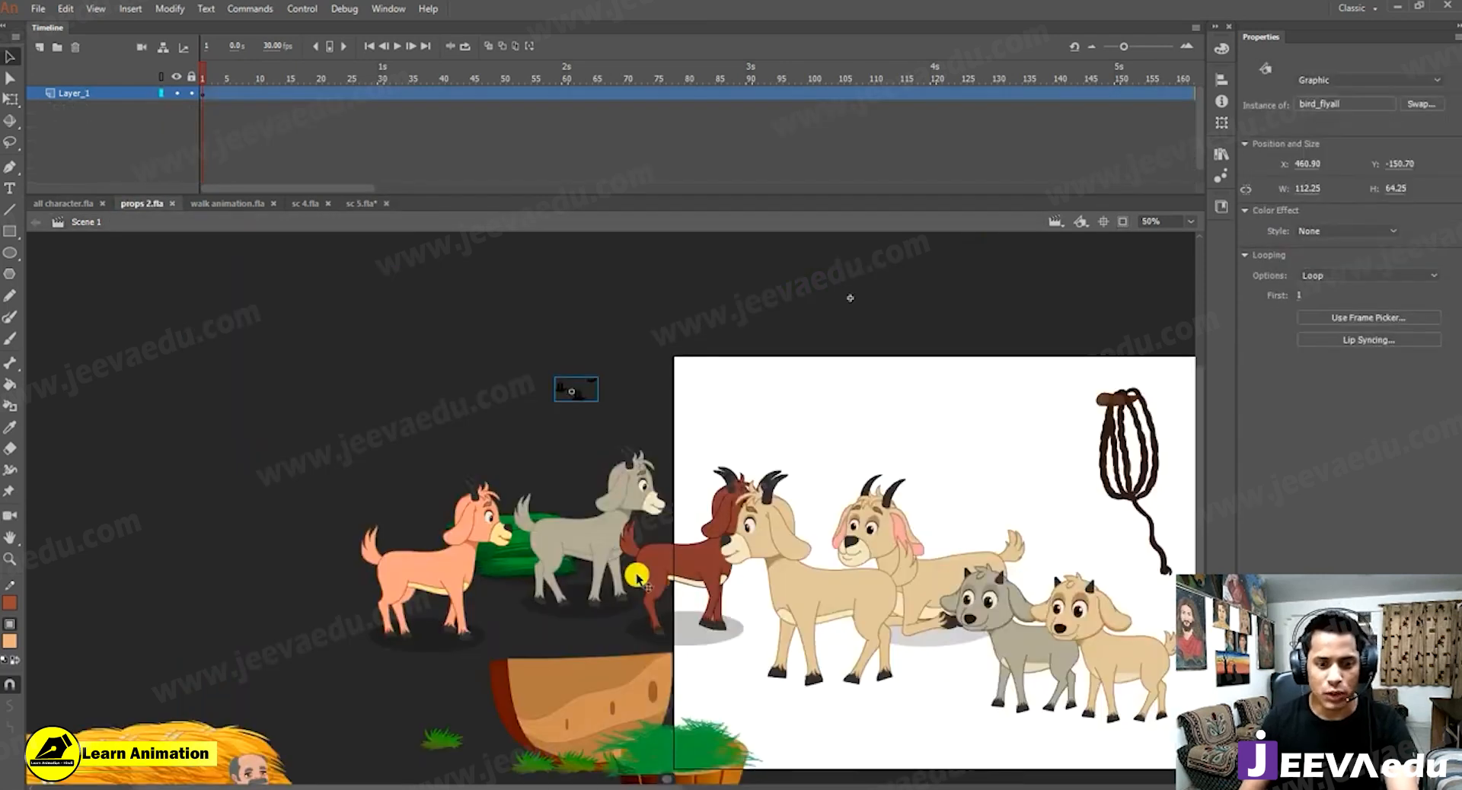
ctrl+alt+click(677, 579)
drag(733, 584, 724, 561)
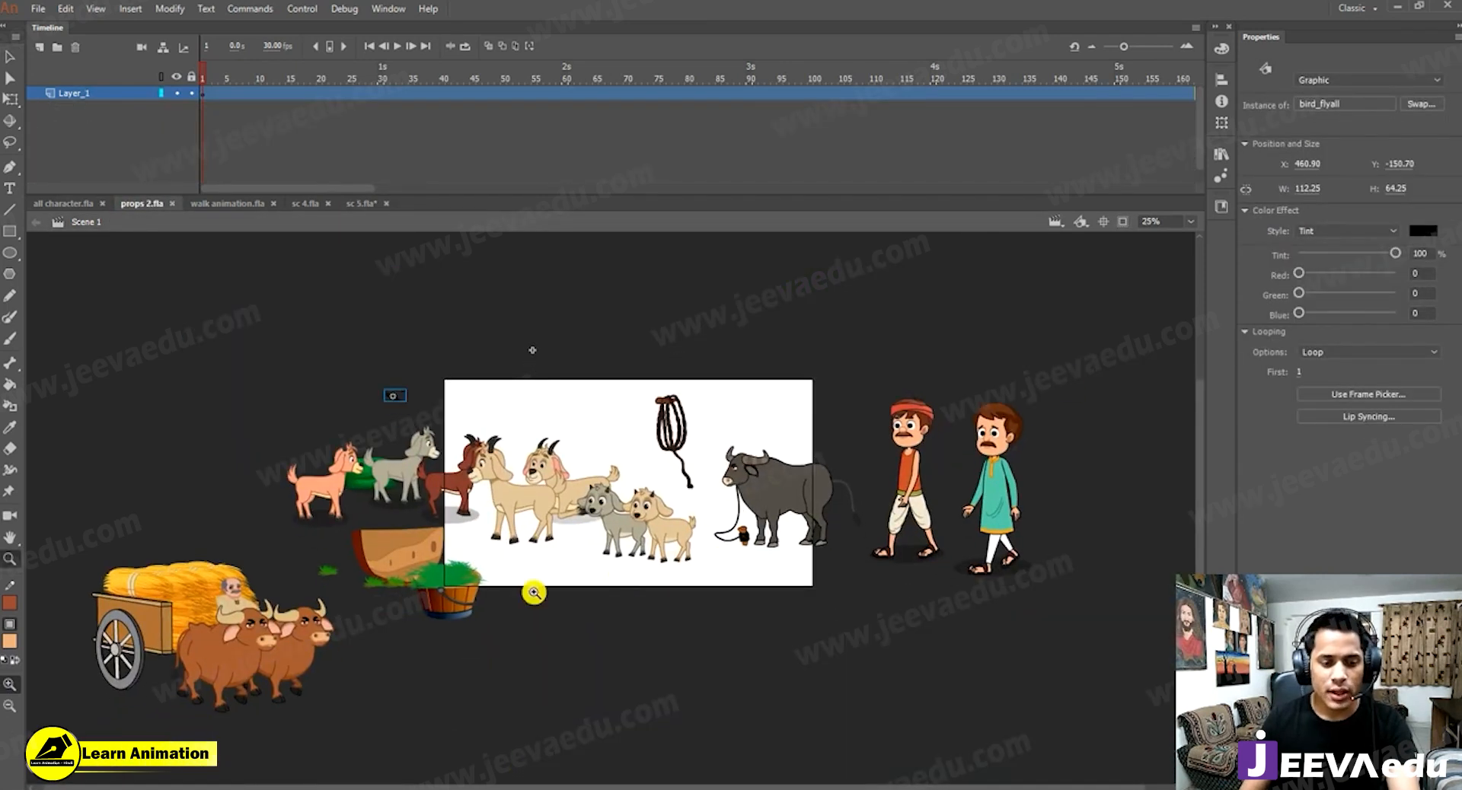
click(824, 492)
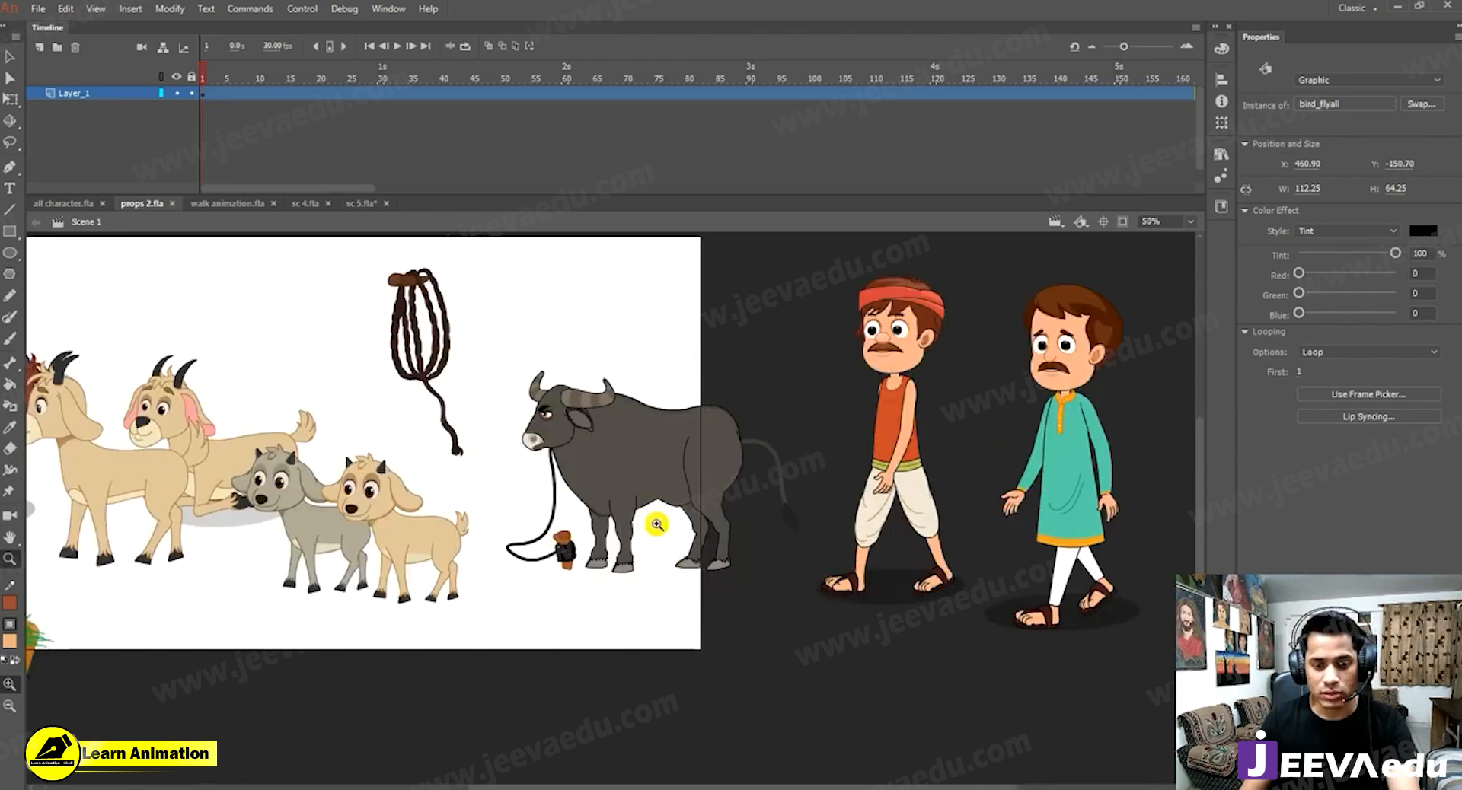
key(v)
click(602, 503)
drag(627, 531, 567, 532)
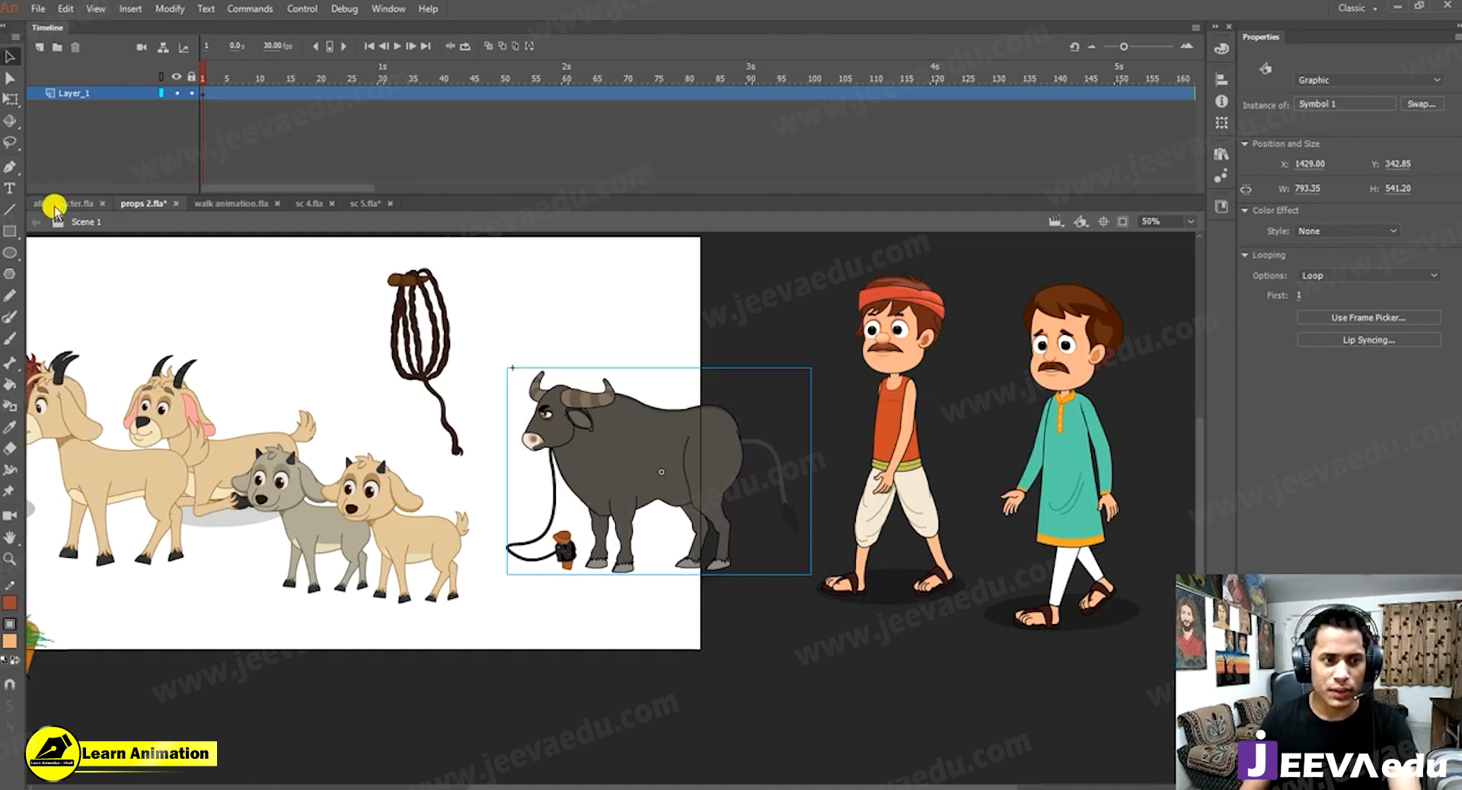
Close the sc 4.fla document and return to the village scene in sc 5.fla.
click(358, 203)
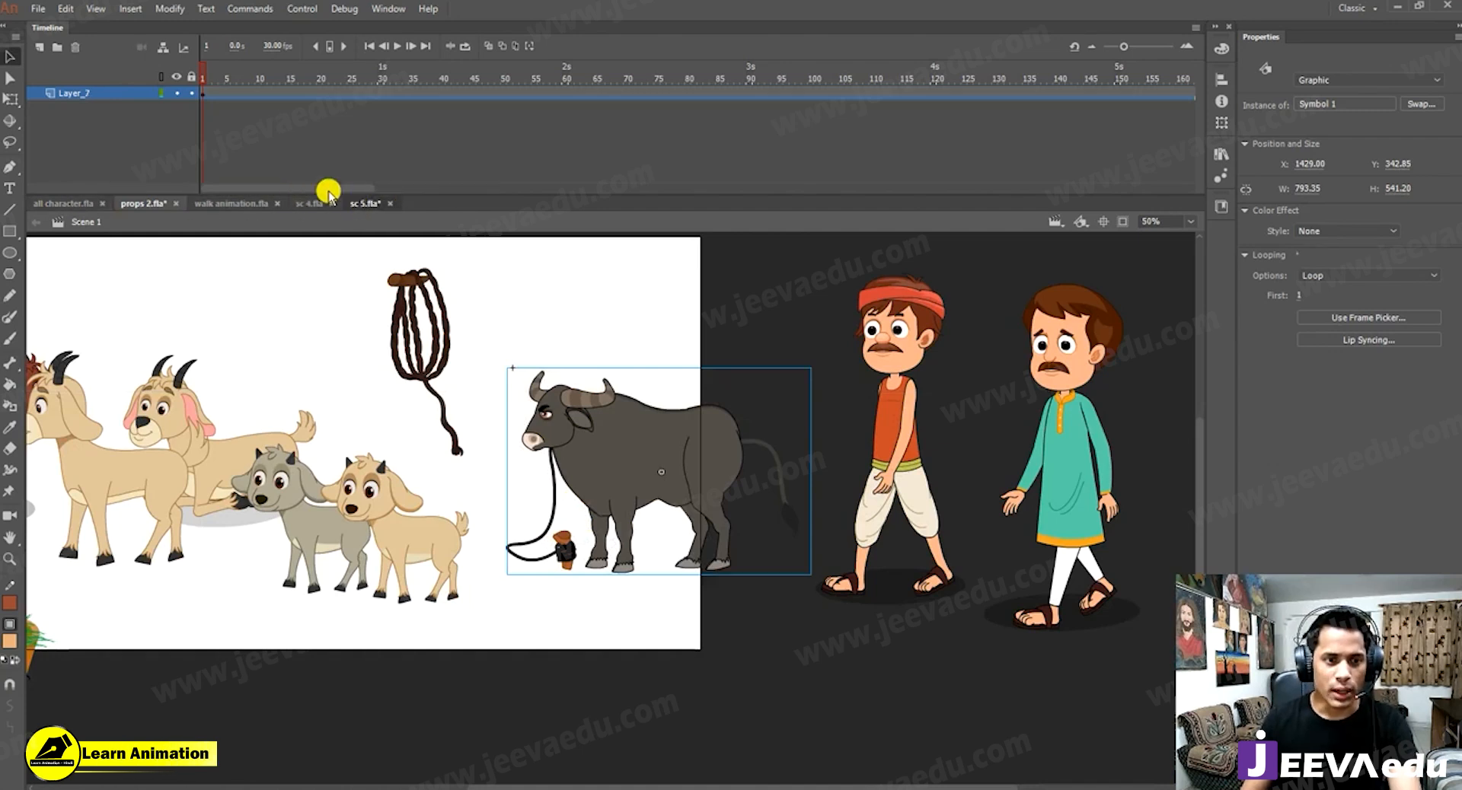
click(328, 204)
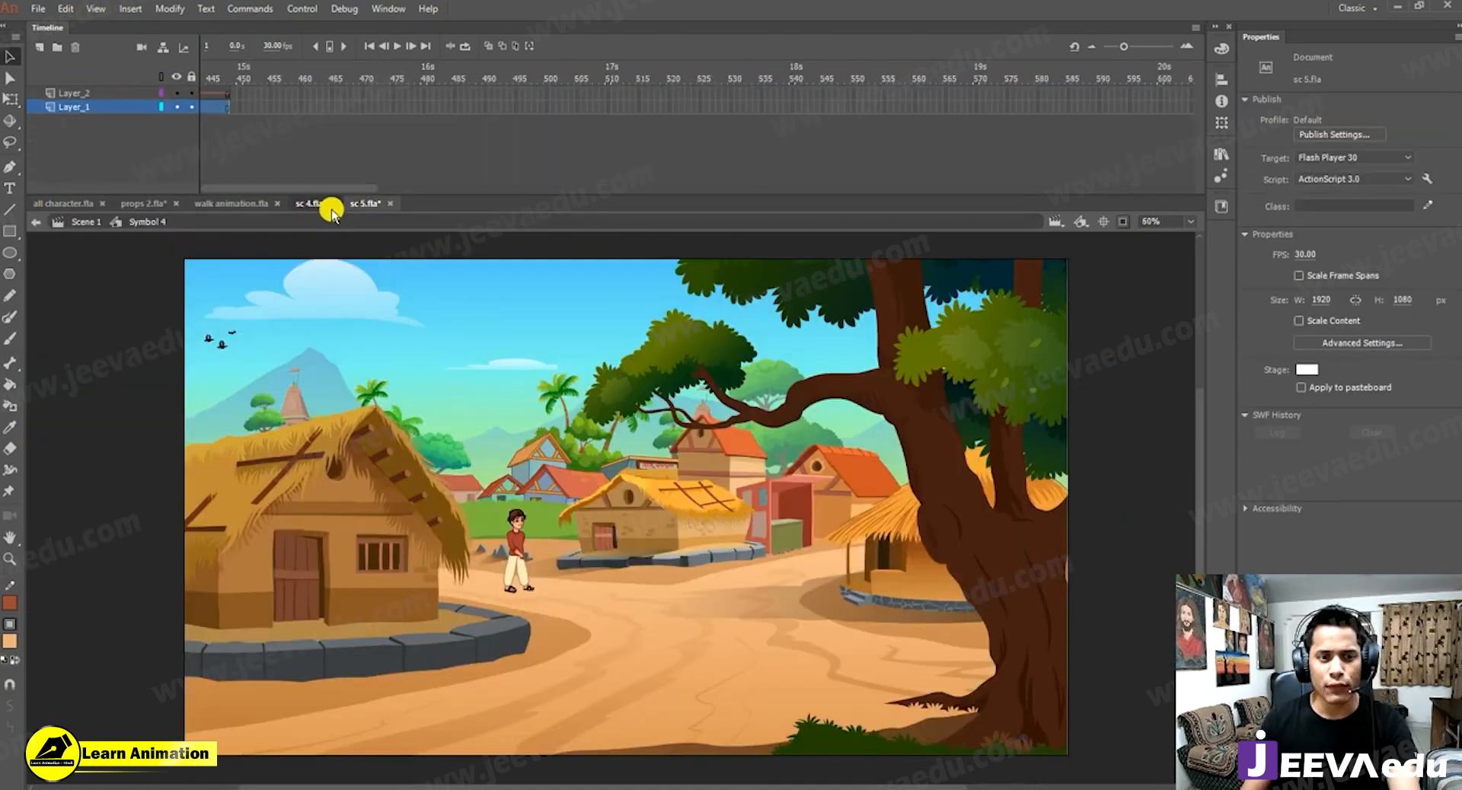
click(364, 203)
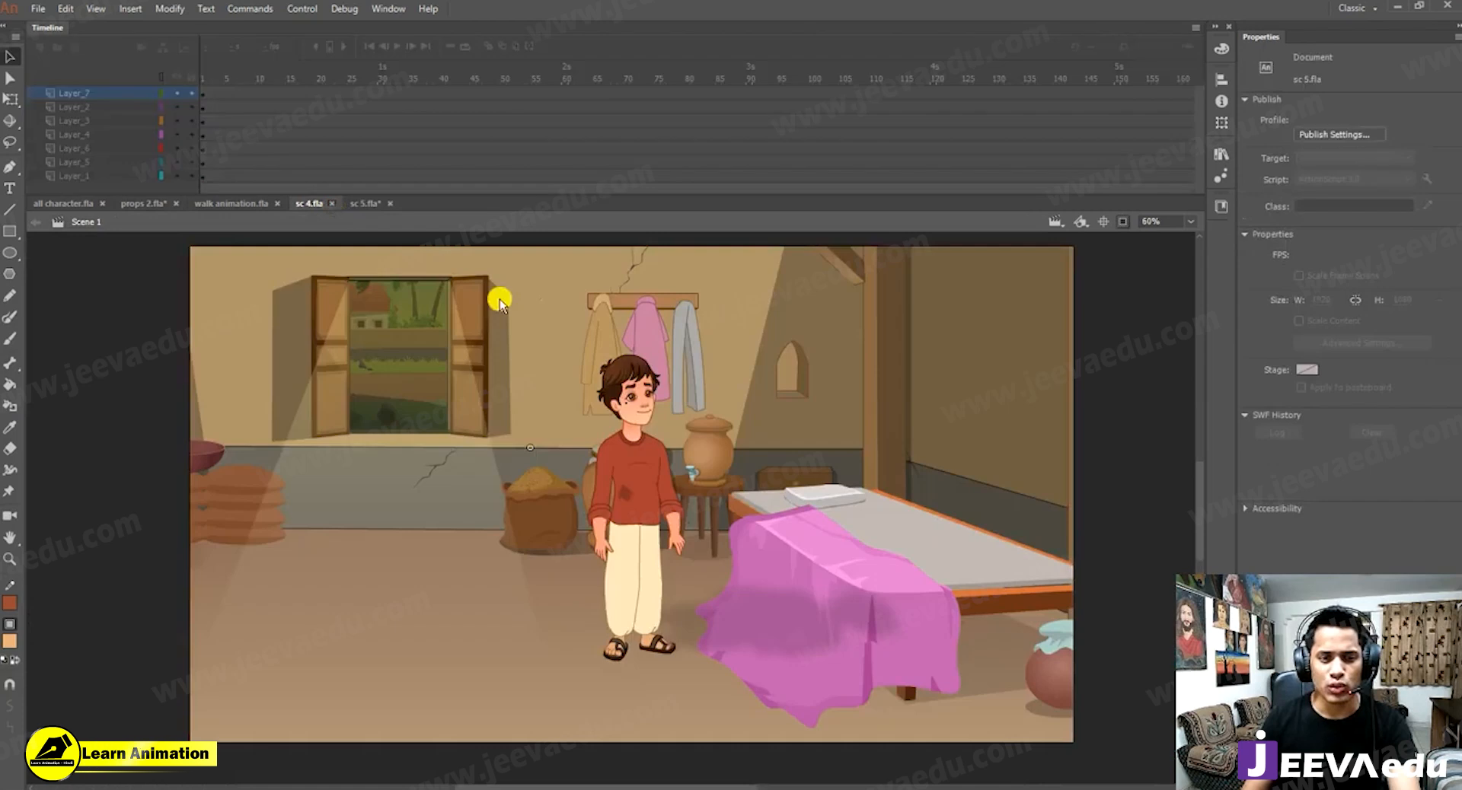
key(z)
alt+click(554, 545)
drag(588, 537, 519, 537)
click(537, 489)
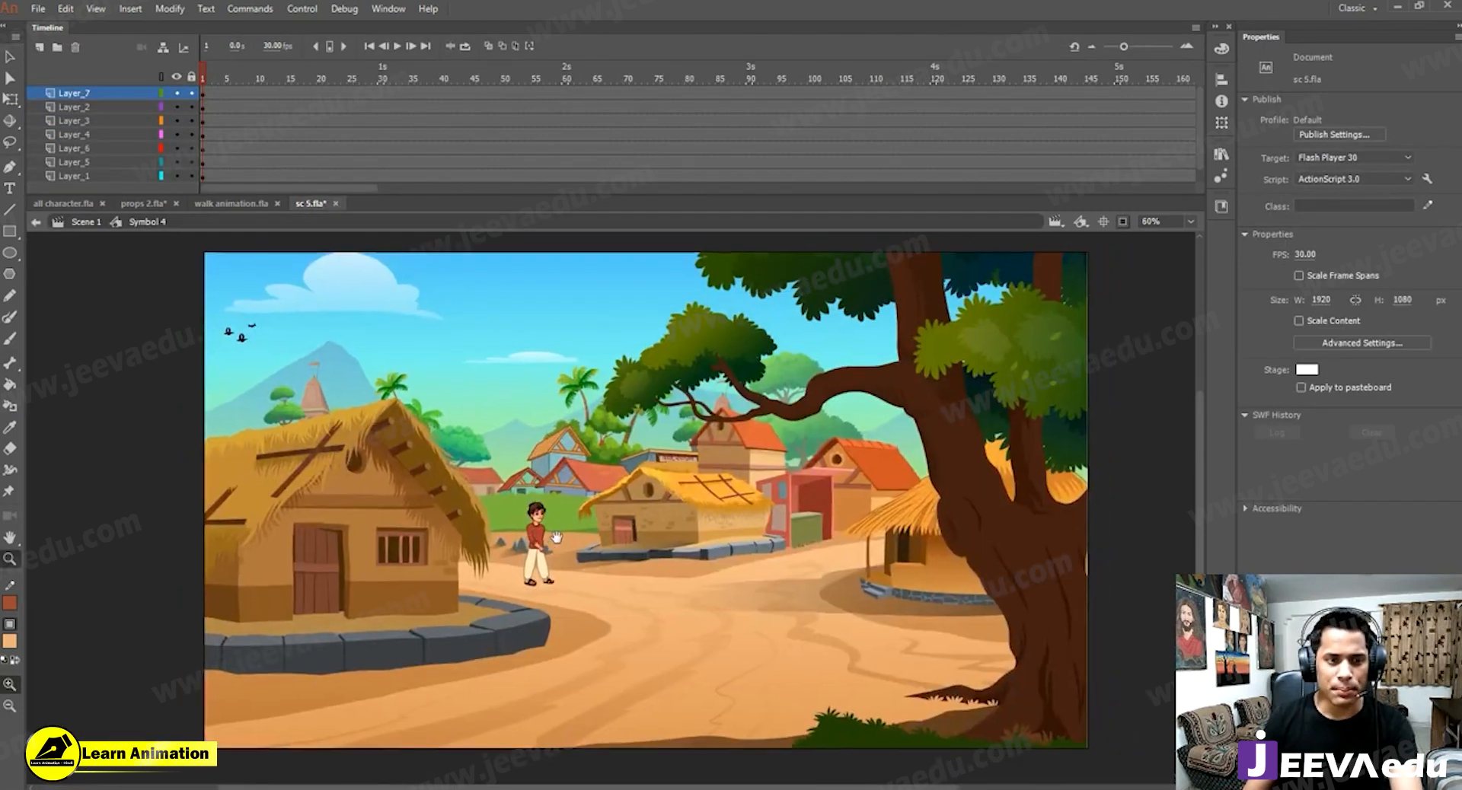
Hide all layers and paste the buffalo onto a new layer above them, putting duplicate library items into a folder.
key(v)
click(176, 77)
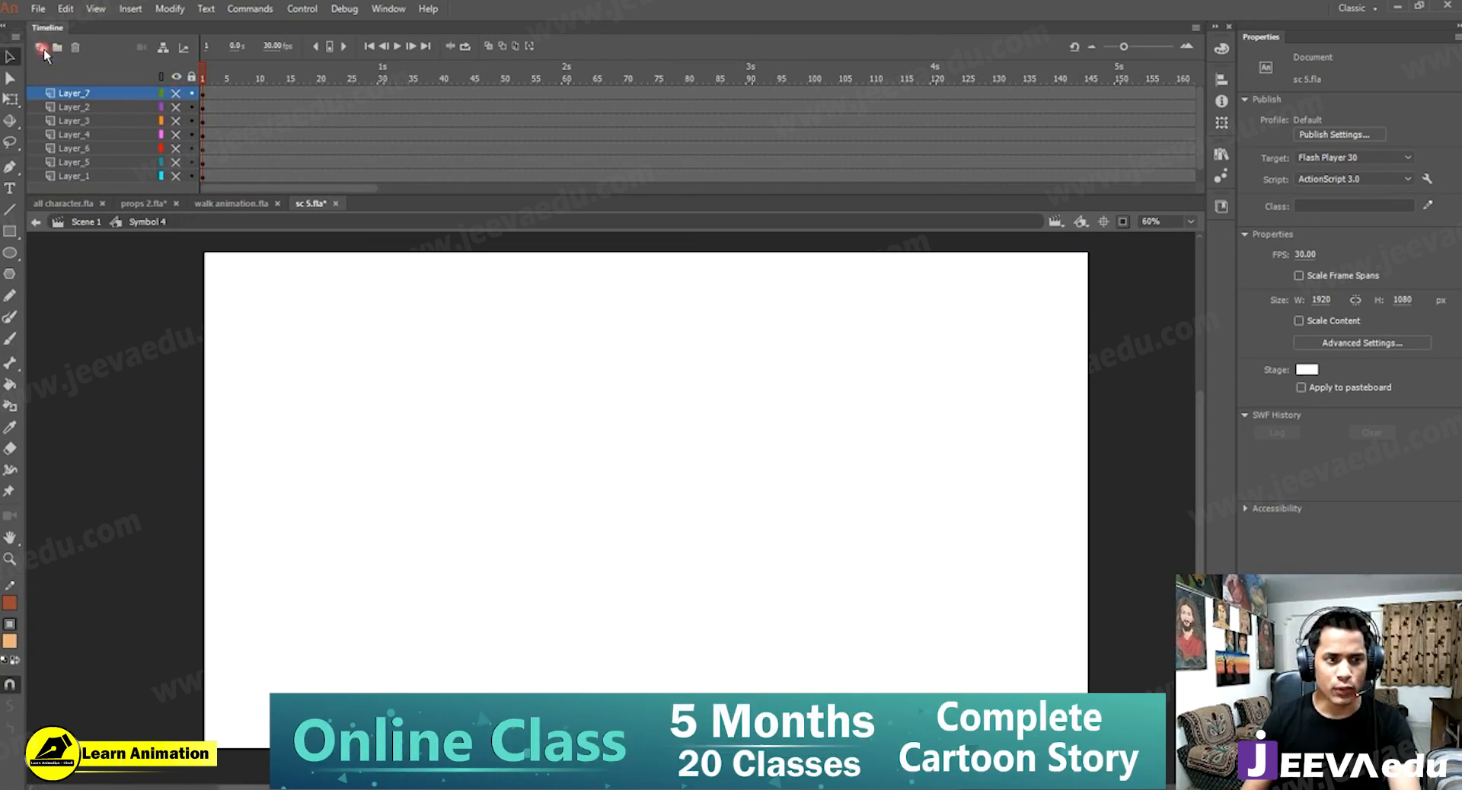
click(41, 48)
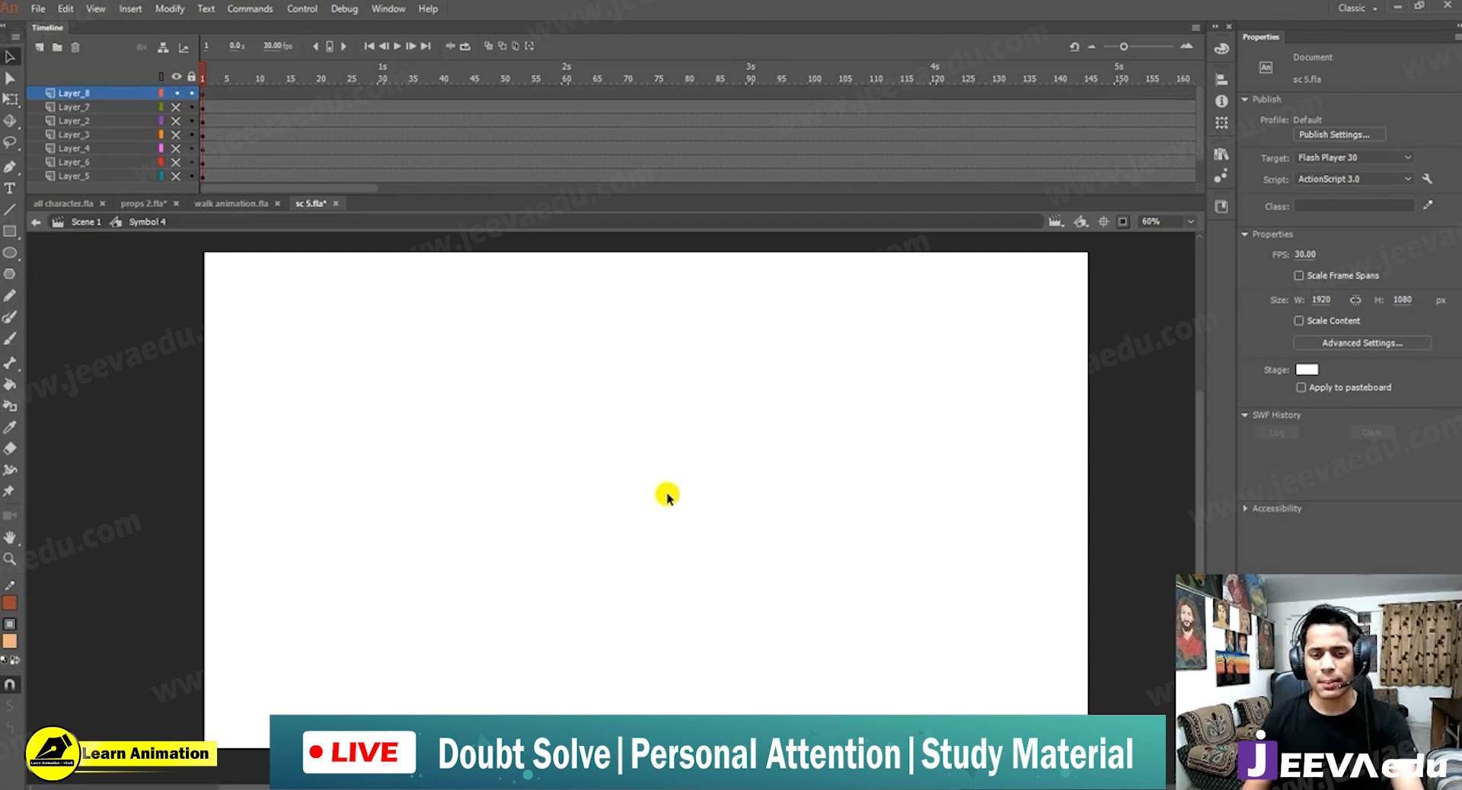
key(ctrl+v)
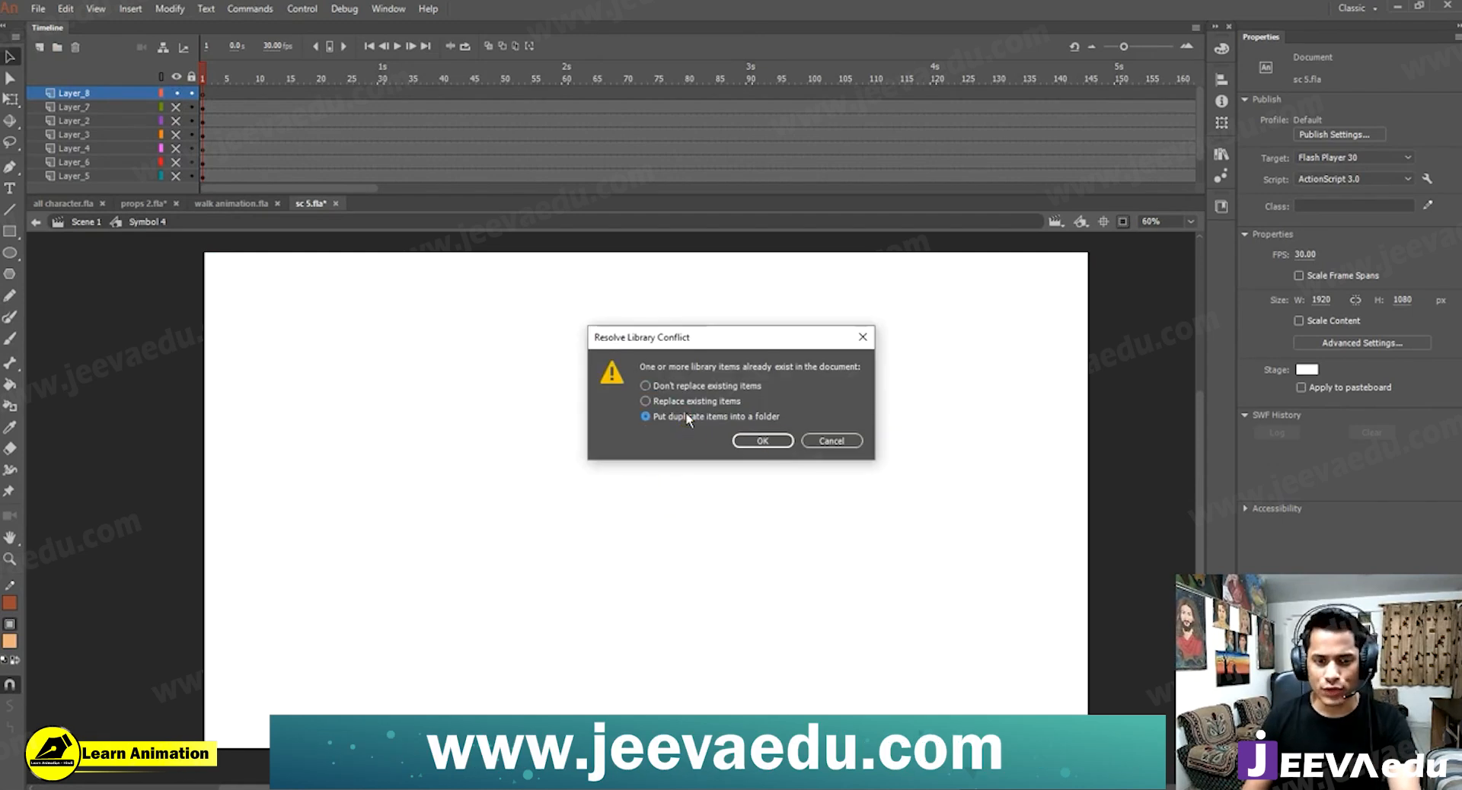
click(765, 443)
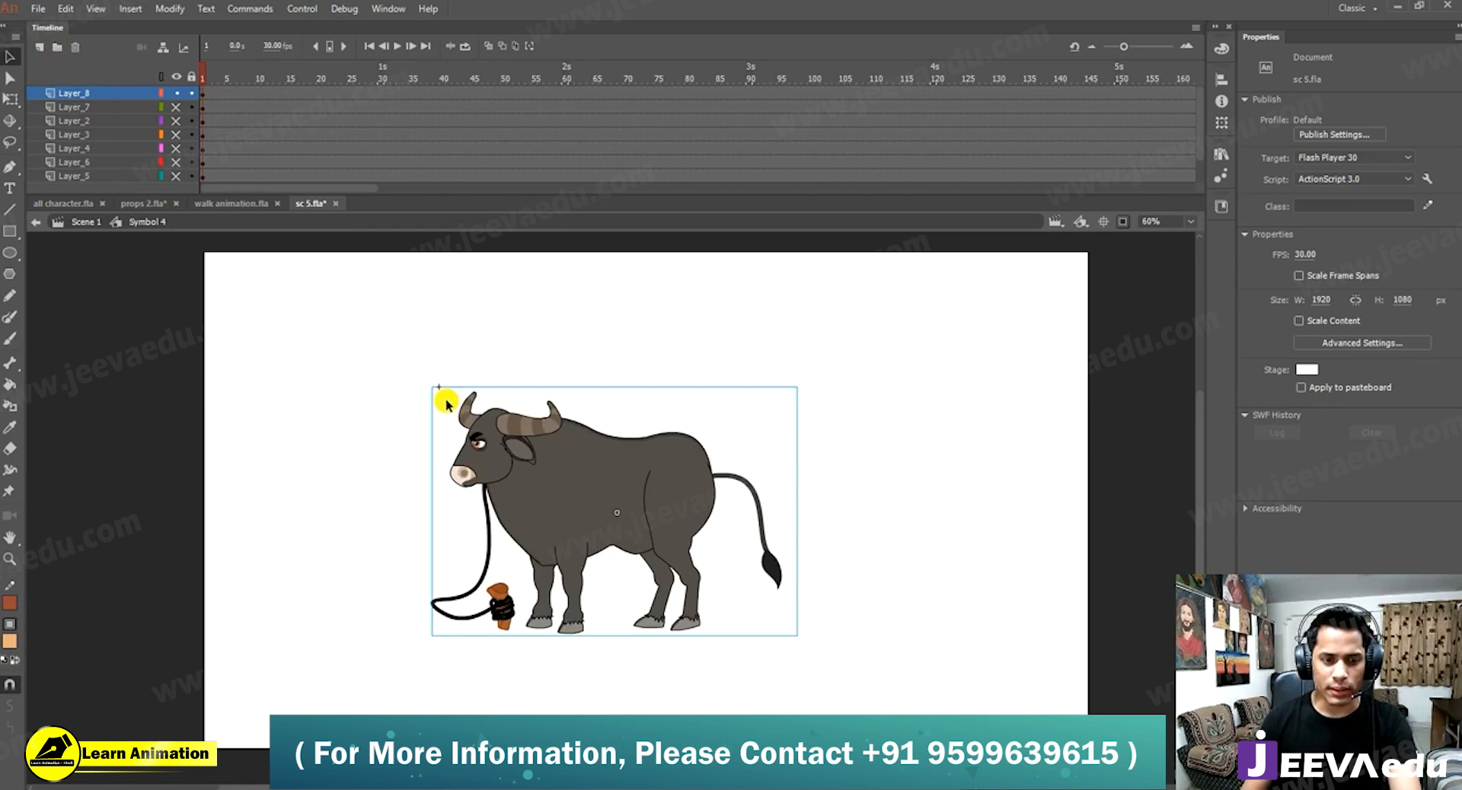
Shrink the buffalo to about 521 px wide, move it beside the large tree and show all layers.
key(q)
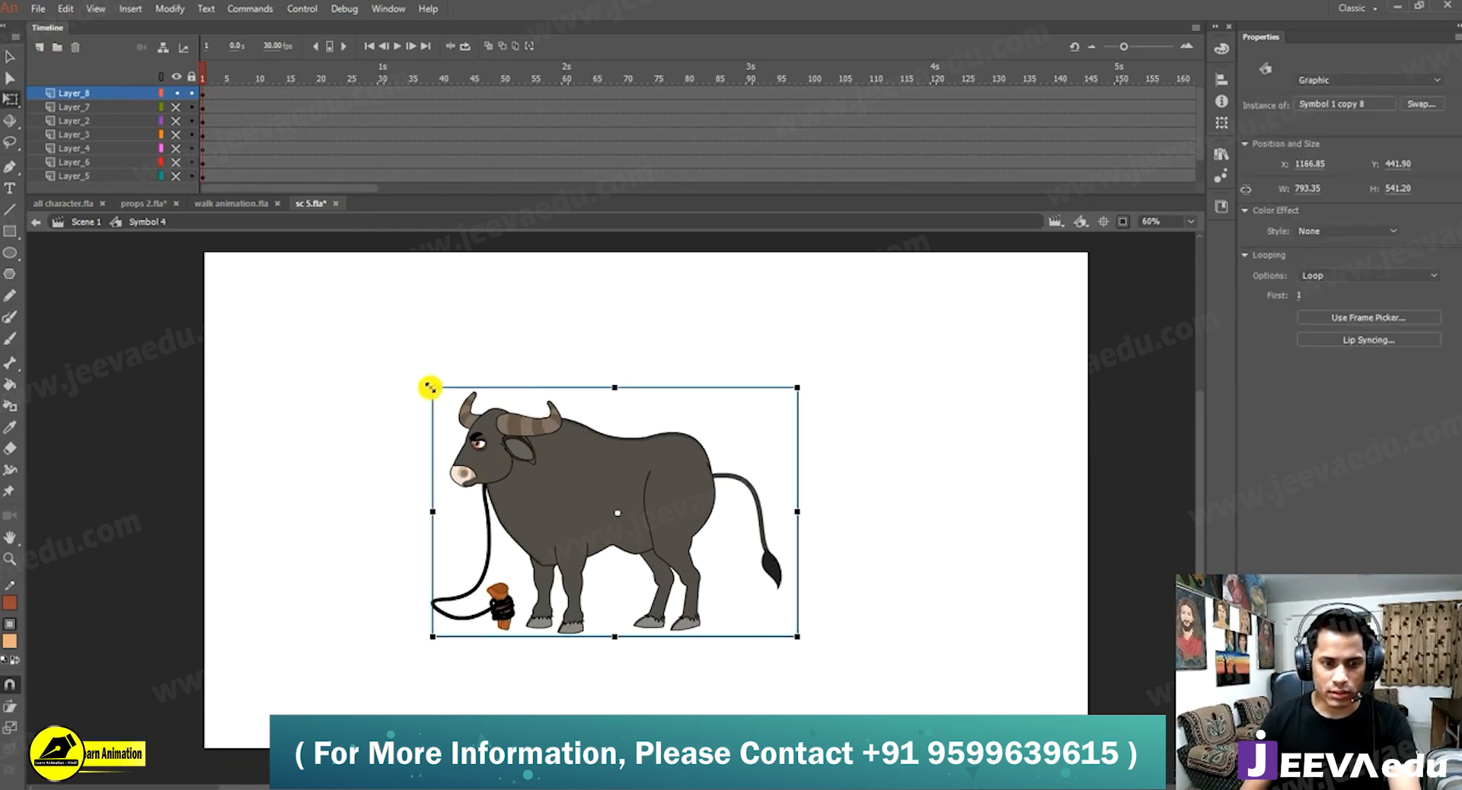
drag(432, 387, 495, 427)
drag(565, 501, 853, 523)
click(153, 99)
click(177, 108)
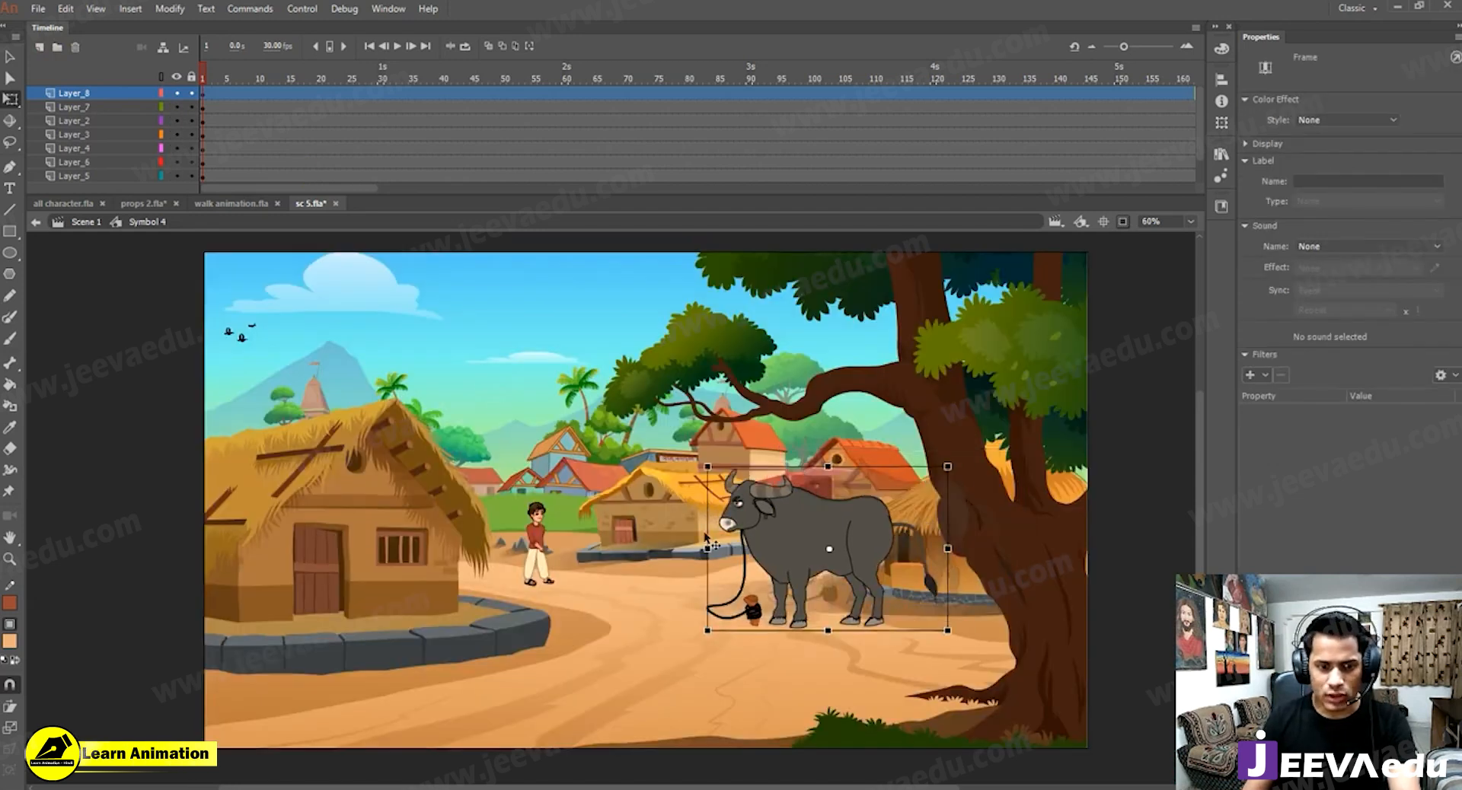
Move the buffalo in front of the middle straw-roofed hut and scale it down to about 197 px wide.
drag(825, 504, 327, 607)
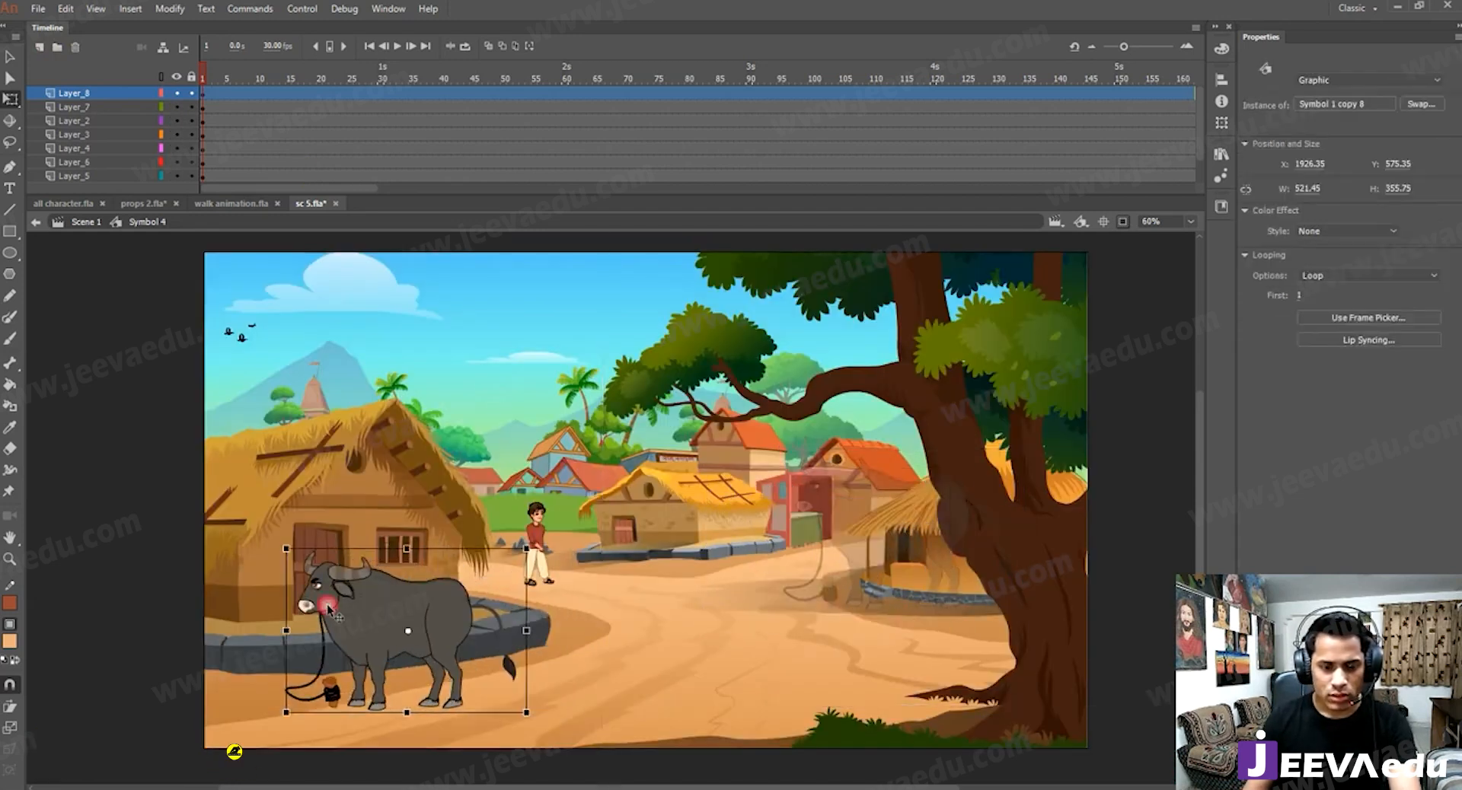
drag(526, 548, 487, 578)
drag(440, 628, 773, 527)
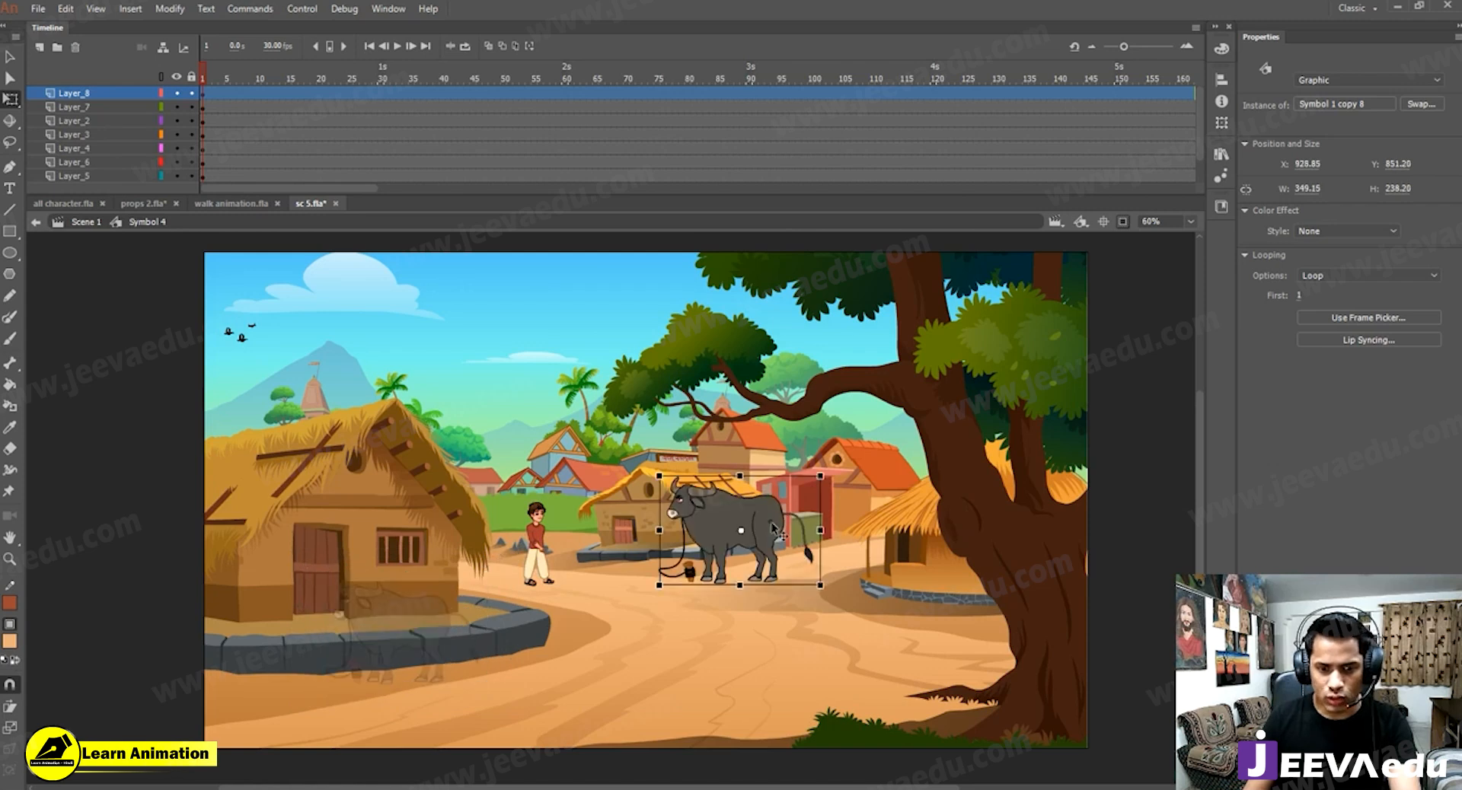
click(767, 523)
click(824, 473)
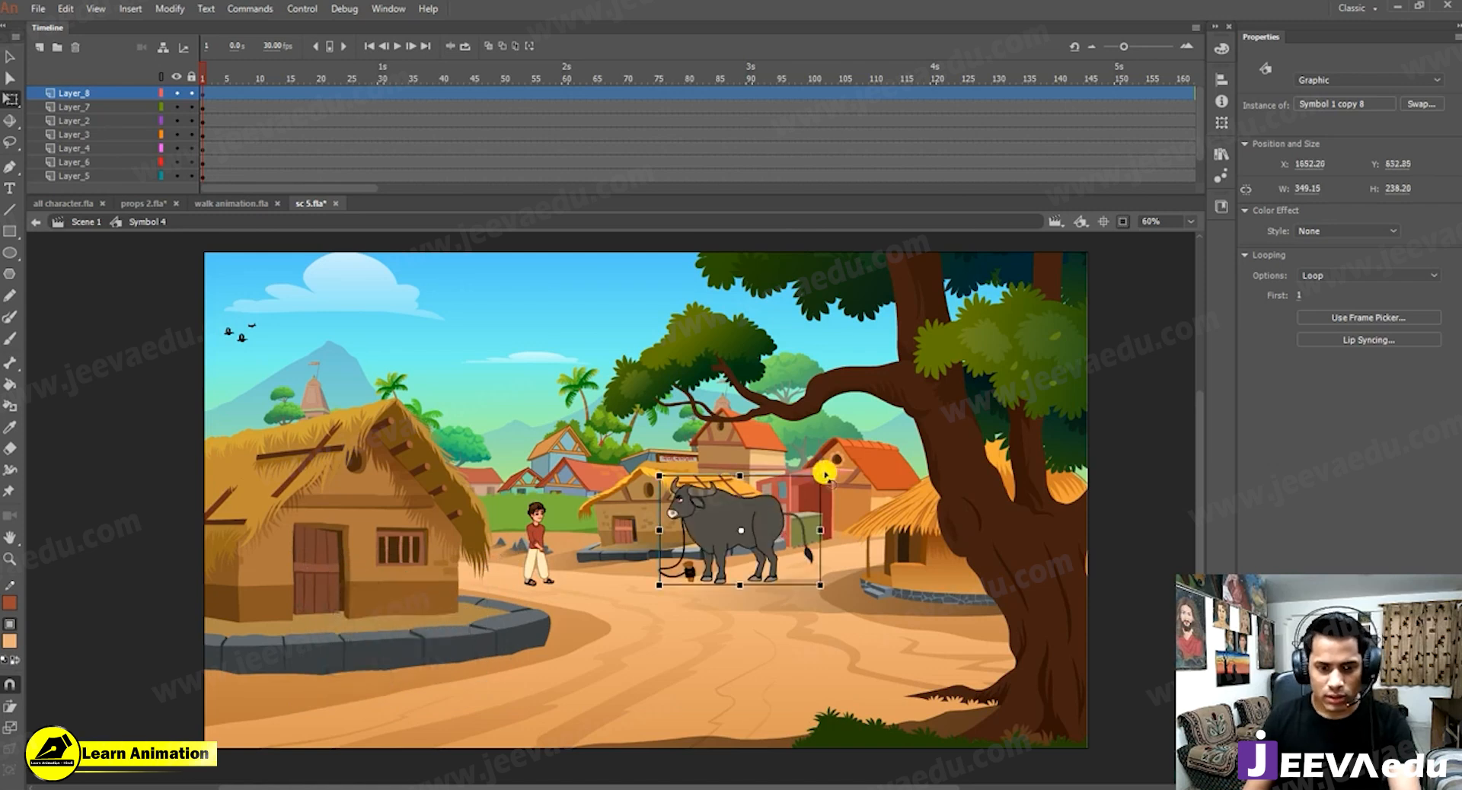
drag(797, 486, 783, 494)
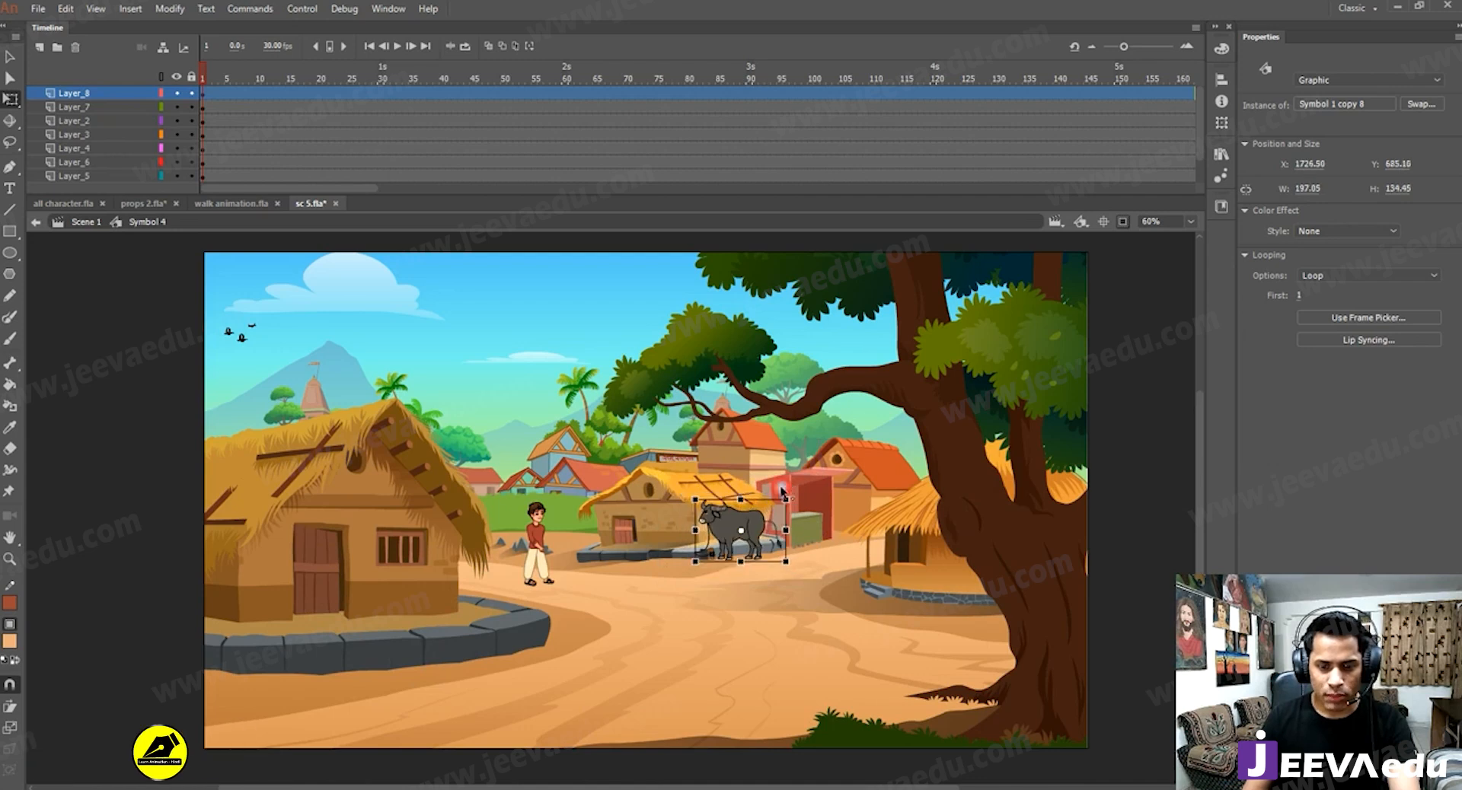
Move the buffalo down onto the ground in front of the middle hut's stone ledge, at about Y 725.
key(z)
click(715, 557)
key(v)
click(677, 485)
drag(673, 458, 670, 494)
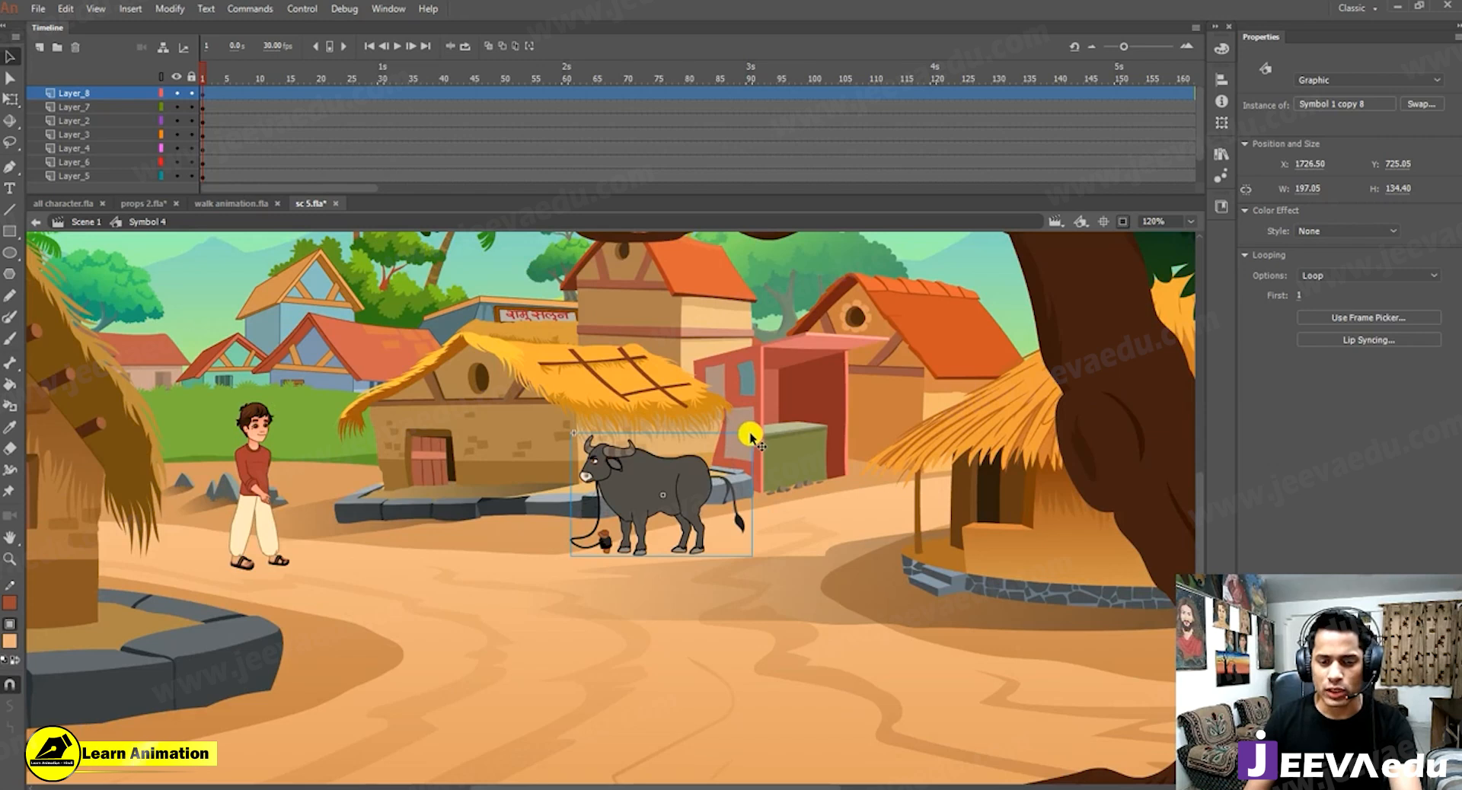
key(q)
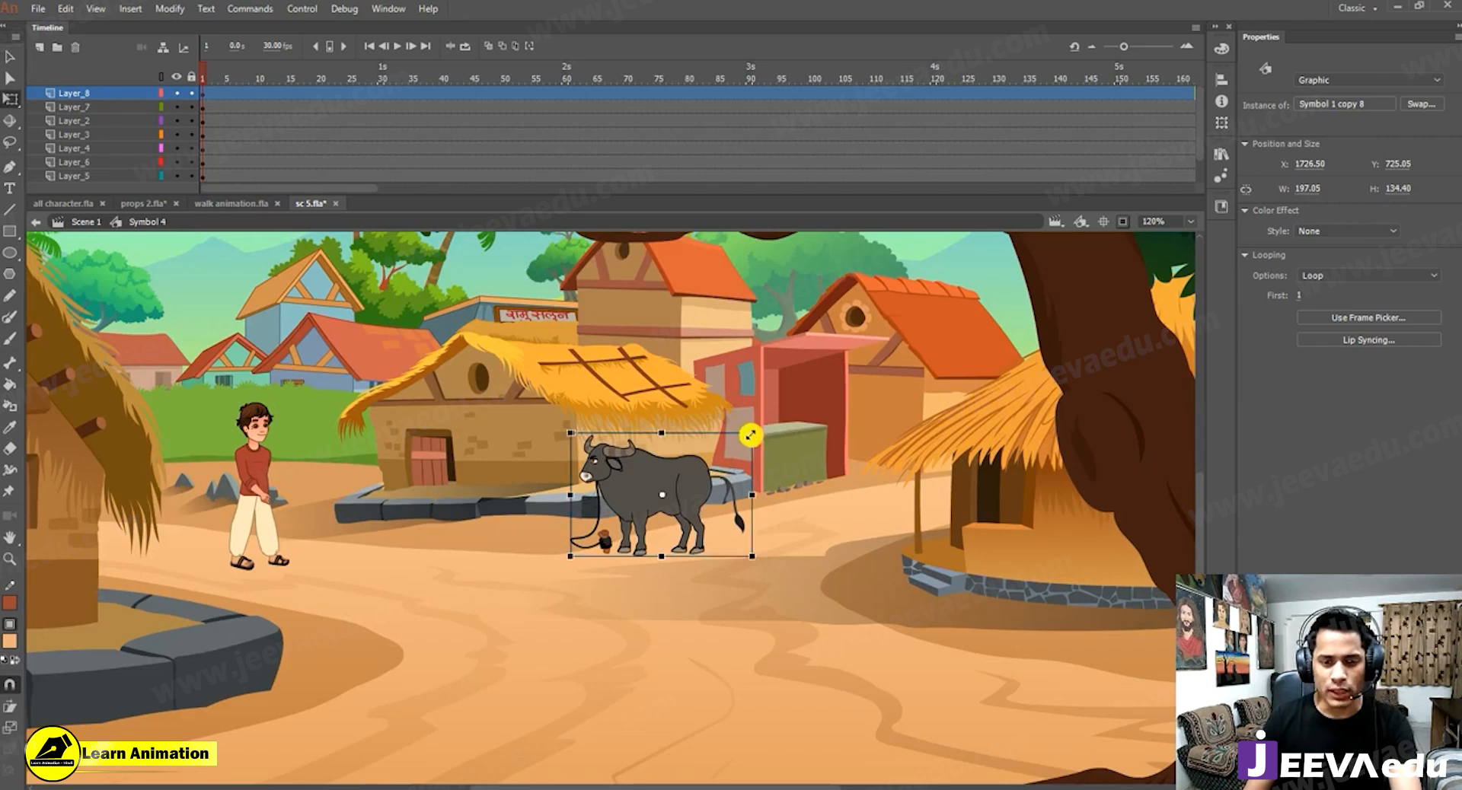
drag(730, 442, 712, 462)
key(ctrl+z)
Inspect the buffalo up close and shift it slightly left to about X 1703.
click(646, 512)
key(z)
click(632, 503)
click(617, 492)
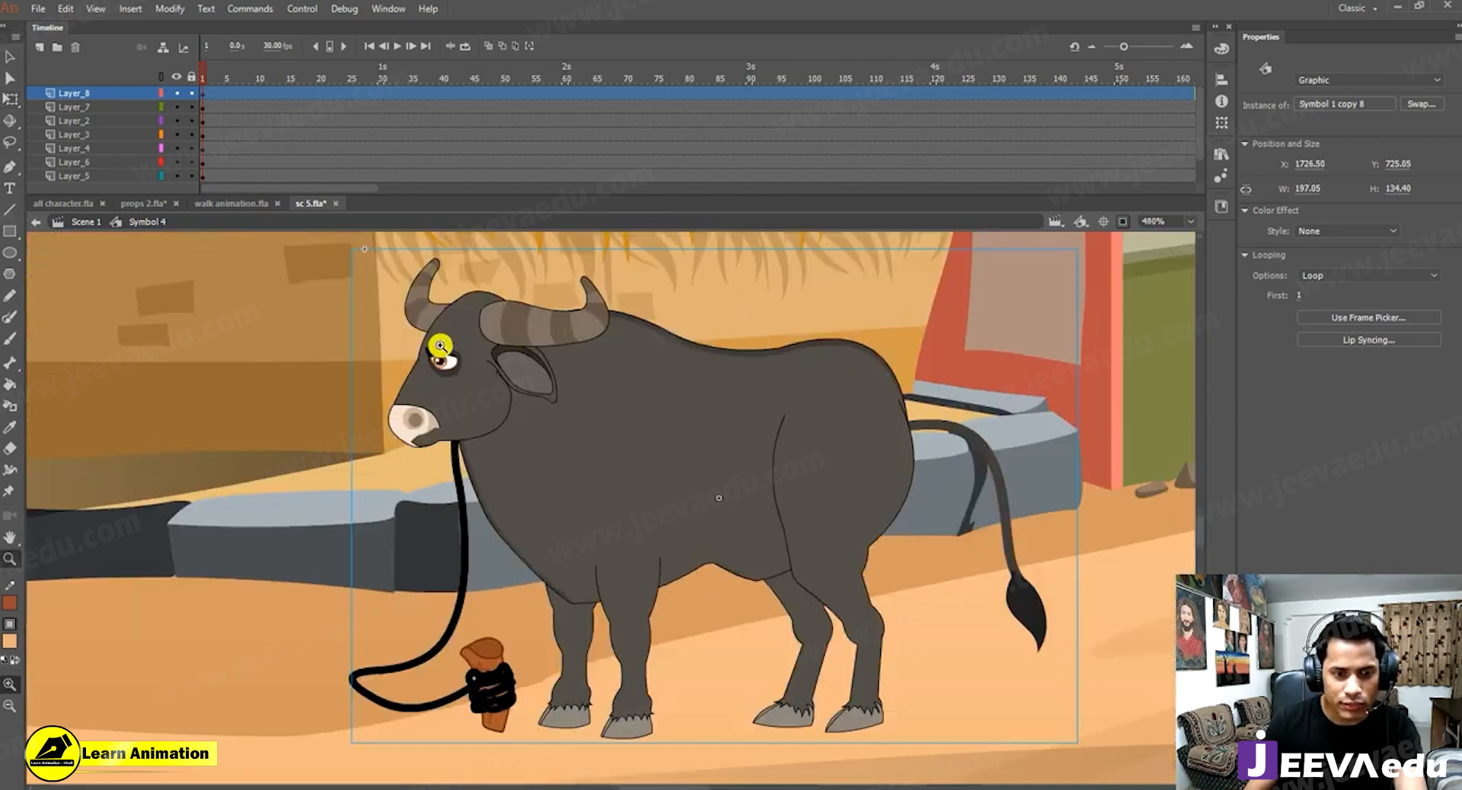
alt+click(675, 488)
alt+click(662, 489)
key(v)
drag(661, 472, 642, 478)
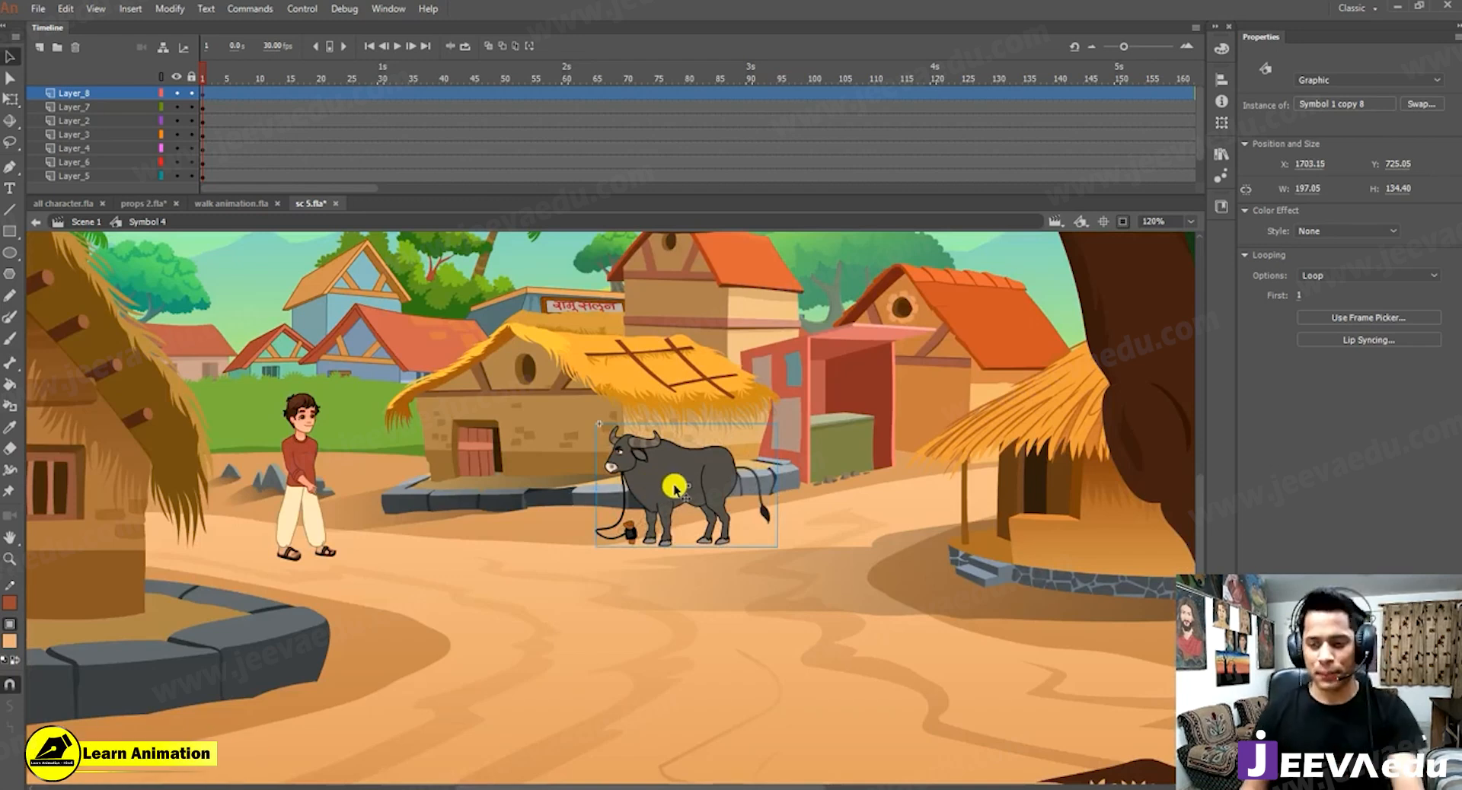
drag(661, 510, 652, 509)
key(ctrl+z)
key(ctrl+z)
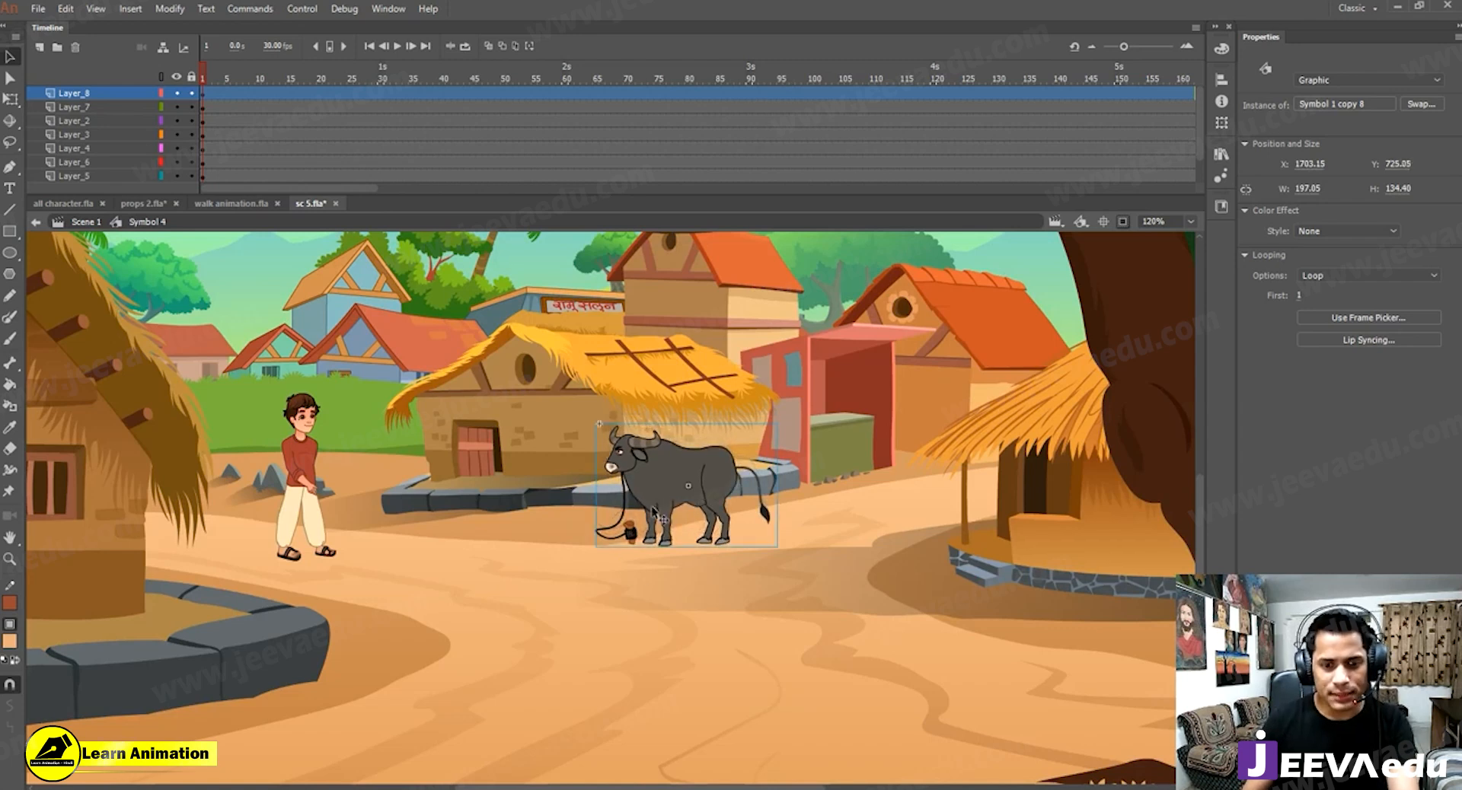
Scale the buffalo down to about 178 px wide, nudge it left to about X 1701 and preview the animation.
key(z)
alt+click(631, 568)
key(Return)
click(646, 488)
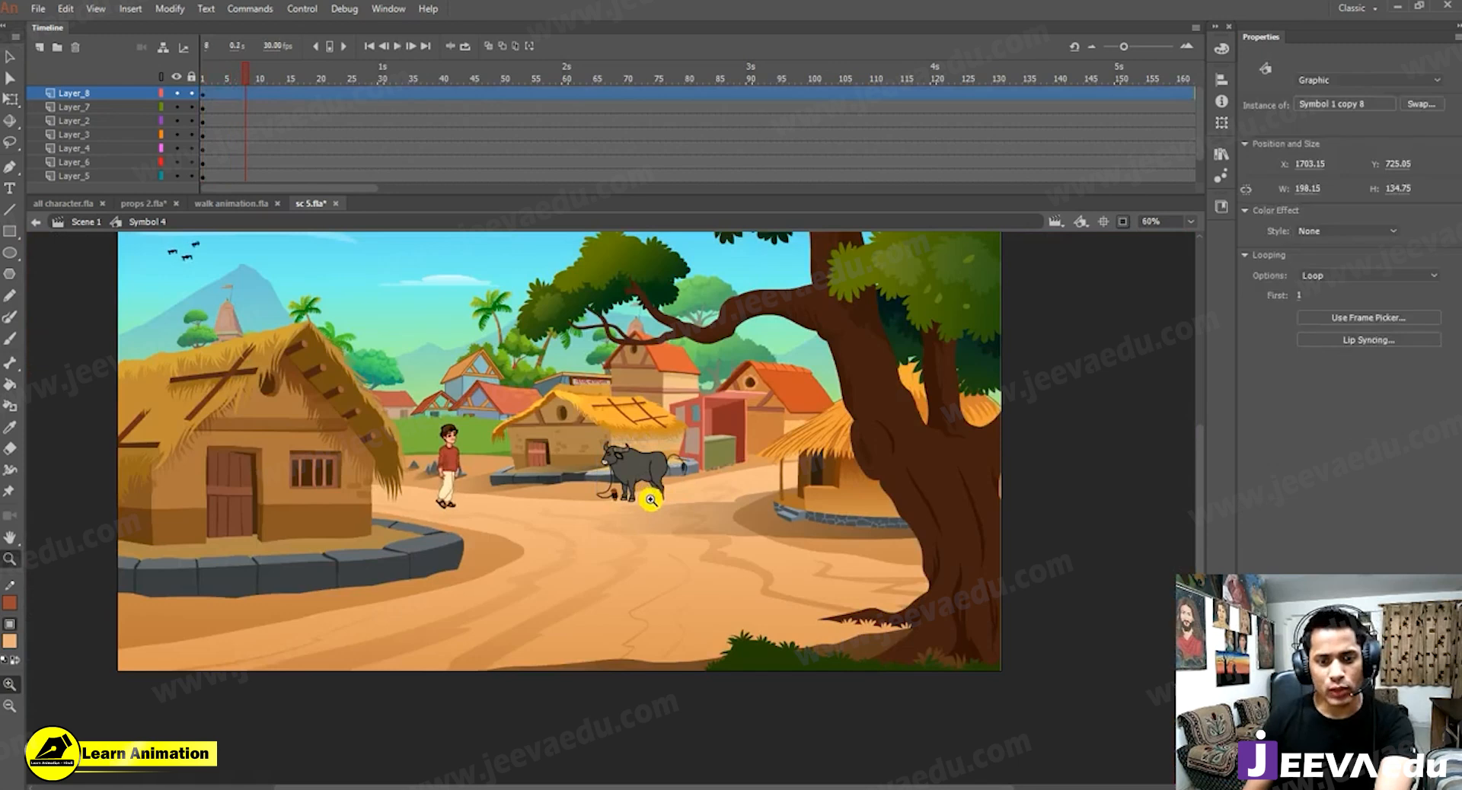
key(ctrl+alt+s)
text(95)
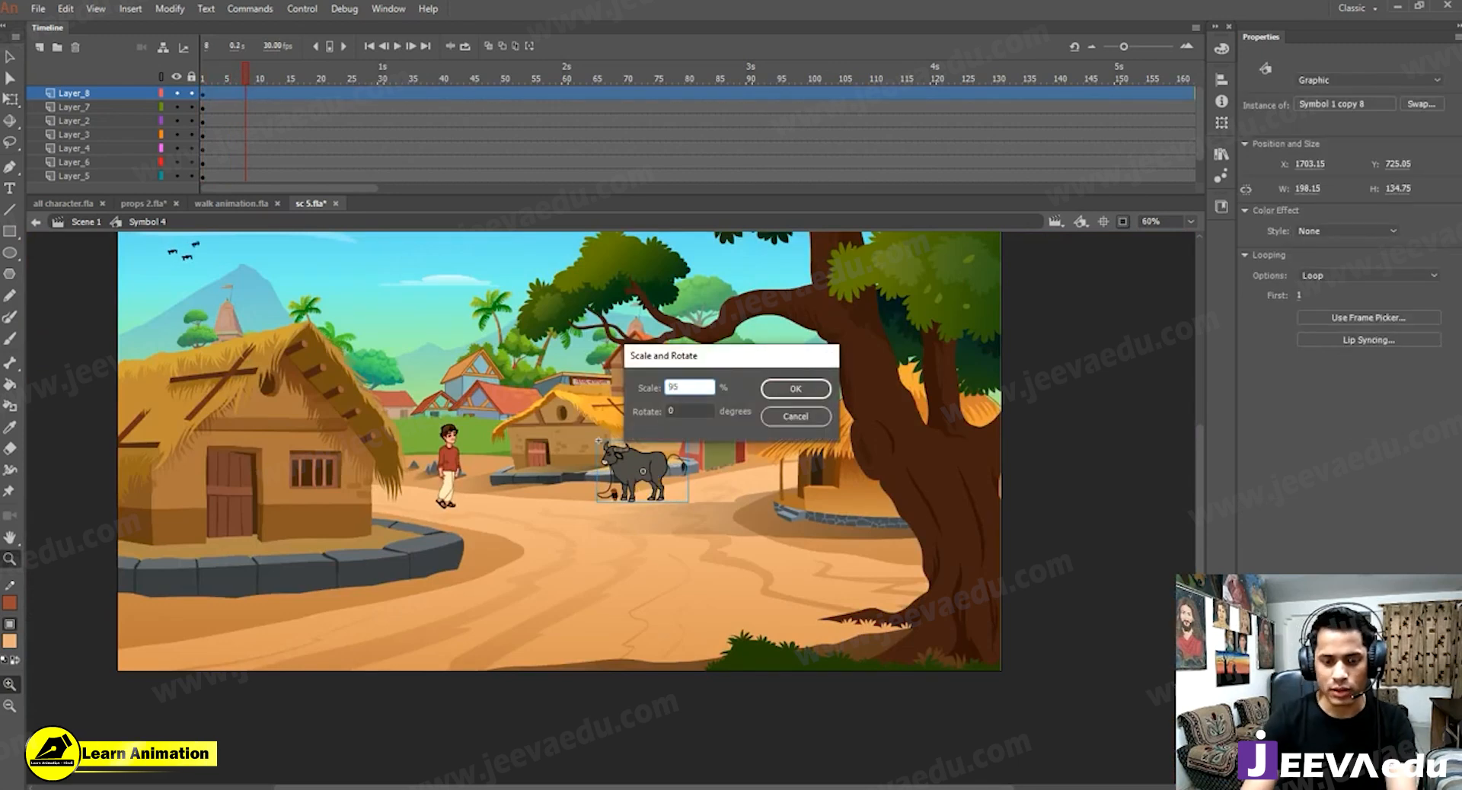
key(Return)
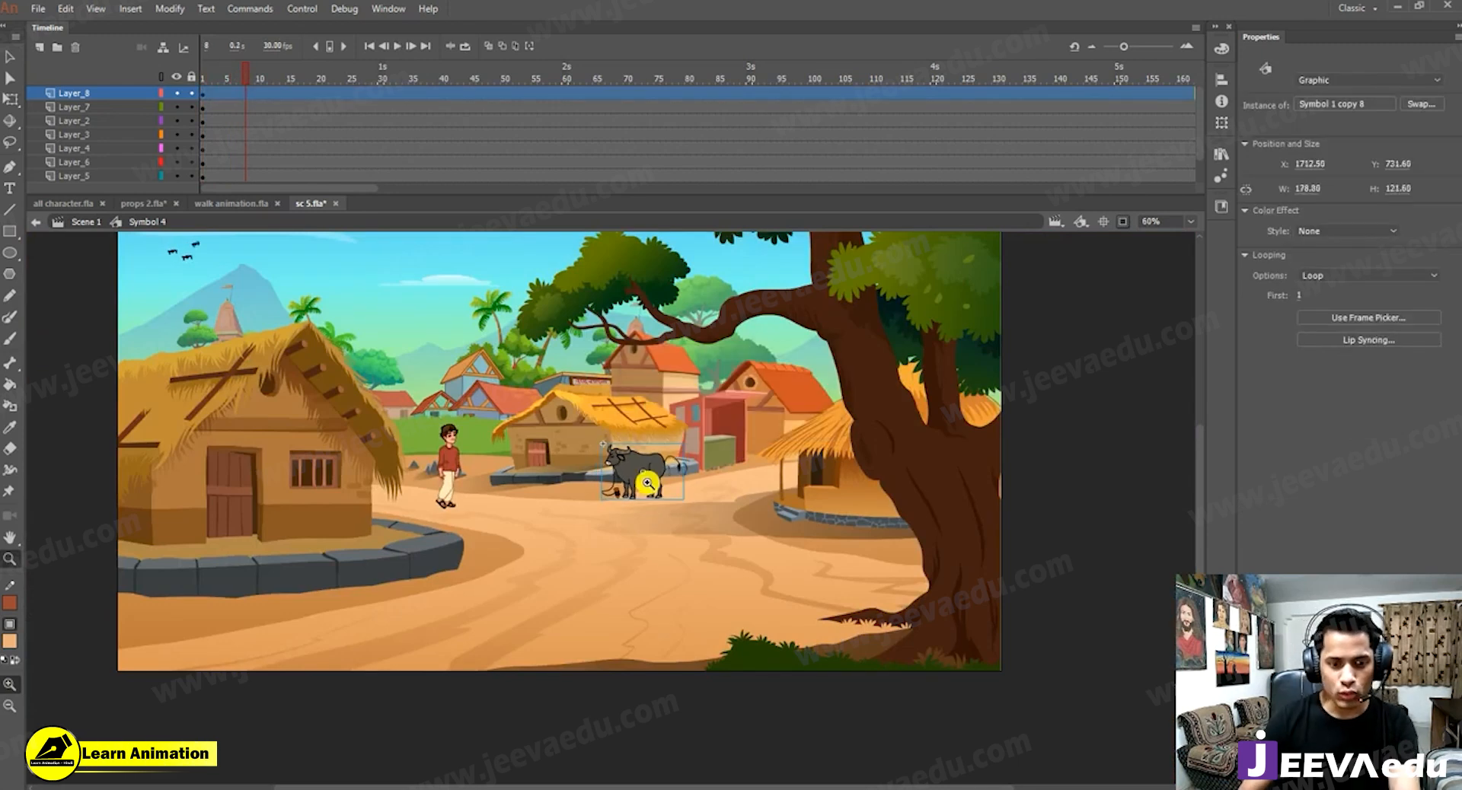
drag(638, 482, 634, 482)
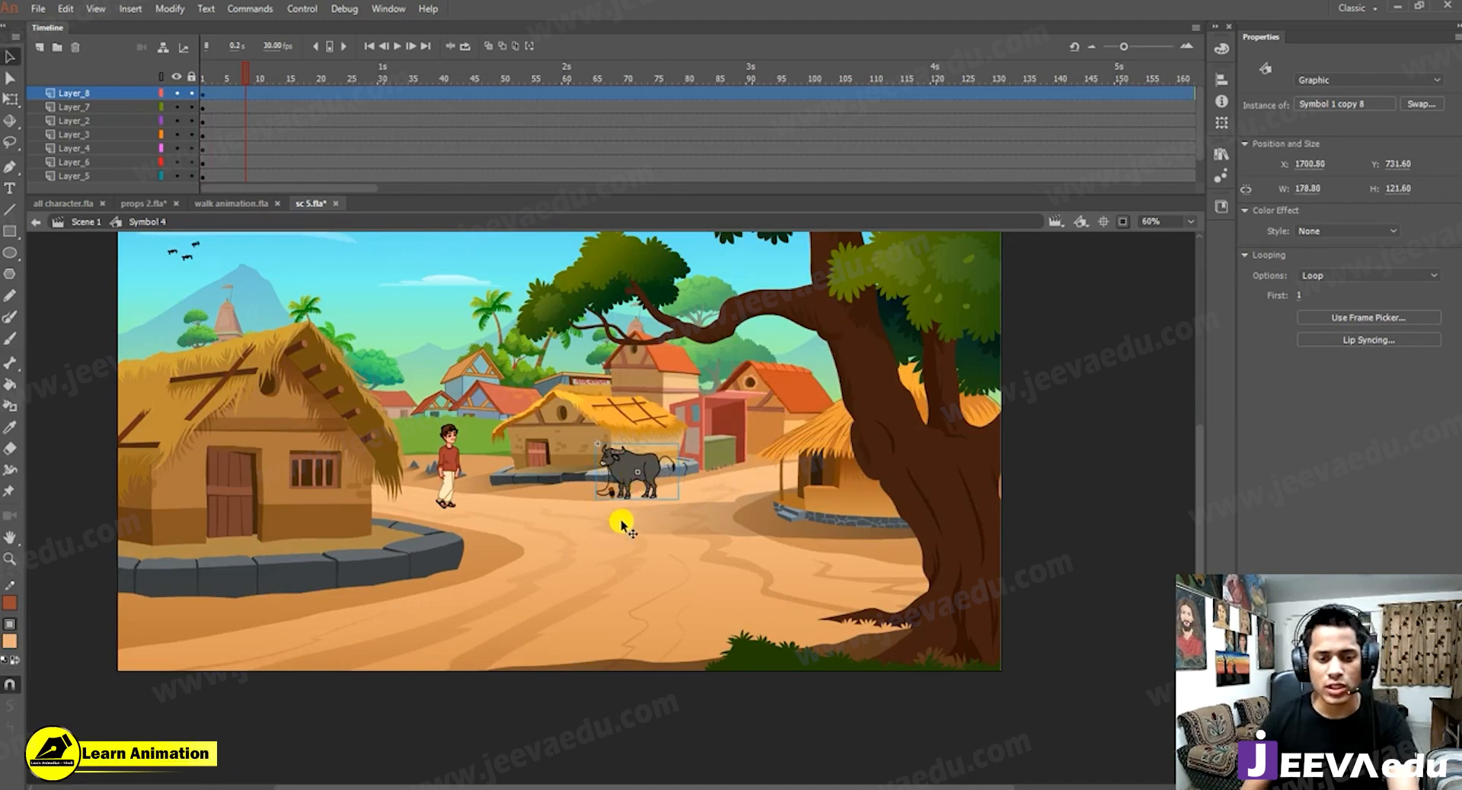
click(606, 508)
key(Return)
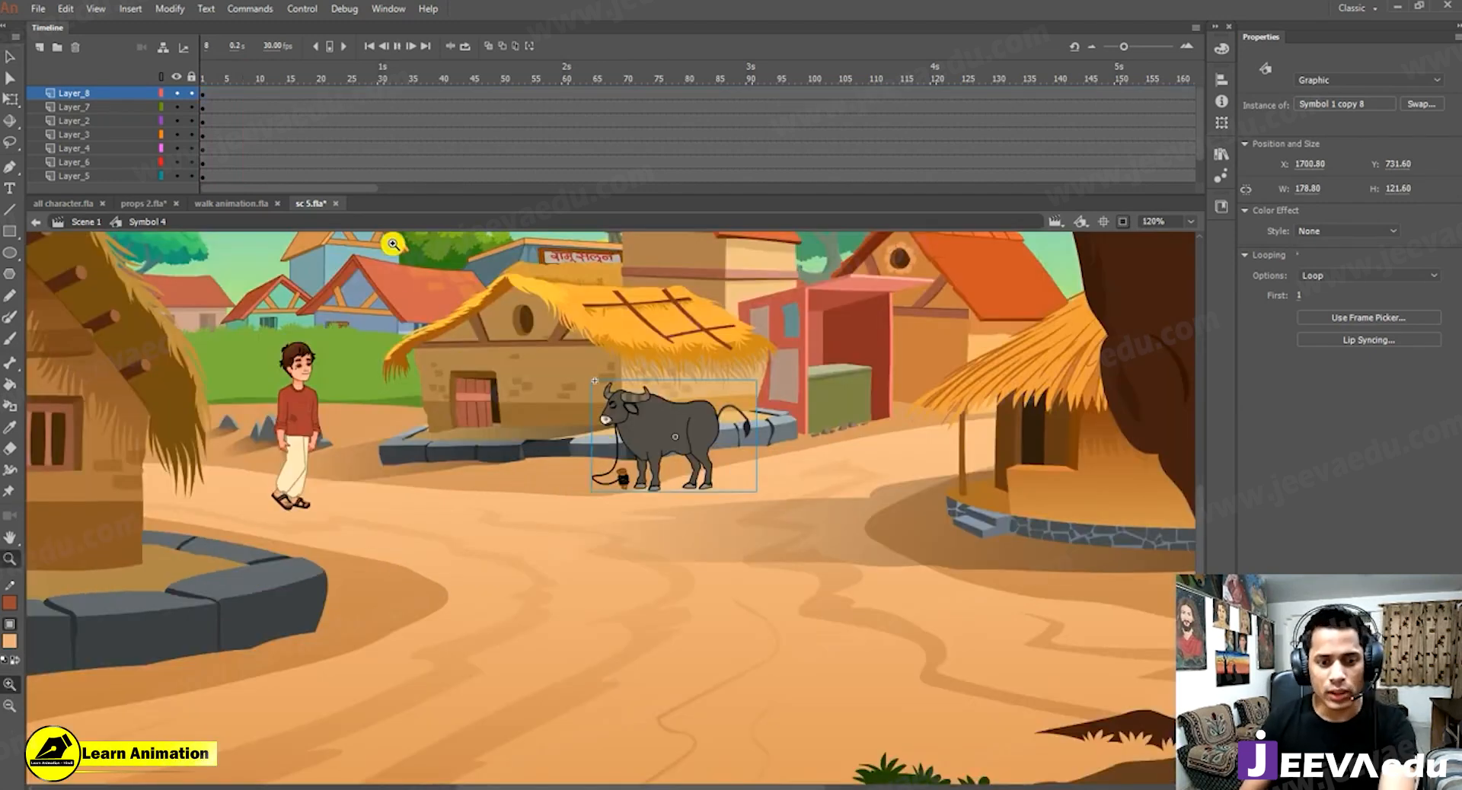
click(203, 77)
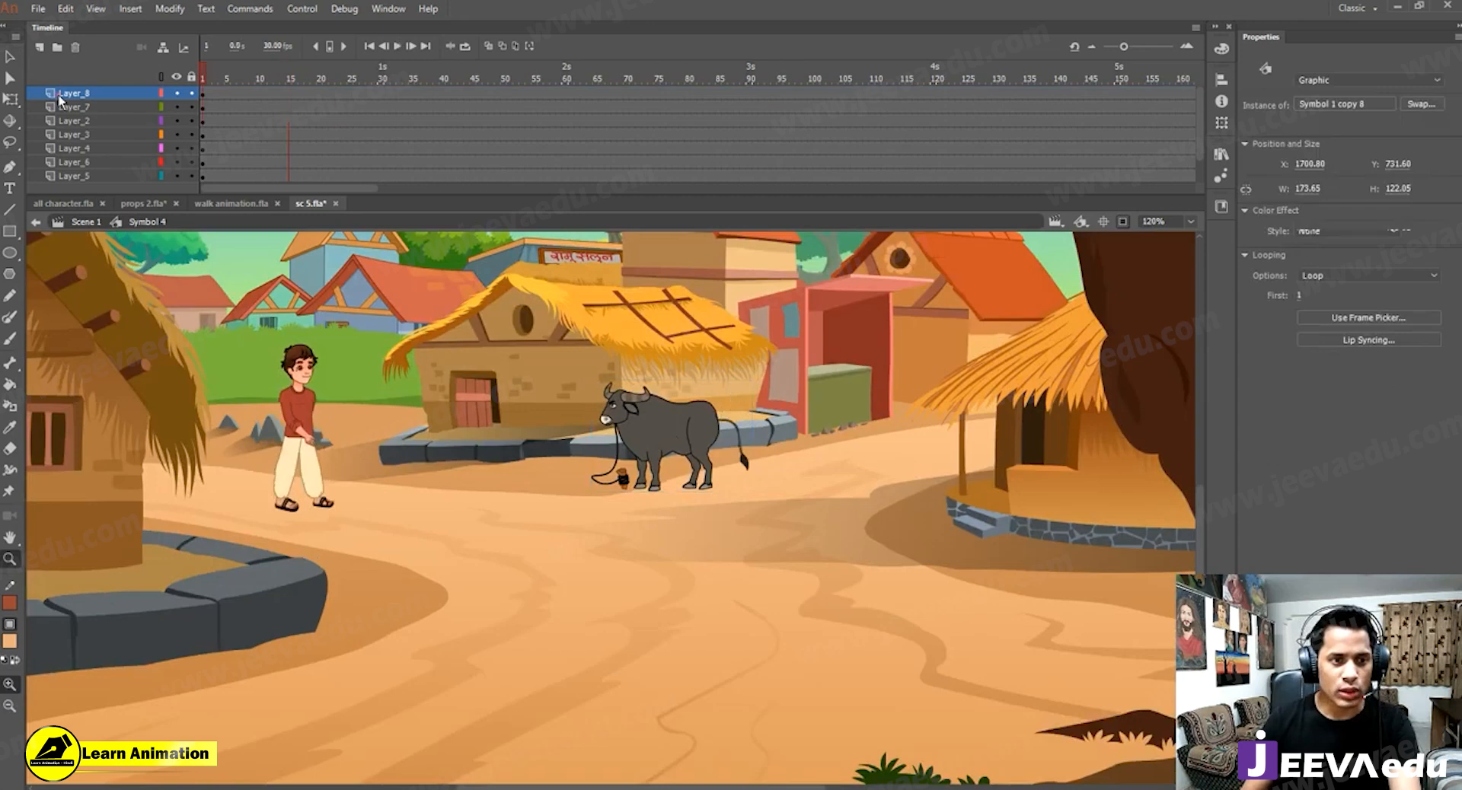
Add a new layer above the buffalo and paste the wooden trough and grass bucket group from props 2.fla into it.
click(44, 49)
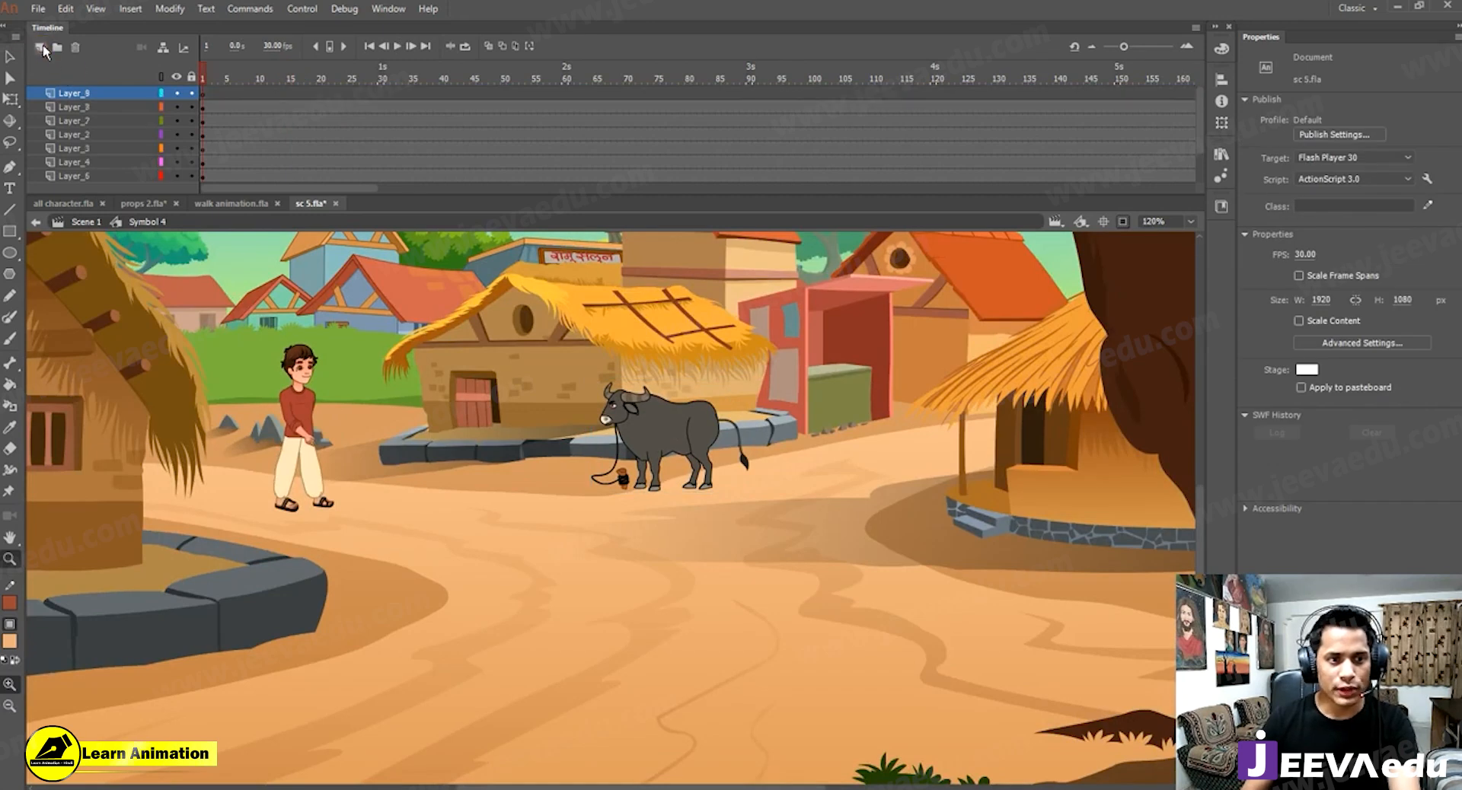
click(146, 203)
click(494, 500)
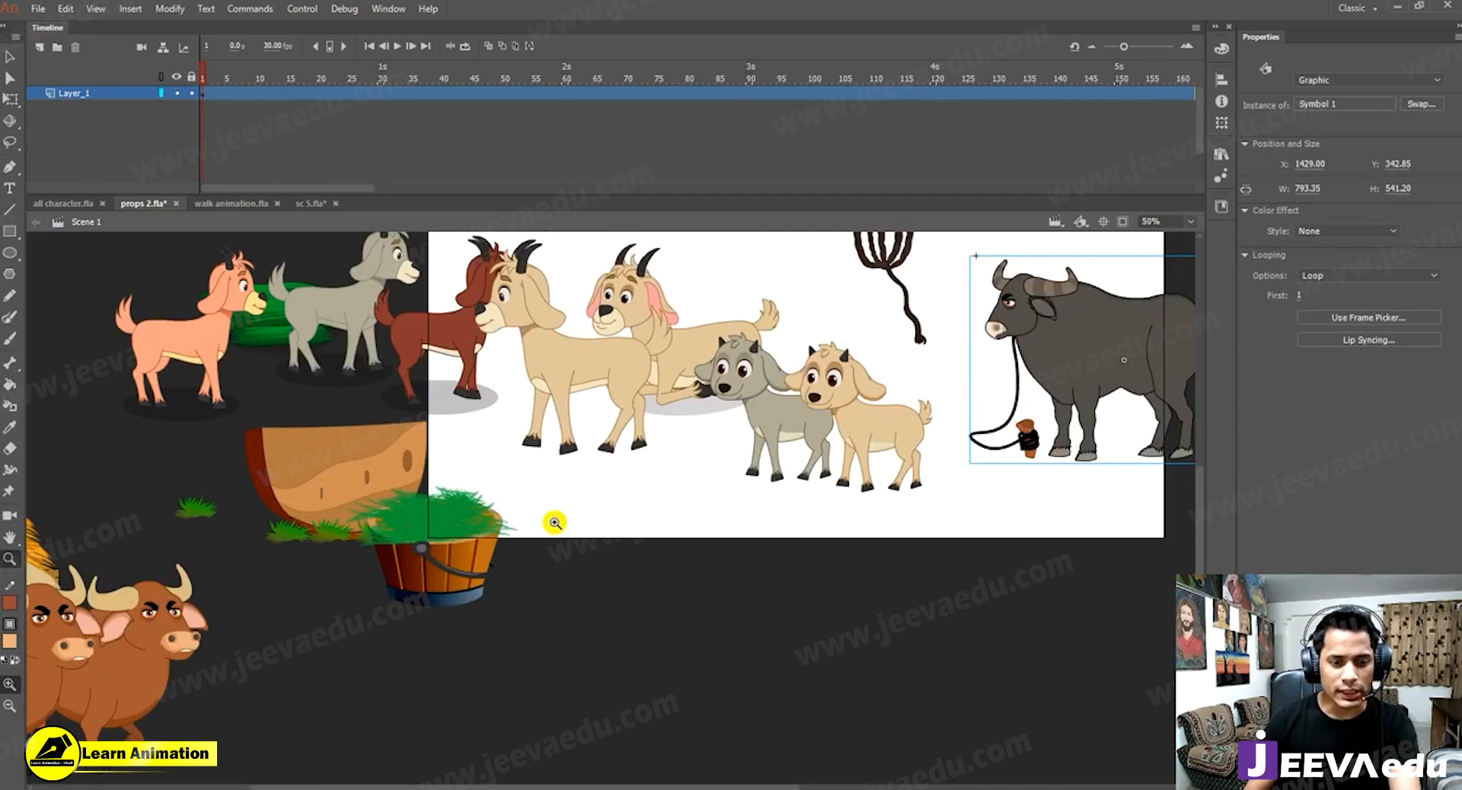
key(v)
drag(434, 571, 440, 576)
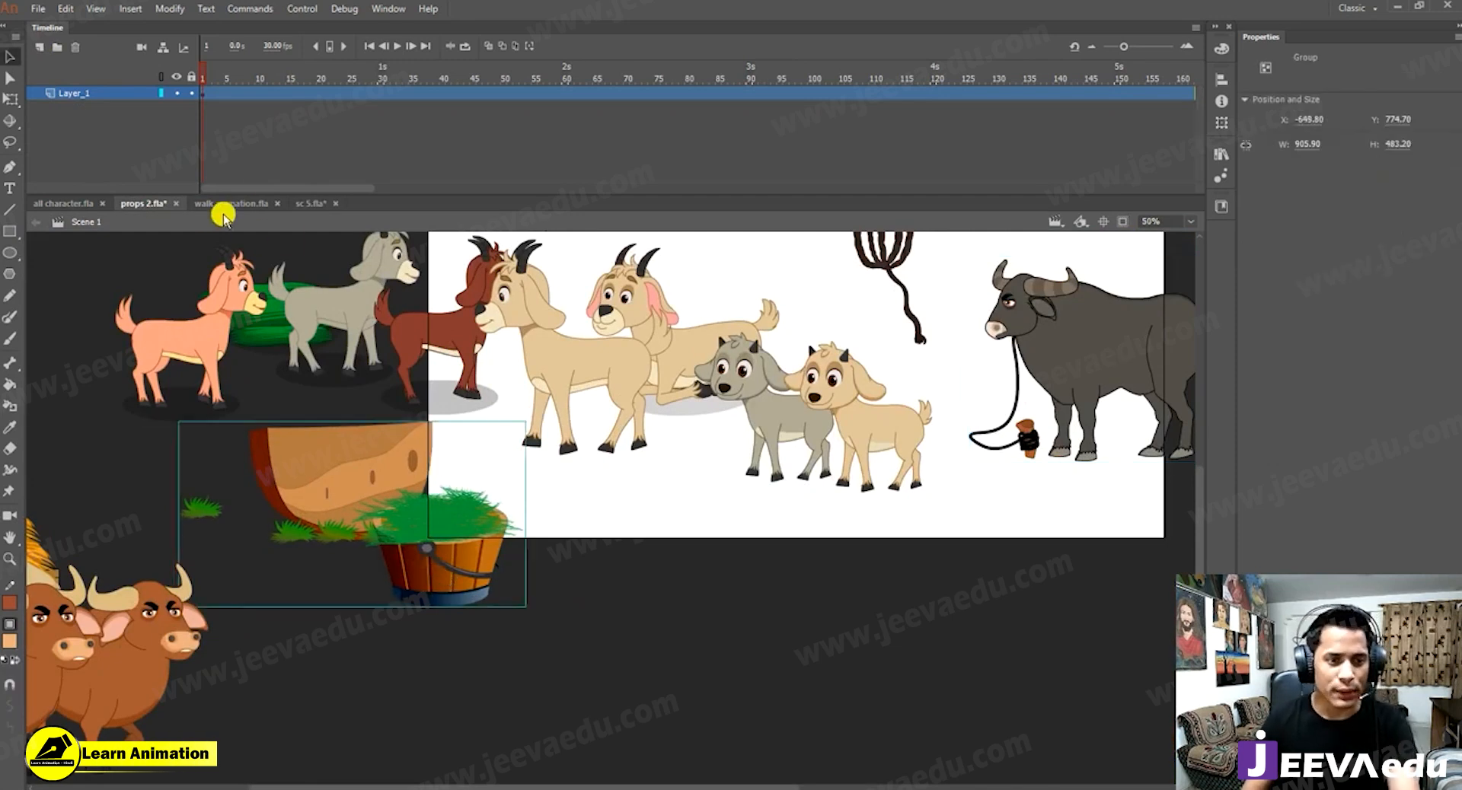
click(312, 203)
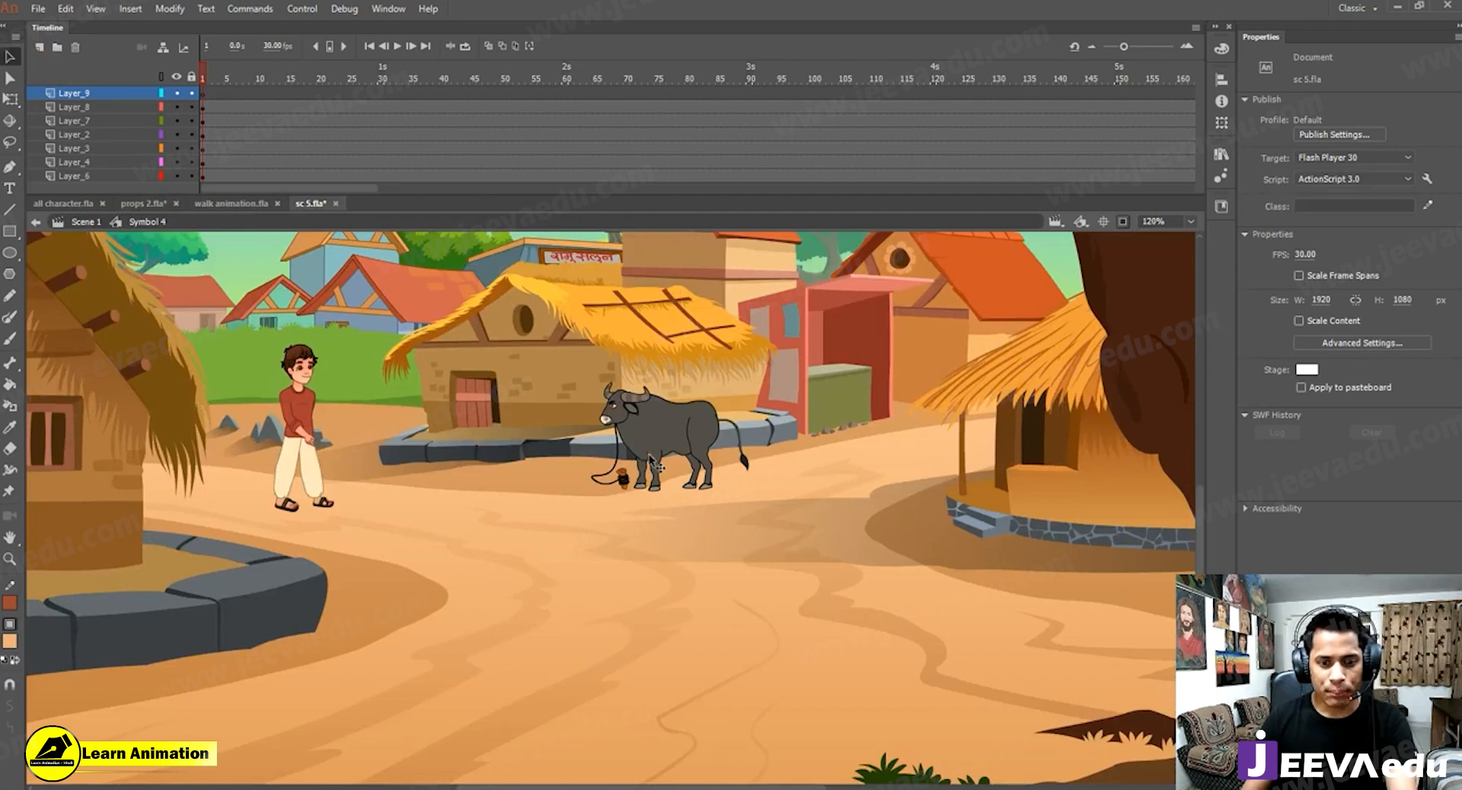
click(203, 92)
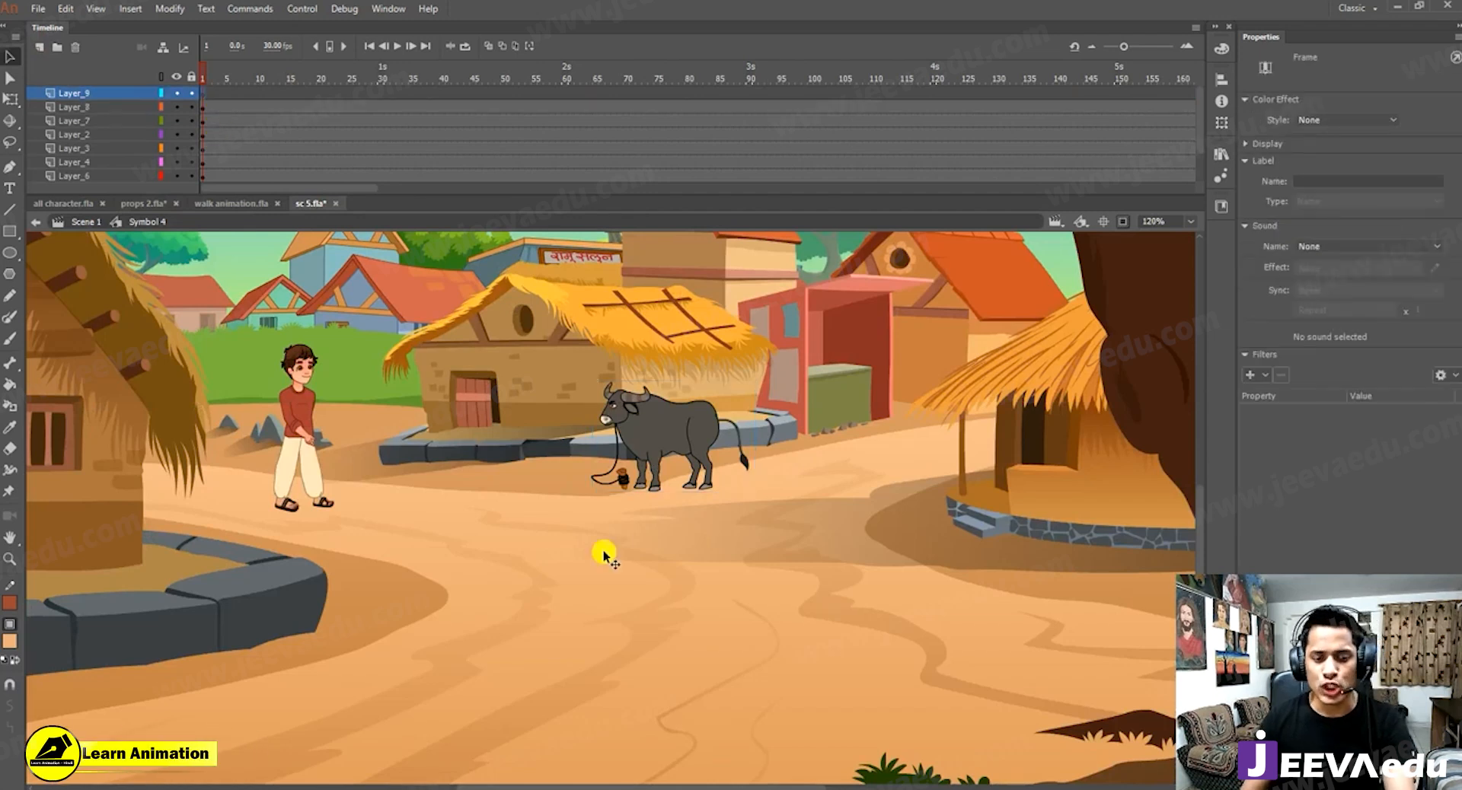
key(ctrl+v)
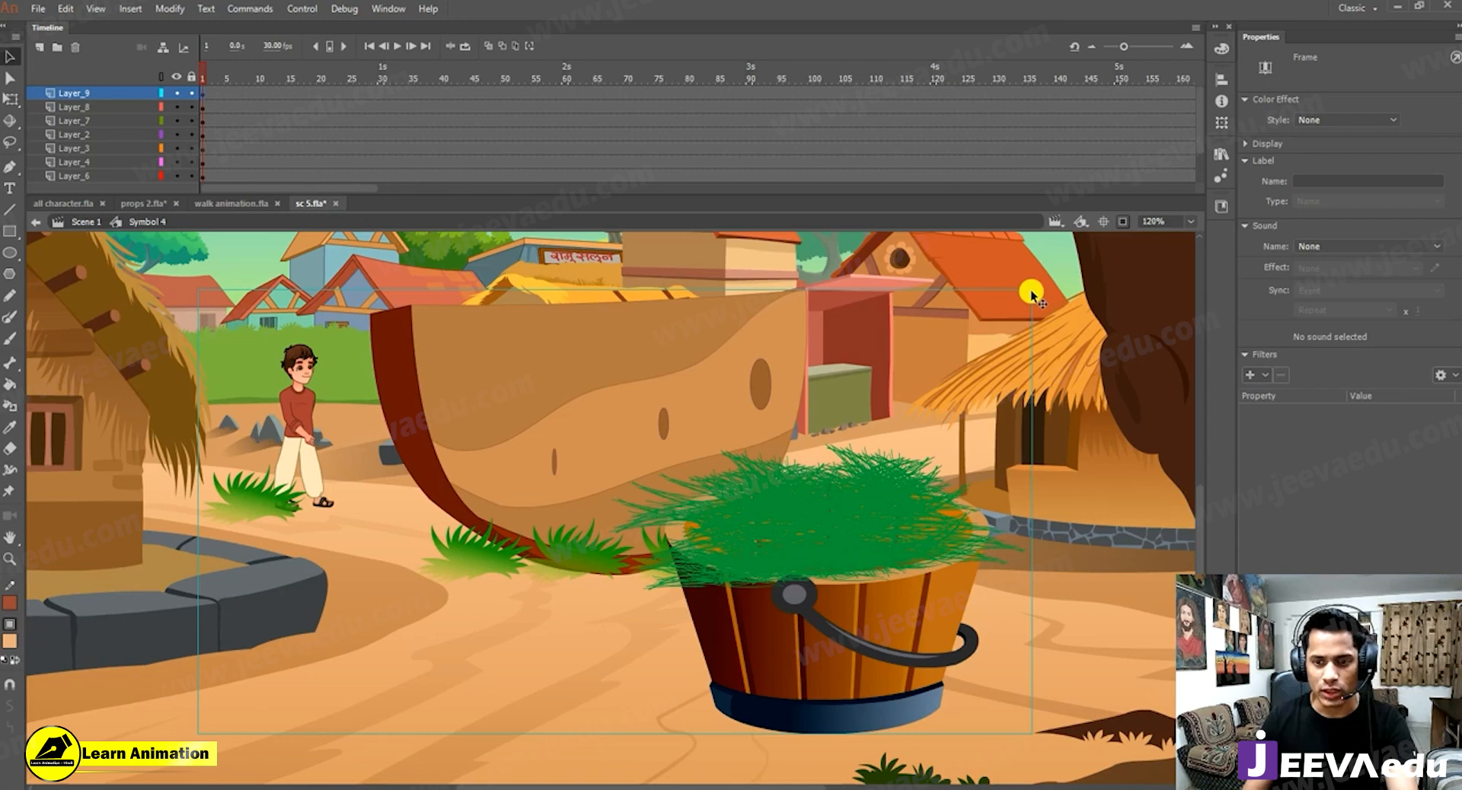
key(q)
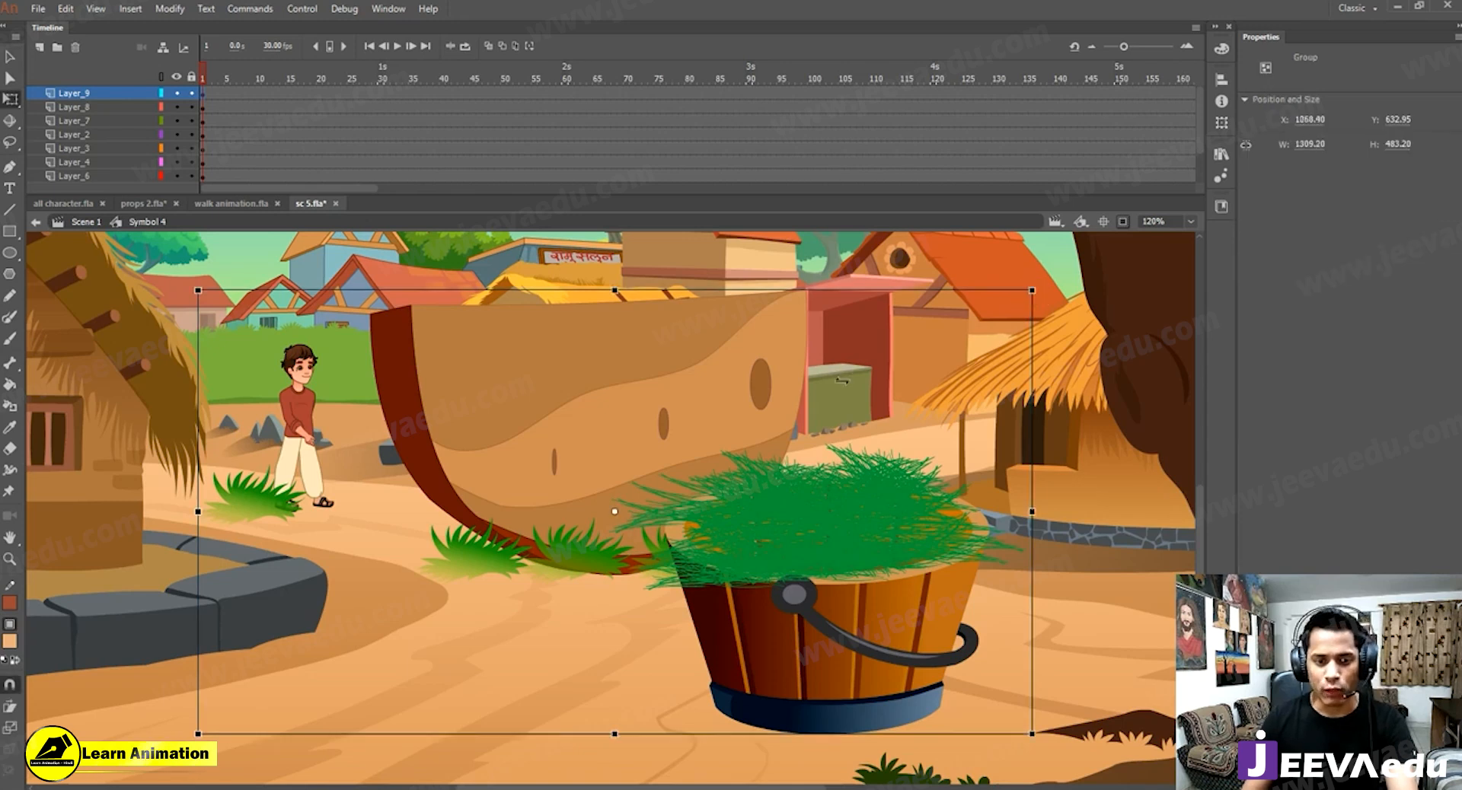
drag(1024, 290, 841, 381)
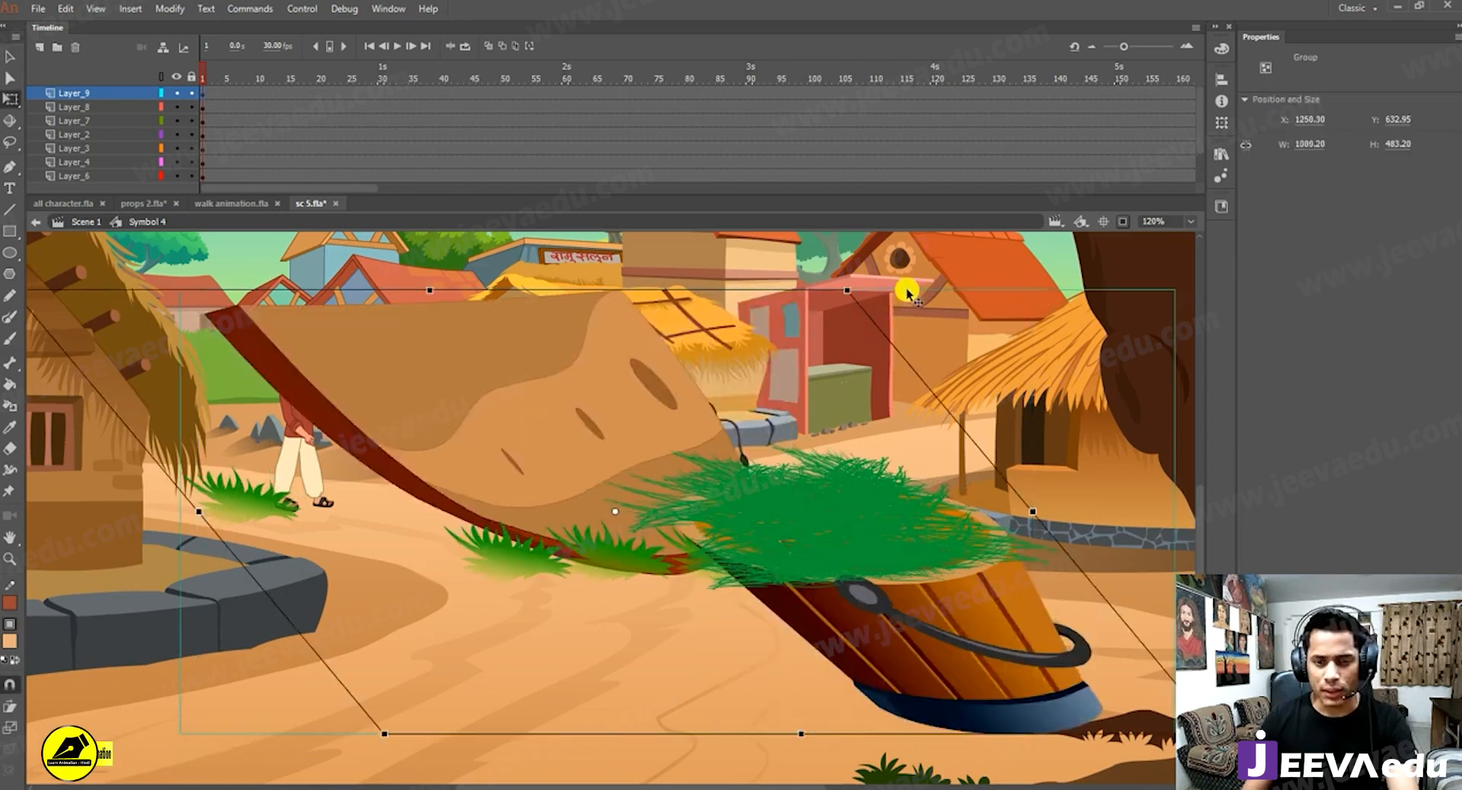
key(ctrl+z)
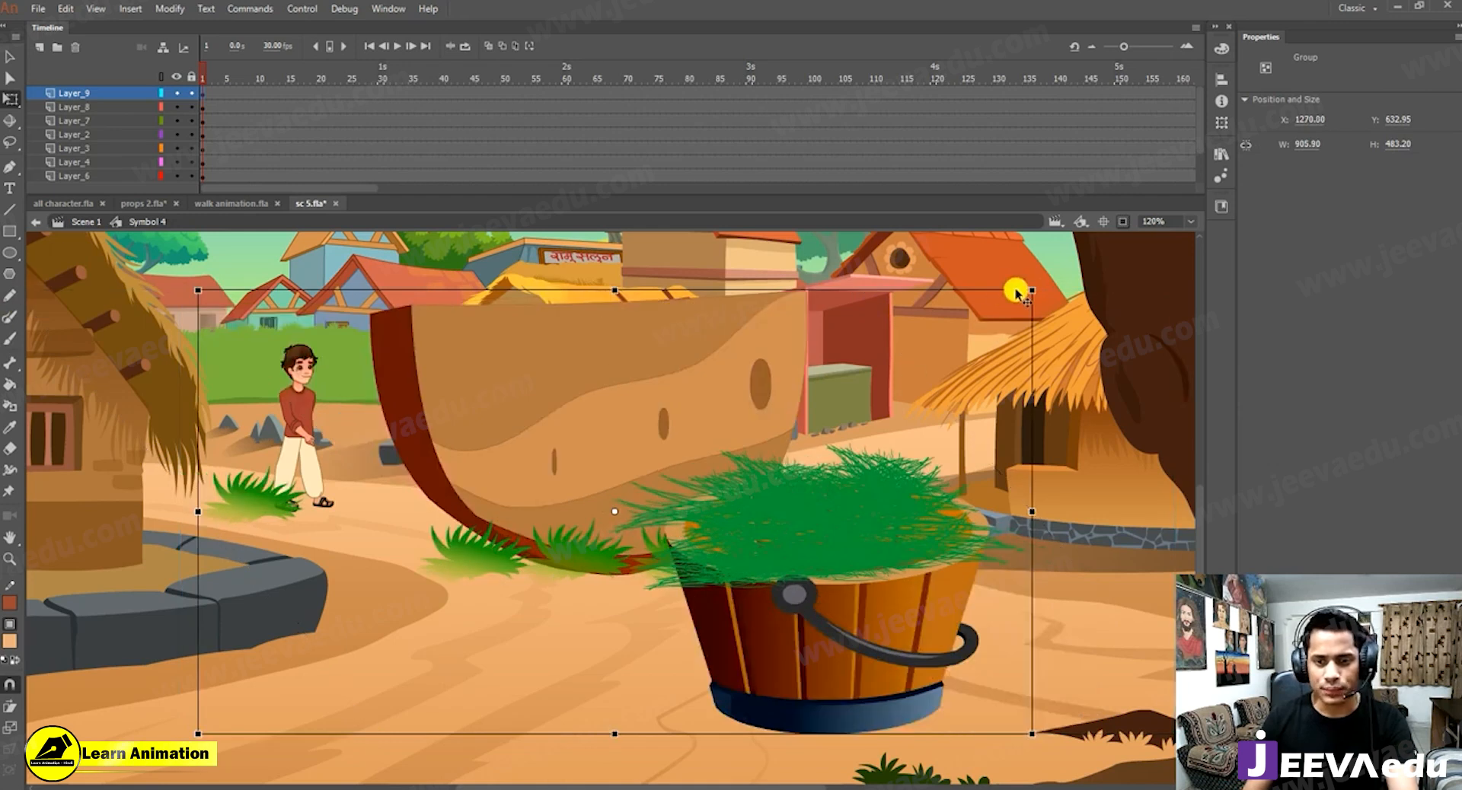
key(Delete)
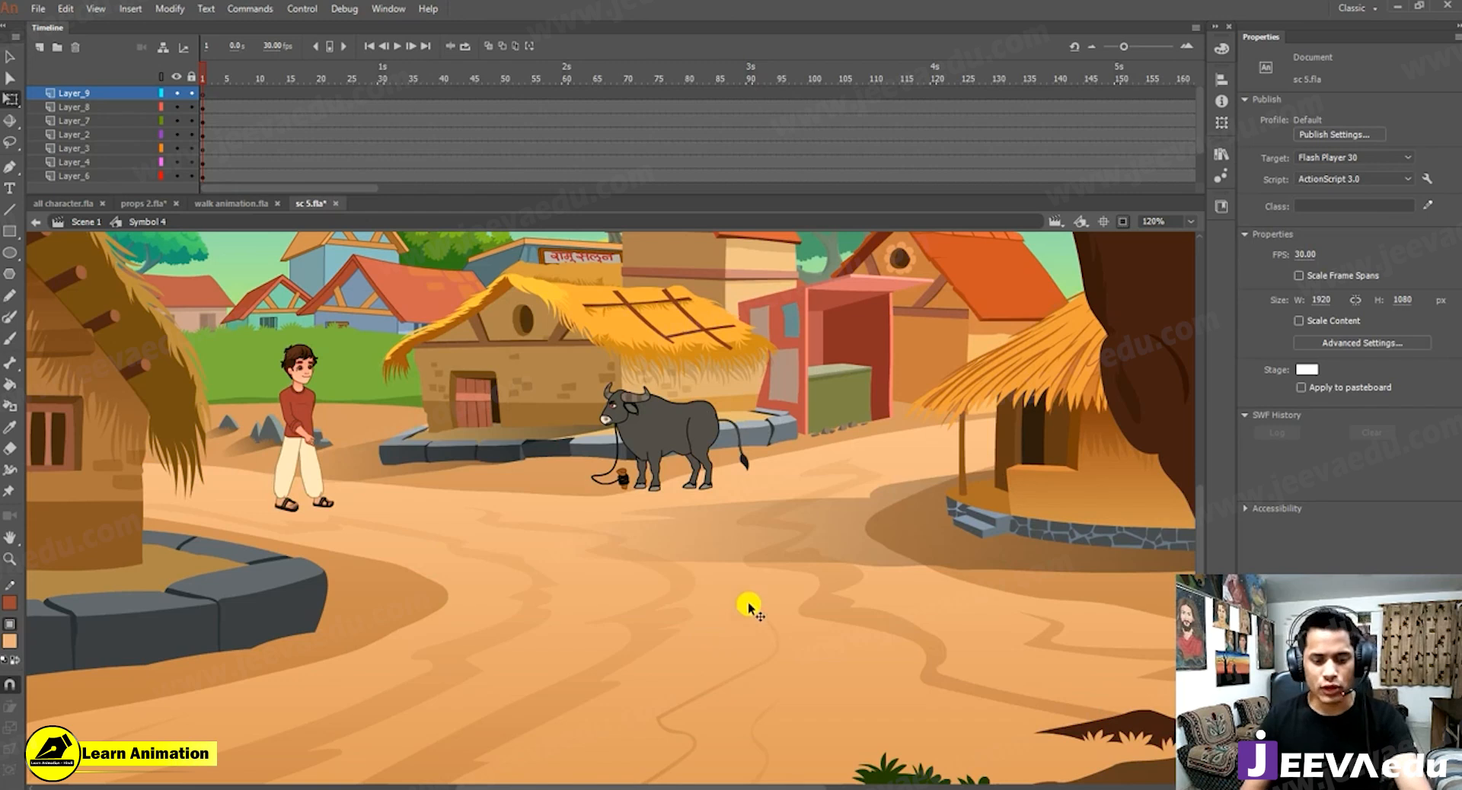
key(ctrl+z)
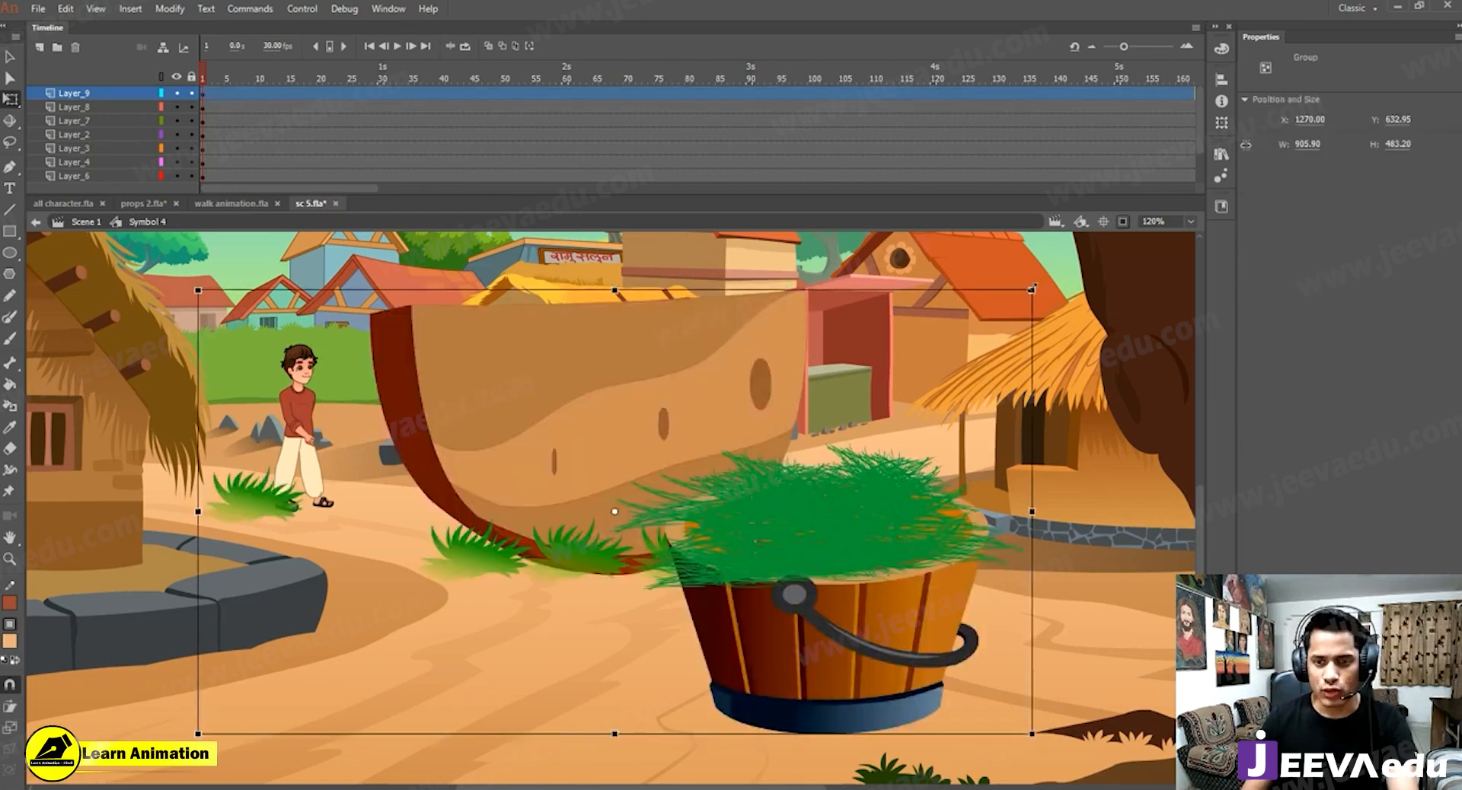
Scale the trough and bucket group down to about 159 px wide and place it before the buffalo at about X 1612, Y 814.
key(ctrl+z)
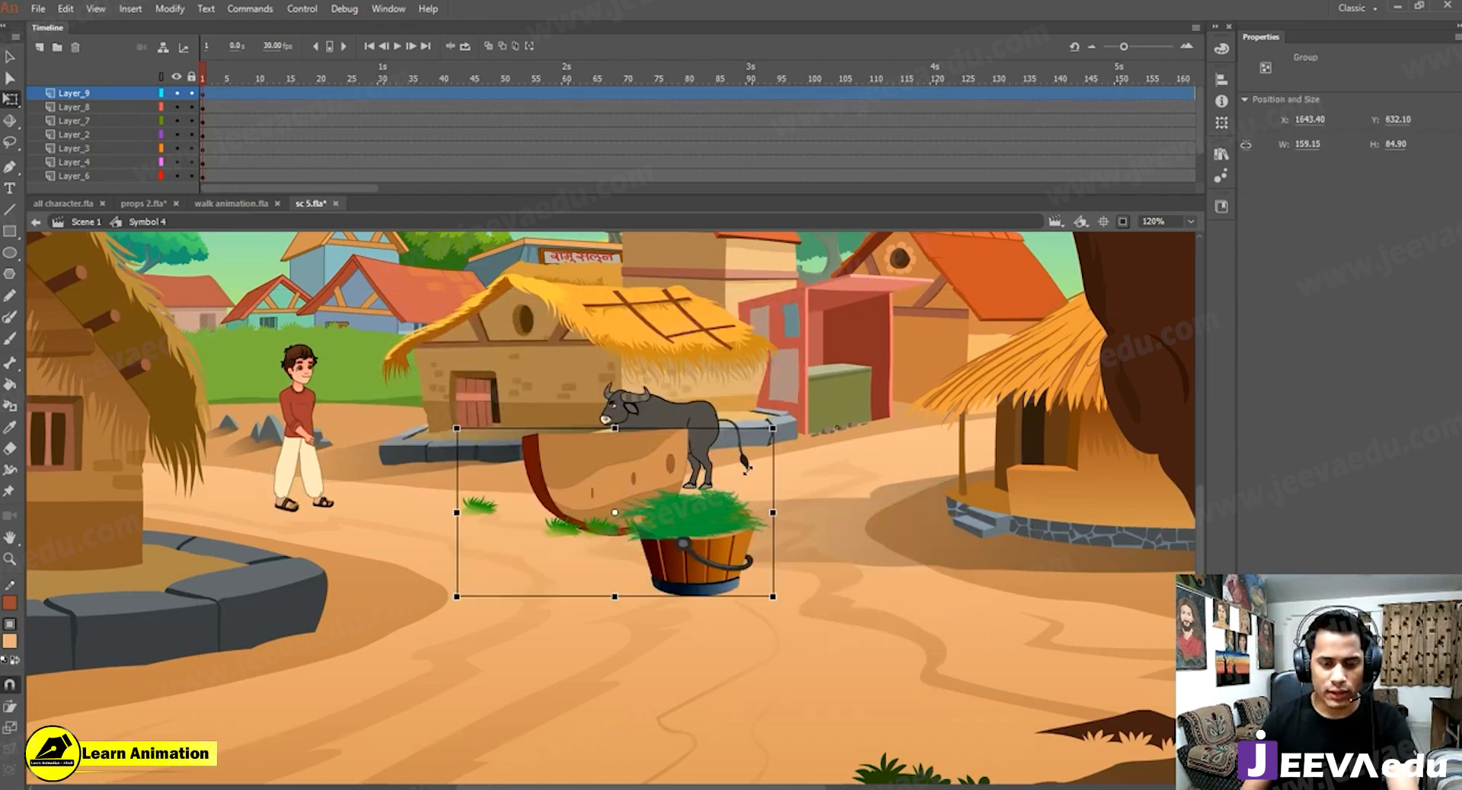
key(ctrl+z)
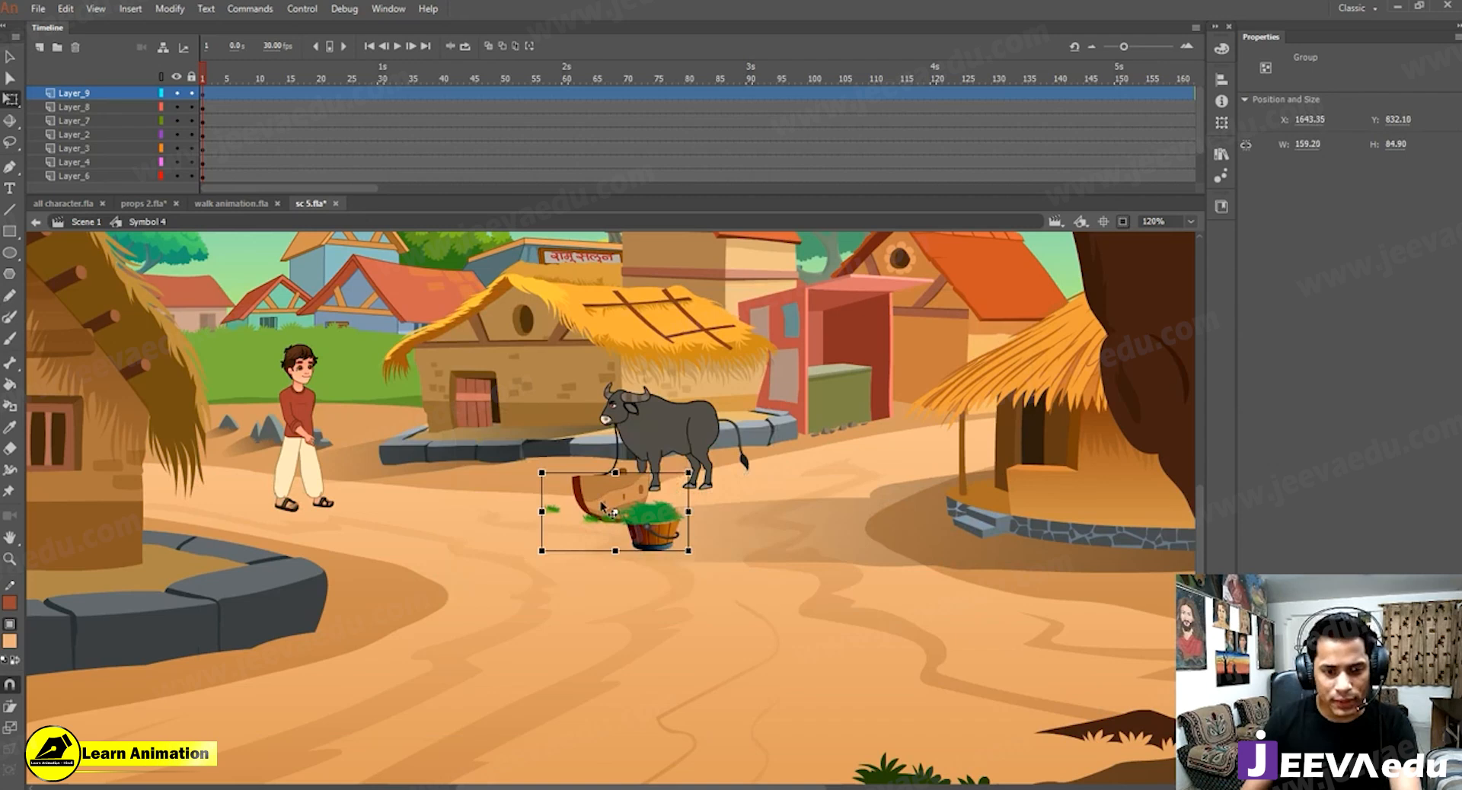
drag(602, 506, 593, 502)
click(605, 499)
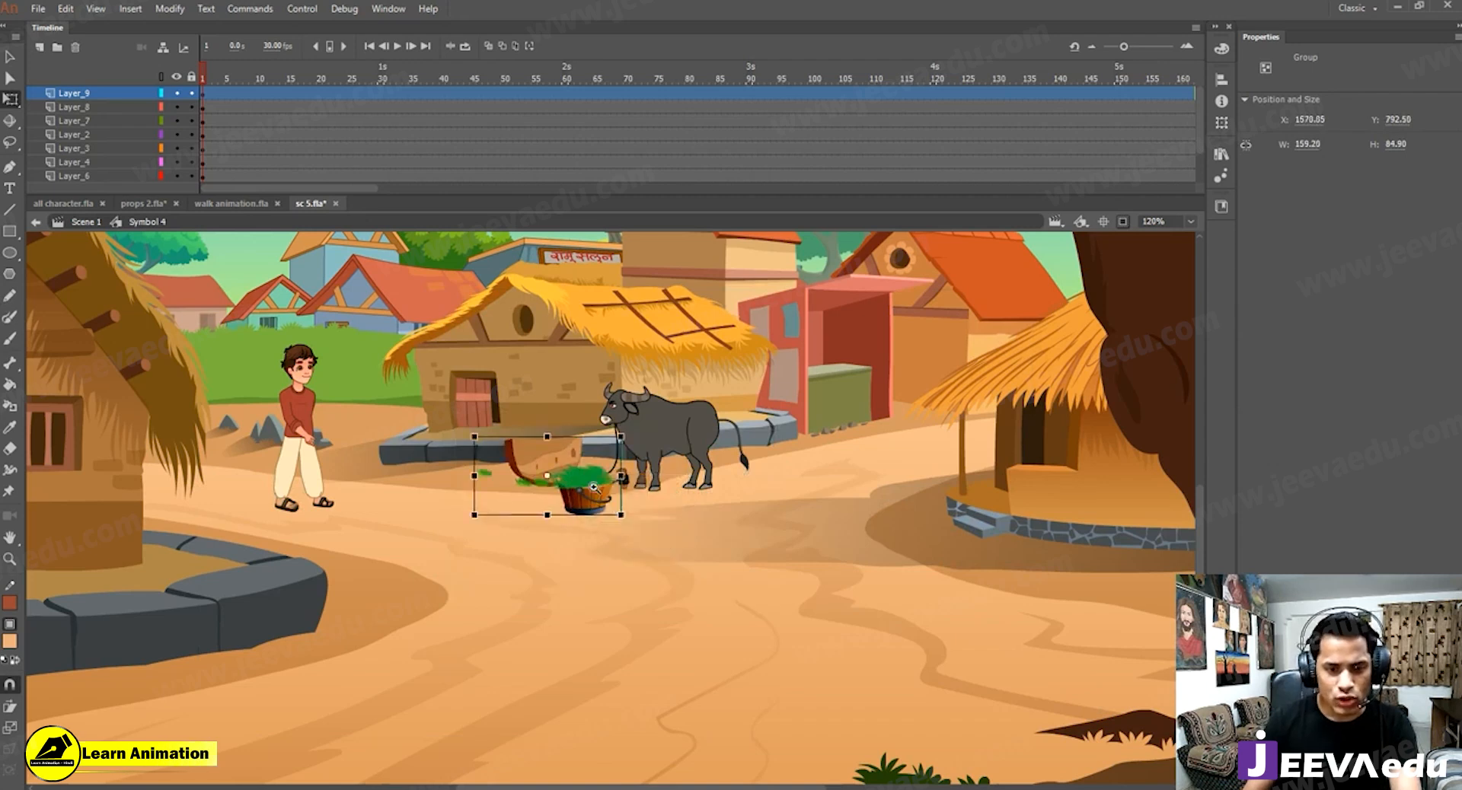
key(z)
click(594, 487)
key(v)
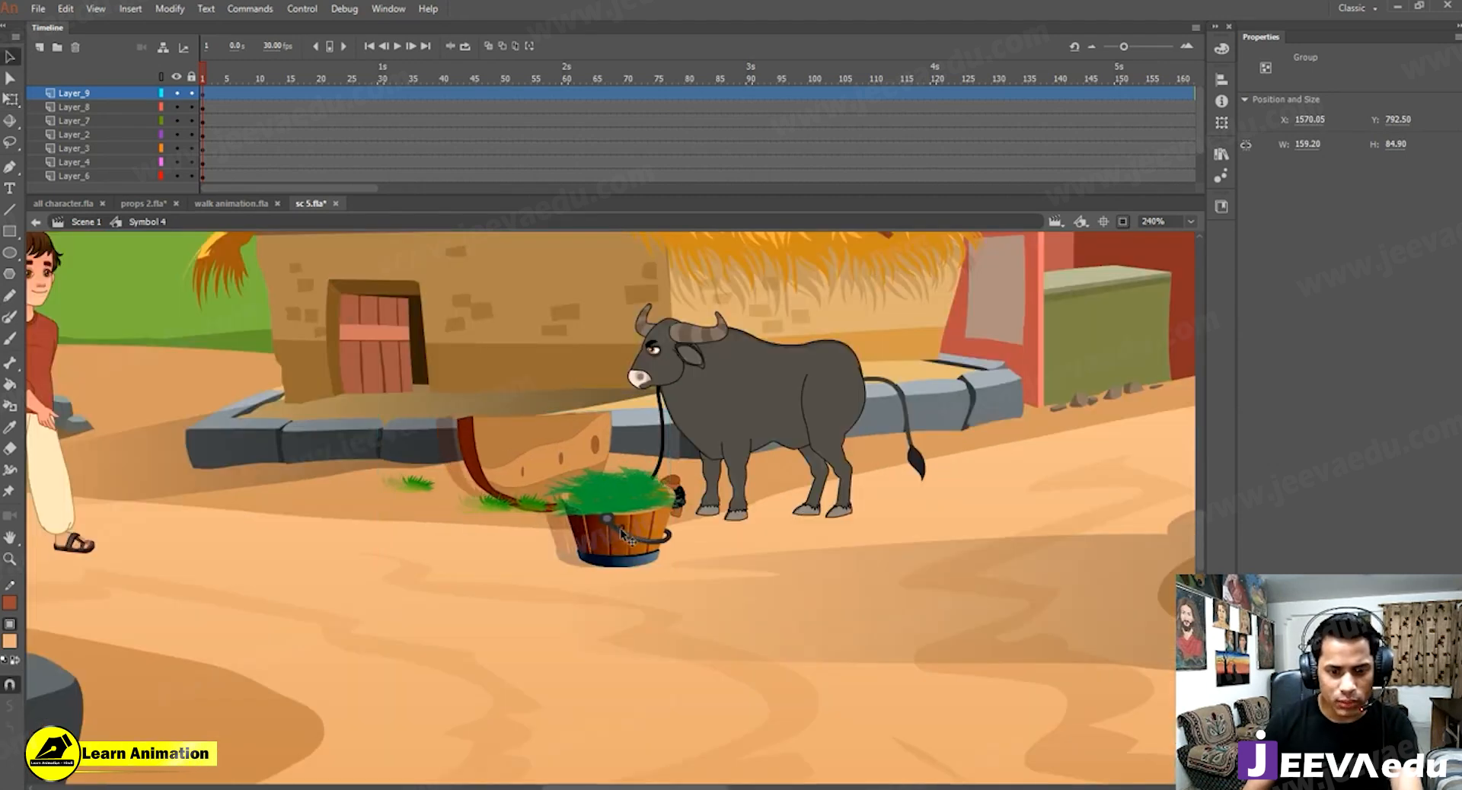
drag(623, 532, 679, 567)
Open the trough's nested group, pull the dark side's outer upper corner up and outward, and bow its outer edge outward.
click(612, 514)
key(ctrl+equal)
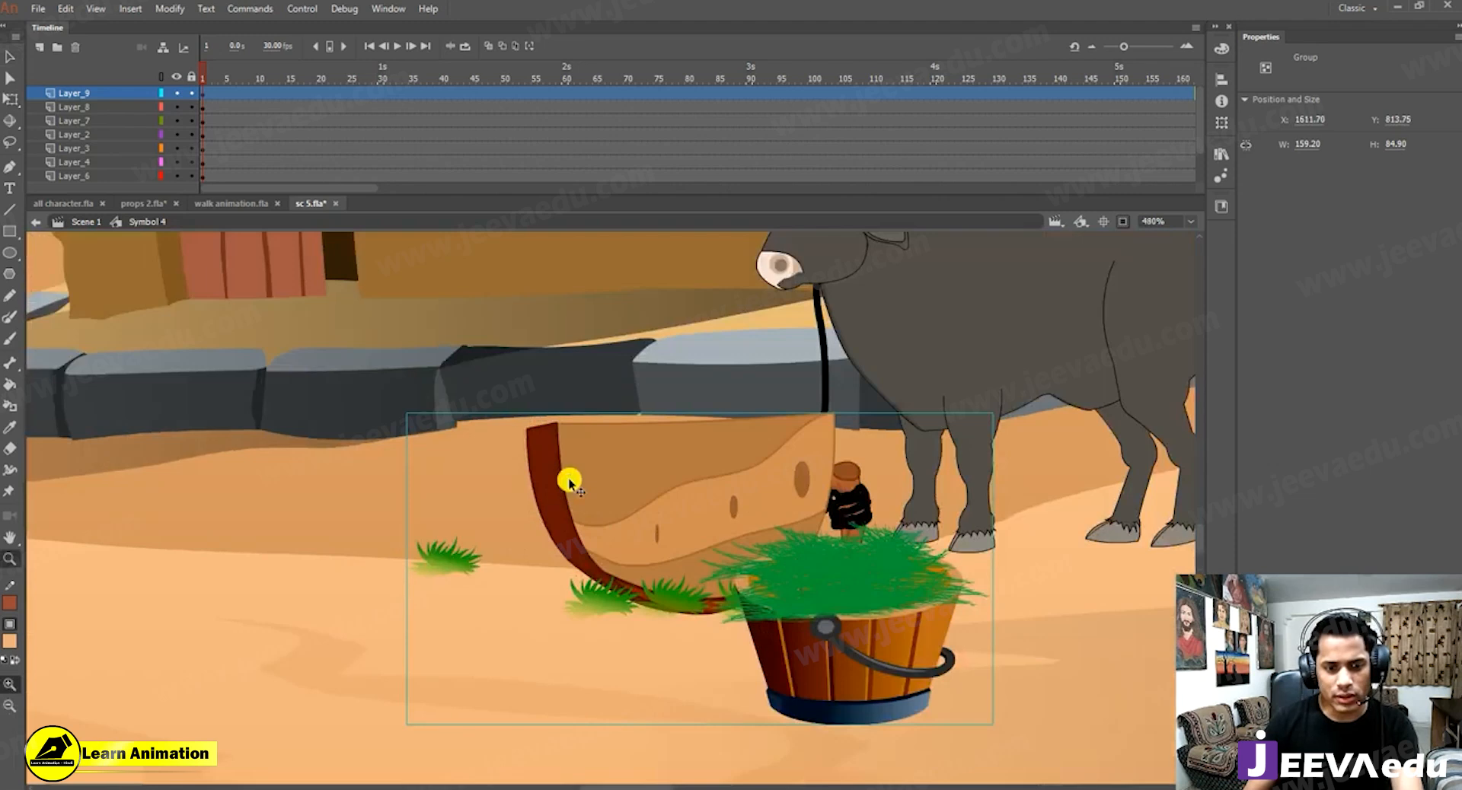
double_click(565, 475)
double_click(563, 466)
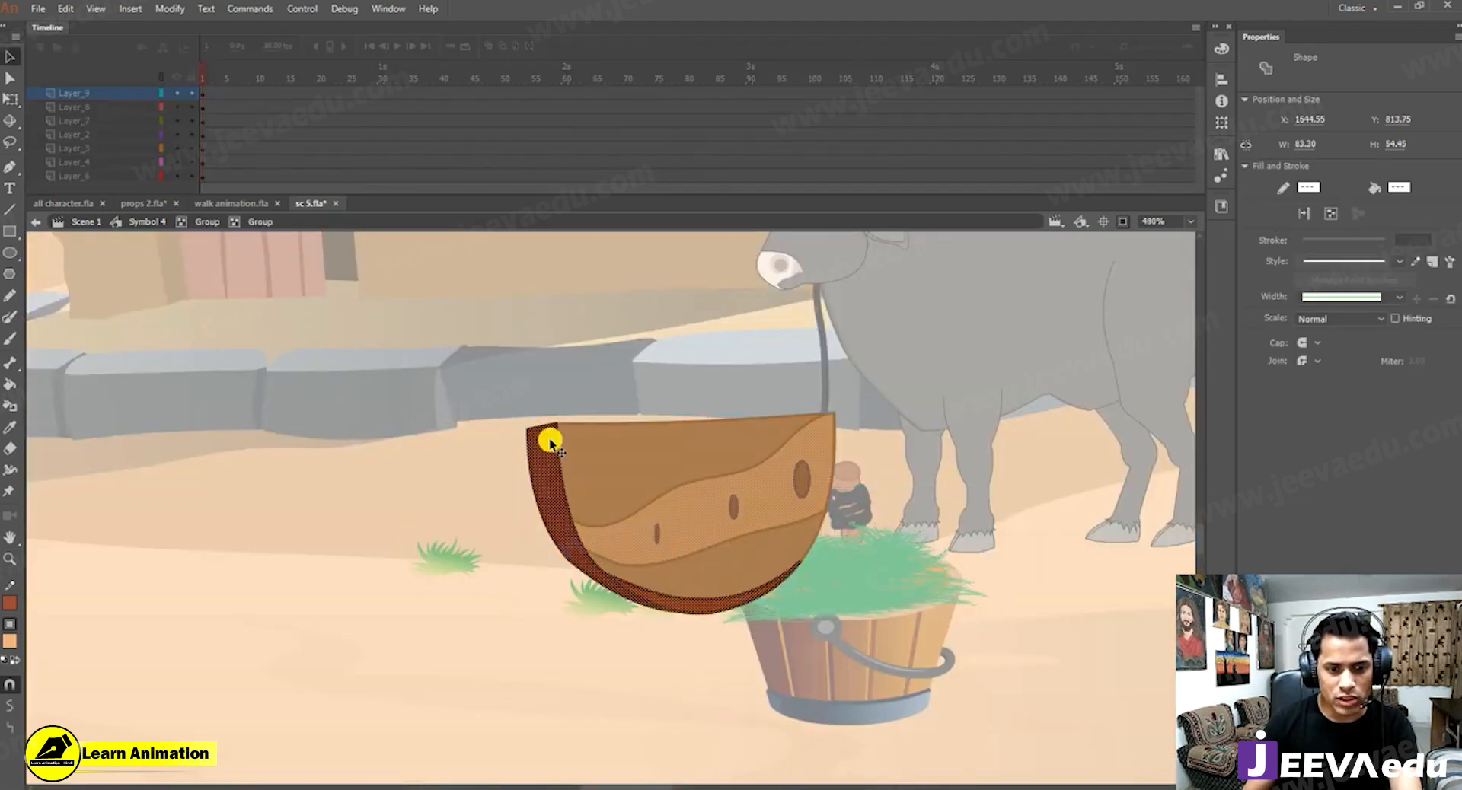
click(528, 428)
drag(523, 423, 482, 380)
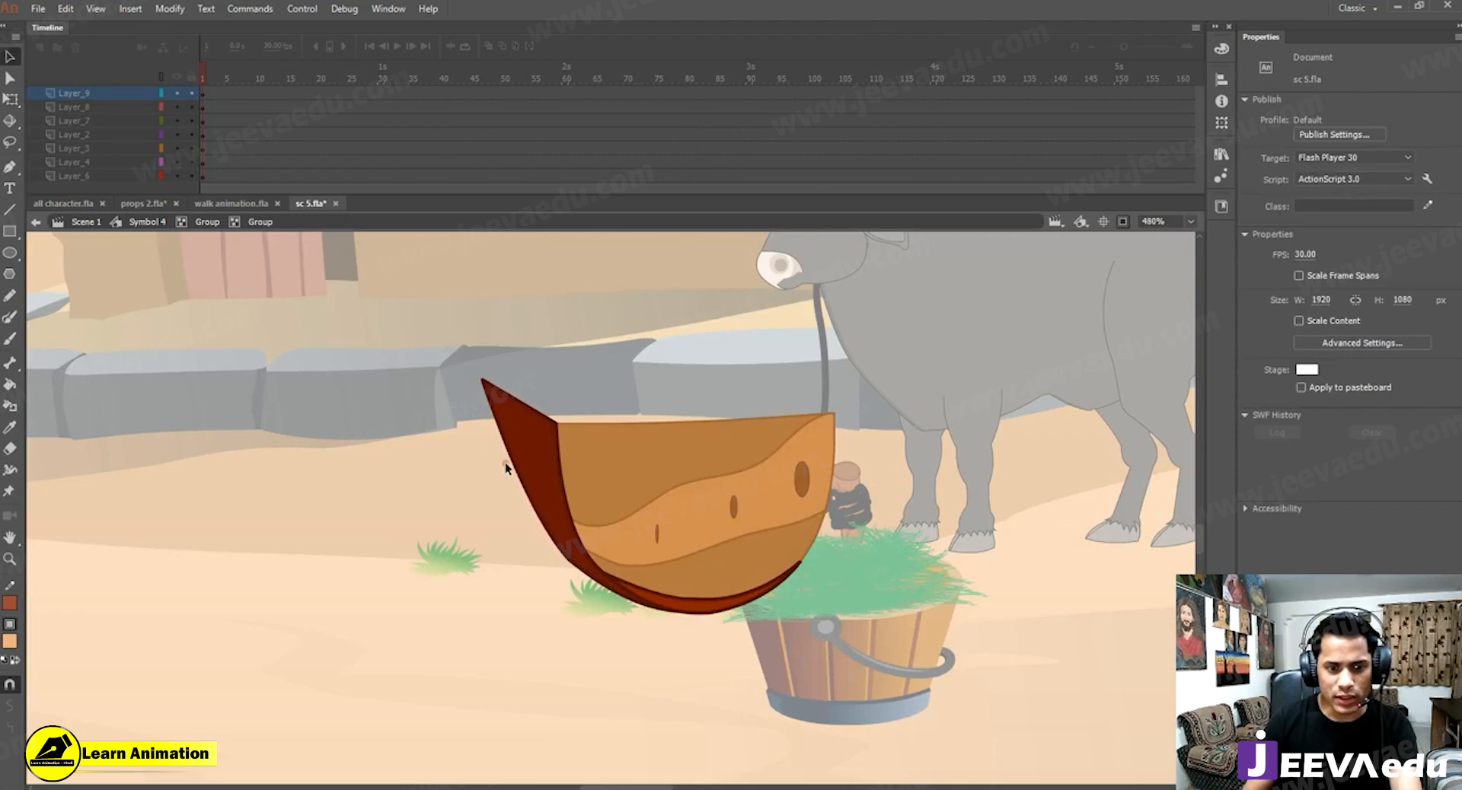
drag(525, 497, 496, 493)
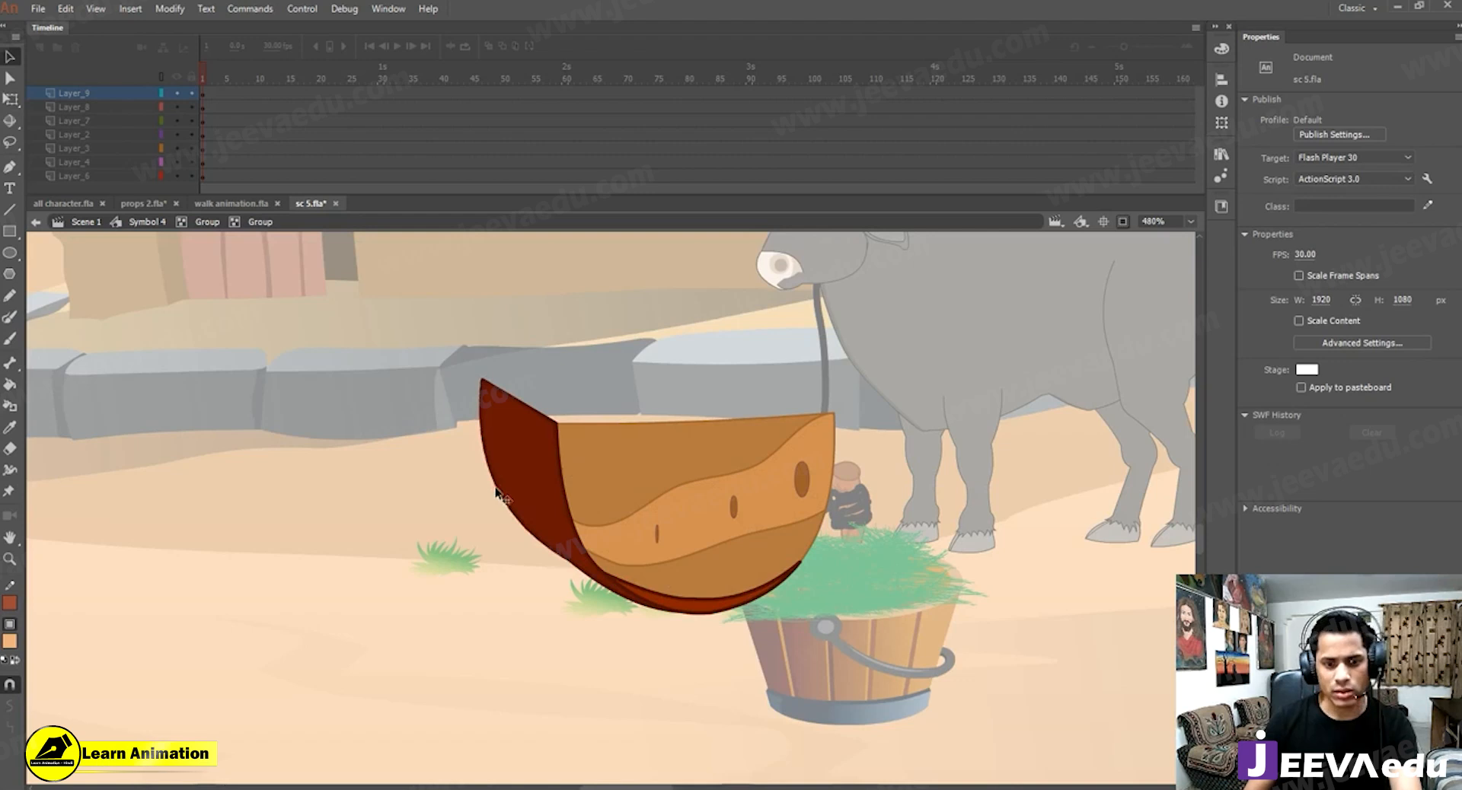
click(479, 380)
Draw two crossing straight lines from the trough's outer upper corners to form the rear and far-side rims.
key(n)
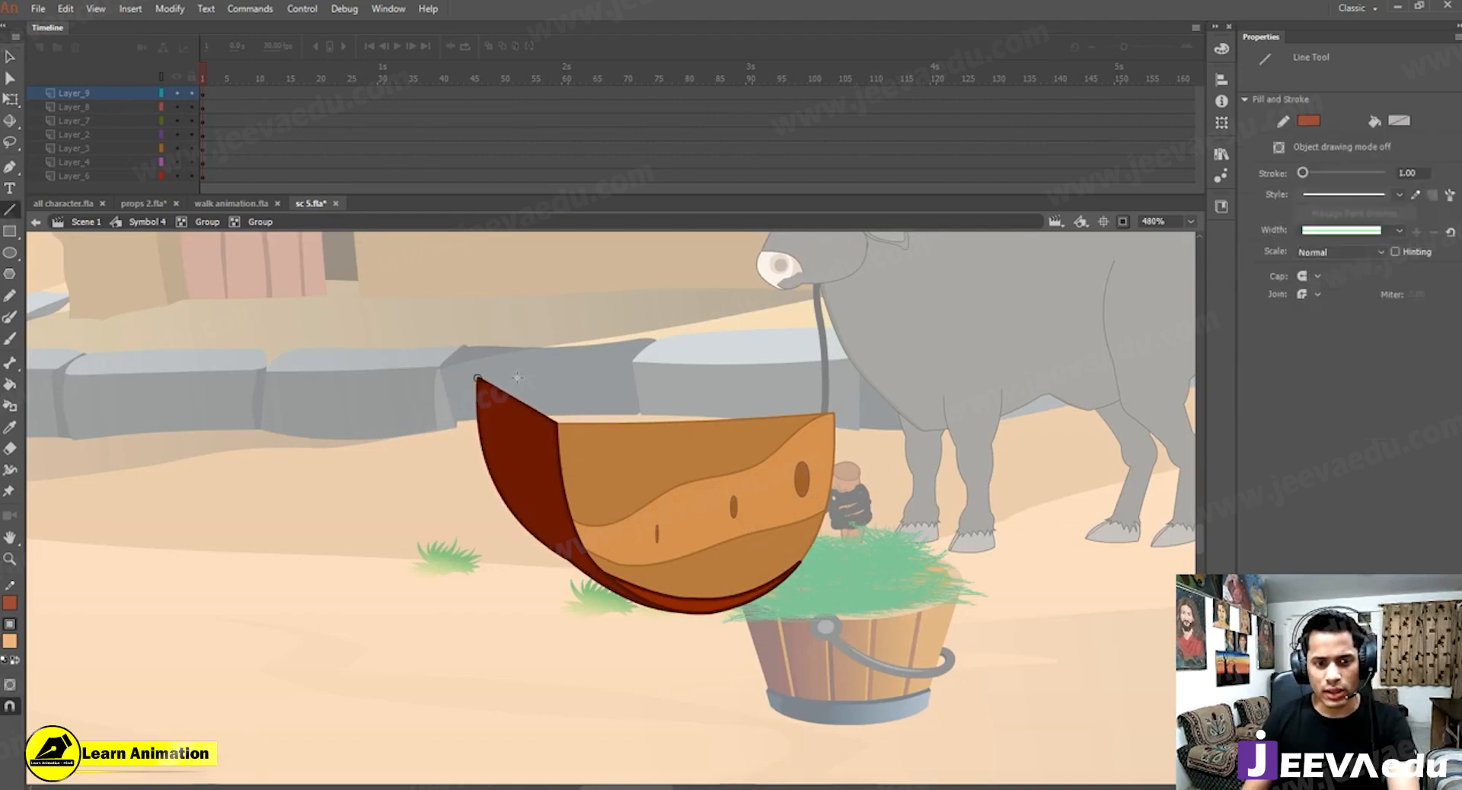
mouse_move(686, 371)
mouse_down()
mouse_move(720, 367)
mouse_move(956, 447)
mouse_up()
key(v)
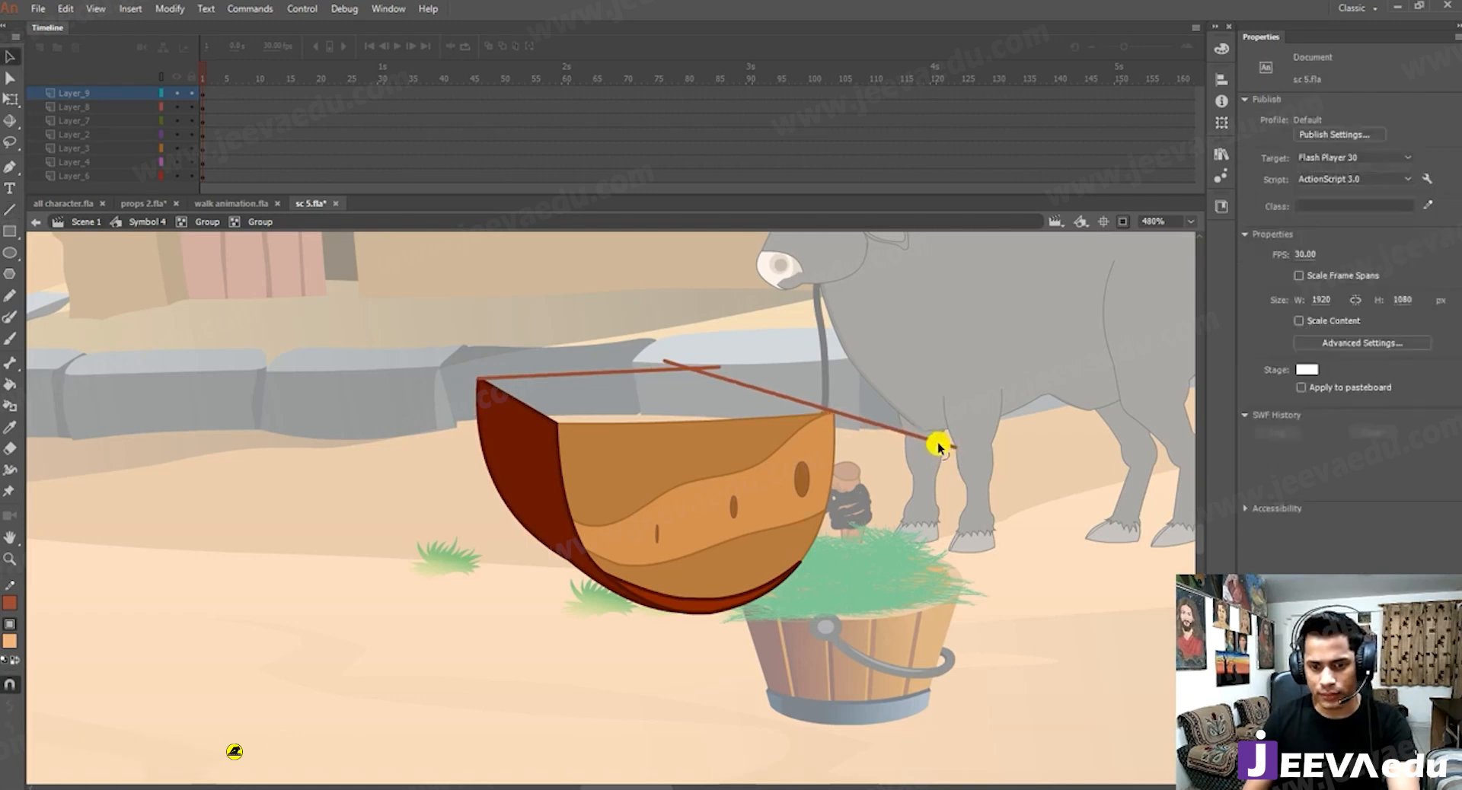
click(938, 443)
click(933, 453)
drag(956, 447, 955, 451)
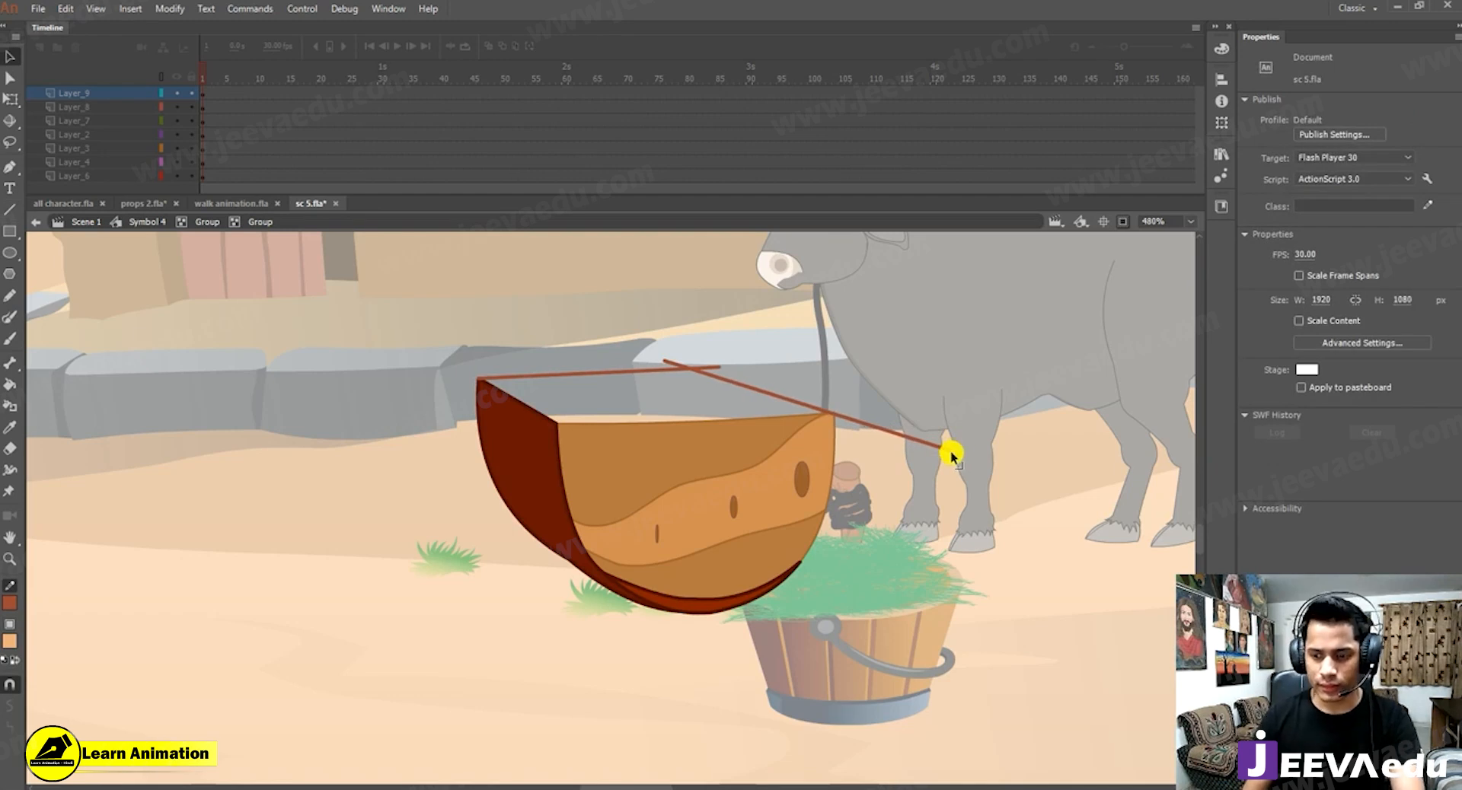
Delete the rim line ends that overshoot the trough's front corner and the rear corner where the lines cross.
click(946, 455)
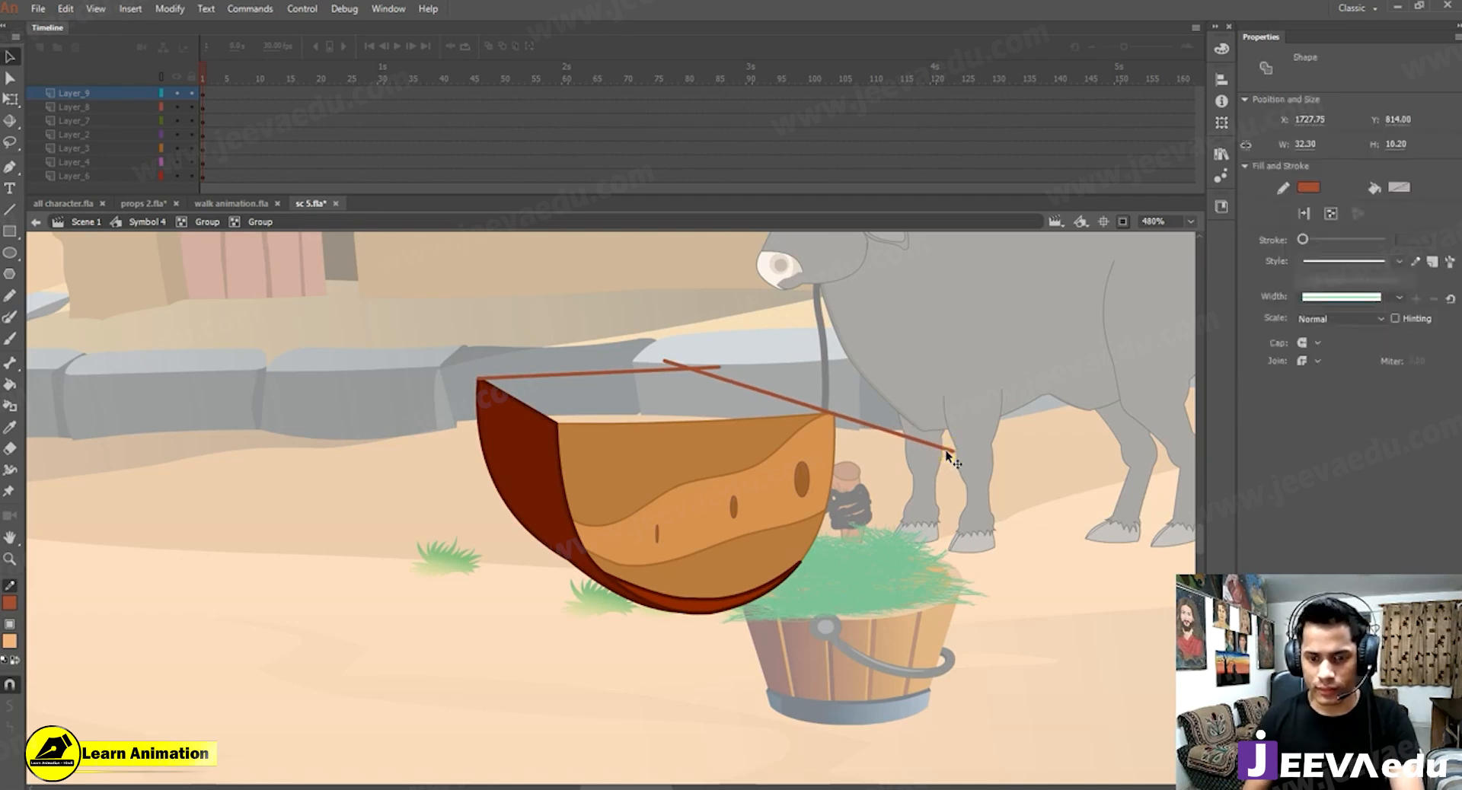
key(Delete)
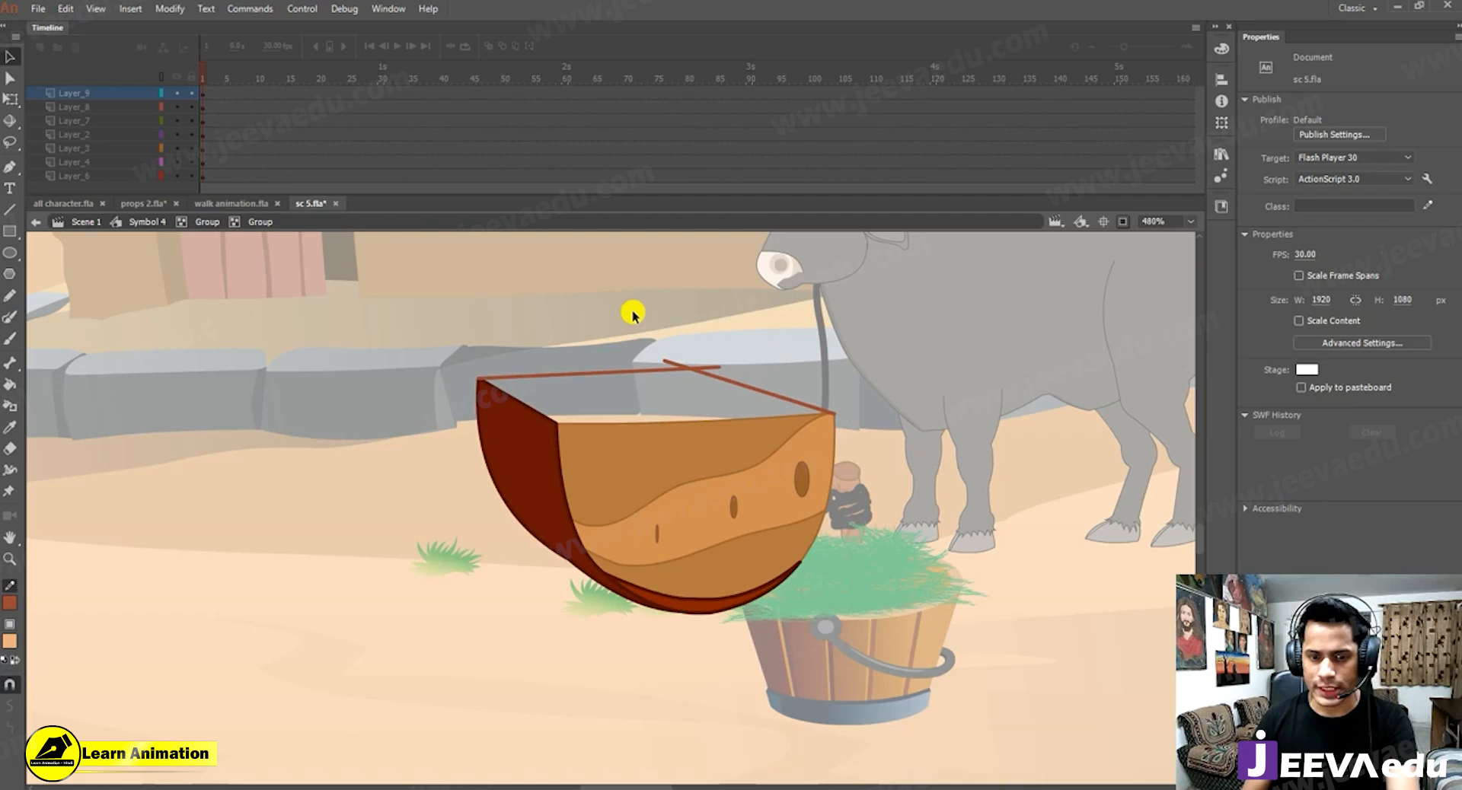
click(675, 364)
key(Delete)
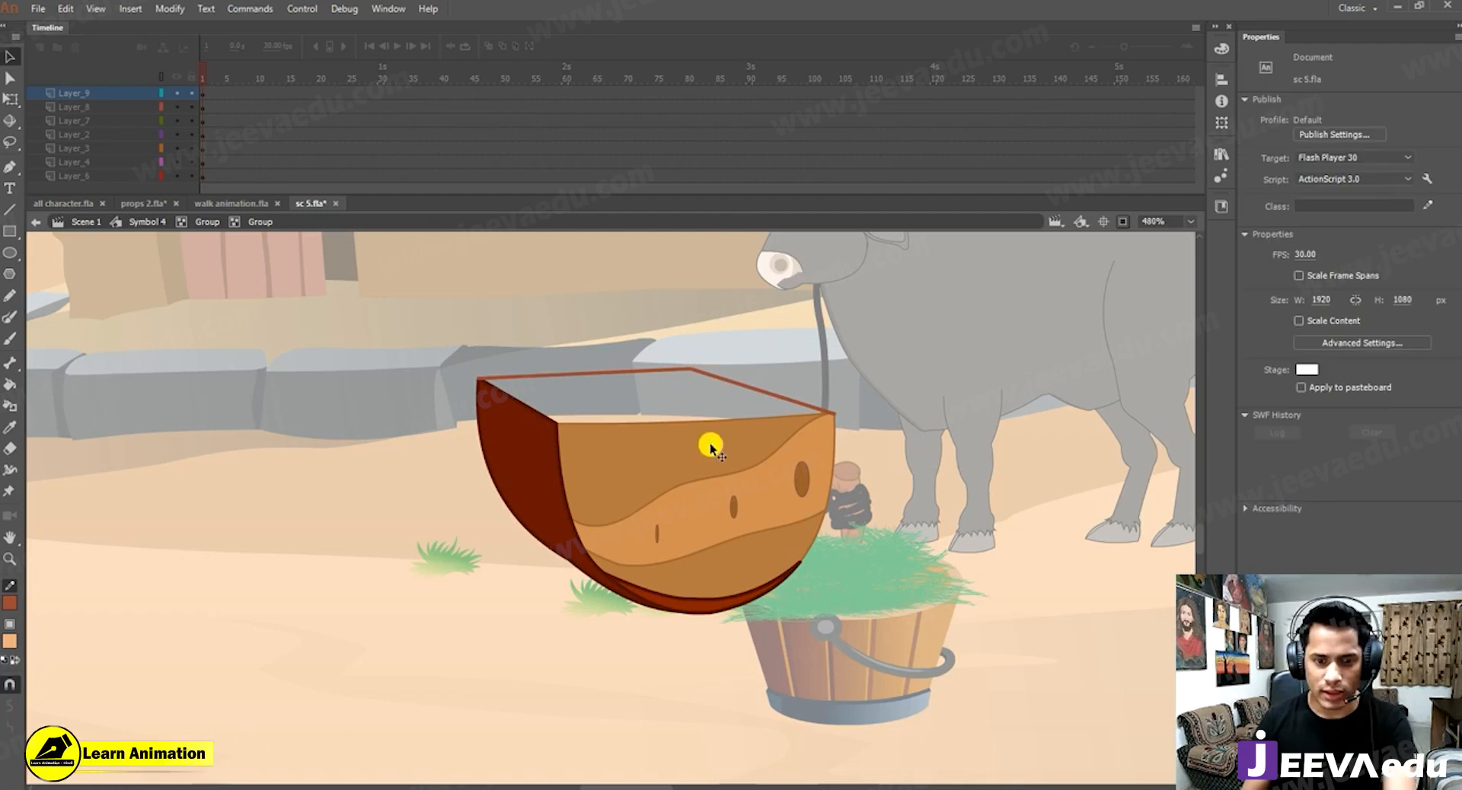
Fill the trough's enclosed top opening, using the dark red-brown #691303 sampled from its side.
key(k)
click(663, 408)
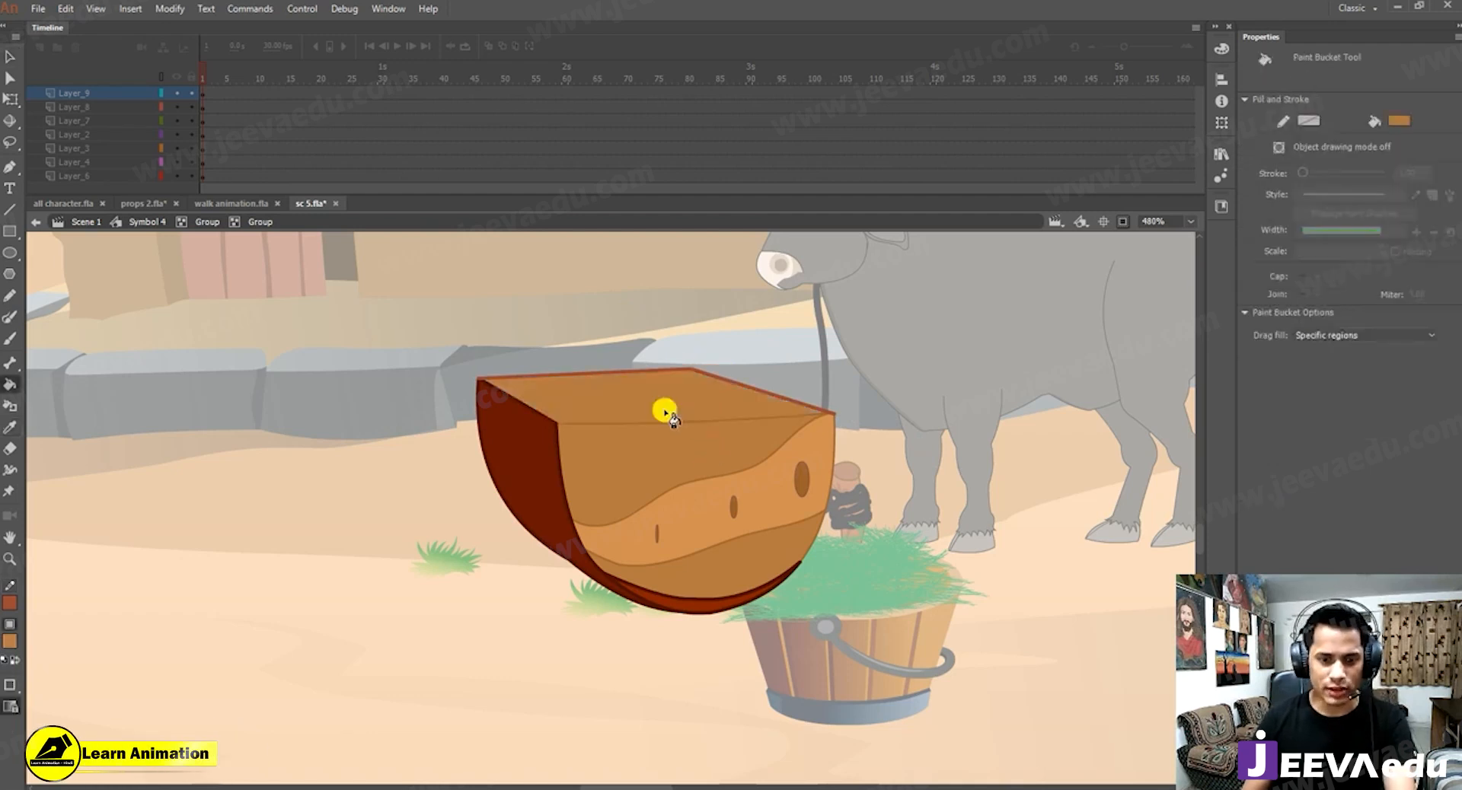
key(v)
click(524, 459)
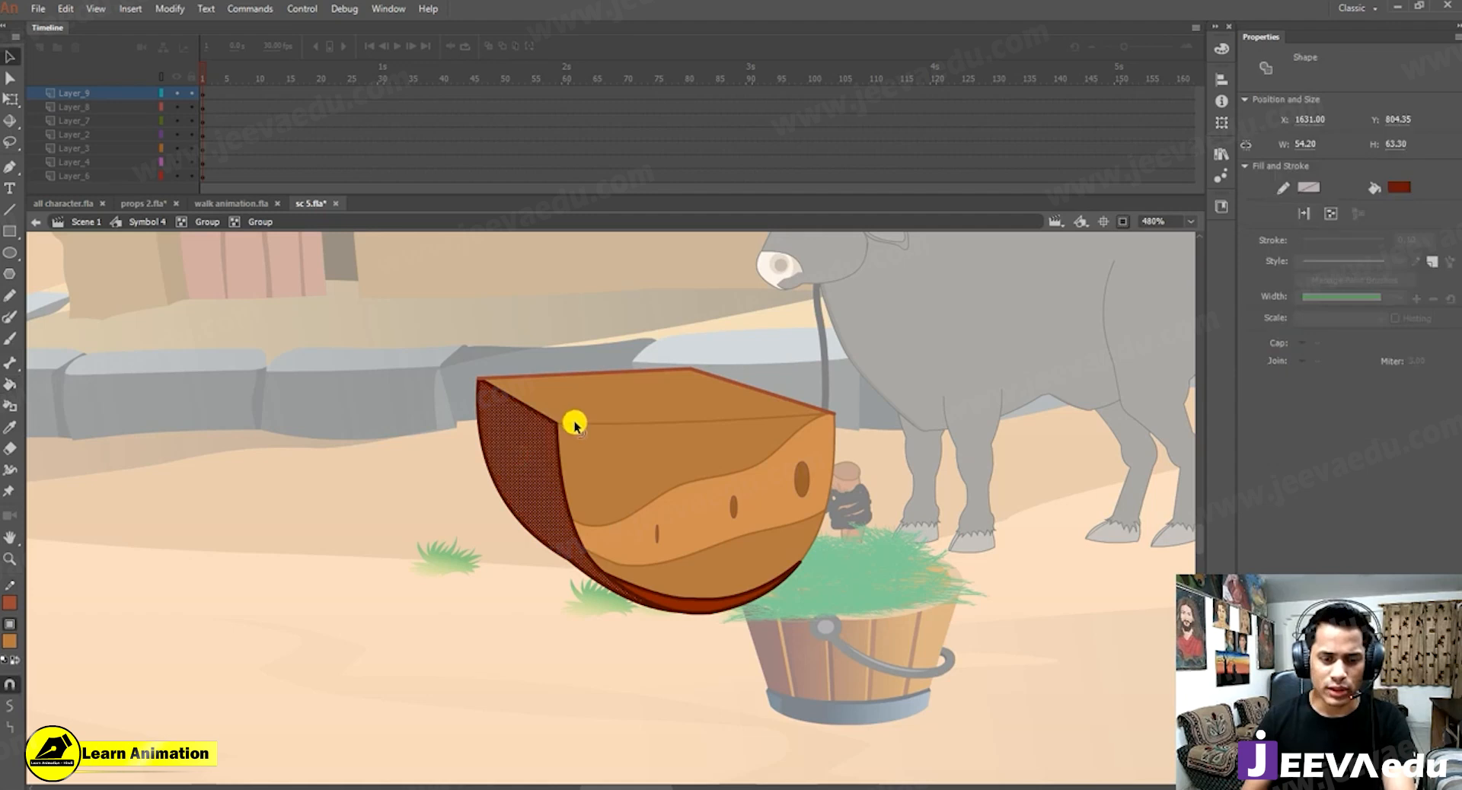
key(i)
click(528, 434)
click(581, 392)
key(v)
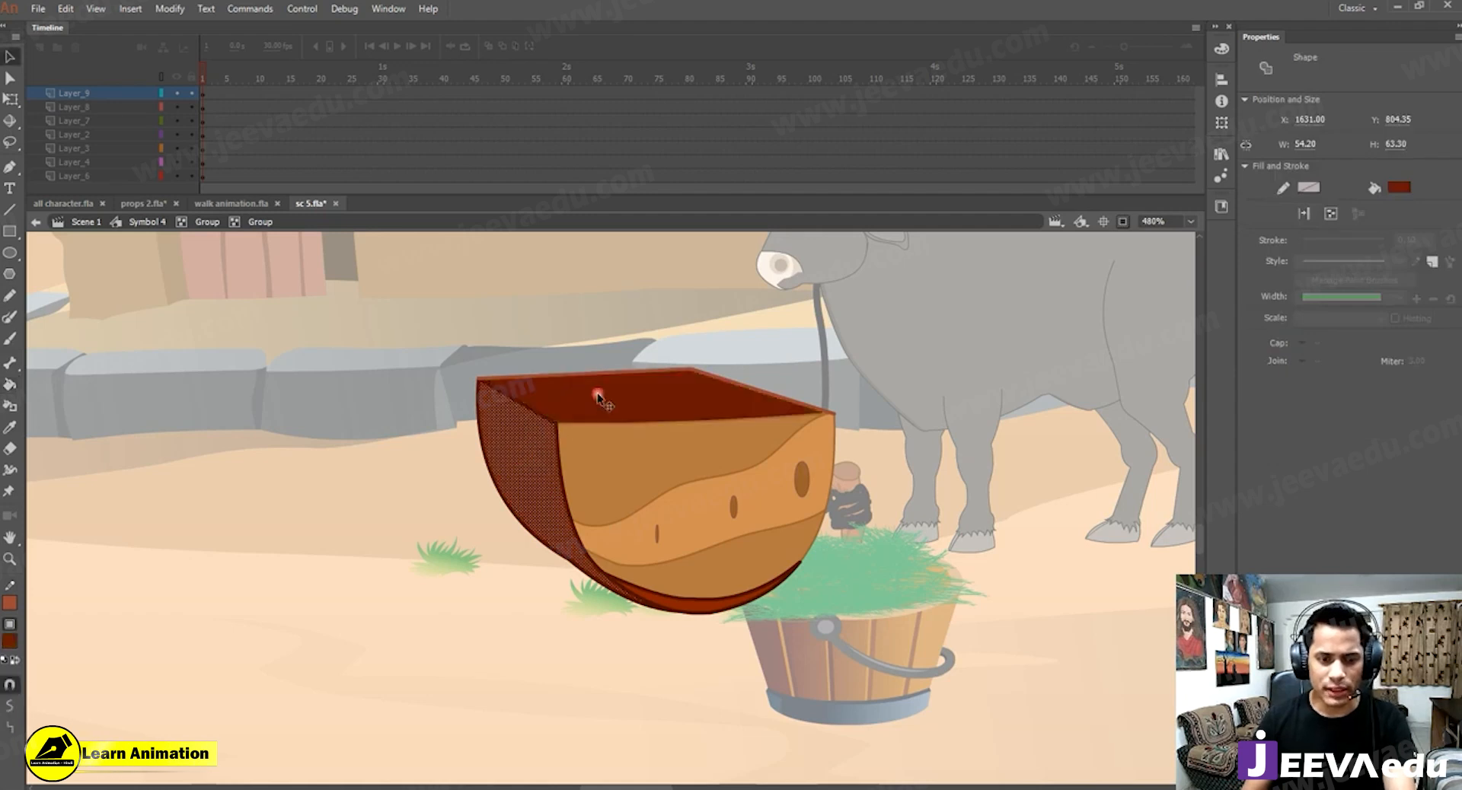
Darken the fill of the trough's top opening to #4B0E02, leaving the dark side's color as it is.
click(603, 398)
click(11, 642)
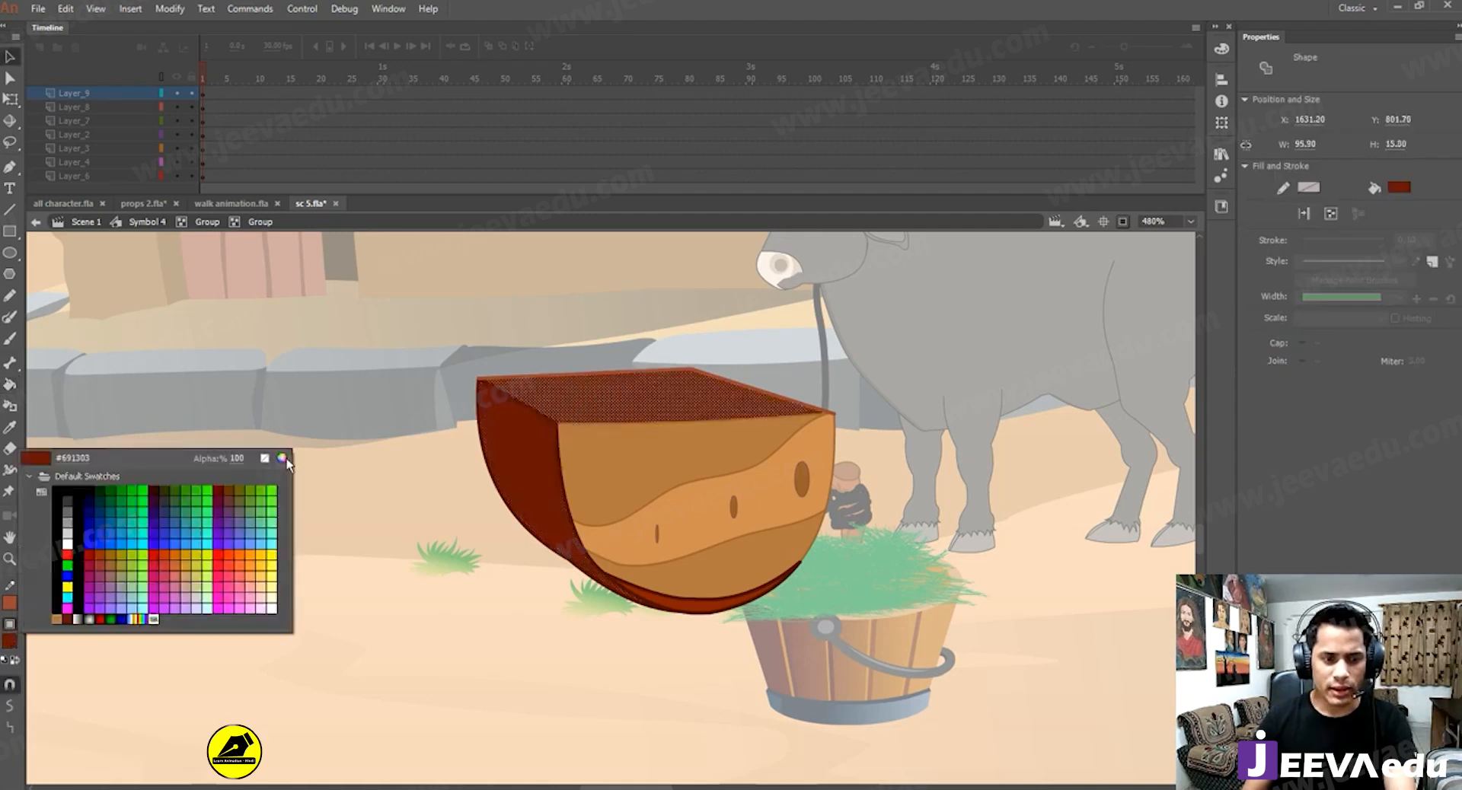
click(294, 434)
drag(772, 421, 772, 446)
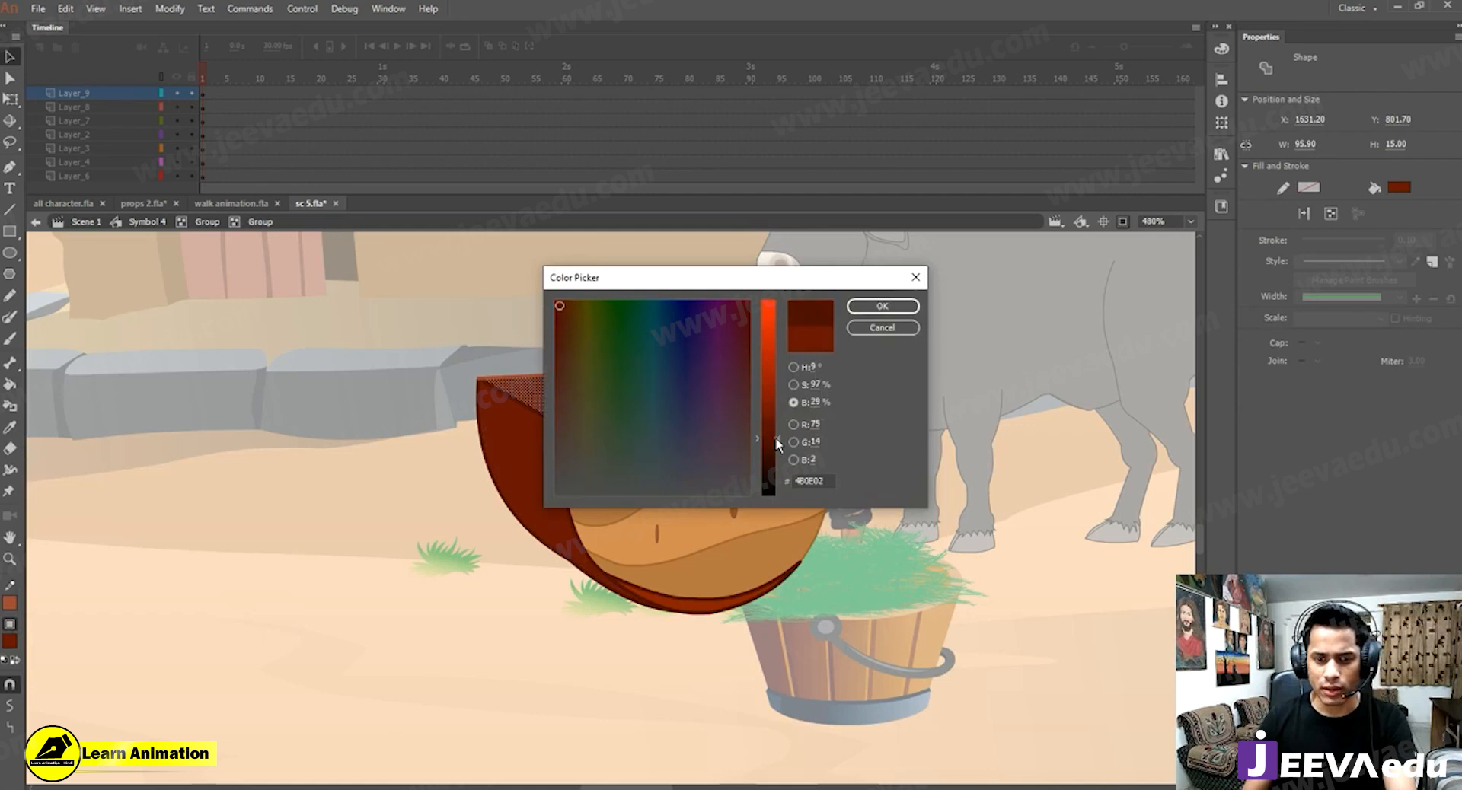
click(882, 306)
click(668, 373)
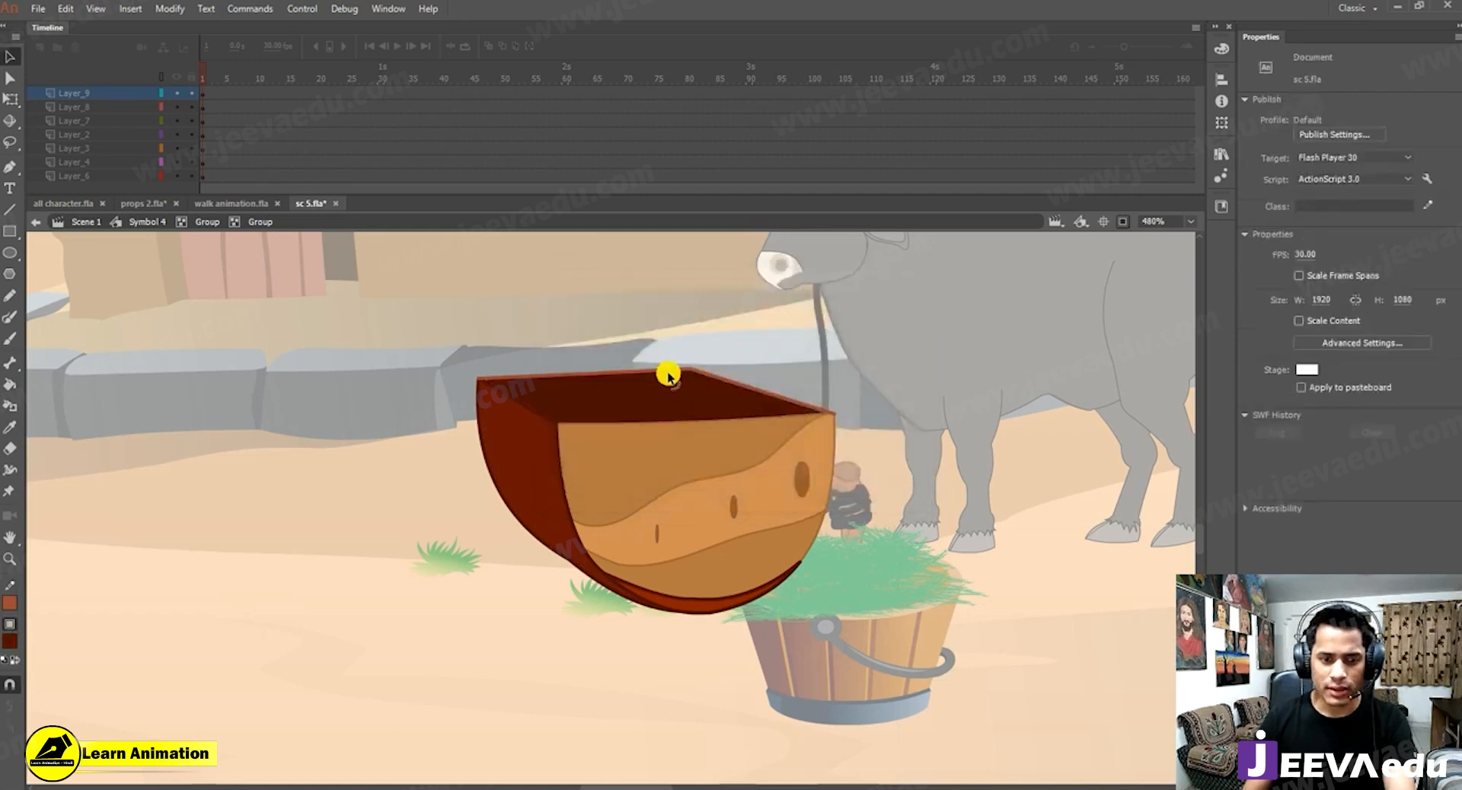
Recolor the trough's rear and far-side rim lines with the dark brown sampled from the side's outer outline.
click(602, 377)
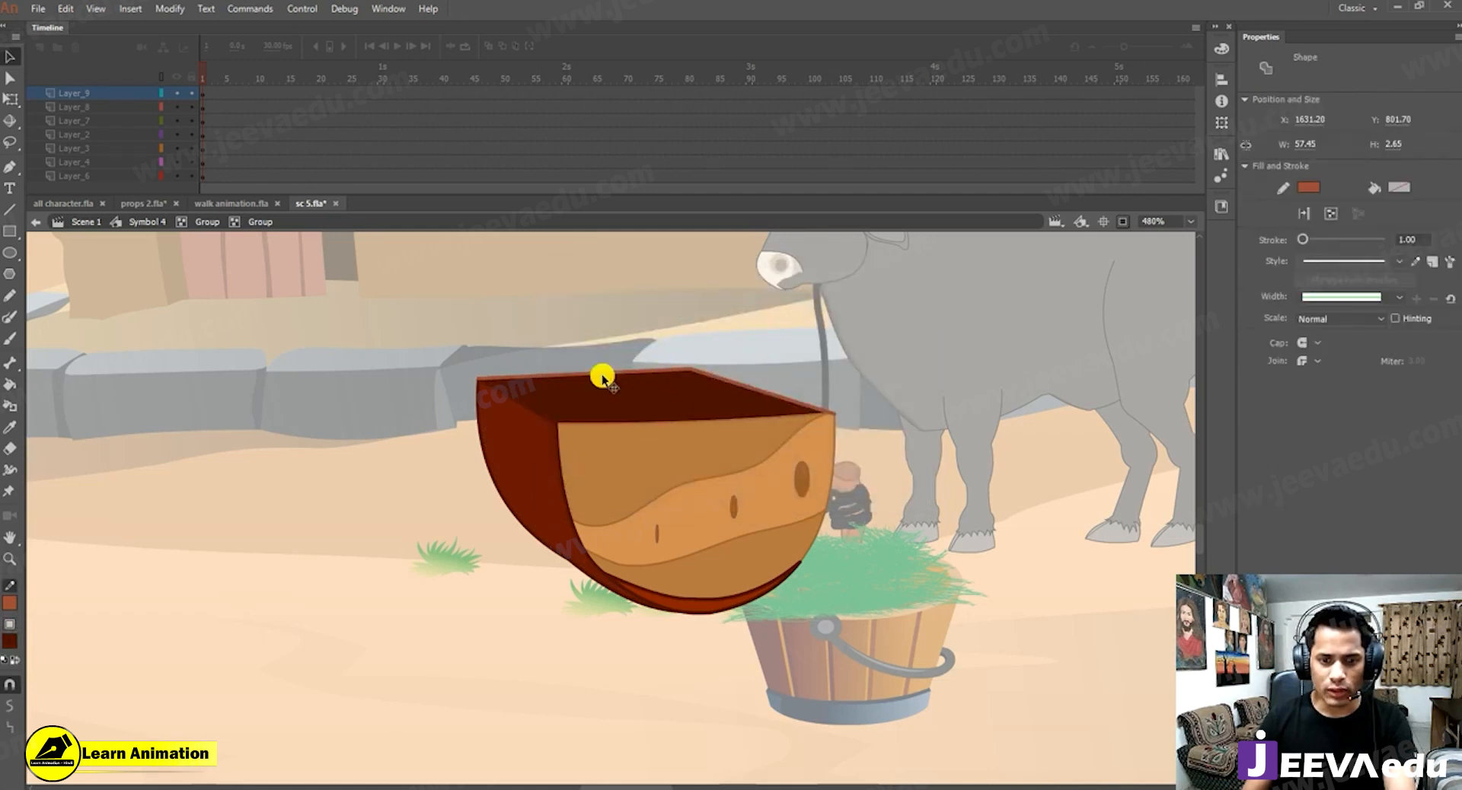
click(511, 511)
click(545, 414)
key(i)
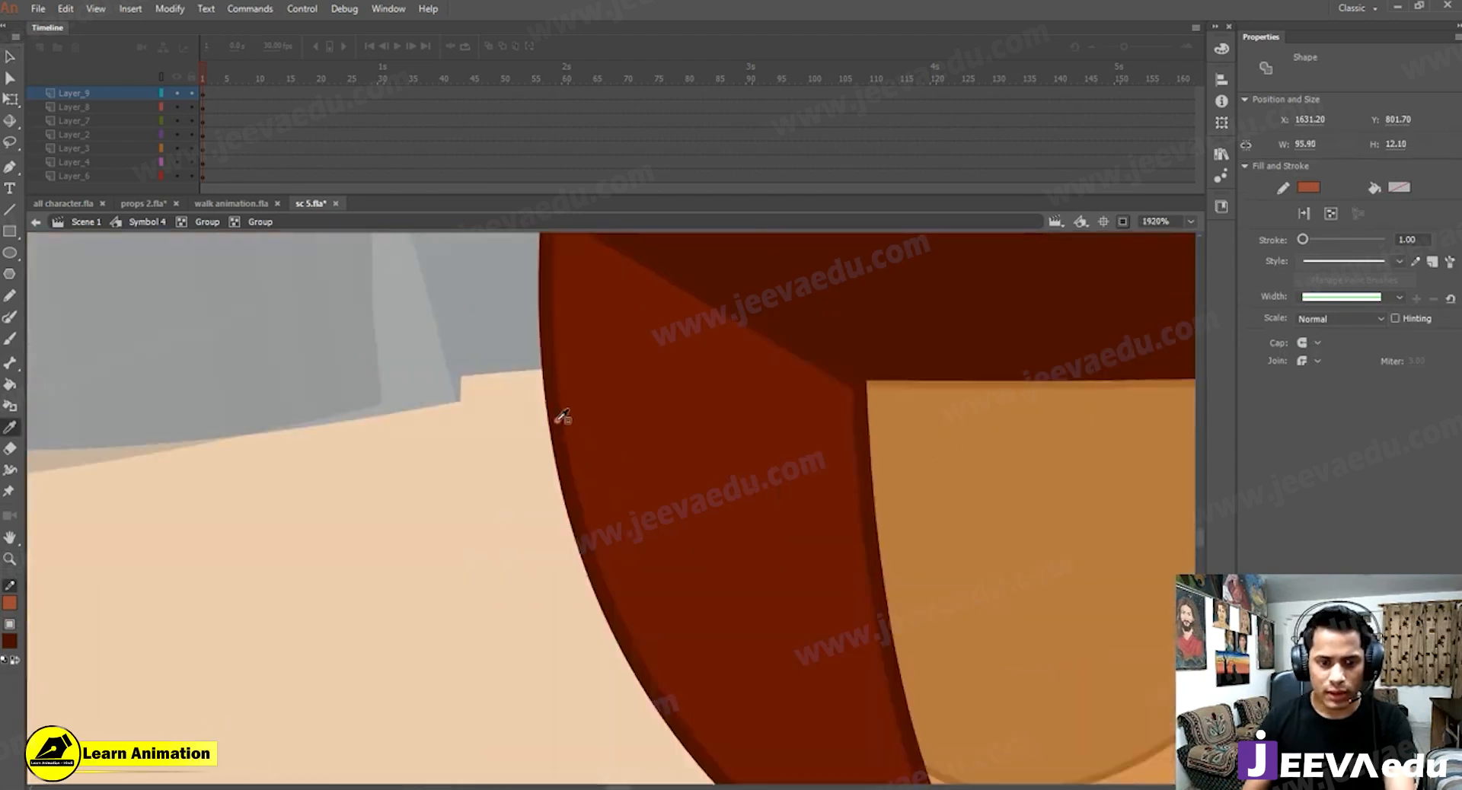
click(559, 421)
key(z)
alt+click(680, 392)
alt+click(693, 387)
key(v)
click(645, 432)
Leave the trough's nested groups and return to editing Symbol 4.
key(z)
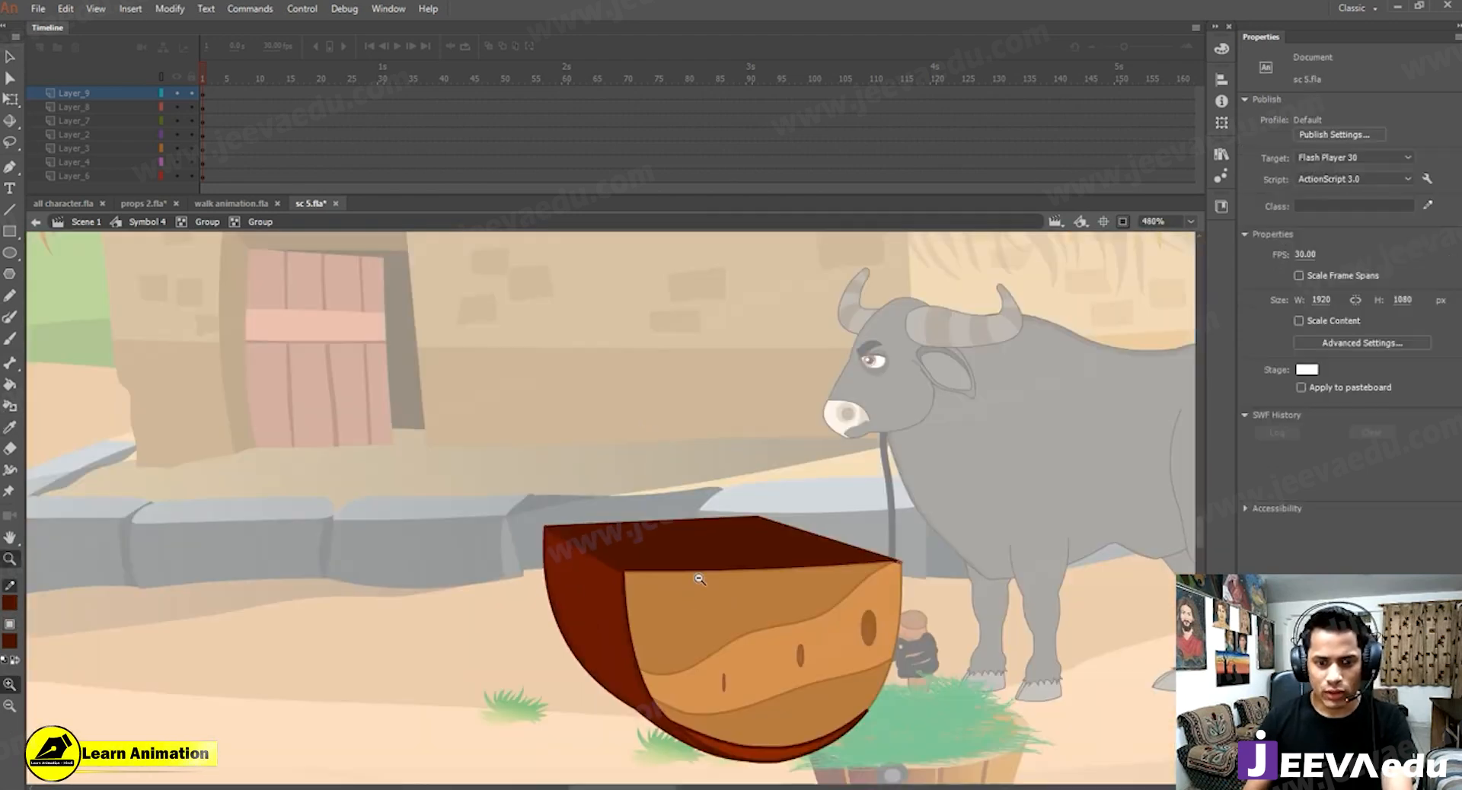
alt+click(699, 579)
click(589, 542)
key(z)
alt+click(507, 542)
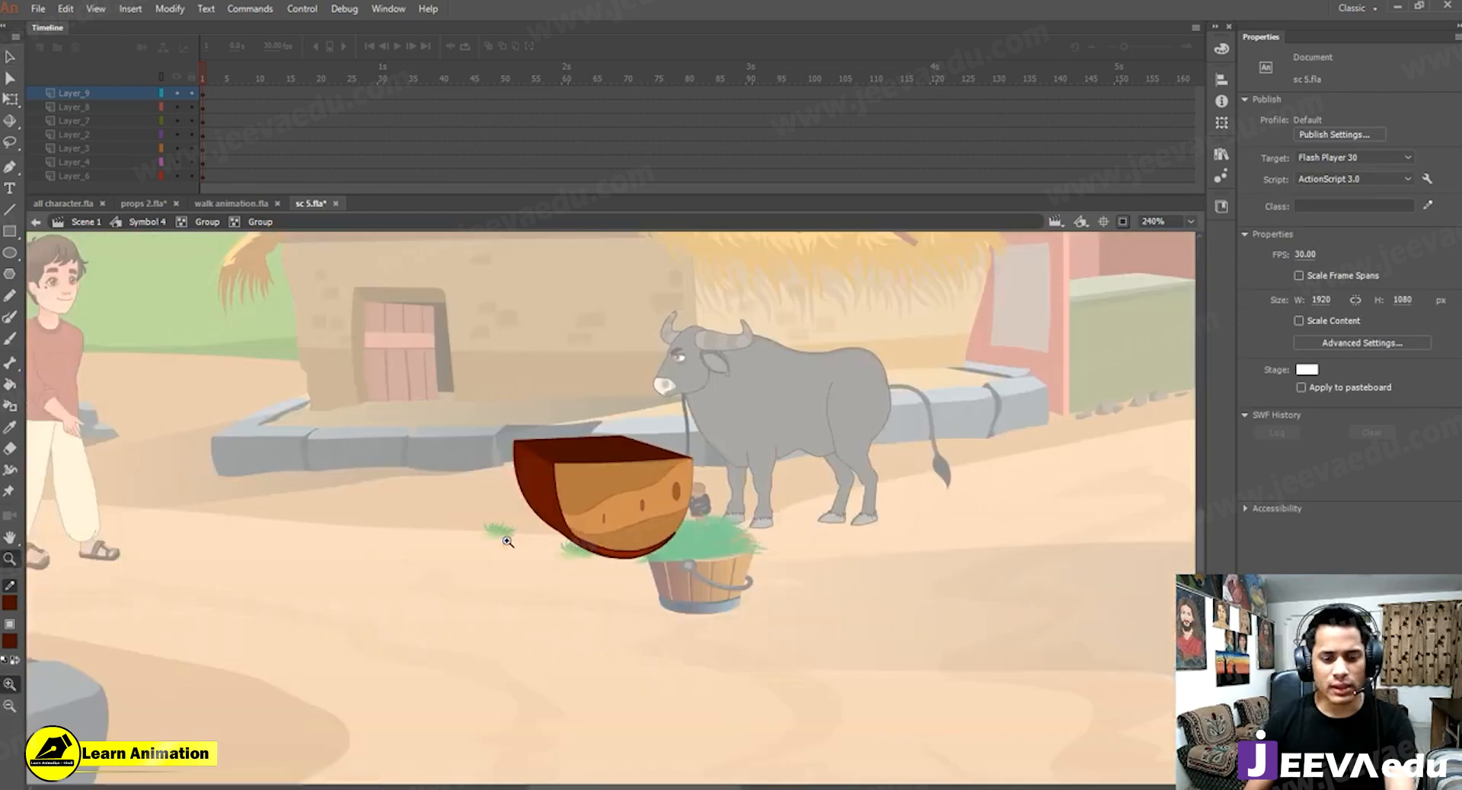
click(534, 580)
alt+click(567, 546)
key(v)
double_click(682, 541)
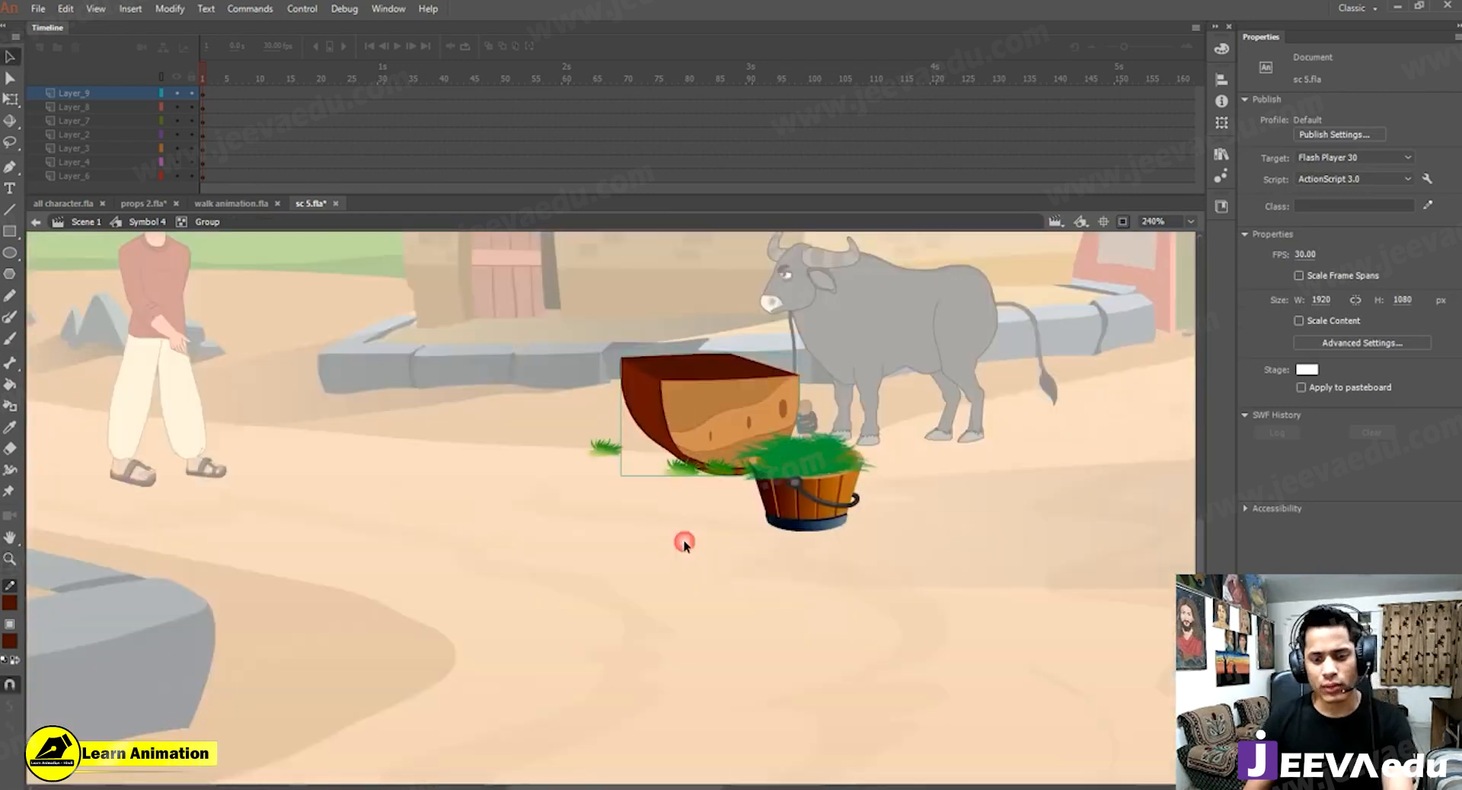
key(z)
drag(688, 520, 690, 536)
key(v)
double_click(661, 566)
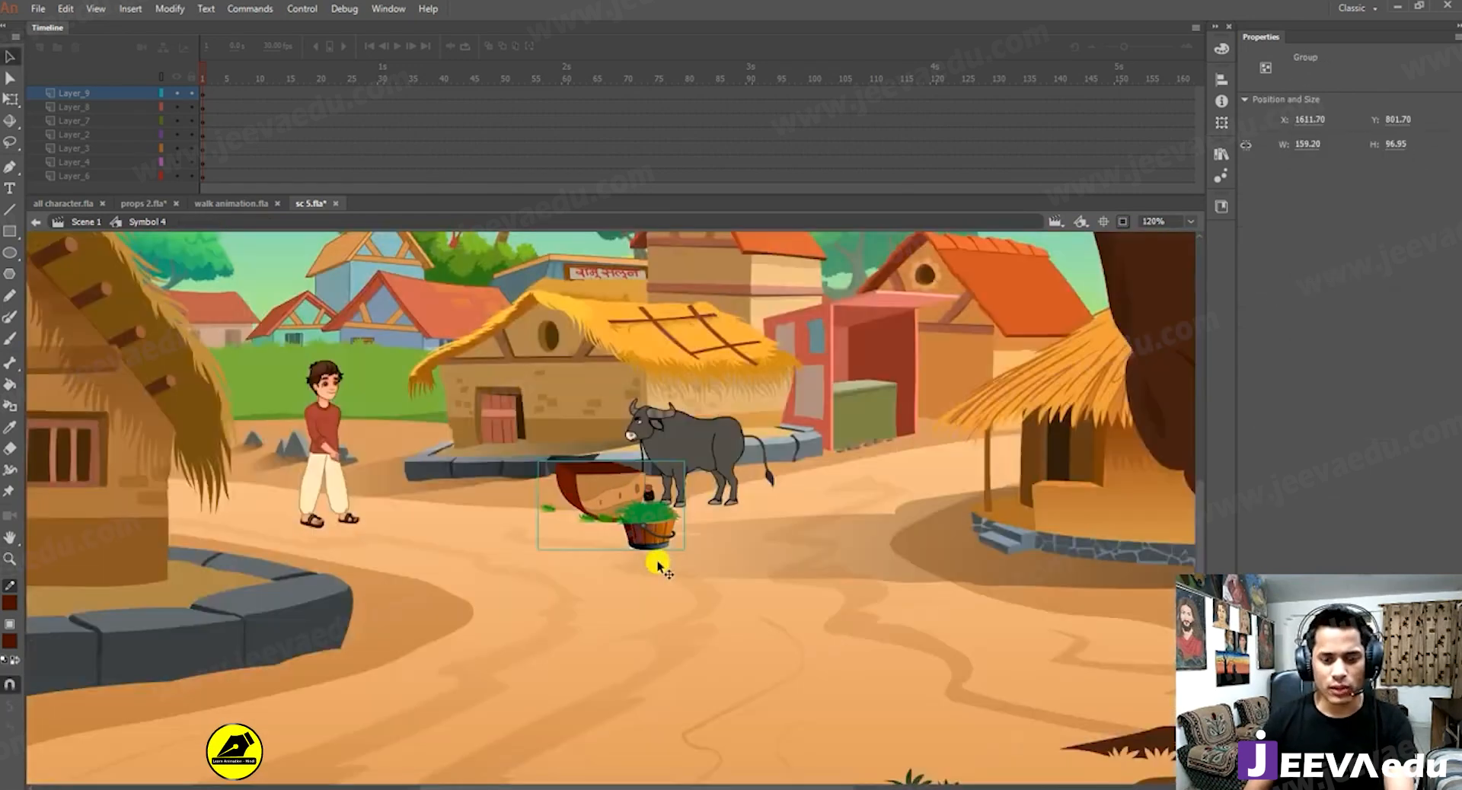
Ungroup the prop containing the trough, the grass tufts and the grass bucket.
key(z)
click(615, 501)
key(v)
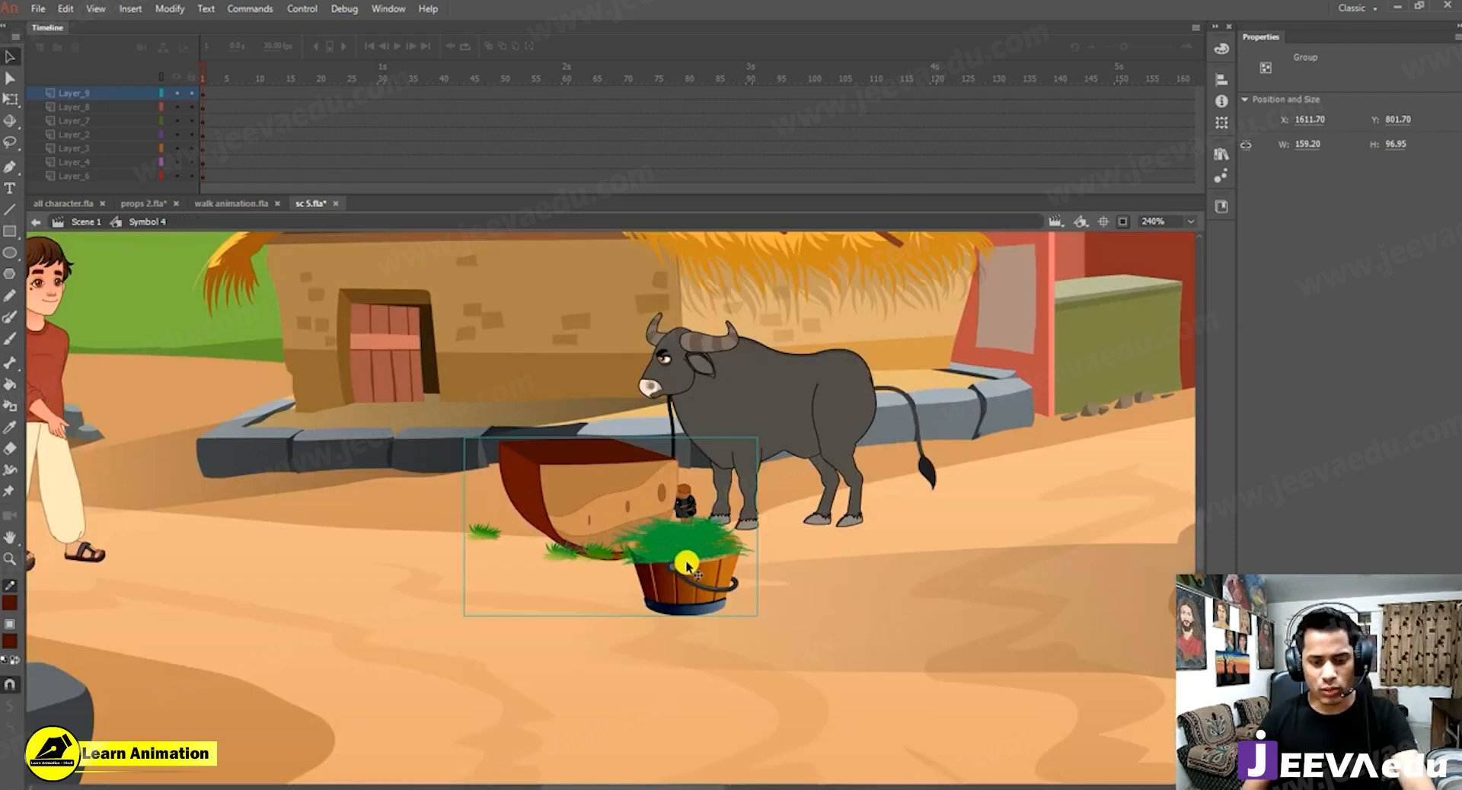
key(ctrl+shift+g)
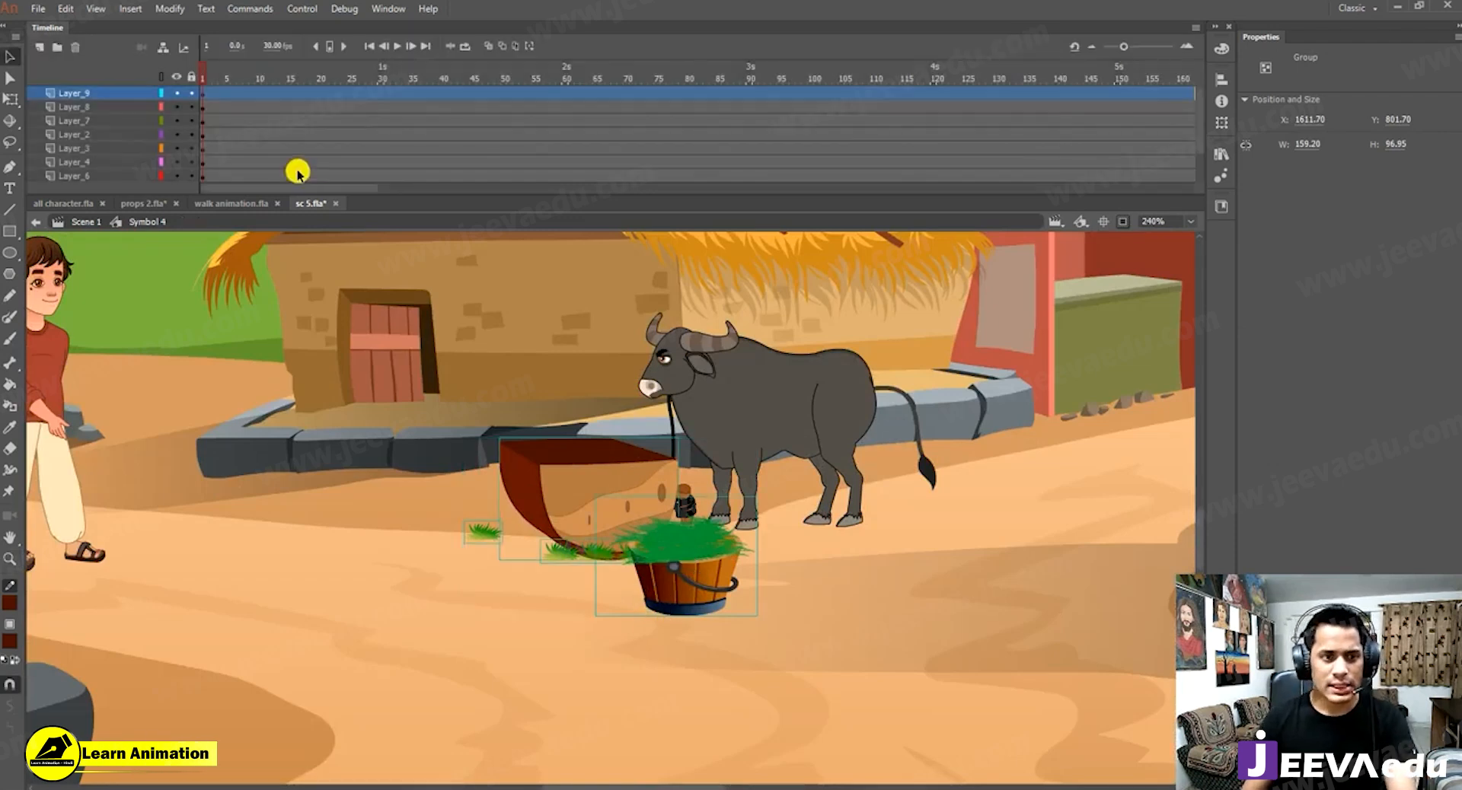
Cut the grass bucket and paste it in place on a new layer above Layer_9, locking the other layers.
click(685, 580)
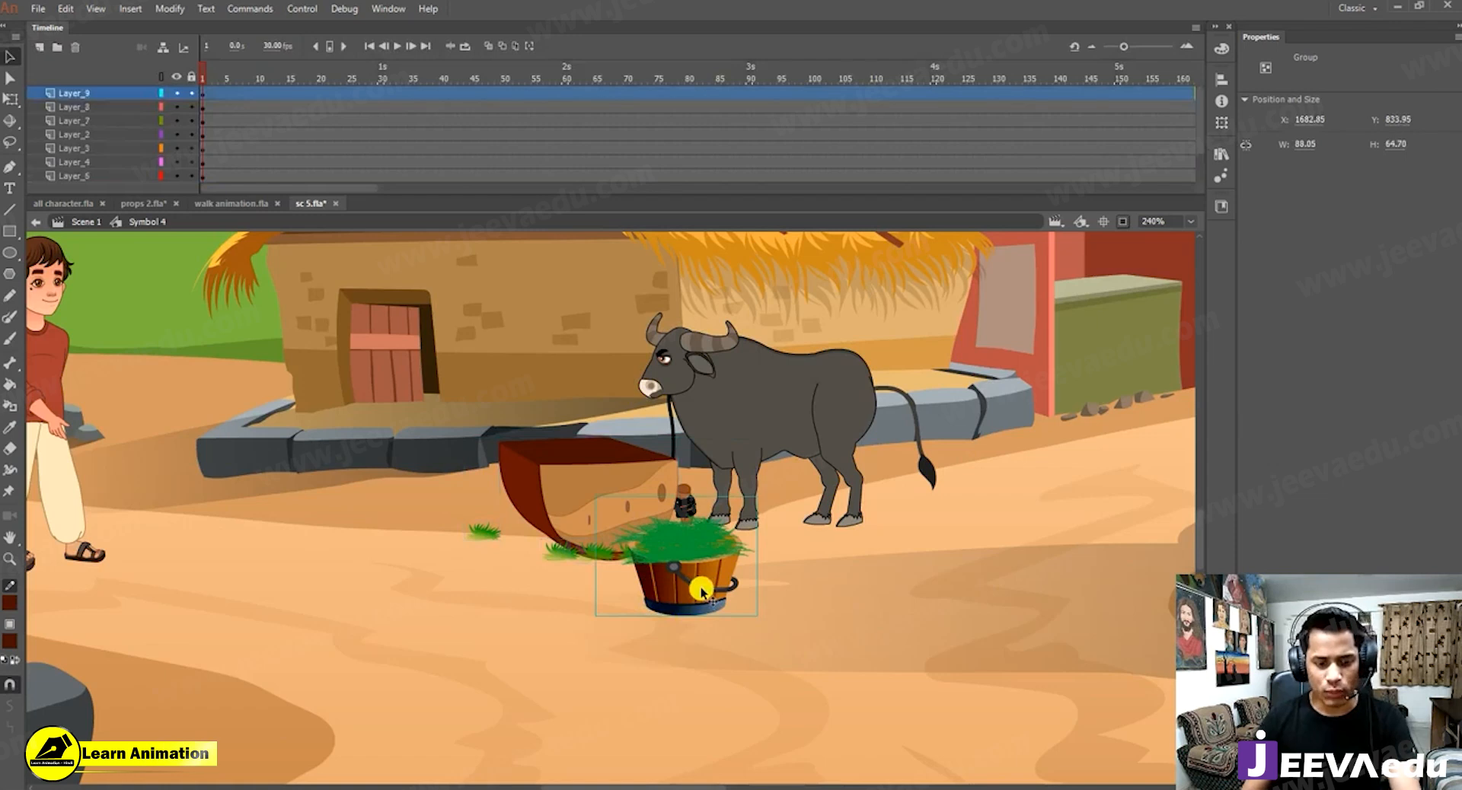
key(ctrl+x)
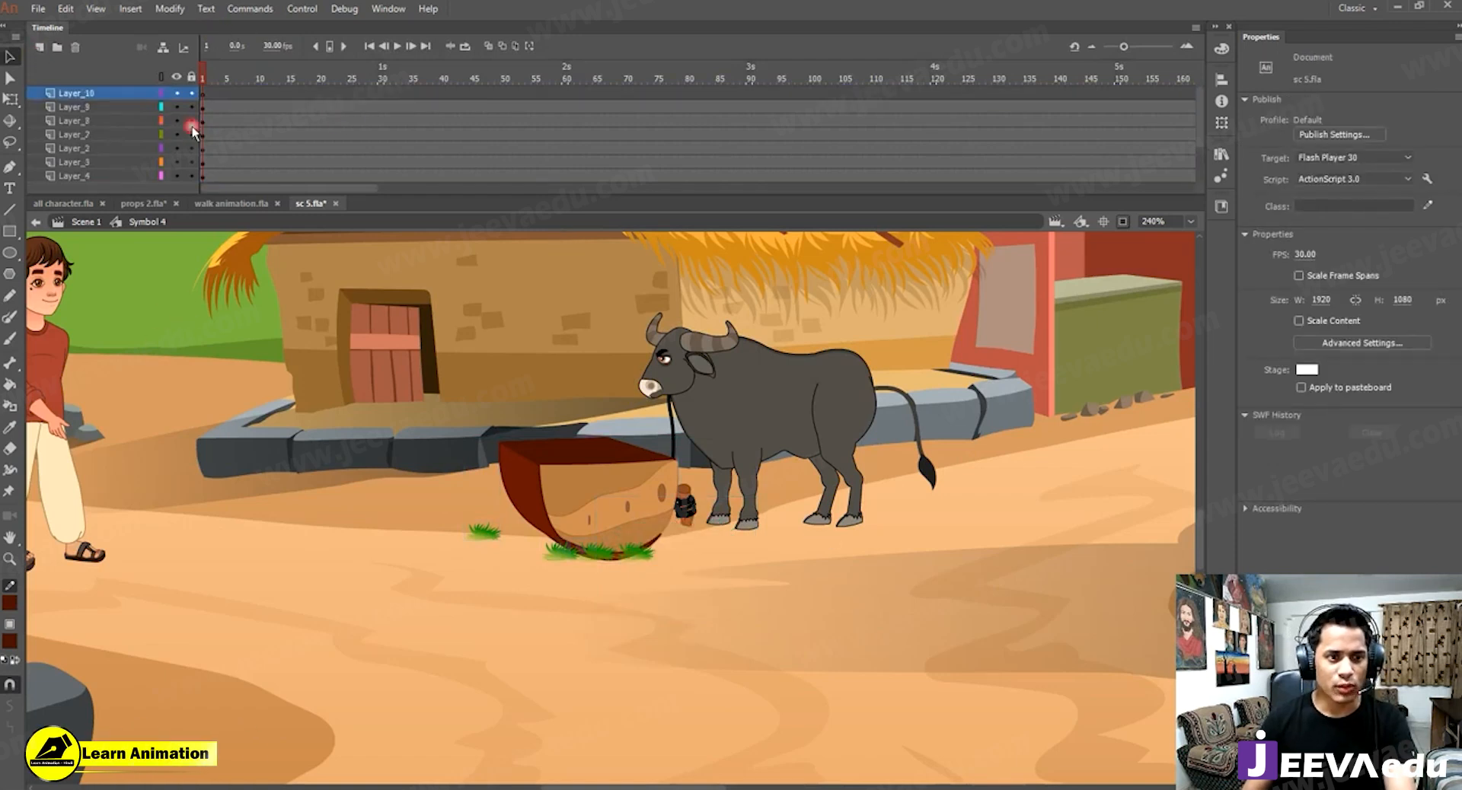
right_click(241, 458)
click(266, 513)
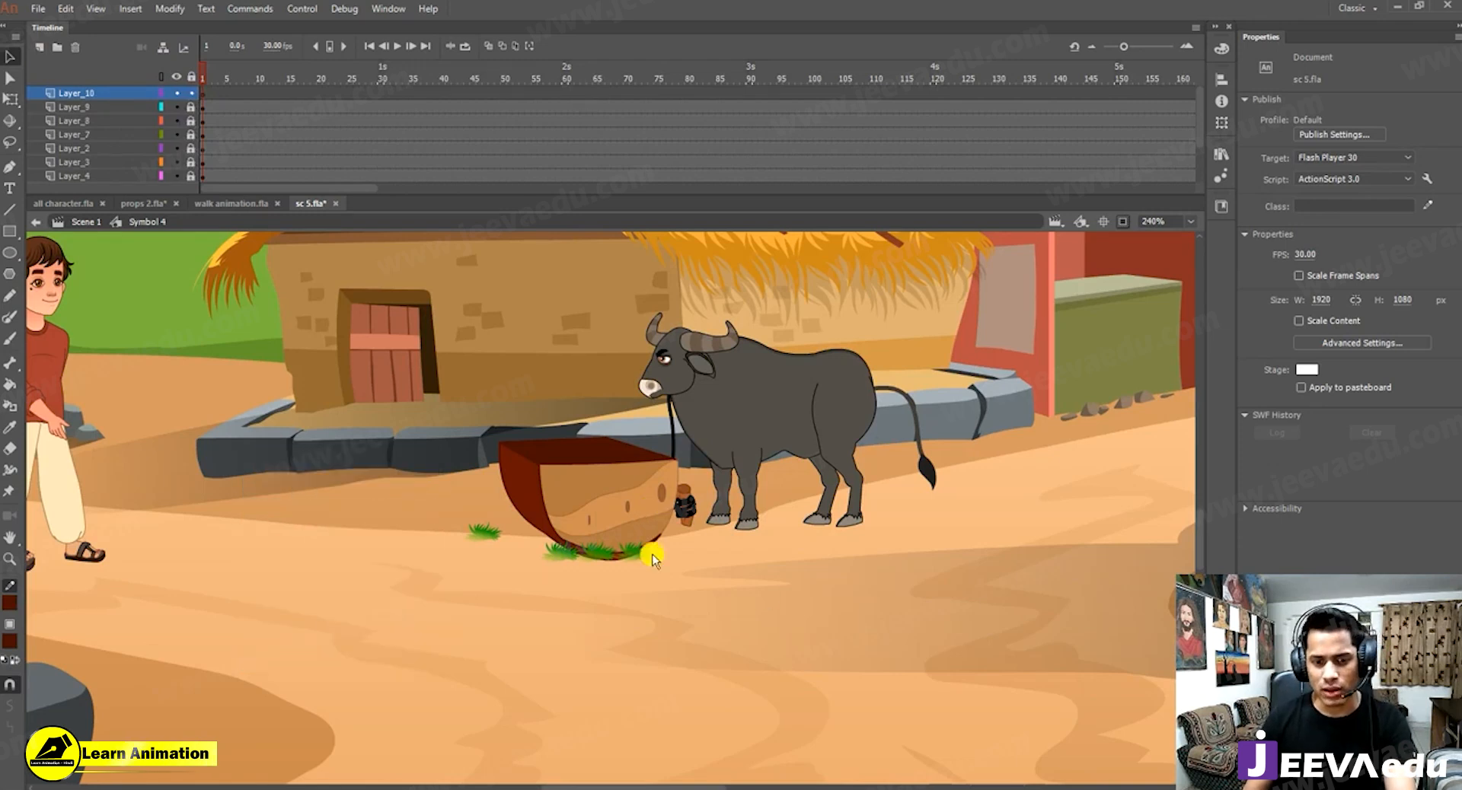
Convert the grass bucket to a graphic symbol and move it right and slightly up to about X 1699, Y 825.
key(F8)
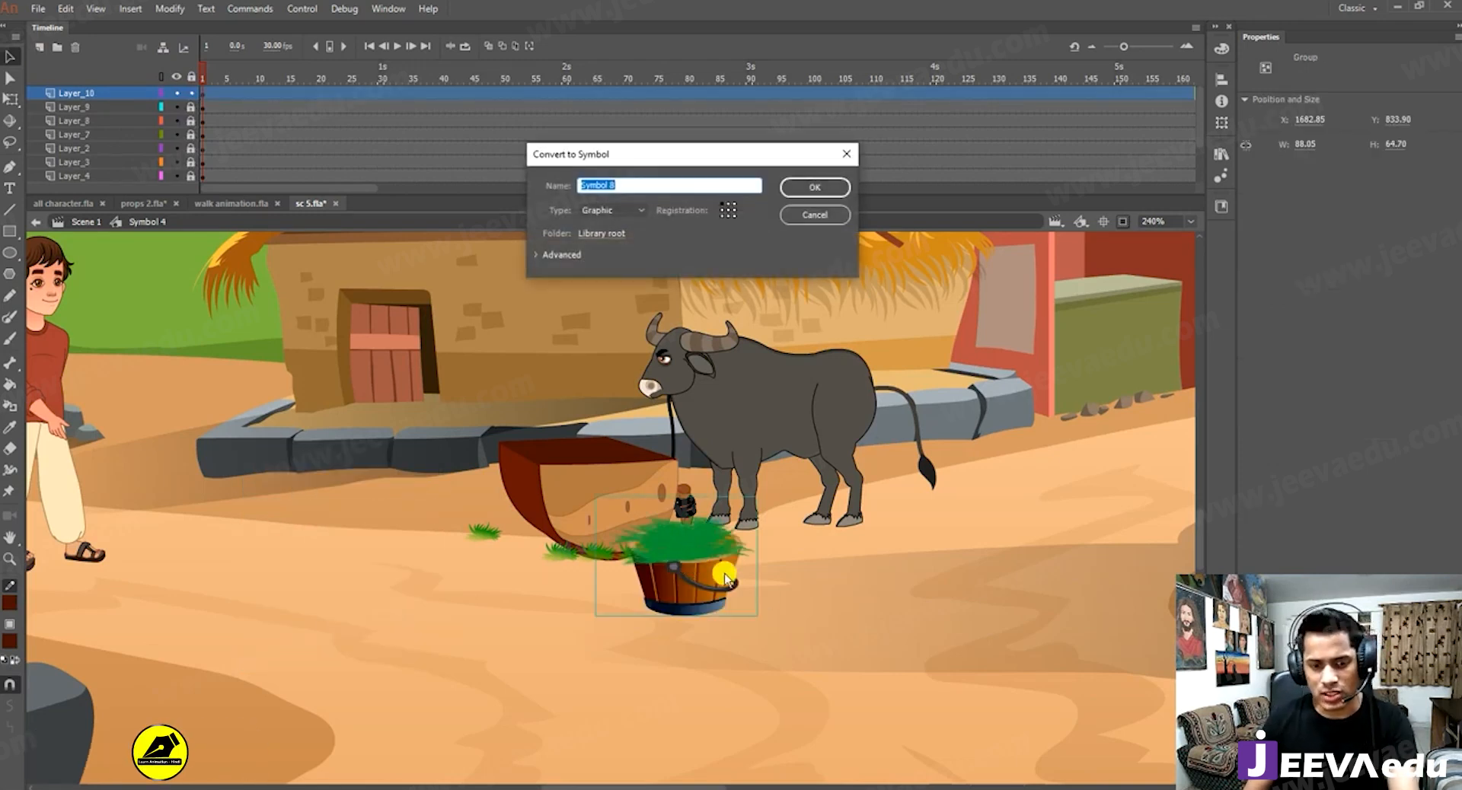
key(Return)
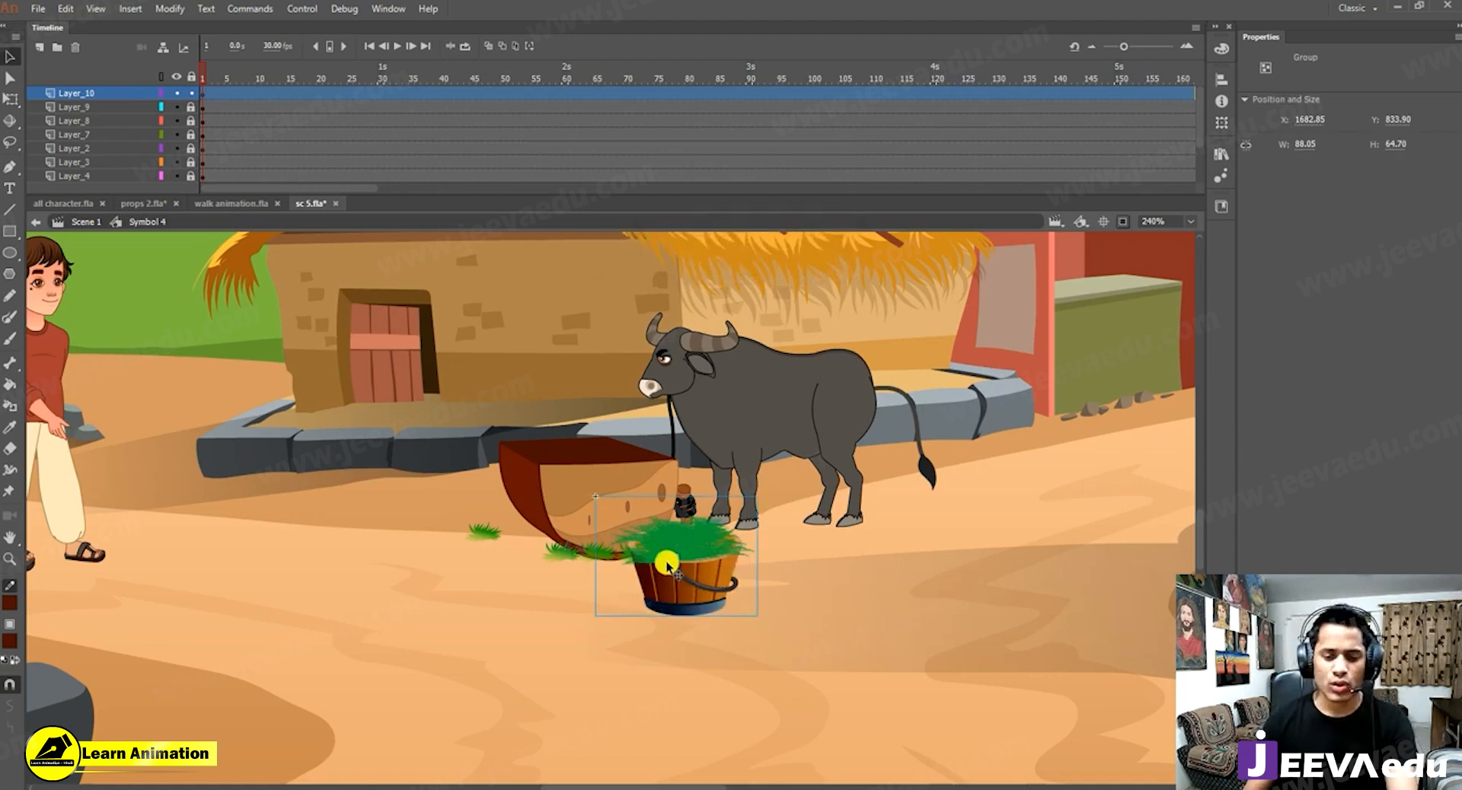
drag(667, 567, 737, 571)
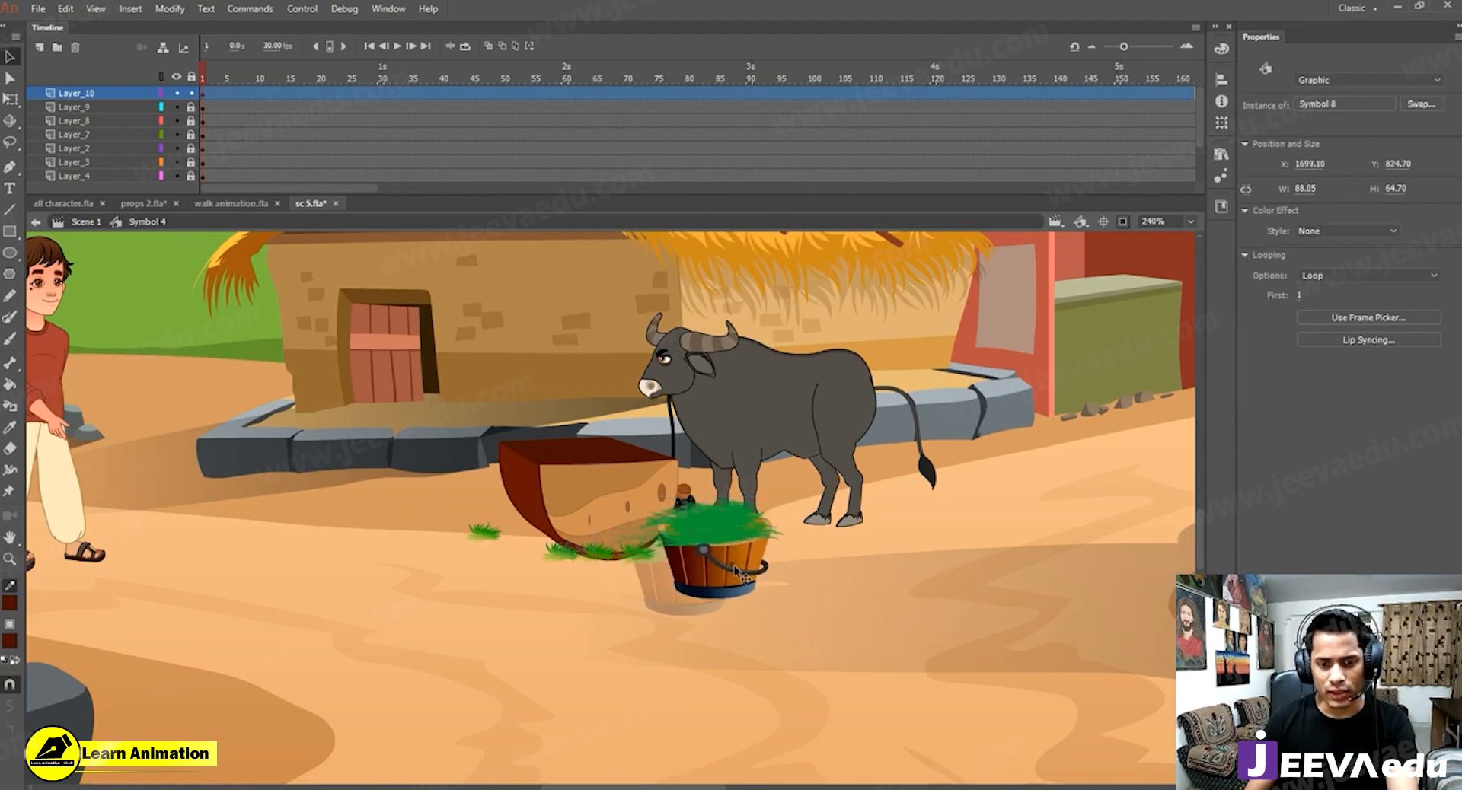
Unlock Layer_9, shift the grass tufts under the trough slightly down and move the separate tuft closer to the trough.
click(609, 558)
key(z)
key(v)
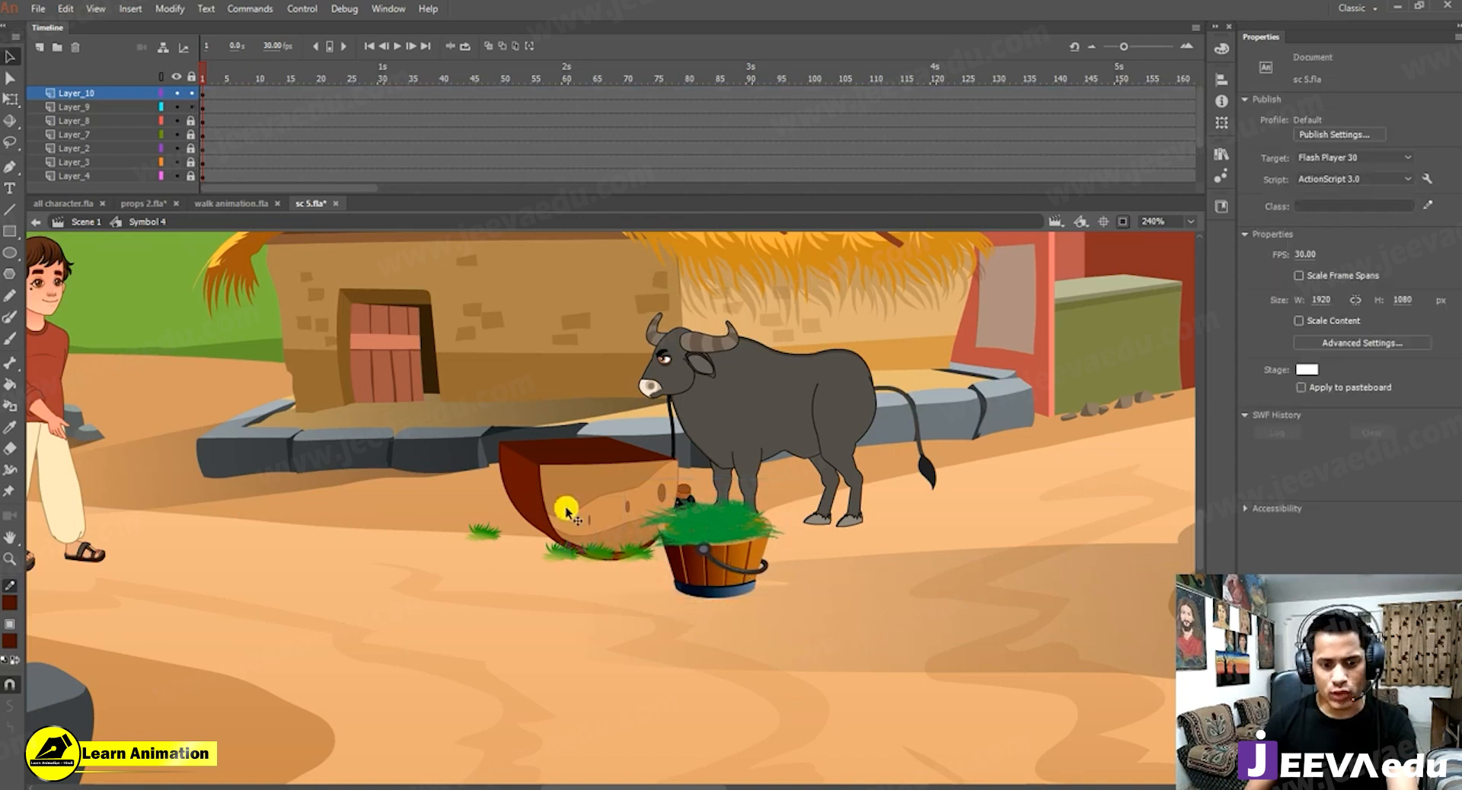
click(600, 556)
click(482, 533)
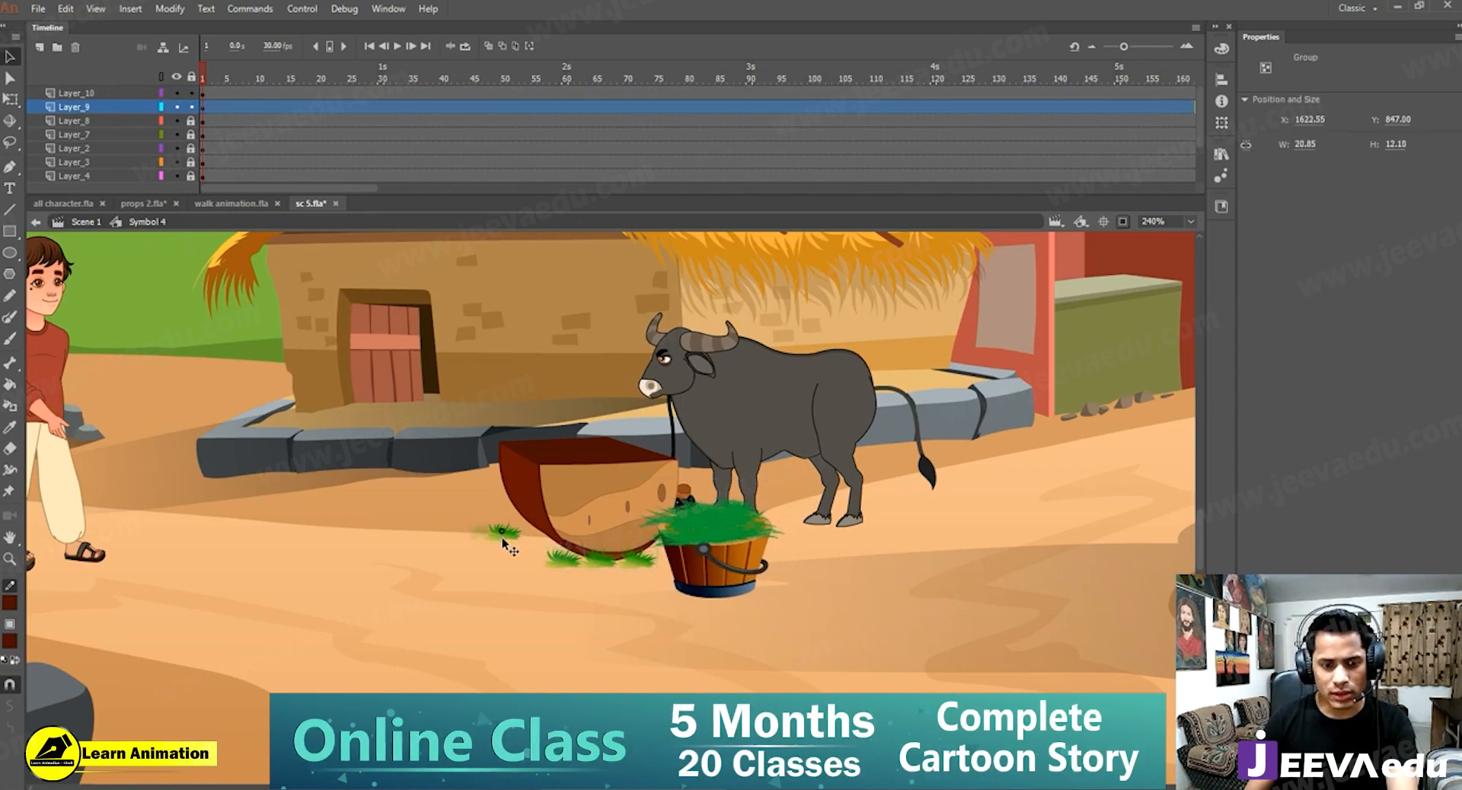
Convert everything on Layer_9, the trough with its grass tufts, into one graphic symbol.
click(207, 109)
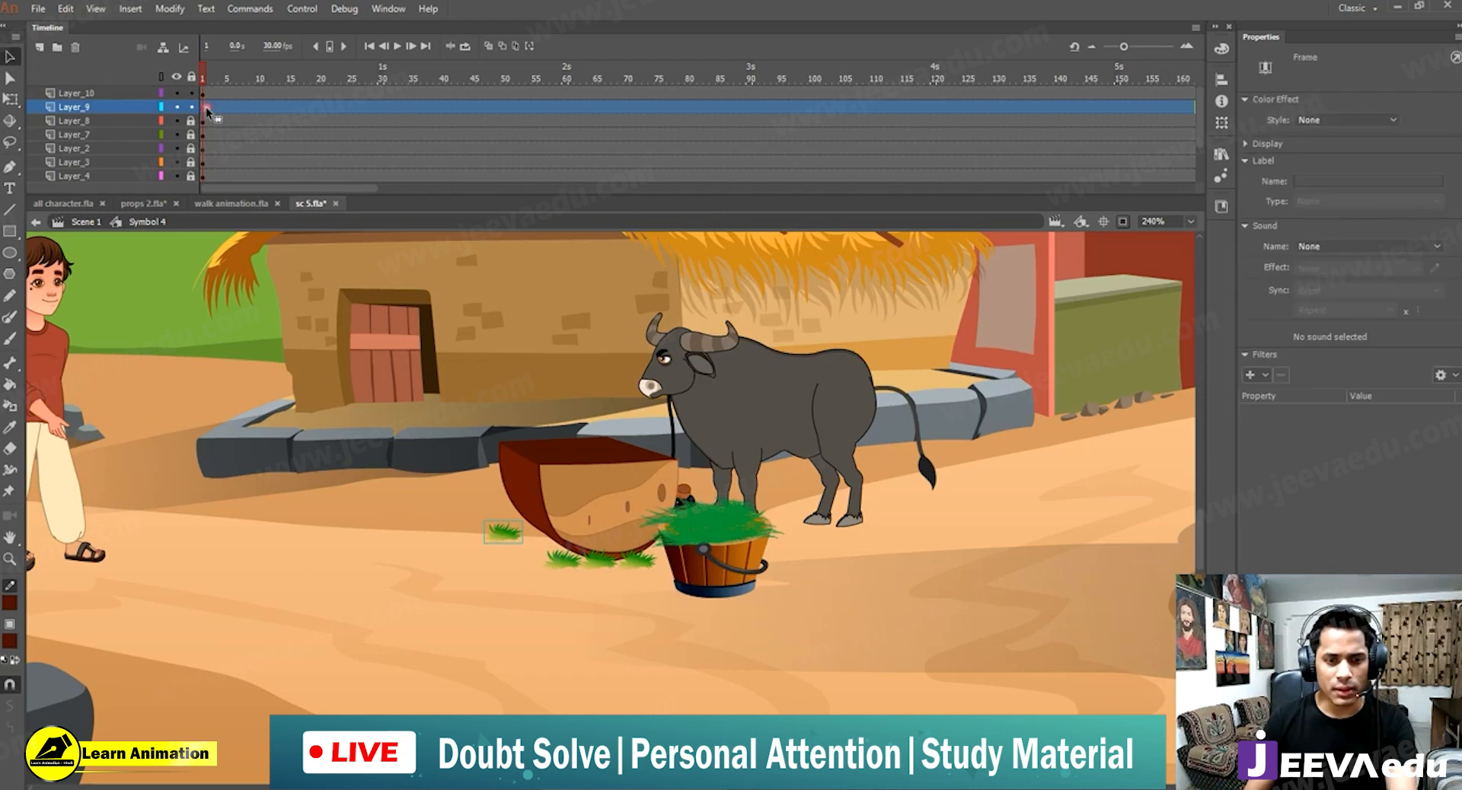
key(F8)
key(Return)
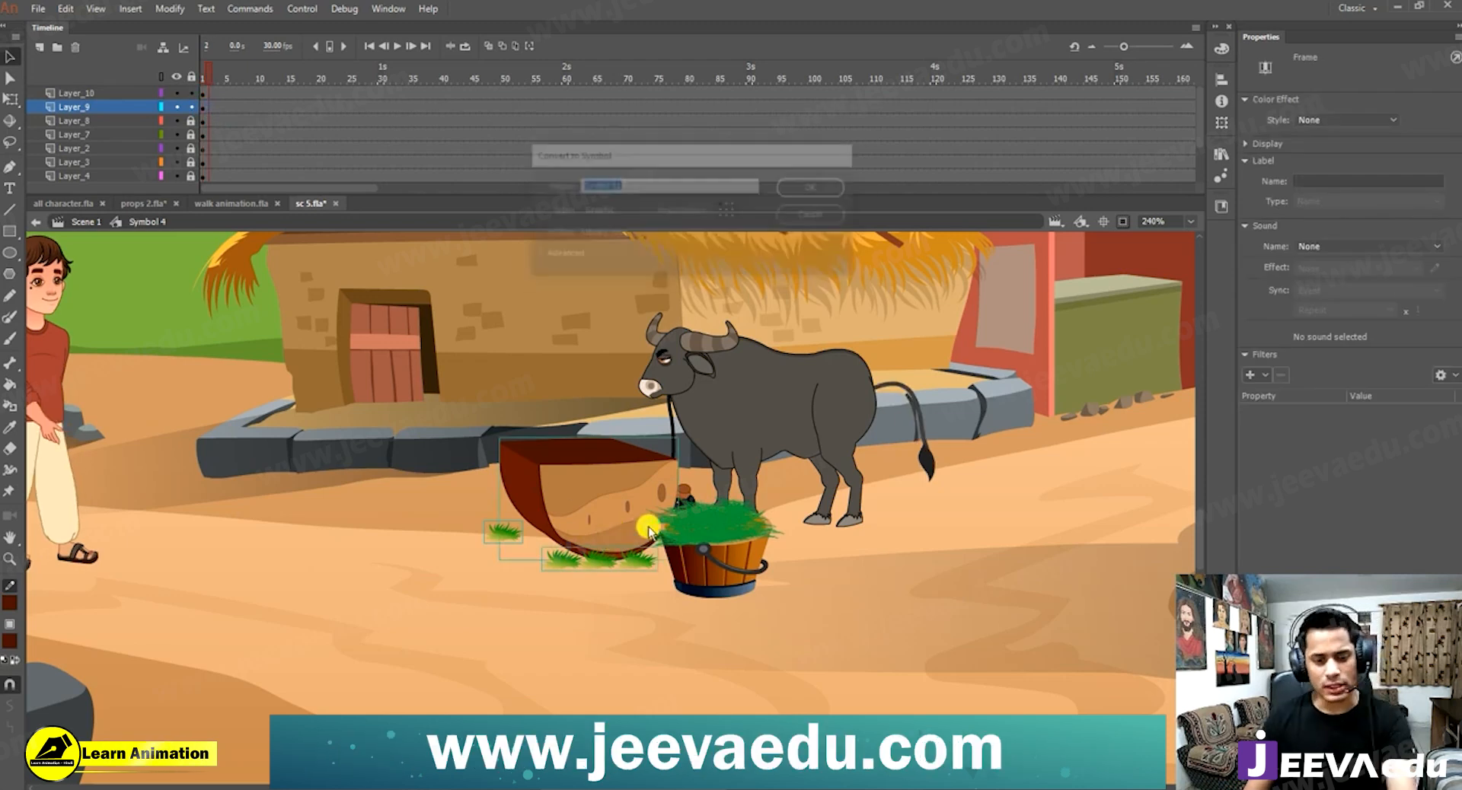
Unlock Layer_8 and nudge the buffalo slightly to the right, away from the trough, to X 1709.30.
key(z)
alt+click(700, 550)
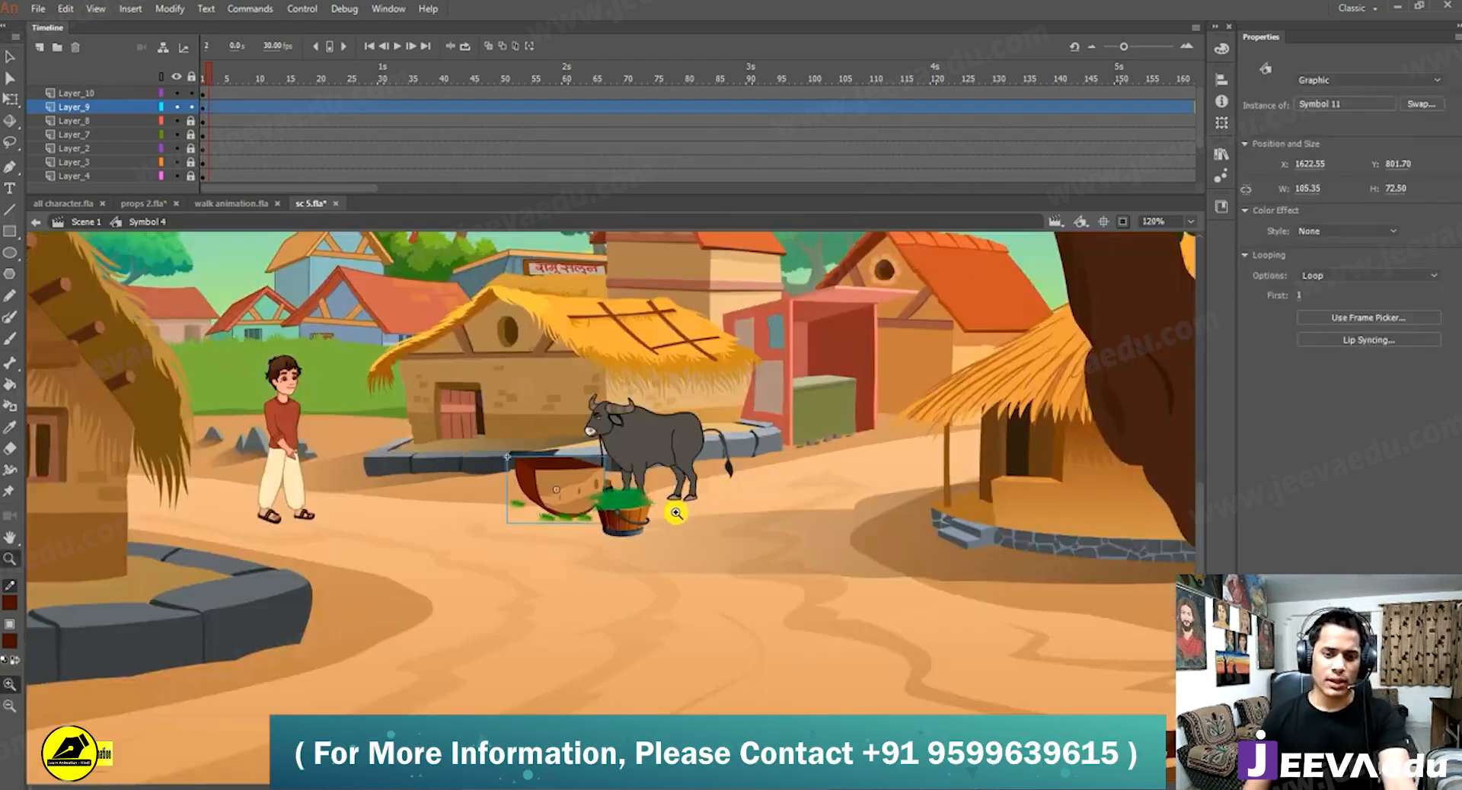
alt+click(667, 508)
click(586, 538)
key(v)
click(268, 226)
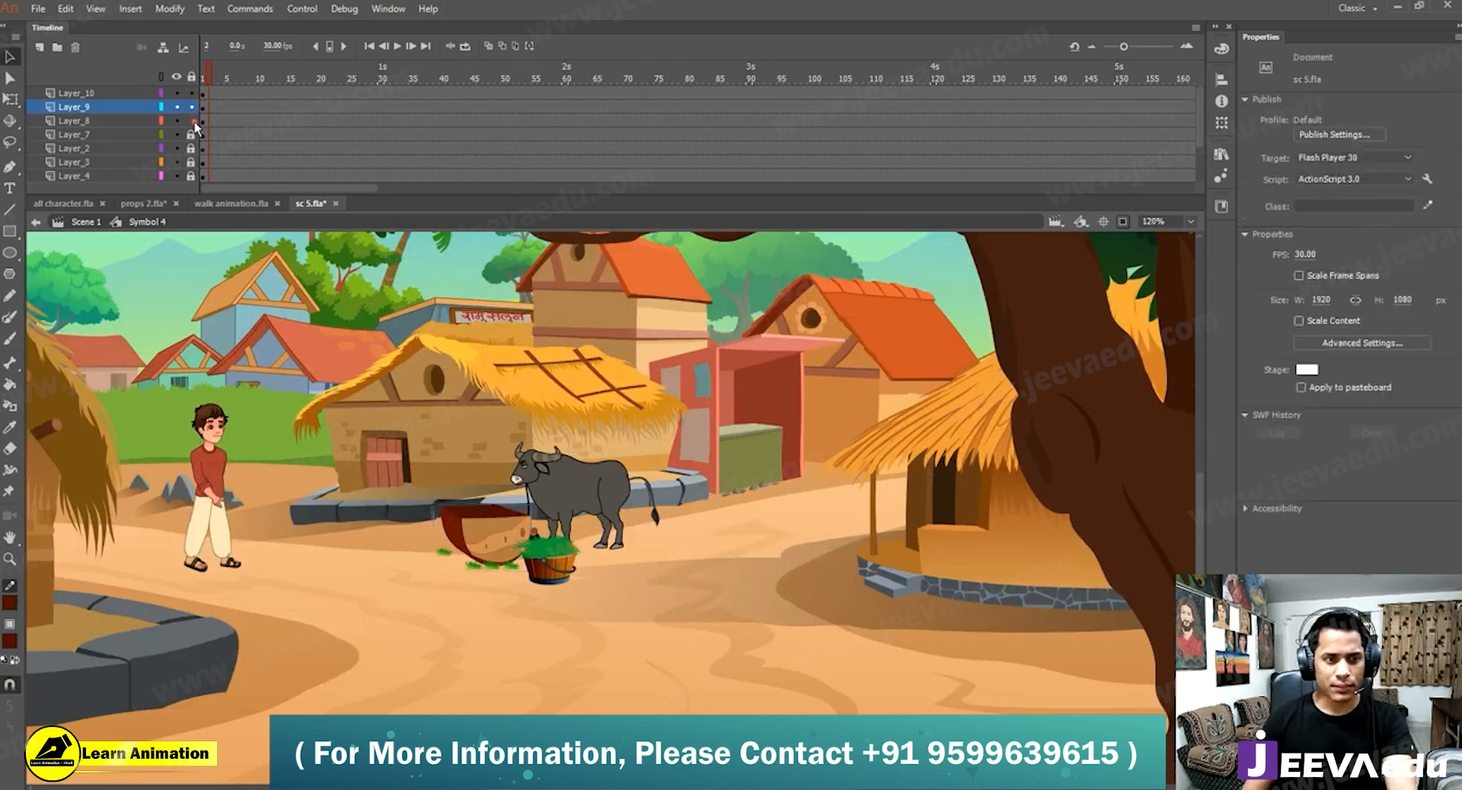
click(583, 481)
key(Right)
key(Right)
key(Right)
key(Right)
key(Right)
key(Right)
key(Right)
key(Right)
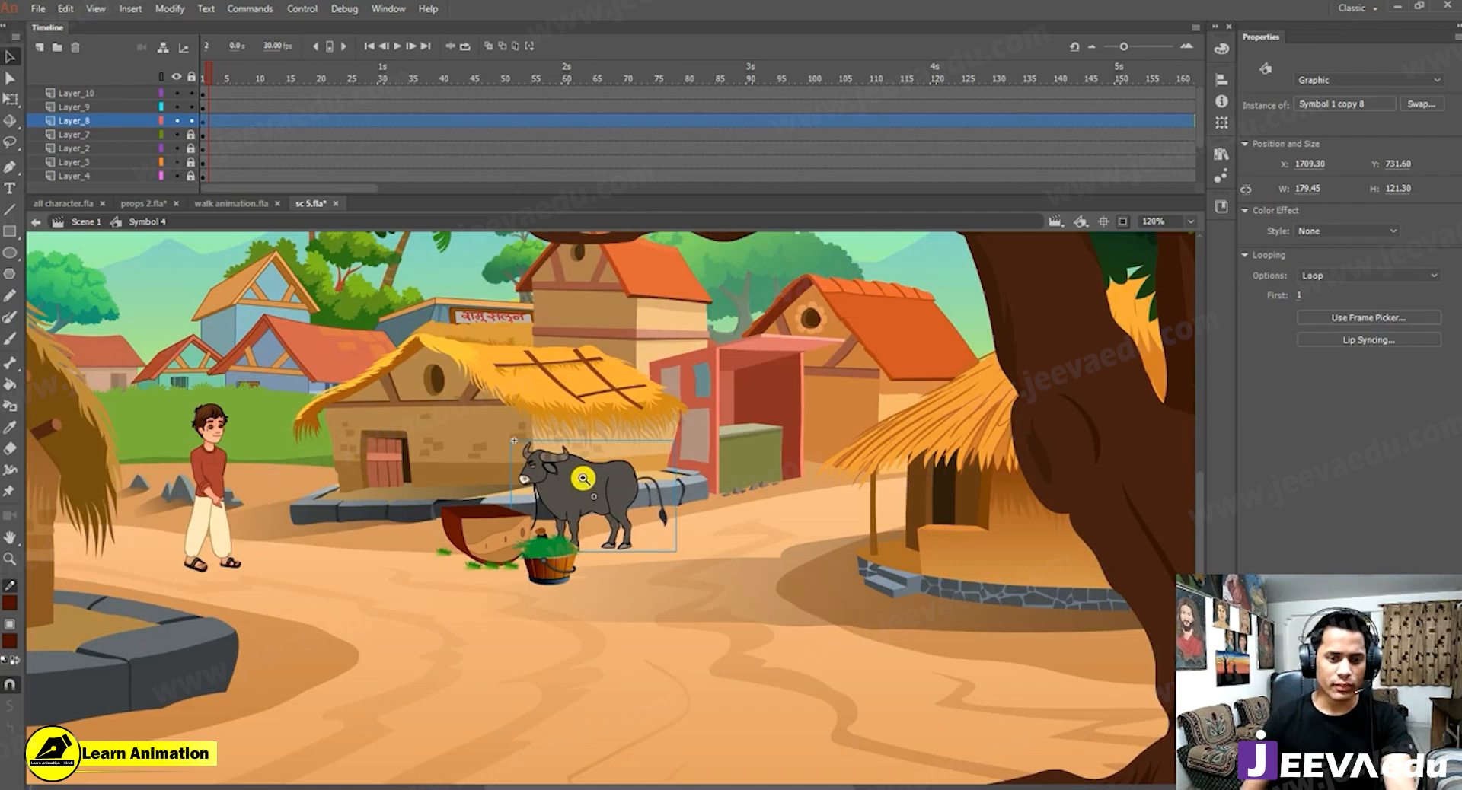
Unlock the remaining layers, move the walking boy slightly lower on the path, and preview the scene's animation.
alt+click(584, 478)
drag(643, 577, 711, 592)
key(v)
click(571, 541)
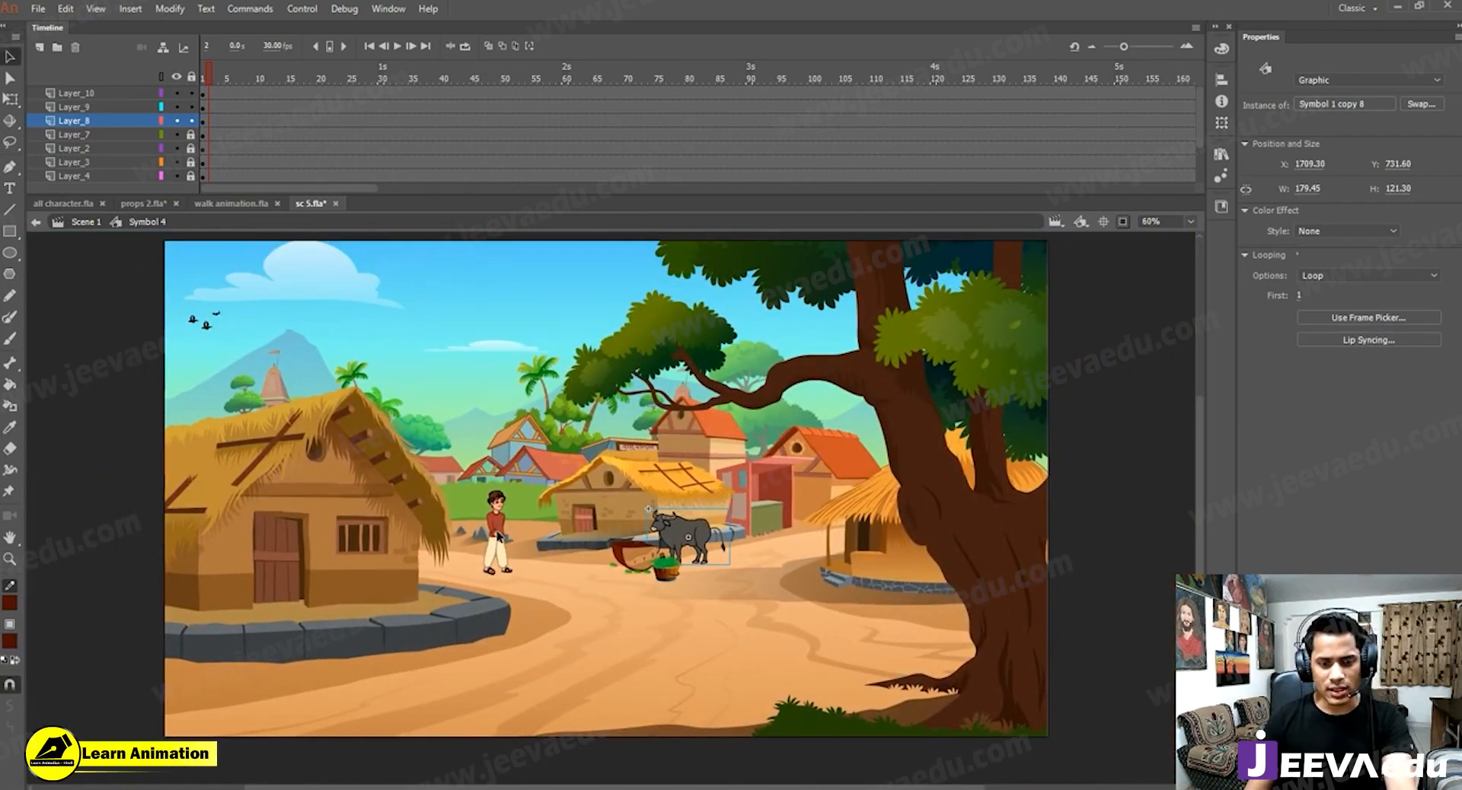
click(622, 561)
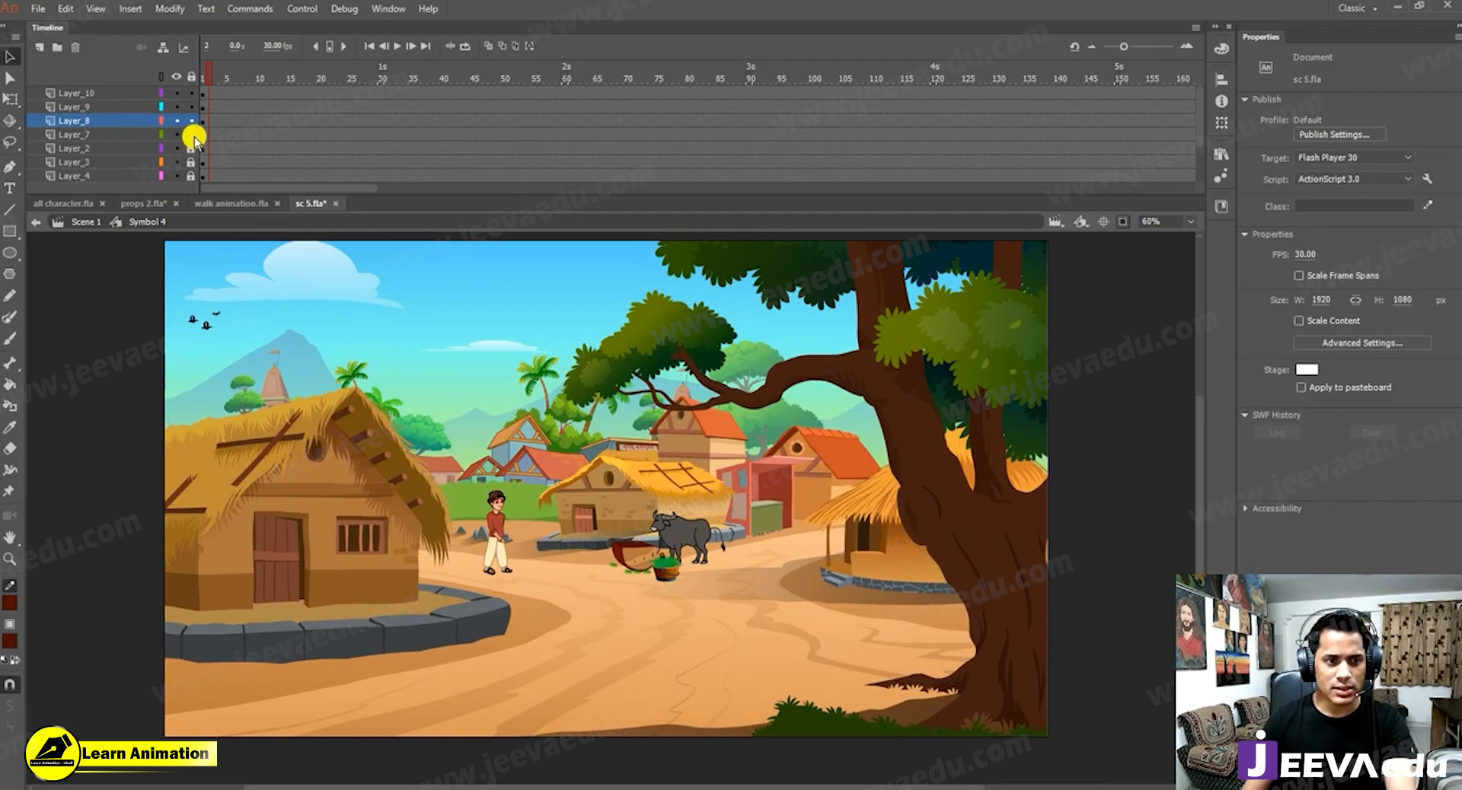
click(500, 529)
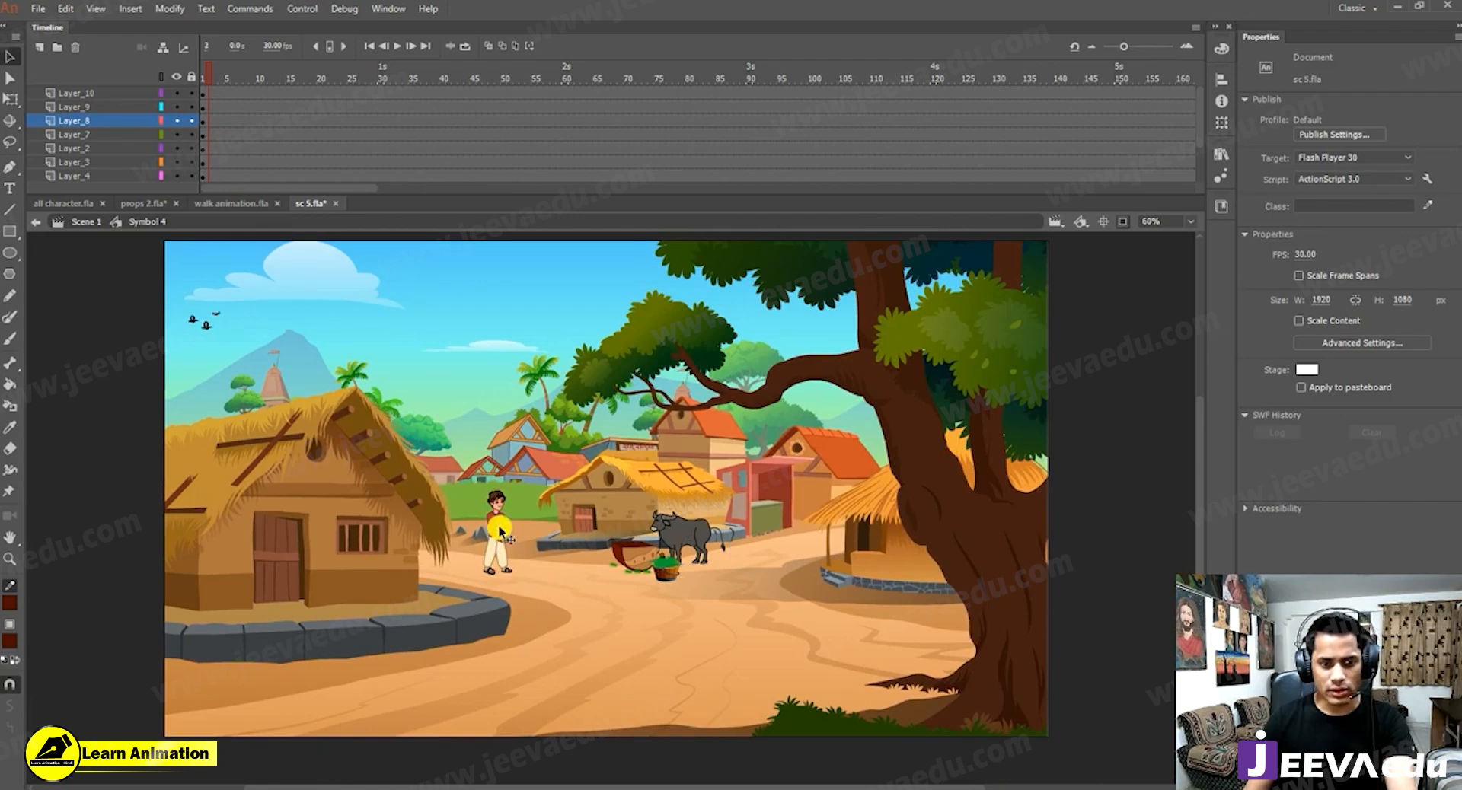
drag(515, 567, 515, 571)
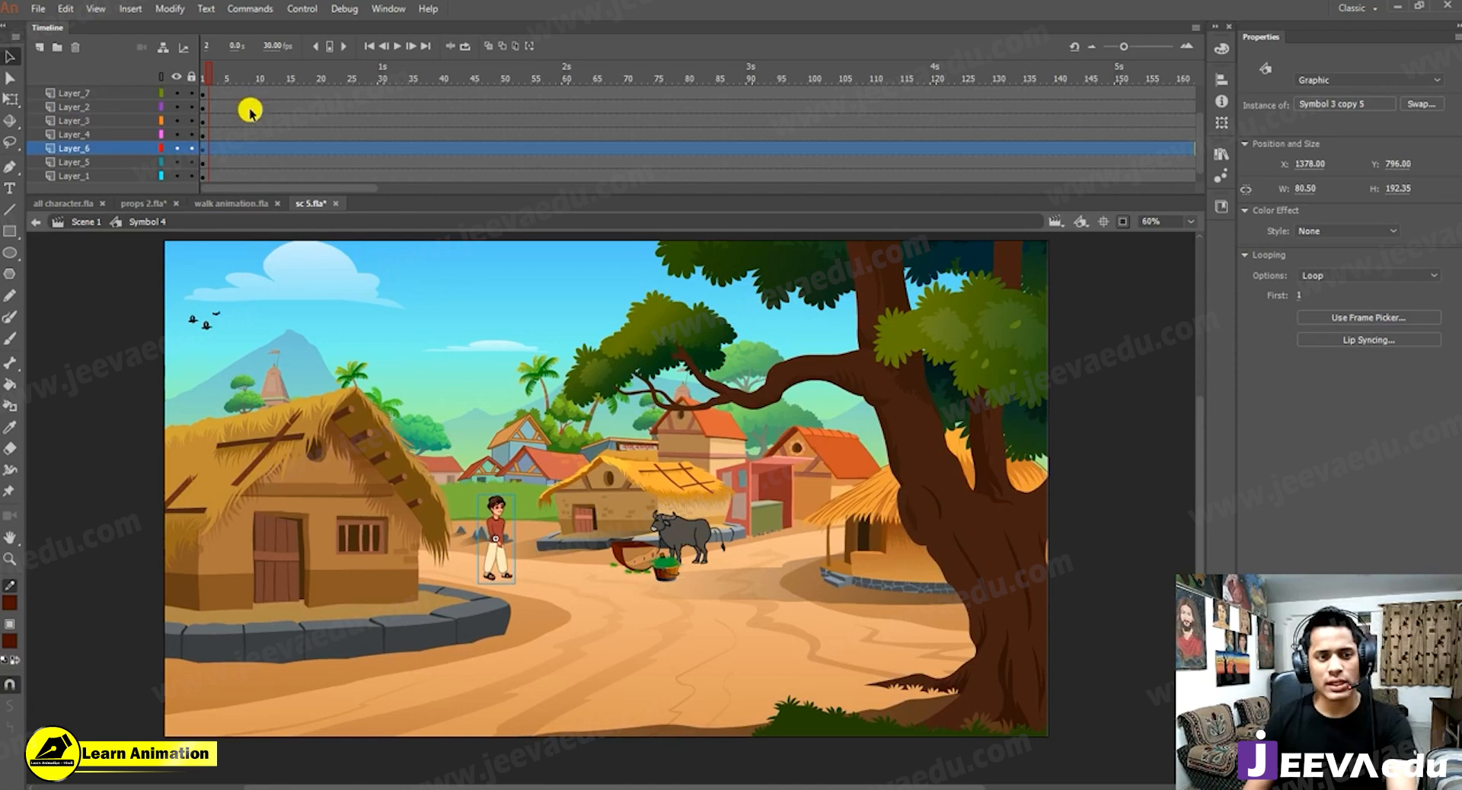
drag(229, 92, 756, 112)
key(Return)
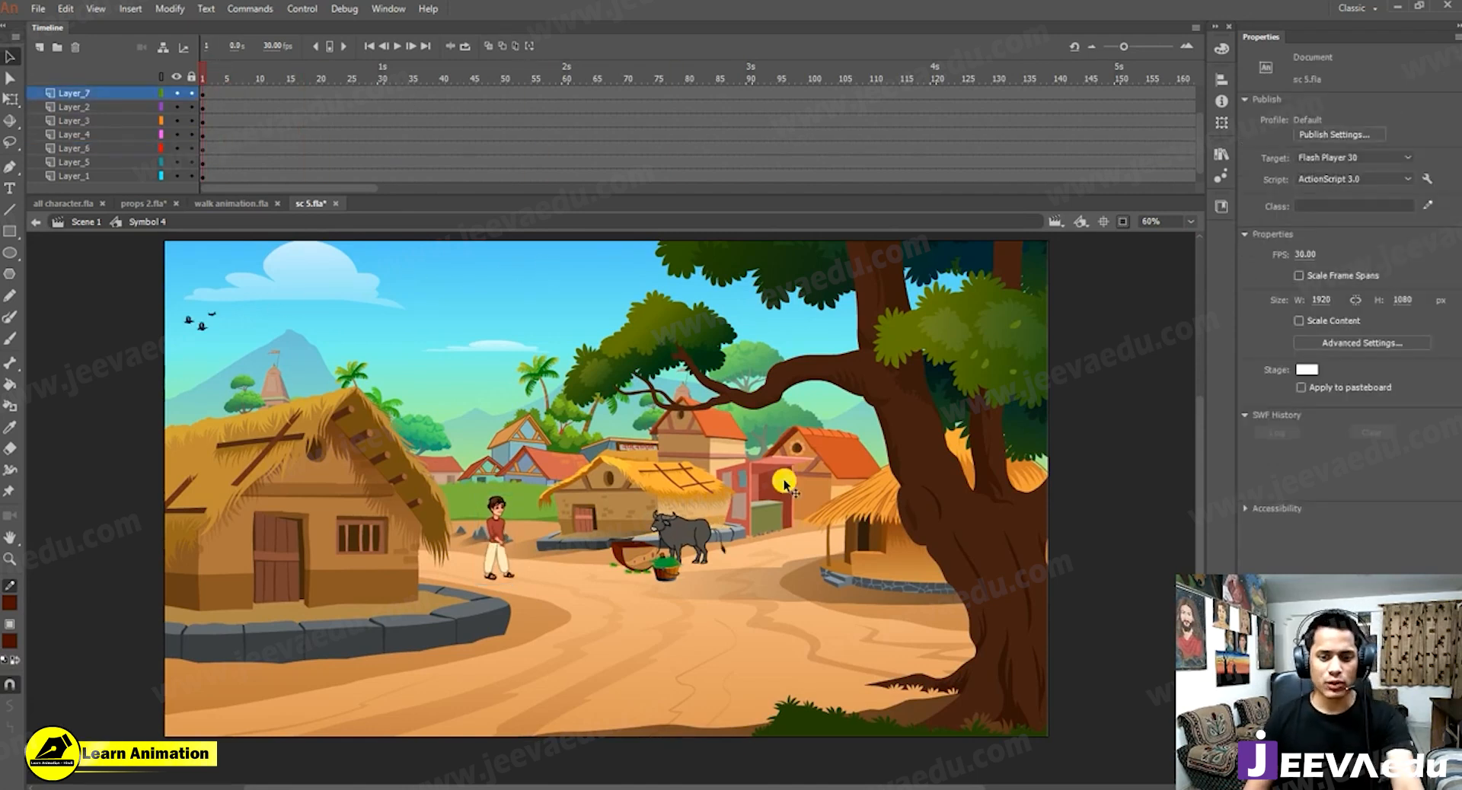
Add a new layer above Layer_10 and save the scene file.
scroll(190, 108, up, 1)
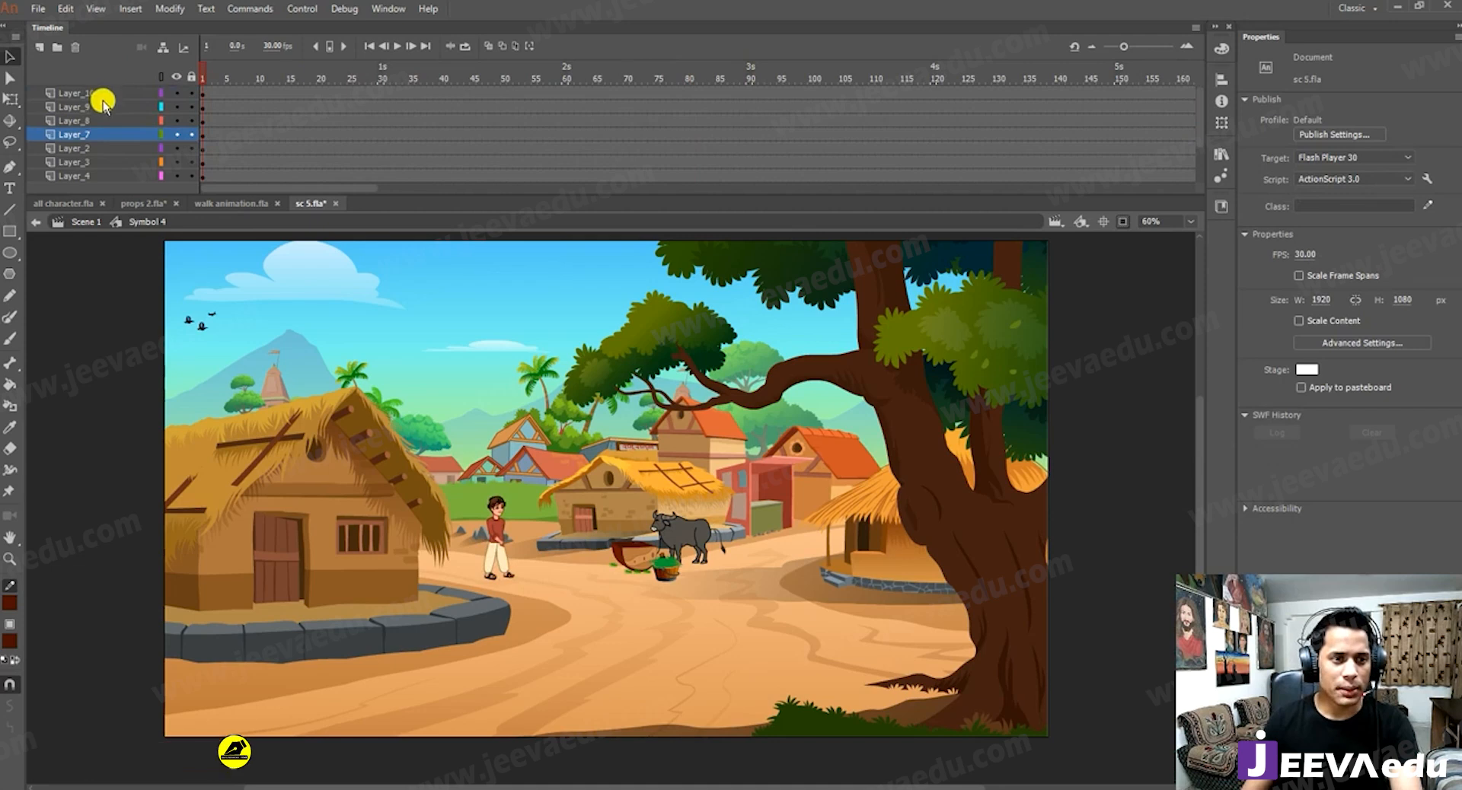
click(93, 93)
click(44, 50)
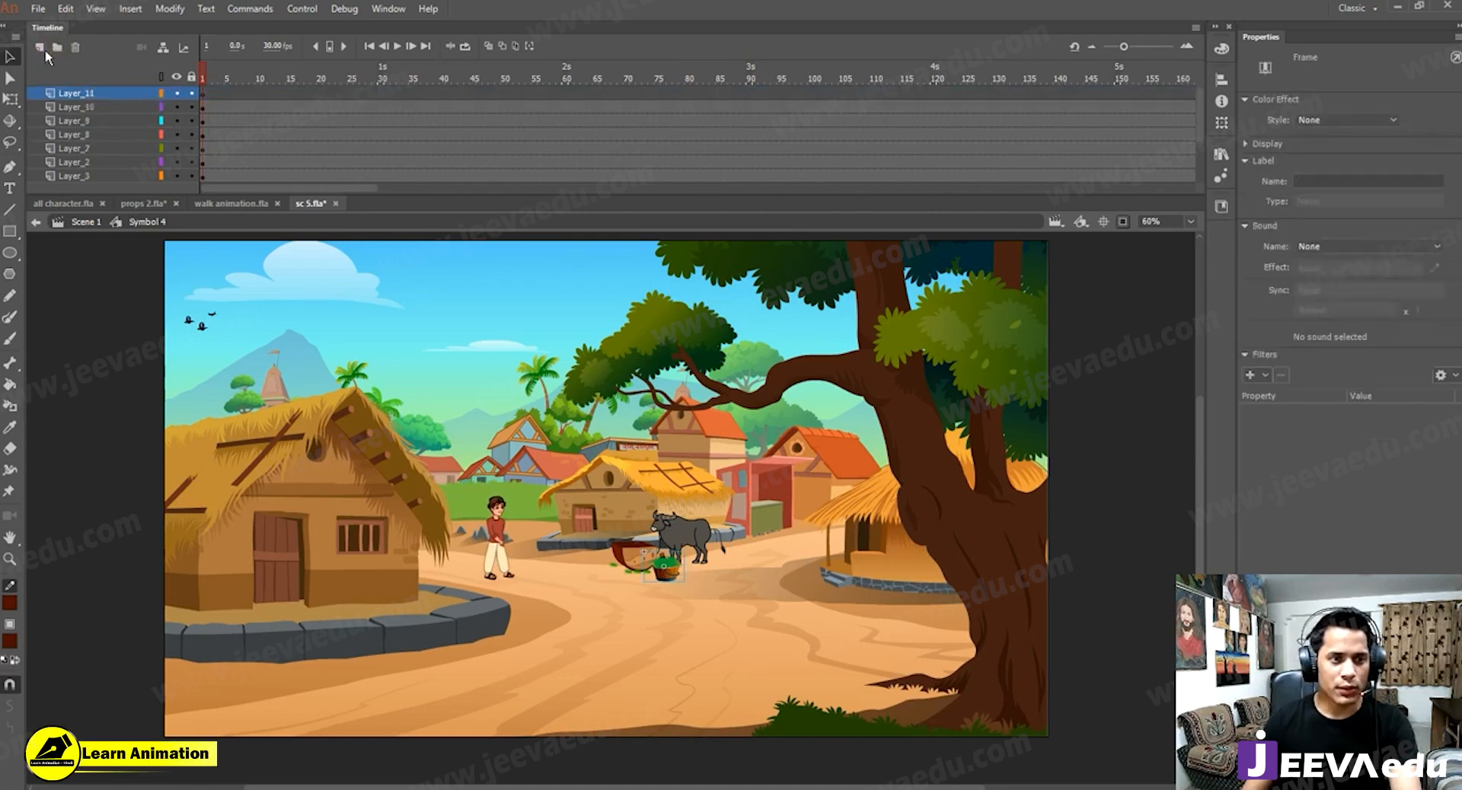
key(ctrl+s)
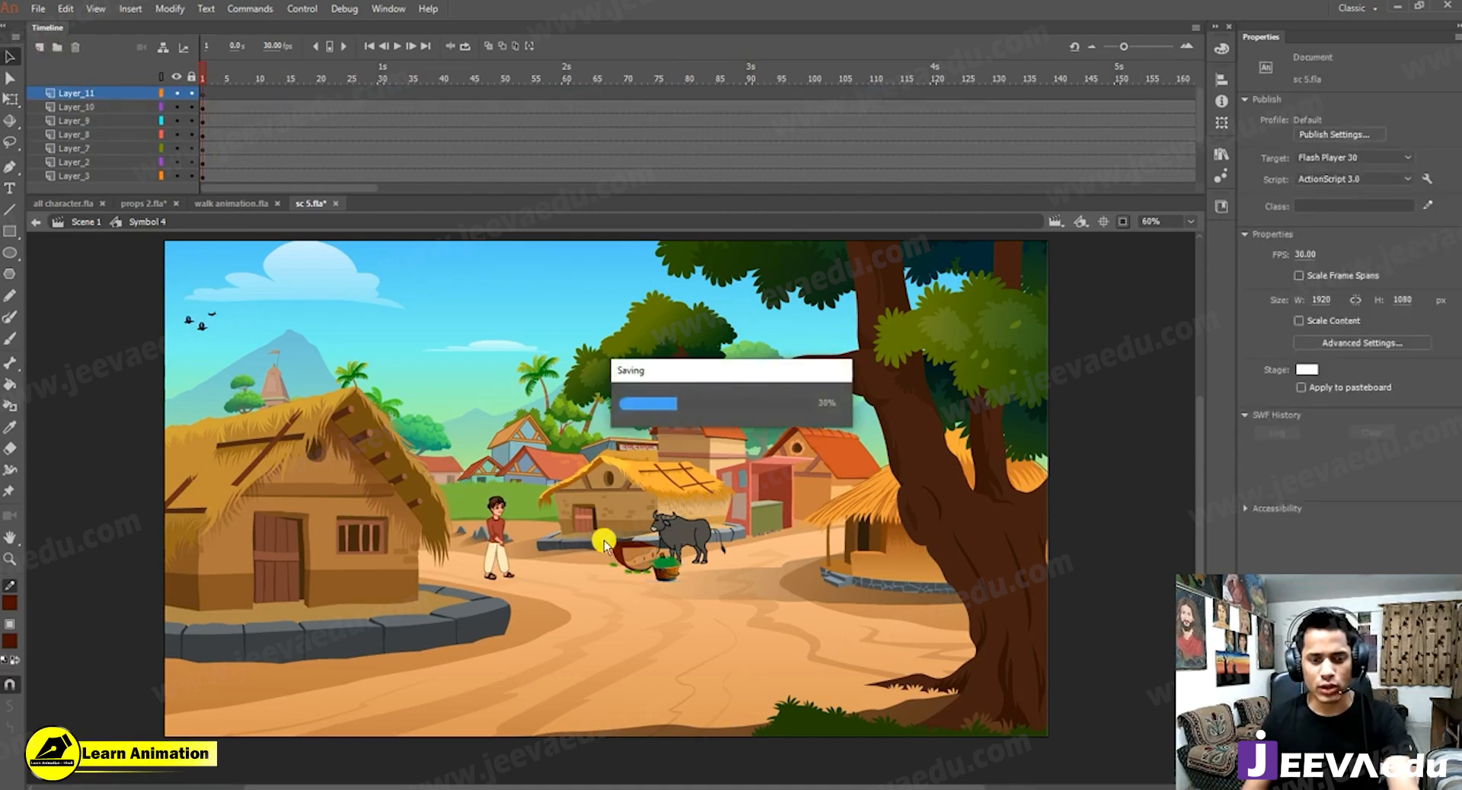
Copy the resting pink-eared goat from props 2.fla and paste it onto Layer_11 of sc 5.fla, putting duplicate library items into a folder.
click(137, 203)
key(z)
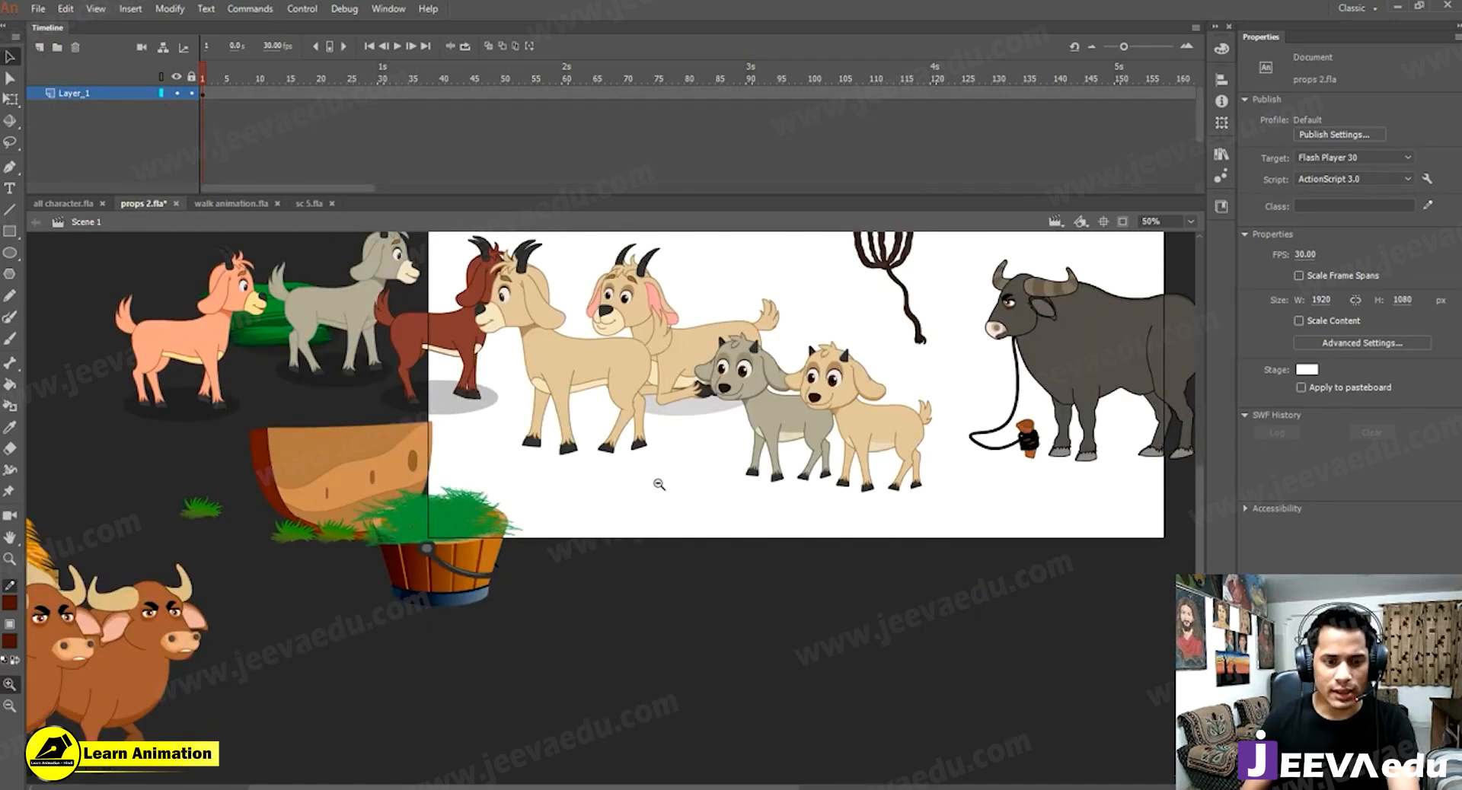
alt+click(659, 484)
click(641, 492)
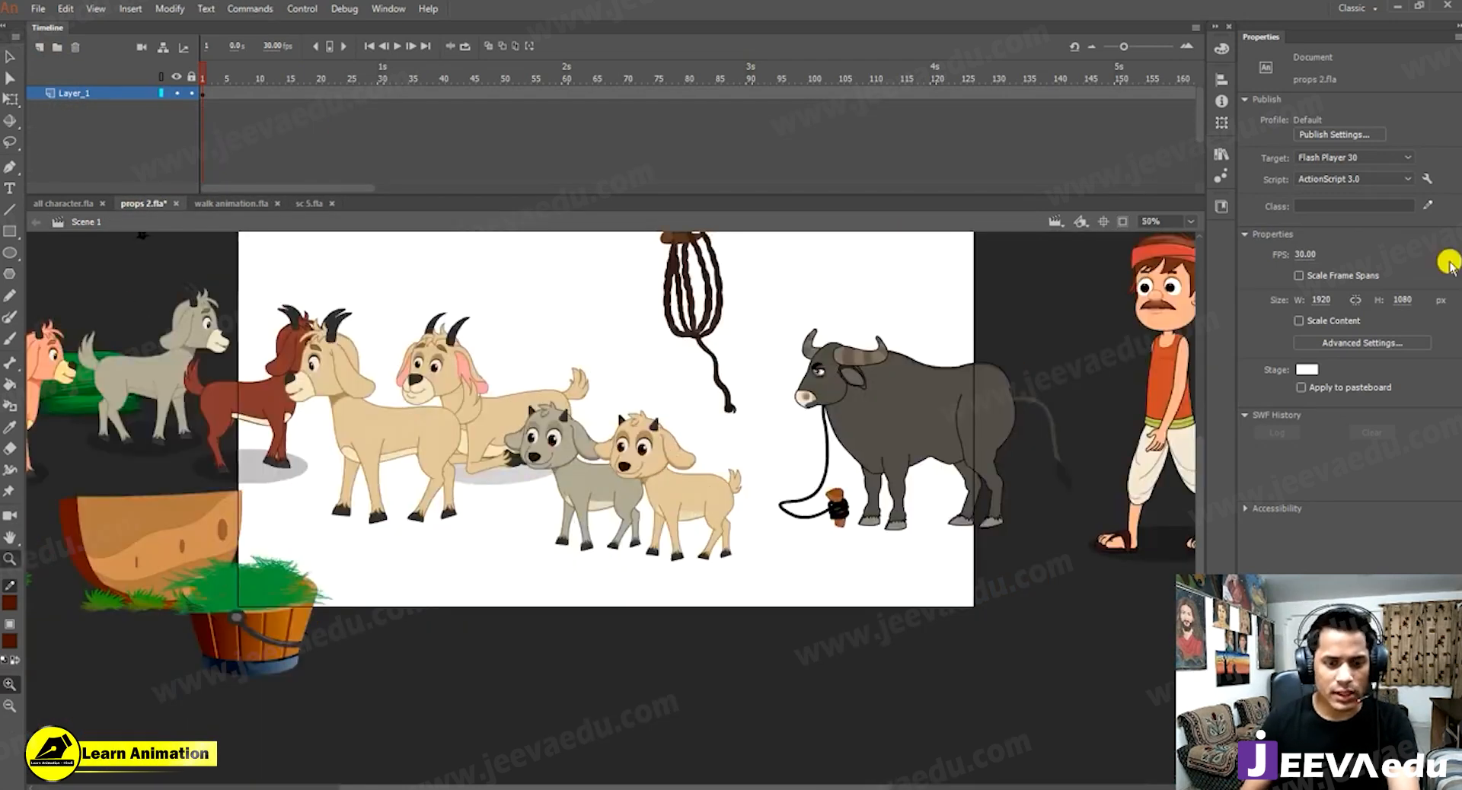
alt+click(359, 523)
key(v)
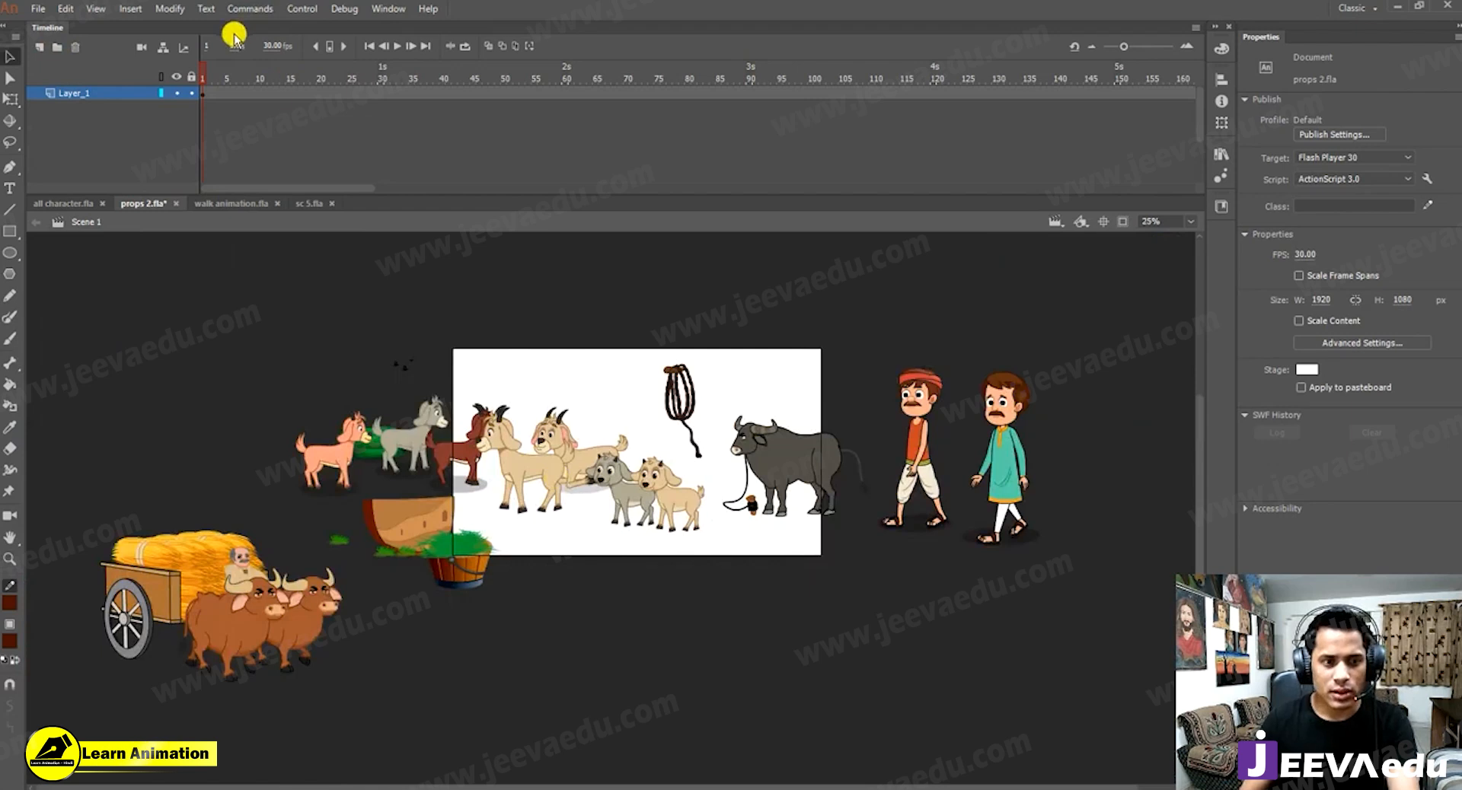
key(Return)
click(554, 437)
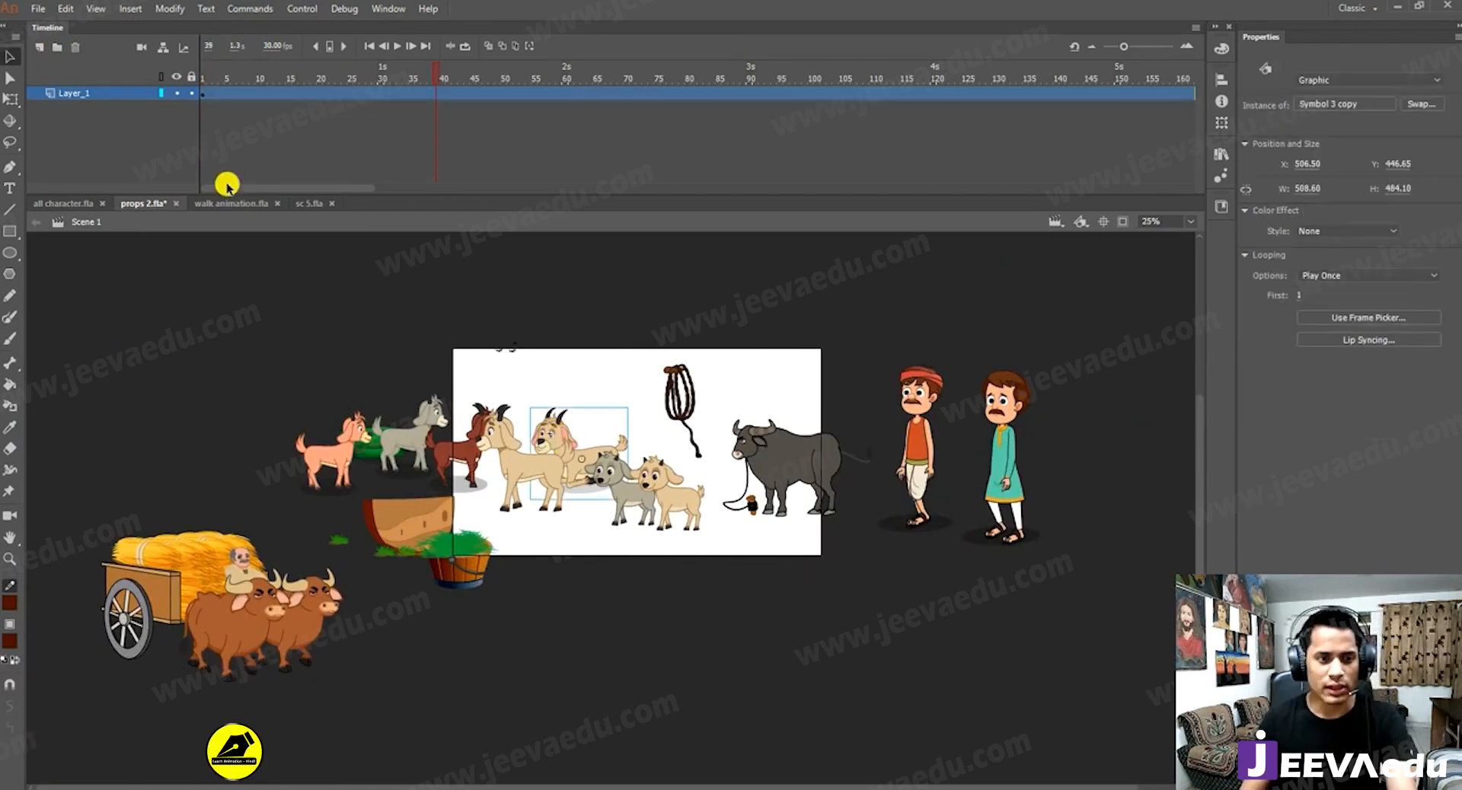
click(307, 203)
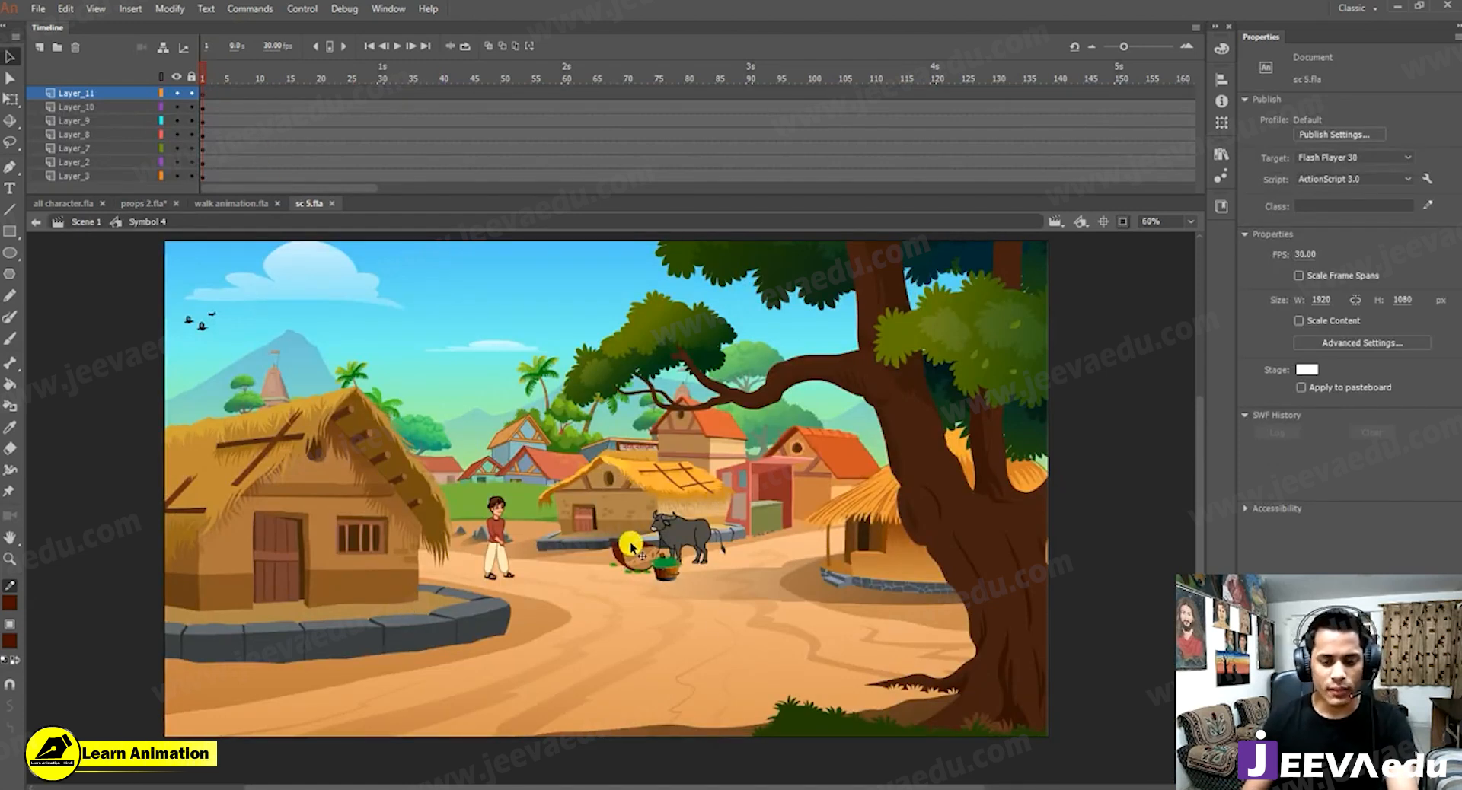
key(ctrl+v)
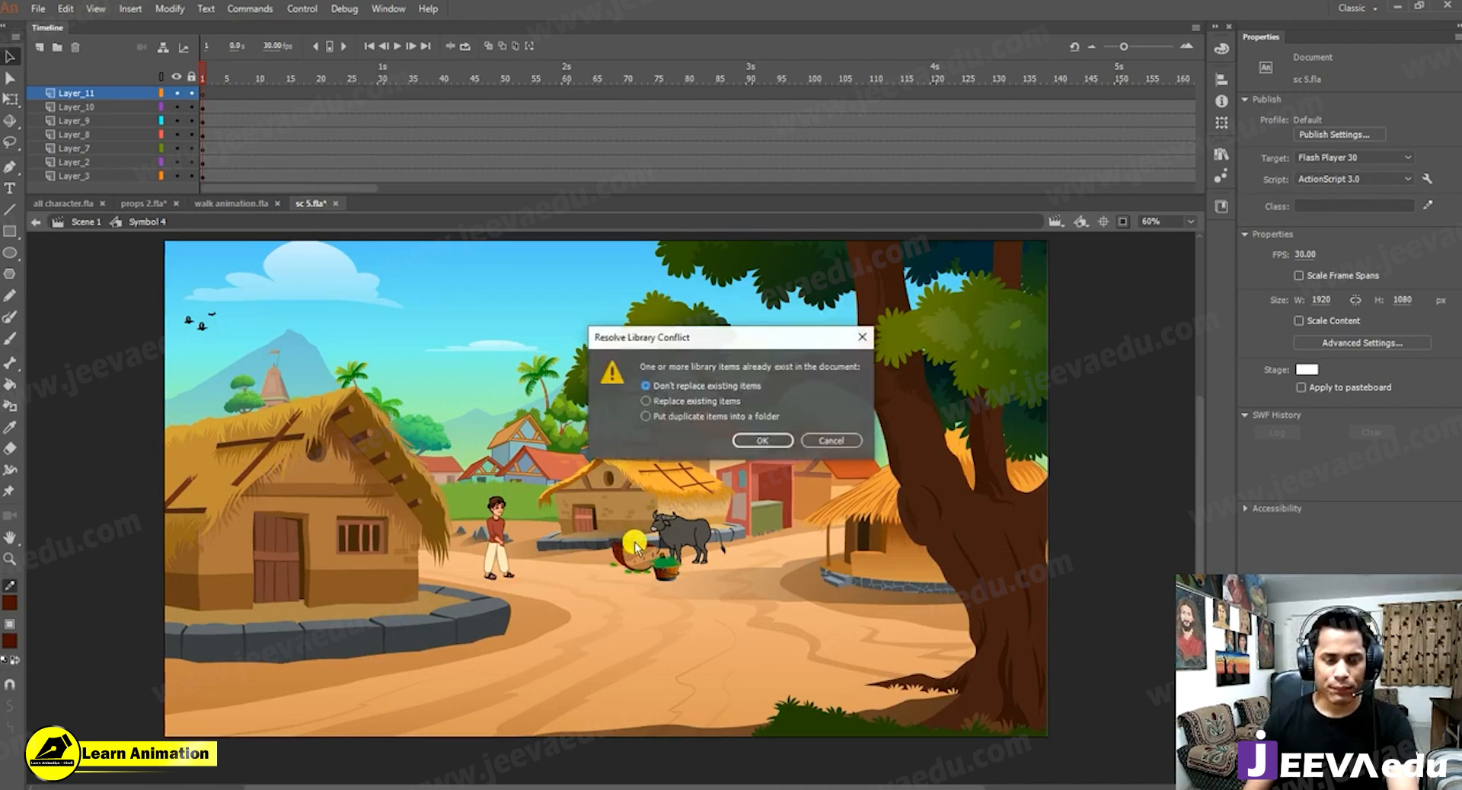
click(756, 442)
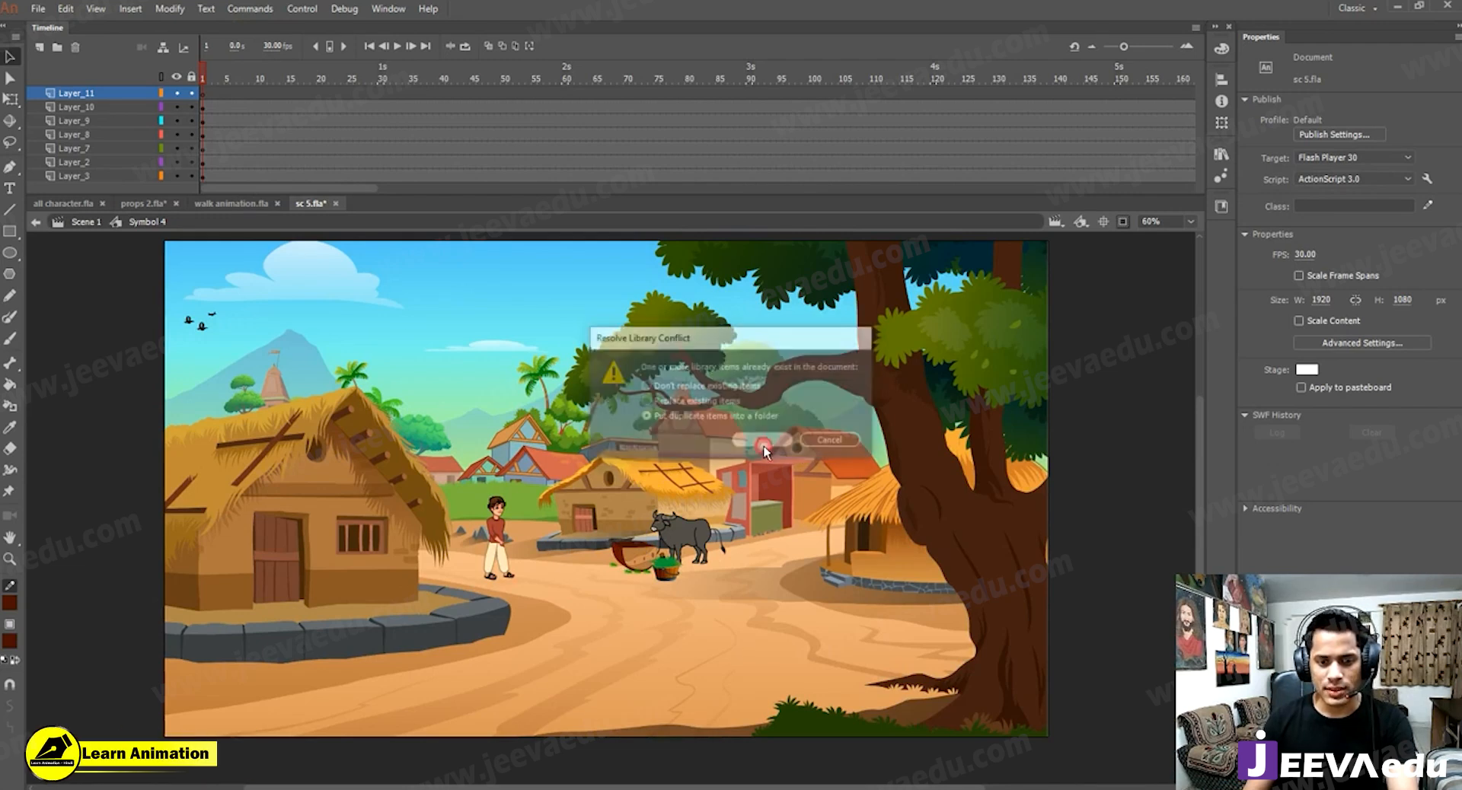
Scale the goat down to about 162 × 156 px and place it beside the hut's stone ledge at X 1184.70, Y 974.95.
drag(618, 561, 550, 606)
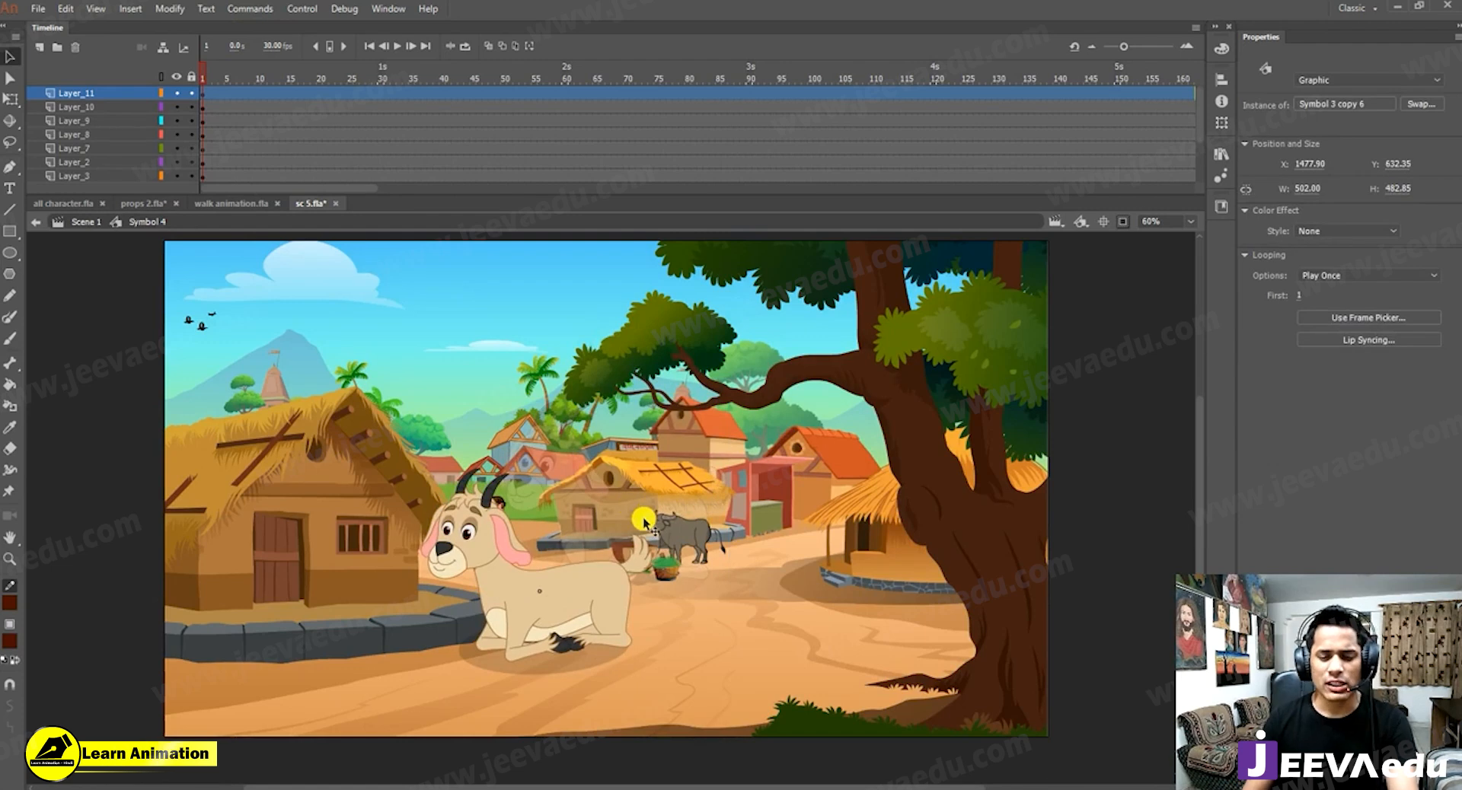
key(q)
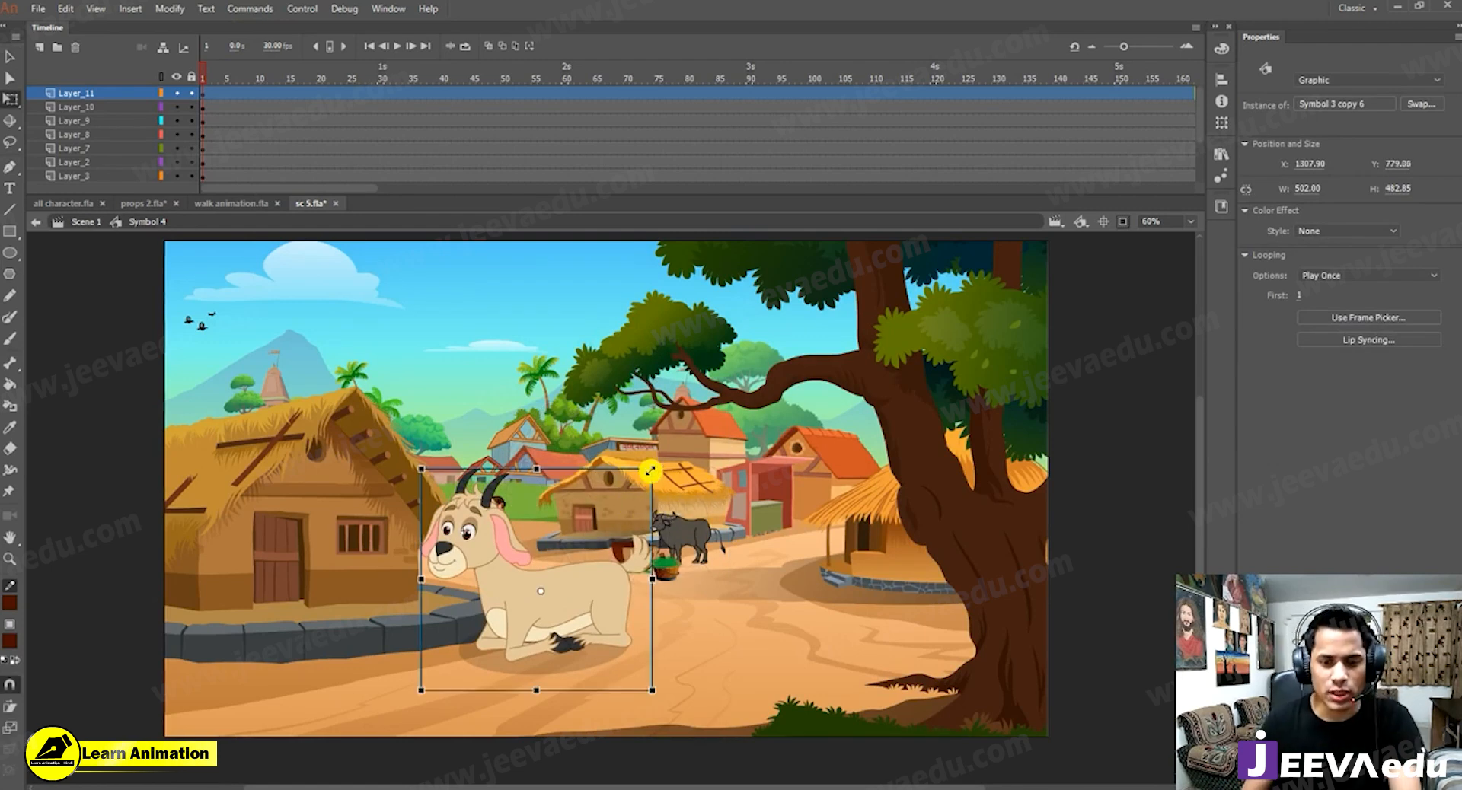
drag(618, 488, 573, 583)
drag(300, 664, 297, 660)
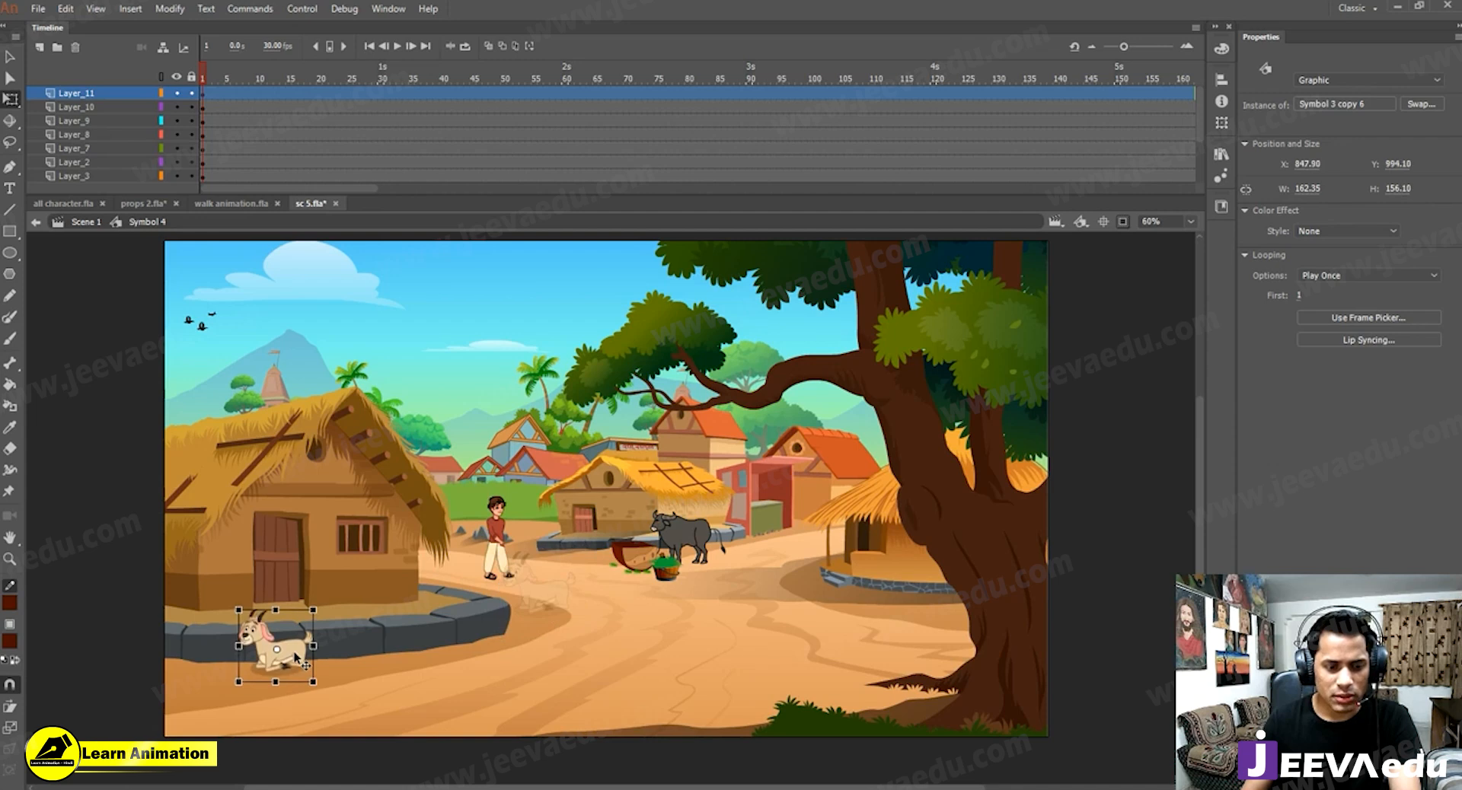
mouse_move(434, 648)
mouse_down()
mouse_move(415, 578)
mouse_move(473, 654)
mouse_move(455, 654)
mouse_up()
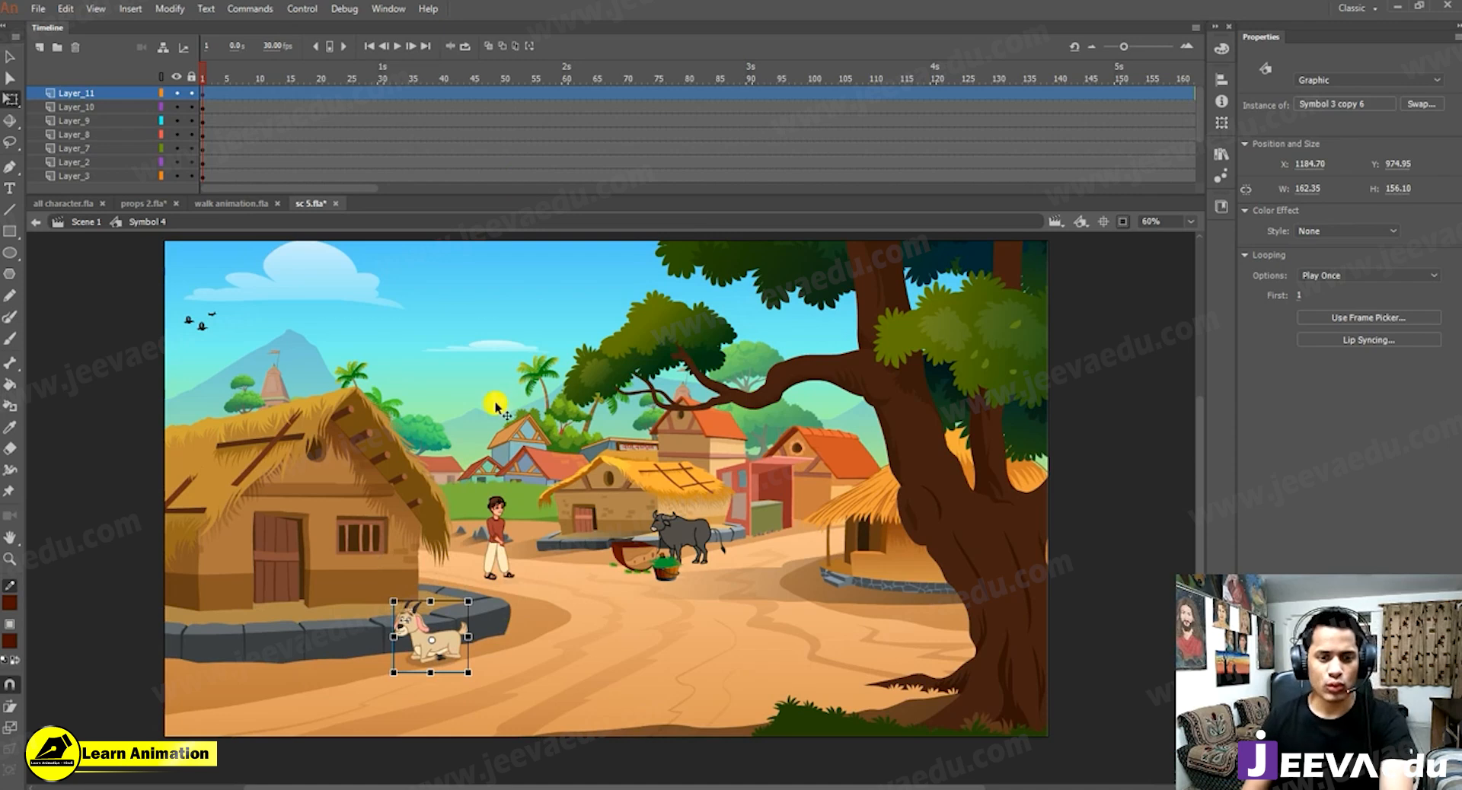
Deselect the goat and preview the scene's animation from the start of the timeline.
click(539, 187)
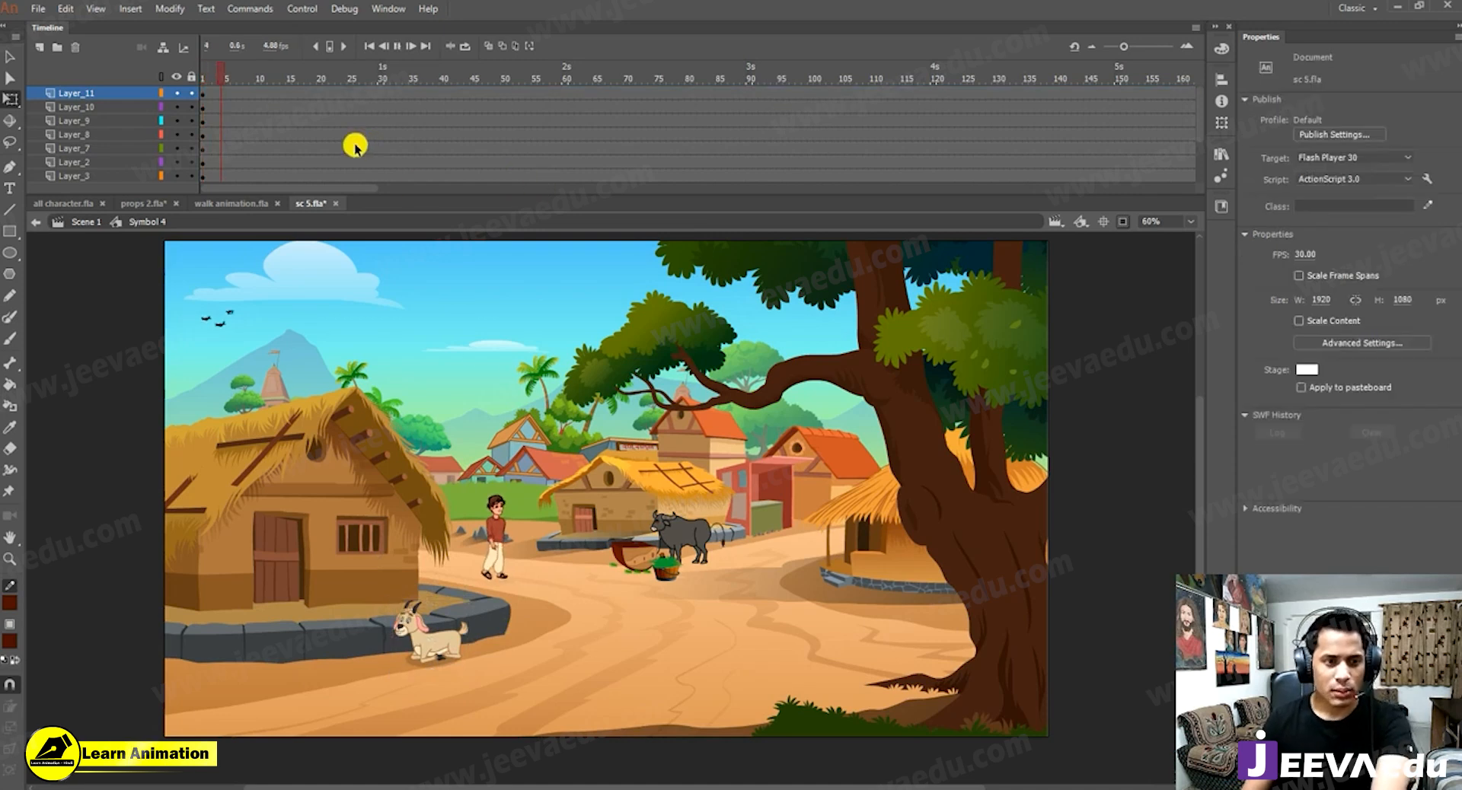
click(229, 73)
key(Return)
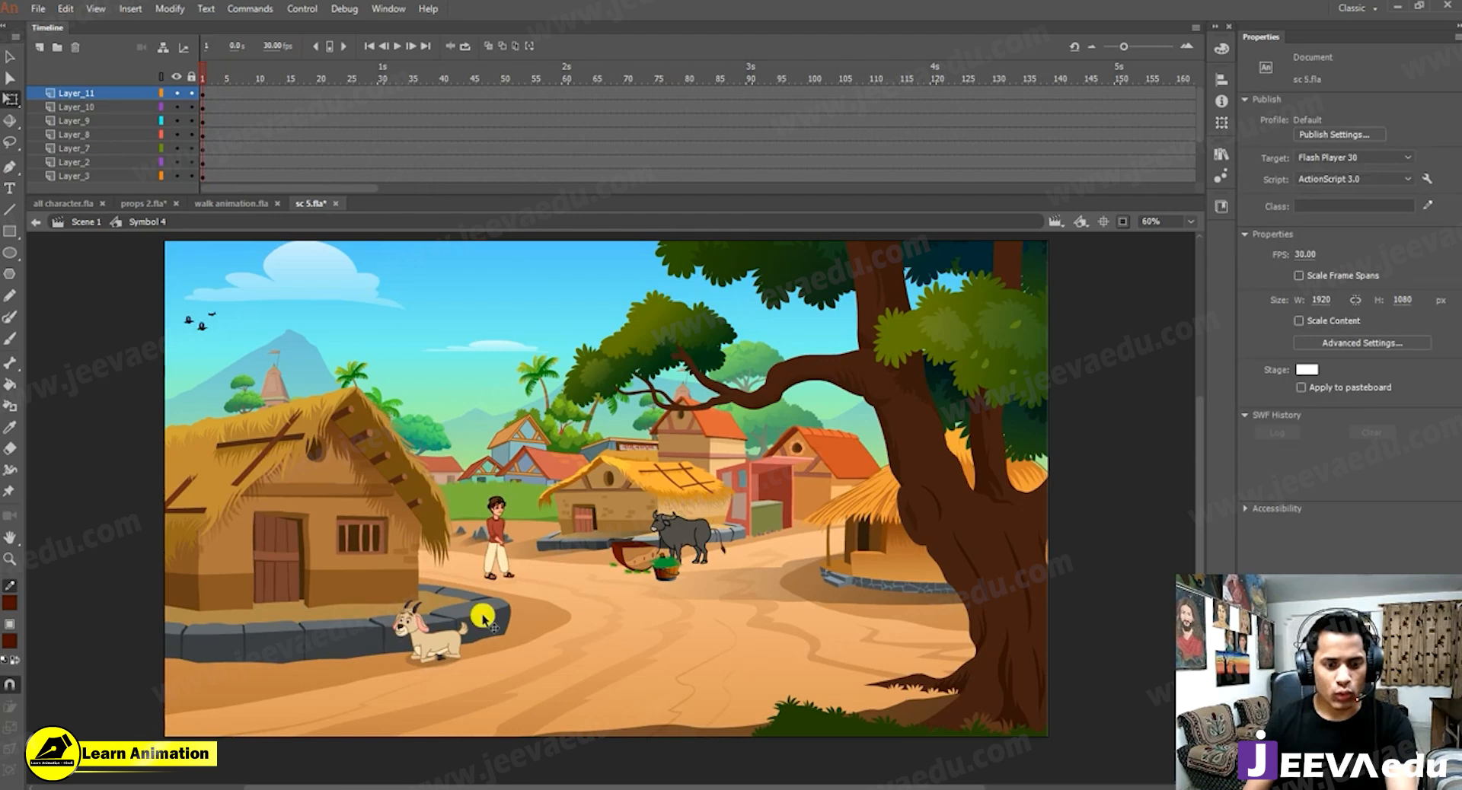
Copy the green grass heap from props 2.fla onto a new layer above Layer_11 in sc 5.fla, putting duplicate library items into a folder.
click(143, 204)
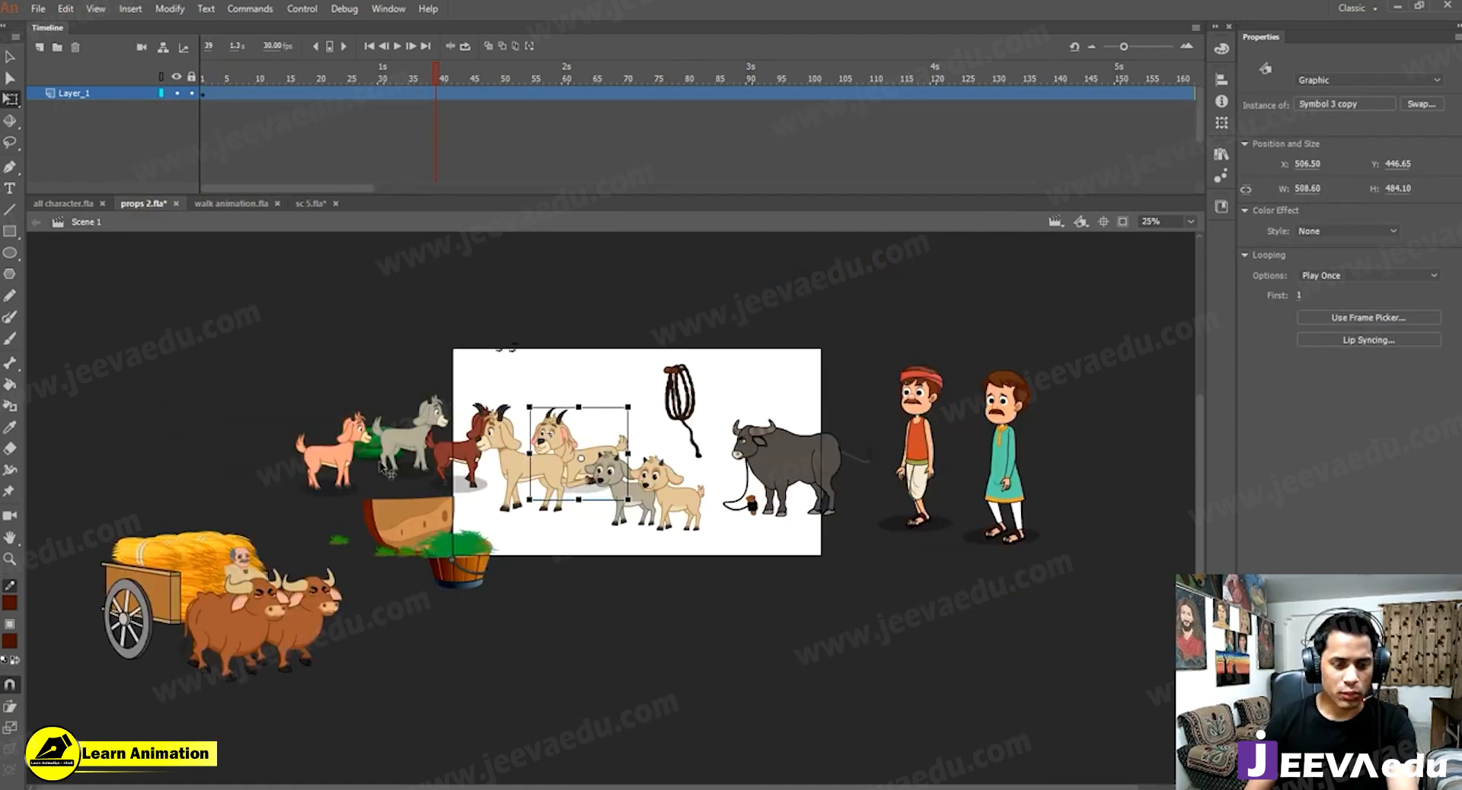
click(392, 461)
key(v)
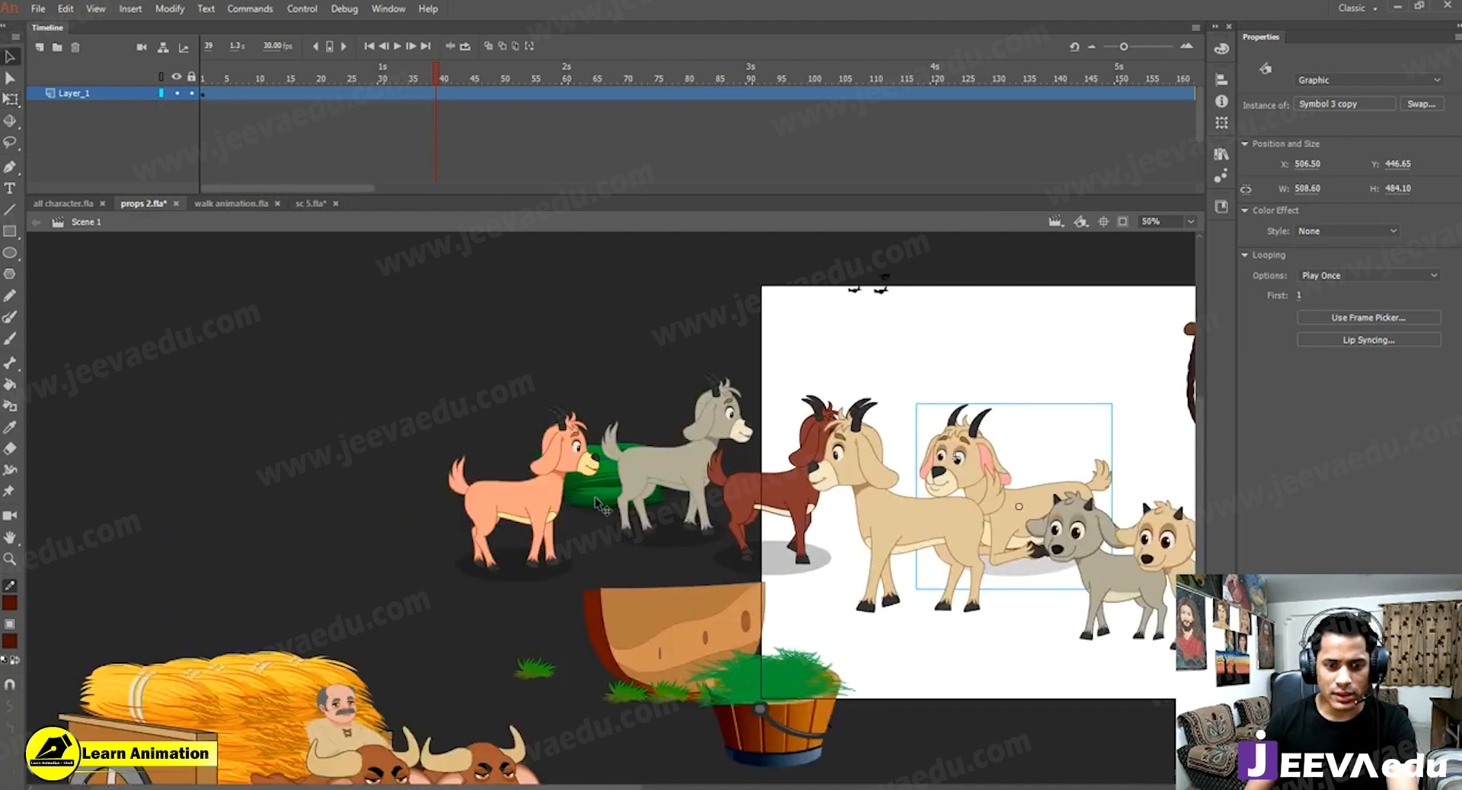
click(595, 500)
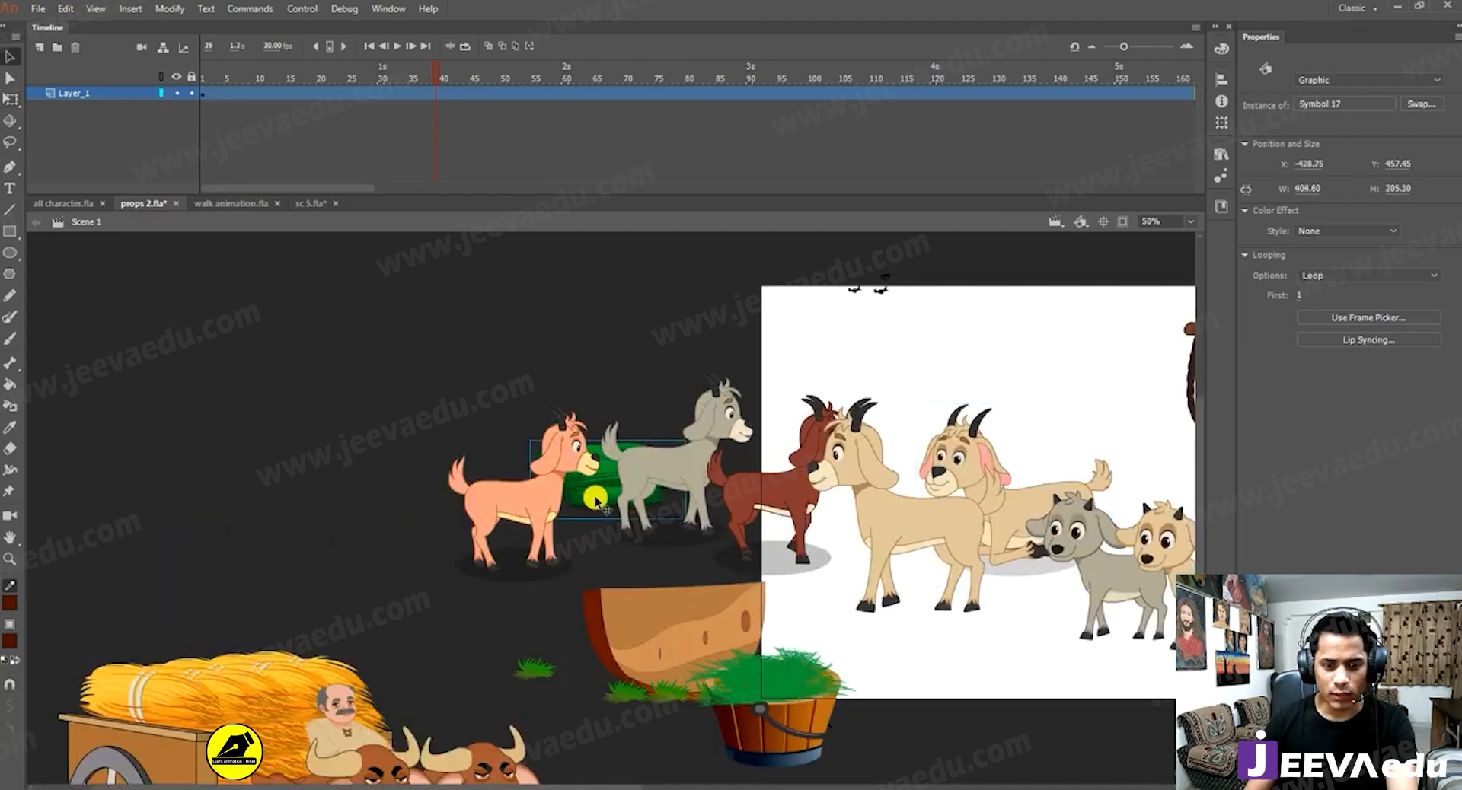
click(304, 203)
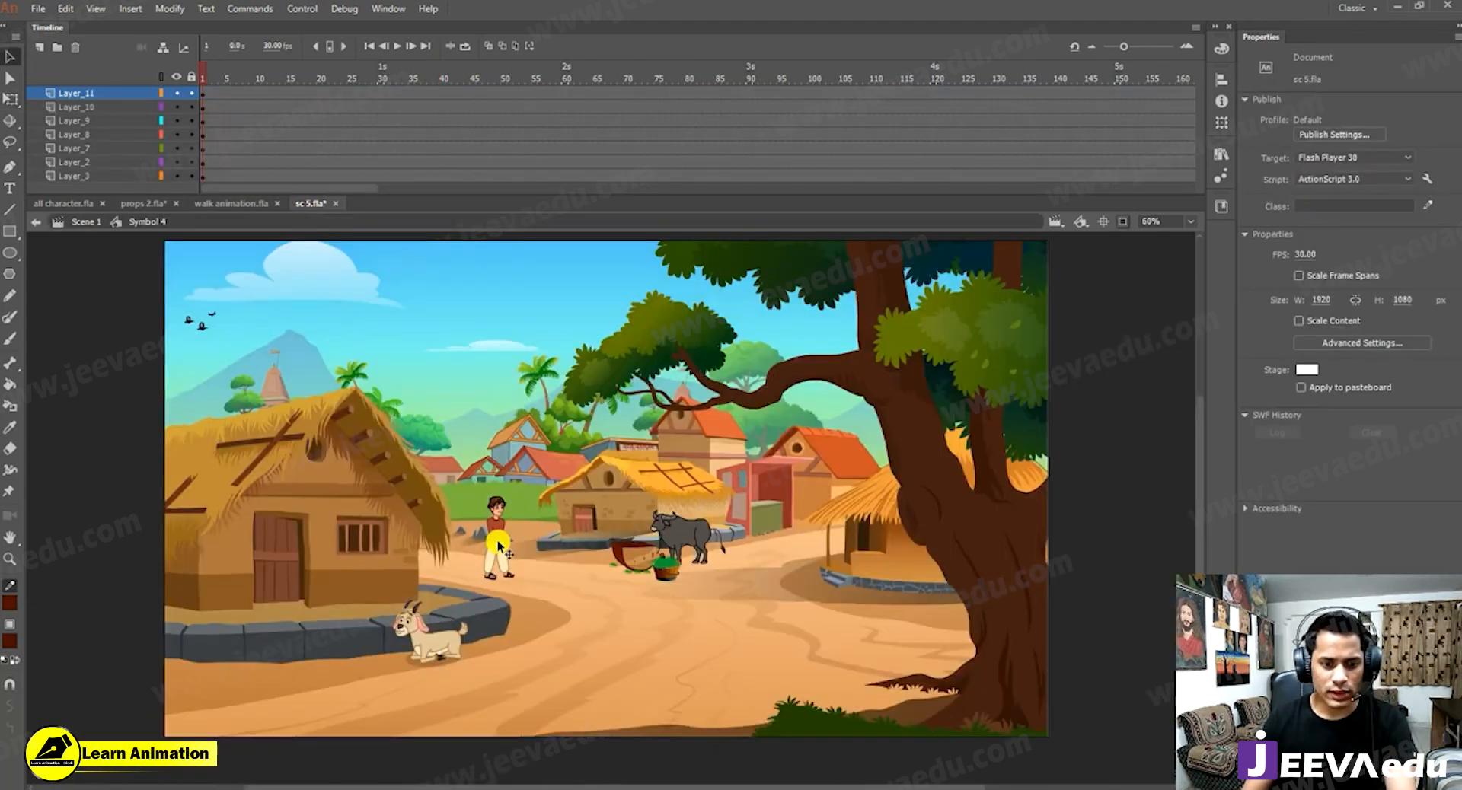
click(38, 48)
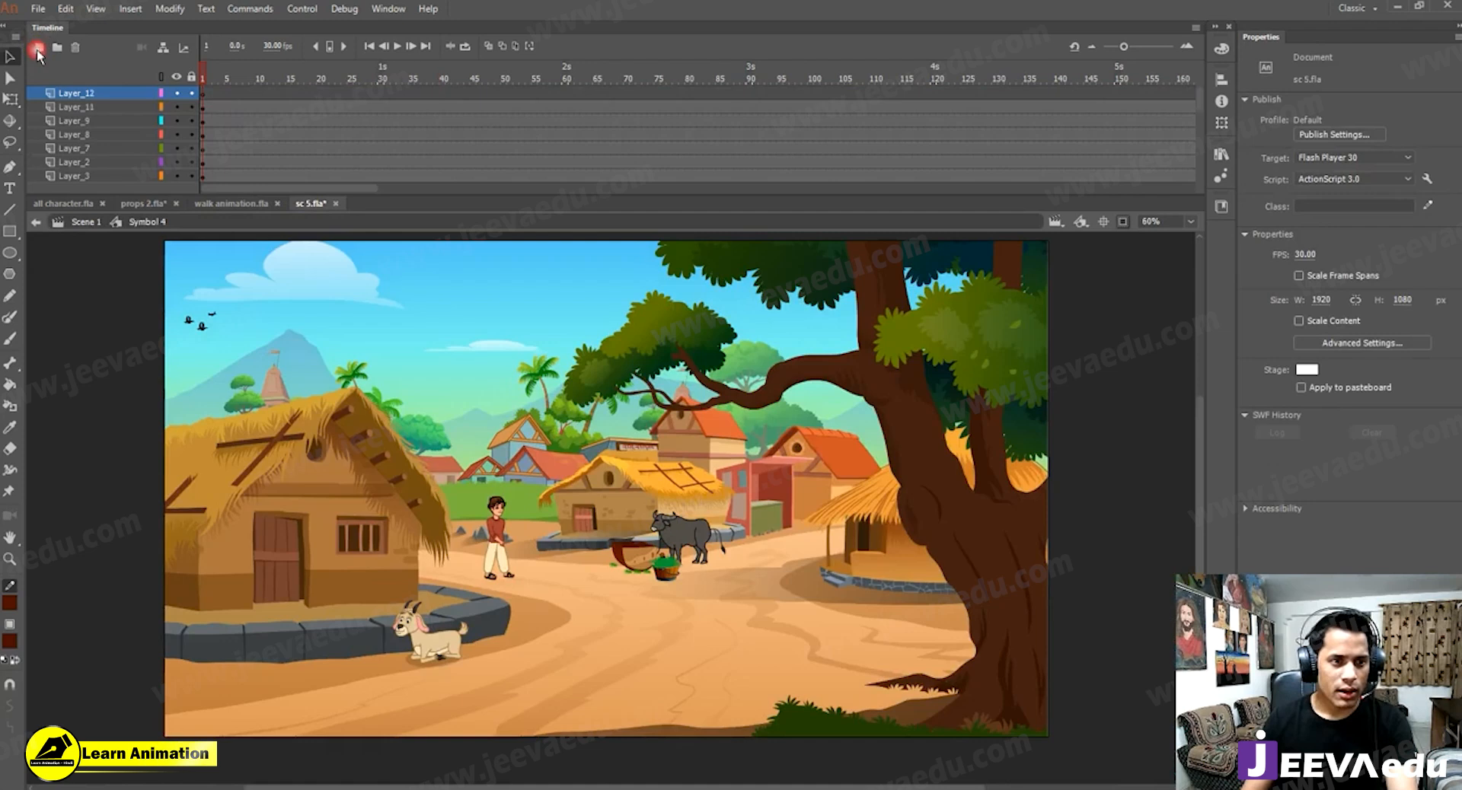
key(ctrl+v)
click(704, 421)
click(753, 440)
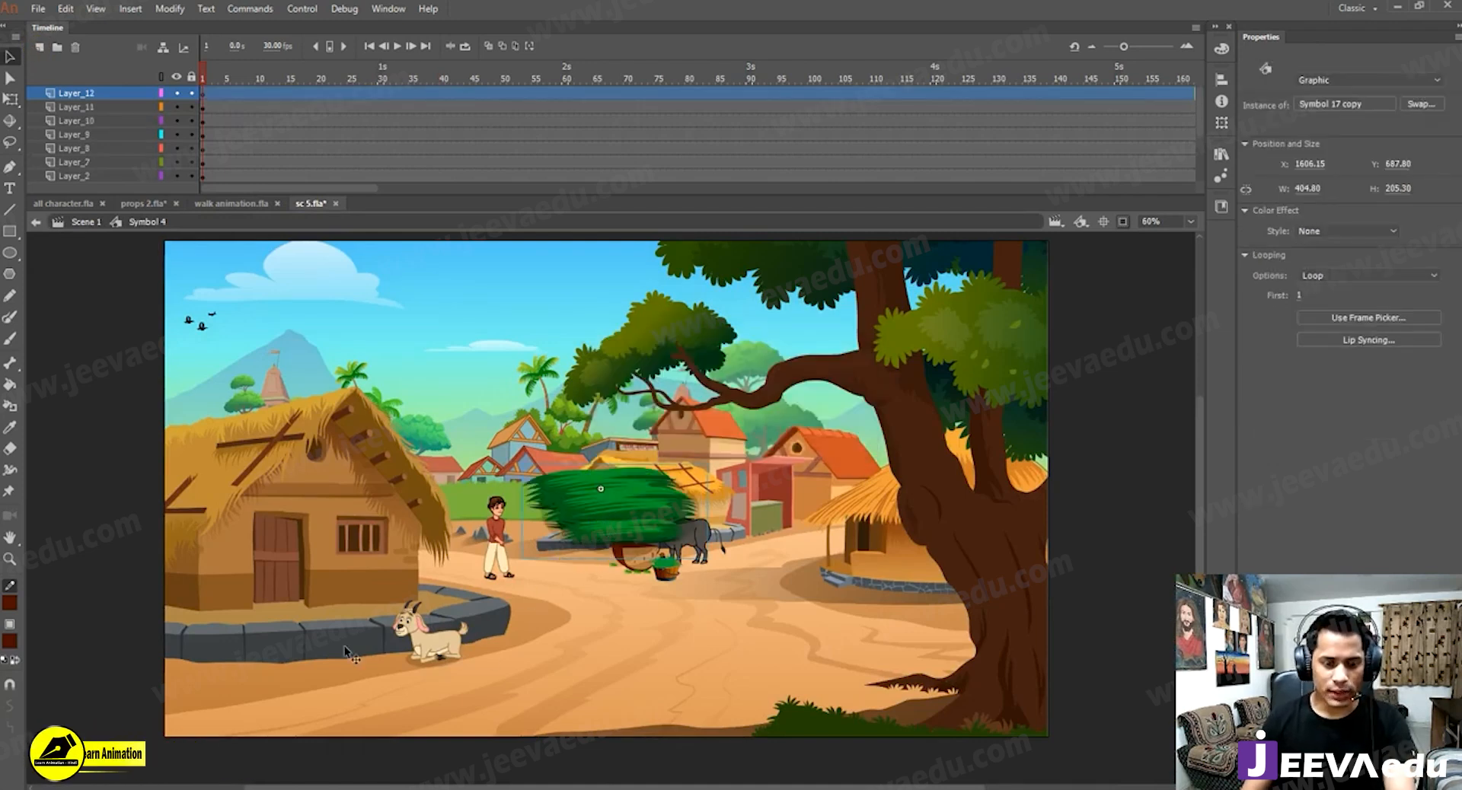
Shrink the grass heap to about 188 × 95 px and place it in front of the goat at X 1089.50, Y 1064.70.
drag(605, 510, 297, 685)
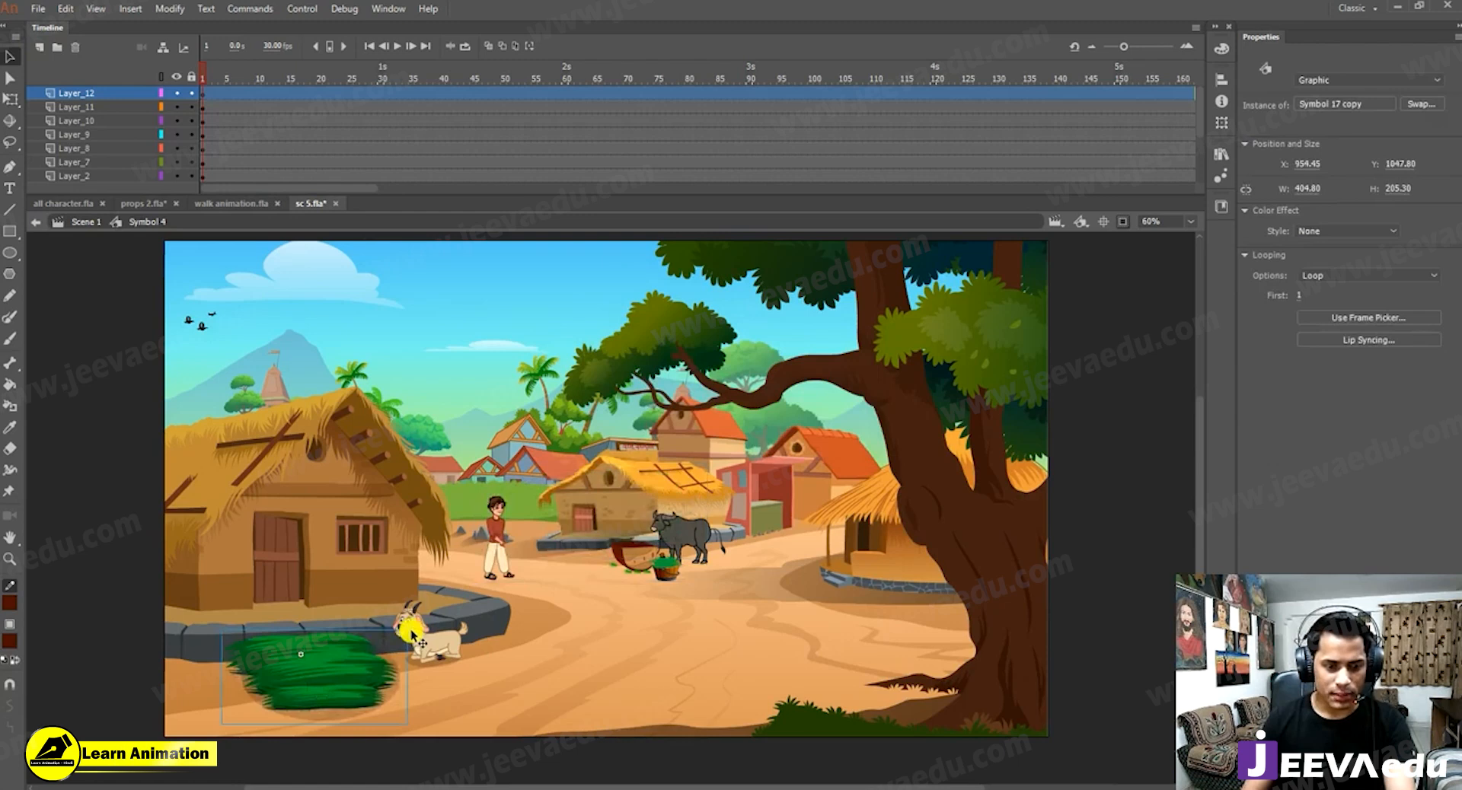
key(q)
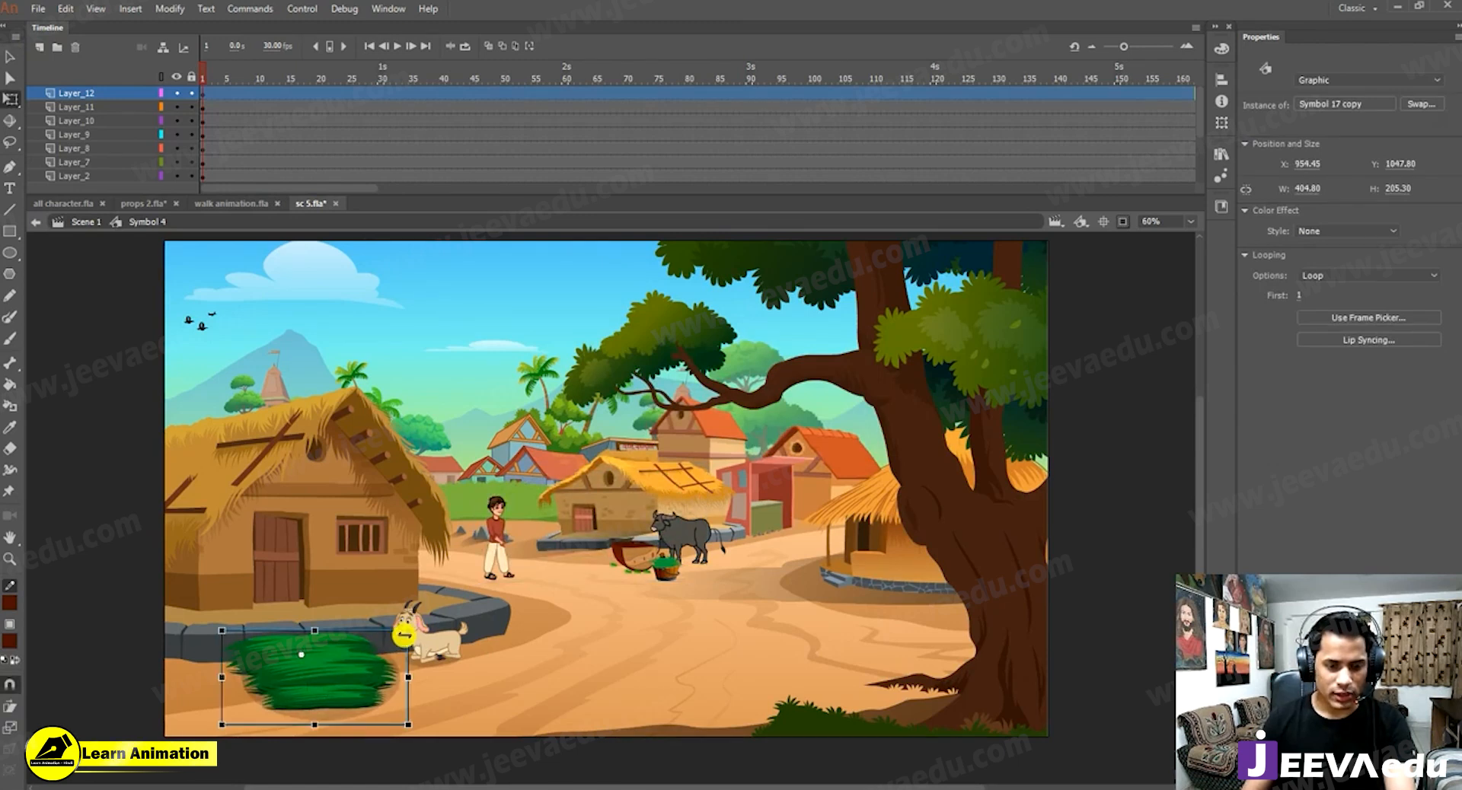
drag(377, 651, 379, 644)
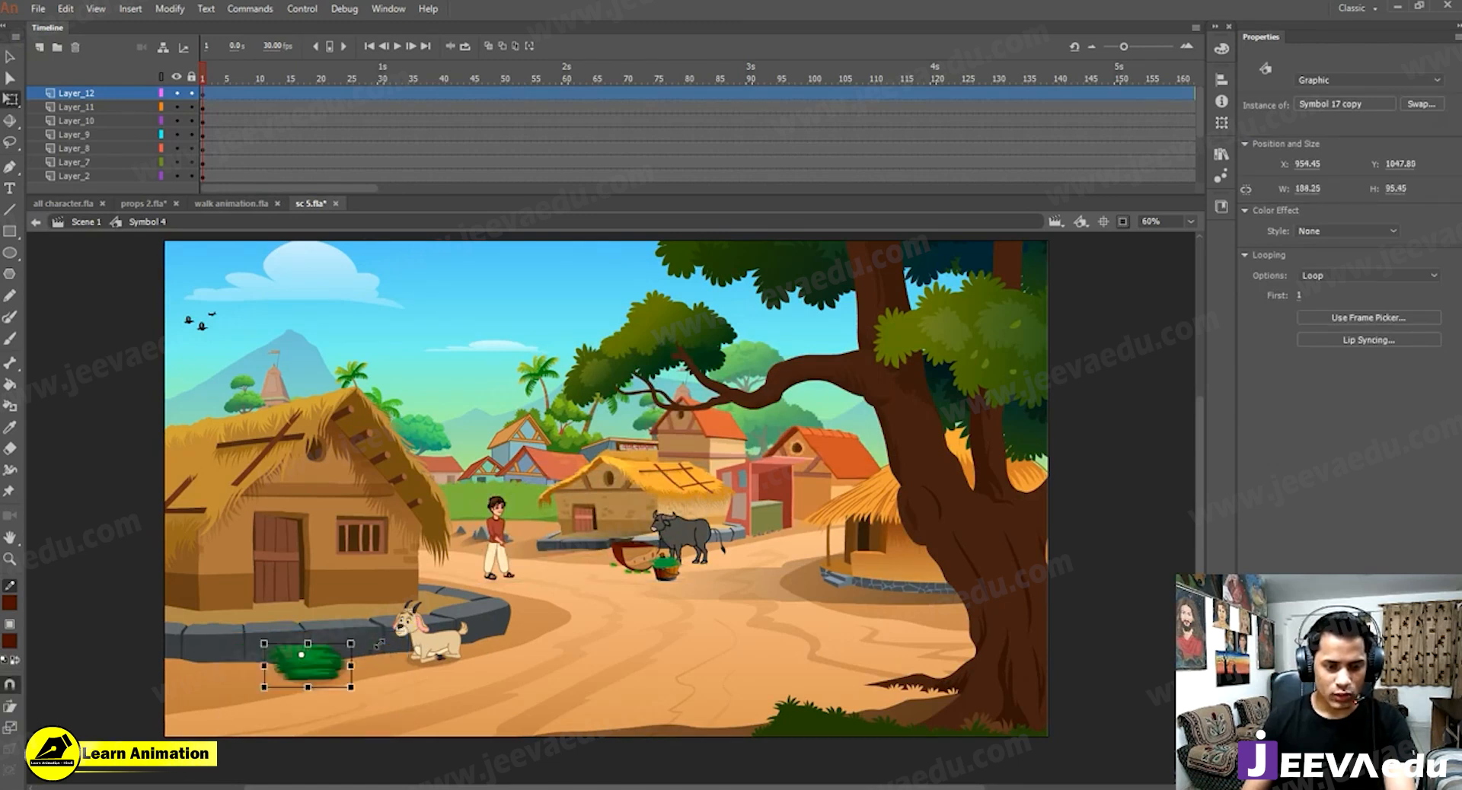
click(370, 677)
key(v)
drag(500, 511, 629, 520)
Reduce the grass heap further to about 167 × 85 px, keeping it close to the goat's front legs at X 1098.25.
key(z)
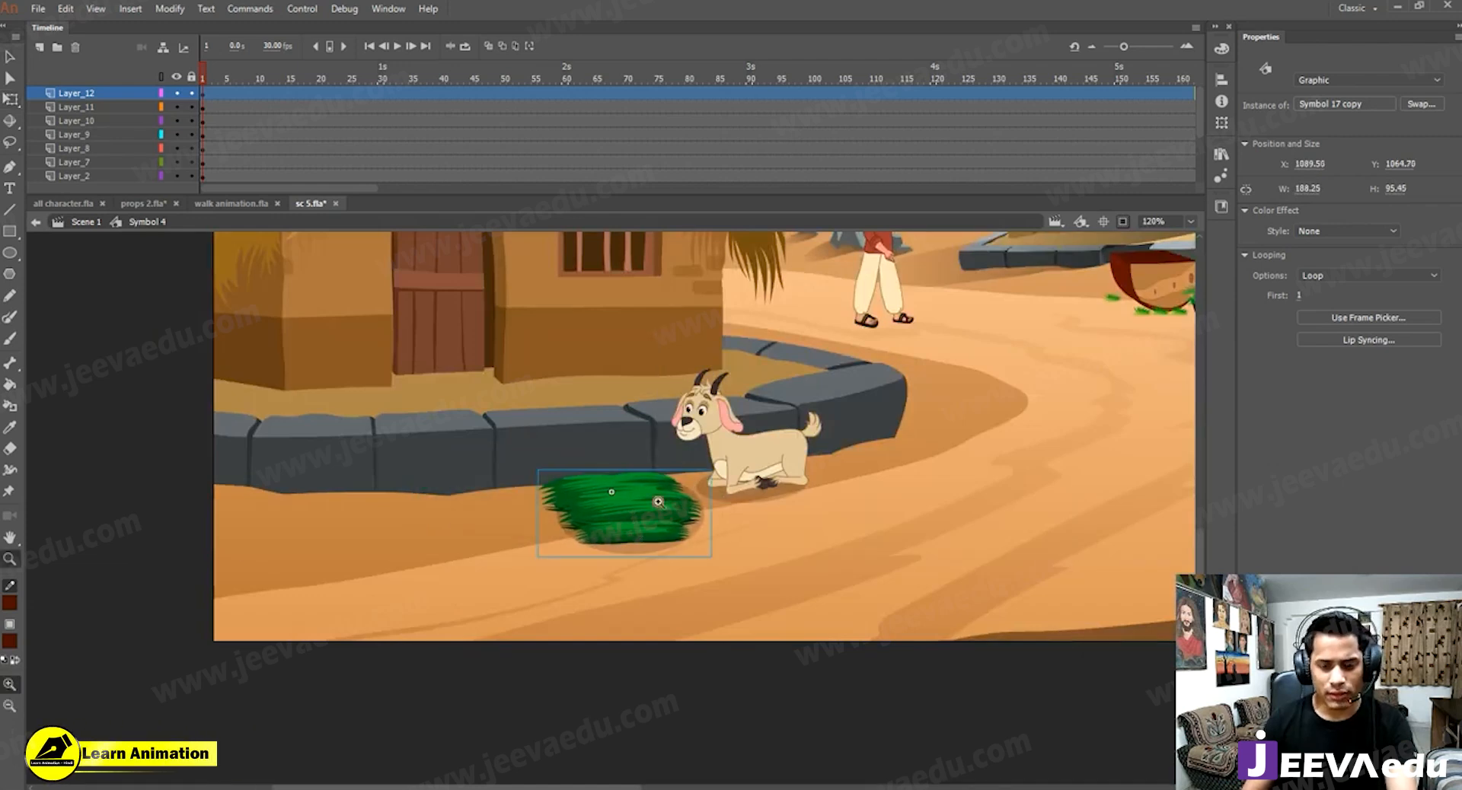
click(670, 528)
key(v)
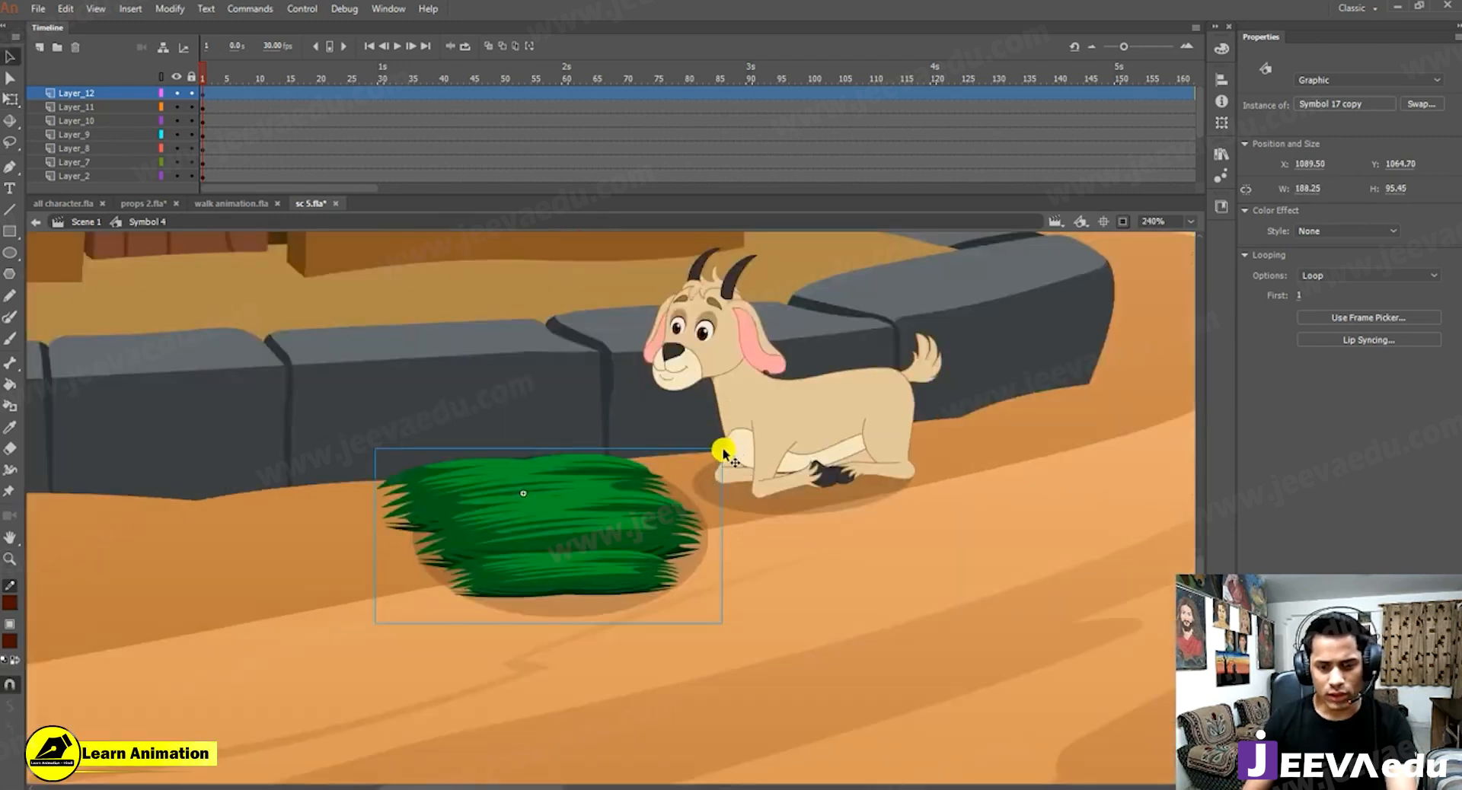
key(q)
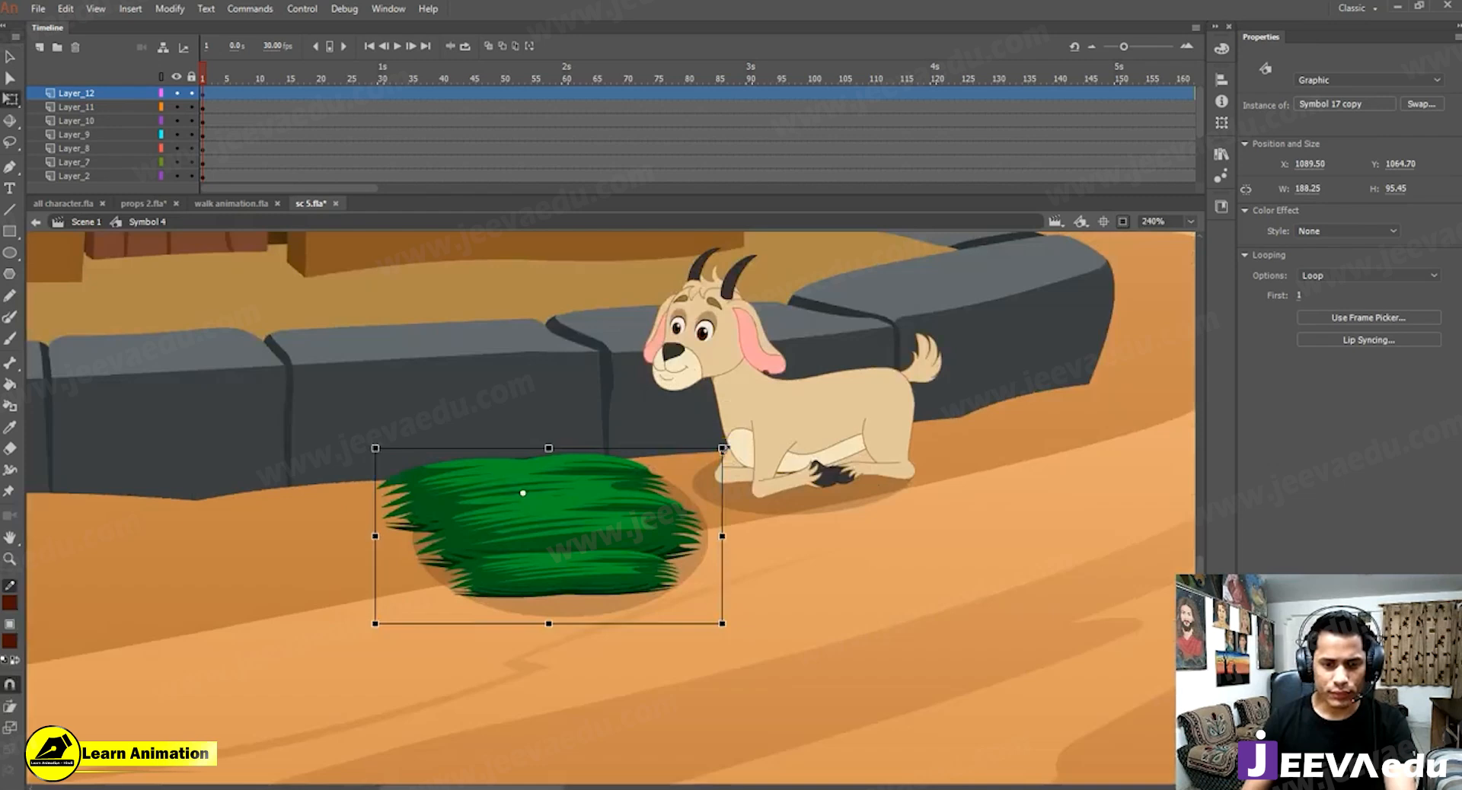
drag(703, 455, 692, 450)
drag(602, 518, 619, 518)
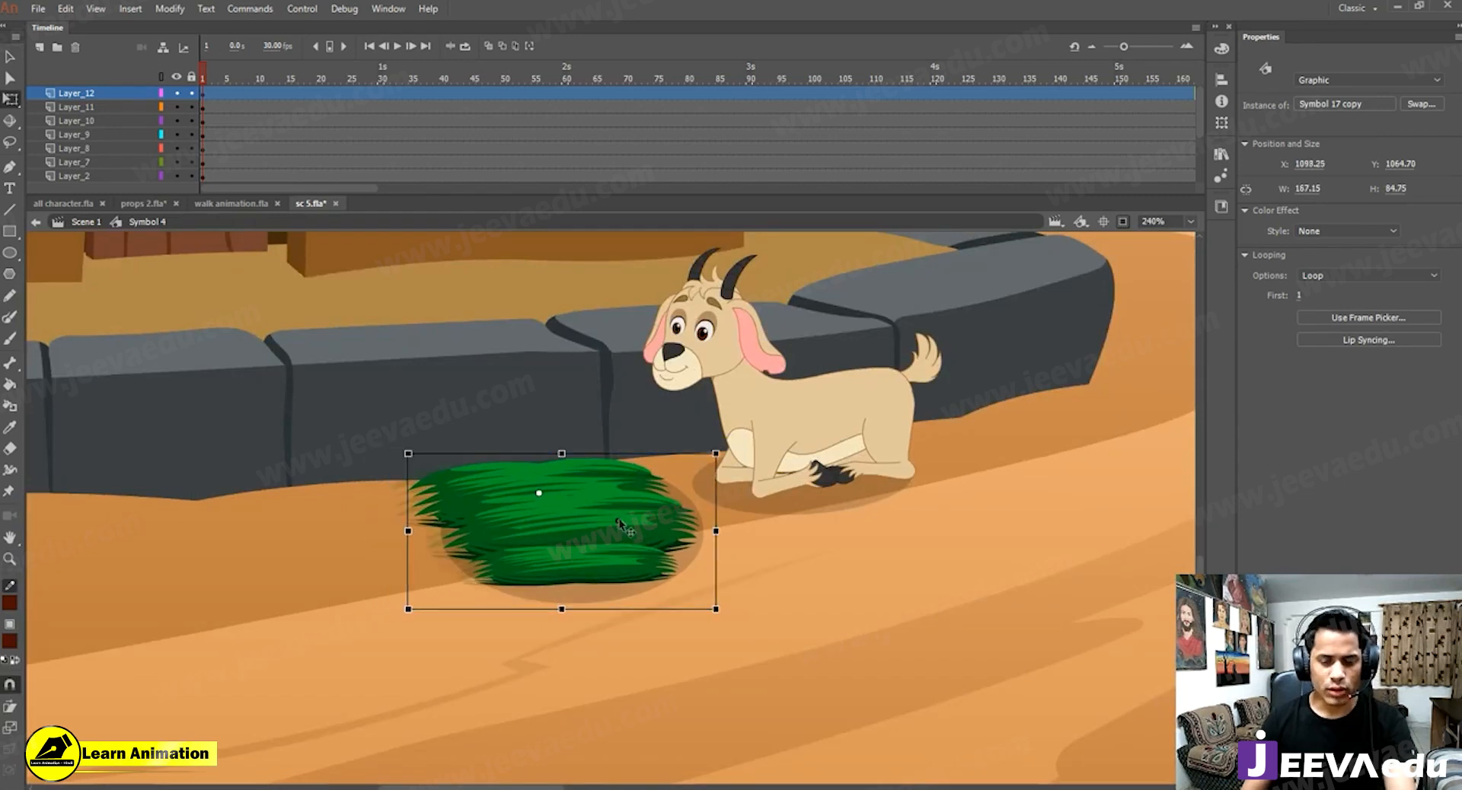
key(z)
alt+click(710, 494)
alt+click(704, 490)
alt+click(701, 486)
click(635, 501)
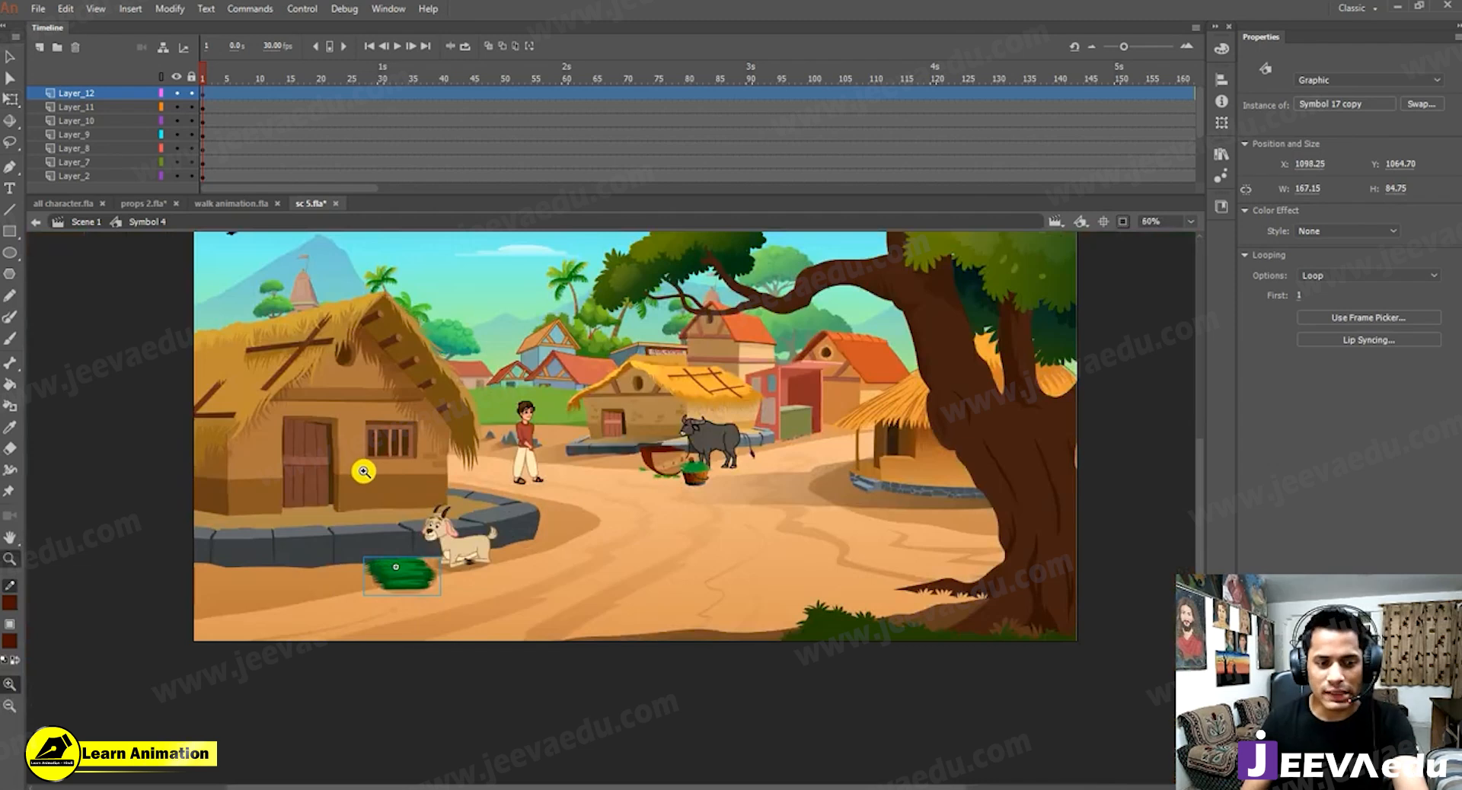
Move the goat and its grass heap right toward the end of the stone ledge, with the heap at X 1255.75, Y 1036.35.
click(447, 522)
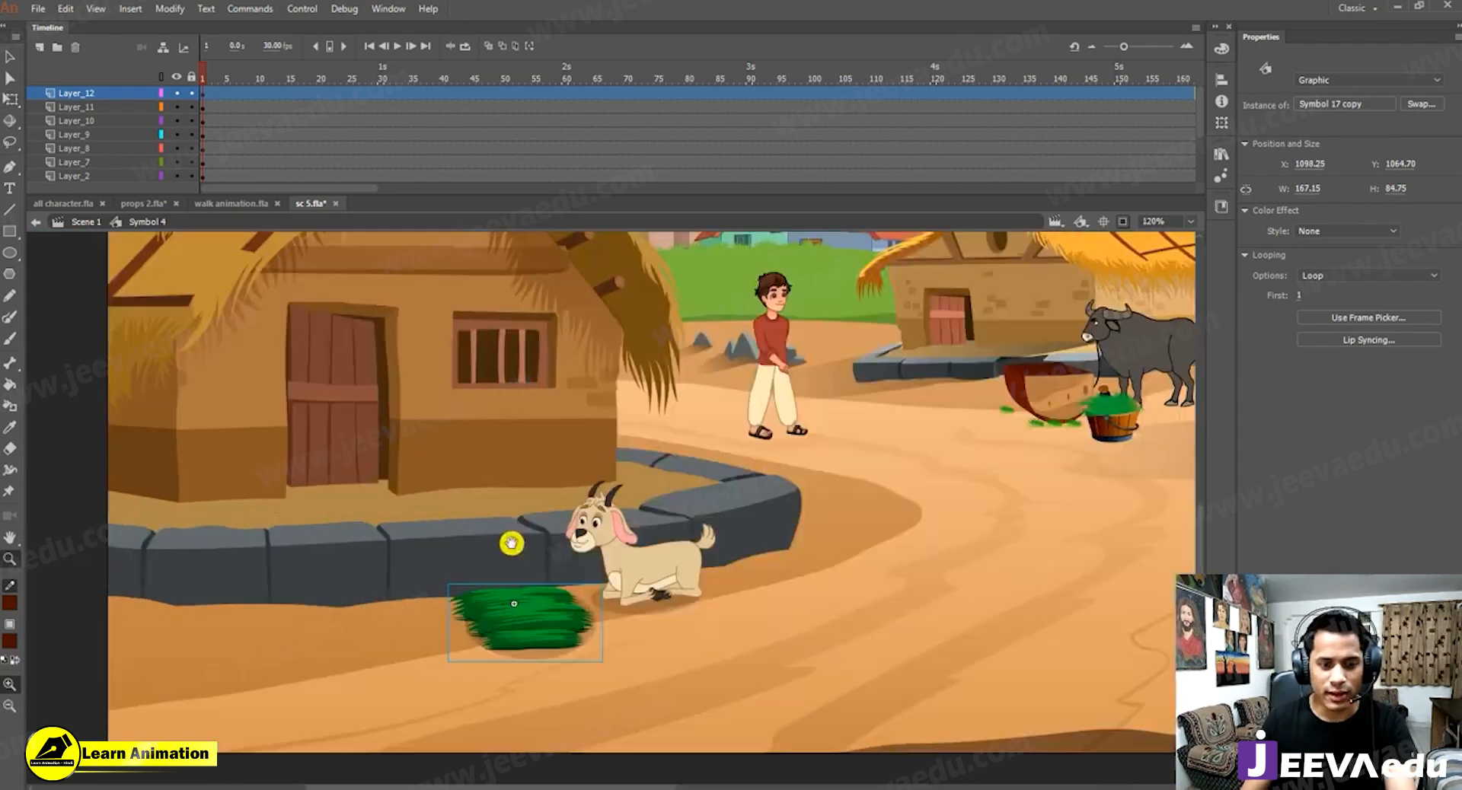
alt+click(890, 457)
key(z)
click(588, 561)
key(v)
click(632, 488)
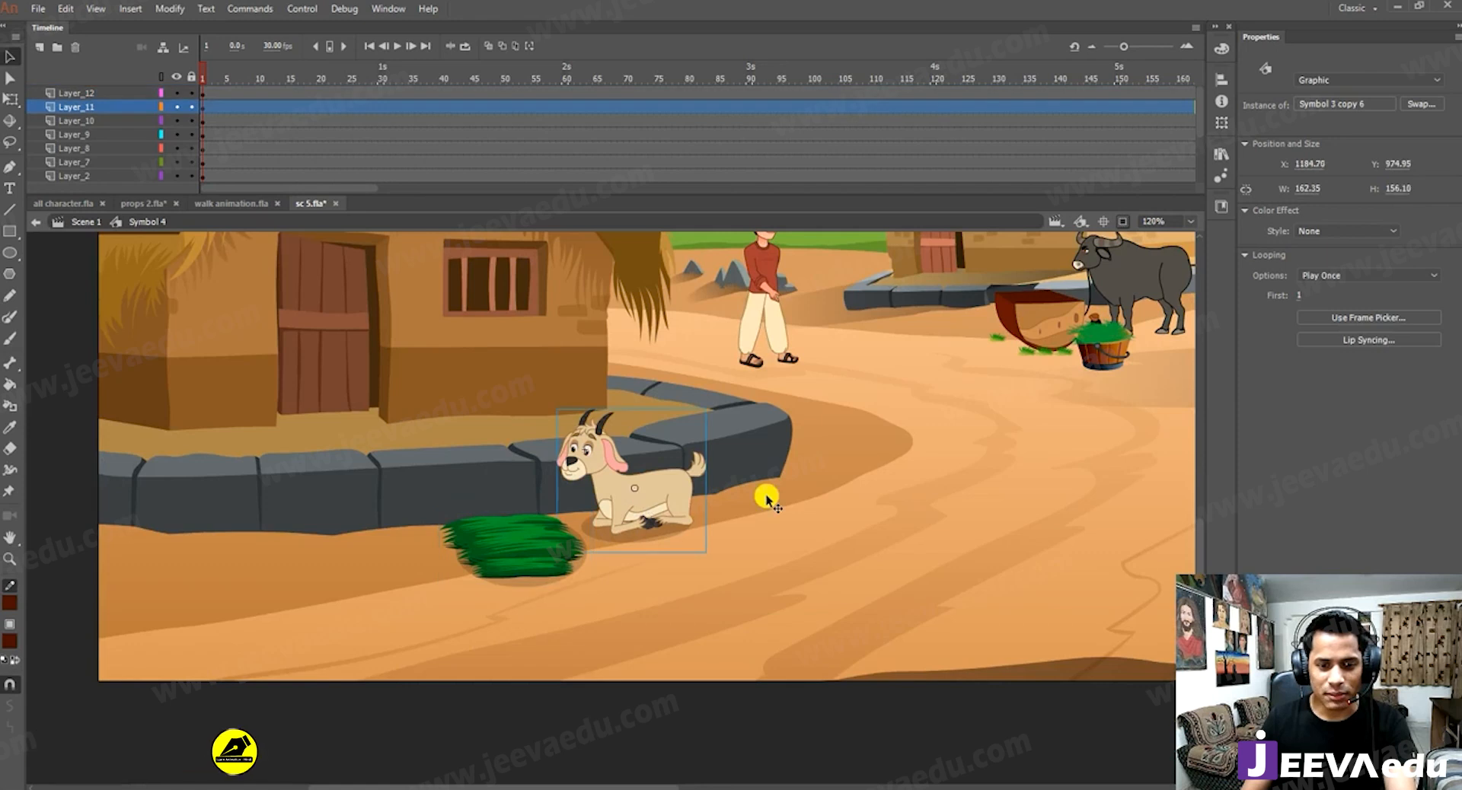
key(ctrl+minus)
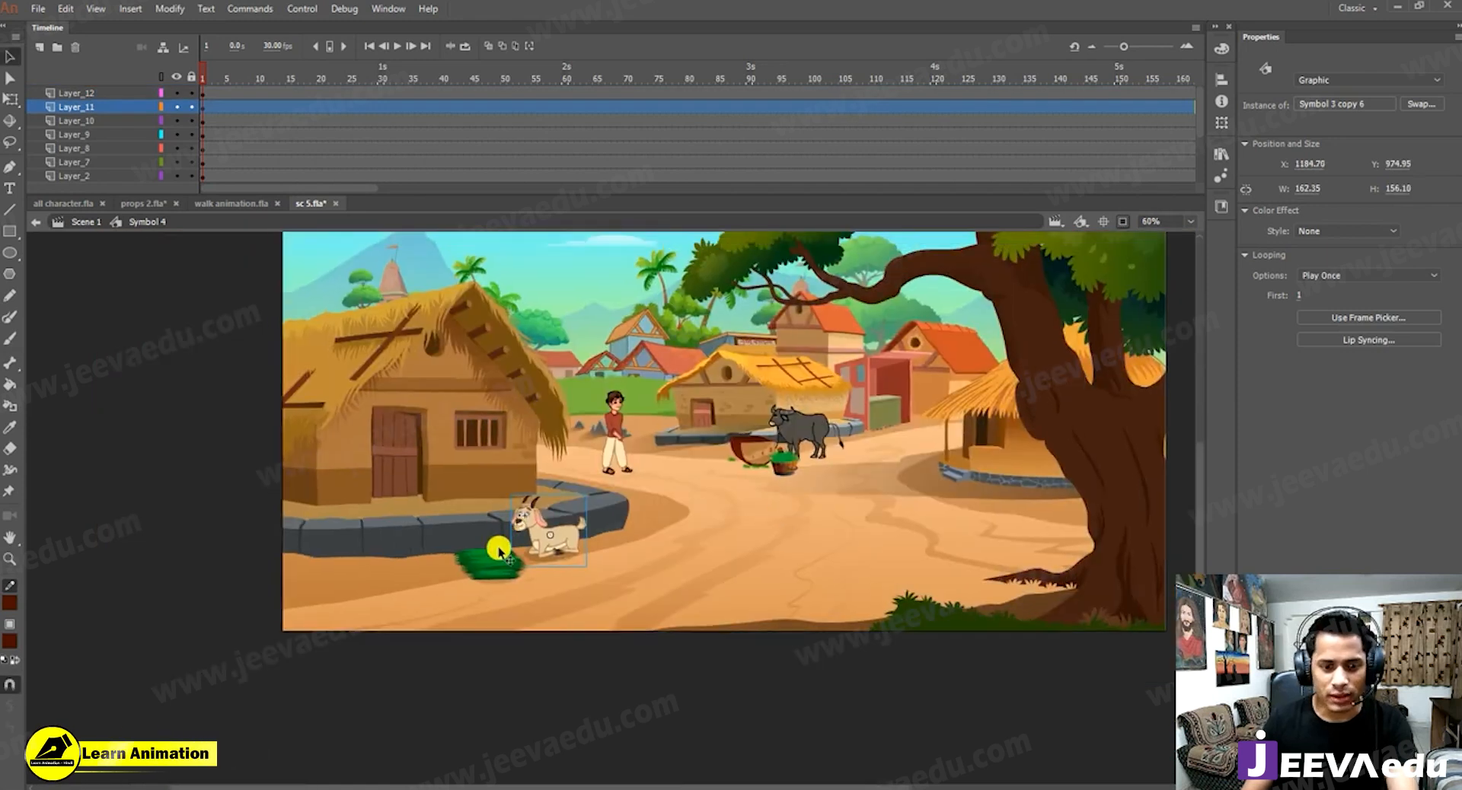
key(ctrl+equal)
drag(586, 554, 736, 548)
drag(512, 623, 661, 594)
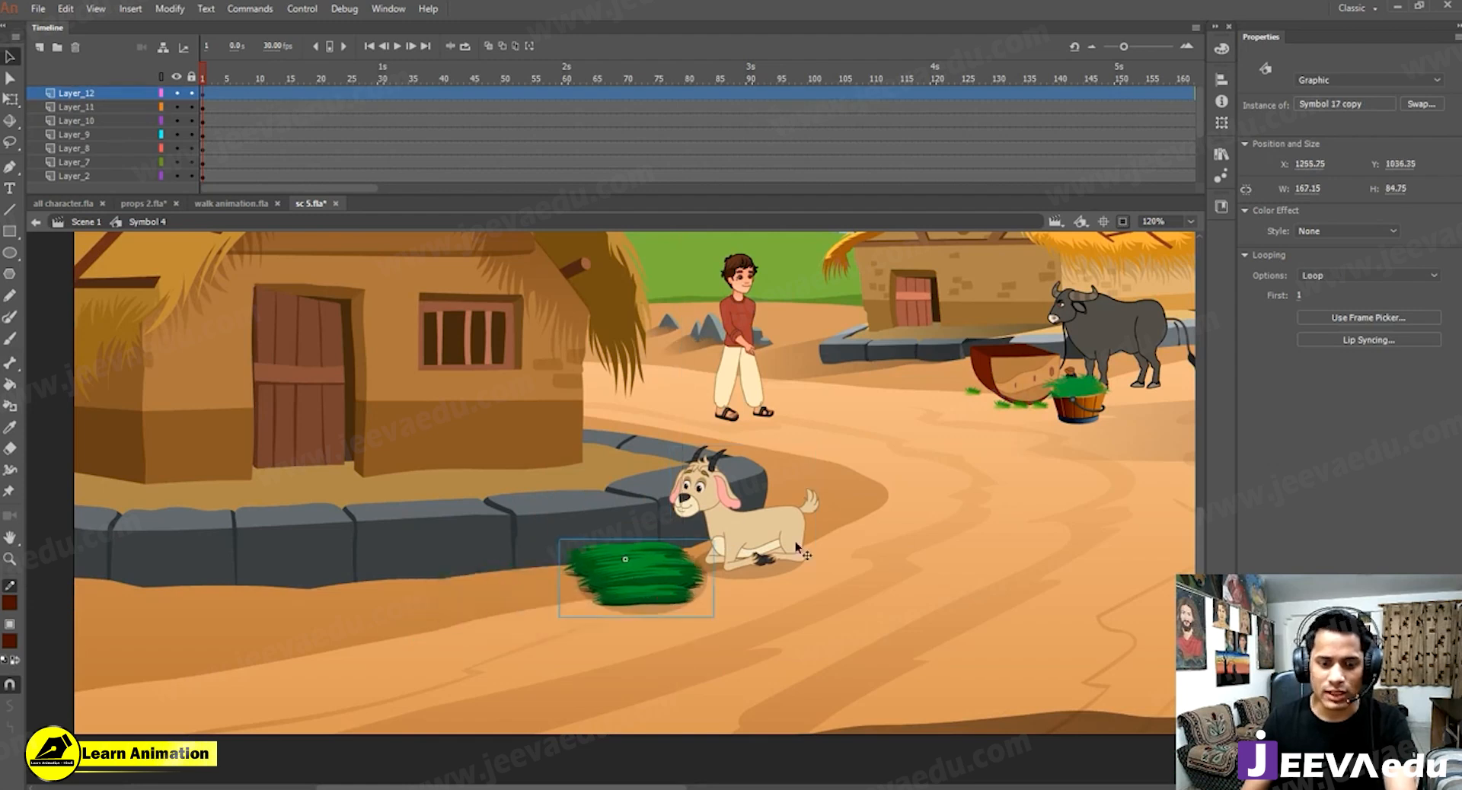
key(z)
alt+click(790, 538)
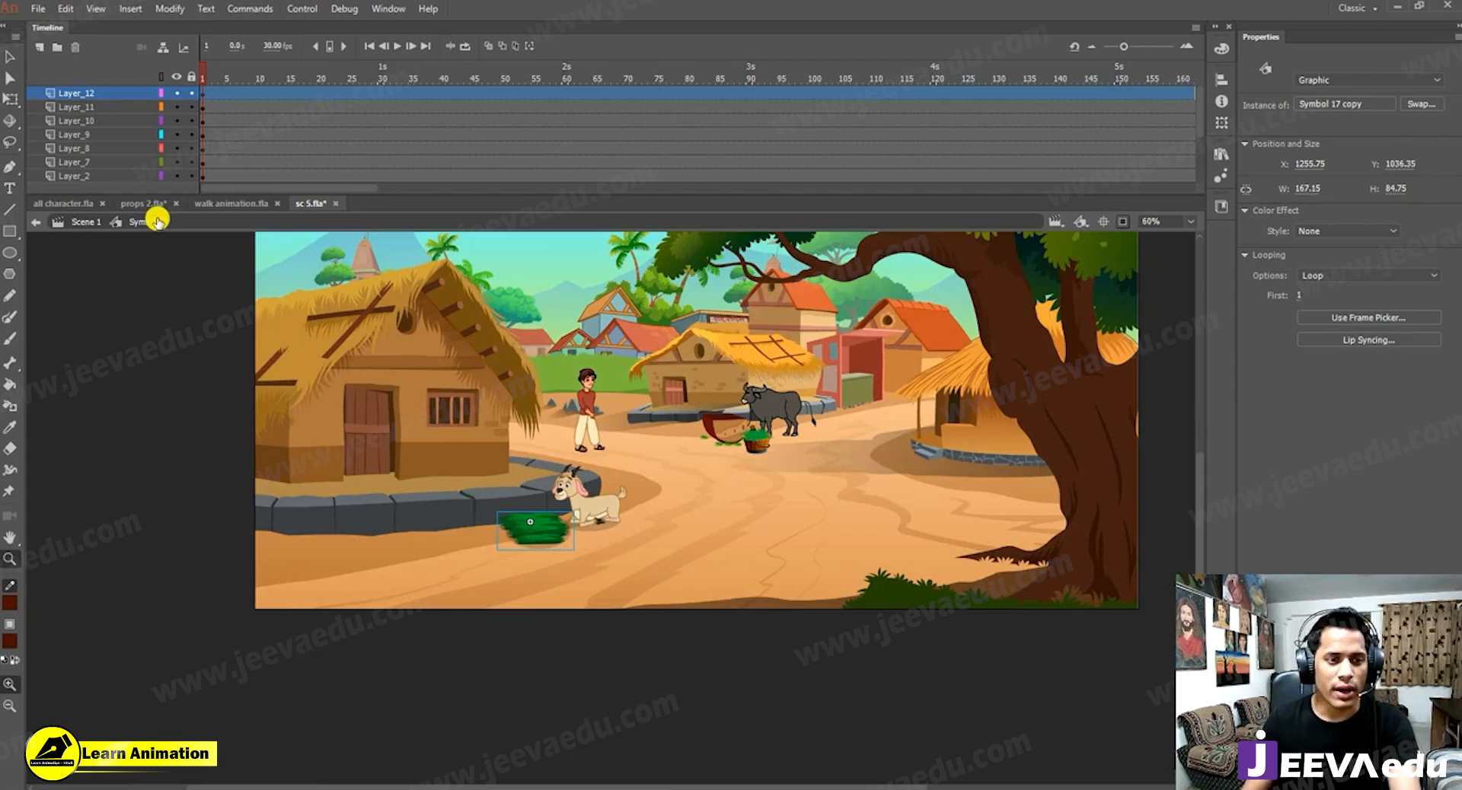
Look through walk animation.fla and the characters and props in props 2.fla for further elements to add to sc 5.fla.
click(230, 203)
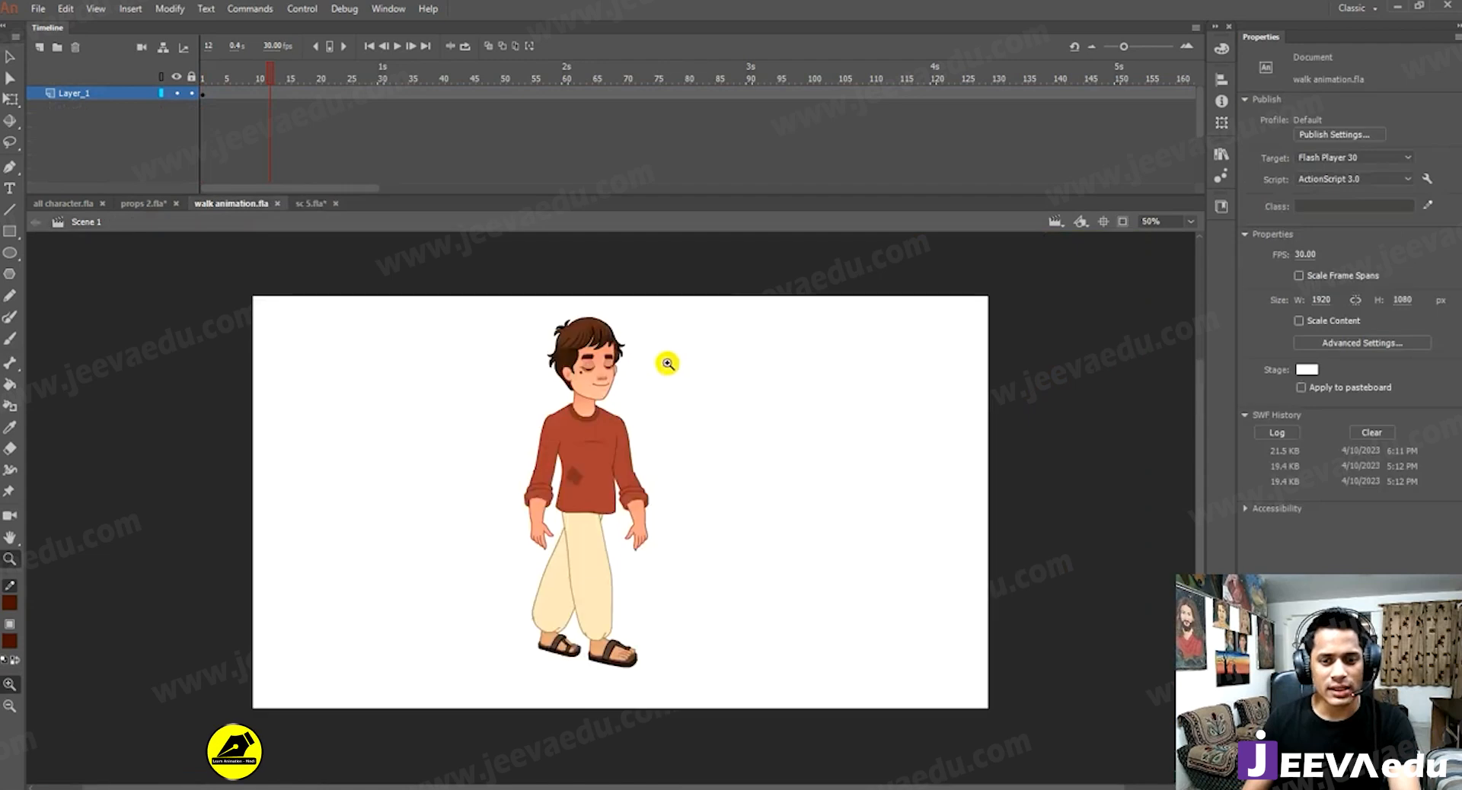
click(136, 206)
click(832, 535)
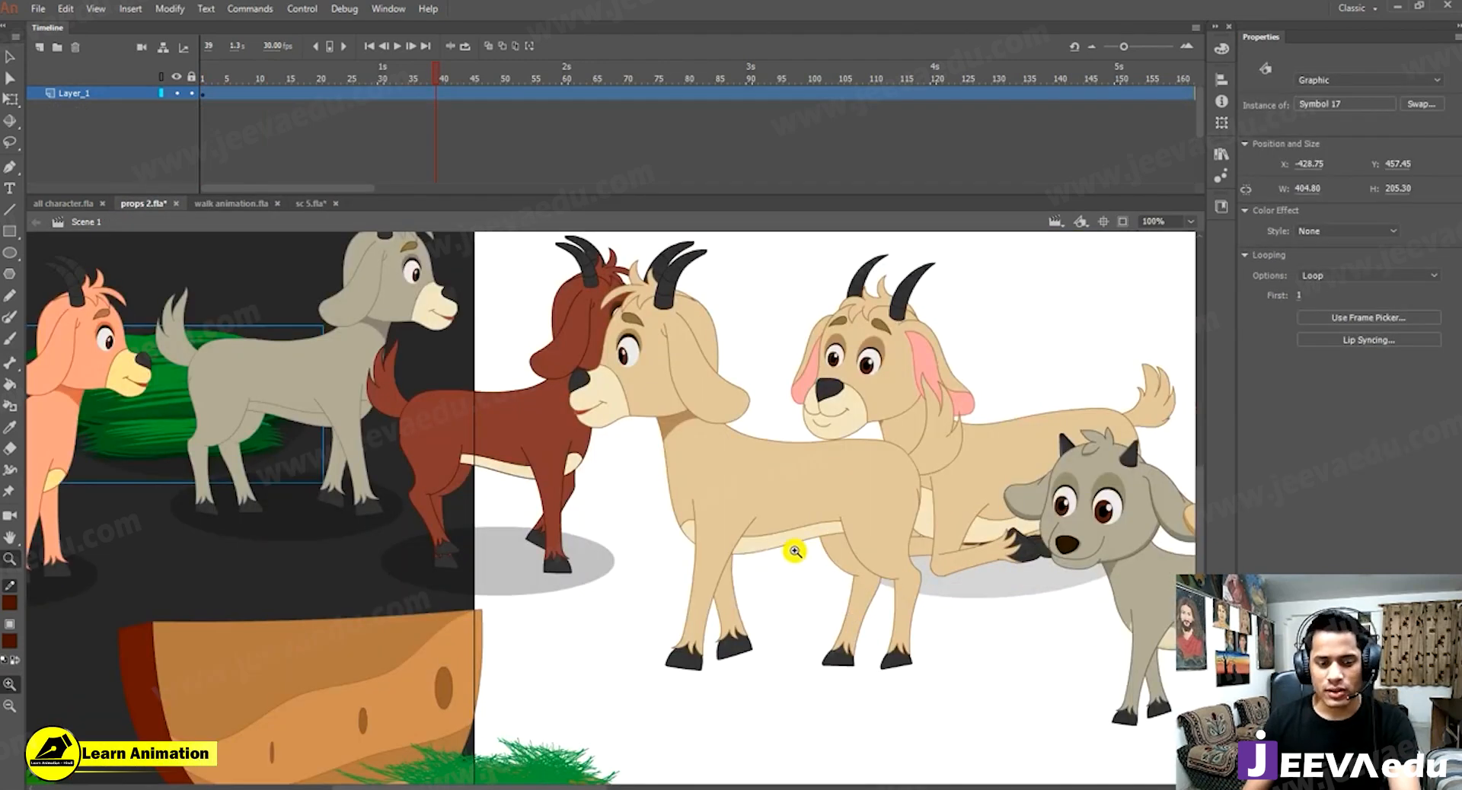
alt+click(723, 574)
alt+click(739, 563)
key(v)
click(918, 446)
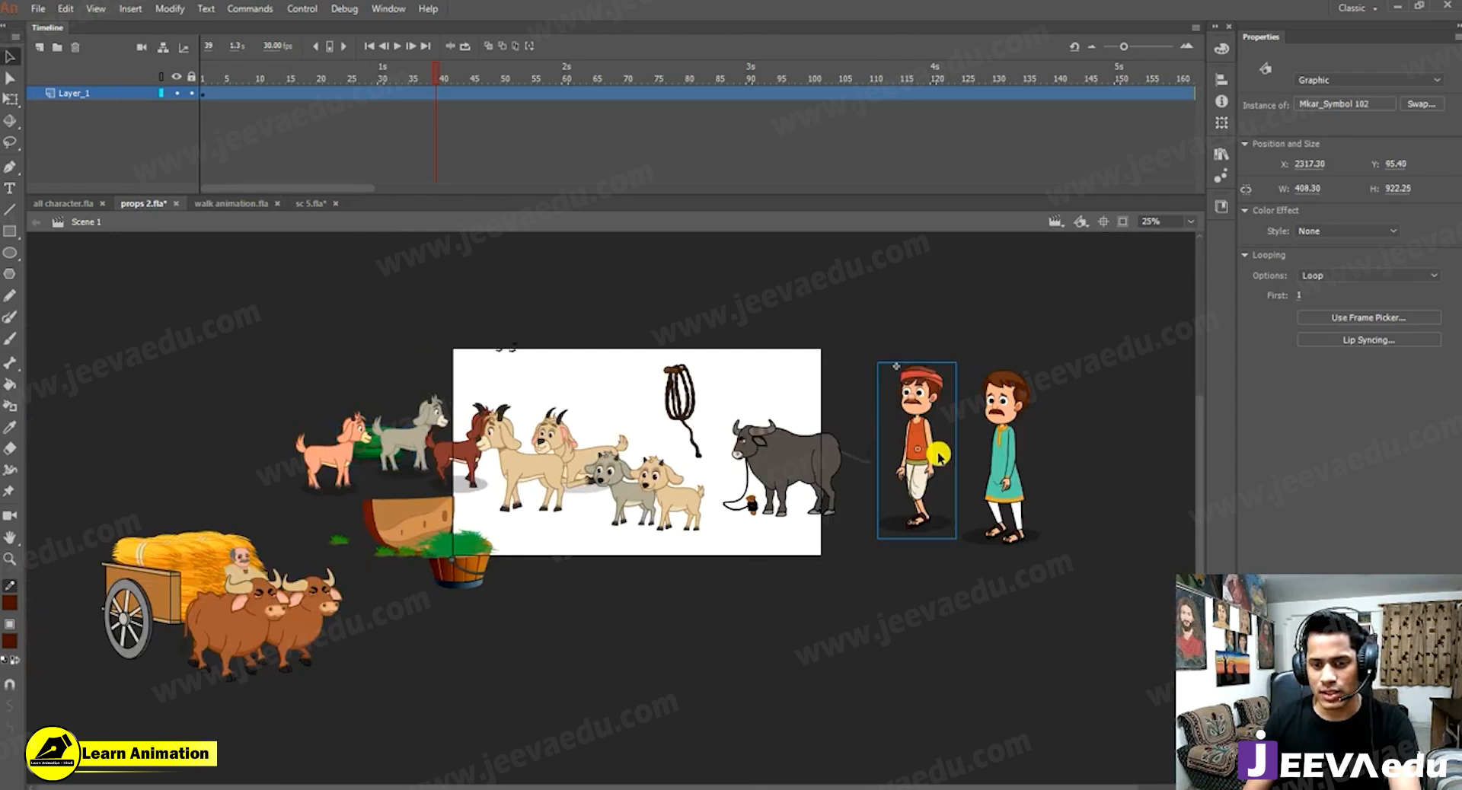
click(685, 408)
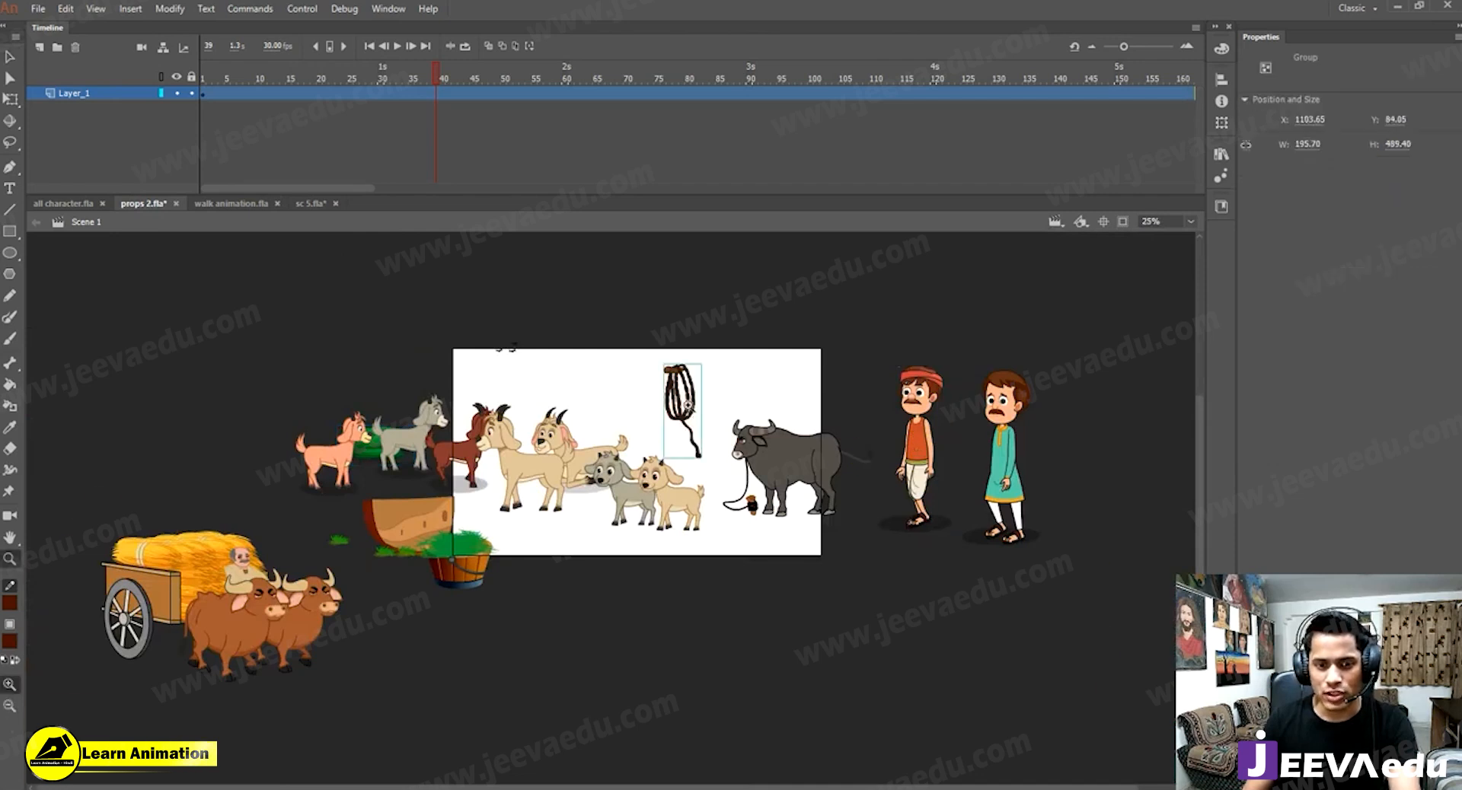
key(ctrl+equal)
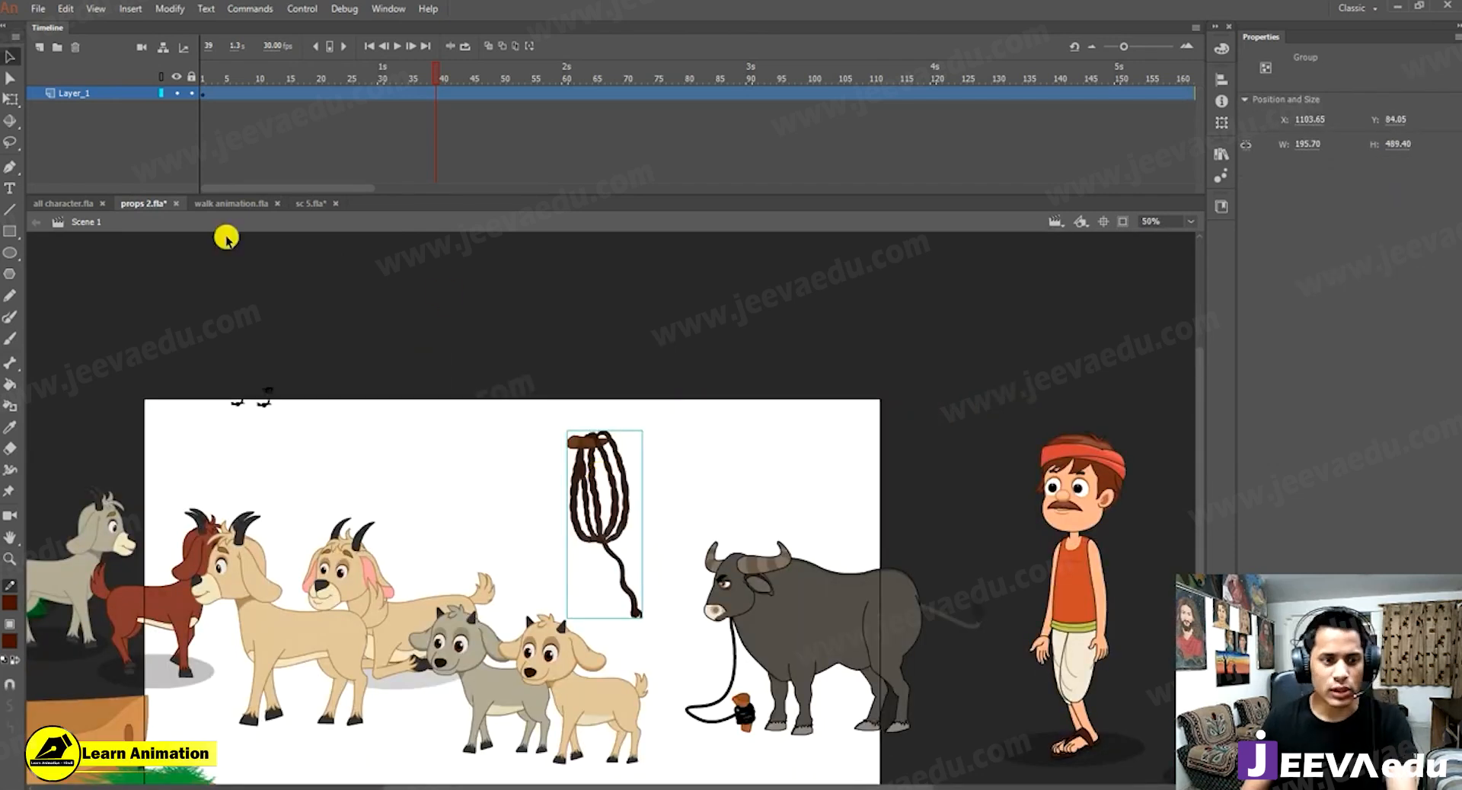
click(301, 203)
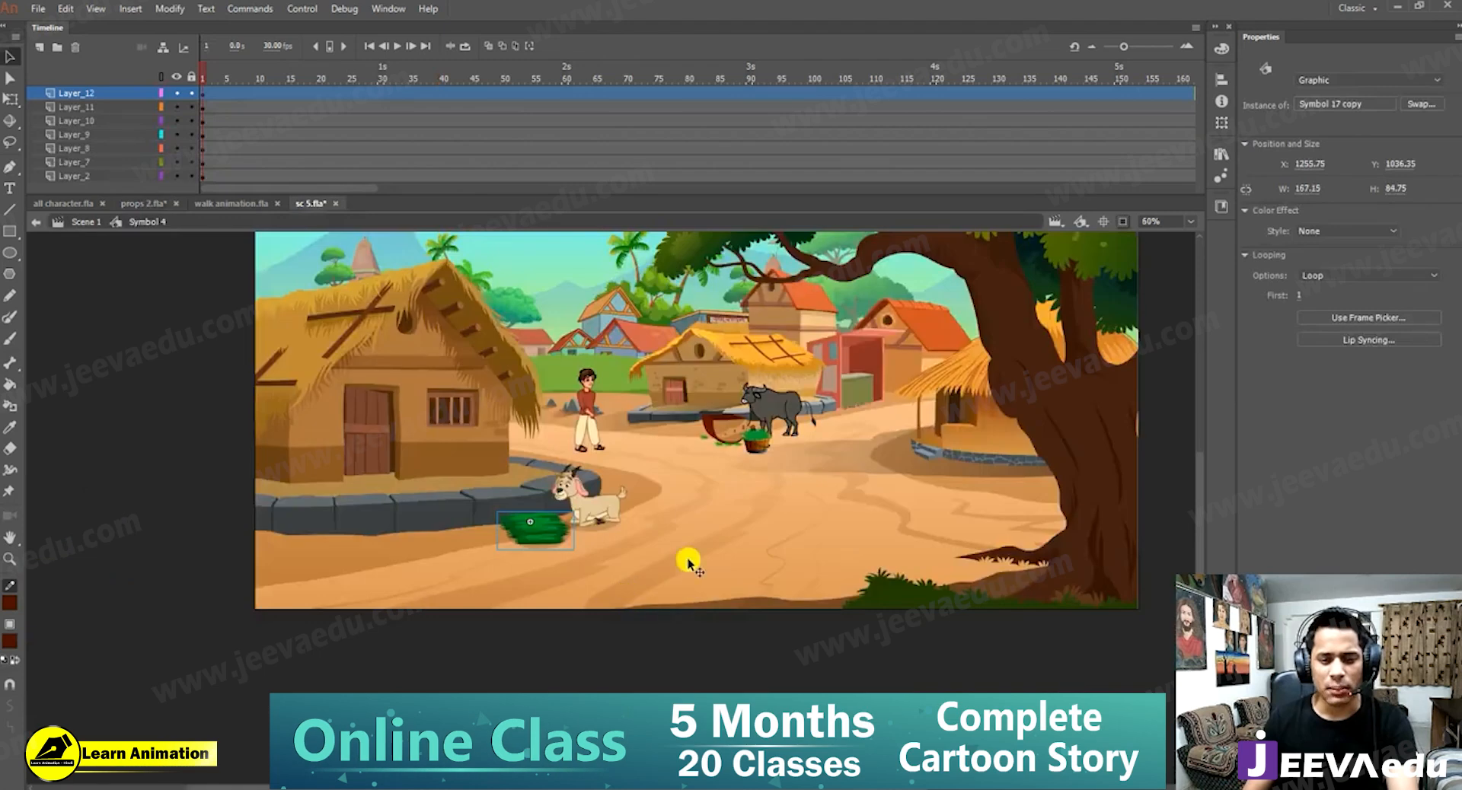
key(z)
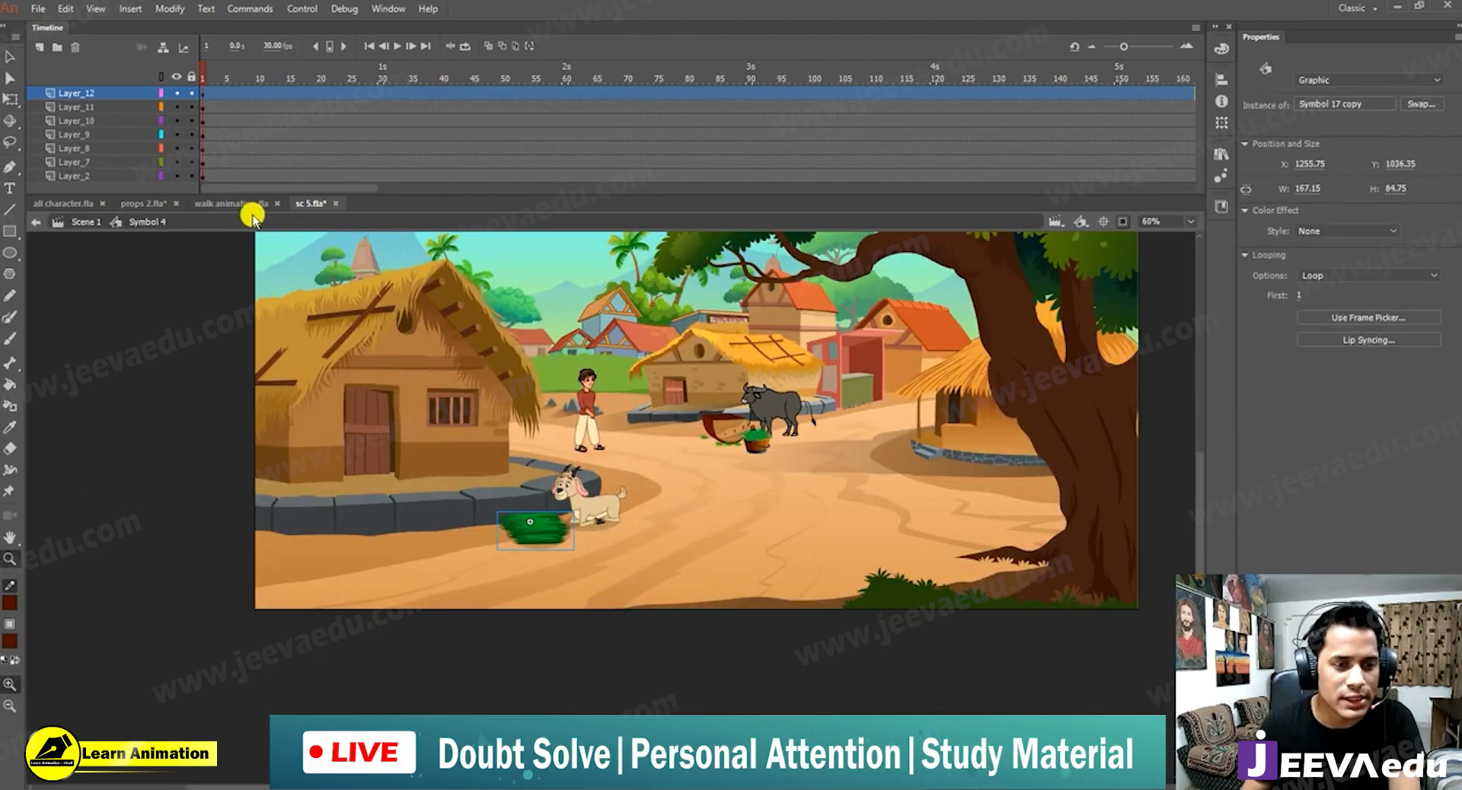
click(230, 204)
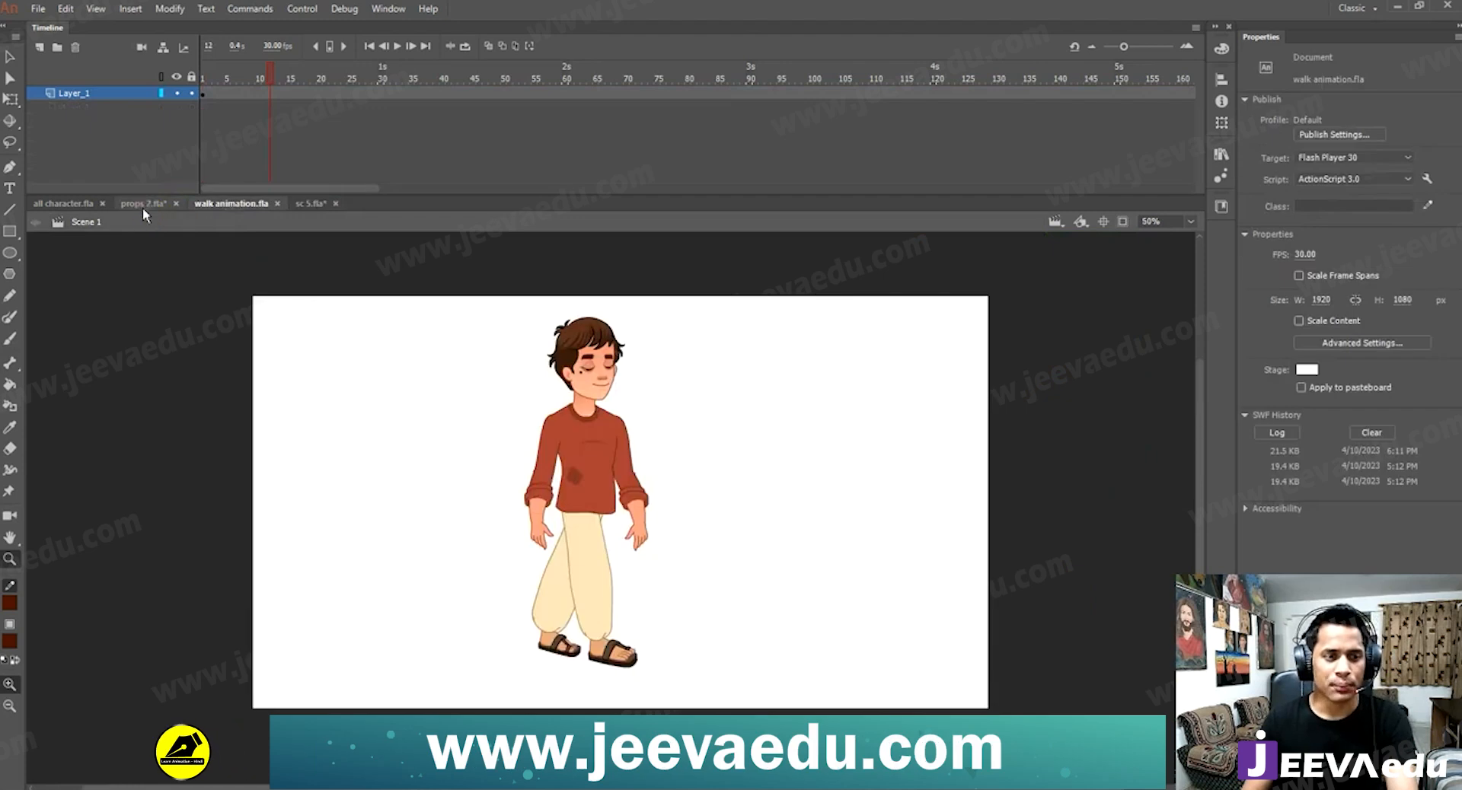
click(143, 205)
alt+click(764, 611)
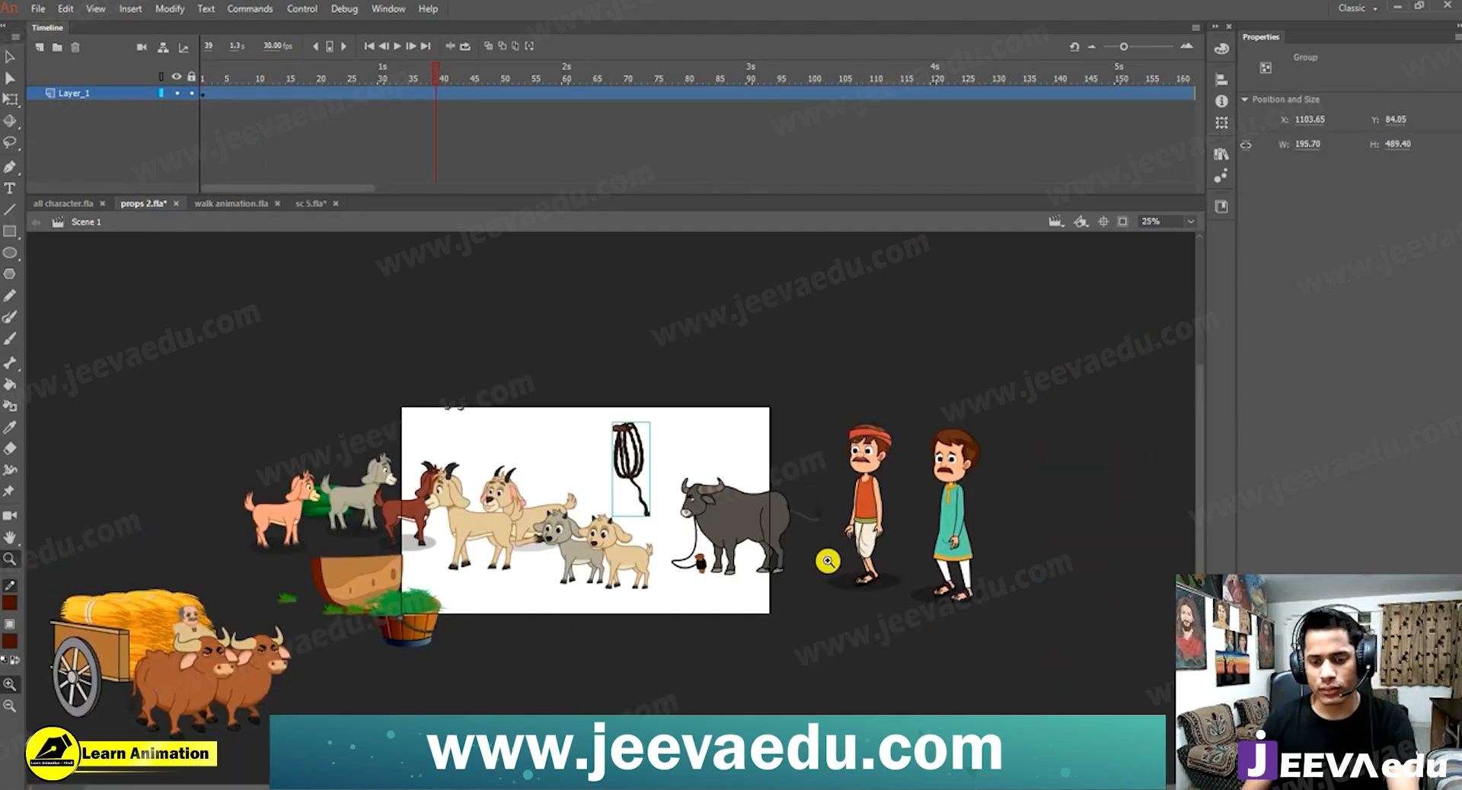
key(v)
click(868, 546)
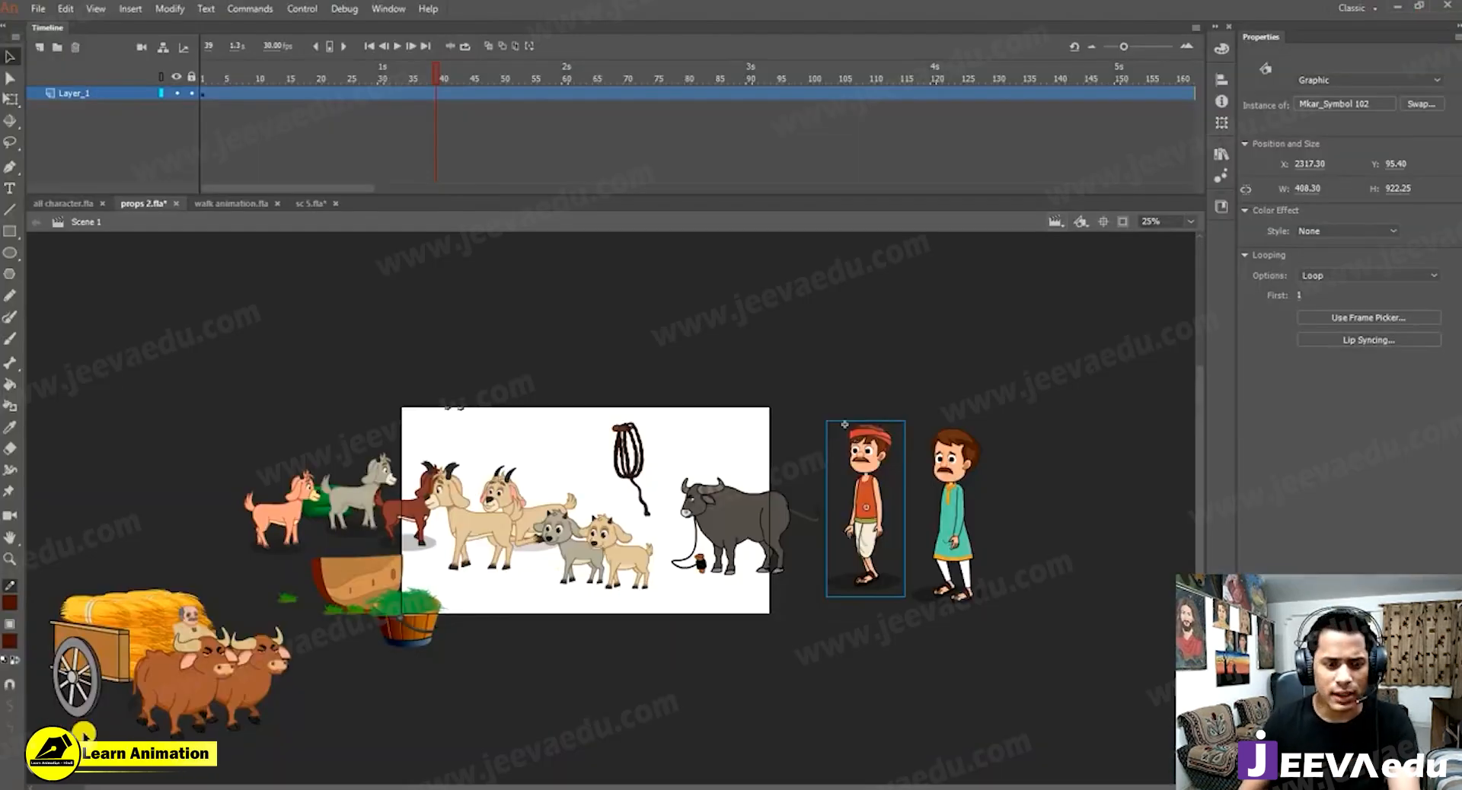
Copy the hay-loaded bullock cart from props 2.fla onto a new layer above Layer_12 in sc 5.fla, hiding other layers and putting duplicates into a folder.
click(208, 661)
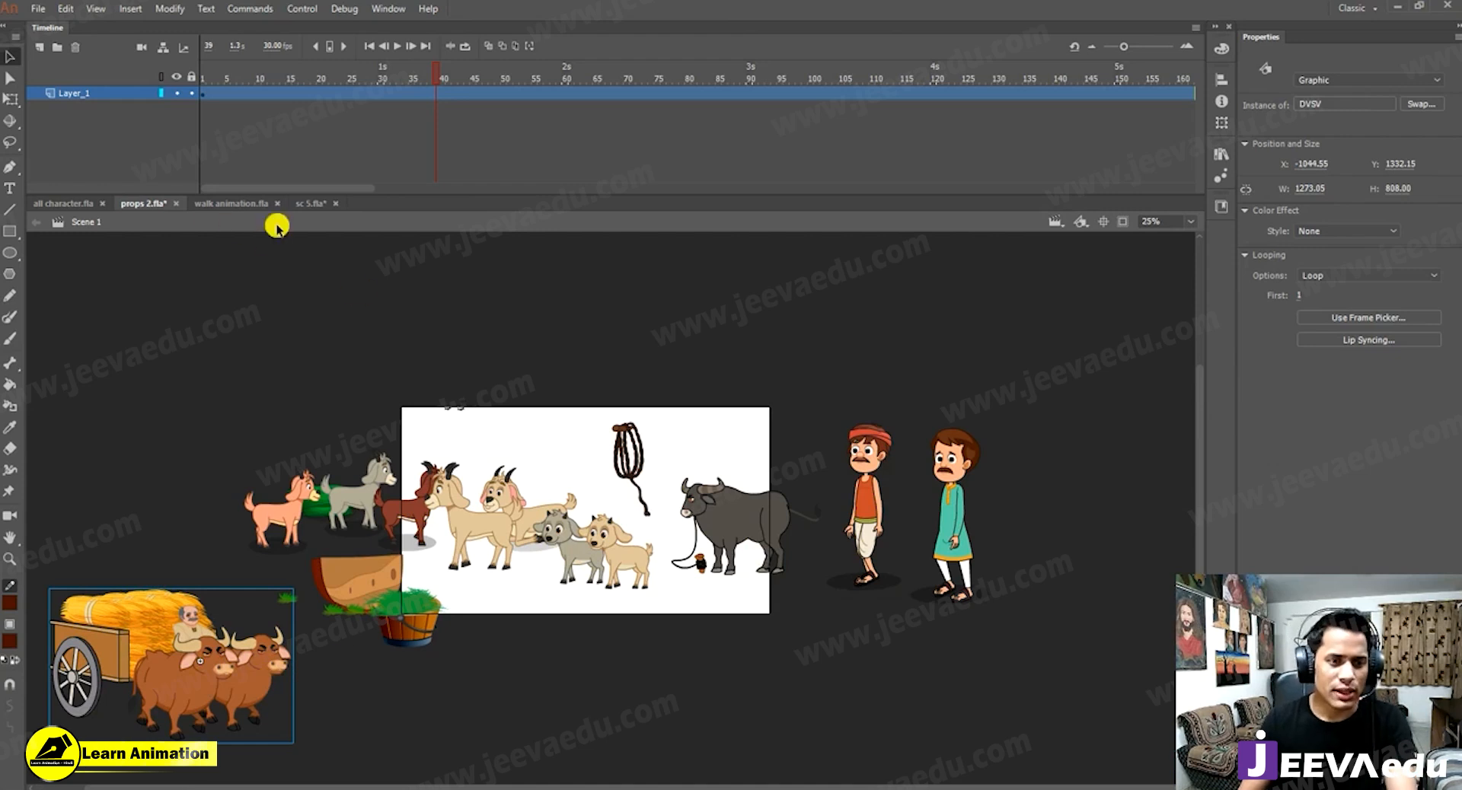
click(310, 204)
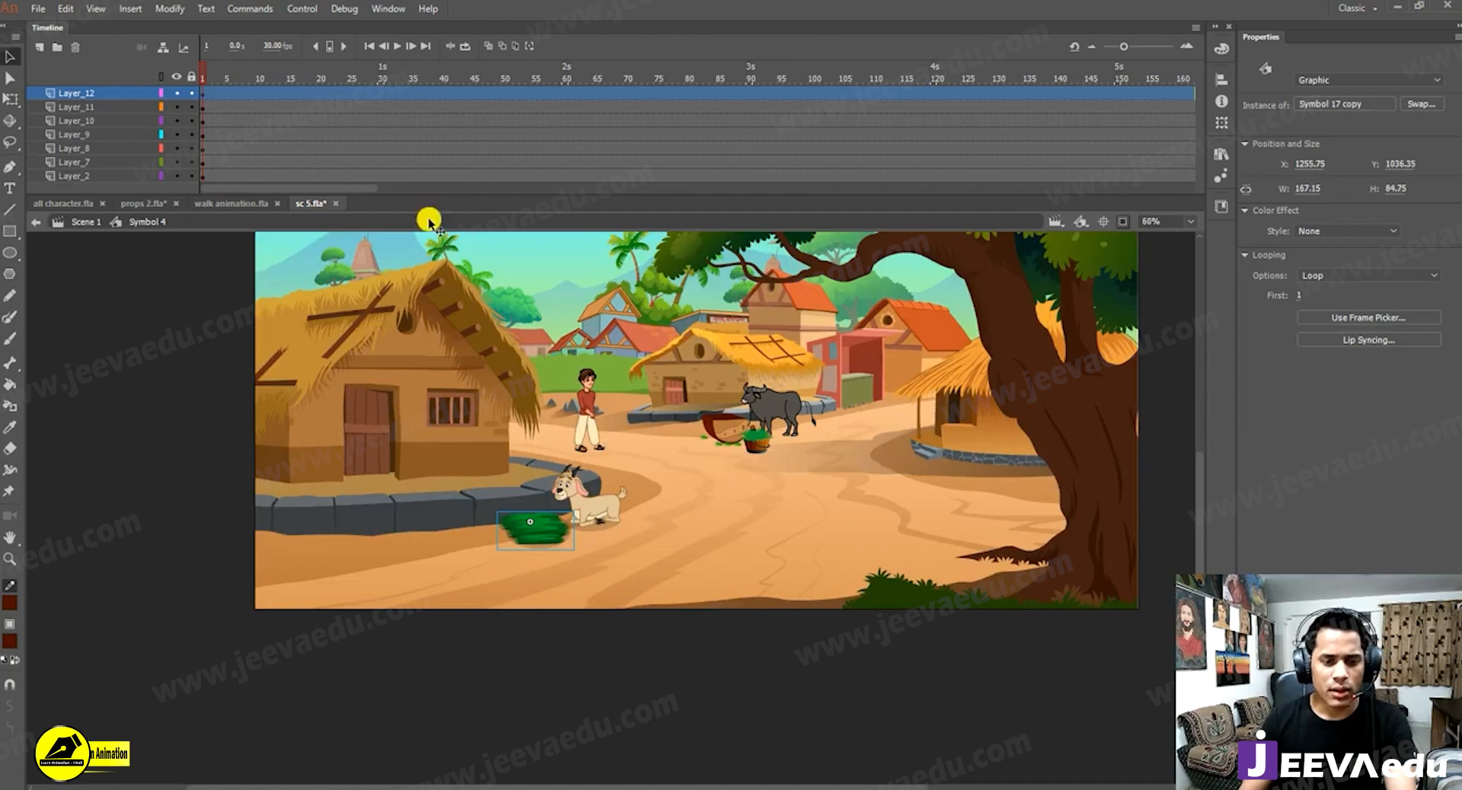
click(39, 47)
drag(175, 123, 176, 176)
click(175, 93)
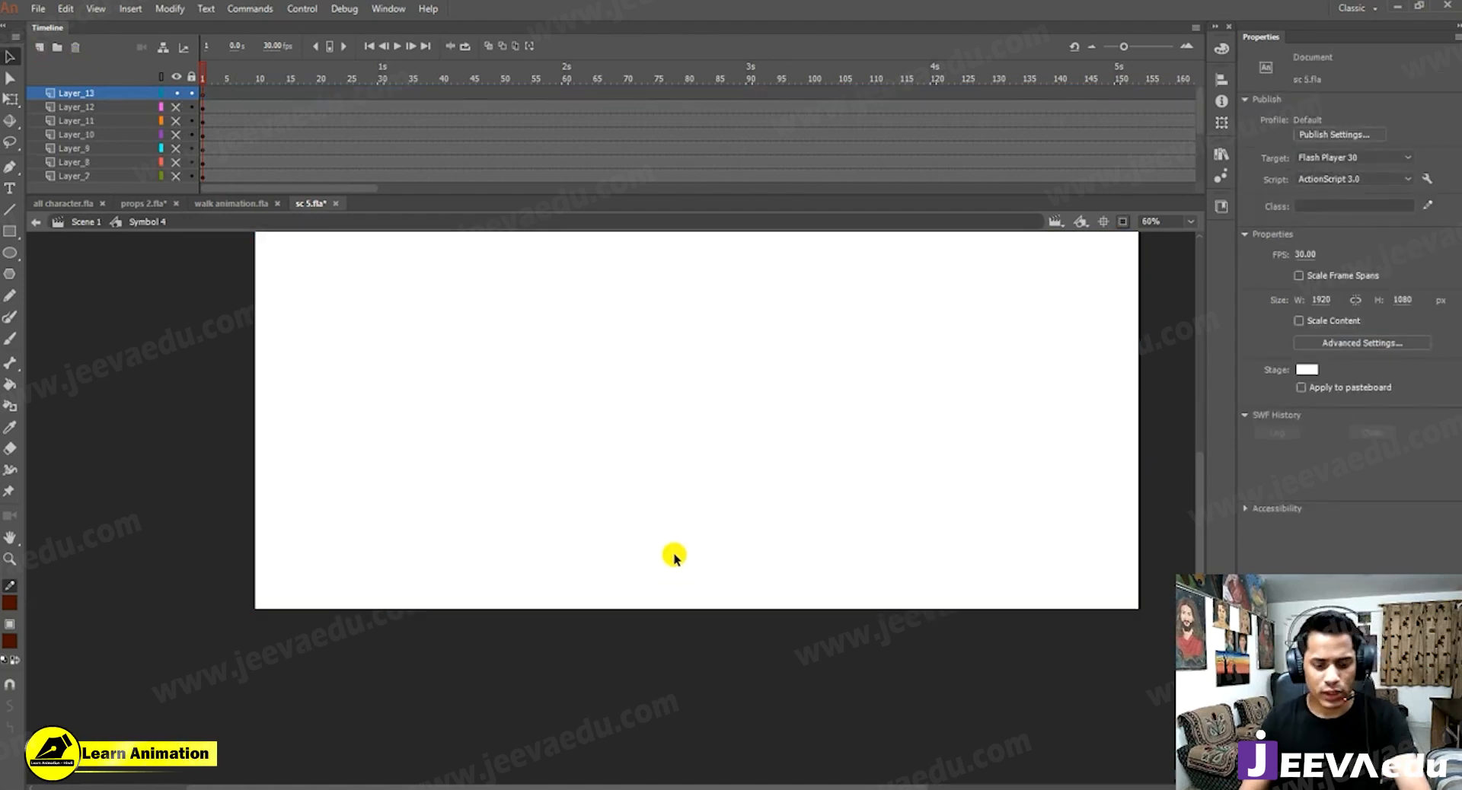
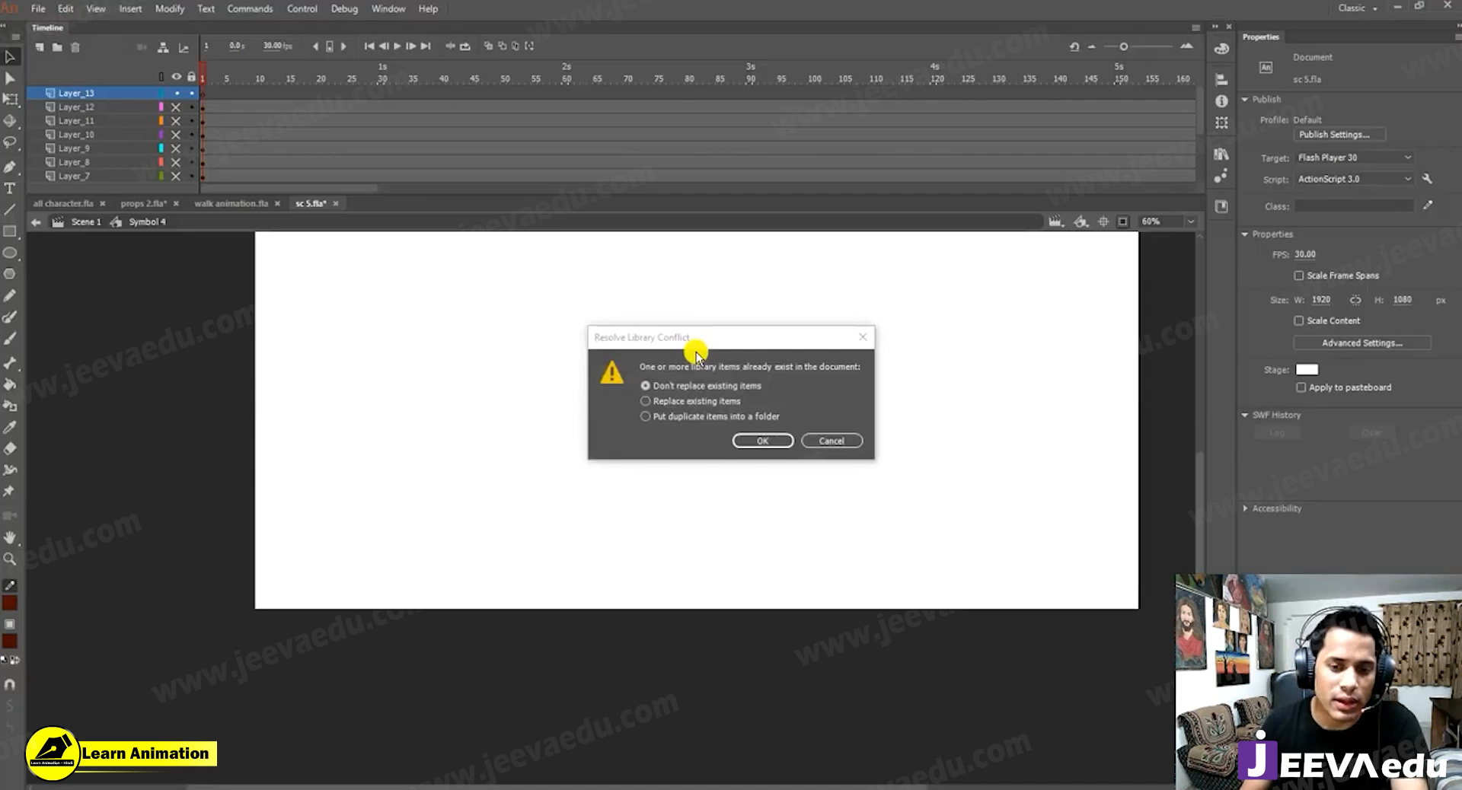
click(750, 417)
click(763, 442)
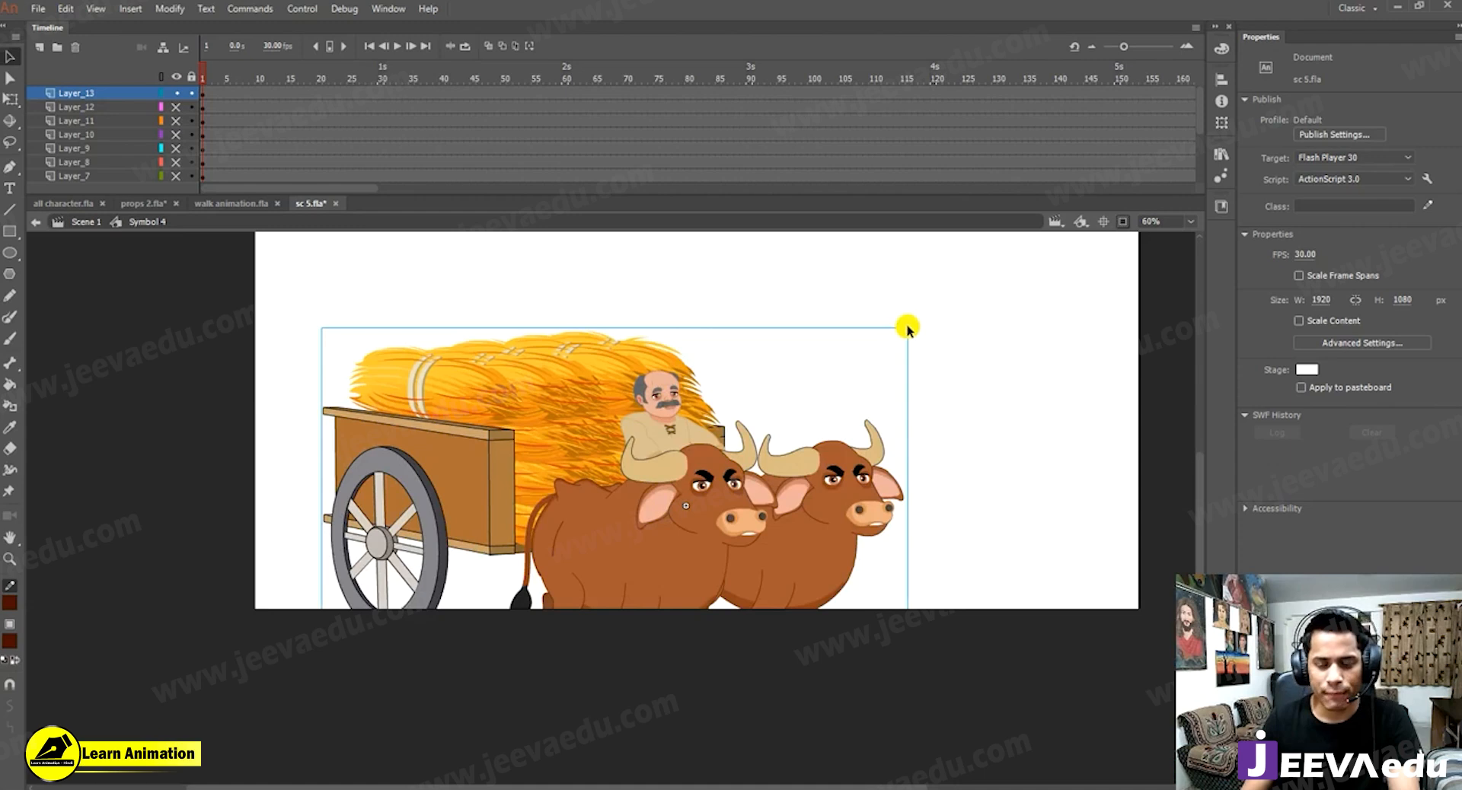
Shrink the bullock cart to about 386 × 243 px, show all layers again, and place it behind the goat at X 1553.25, Y 756.35.
key(q)
drag(908, 329, 753, 394)
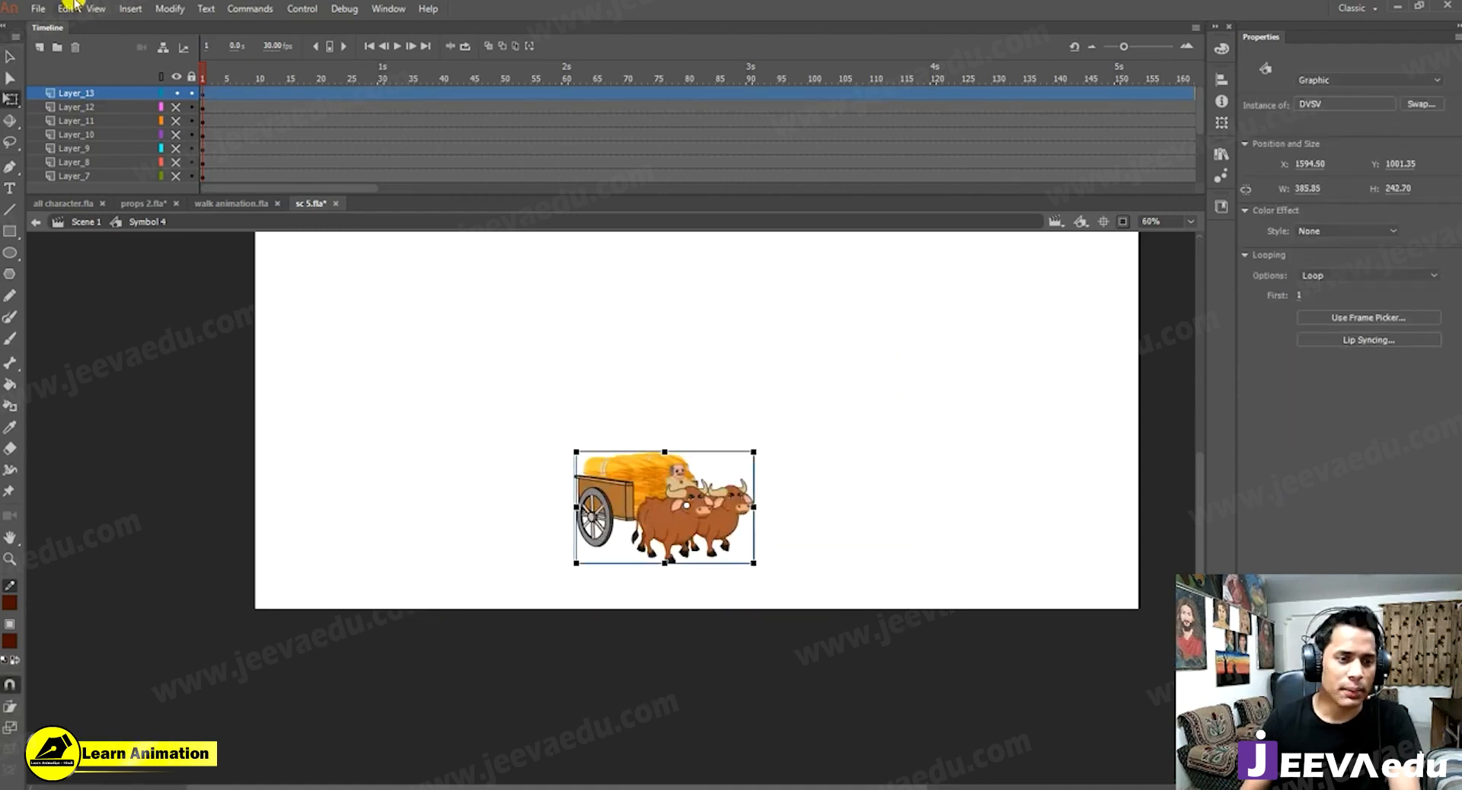
alt+click(176, 107)
drag(662, 525, 494, 525)
drag(632, 428, 634, 432)
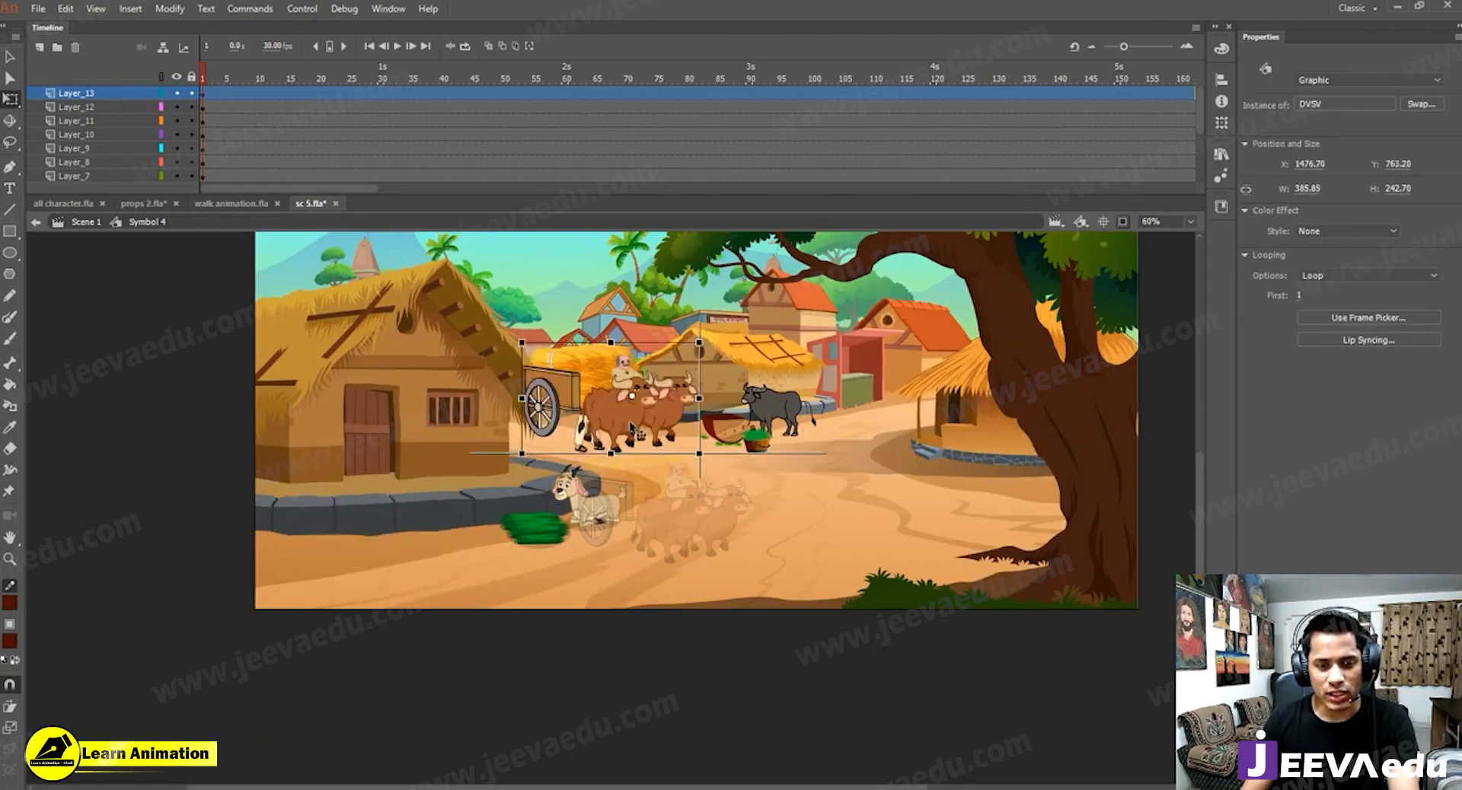
drag(772, 463, 665, 421)
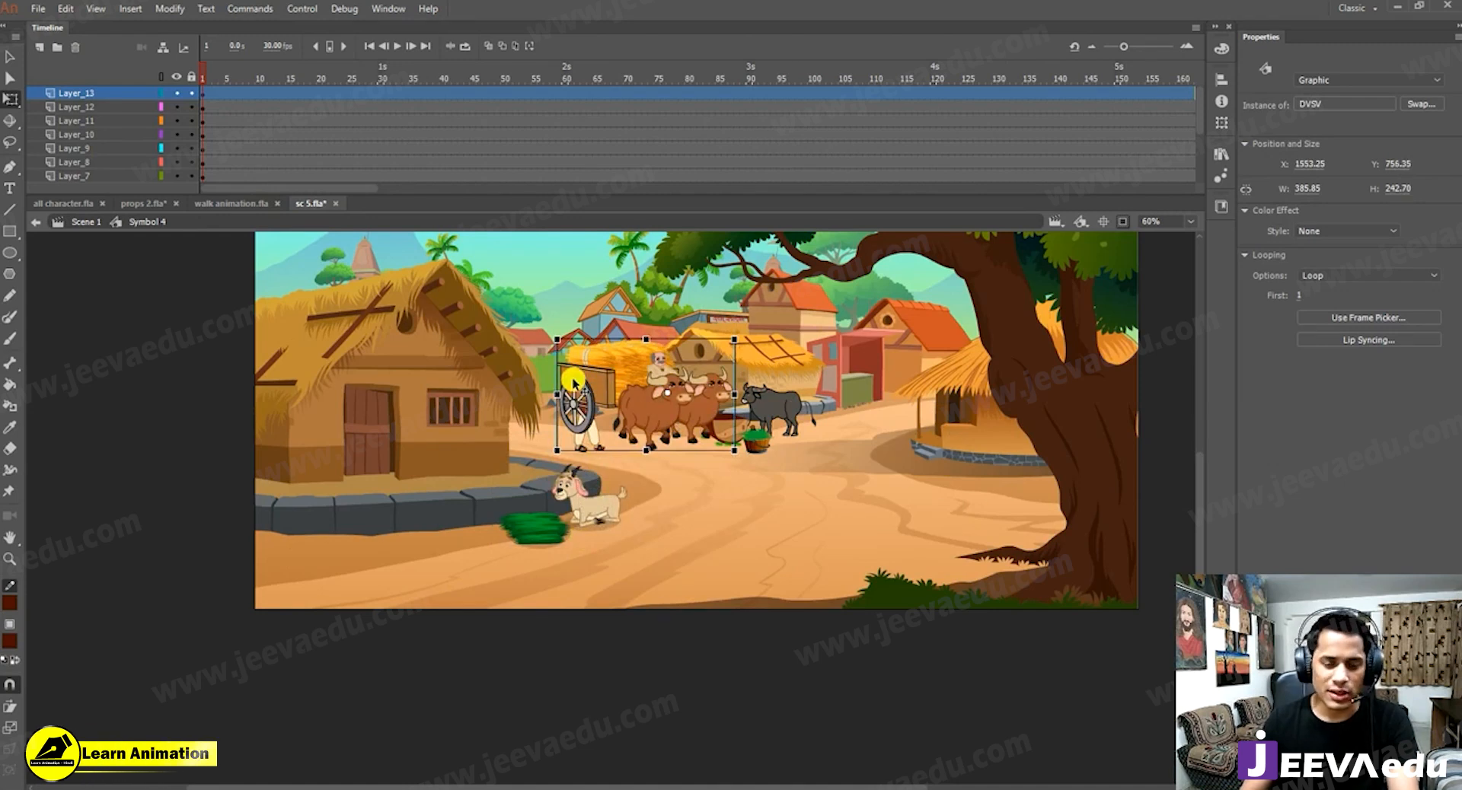
double_click(599, 443)
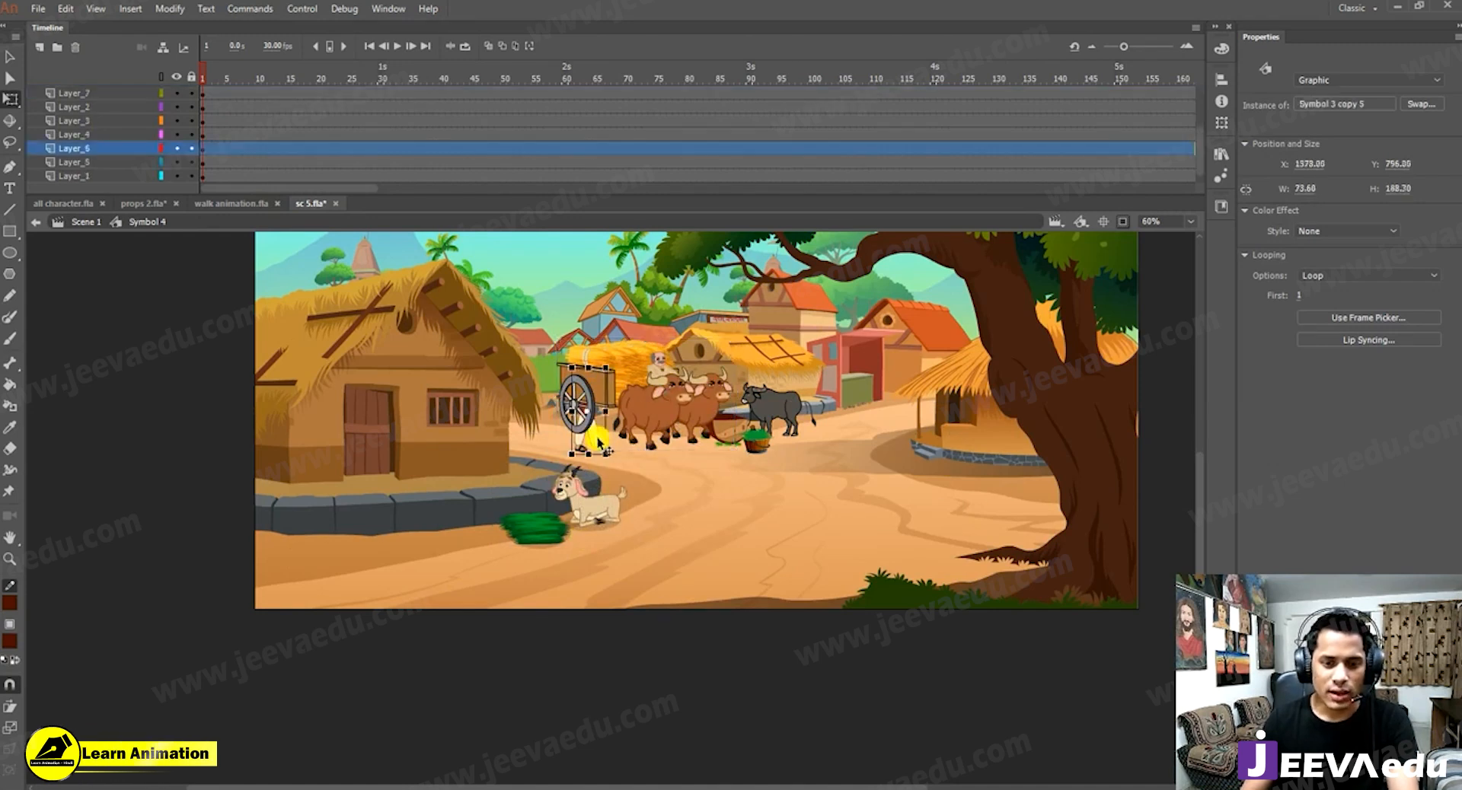
double_click(604, 448)
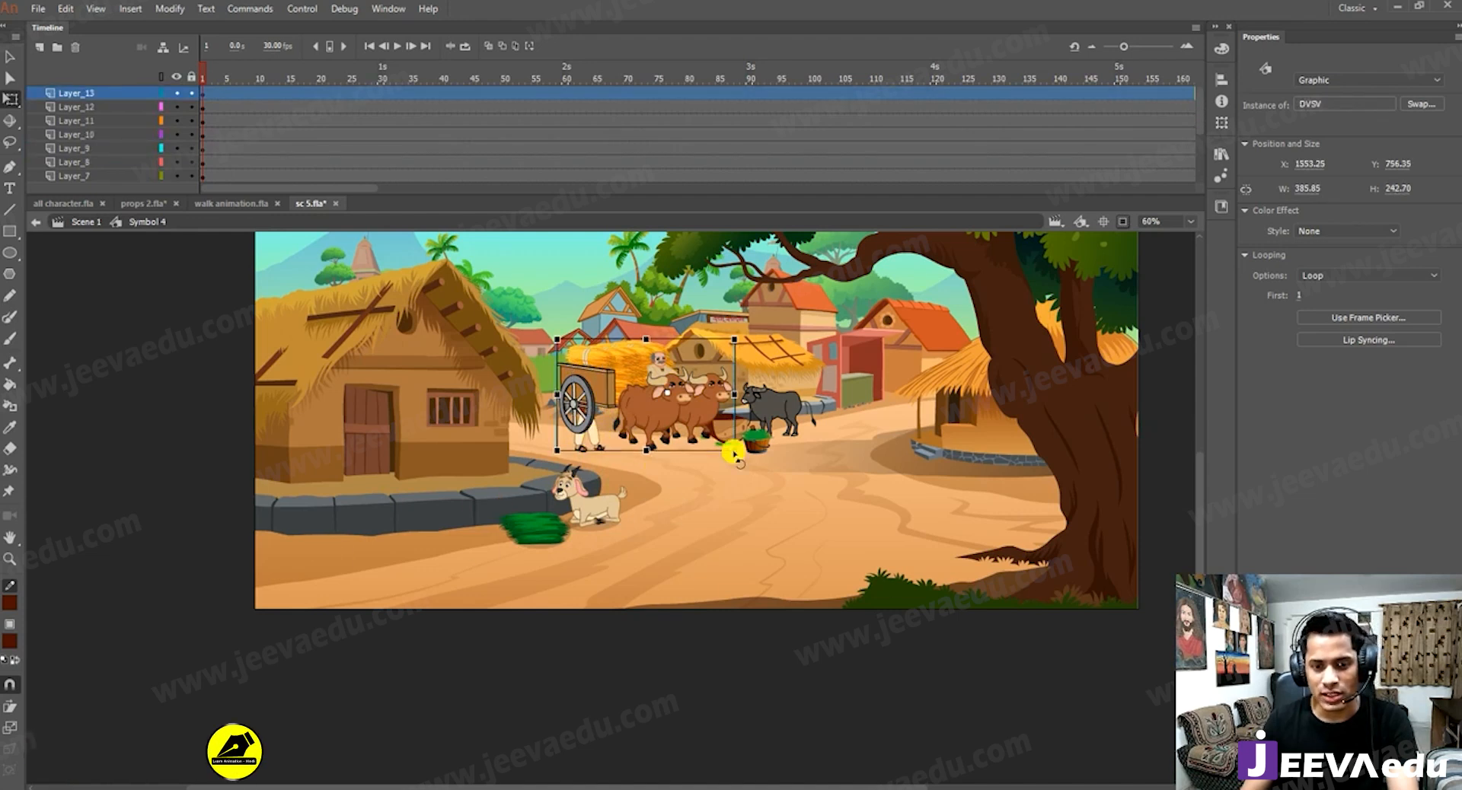
double_click(602, 449)
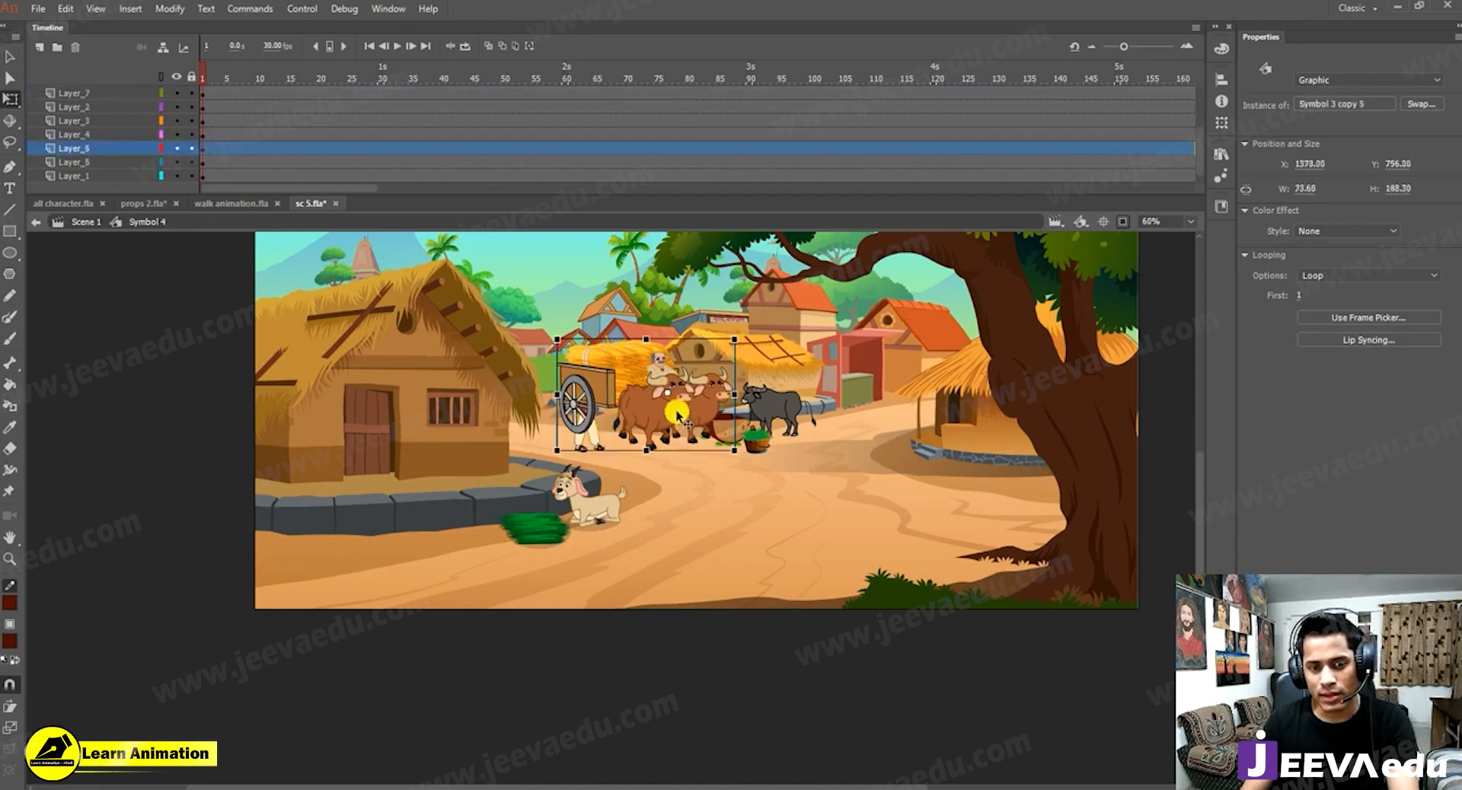
double_click(1024, 486)
Try the bullock cart flipped horizontally at several spots, from the tree on the road to the hut beside the goat.
click(167, 9)
mouse_move(202, 199)
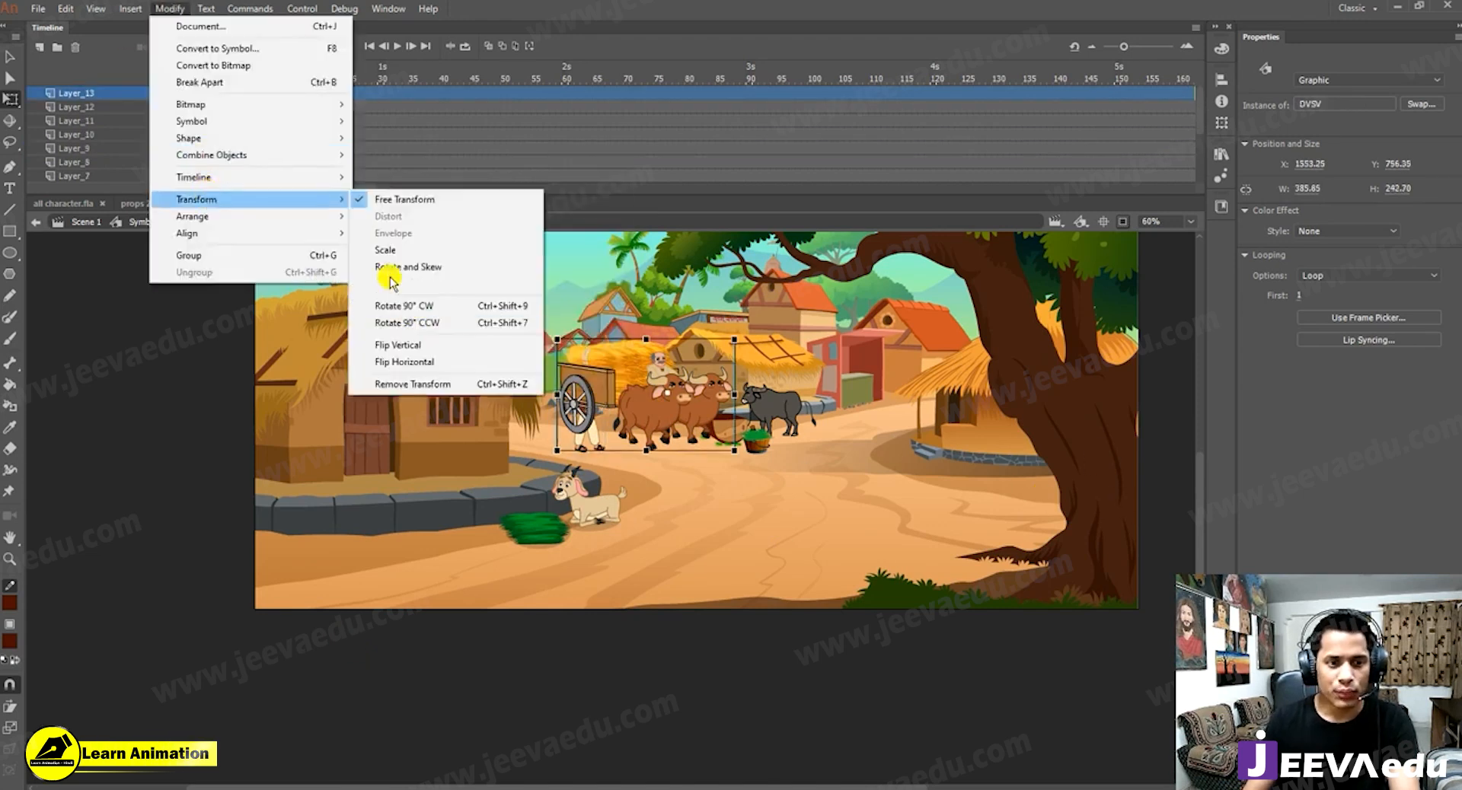
click(403, 361)
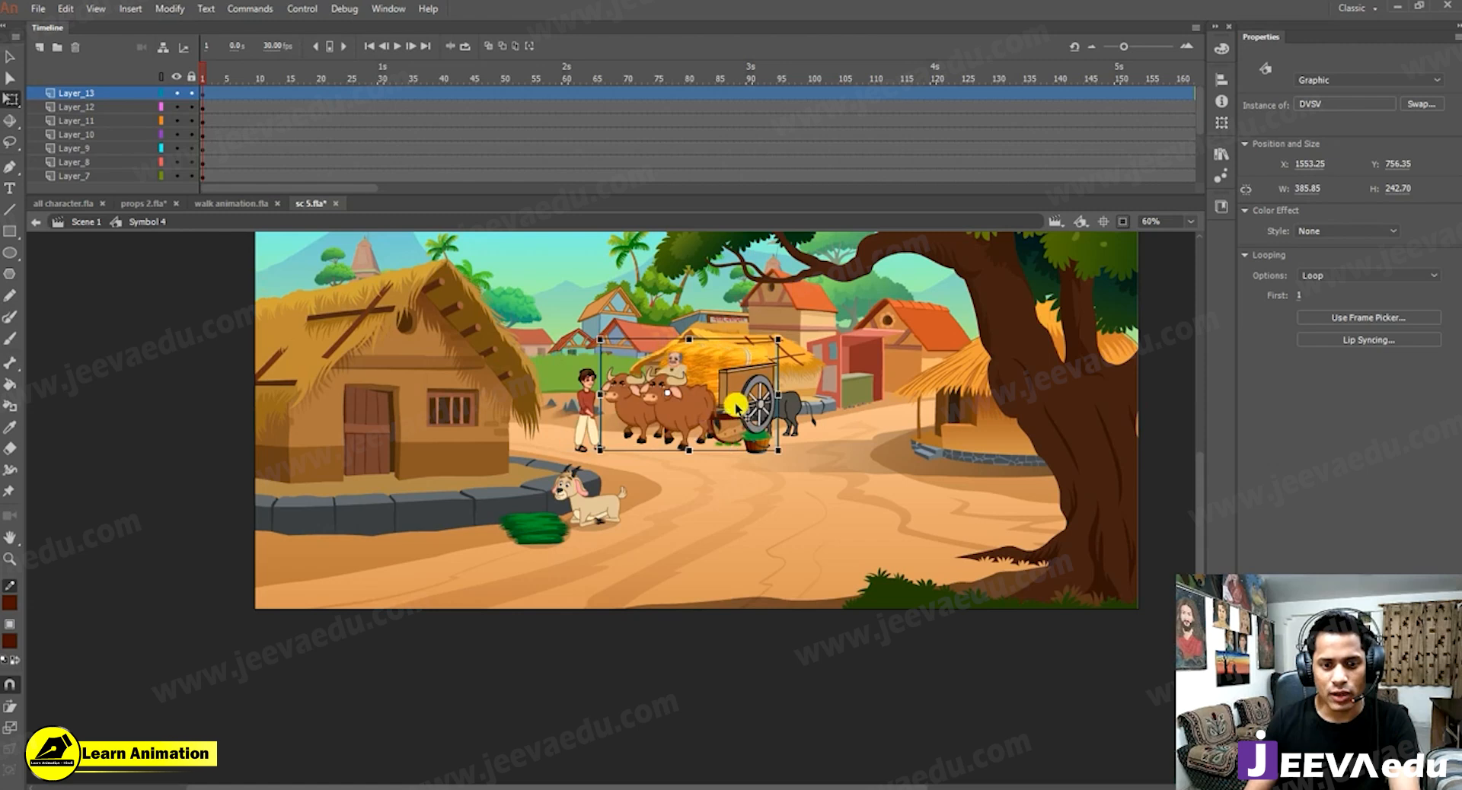
drag(899, 421, 961, 416)
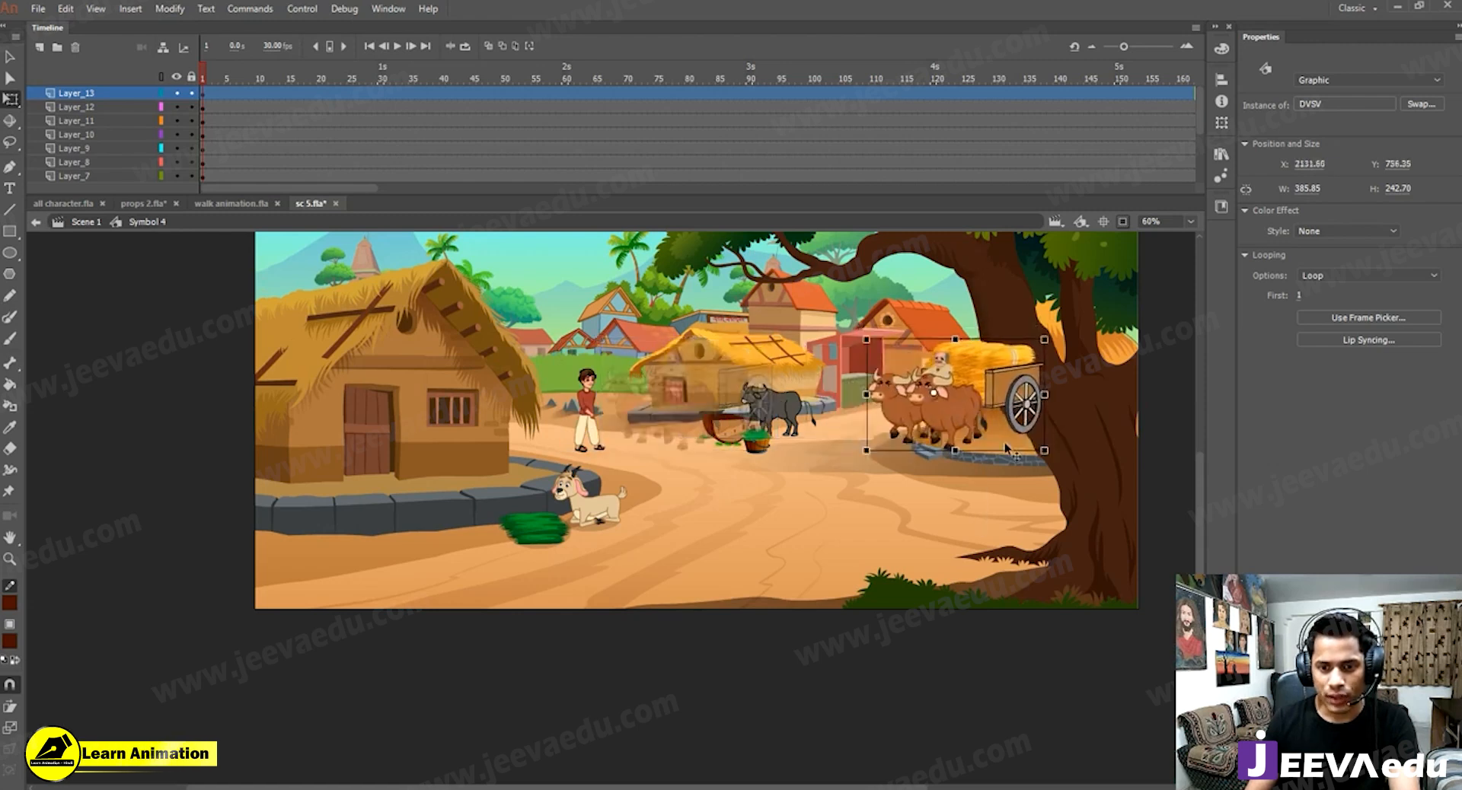
drag(1092, 488, 1068, 469)
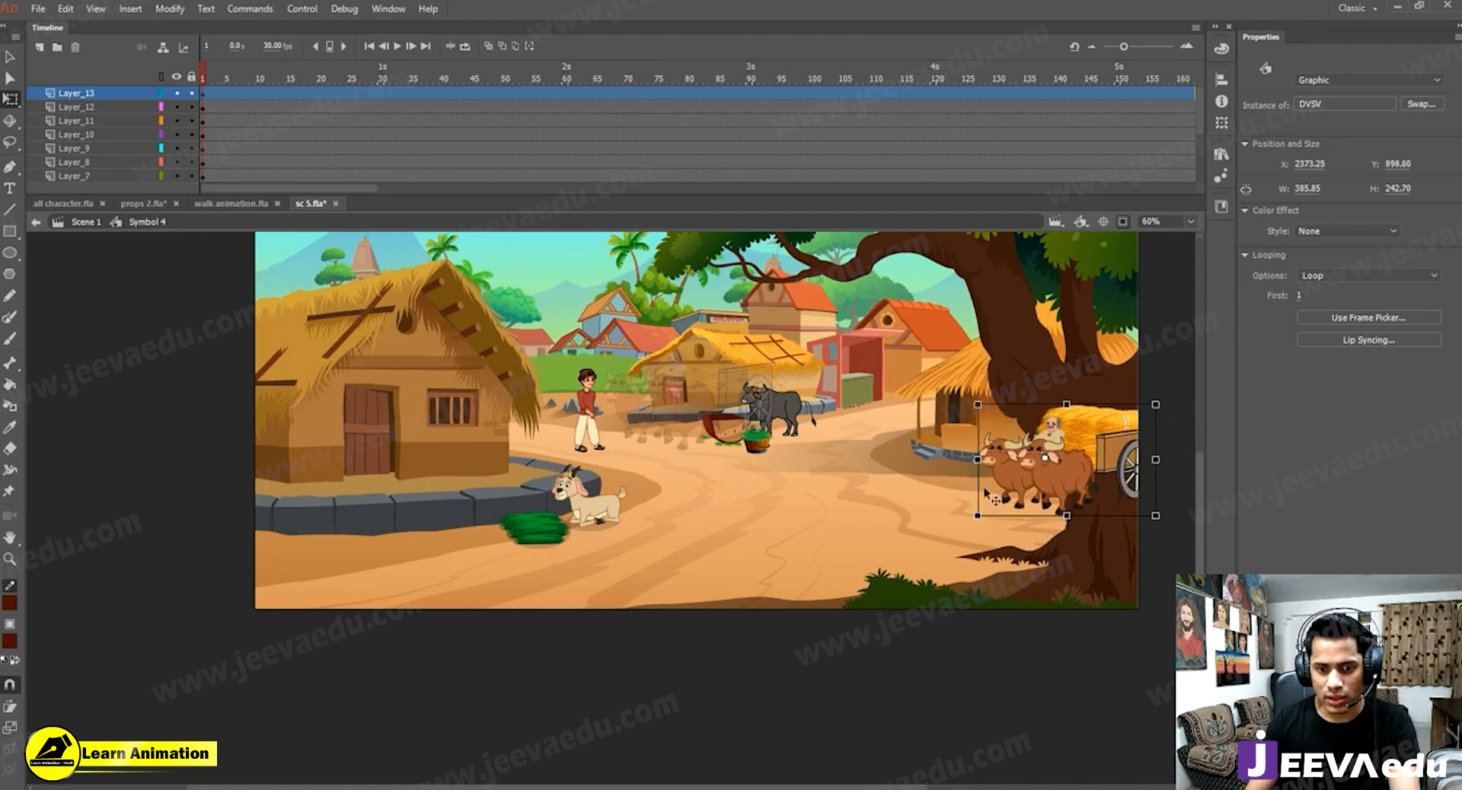
drag(884, 519, 732, 527)
drag(998, 485, 921, 496)
drag(882, 429, 635, 437)
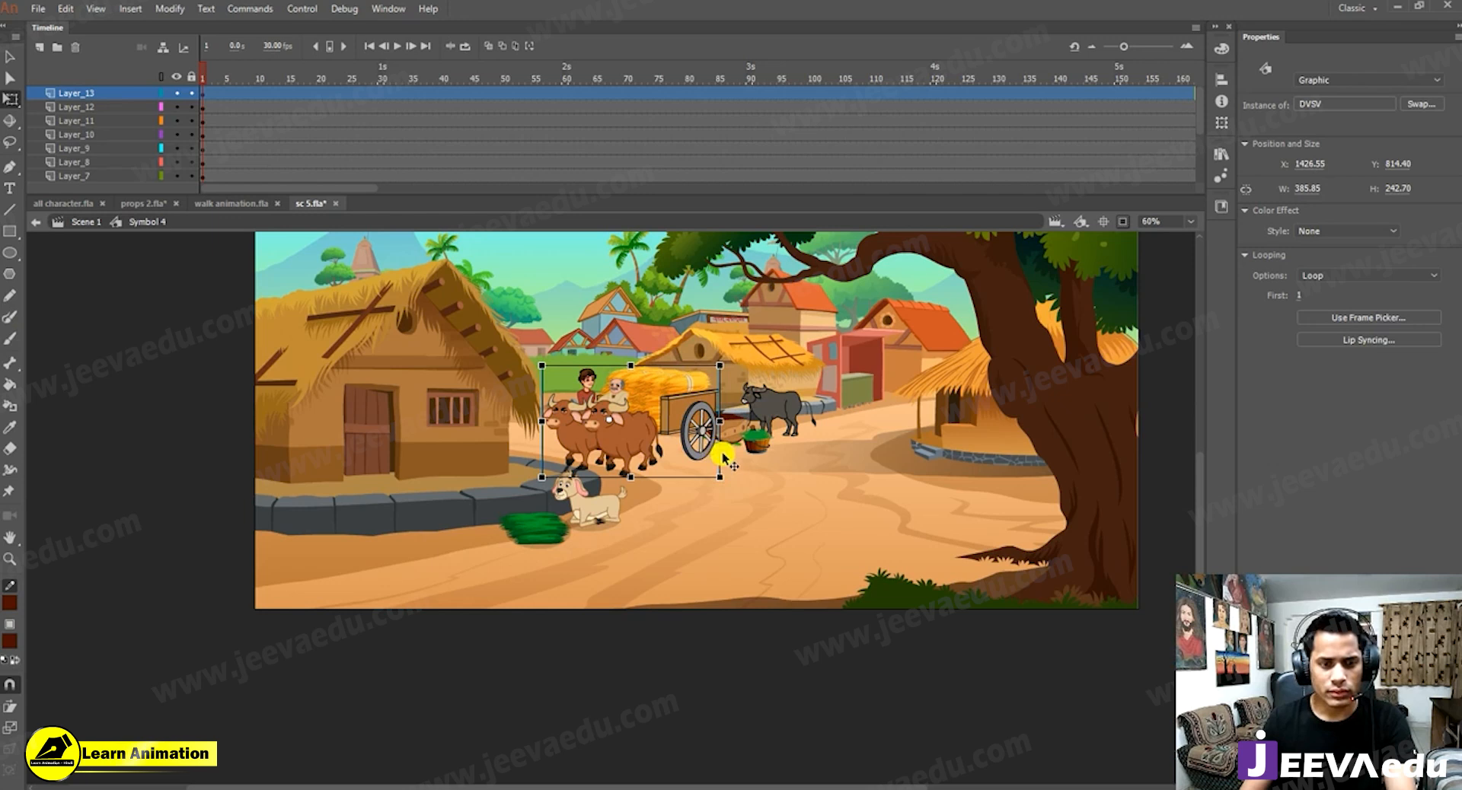
Undo the bullock cart's moves and return it to its original unflipped direction.
key(ctrl+z)
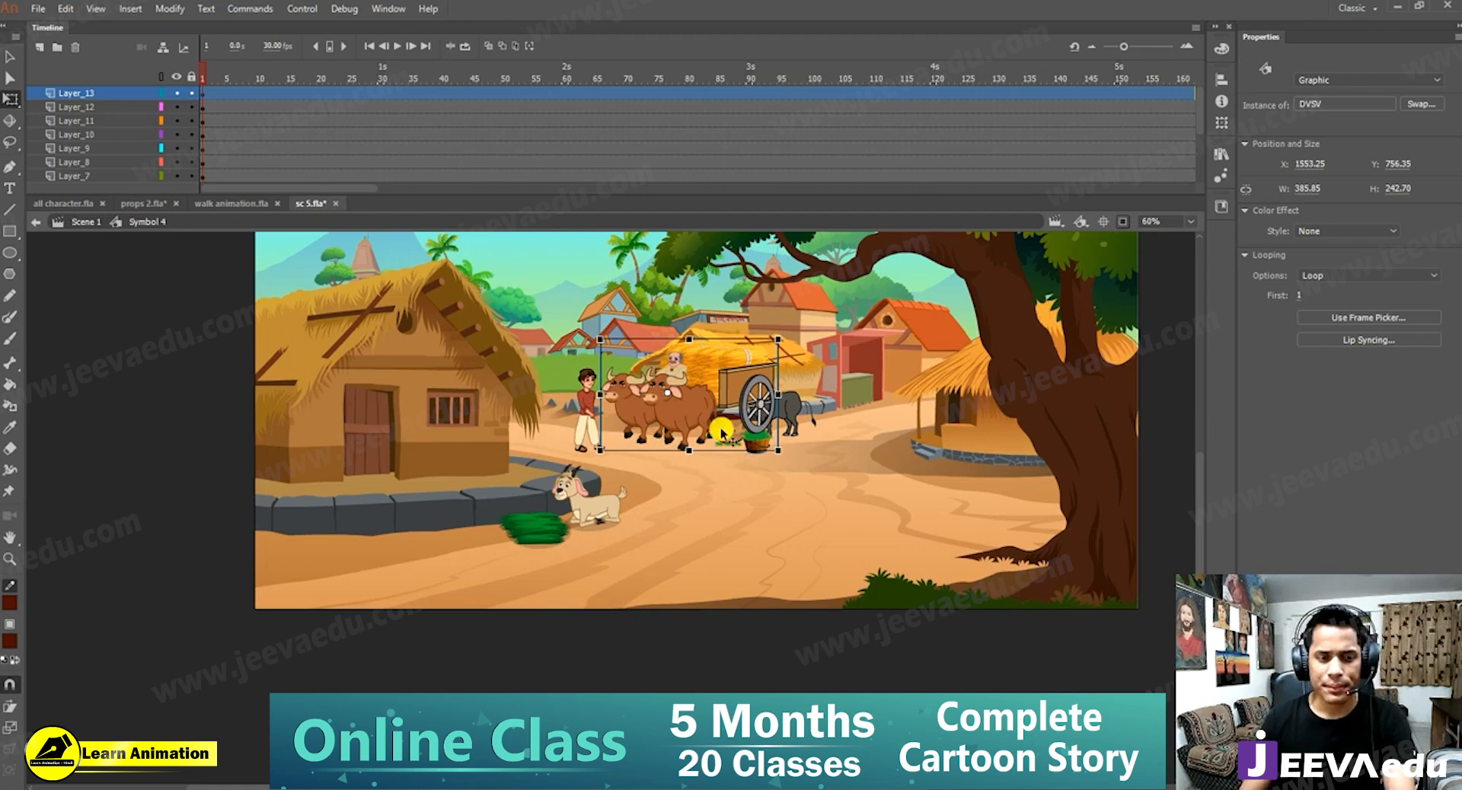
key(alt+m)
key(t)
key(h)
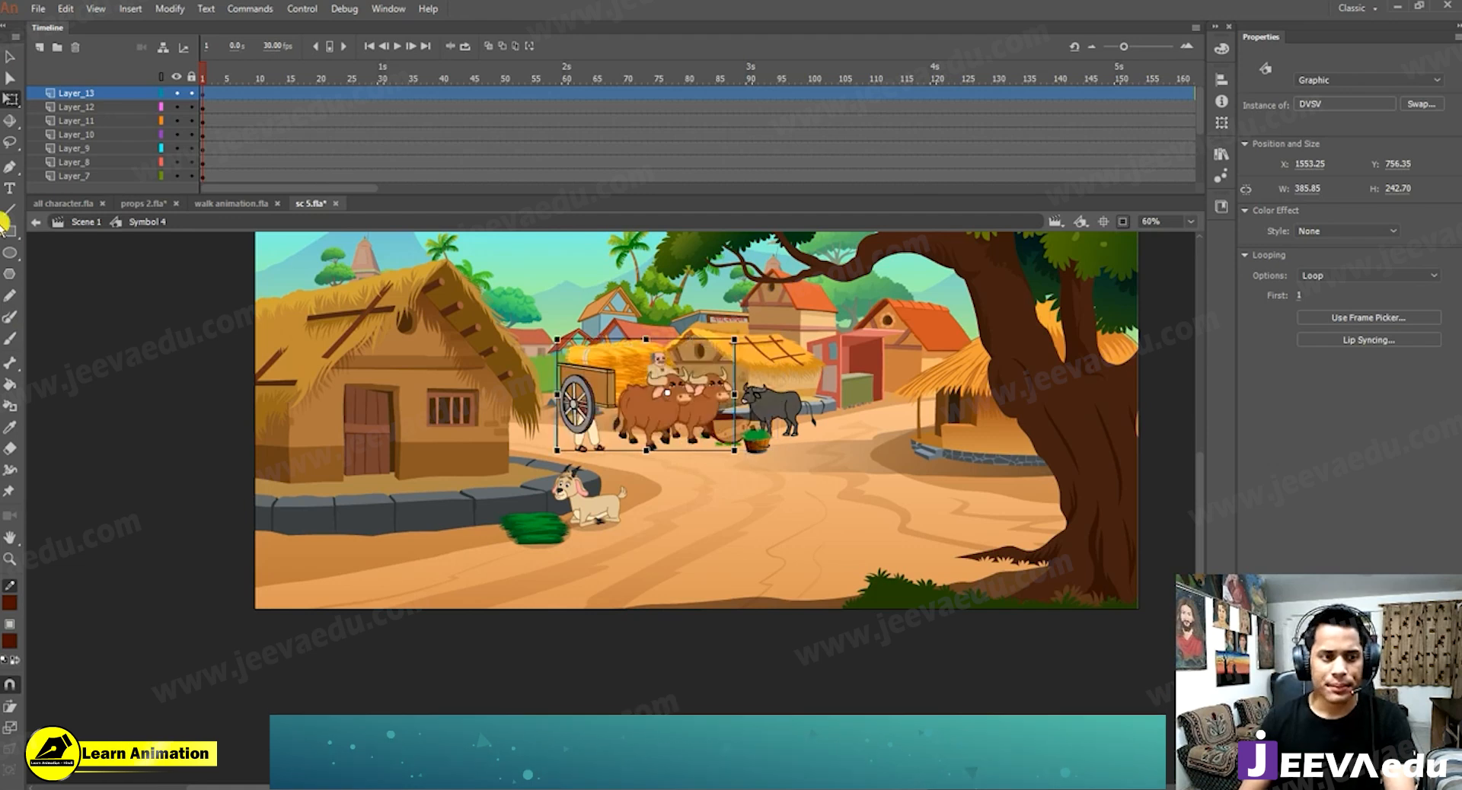
Move the boy's Layer_6 above Layer_13 and place the boy in front of the large hut at X 1143.45, Y 895.25.
click(598, 445)
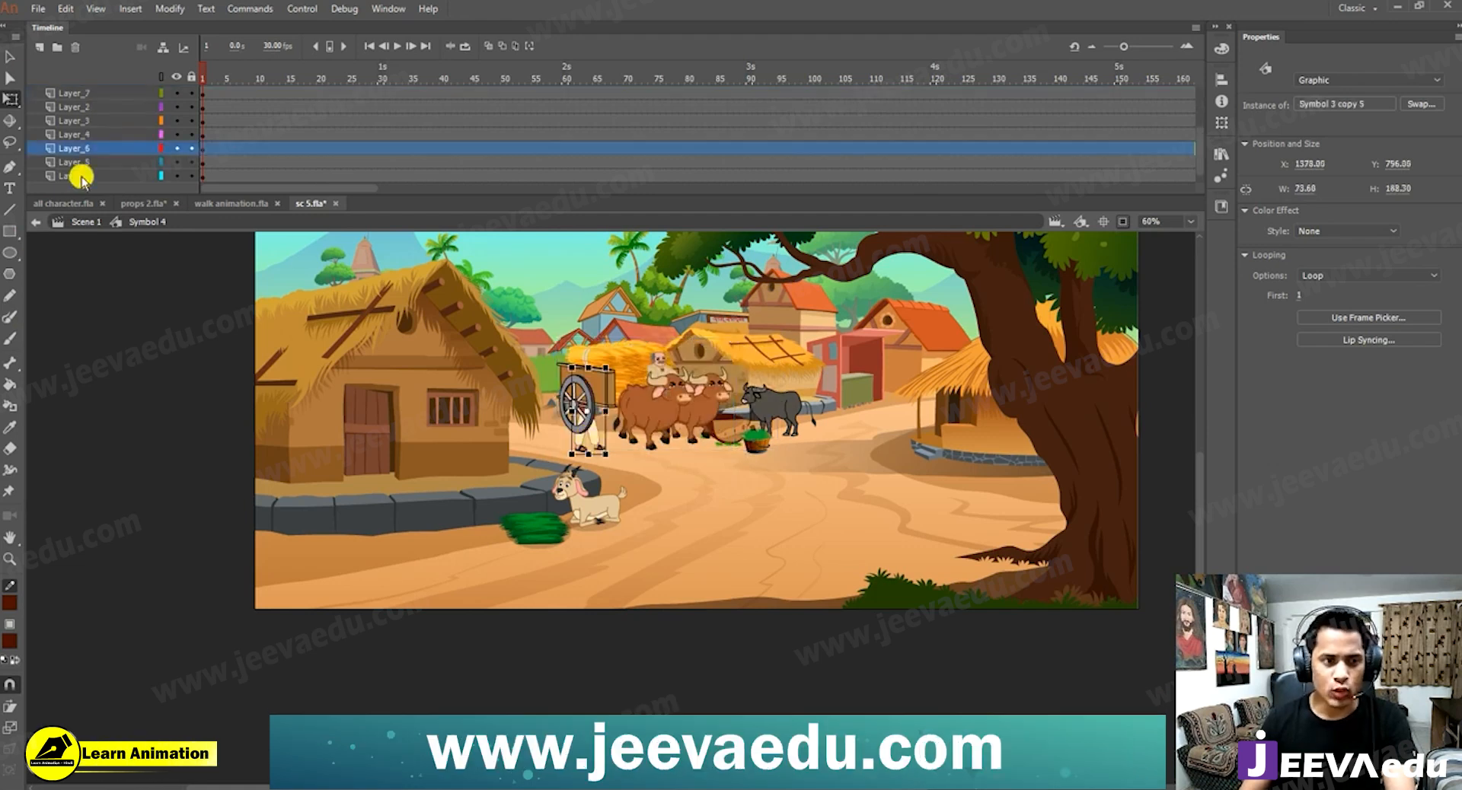
drag(95, 147, 109, 81)
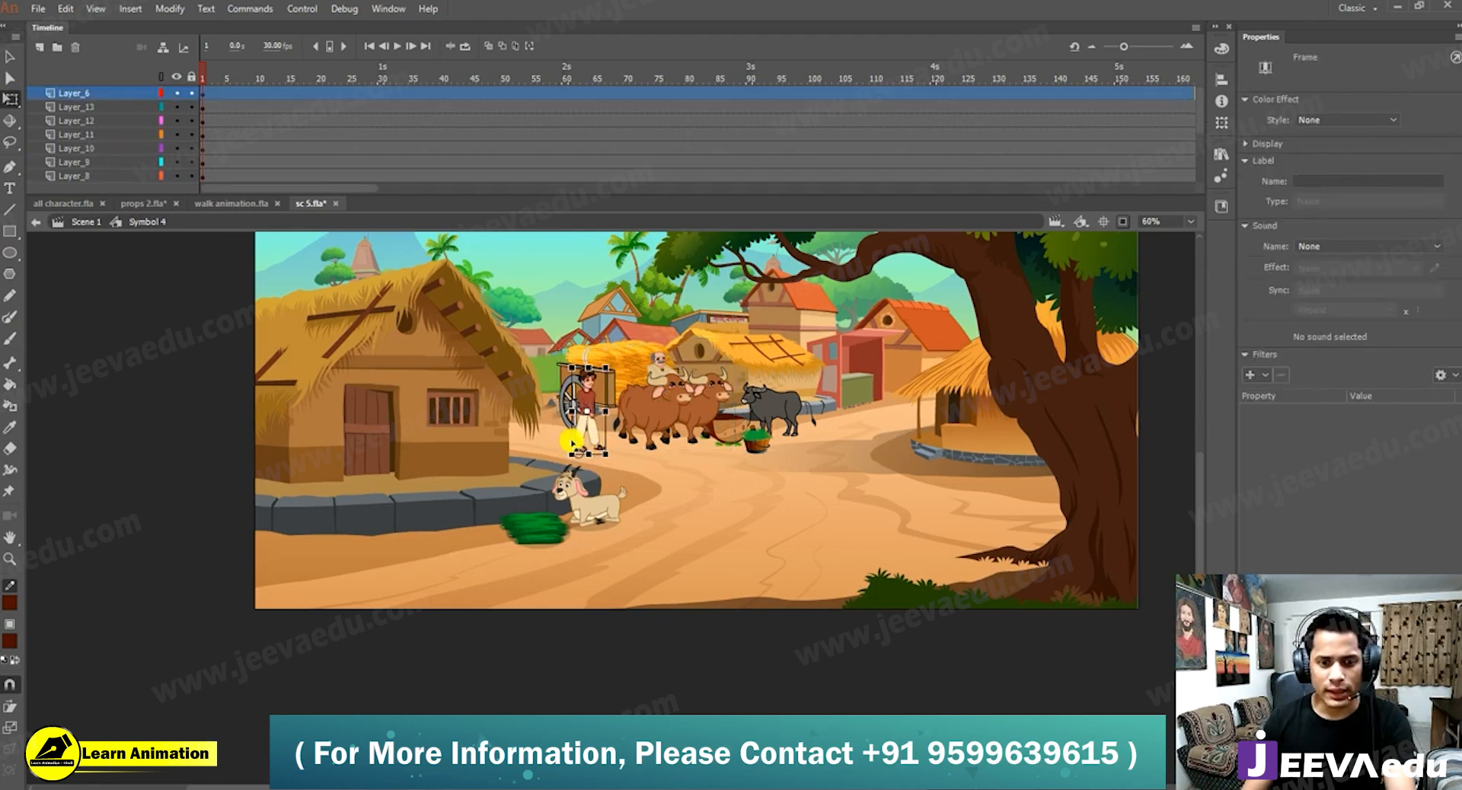
drag(489, 465, 473, 472)
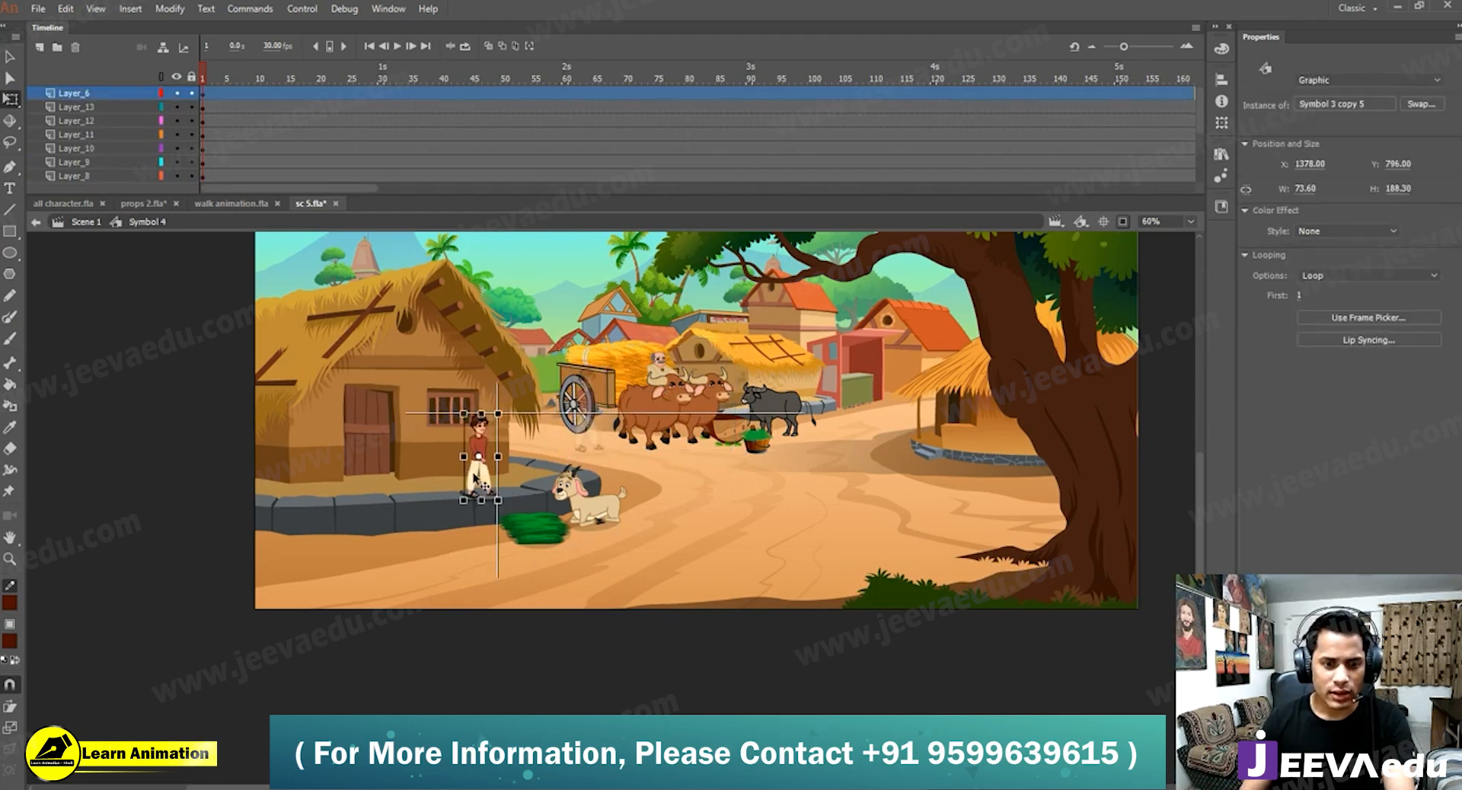
Enlarge the boy to about 155 × 395 px and move him in front of the cart and goat at X 1420.05, Y 815.65.
drag(498, 415, 521, 357)
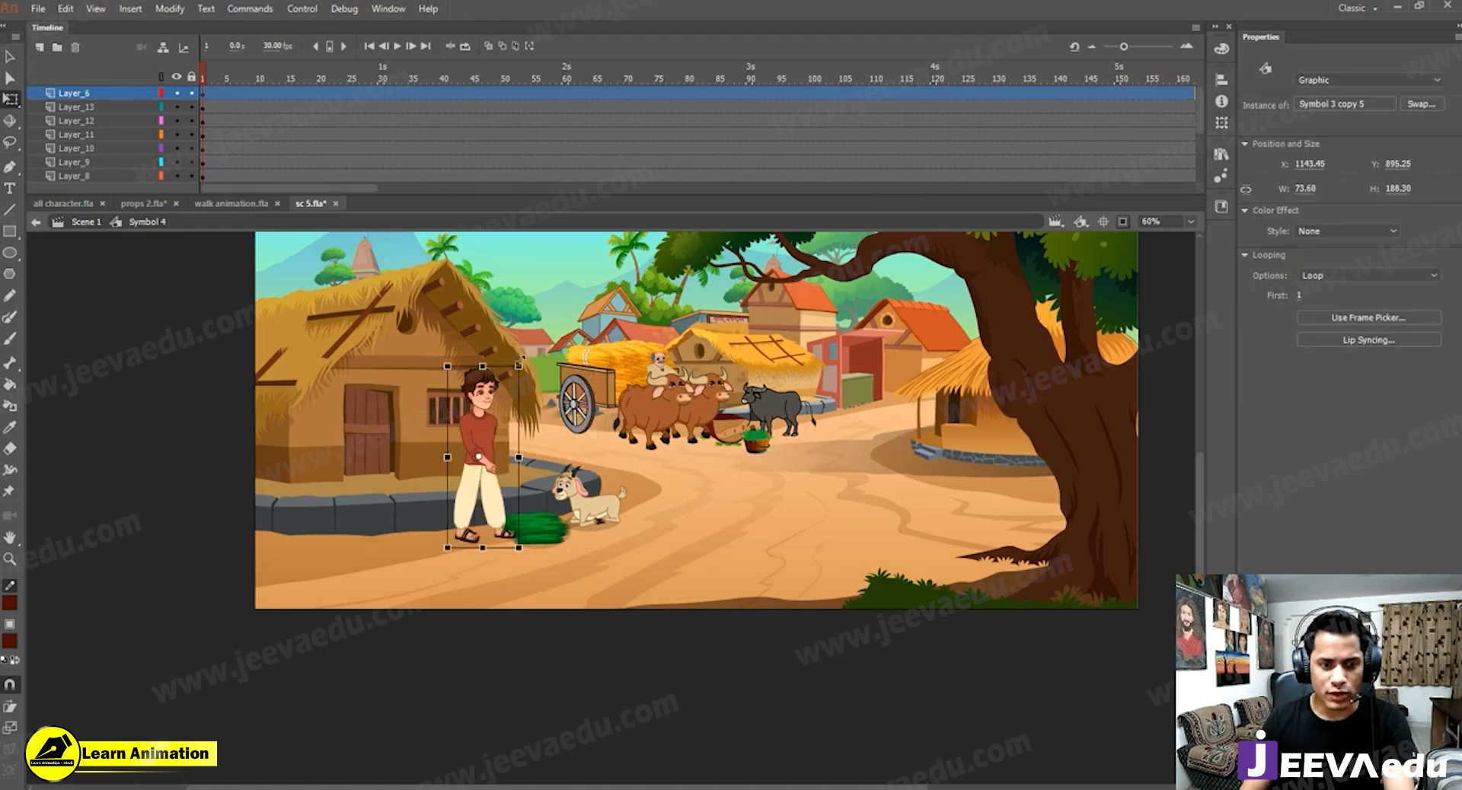
drag(457, 434, 298, 493)
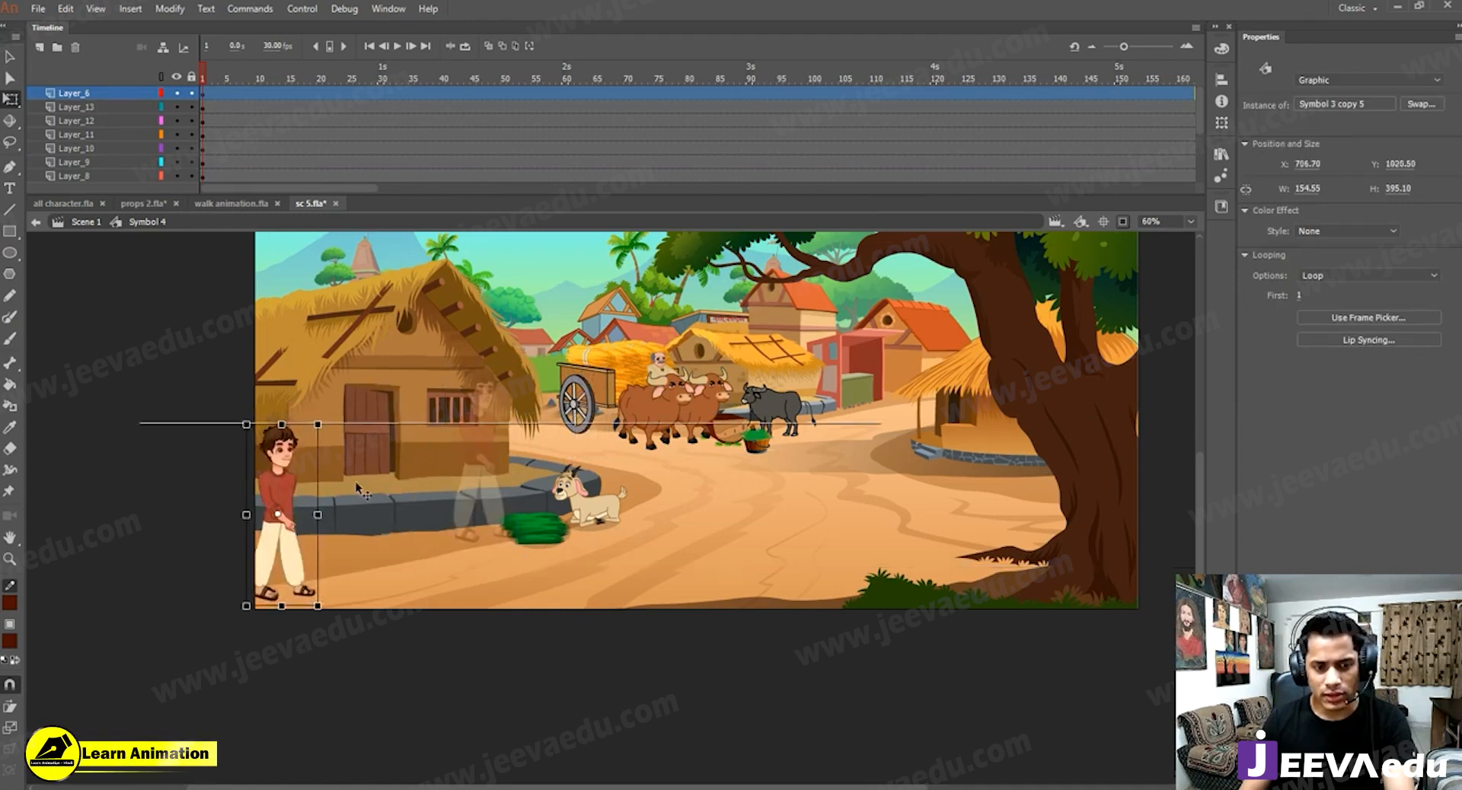
drag(464, 483, 595, 469)
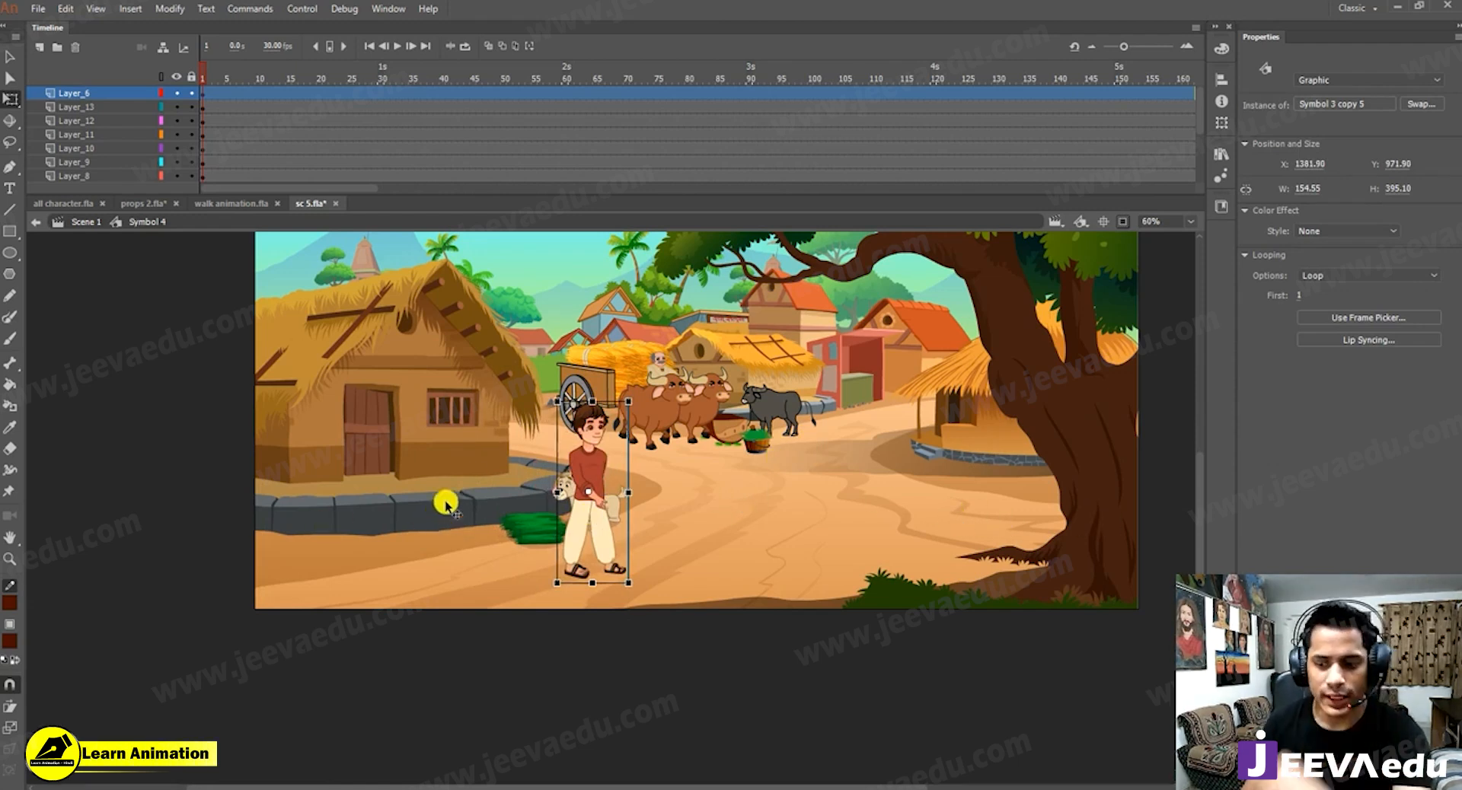
drag(601, 472, 702, 467)
drag(614, 402, 646, 417)
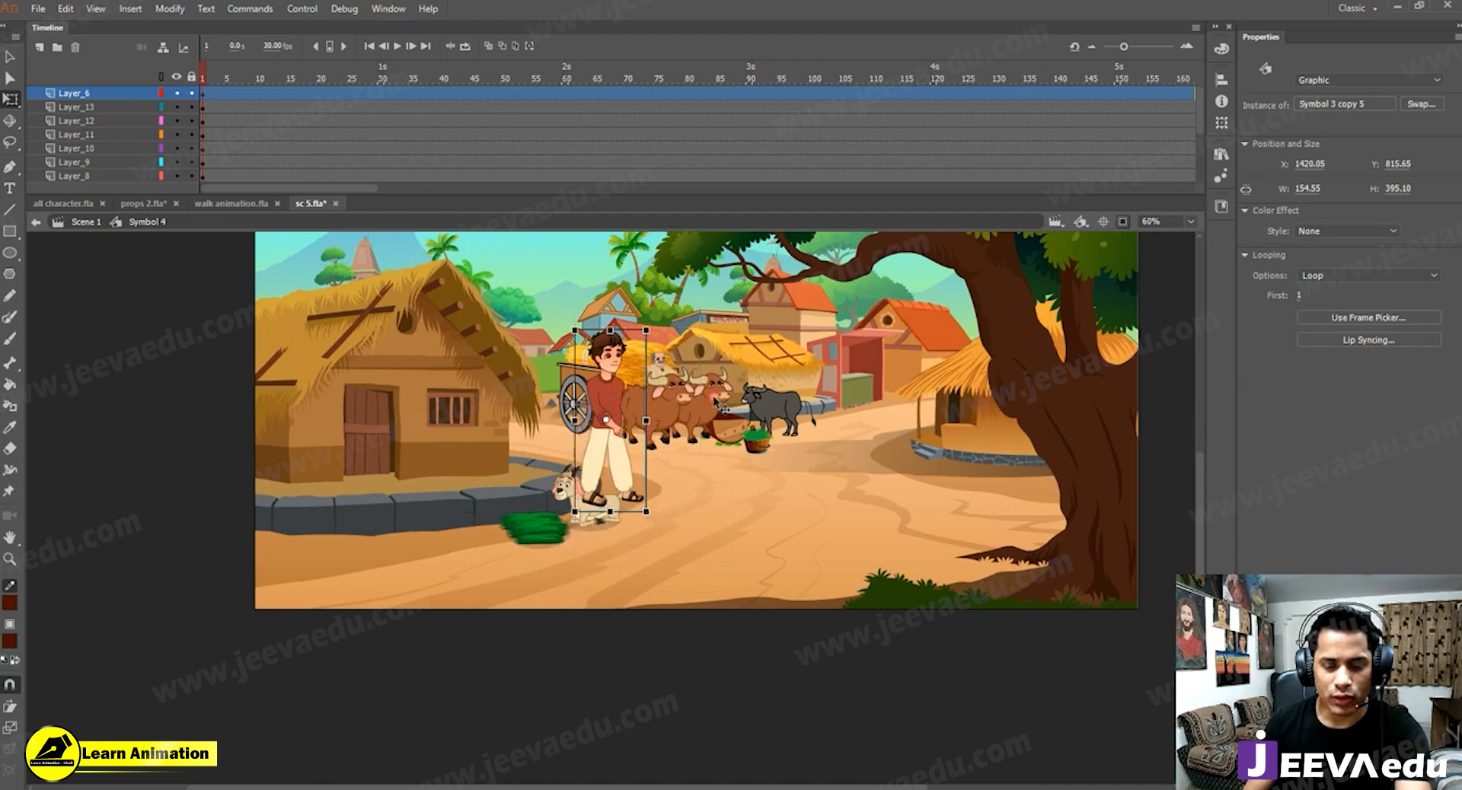
Try the boy lower on the road in front of the grass heap at X 1313.45, Y 951.05, and undo the move.
click(720, 413)
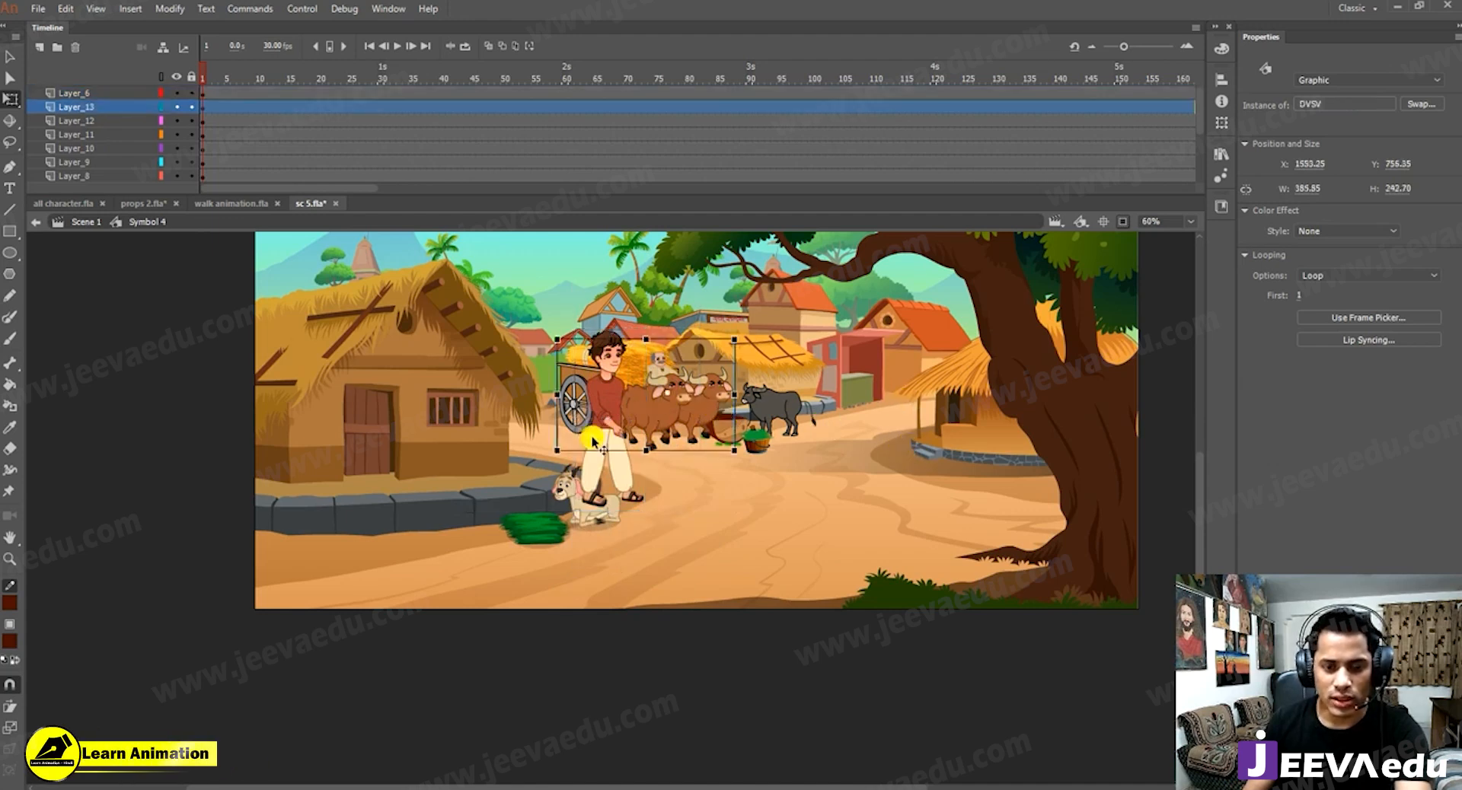
click(608, 396)
drag(412, 419, 349, 457)
drag(531, 459, 561, 451)
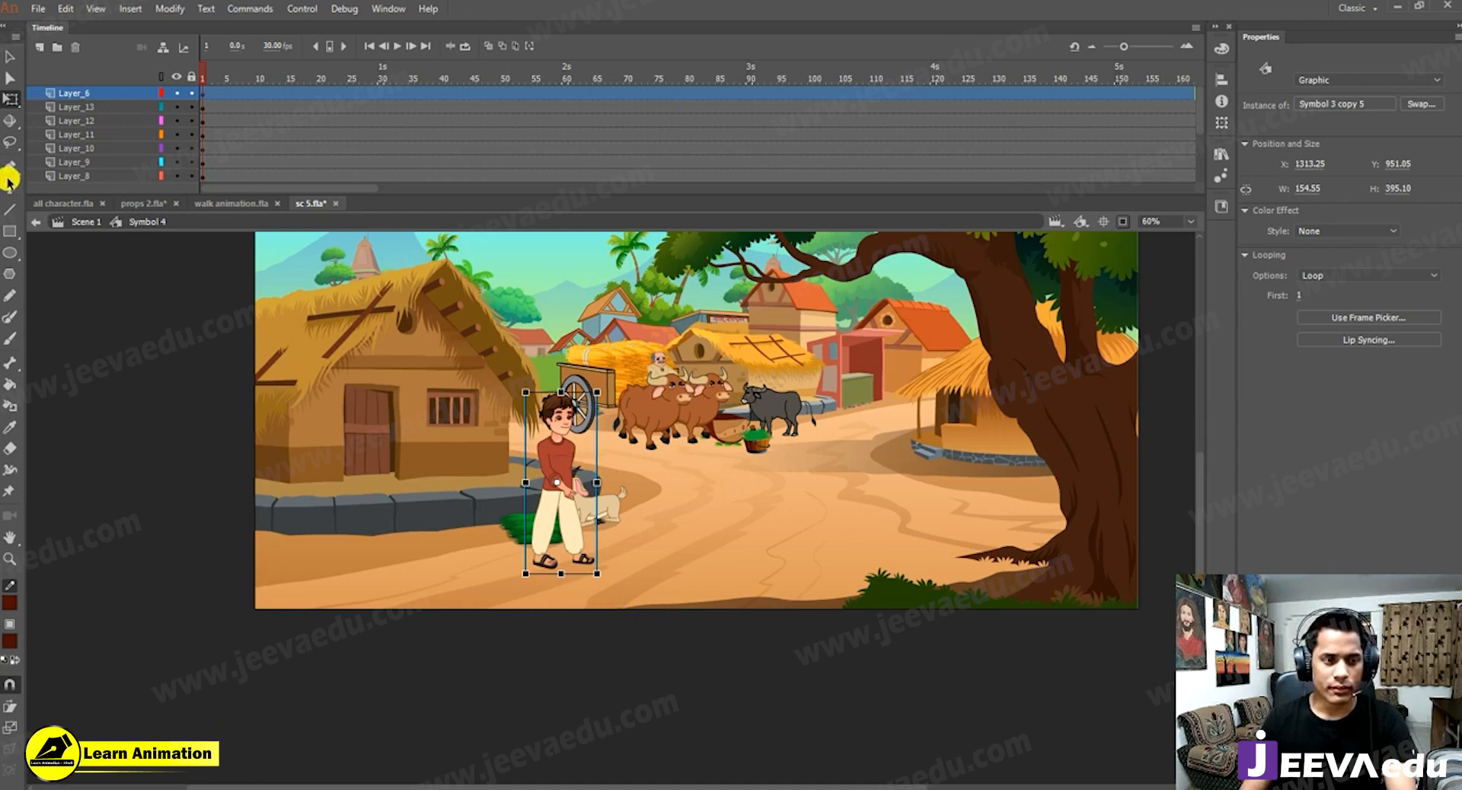
key(ctrl+z)
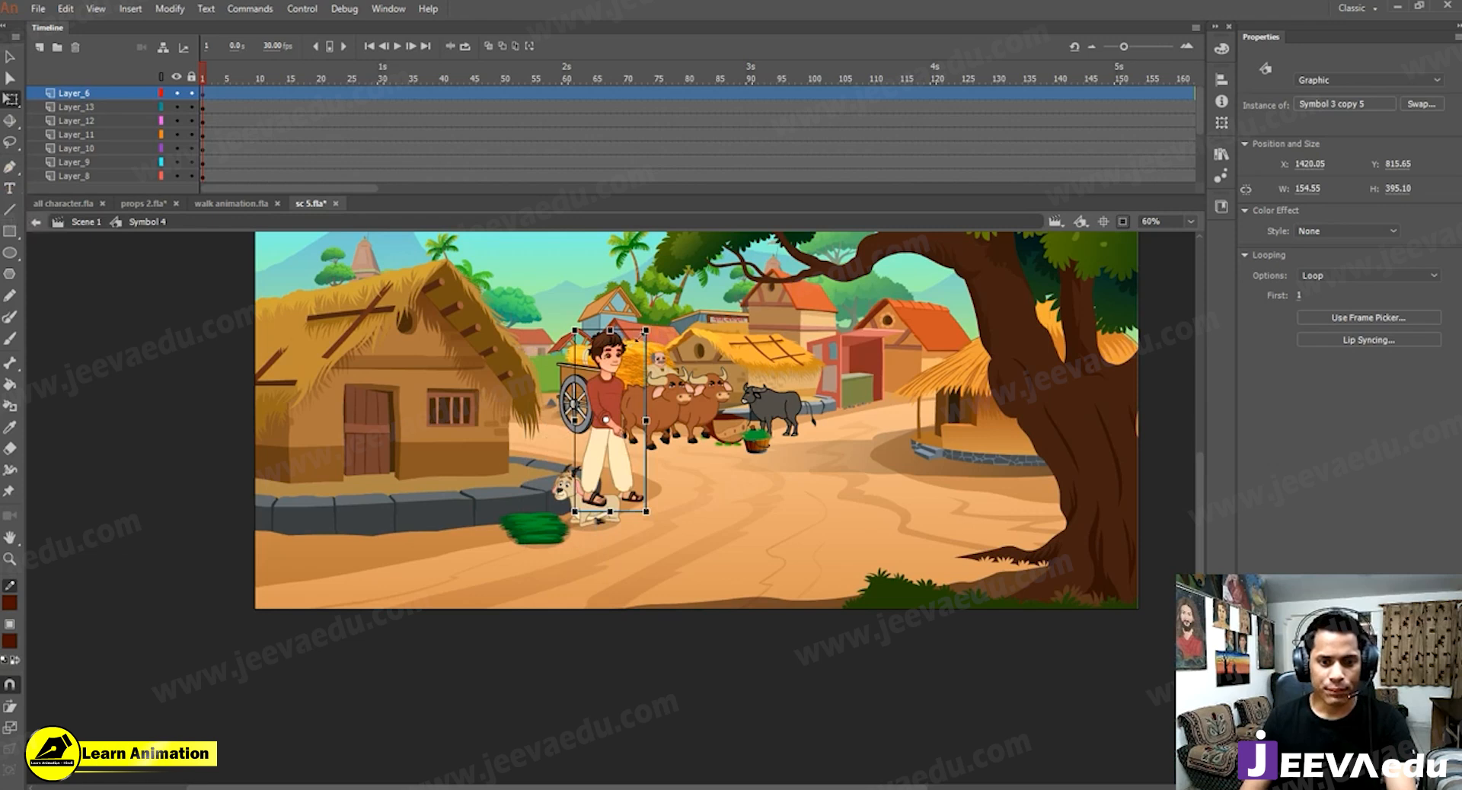
Shrink the boy so he stands on the road just behind the goat, and flip the bullock cart horizontally.
drag(638, 344, 593, 385)
click(674, 403)
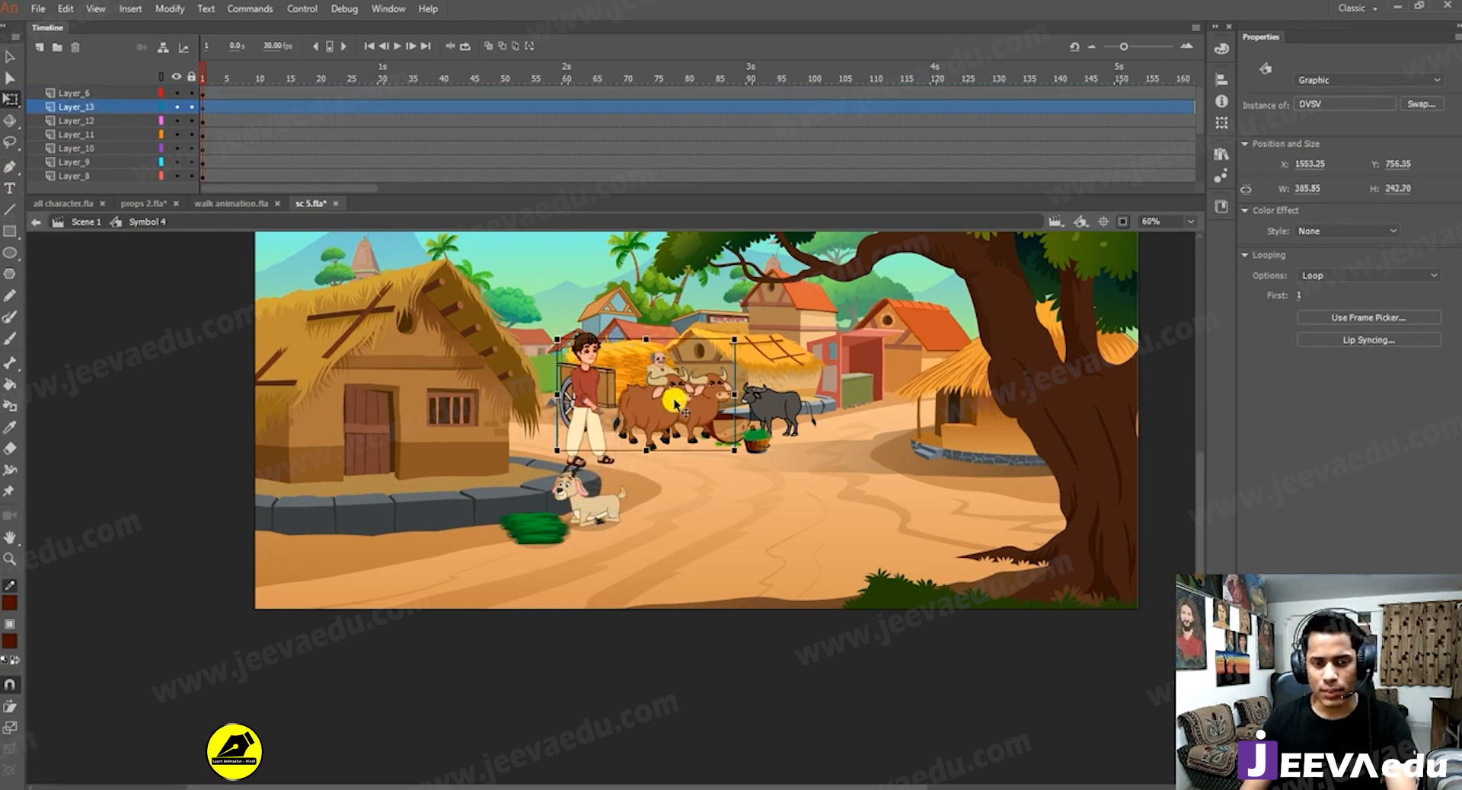
click(169, 8)
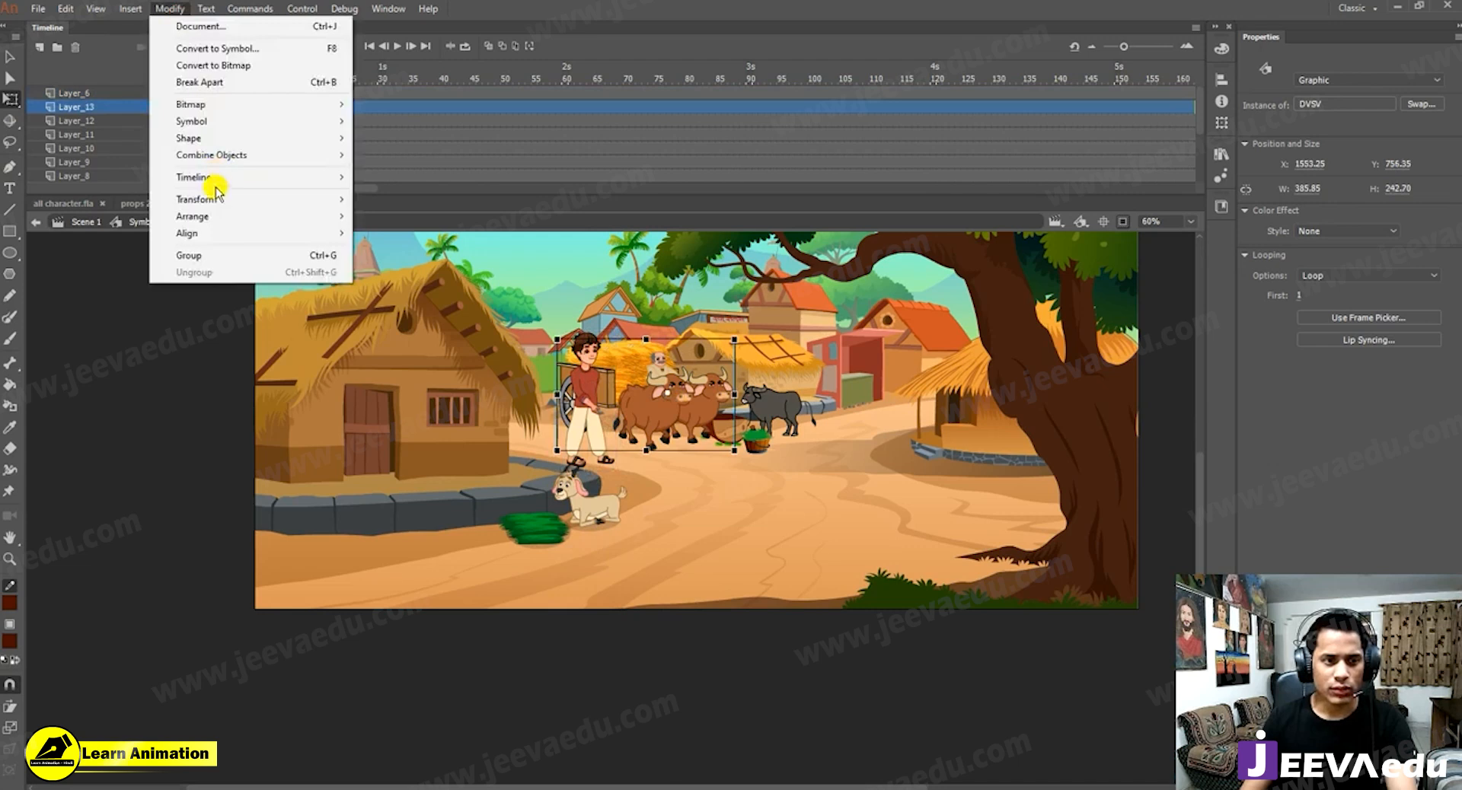
mouse_move(213, 200)
click(461, 371)
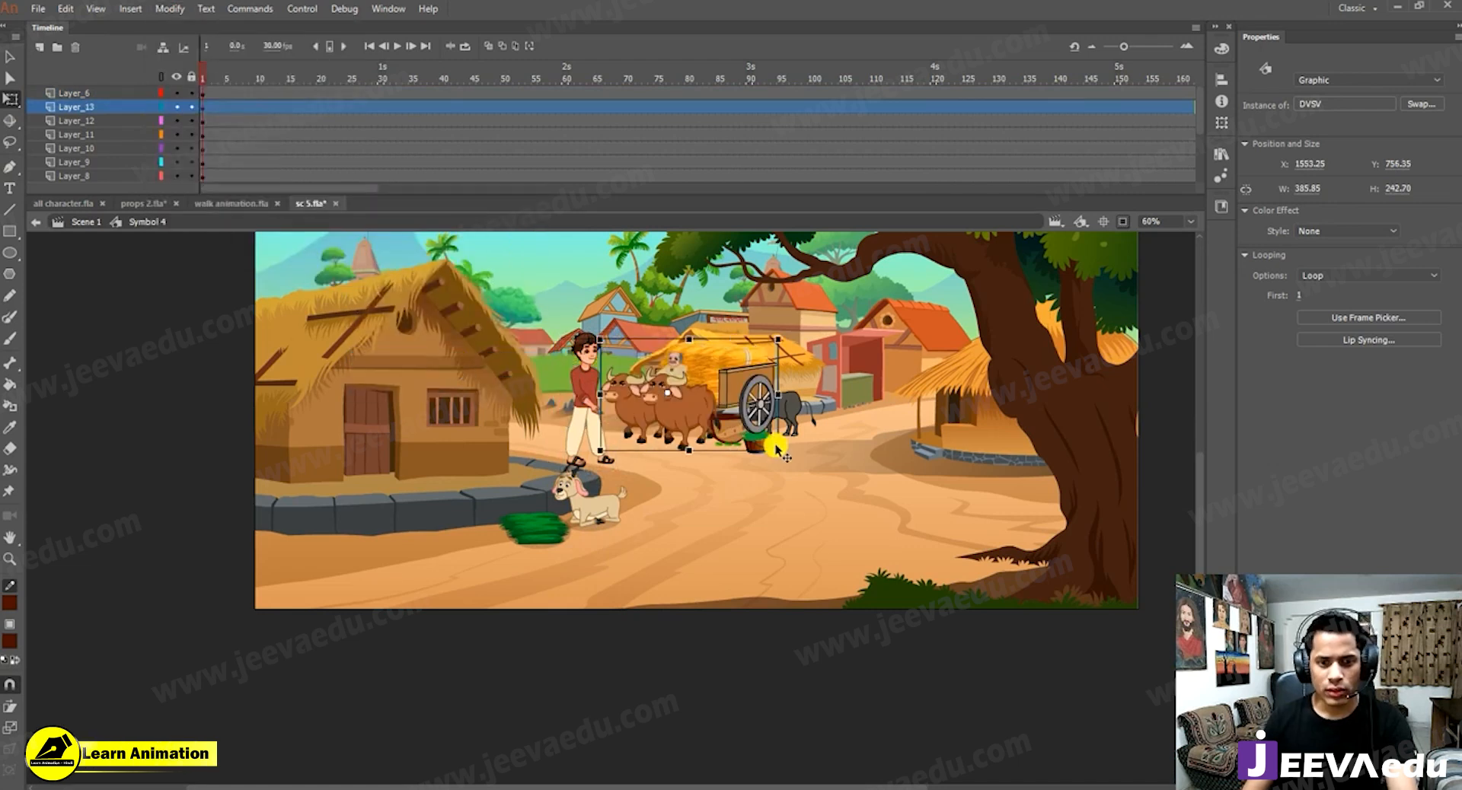
Place the flipped bullock cart in front of the goat at X 1351.35, Y 1034.70 and enlarge it to about 701 × 441 px.
drag(836, 415, 866, 408)
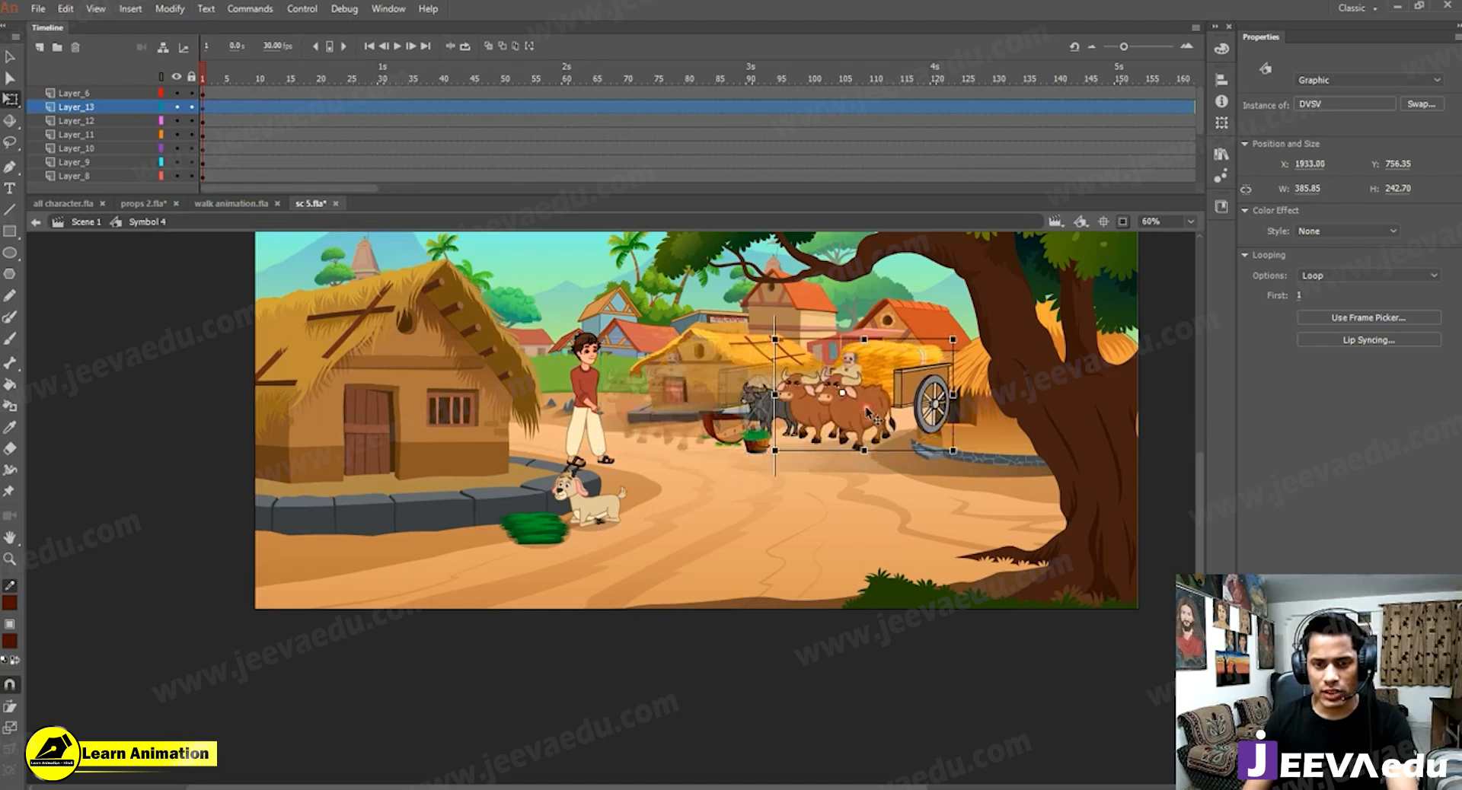
drag(774, 450, 1003, 509)
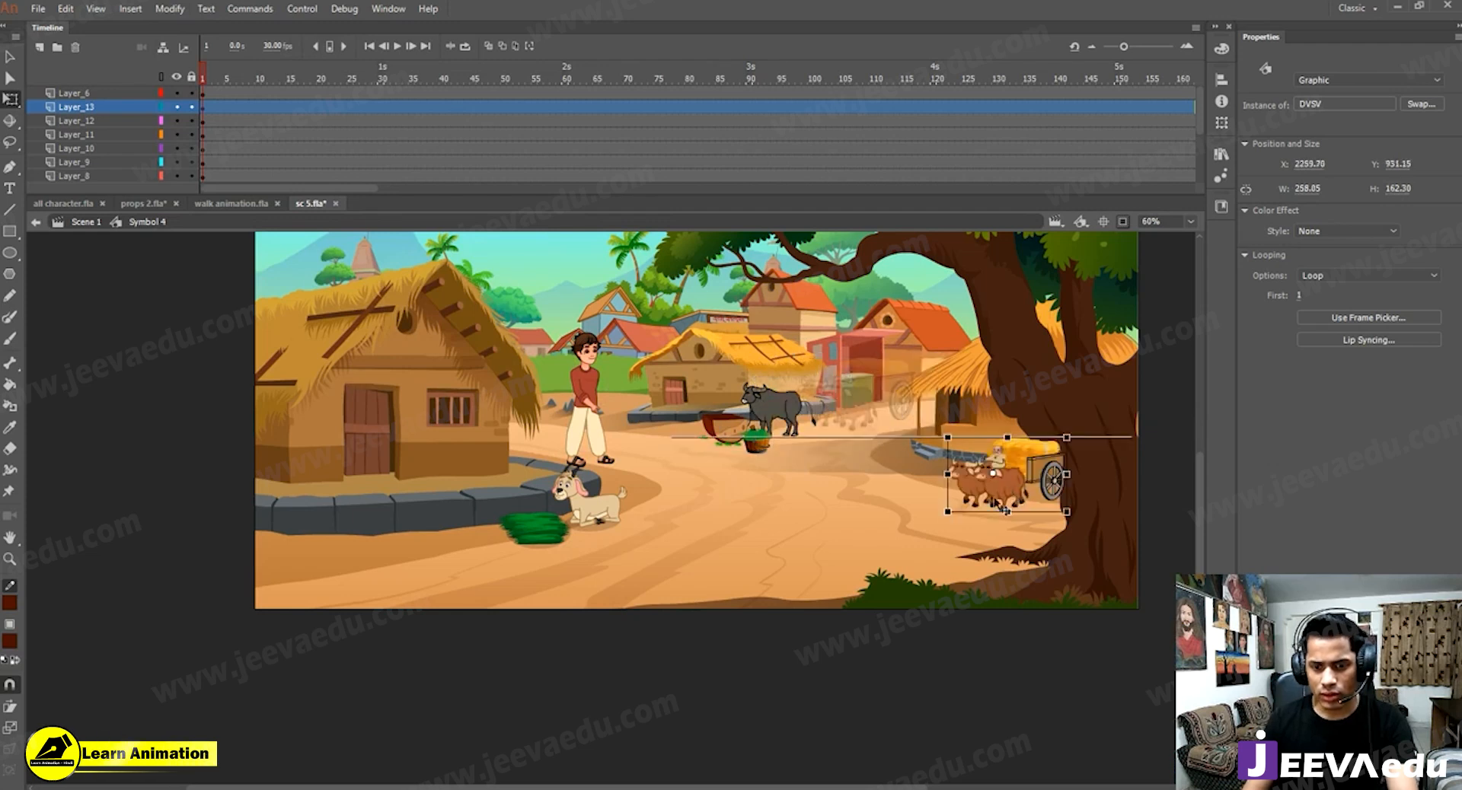
drag(898, 499, 524, 554)
drag(688, 420, 701, 399)
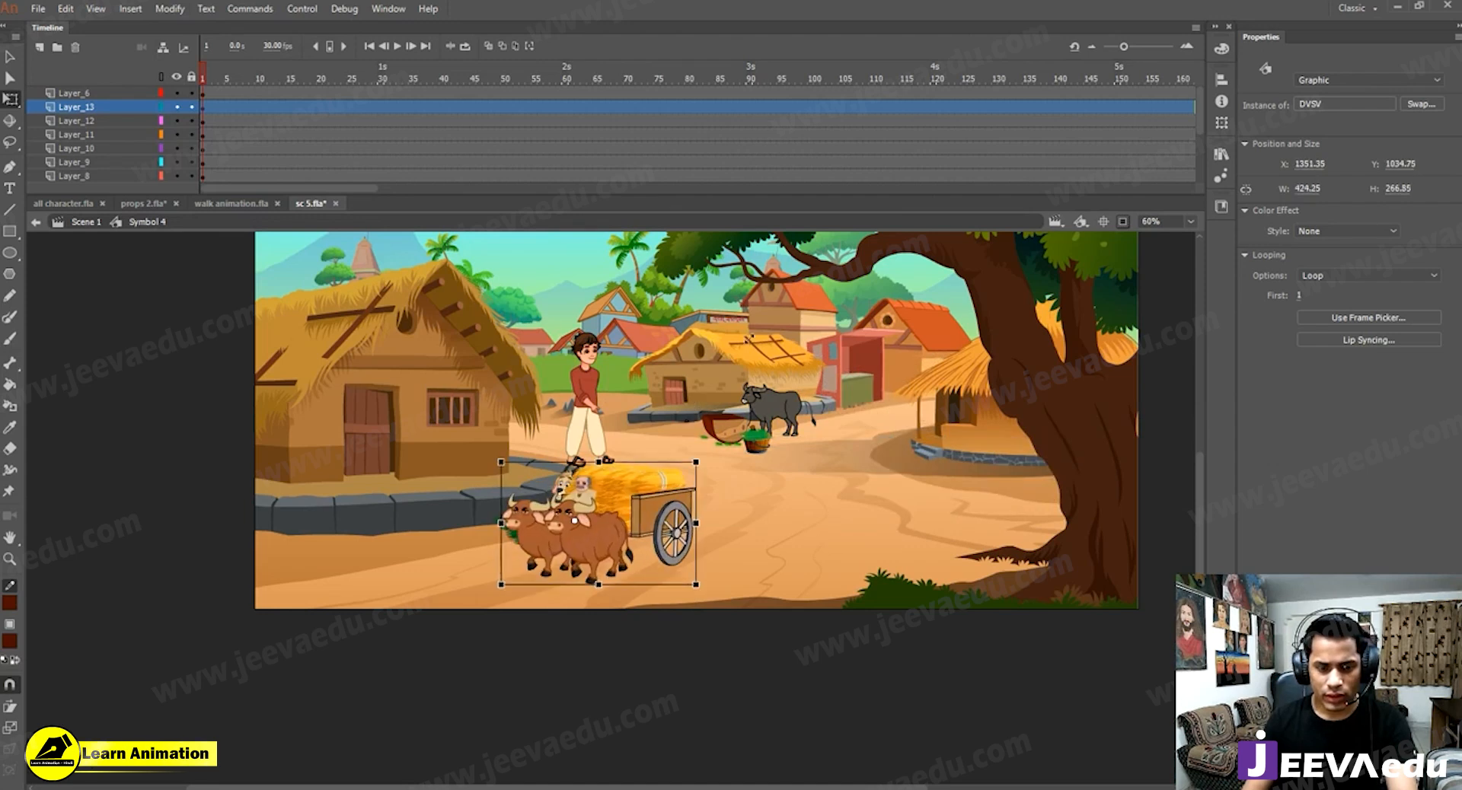
drag(750, 338, 778, 301)
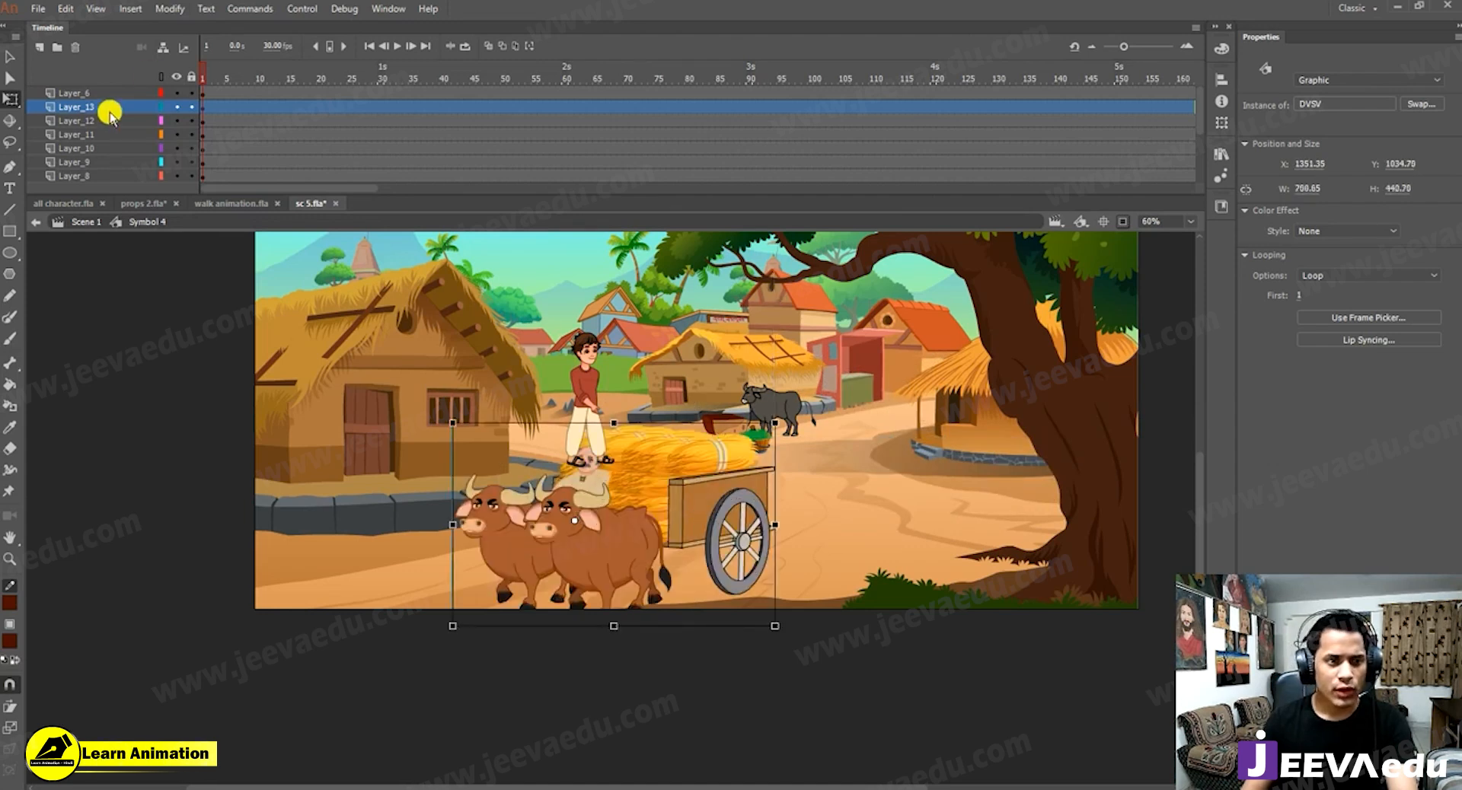
Move the cart's Layer_13 above Layer_6, and enlarge the cart to about 776 × 488 px at X 1452.15, Y 993.25.
drag(112, 84, 111, 87)
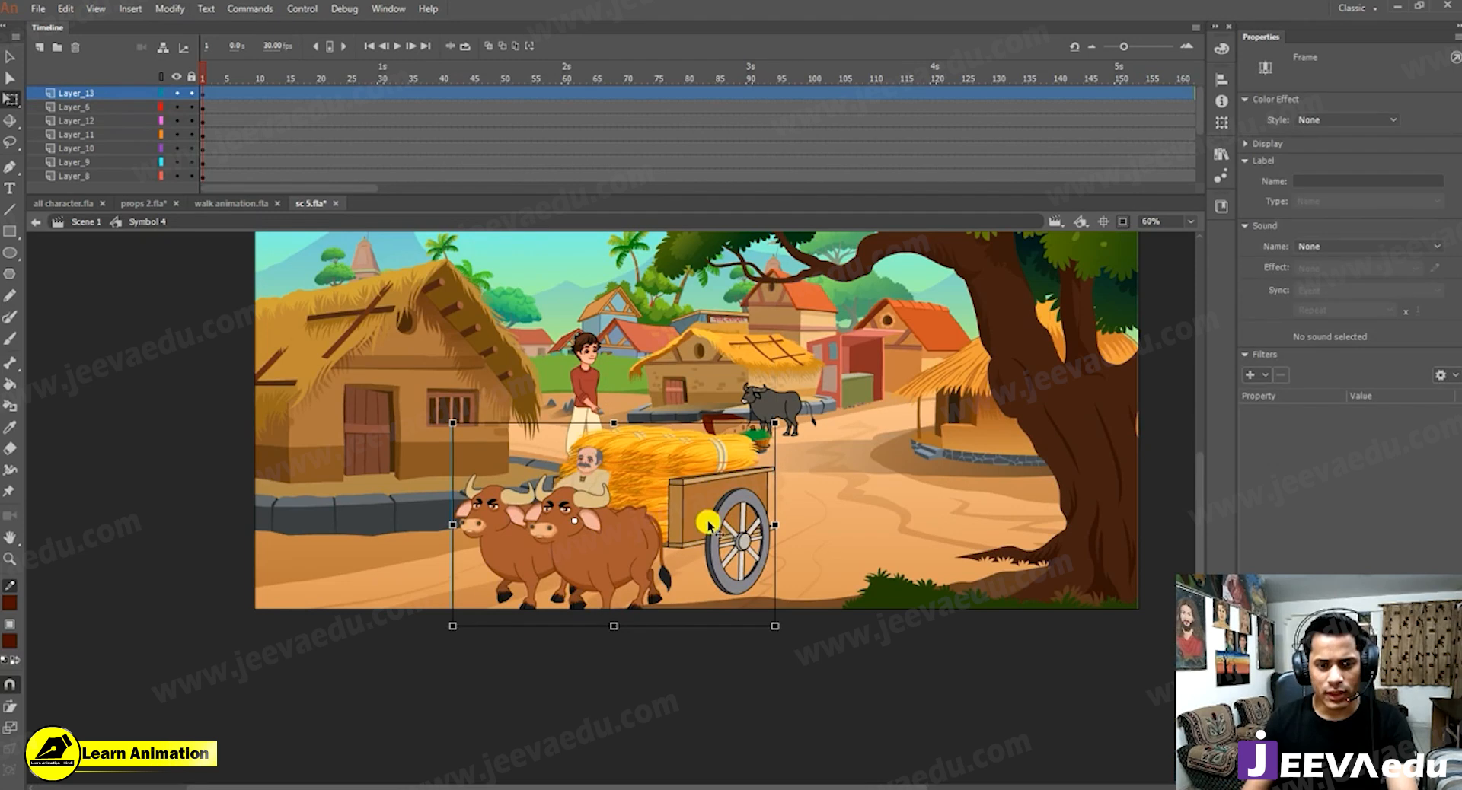
drag(697, 522, 518, 520)
drag(609, 403, 616, 394)
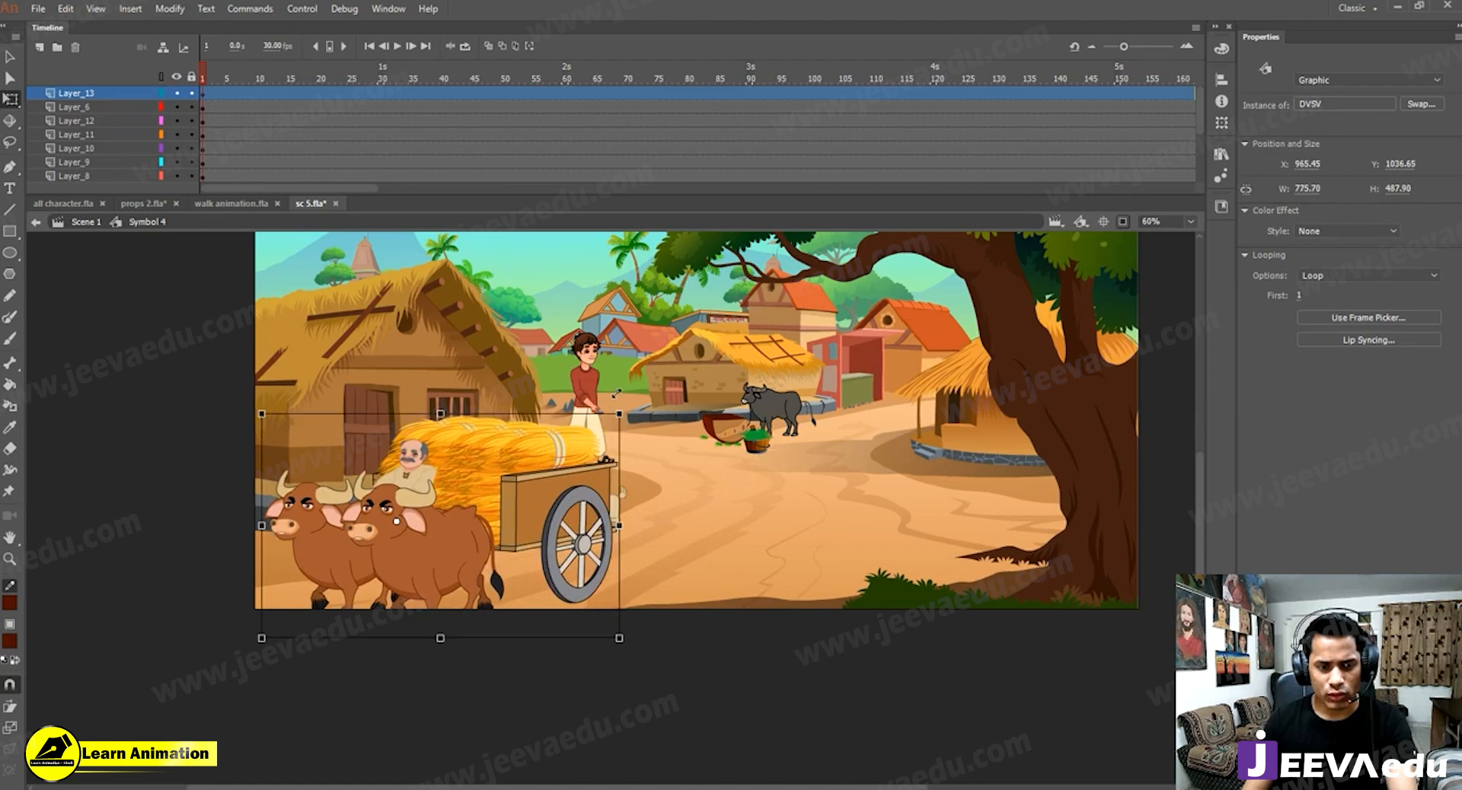
drag(520, 514, 510, 528)
drag(788, 493, 758, 511)
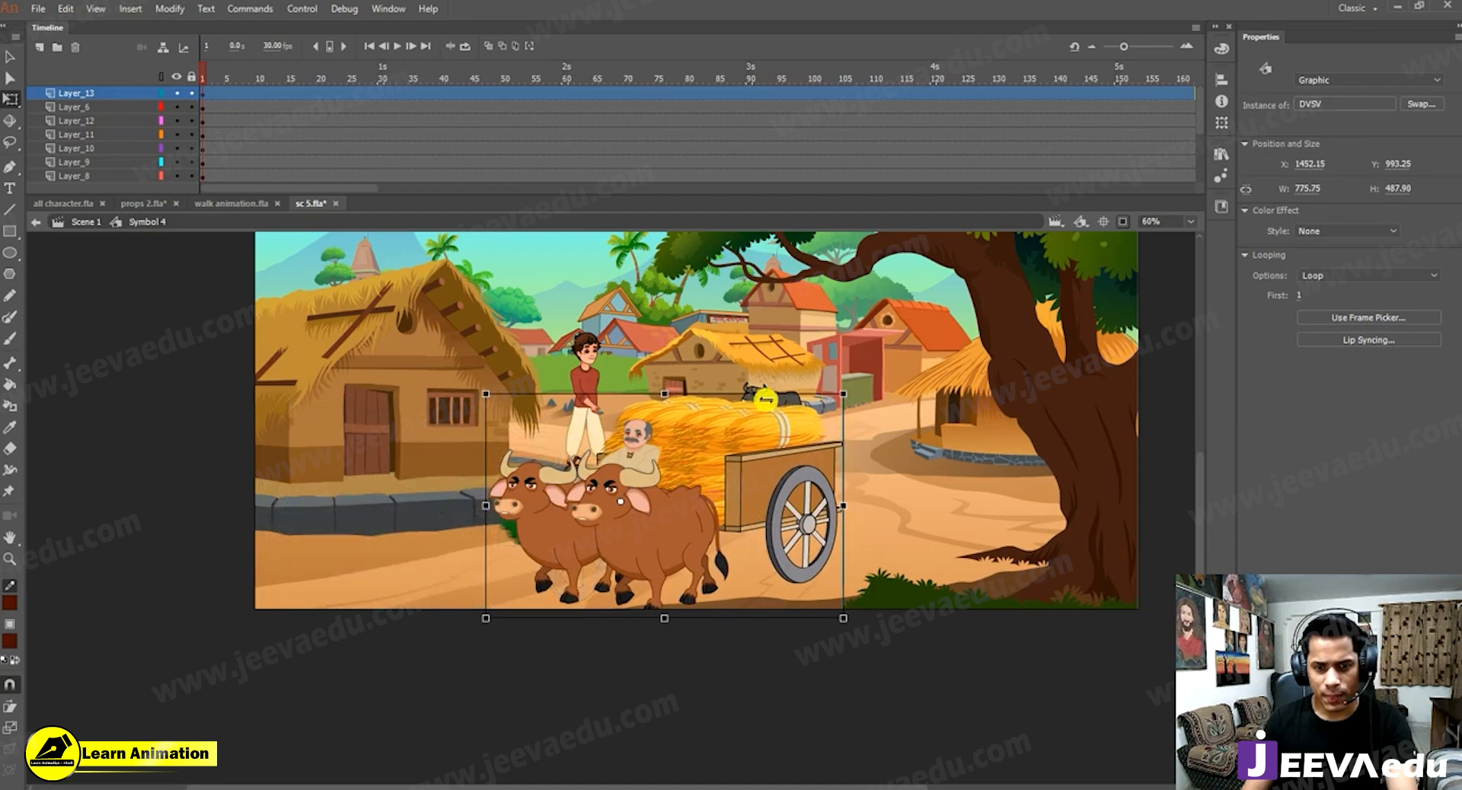
Shrink the boy to about 80 × 204 px at X 1348.40, Y 795.60, and move the bullock cart to X 1362.15, Y 956.60.
click(596, 350)
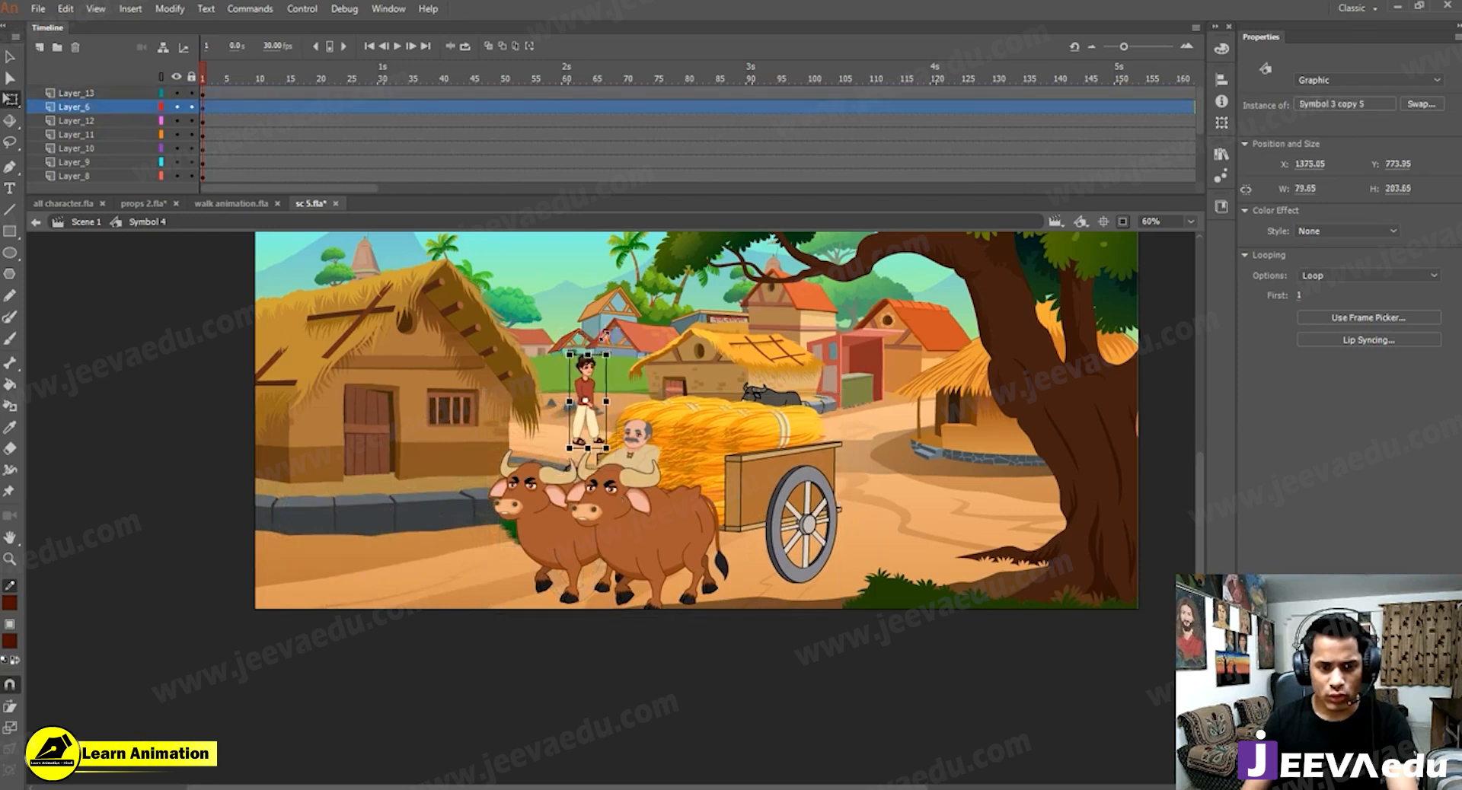
drag(585, 396, 575, 404)
click(760, 501)
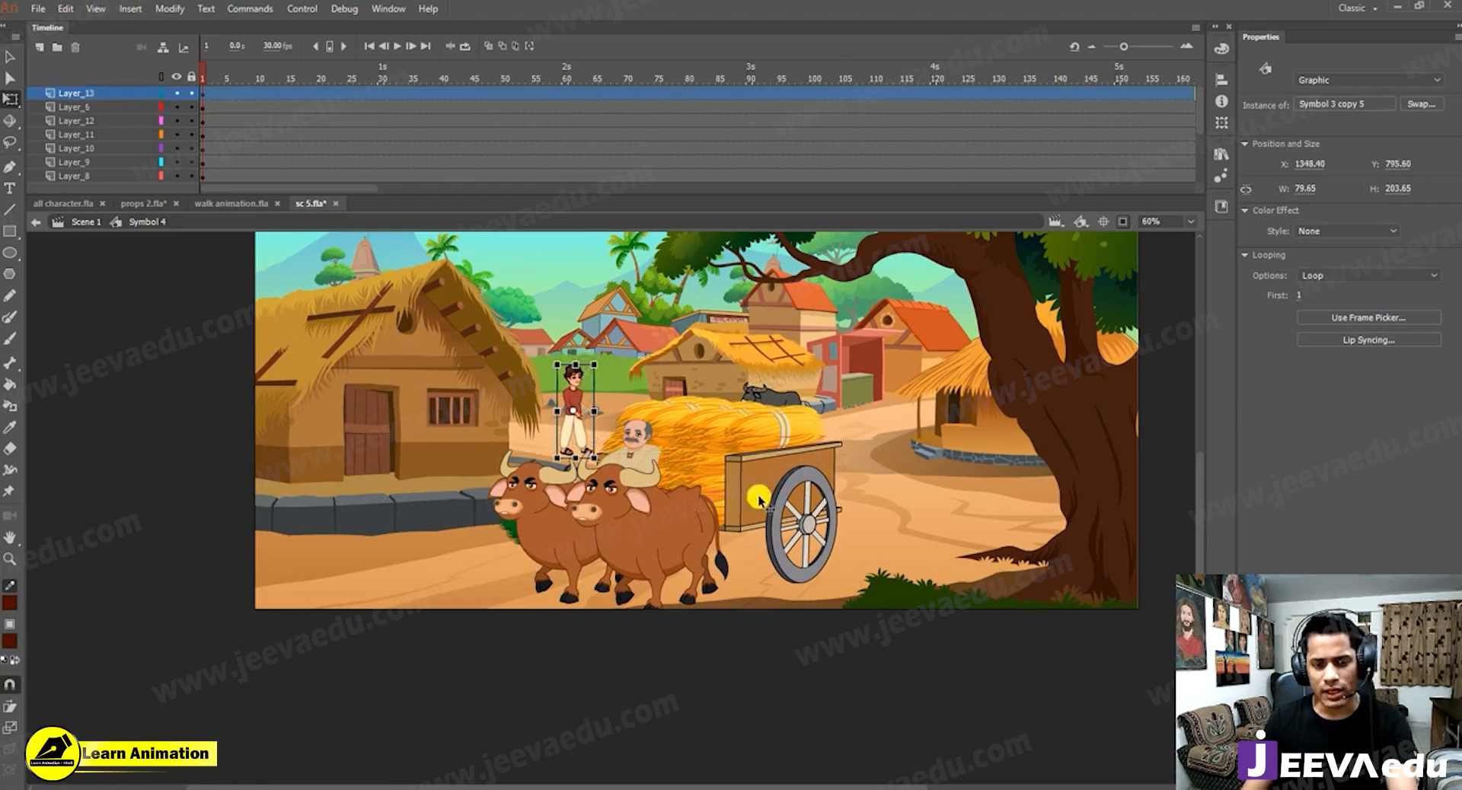
drag(644, 533, 750, 571)
key(ctrl+z)
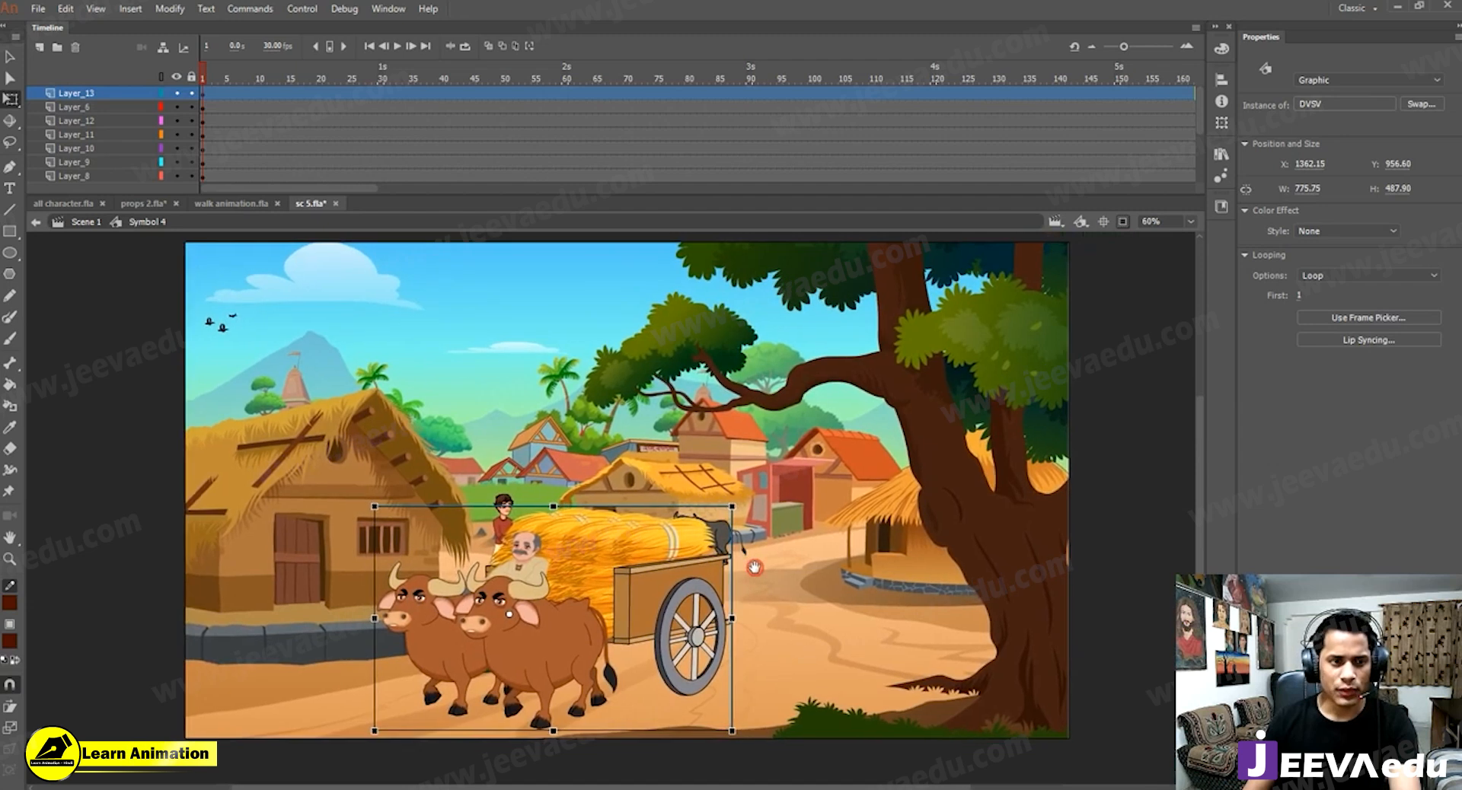
Play the scene to check the composition with the large bullock cart, and return to frame 1.
click(217, 82)
key(Return)
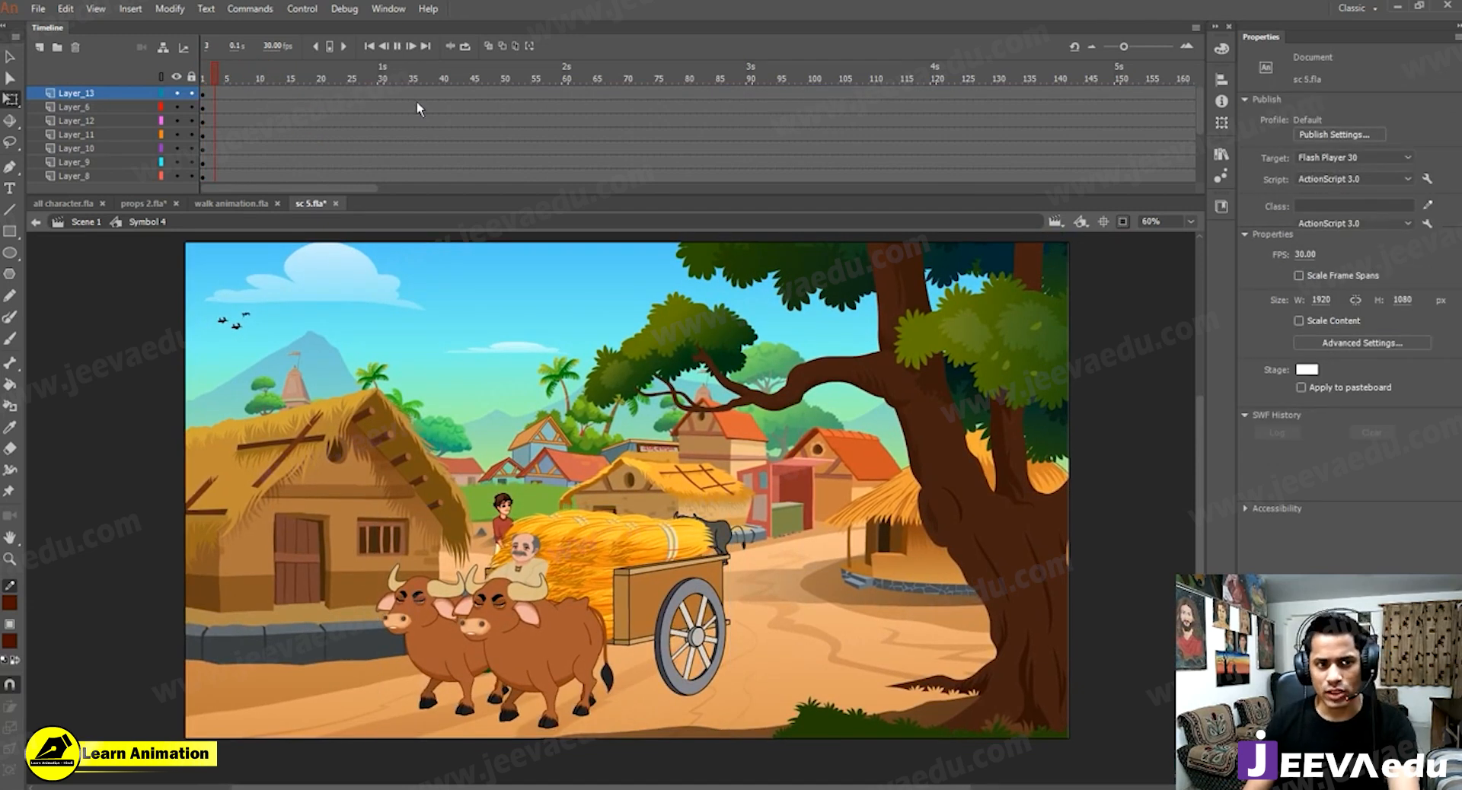
key(Return)
key(shift+comma)
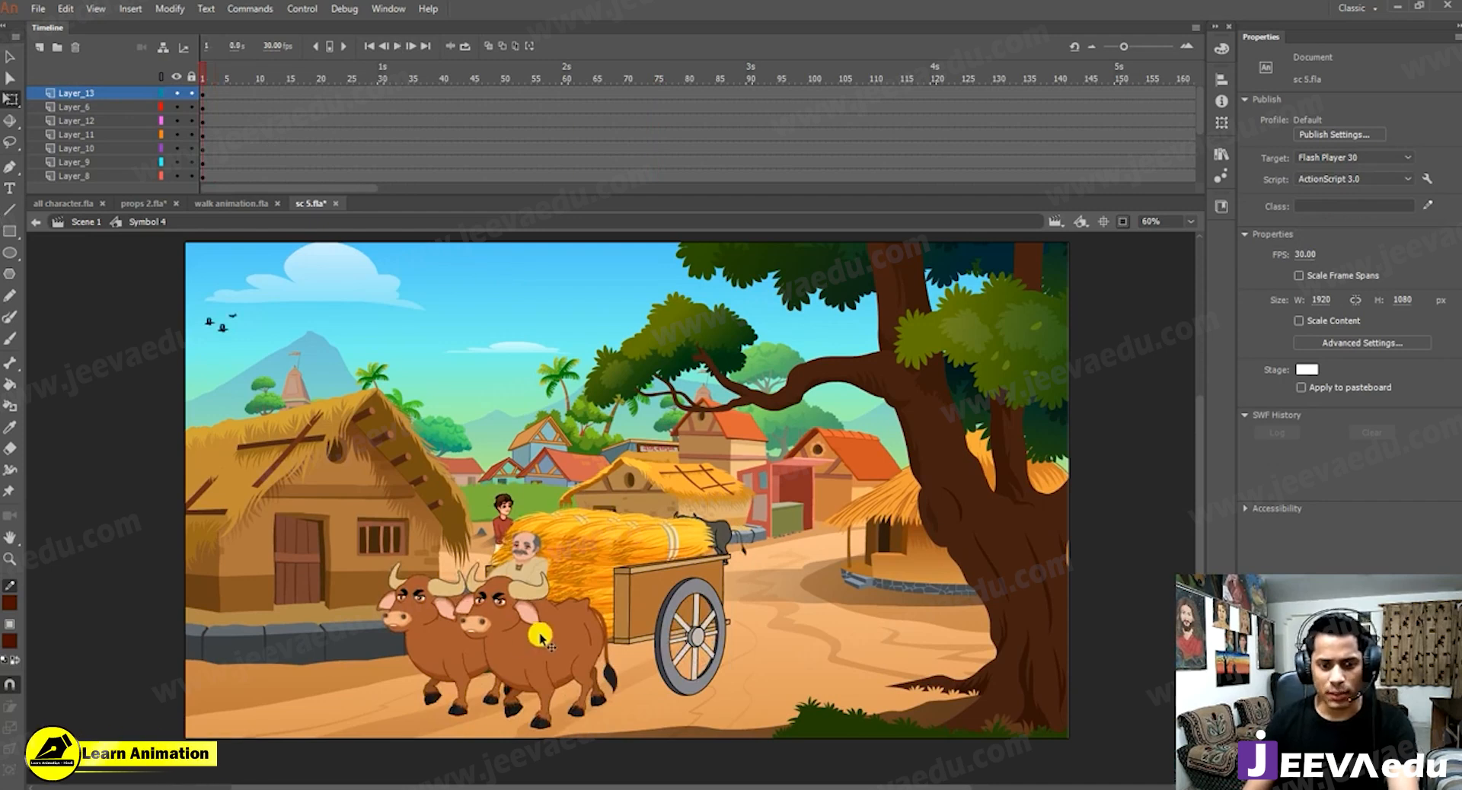
Hide the bullock cart's Layer_13 and move the boy's Layer_6 down between Layer_4 and Layer_5.
click(1066, 93)
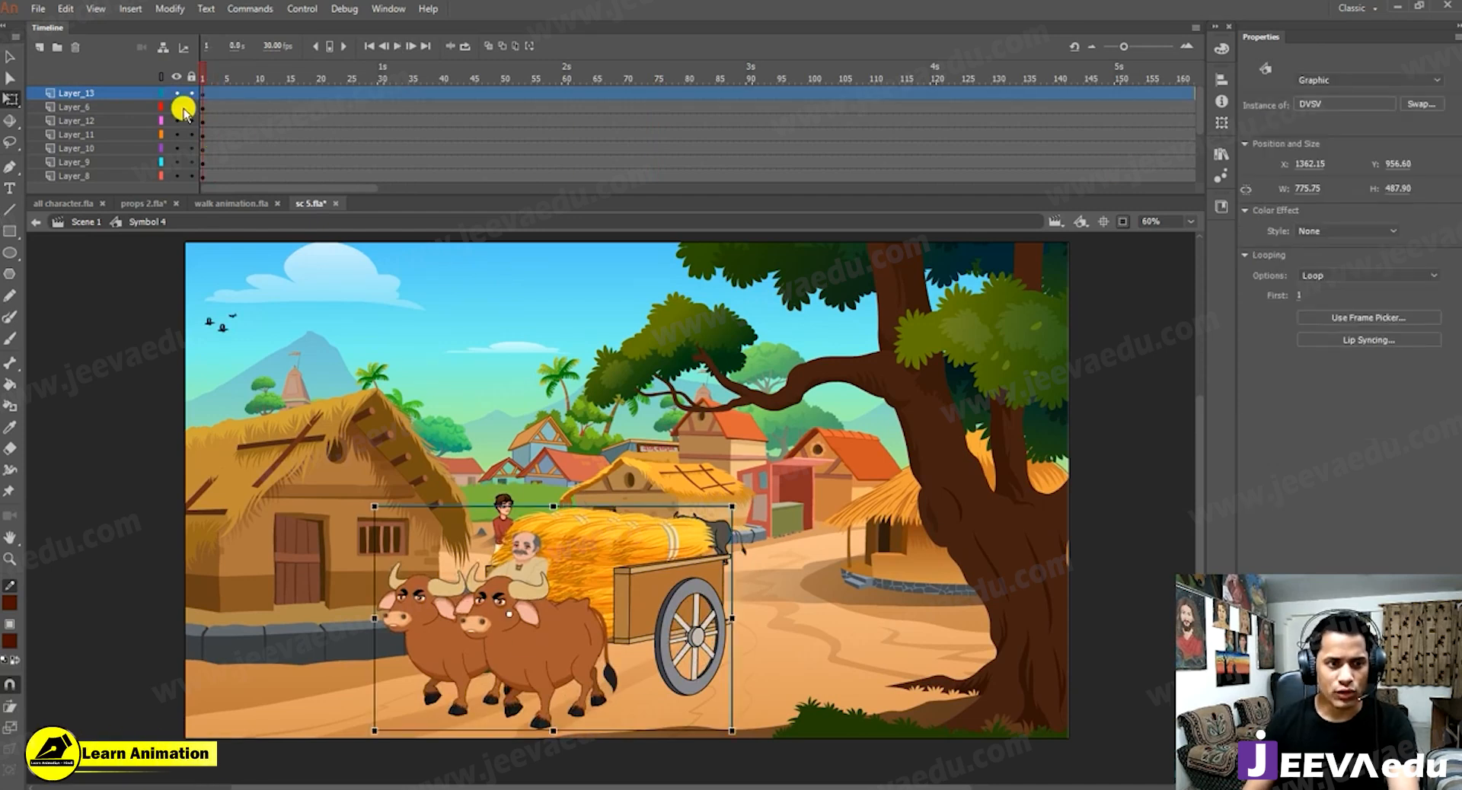
click(176, 93)
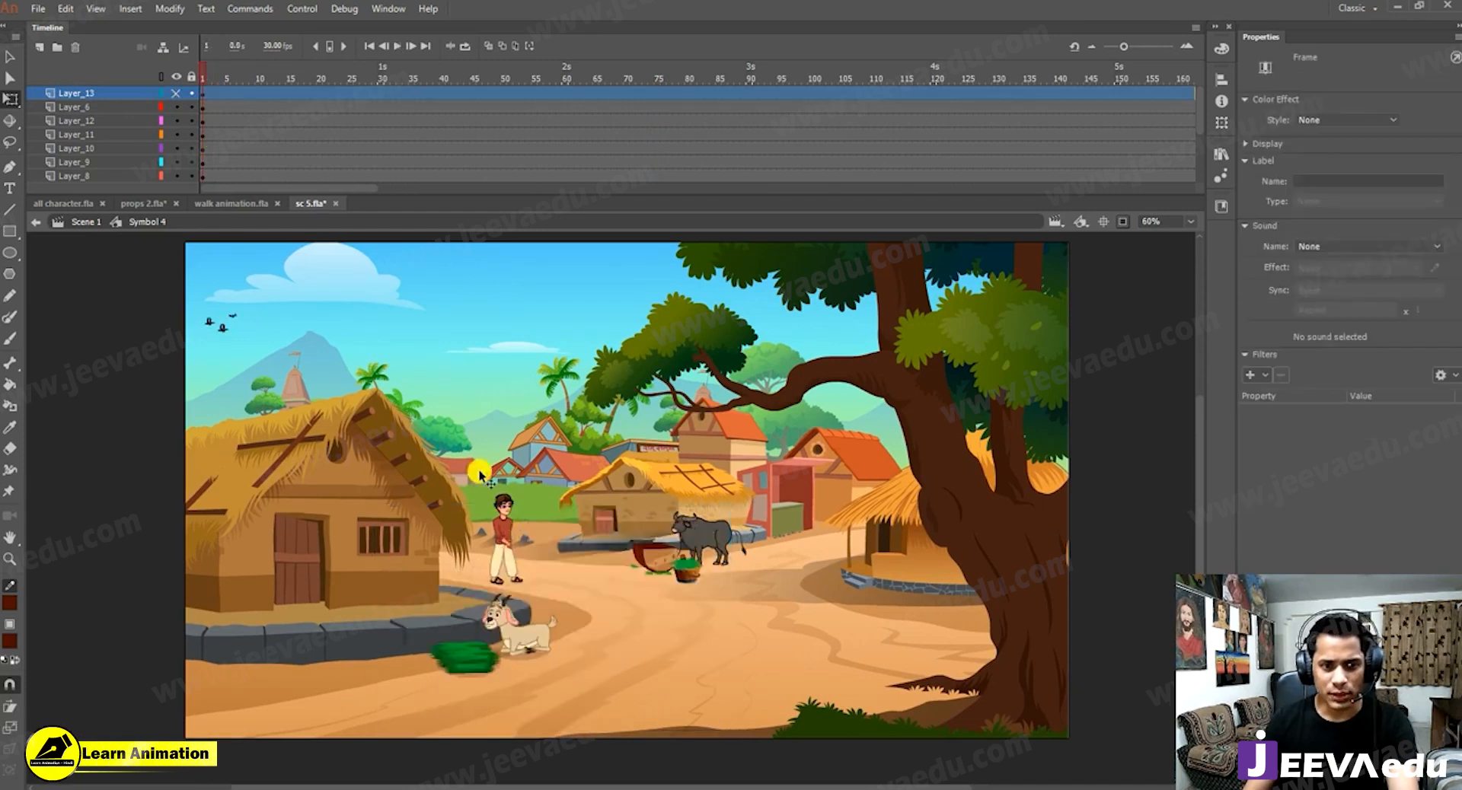
click(508, 546)
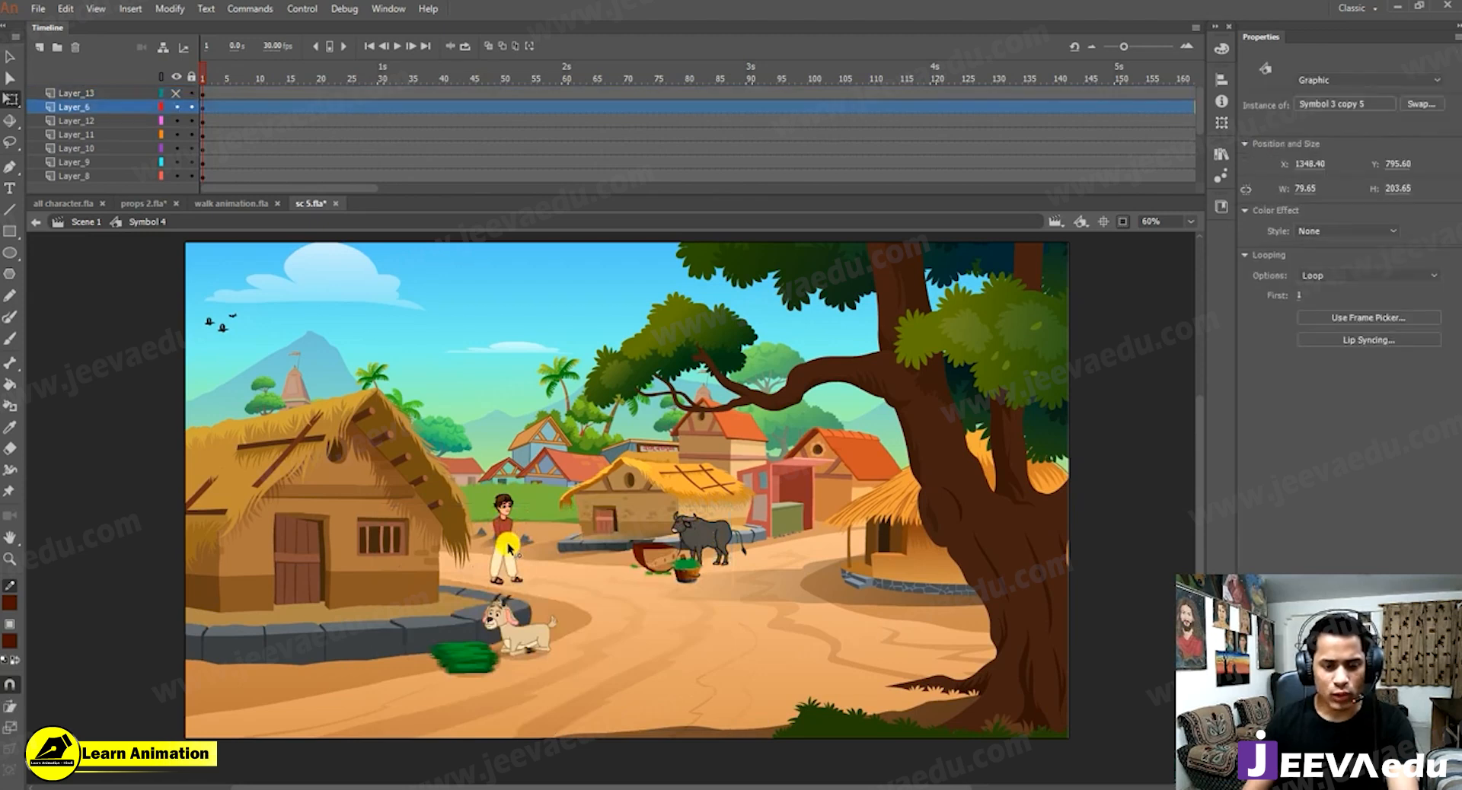
click(89, 110)
scroll(89, 160, down, 2)
drag(93, 175, 91, 160)
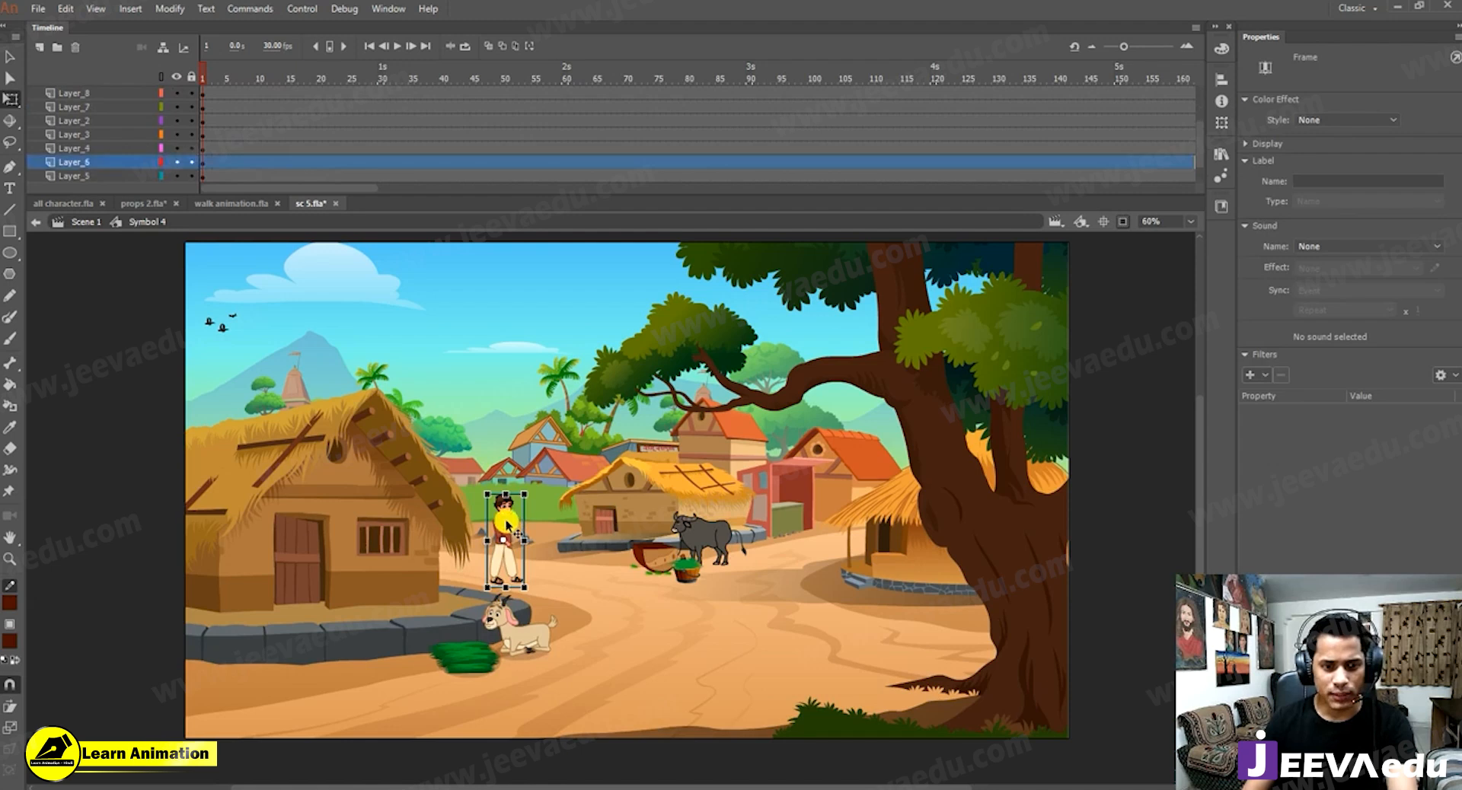
Nudge the boy beside the hut slightly and show the hidden bullock cart layer.
drag(517, 525, 521, 527)
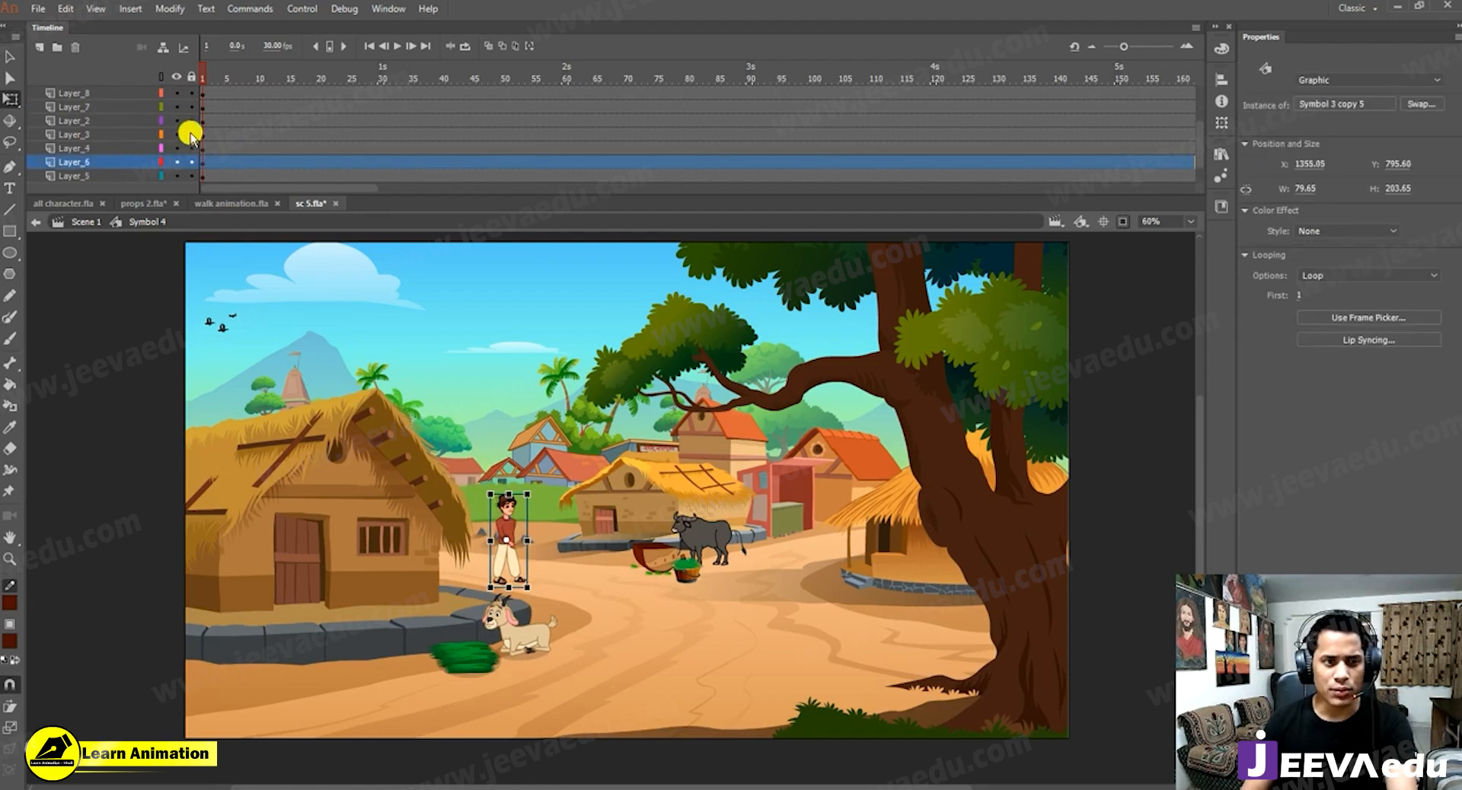
scroll(191, 137, up, 2)
click(182, 93)
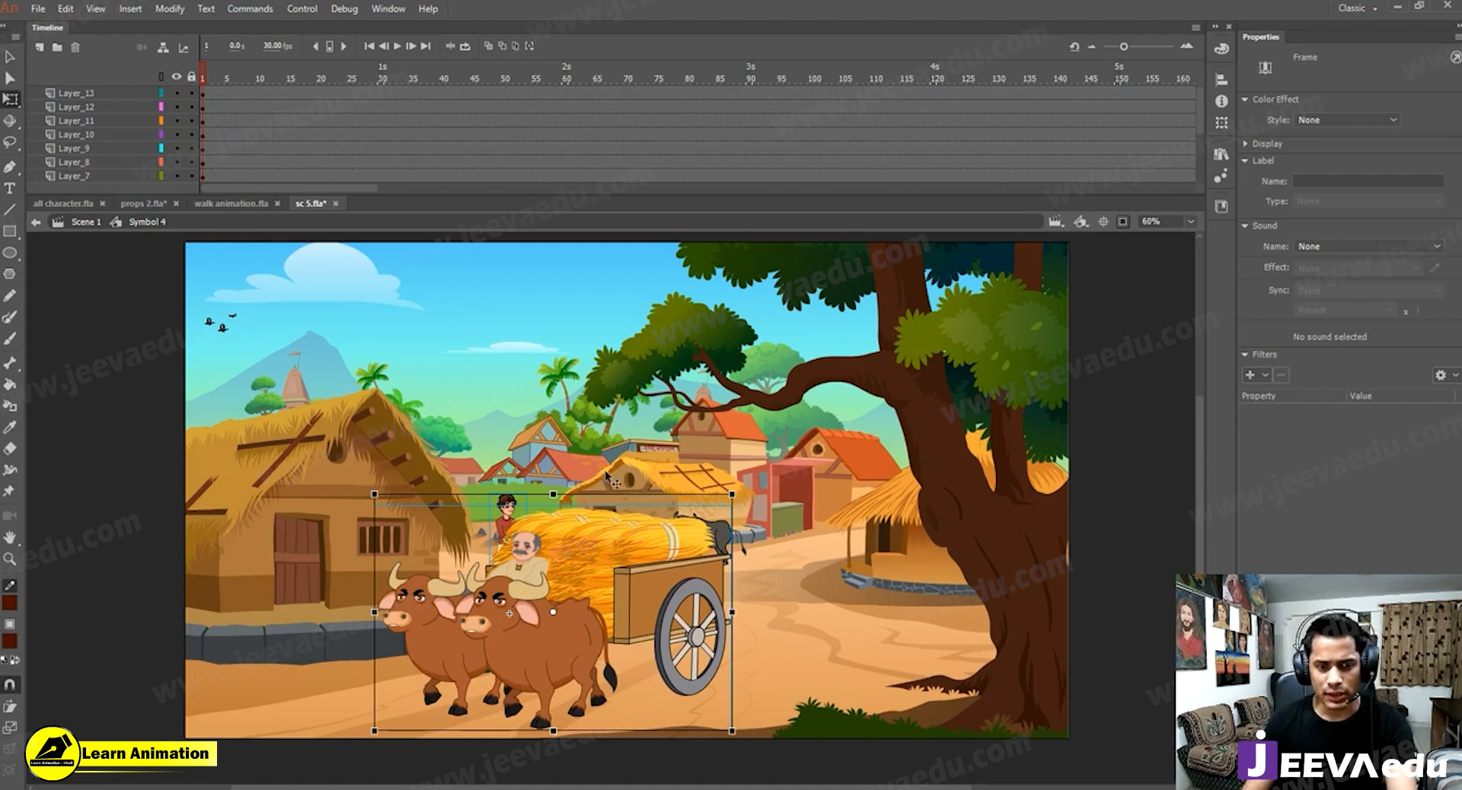
click(644, 586)
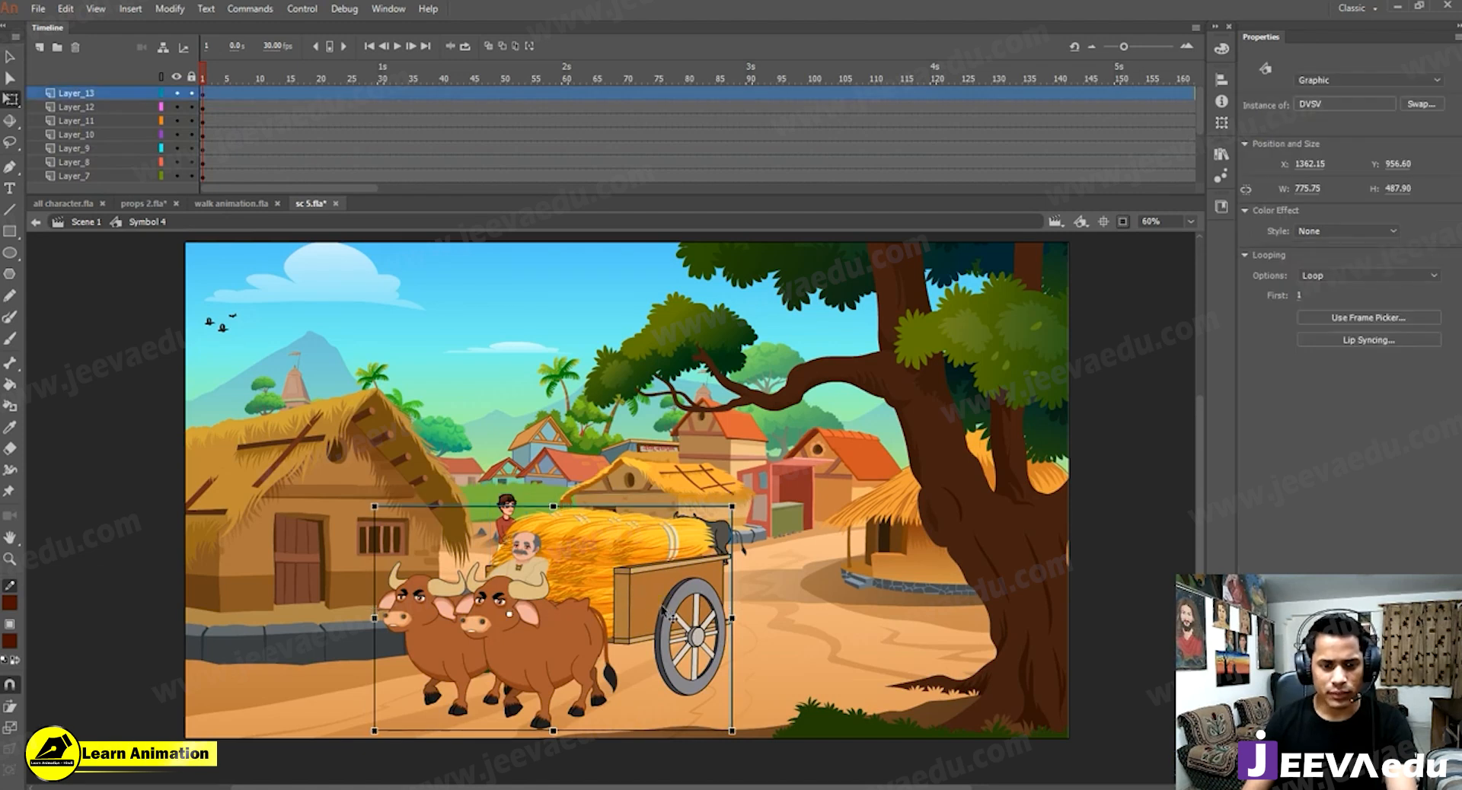
drag(599, 623, 443, 637)
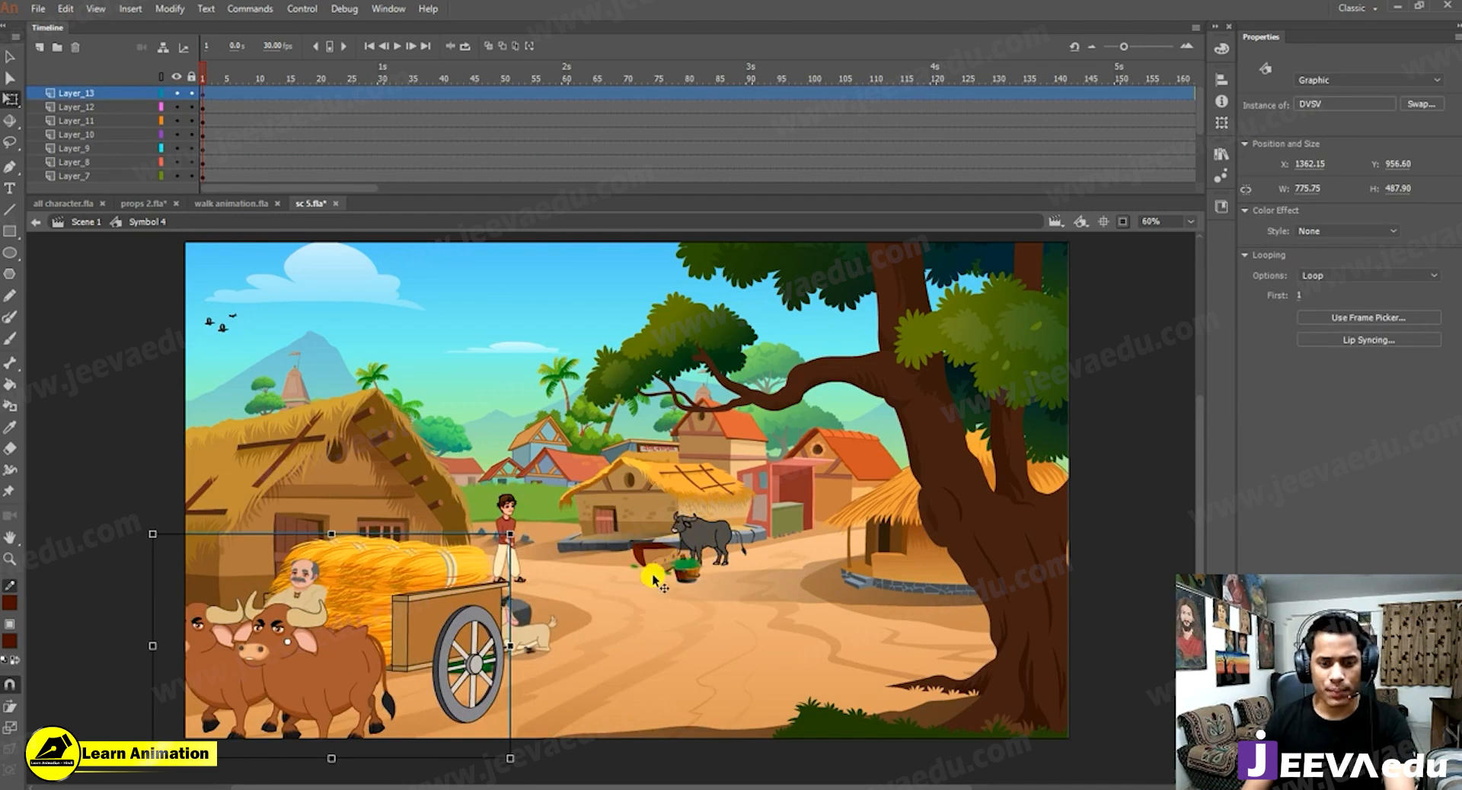
key(ctrl+z)
Add a new layer above the bullock cart's layer.
key(z)
alt+click(655, 571)
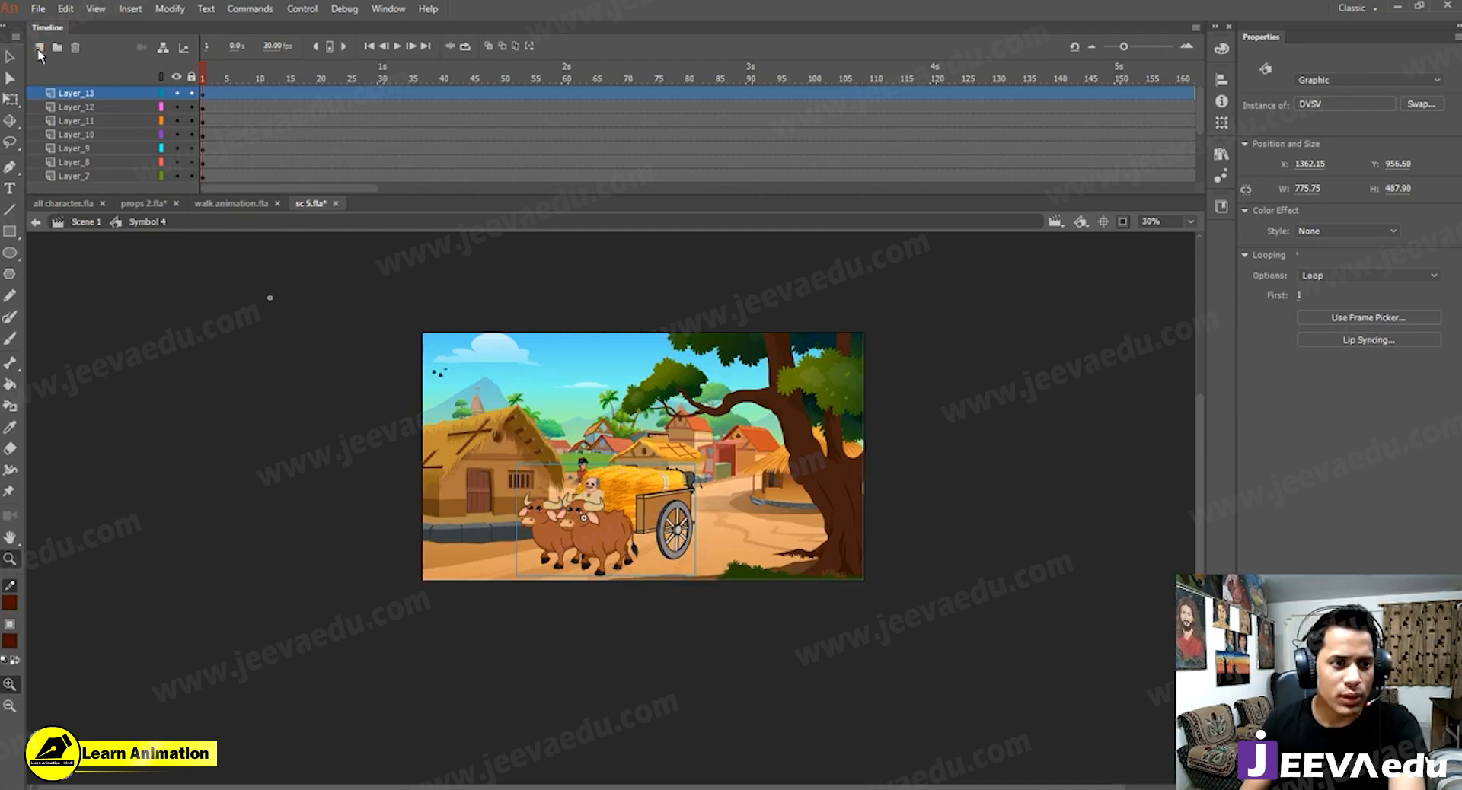
click(39, 49)
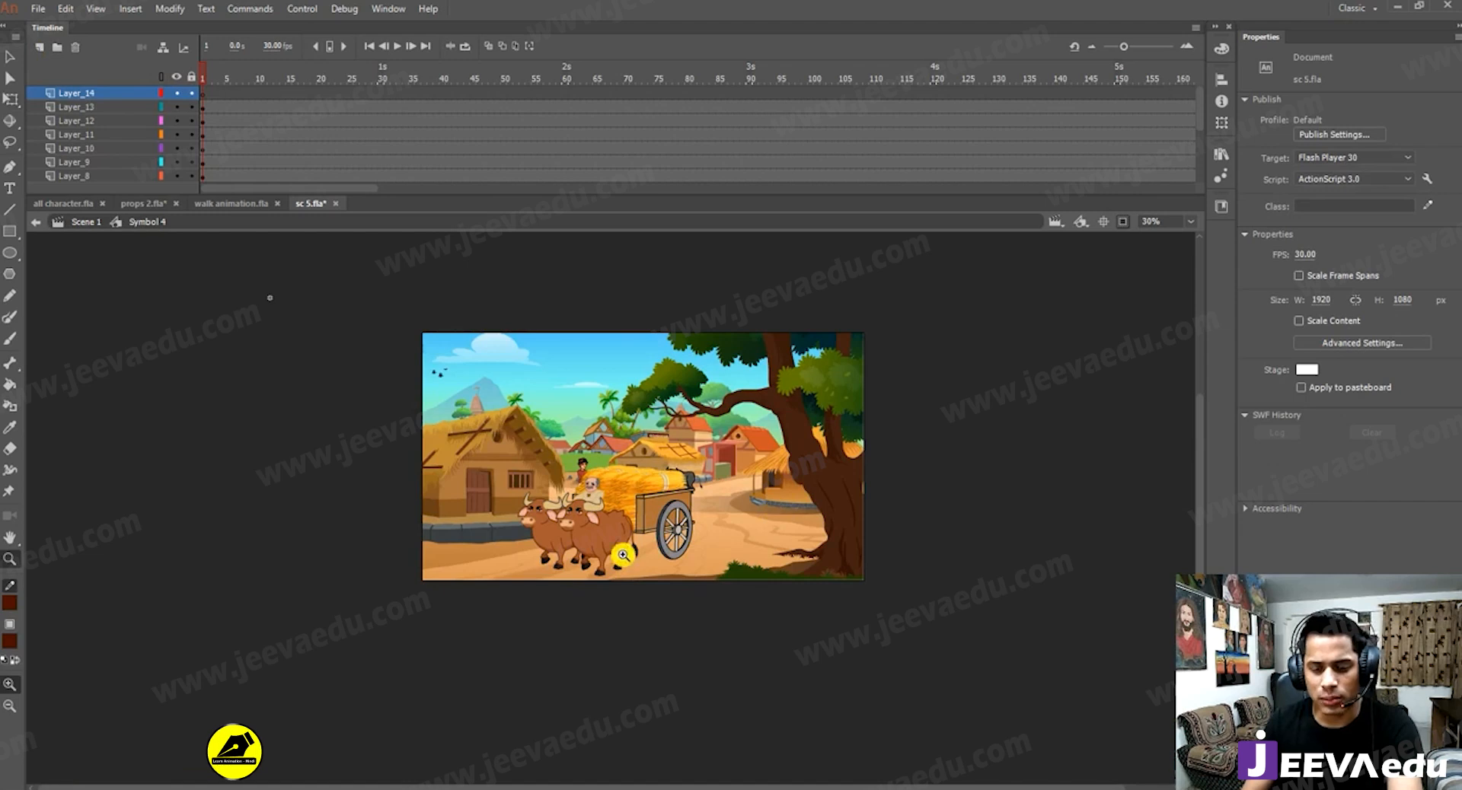
Look over the animal and villager props in props 2.fla, scrub to frame 14, and return to sc 5.fla.
click(150, 204)
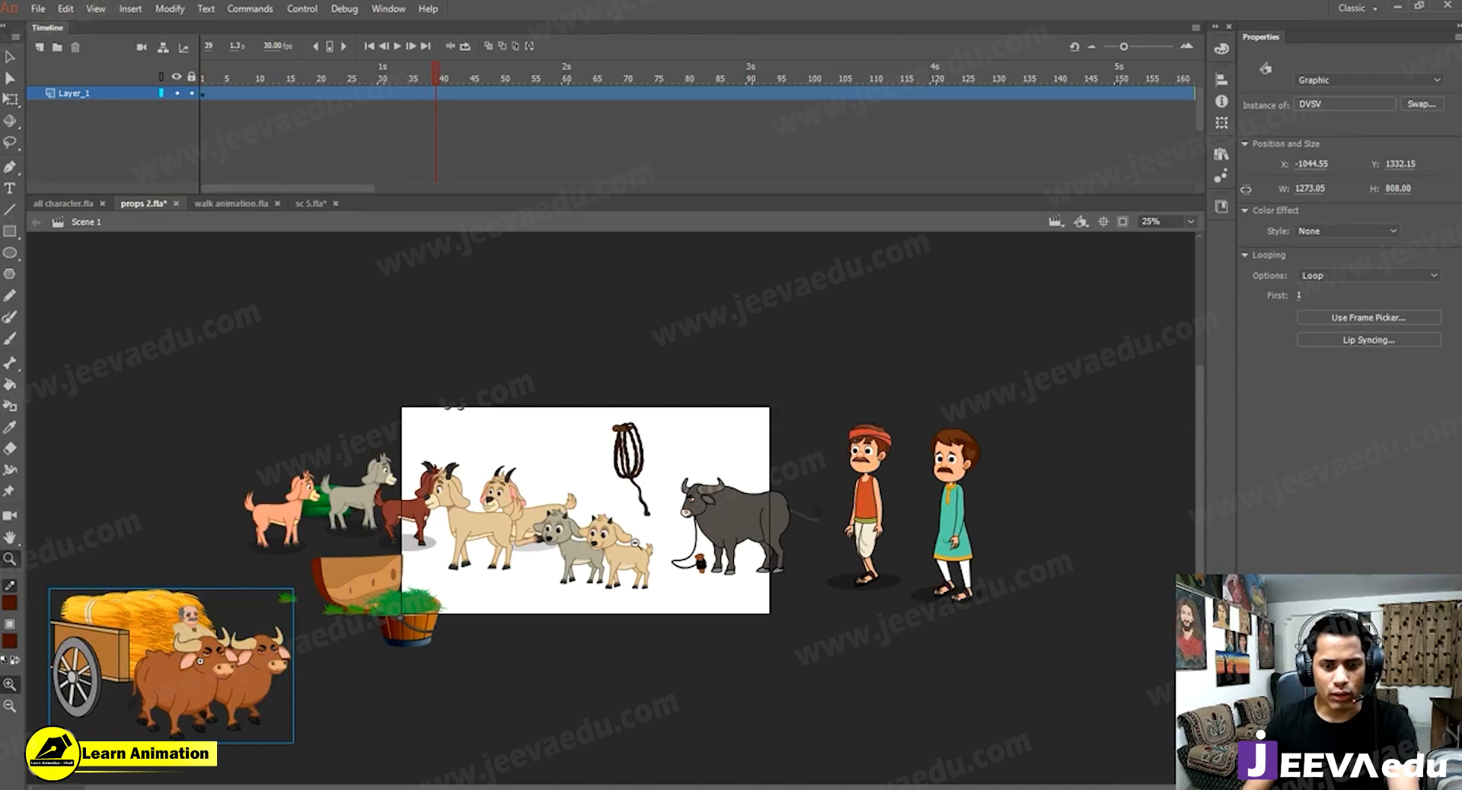
alt+click(597, 546)
click(594, 519)
click(623, 504)
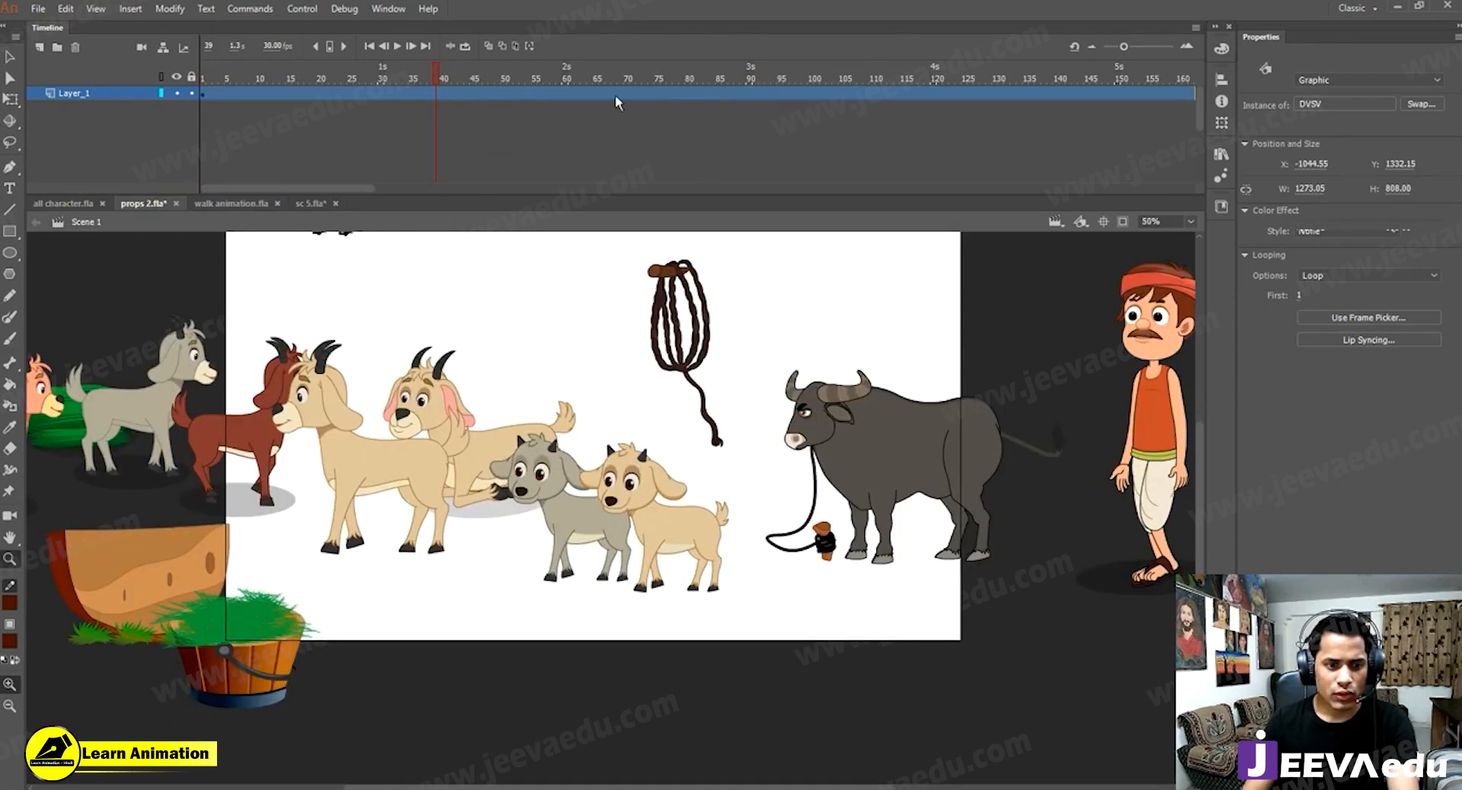
click(572, 124)
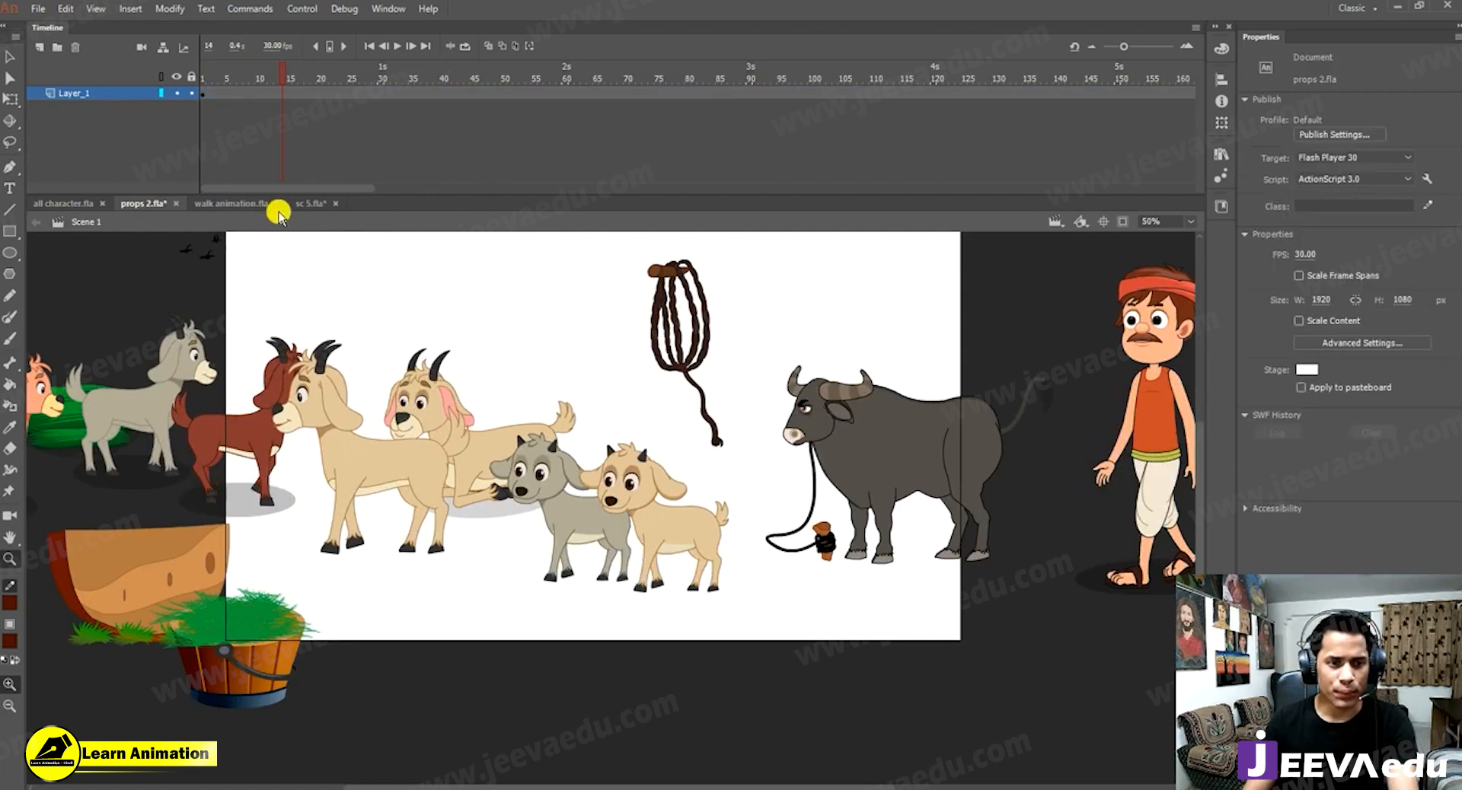
click(308, 204)
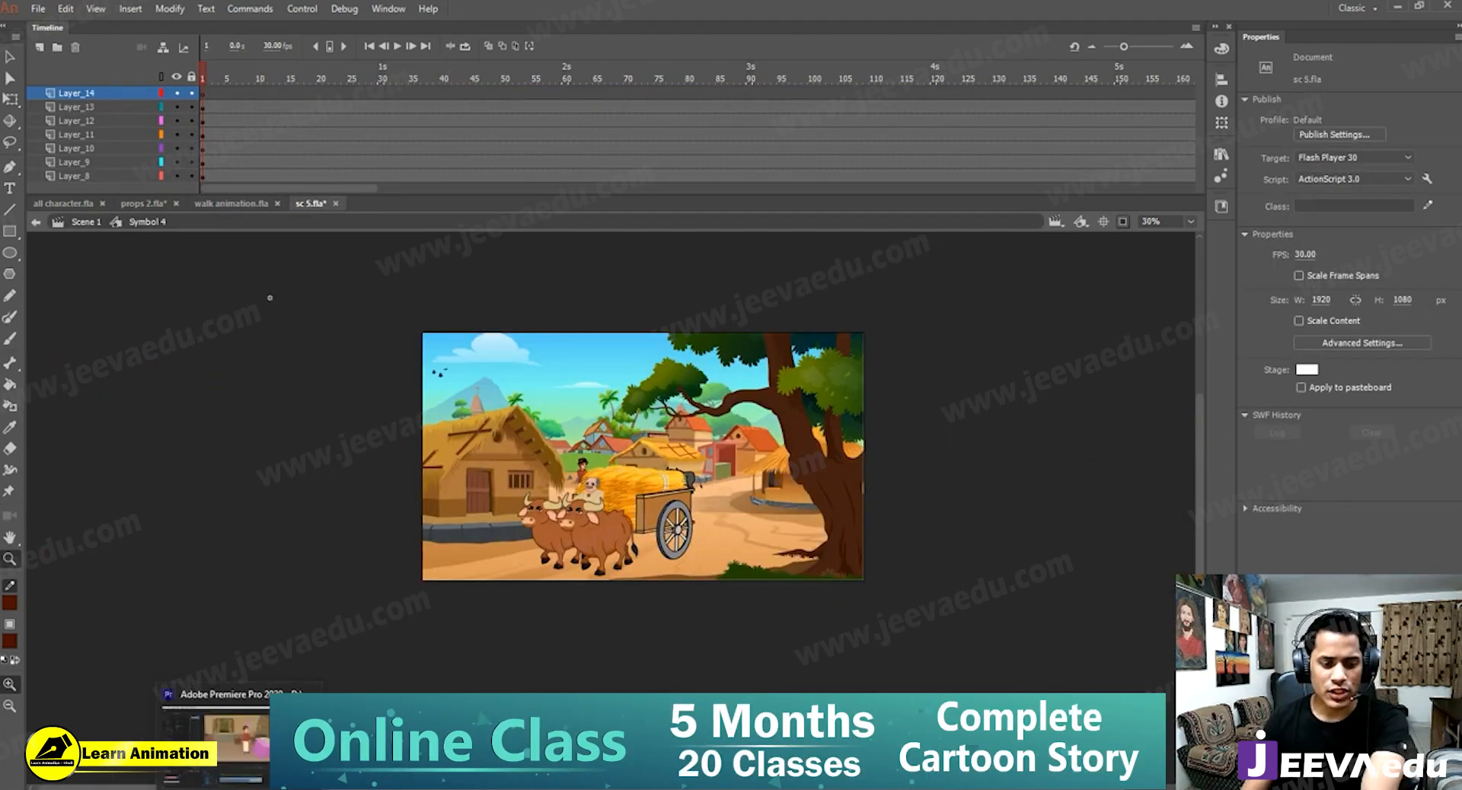
Check the story script and place 3.wav from the project's vo > N folder on Layer_14.
click(272, 789)
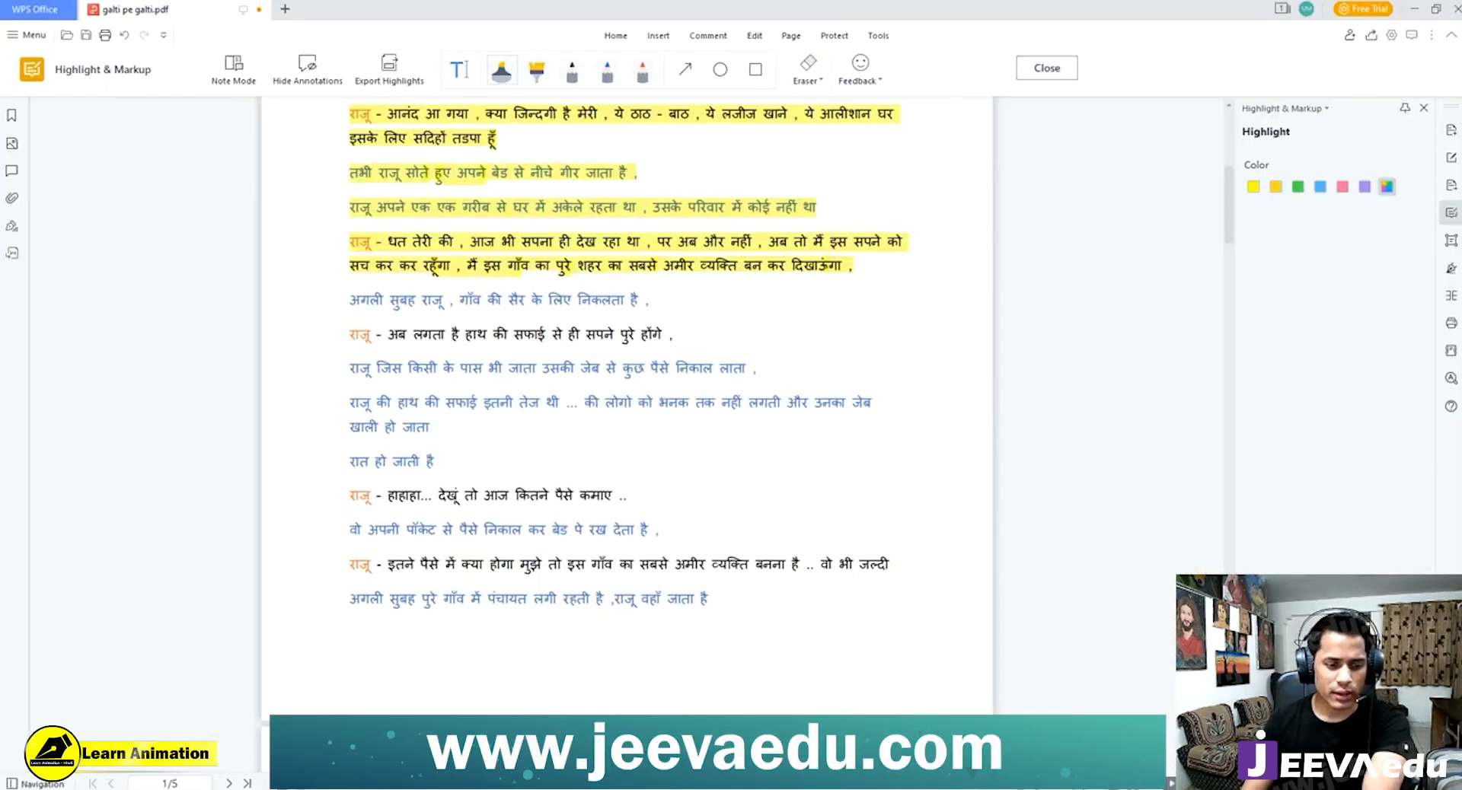
click(183, 789)
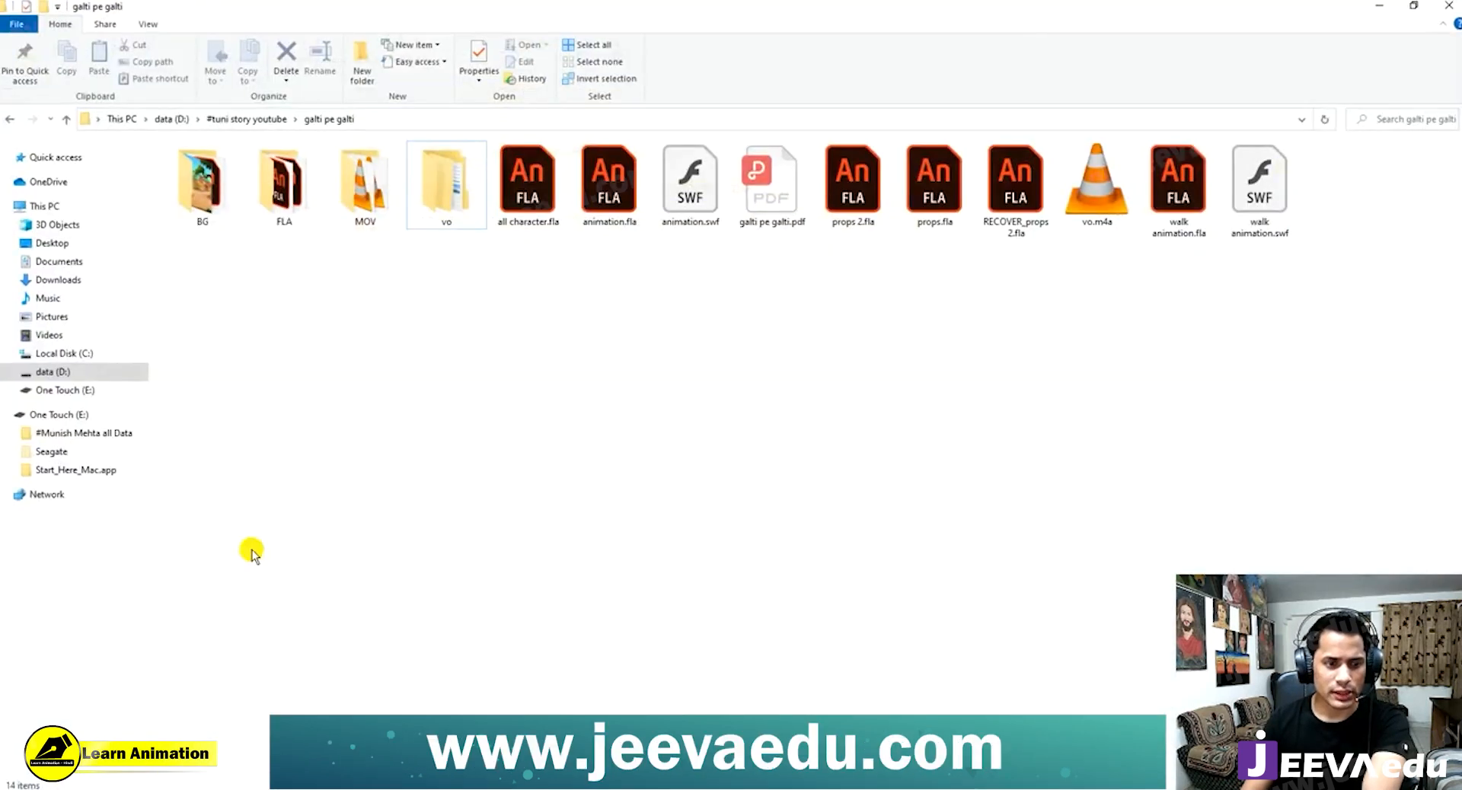
double_click(446, 219)
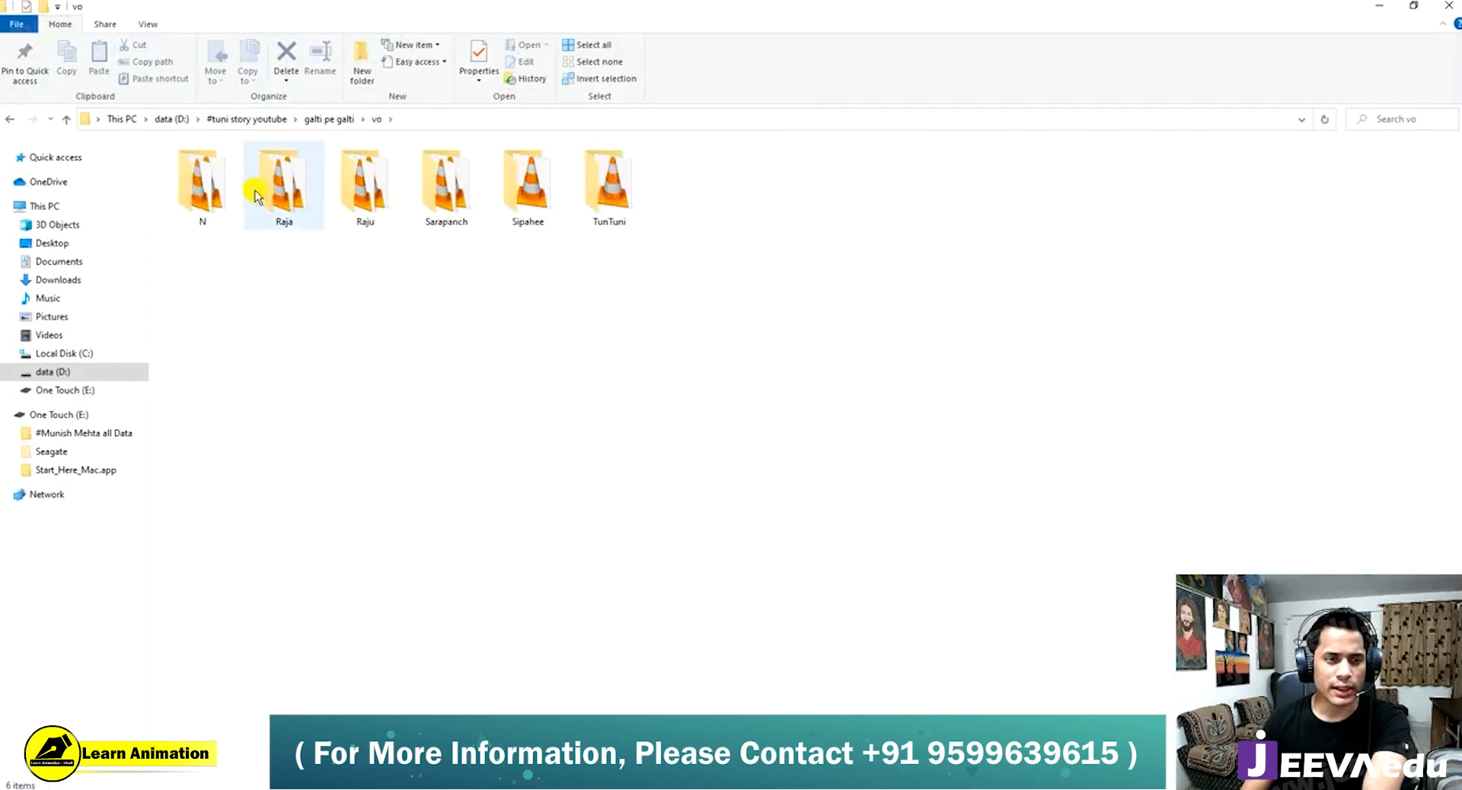
double_click(209, 199)
click(353, 205)
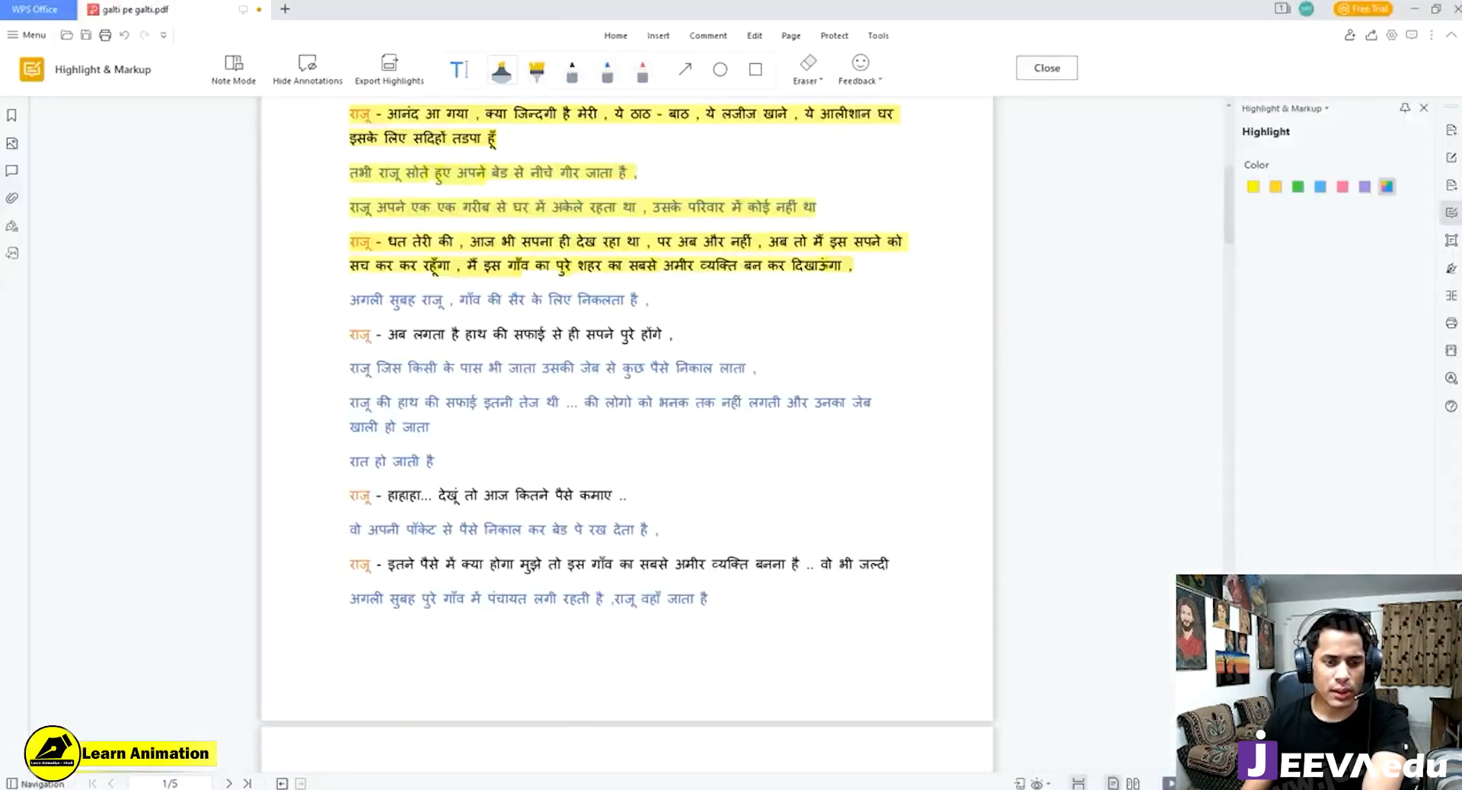
scroll(517, 260, up, 2)
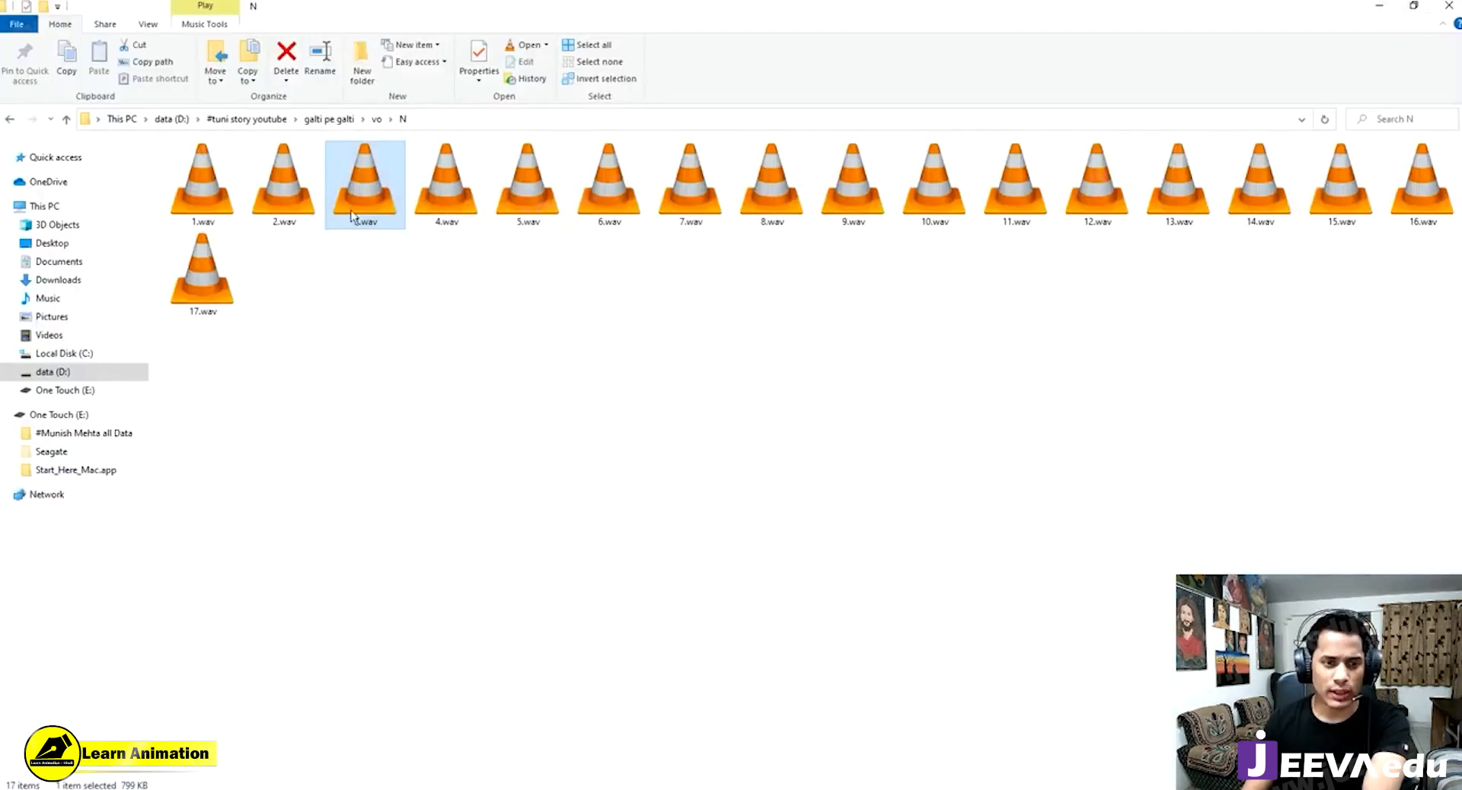
drag(352, 215, 544, 468)
Play the scene with its narration and replay it from near the beginning.
key(Return)
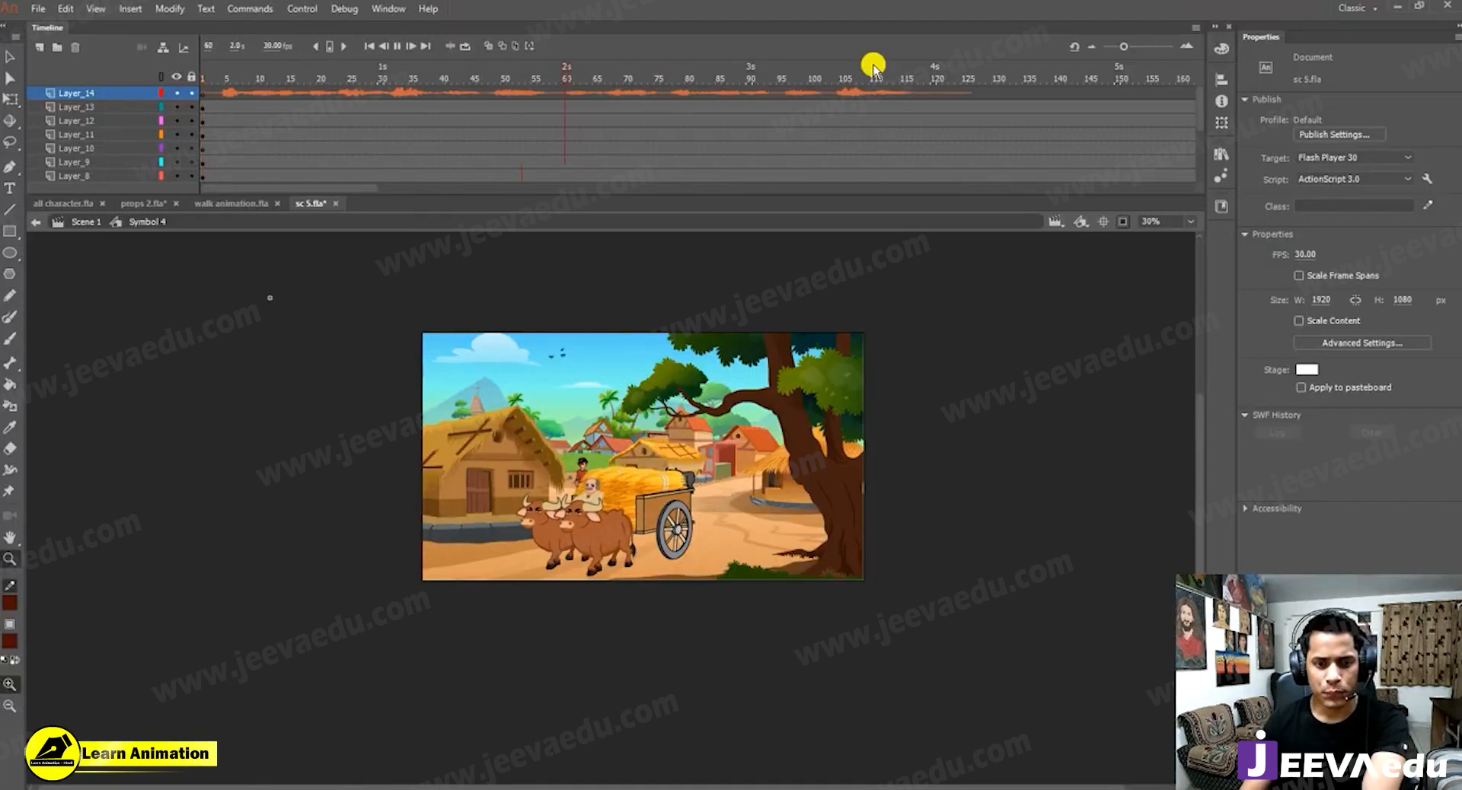
drag(847, 82, 249, 120)
key(Return)
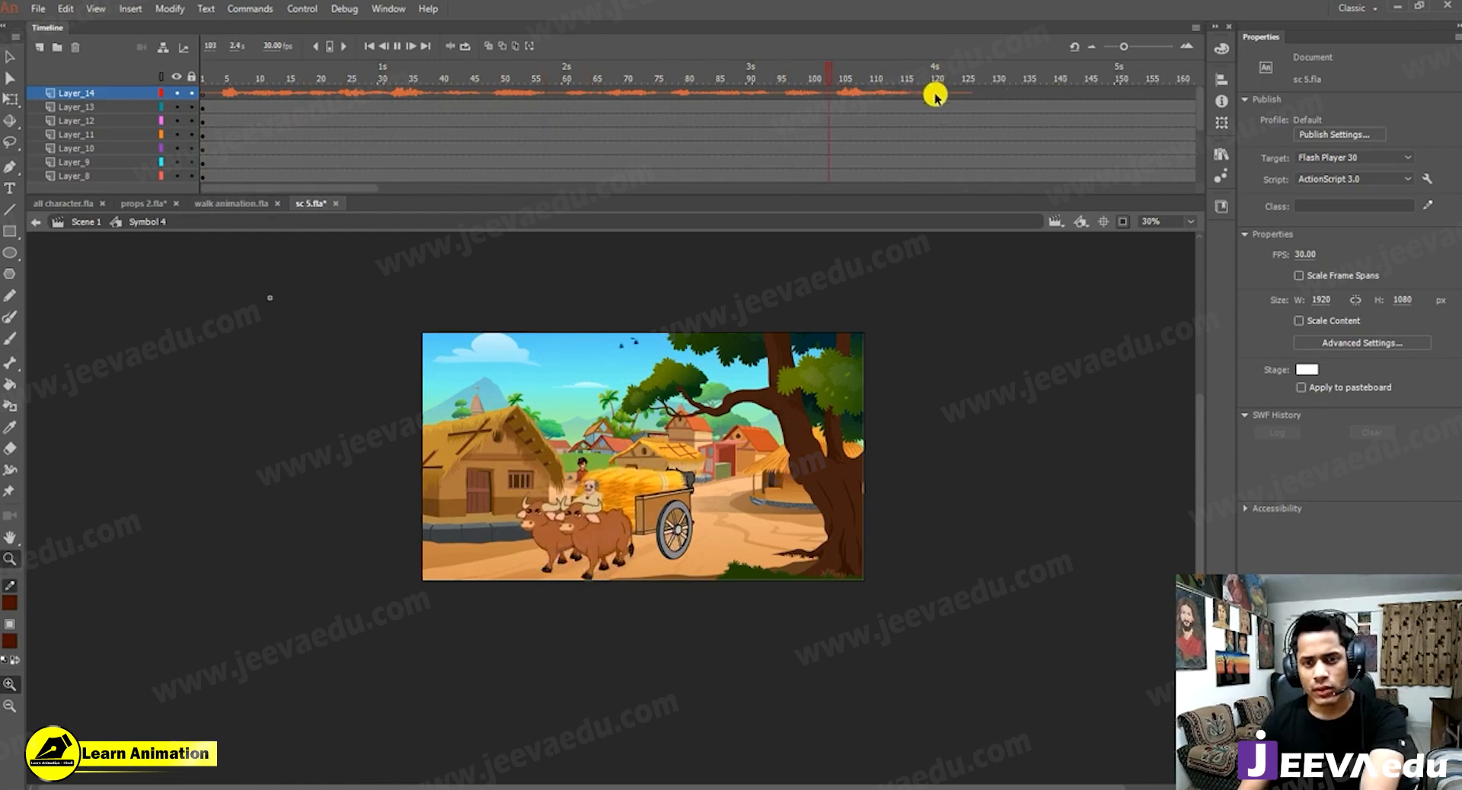
Remove the frames after frame 121 on all layers so the scene ends with the narration.
drag(944, 96, 1086, 180)
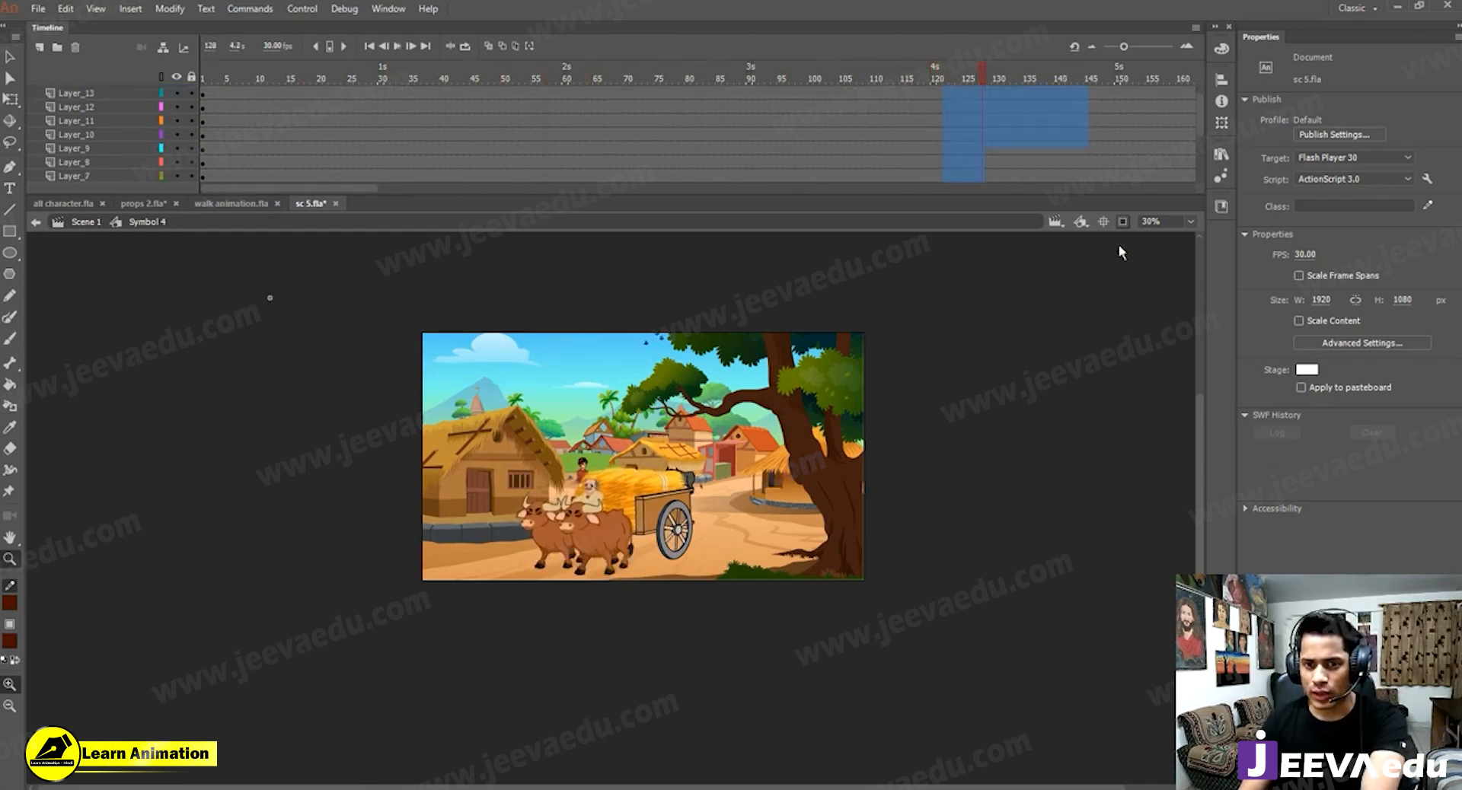
right_click(983, 142)
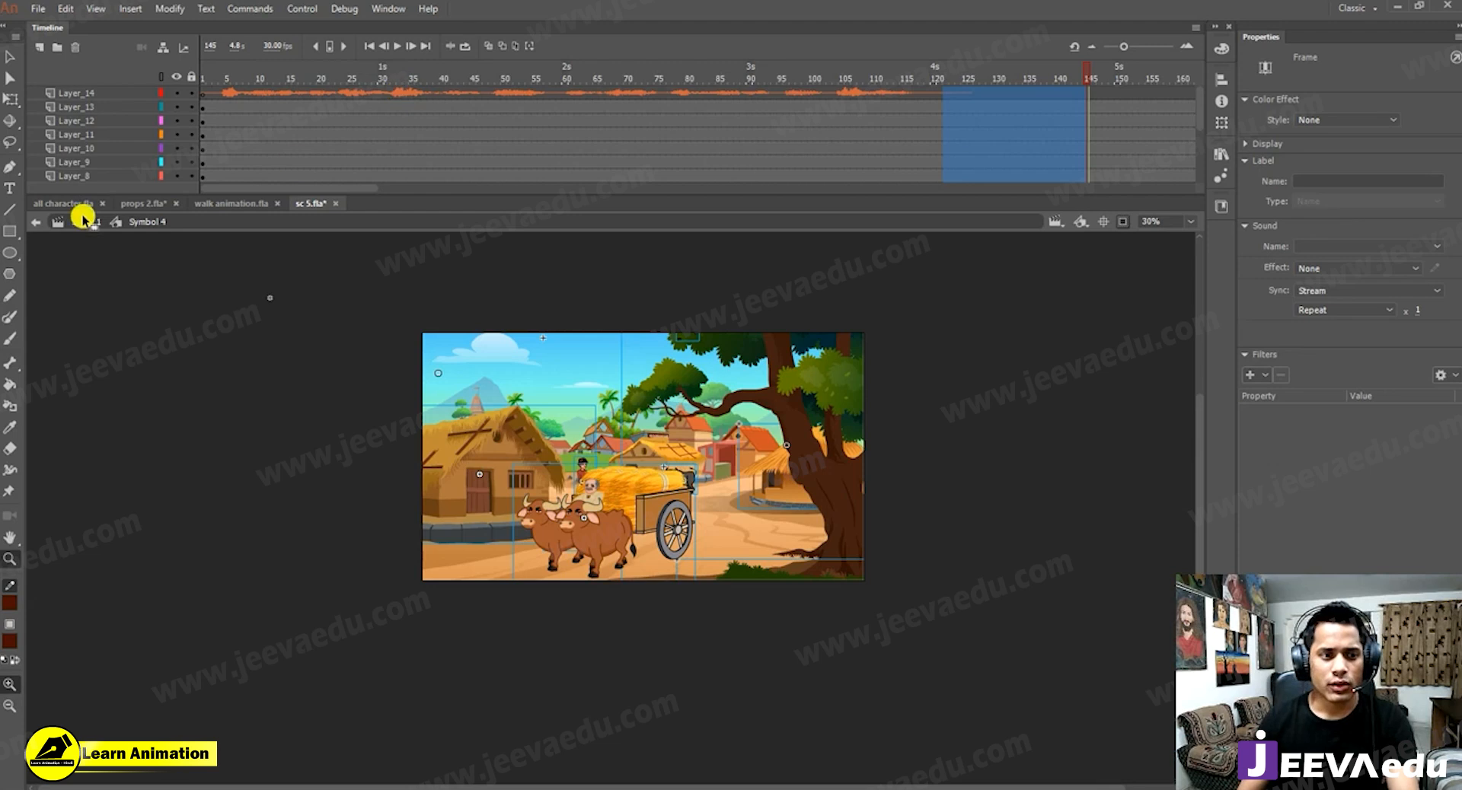
key(shift+F5)
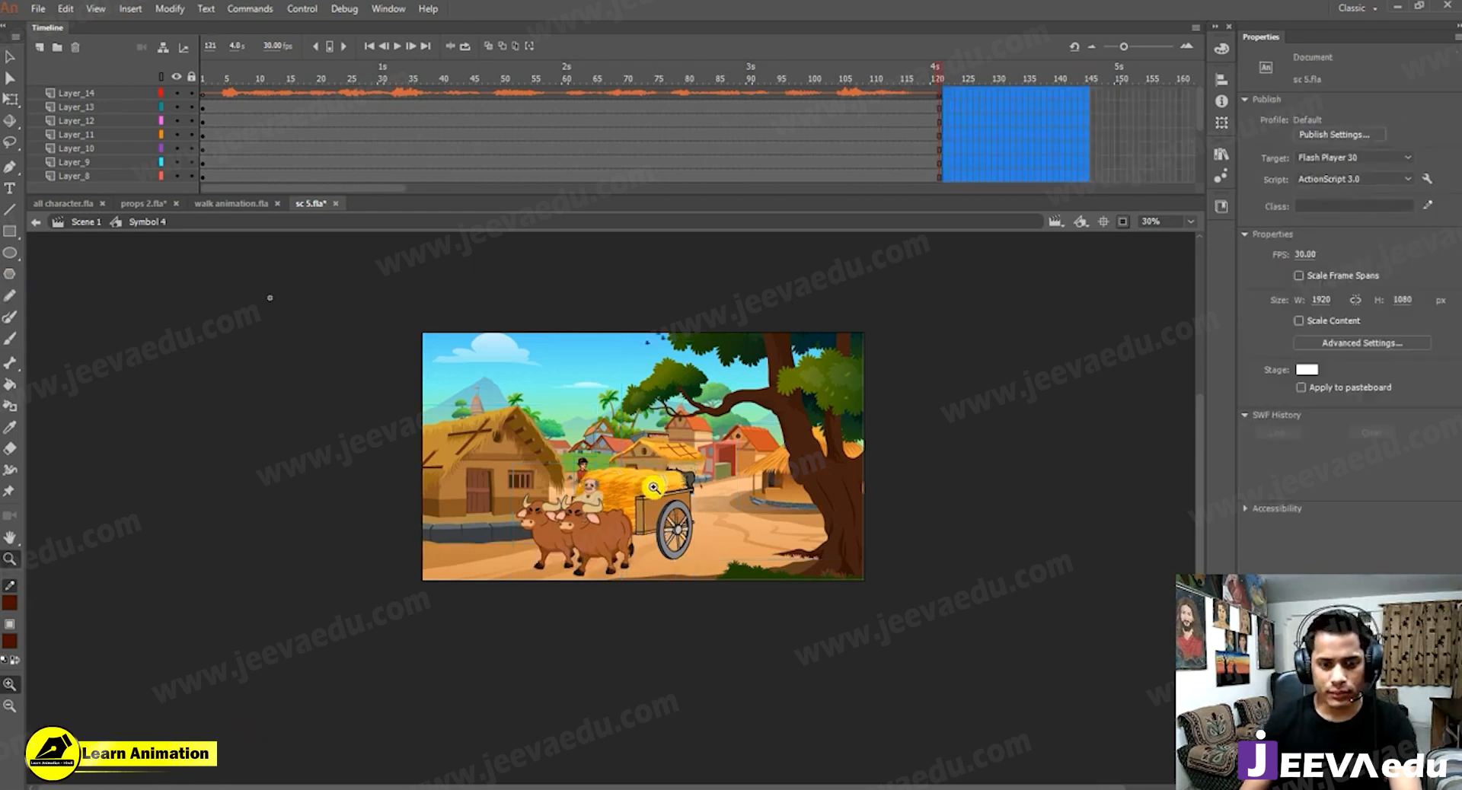
Select the bullock cart and turn off stage clipping to show the artwork outside the stage bounds.
click(667, 496)
drag(700, 518, 702, 518)
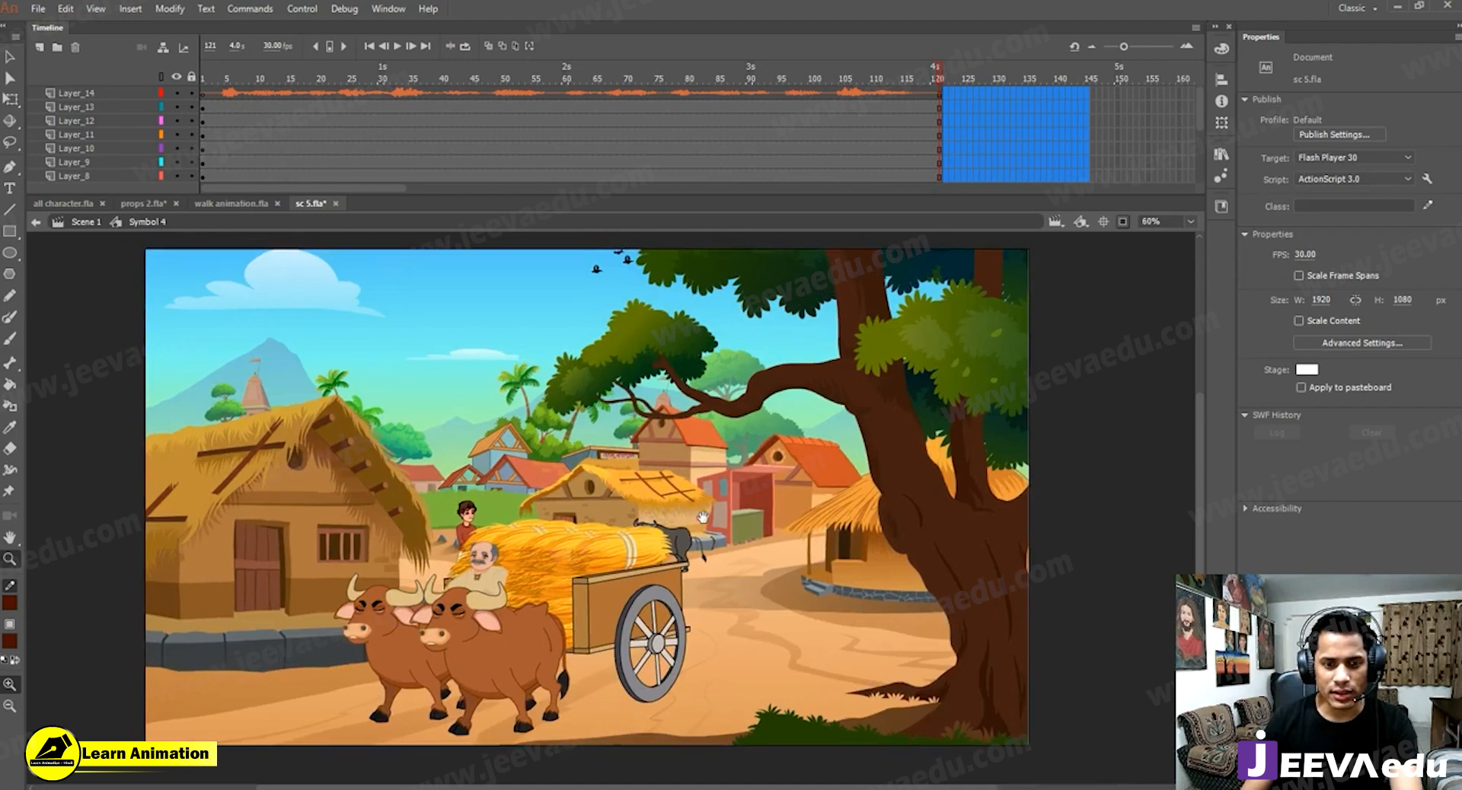
key(v)
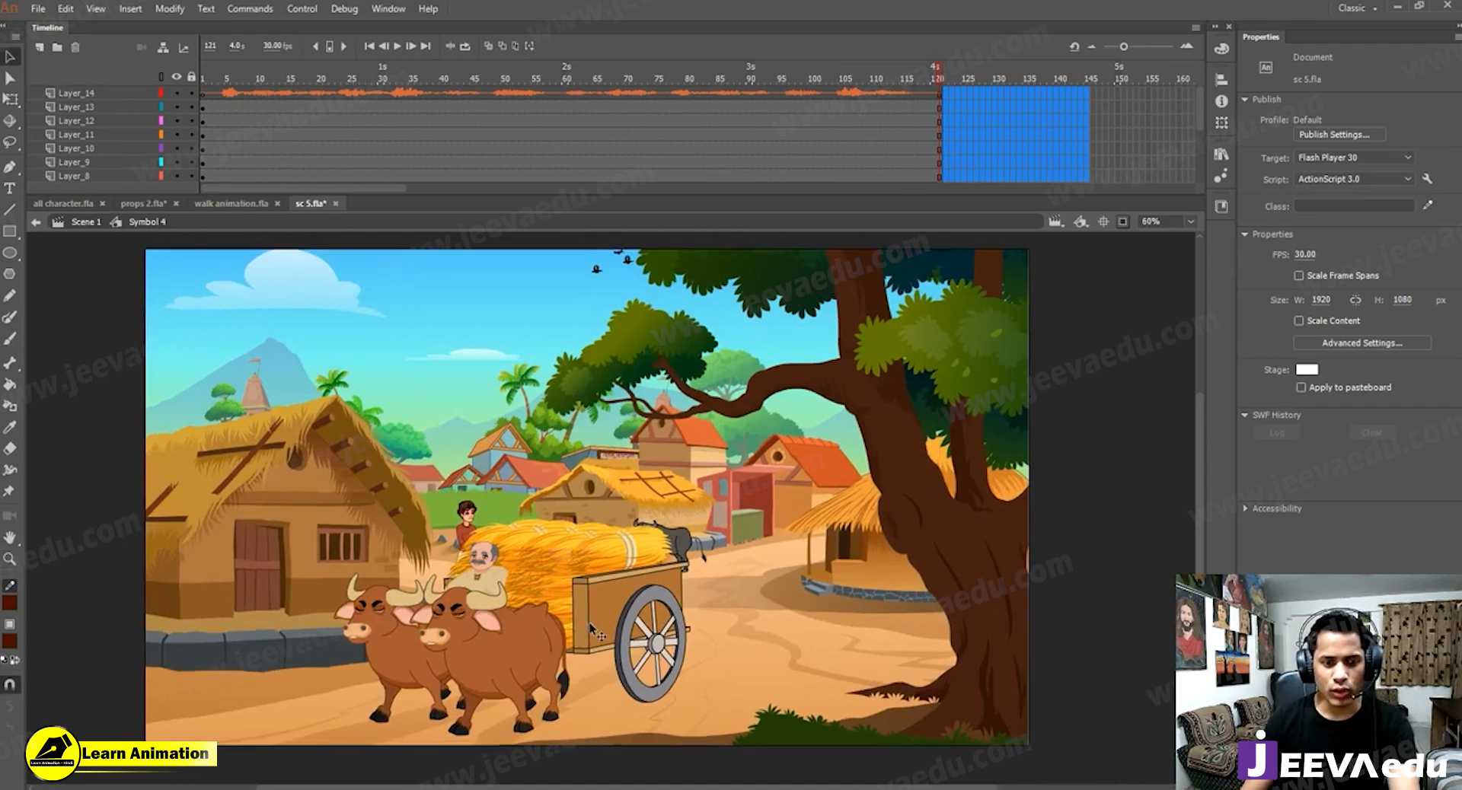
click(651, 571)
click(1122, 221)
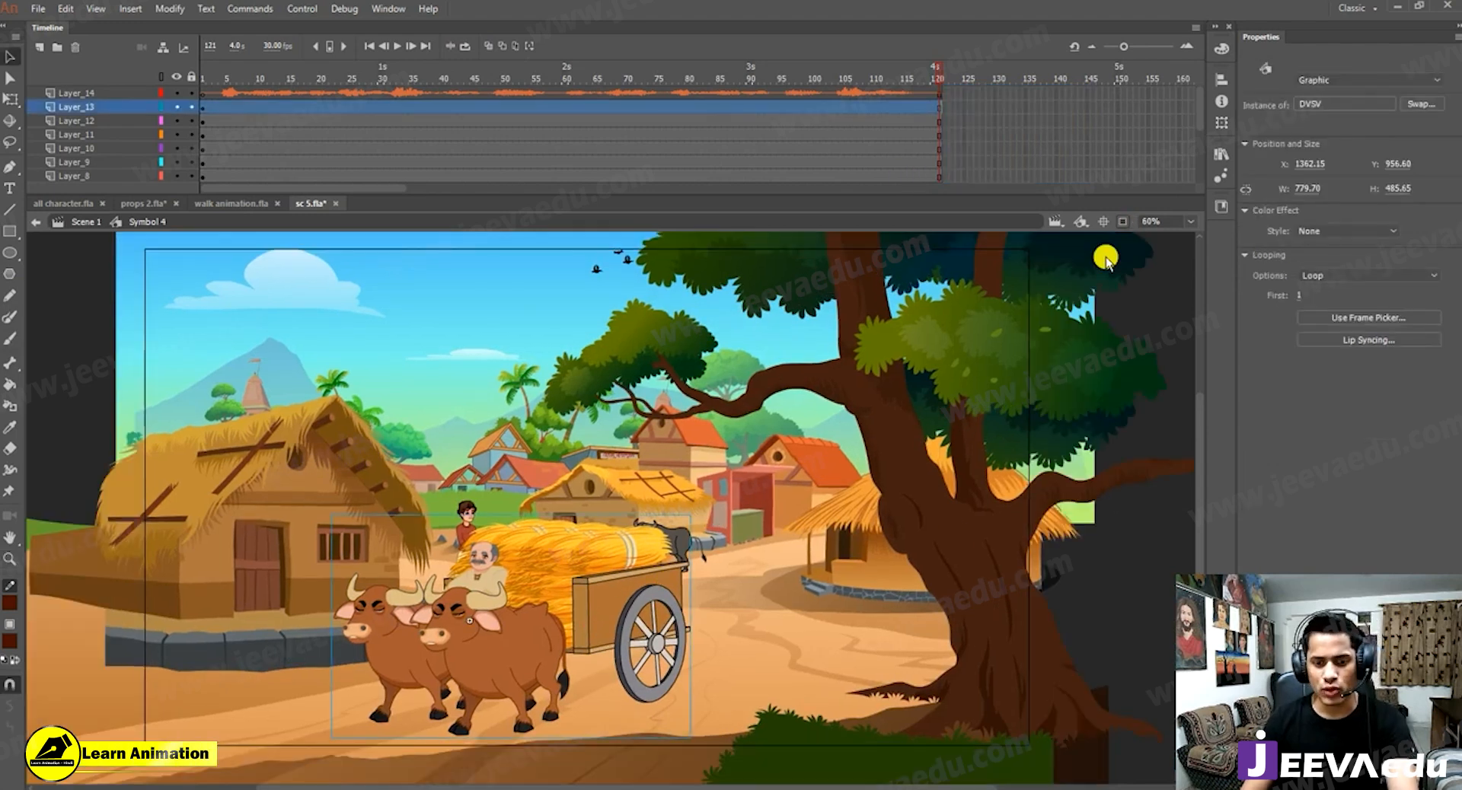
key(z)
alt+click(630, 658)
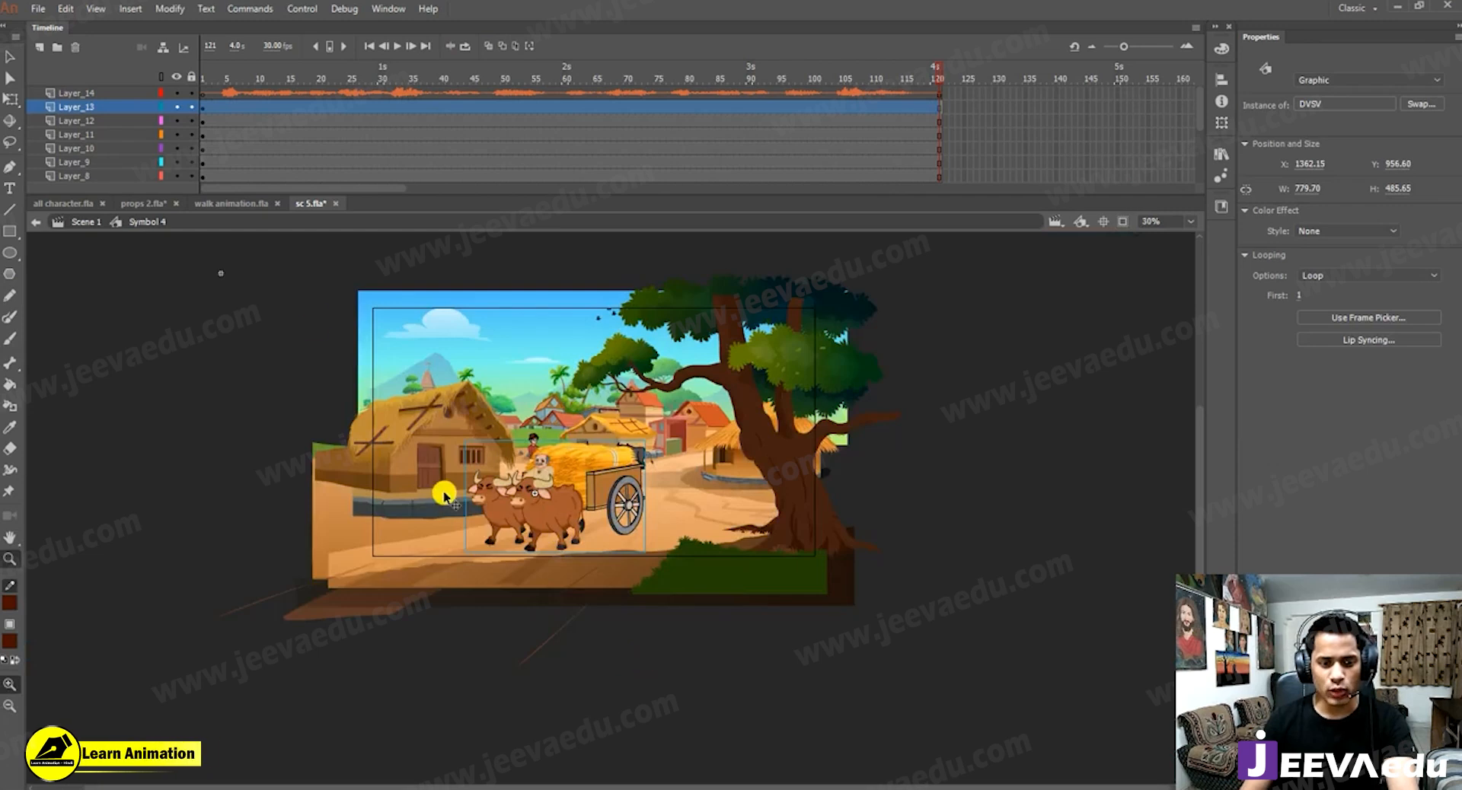
Select all the scene artwork and shift it up by about 110 px.
key(v)
drag(291, 267, 881, 679)
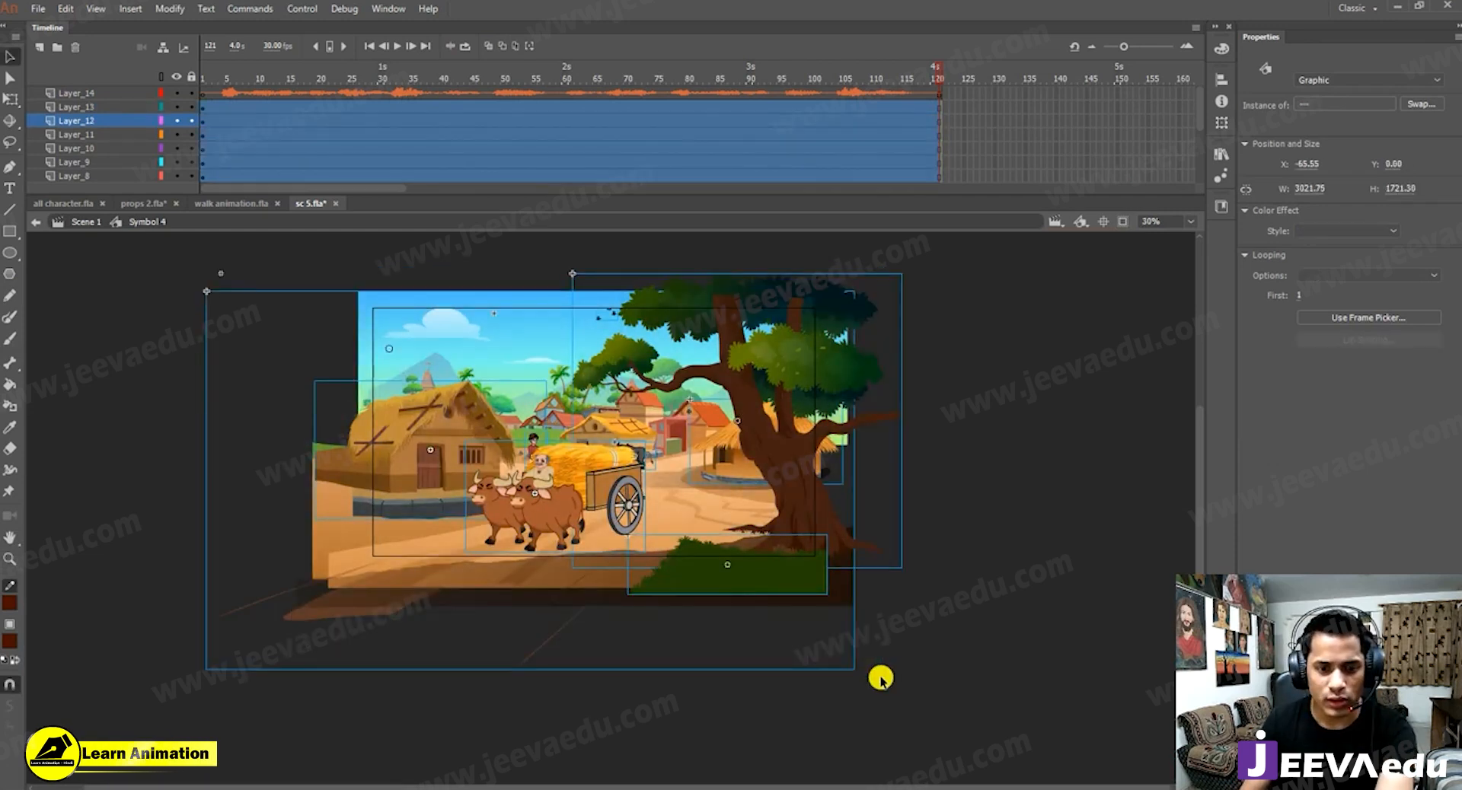
key(shift+Up)
key(shift+Up)
key(shift+Up)
key(shift+Up)
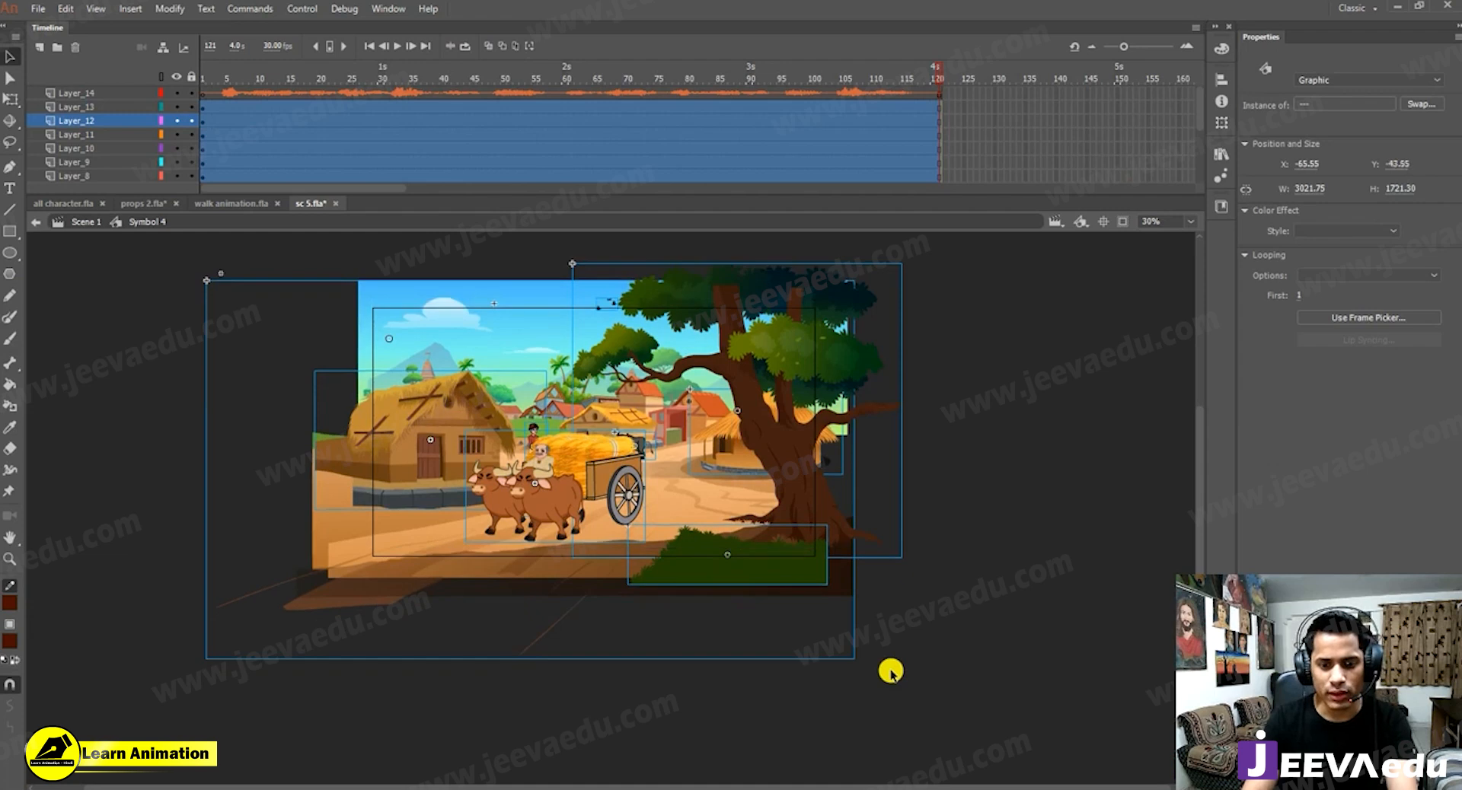
key(shift+Up)
key(shift+Up)
key(shift+Up)
key(shift+Up)
key(shift+Up)
key(shift+Up)
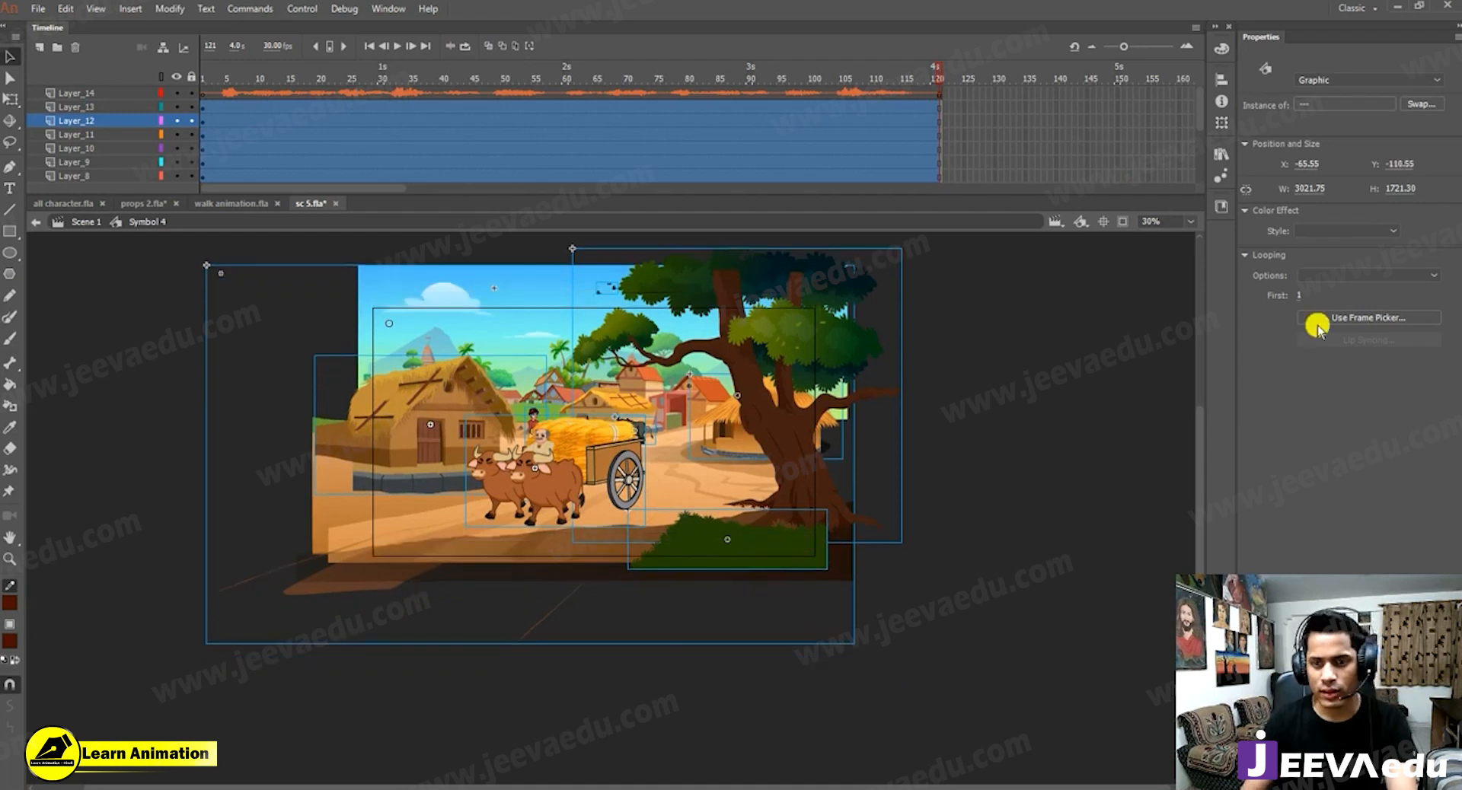
Clip the content outside the stage again to check the new framing.
click(1122, 222)
key(z)
click(606, 442)
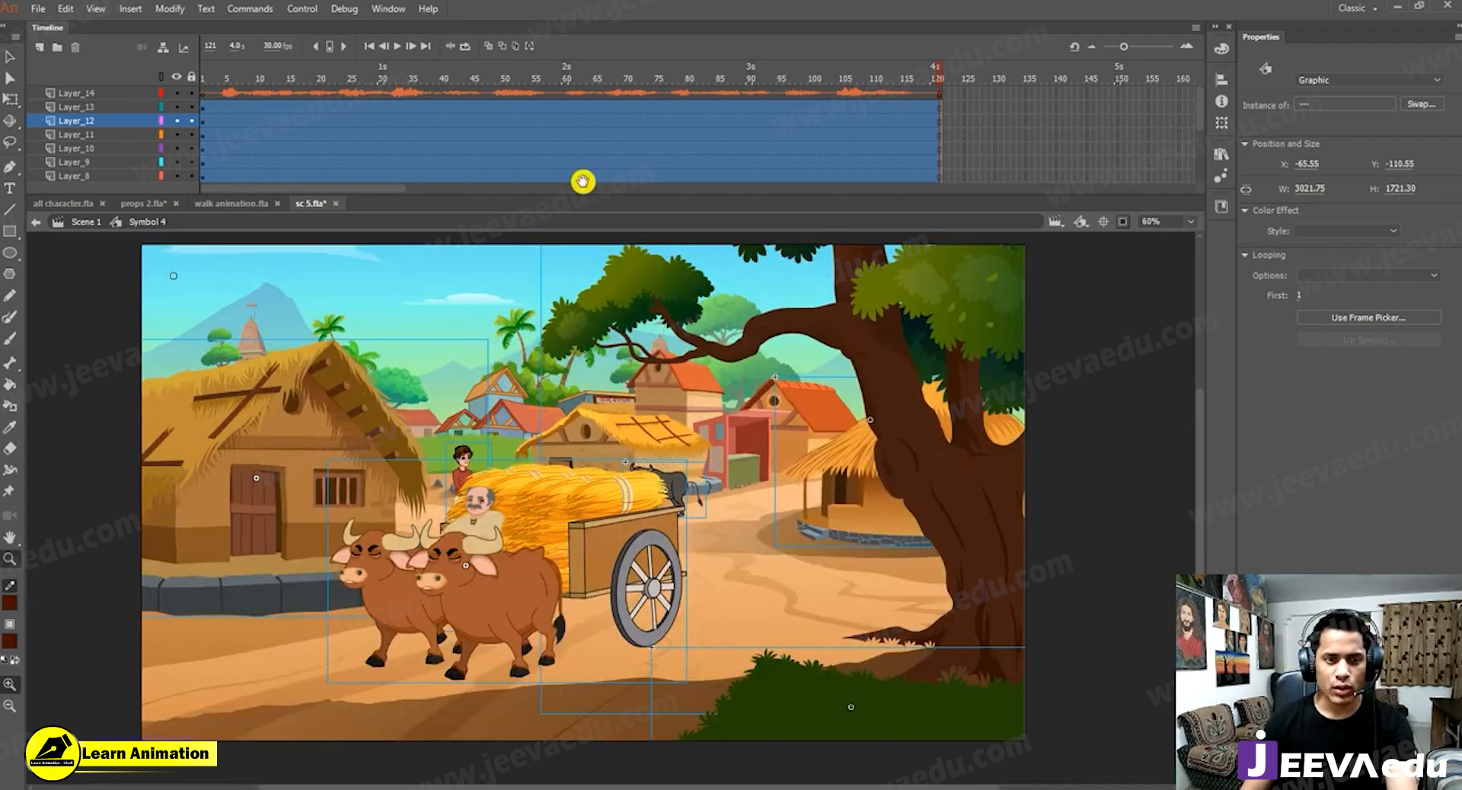
Return to frame 1 and hide the bullock cart's layer.
click(936, 74)
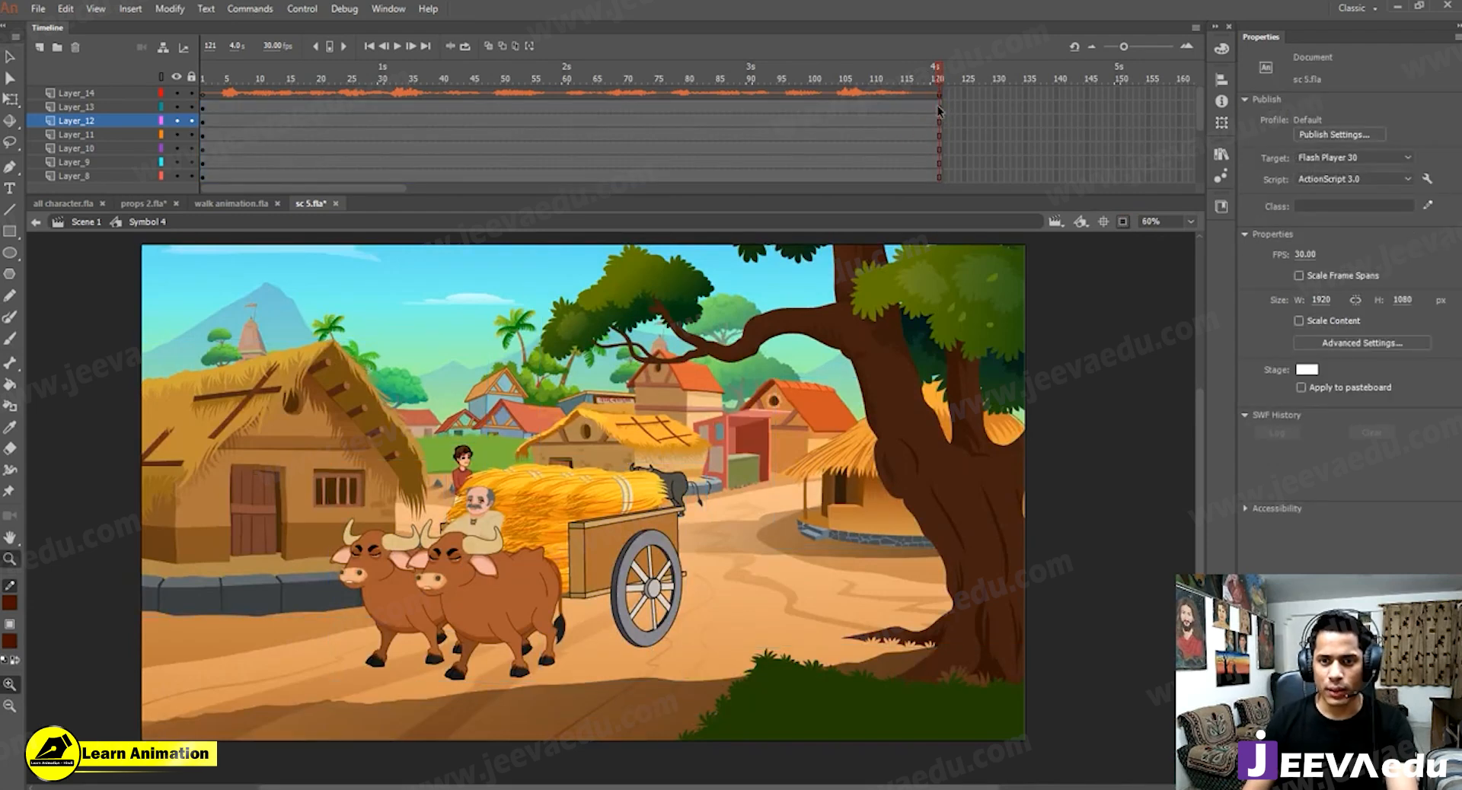
click(939, 181)
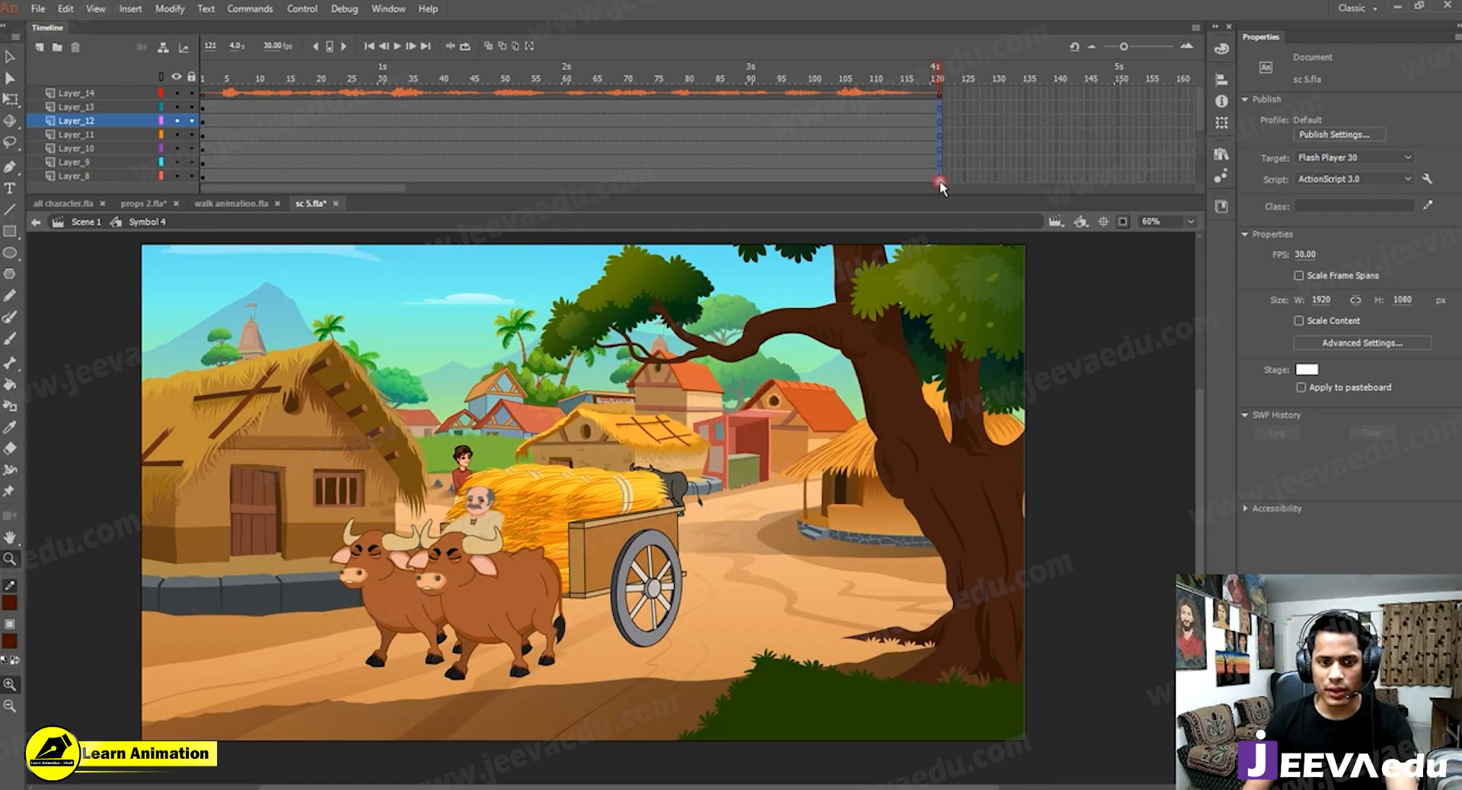
click(207, 92)
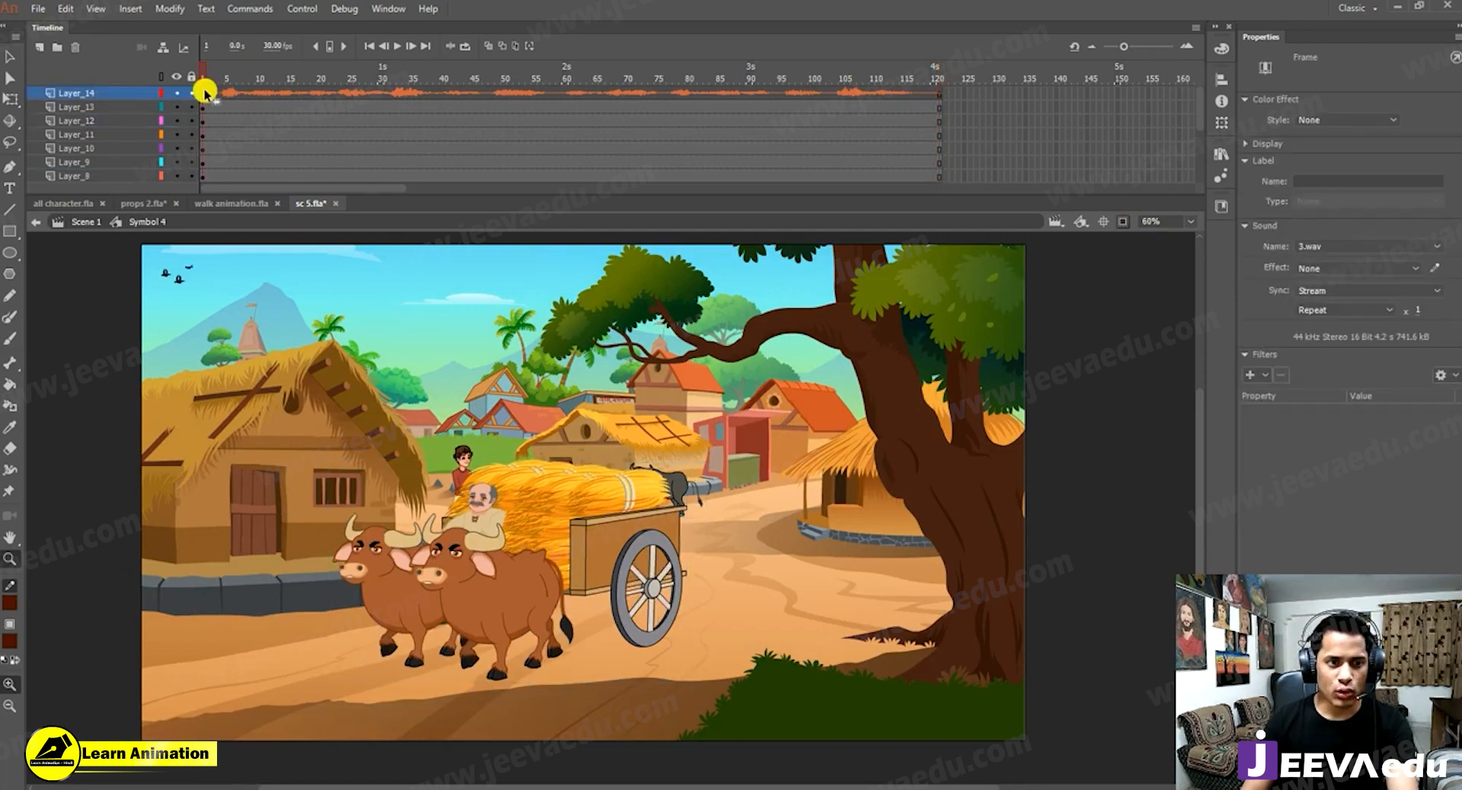
click(494, 565)
click(502, 577)
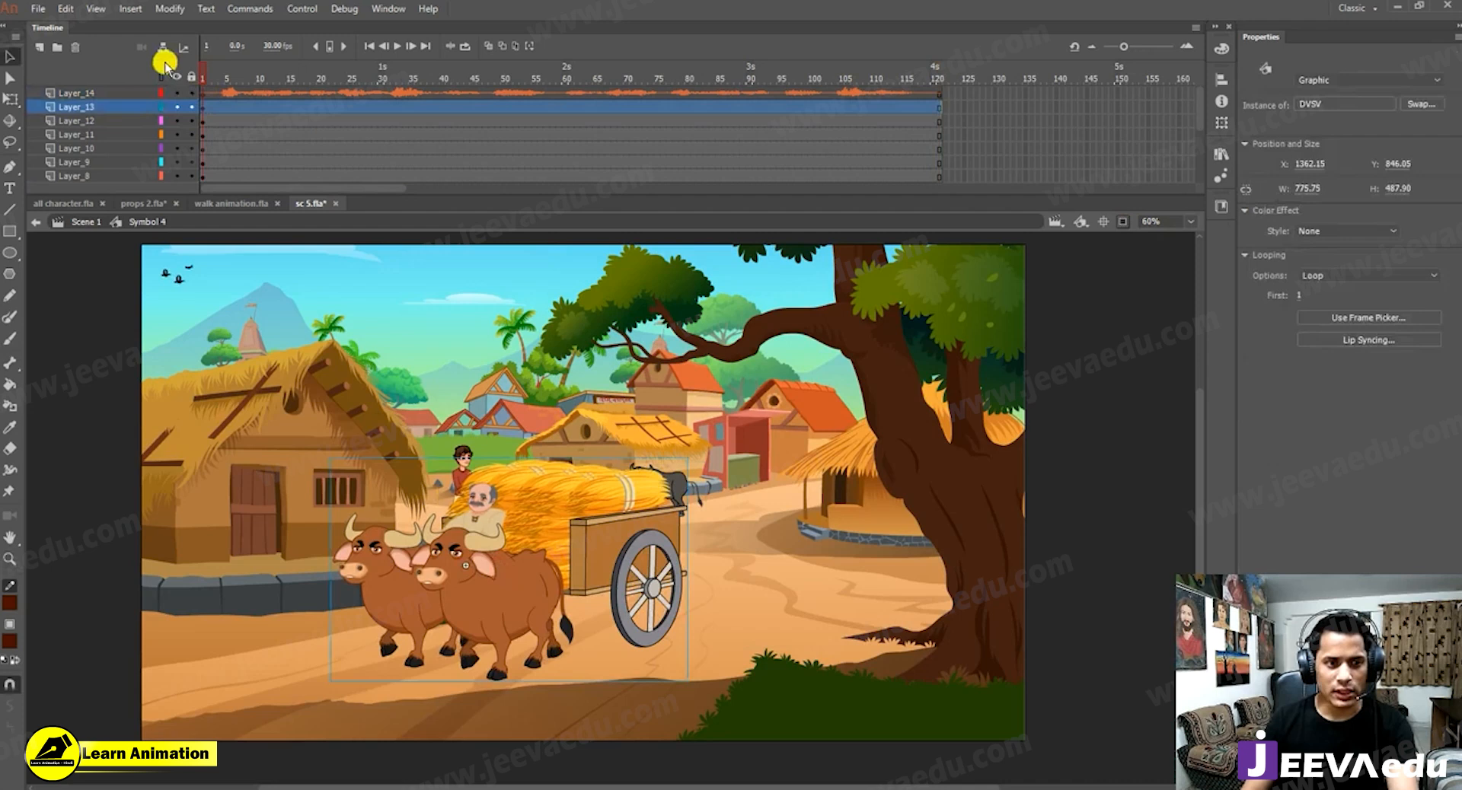
click(177, 108)
Move the goat and its grass beside the hut behind the tree and scale them down to about 175 by 116 px.
click(438, 604)
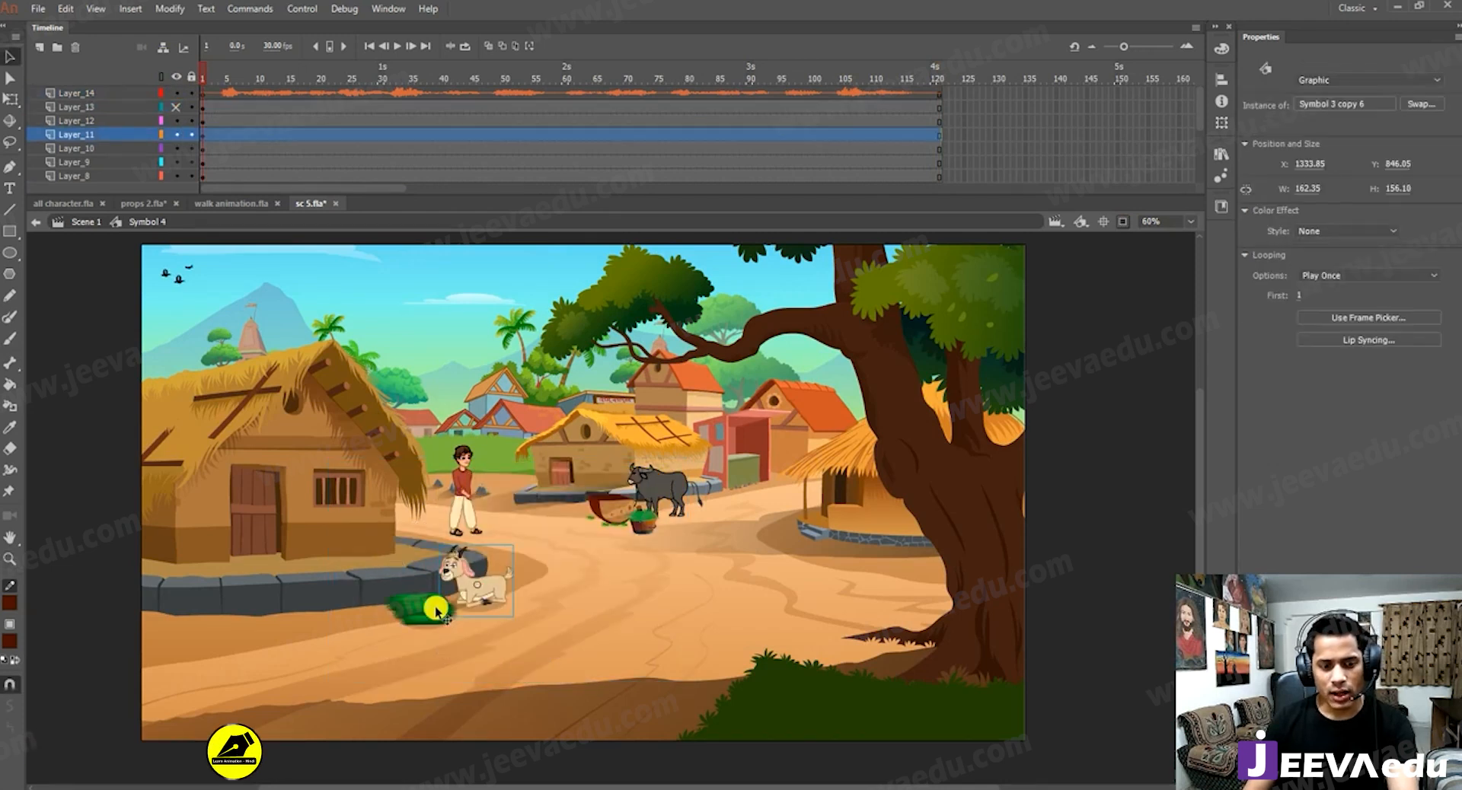
shift+click(497, 597)
drag(497, 598, 897, 561)
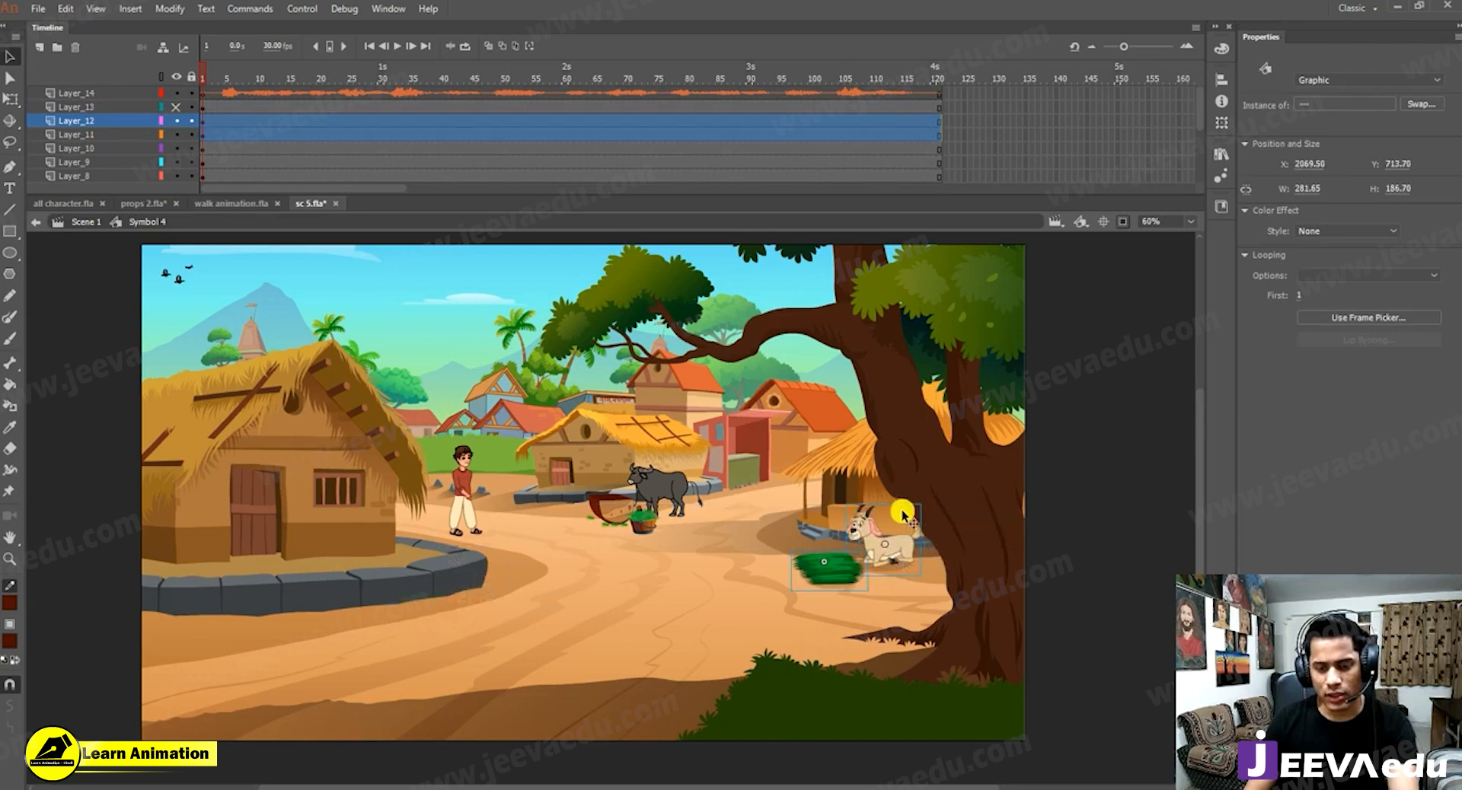
key(q)
drag(922, 504, 898, 513)
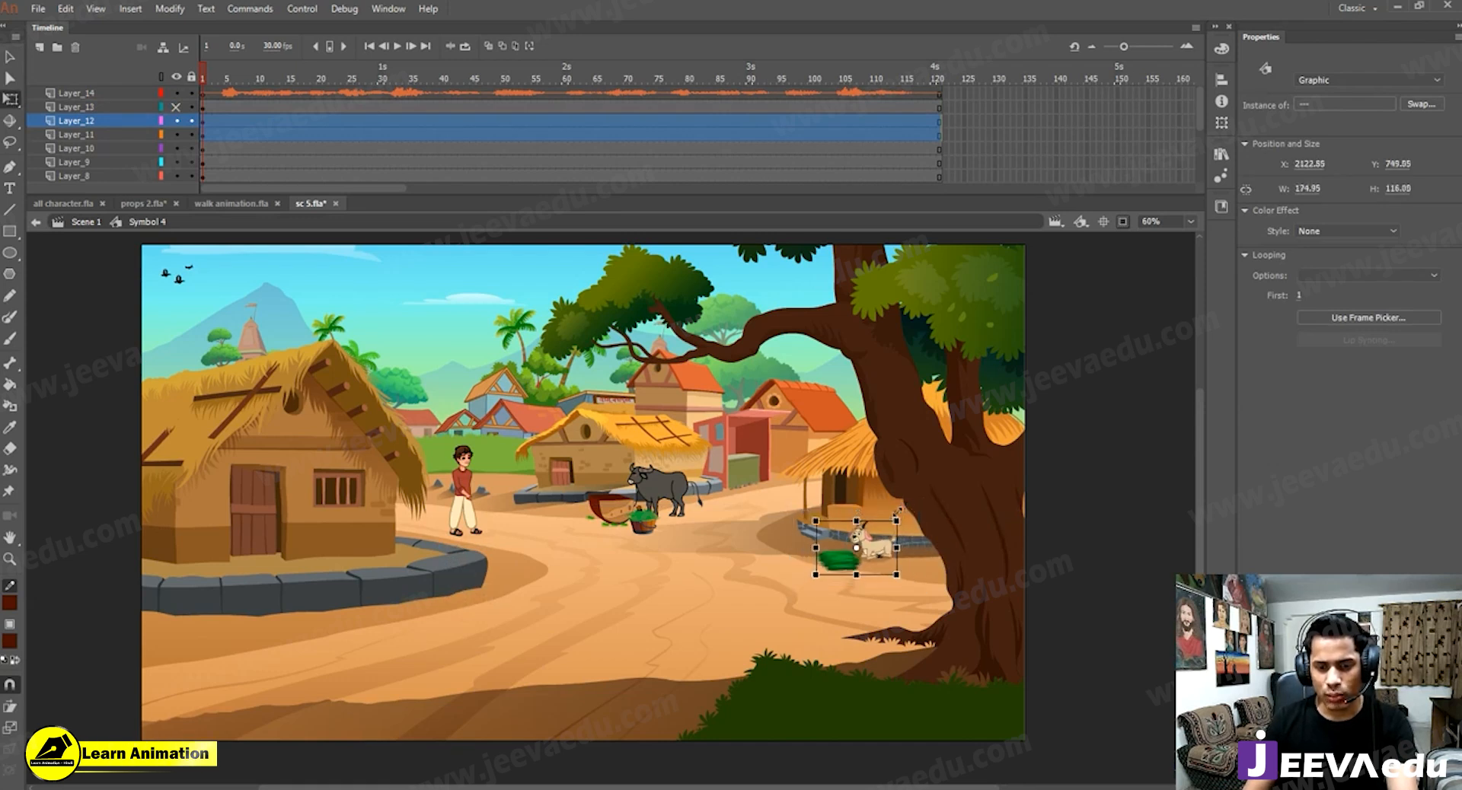
Nudge the goat and its grass slightly left in front of the hut and scale them down a little more.
click(803, 581)
key(v)
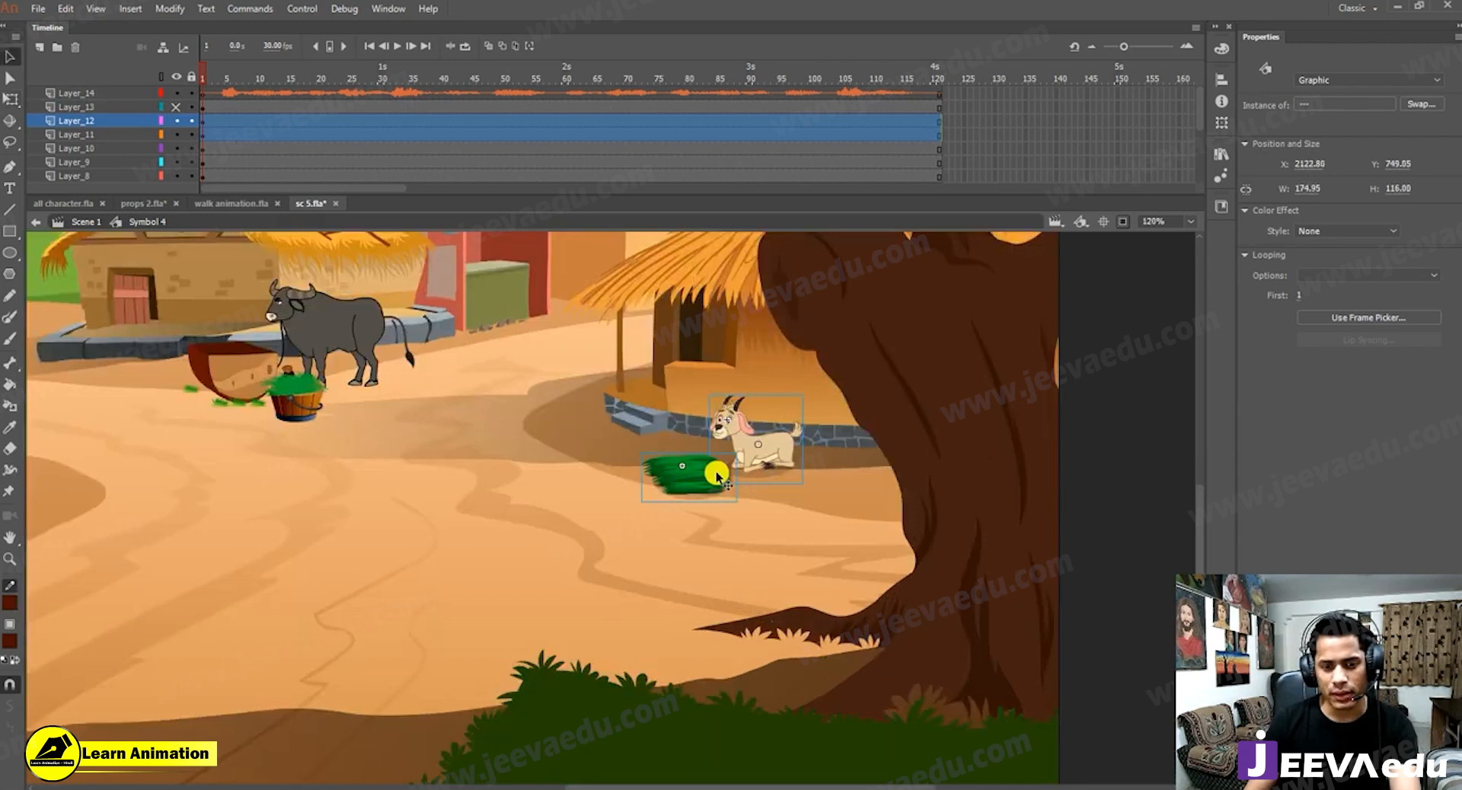
drag(715, 482, 710, 481)
key(z)
alt+click(538, 525)
key(v)
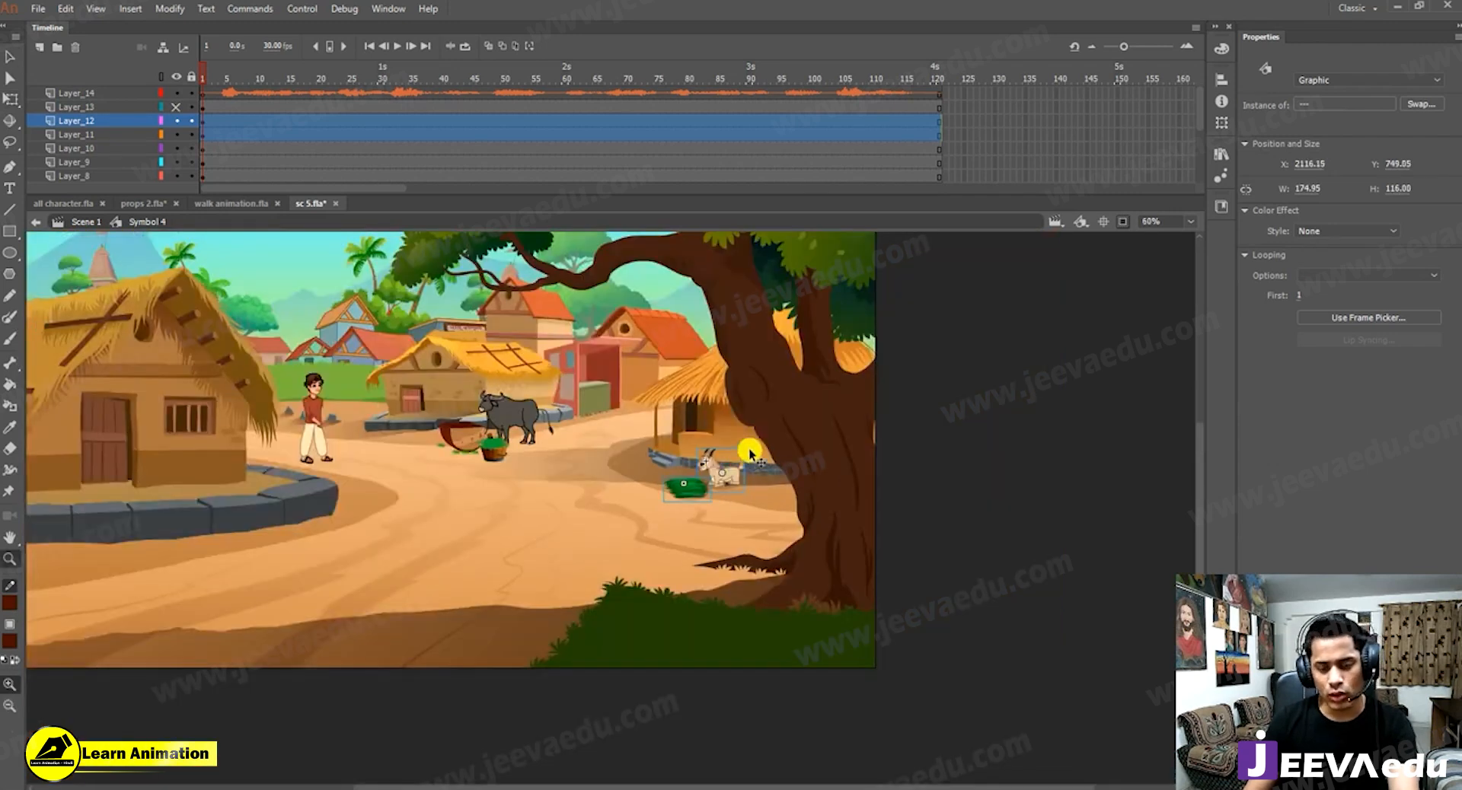
key(q)
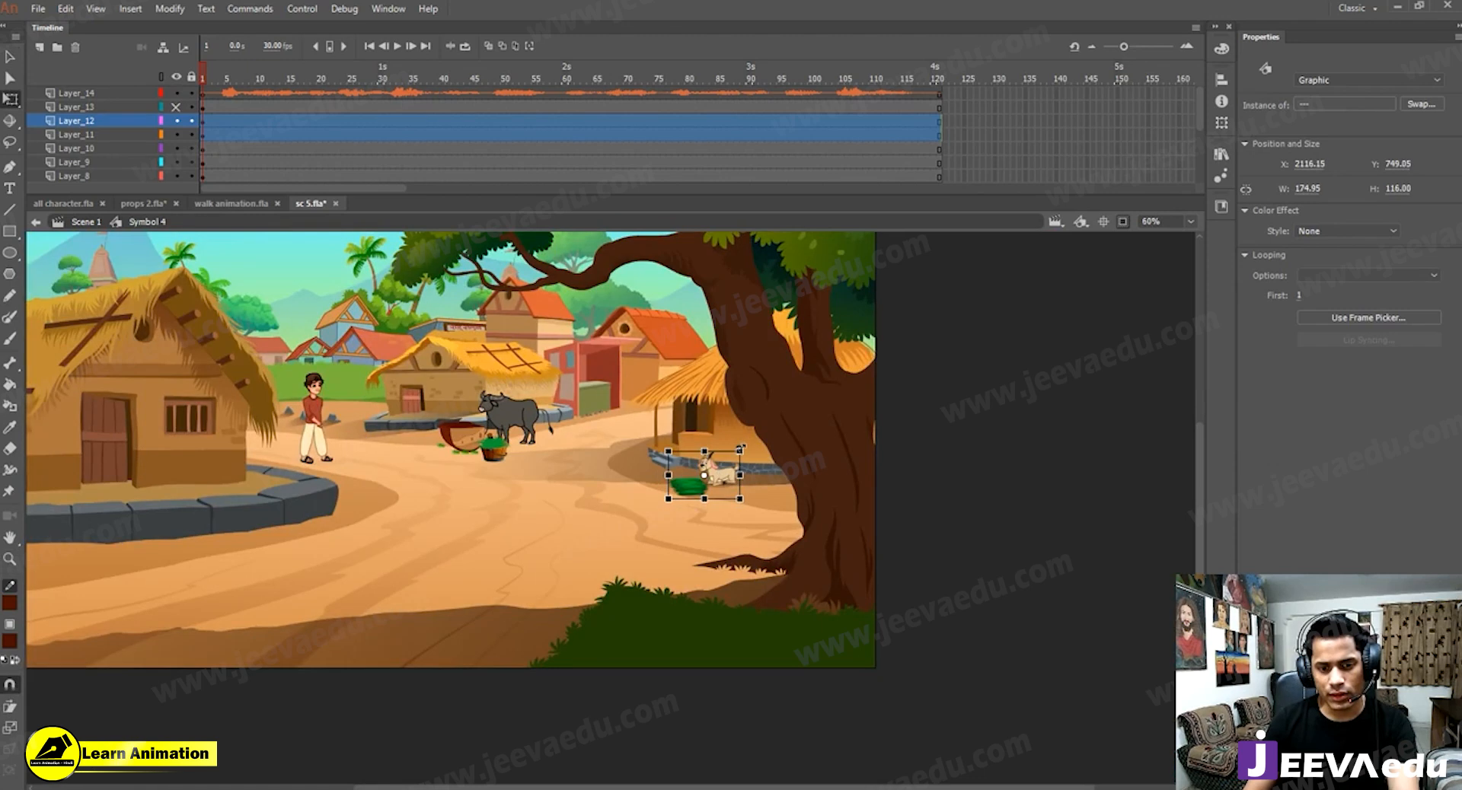
key(Down)
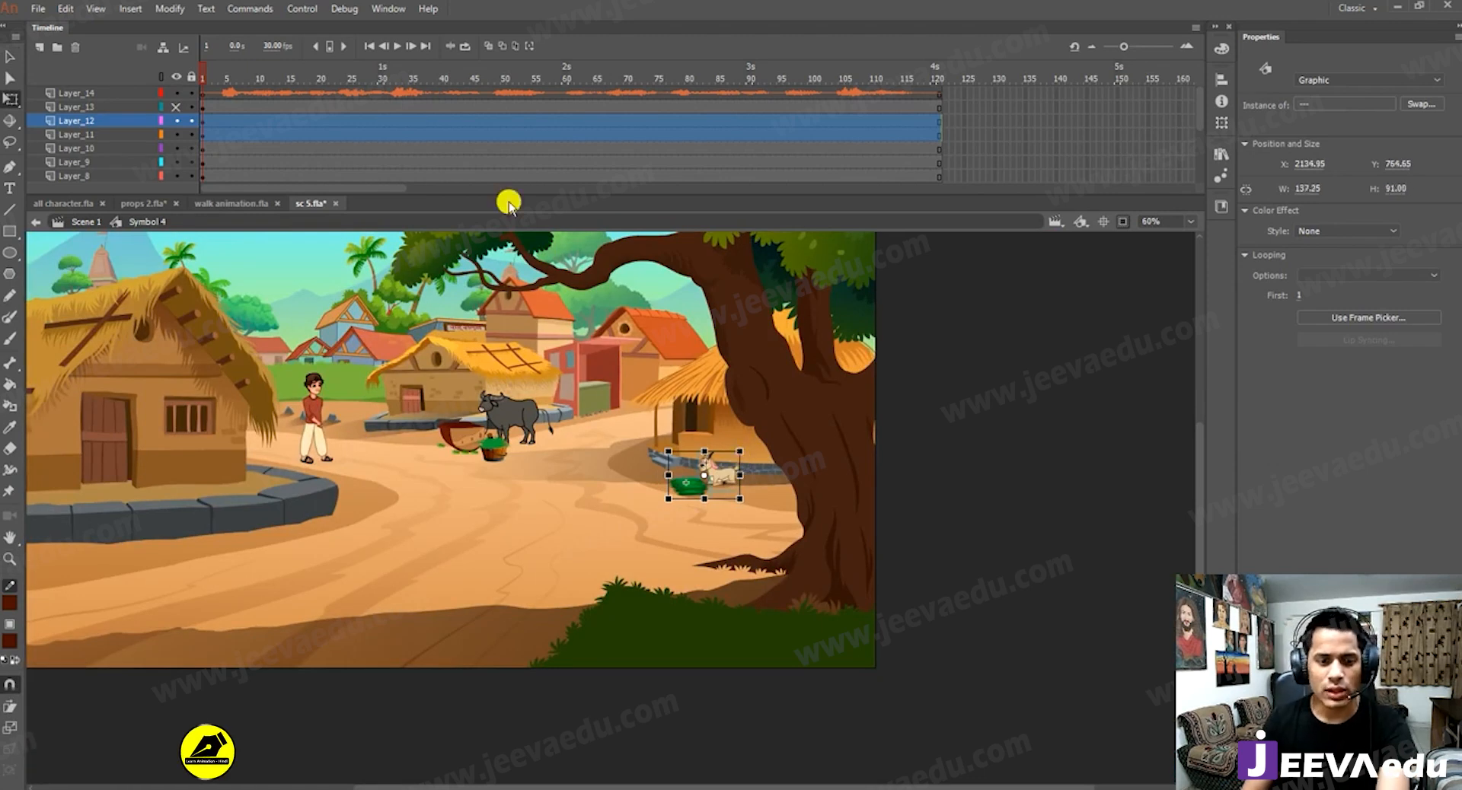
key(ctrl+z)
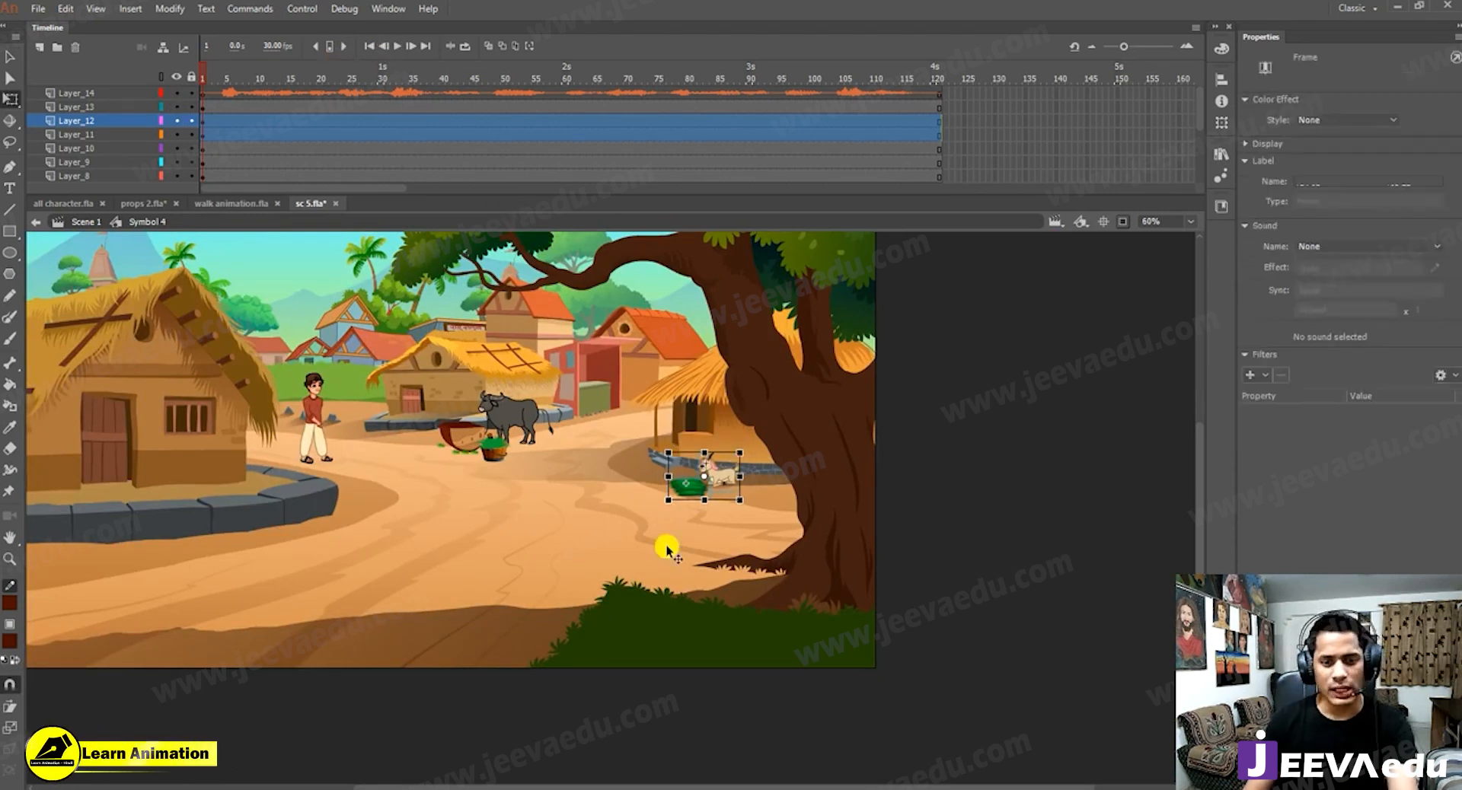
Show the bullock cart's layer again and check the scene at its first and last frames.
click(204, 70)
drag(605, 562, 755, 631)
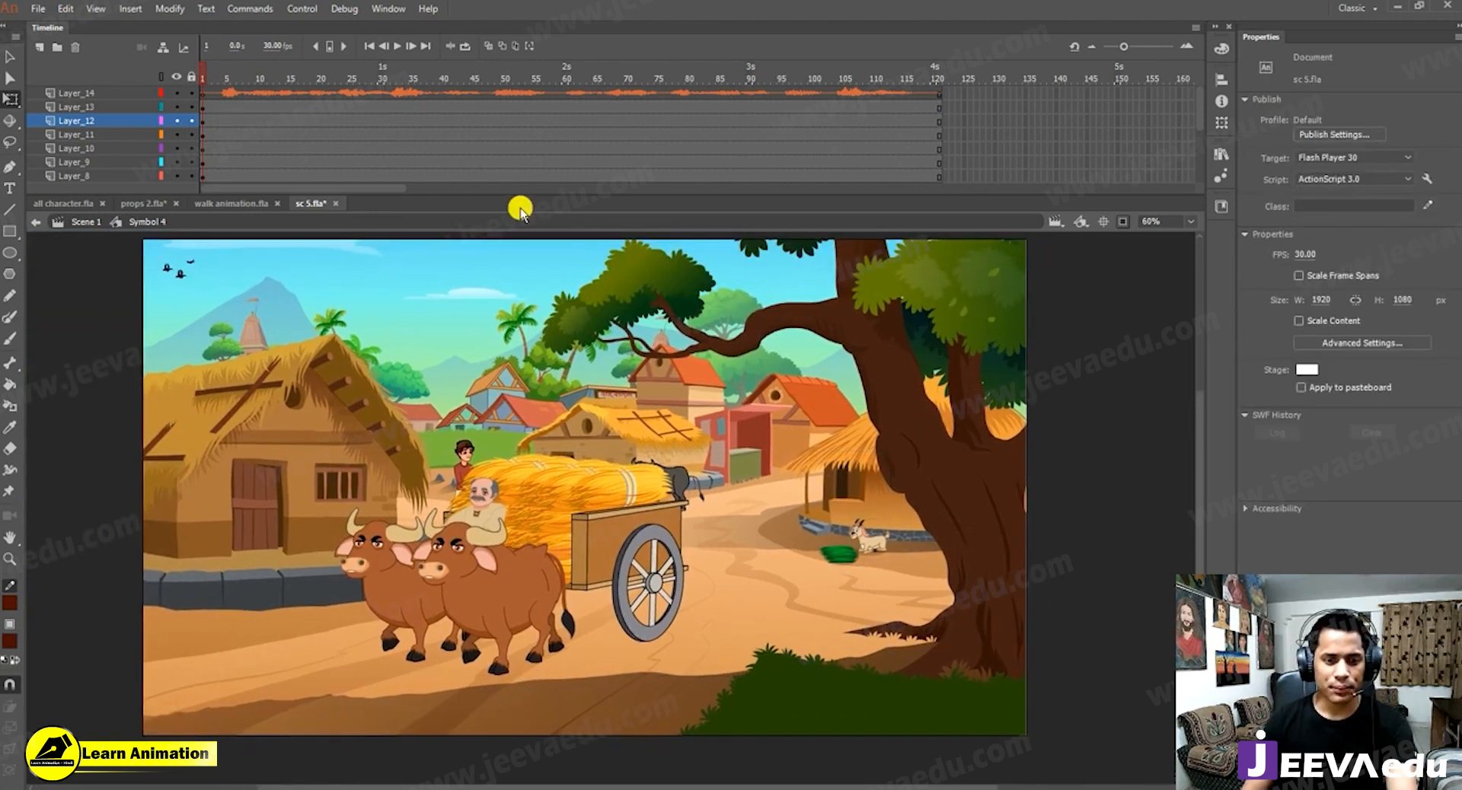
key(v)
click(594, 514)
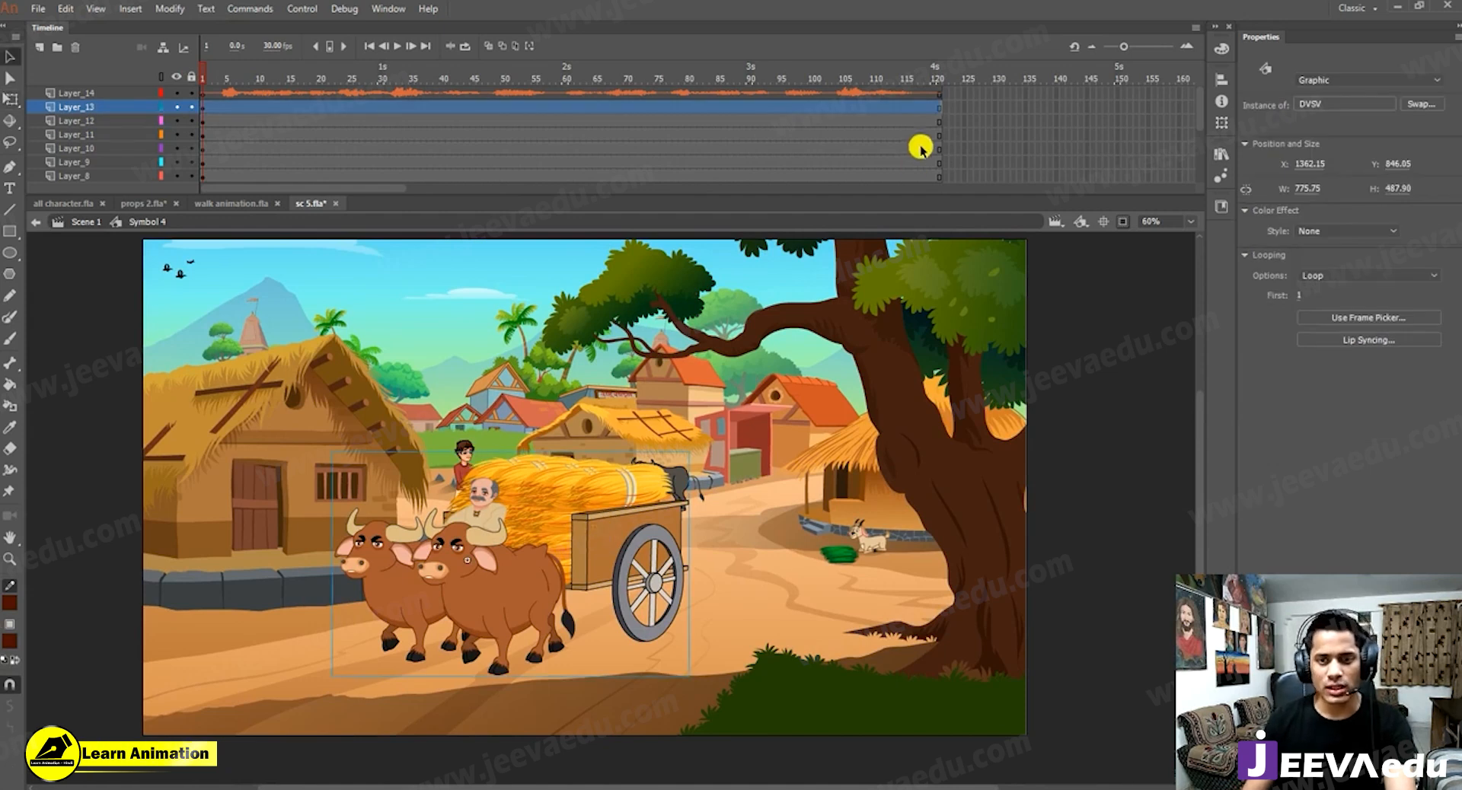
click(940, 123)
click(937, 76)
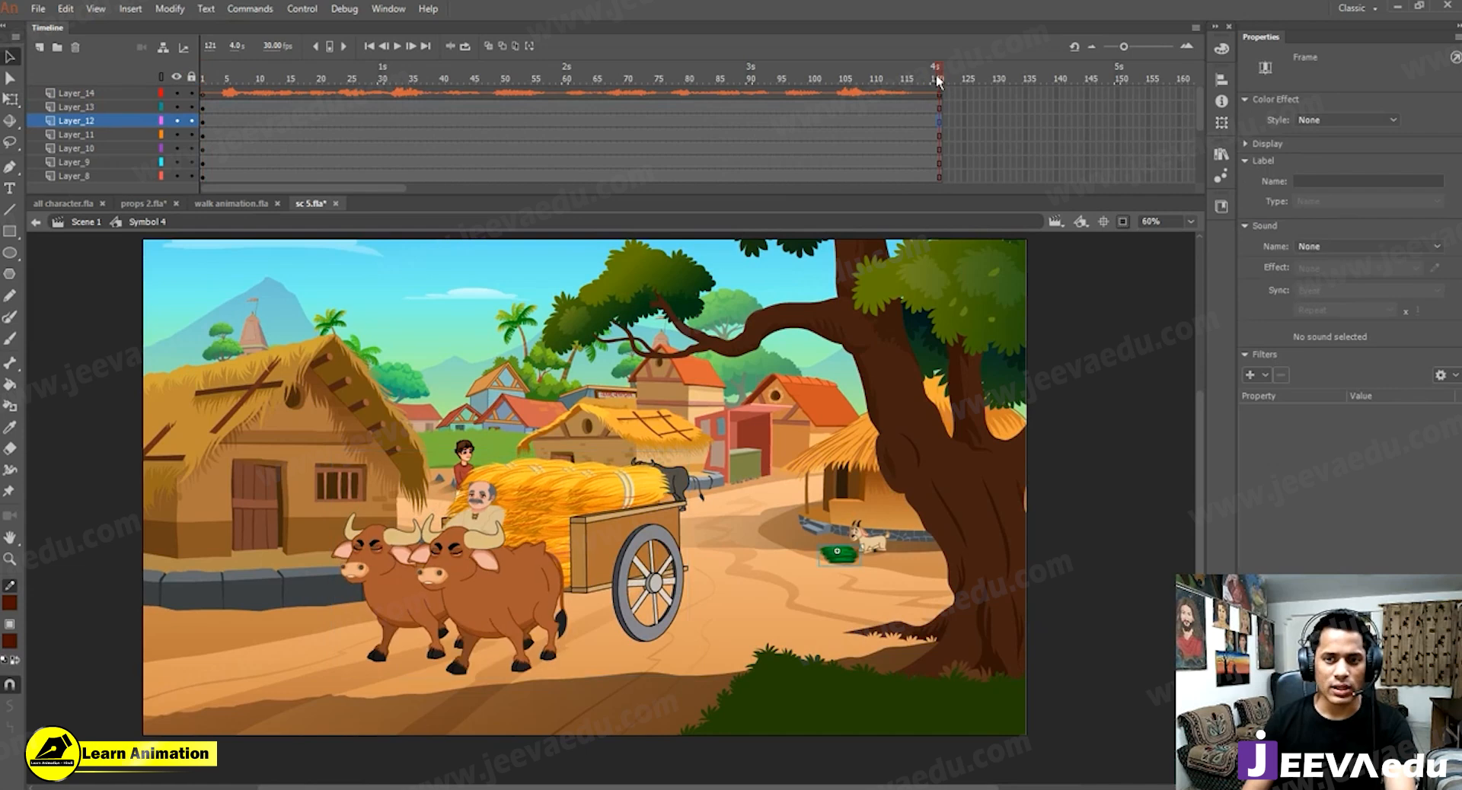
drag(157, 135, 111, 133)
click(614, 443)
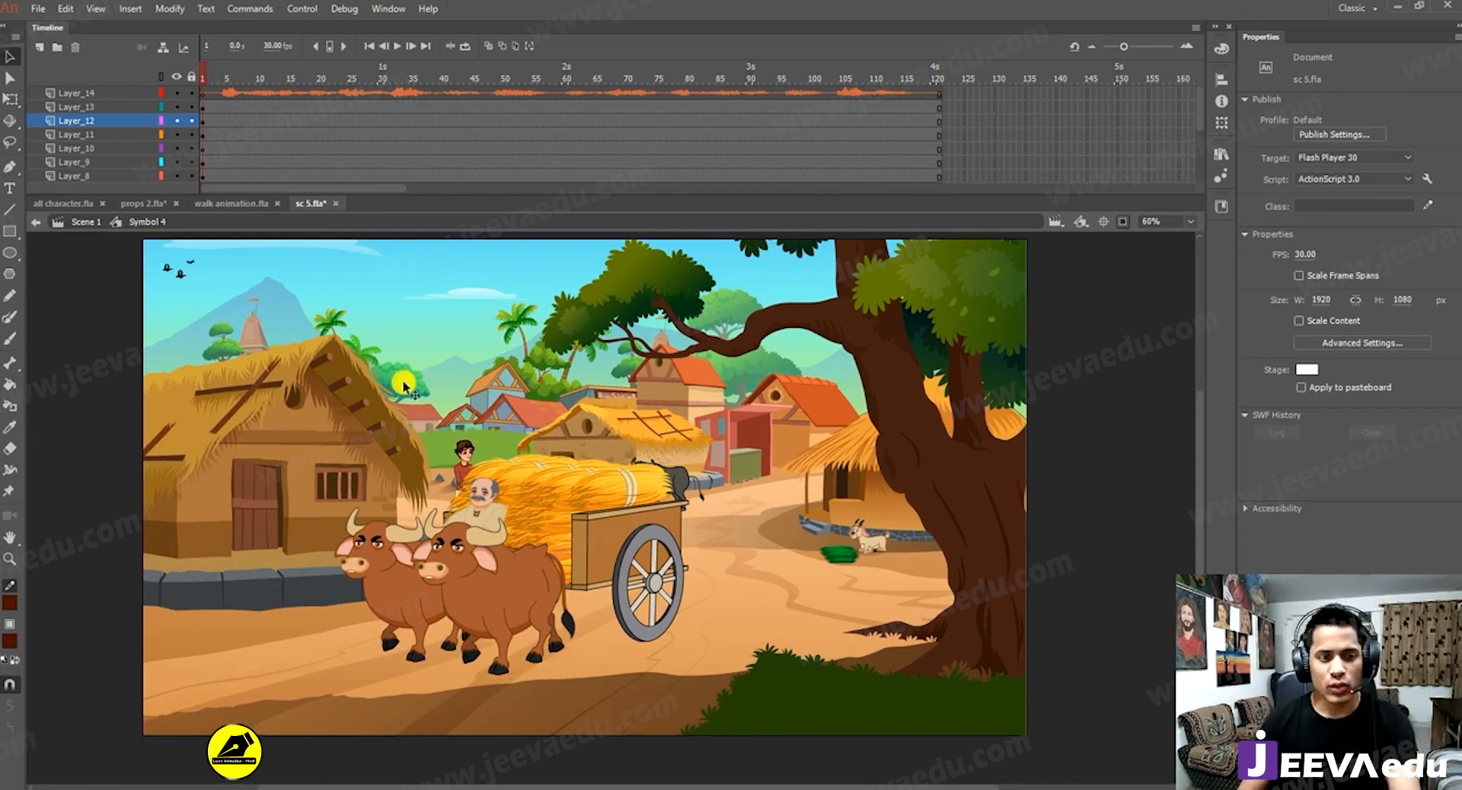
click(503, 558)
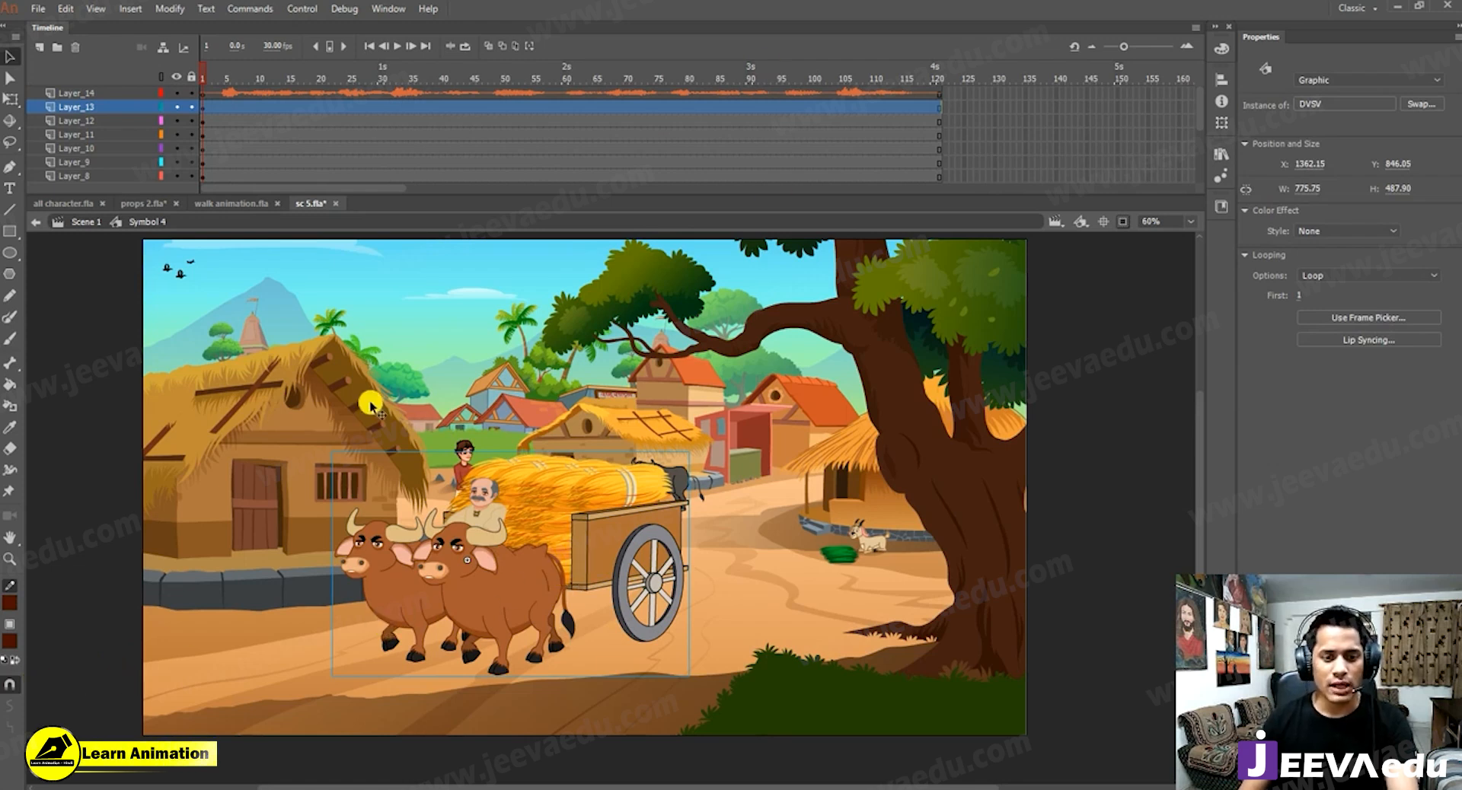
click(461, 463)
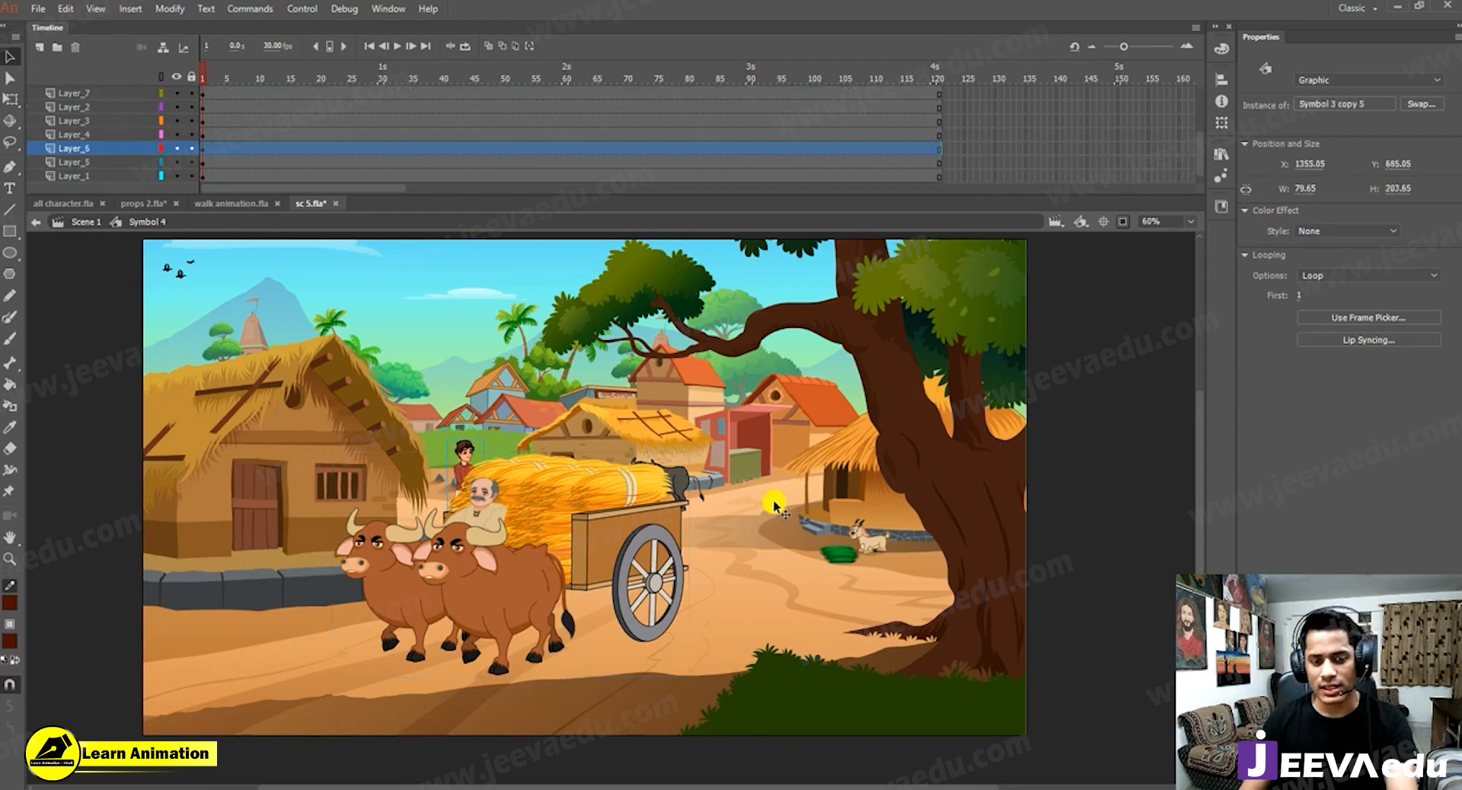
click(564, 549)
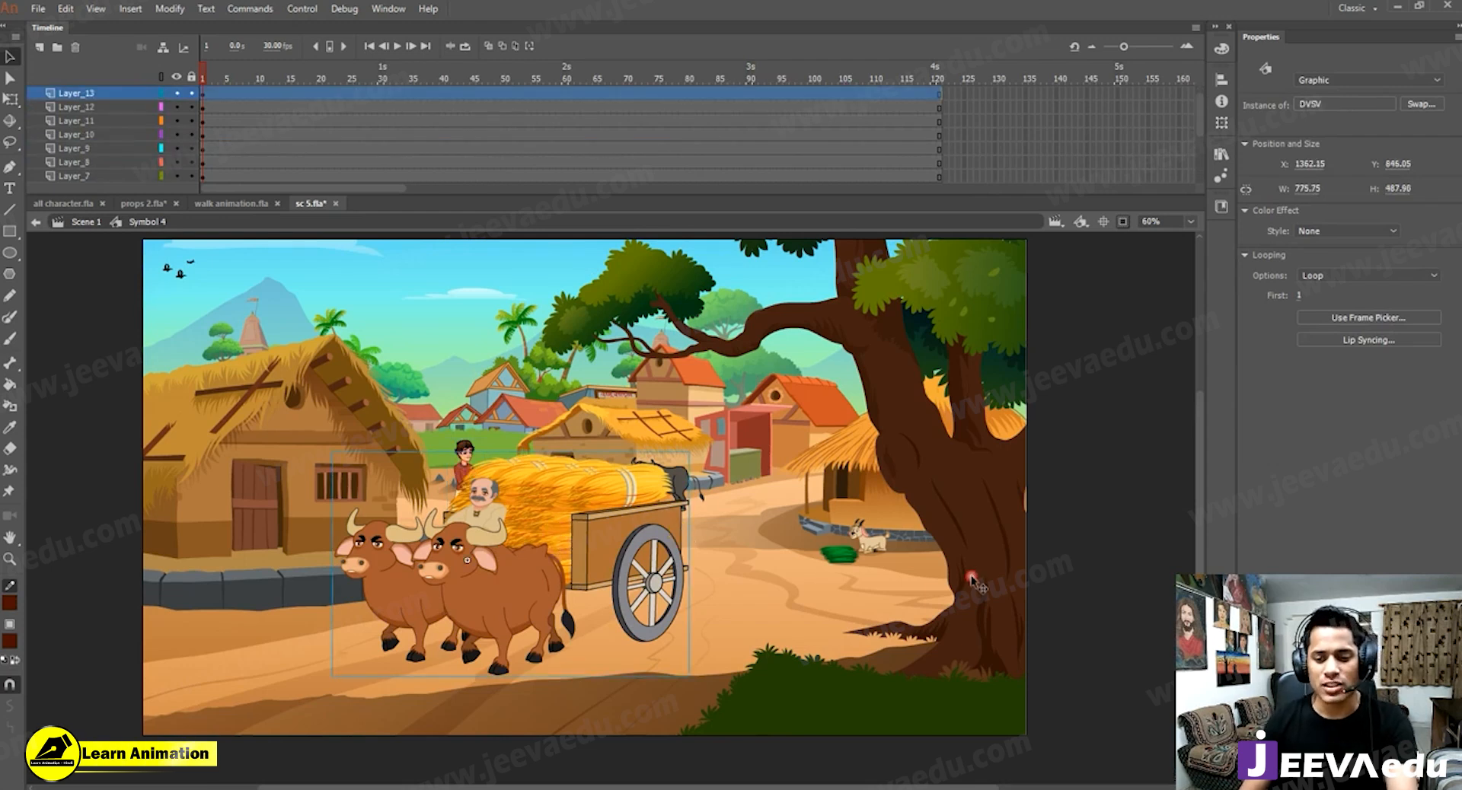
click(879, 685)
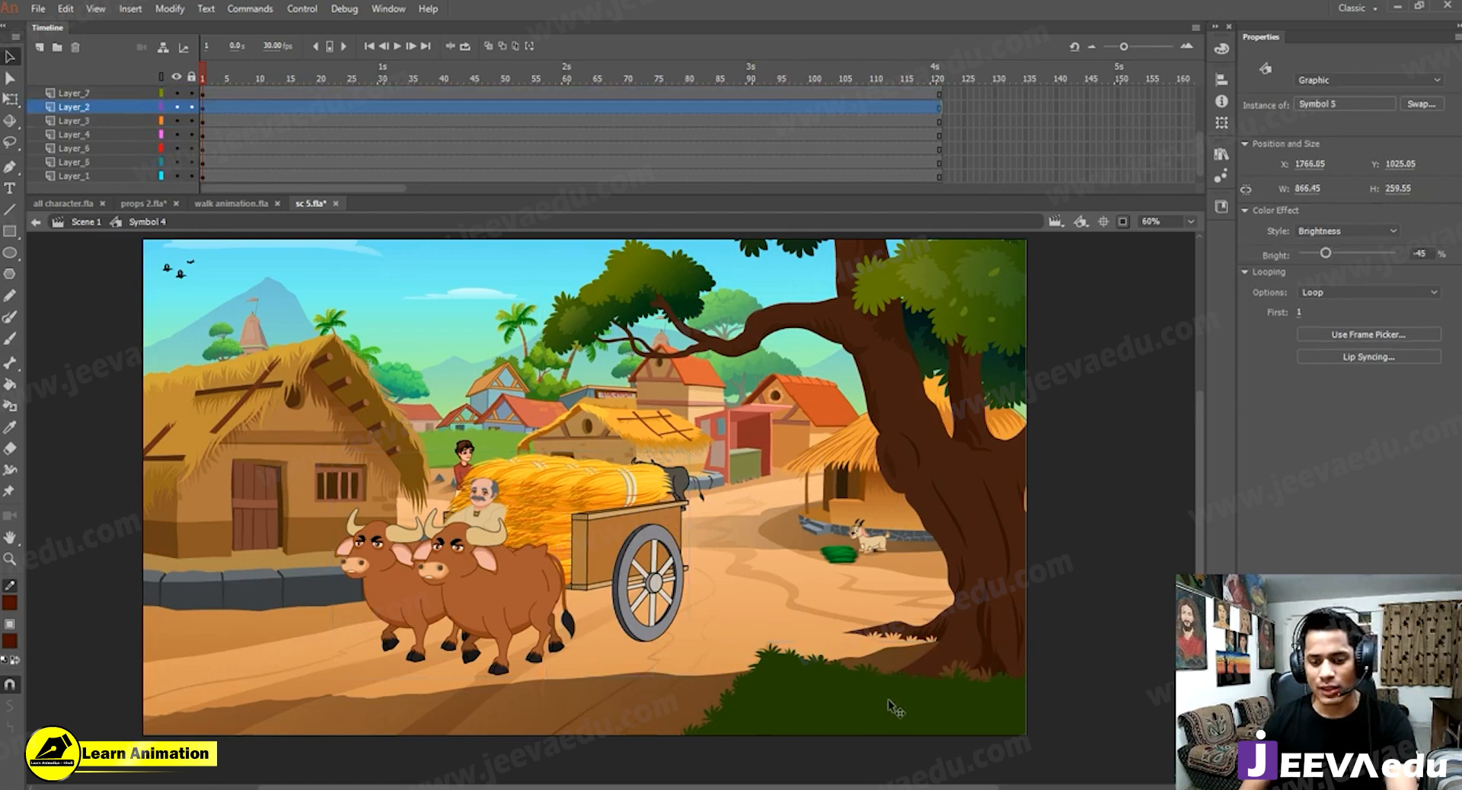
drag(888, 699, 889, 699)
drag(894, 602, 888, 597)
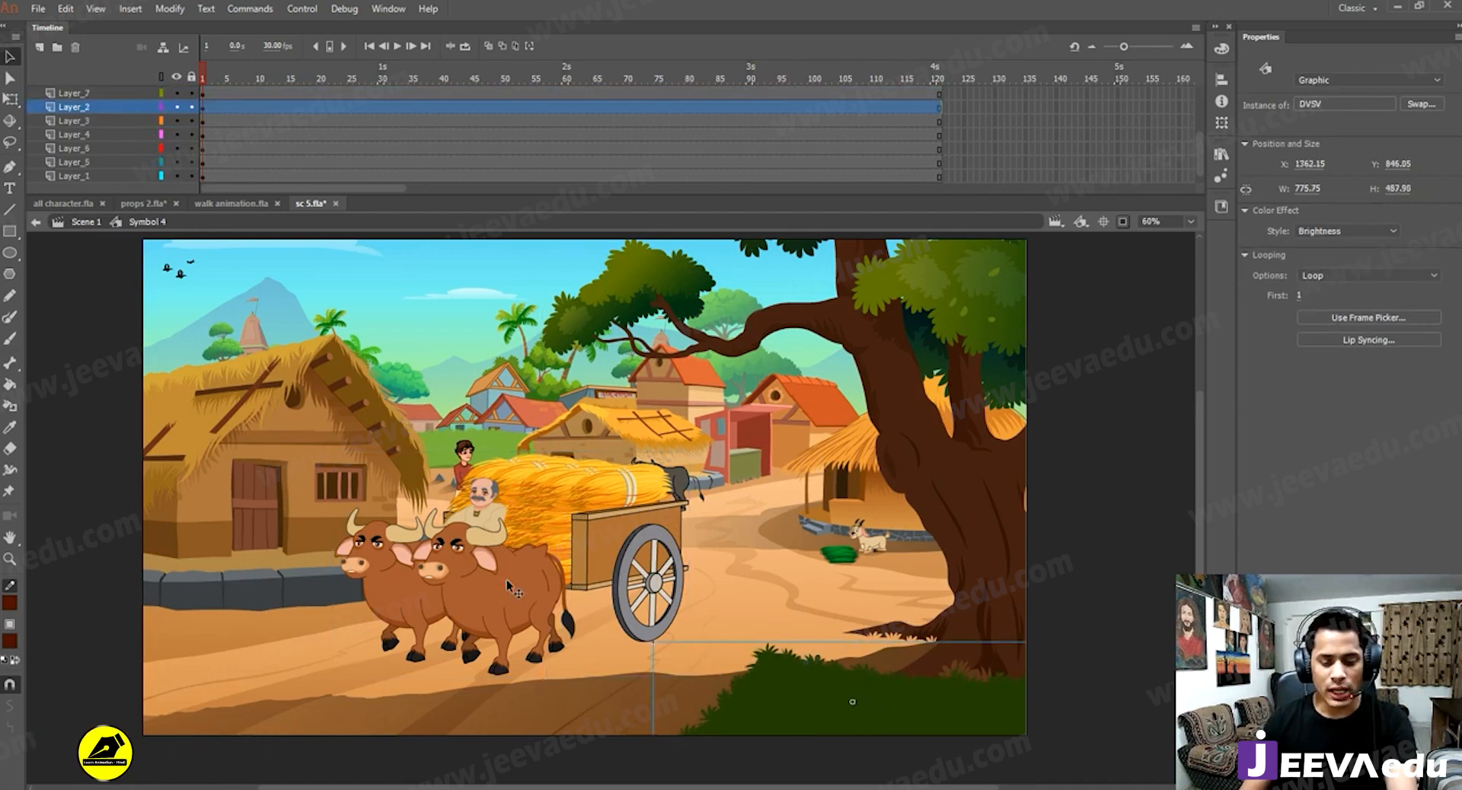
Open the bullock cart symbol to examine its nested animation layers and return to the village scene.
click(531, 585)
double_click(531, 585)
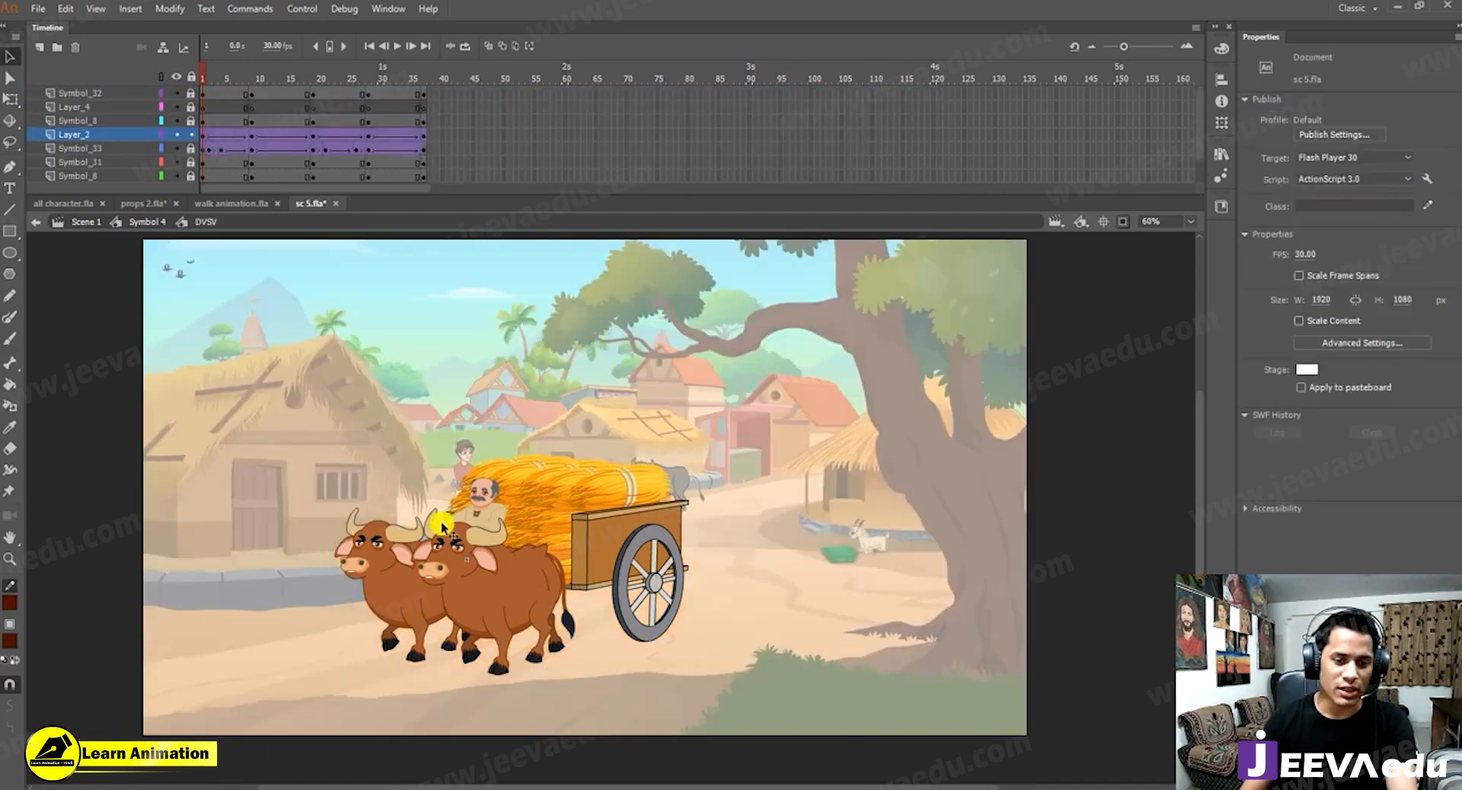
double_click(315, 485)
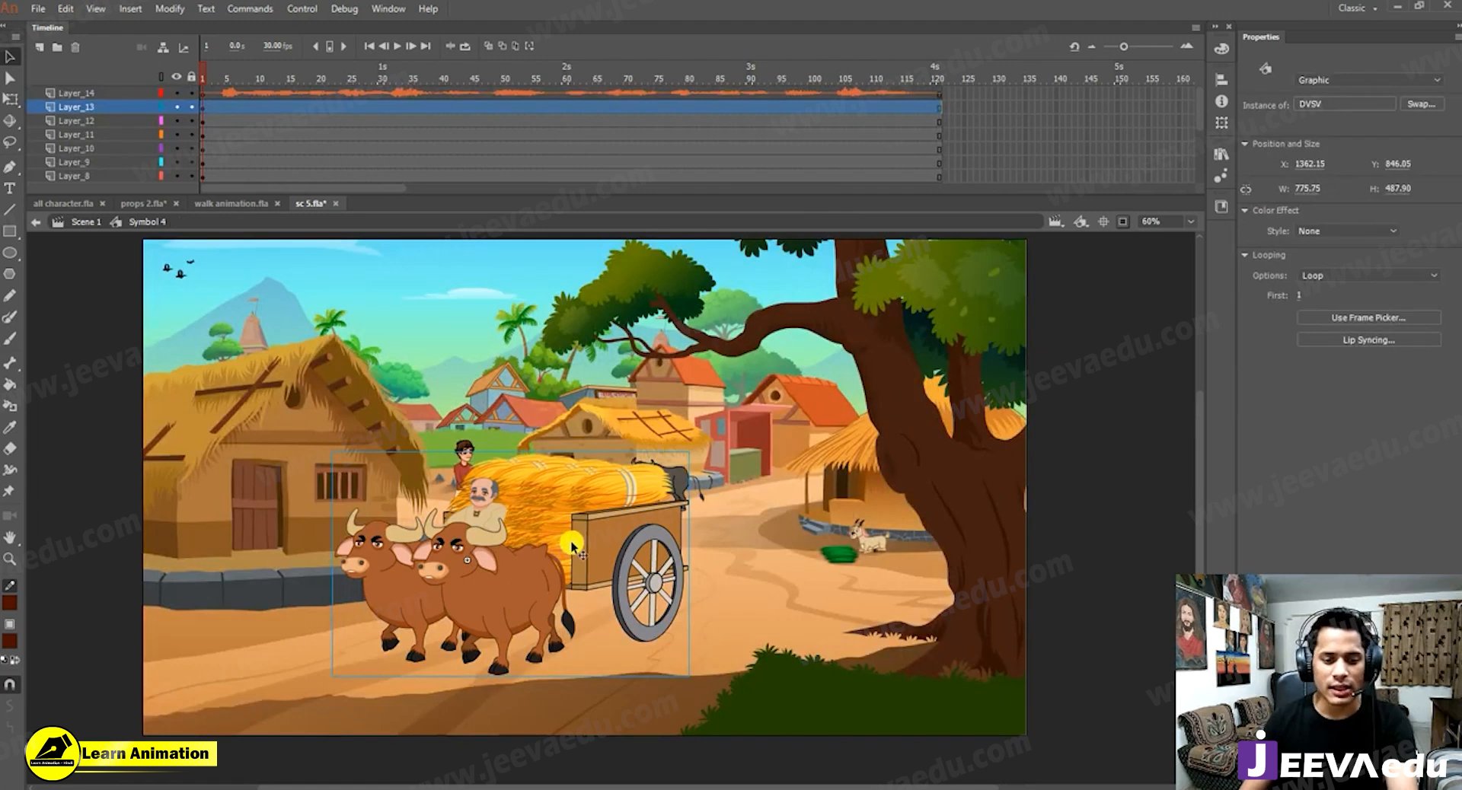
Convert the bullock cart into a new graphic symbol and check the timeline inside it.
key(F8)
click(817, 188)
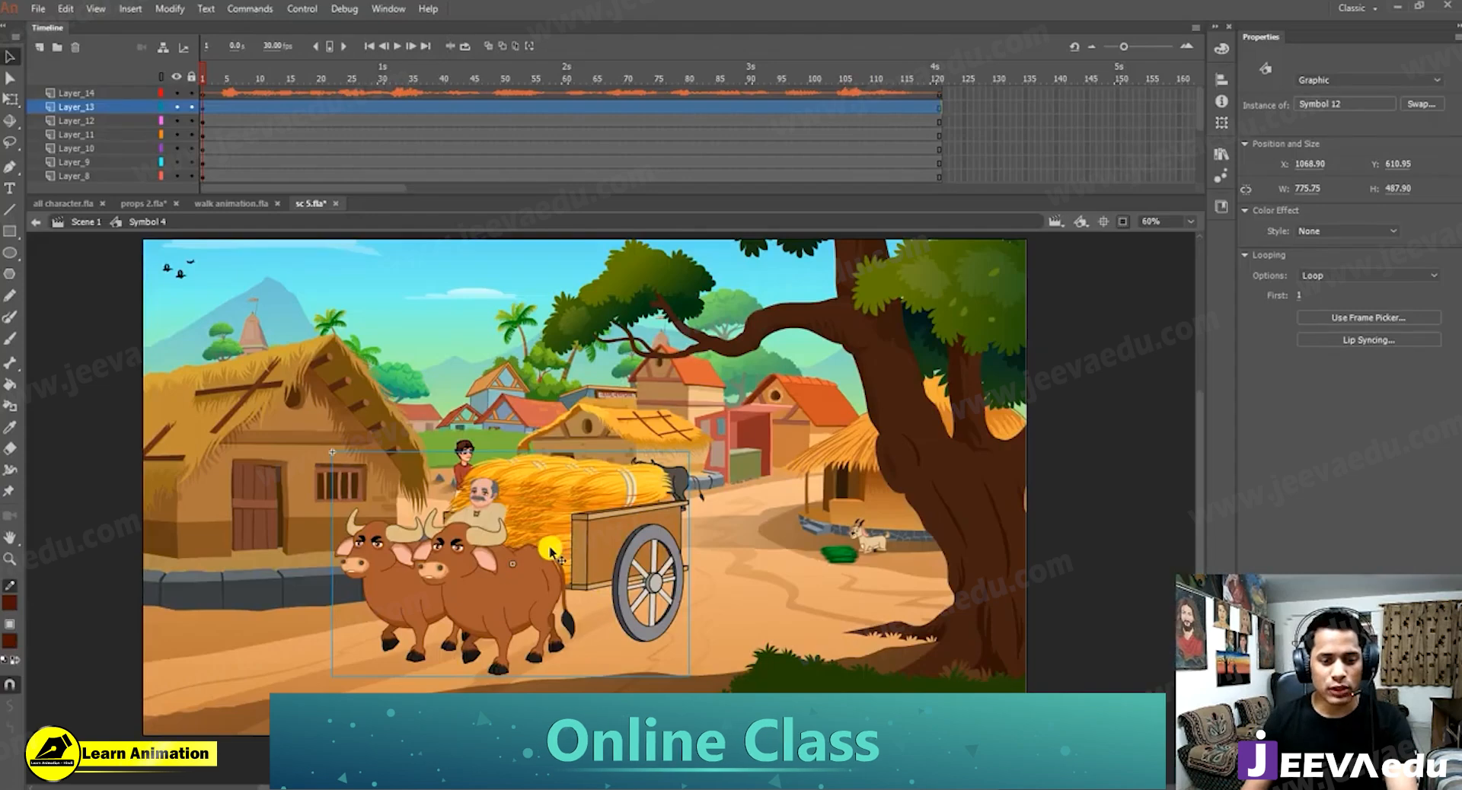
double_click(561, 567)
drag(408, 94, 874, 70)
click(183, 123)
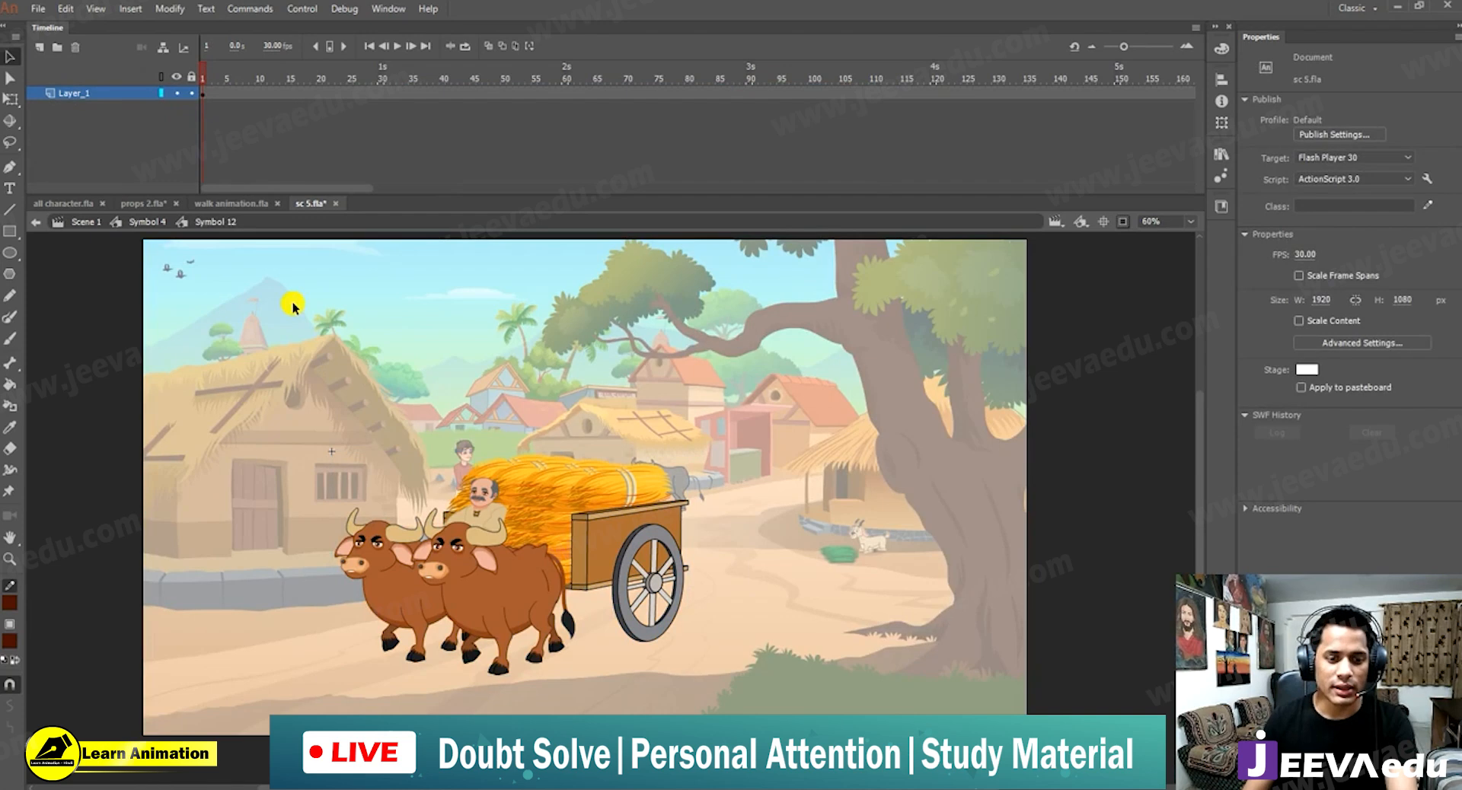
double_click(471, 450)
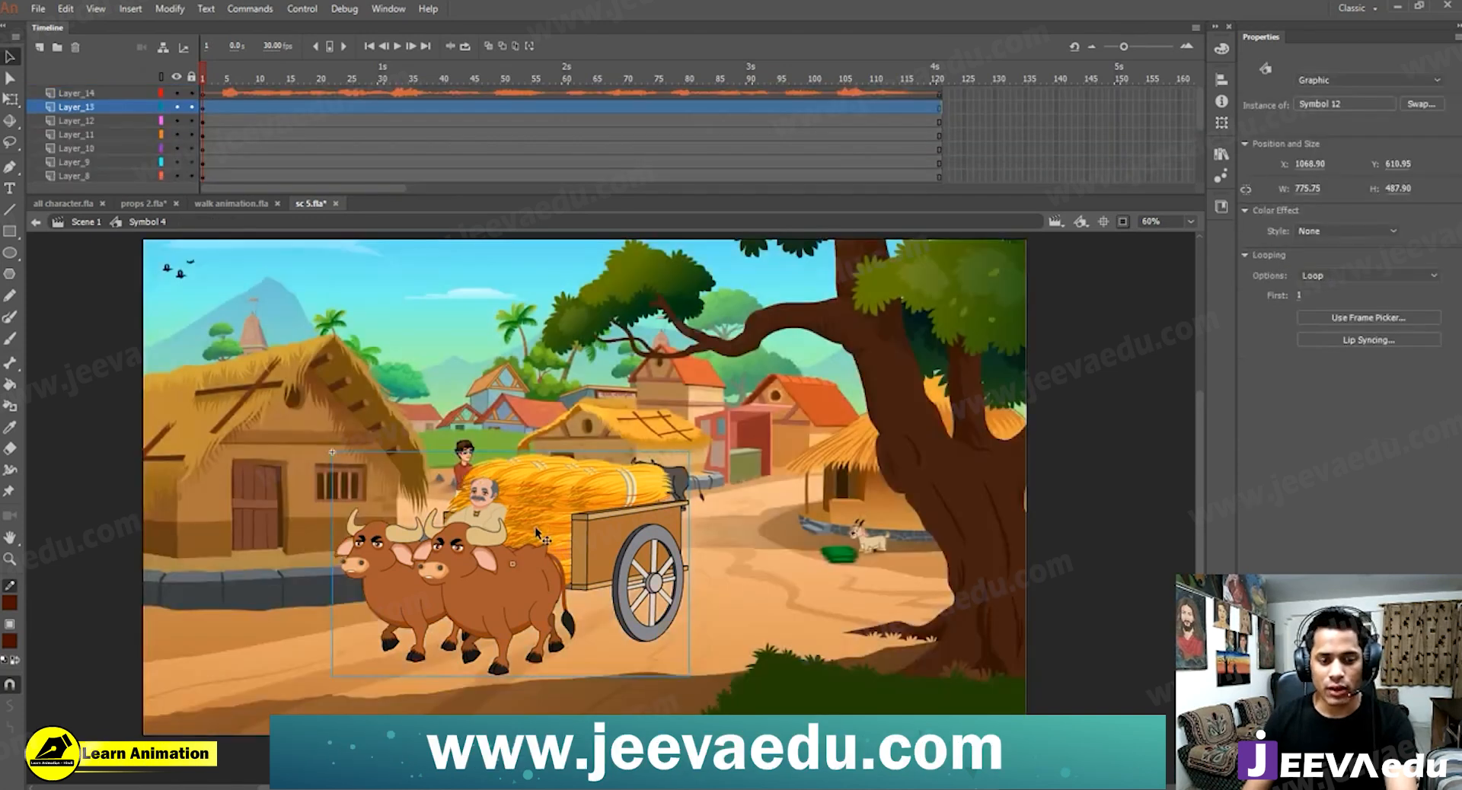
Hide the bullock cart's layer and look inside the symbol of the boy standing beside the hut.
click(176, 108)
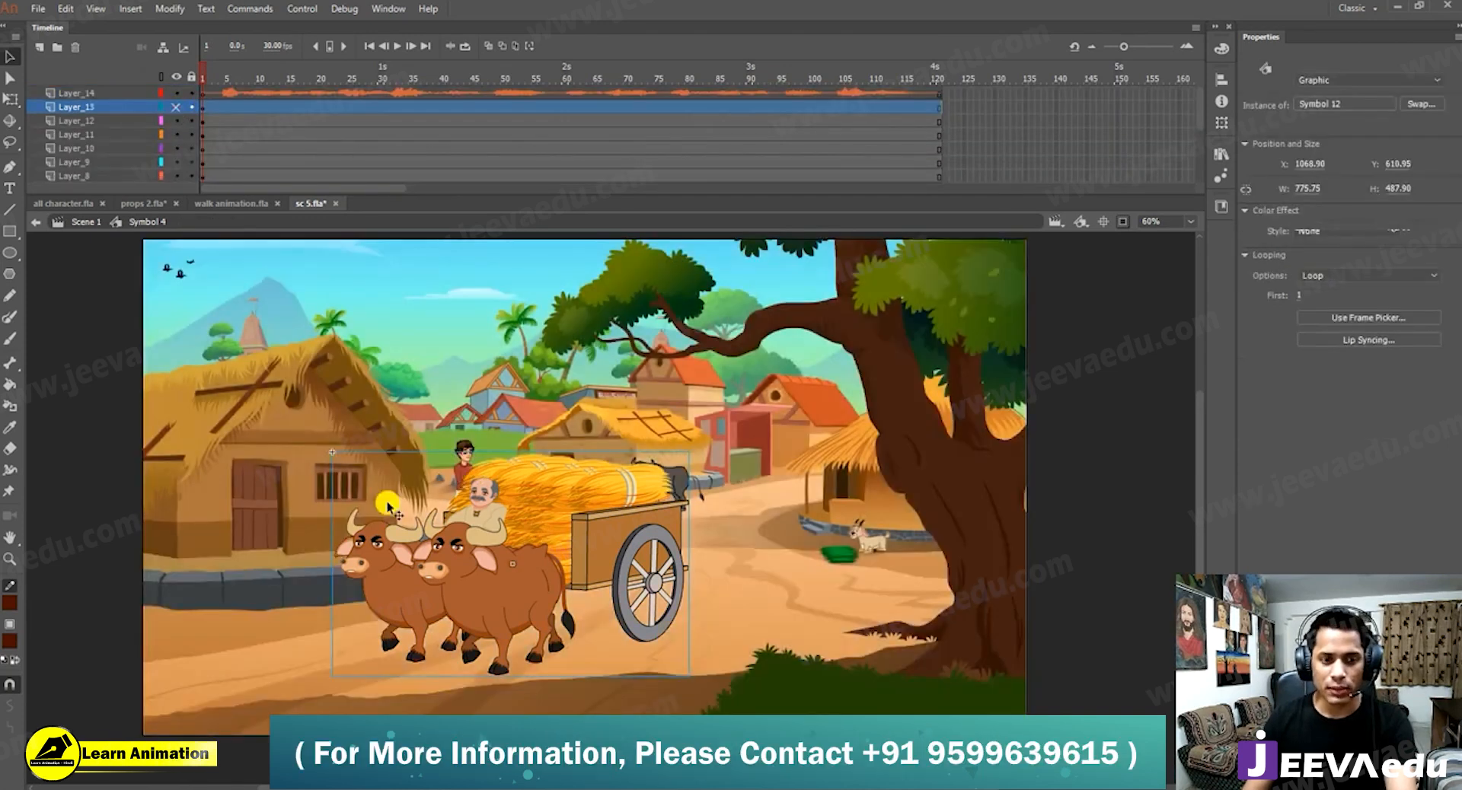
click(466, 478)
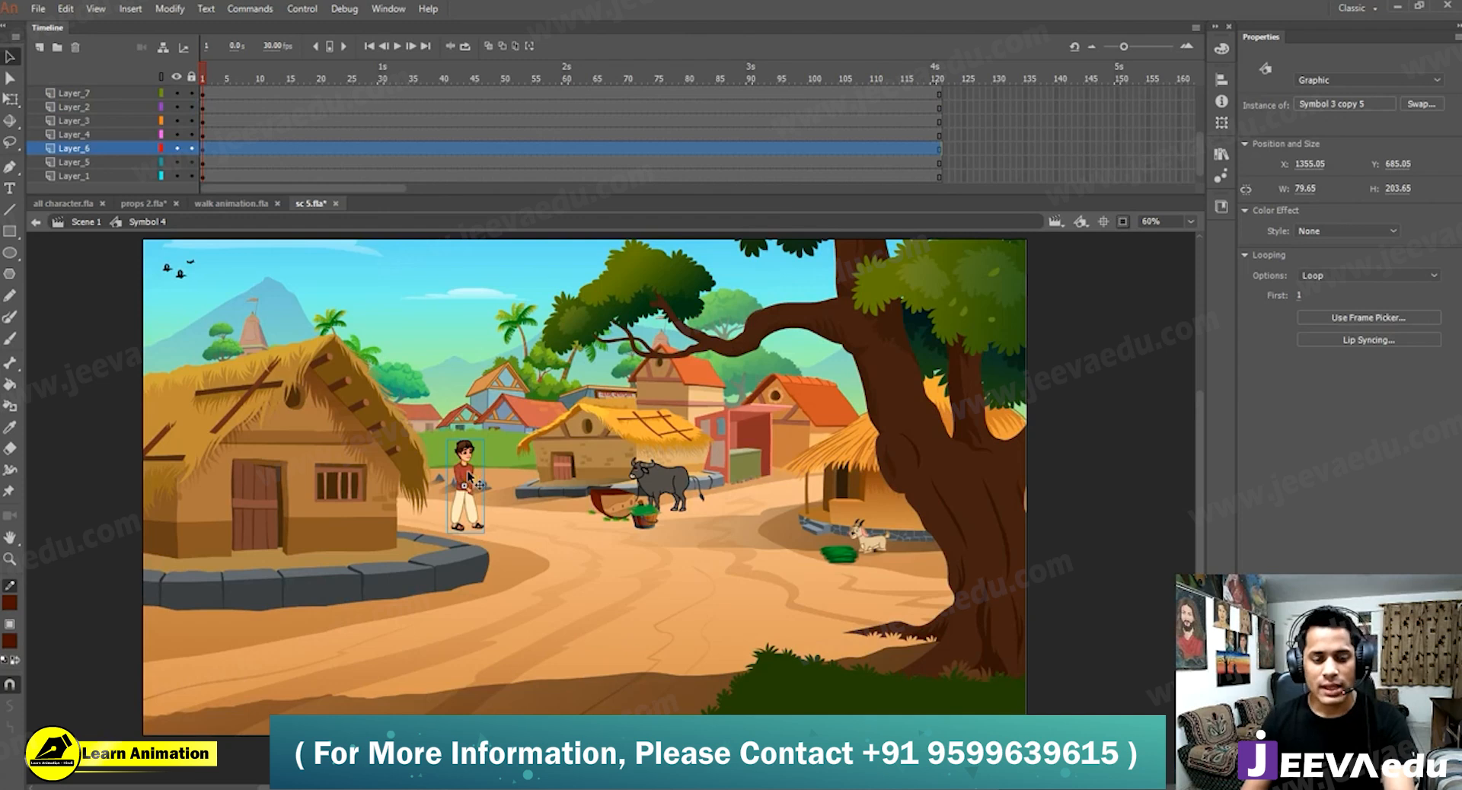
double_click(469, 478)
double_click(614, 593)
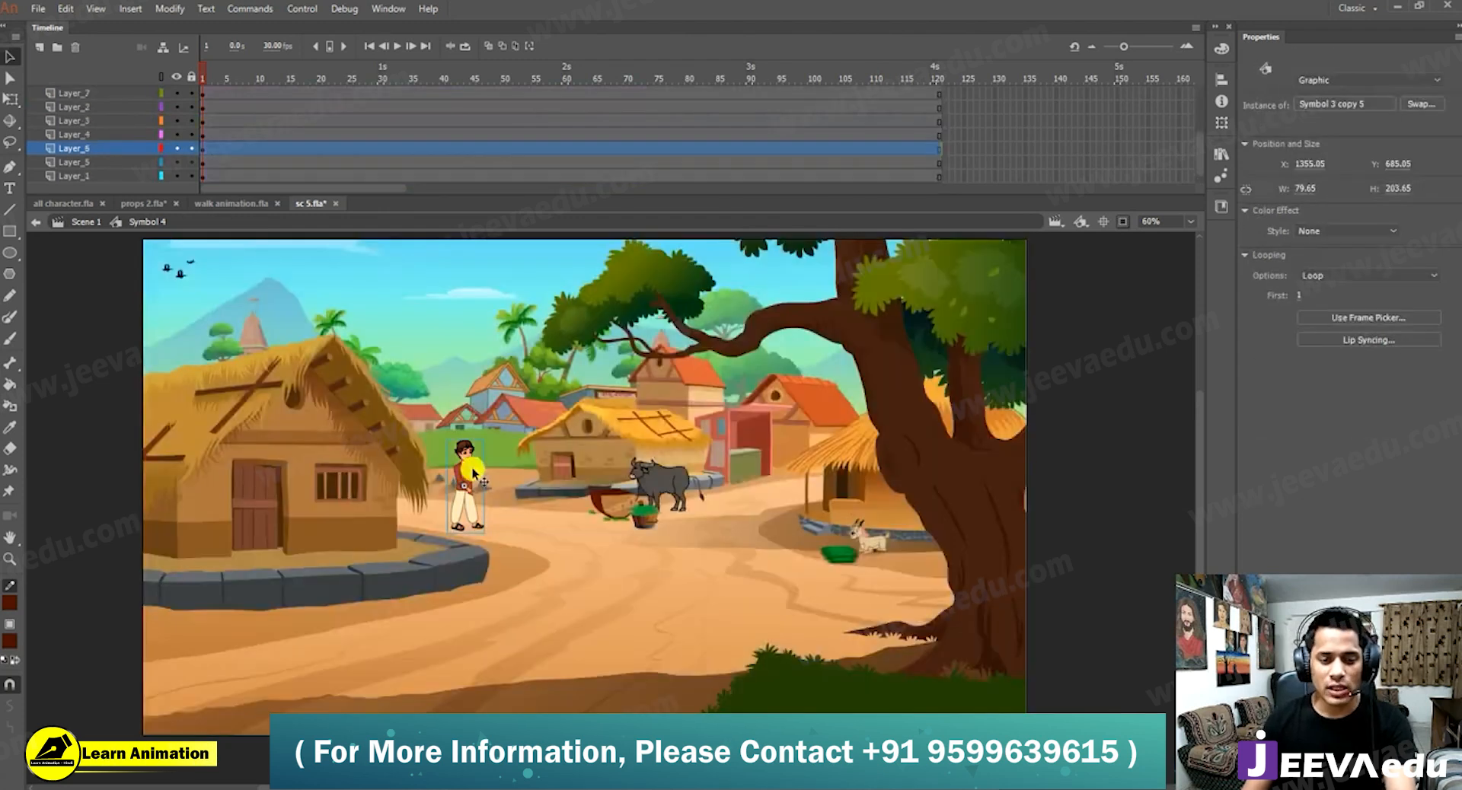
Convert the boy into a new graphic symbol, check the timeline inside it and return to the village scene.
key(F8)
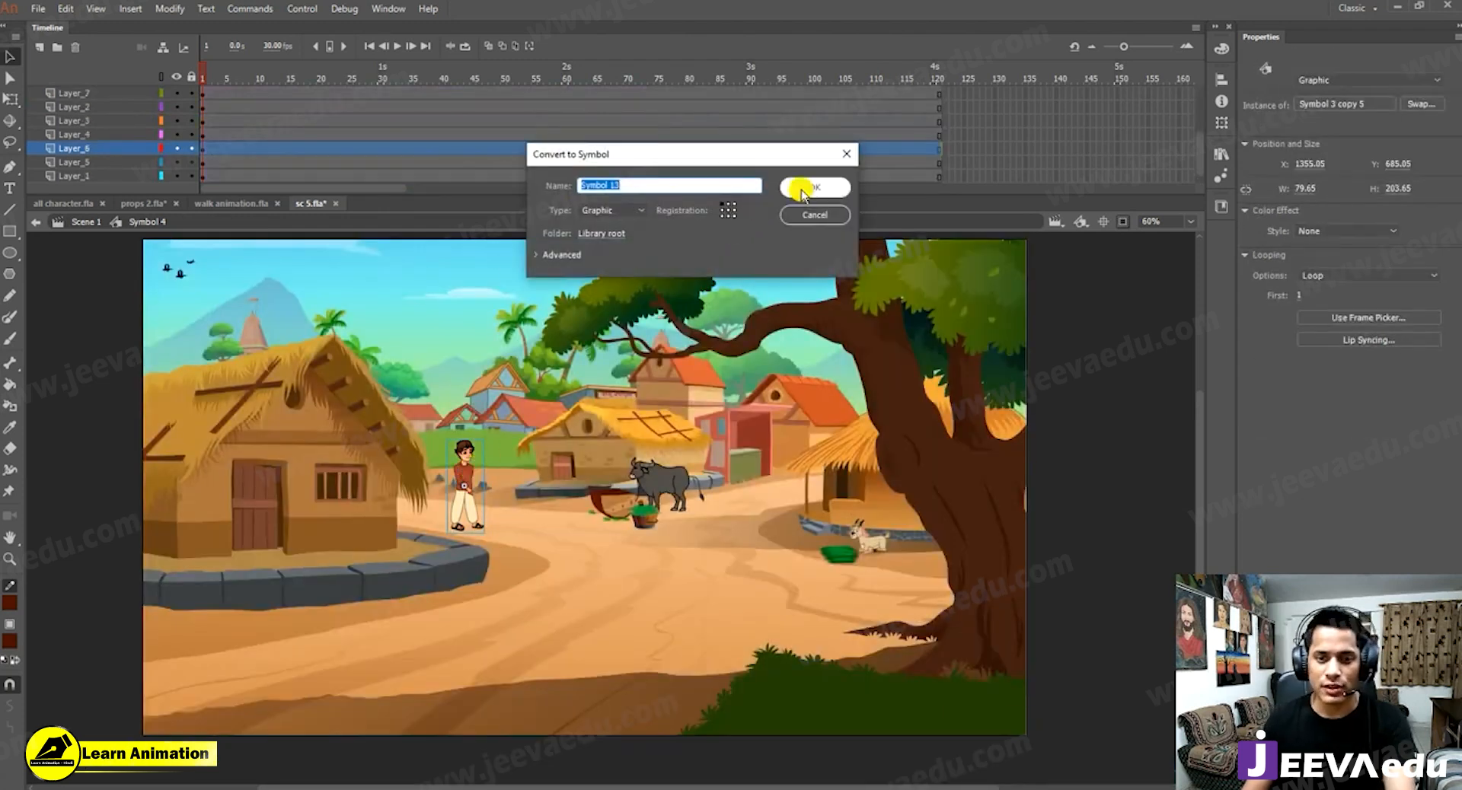
click(802, 191)
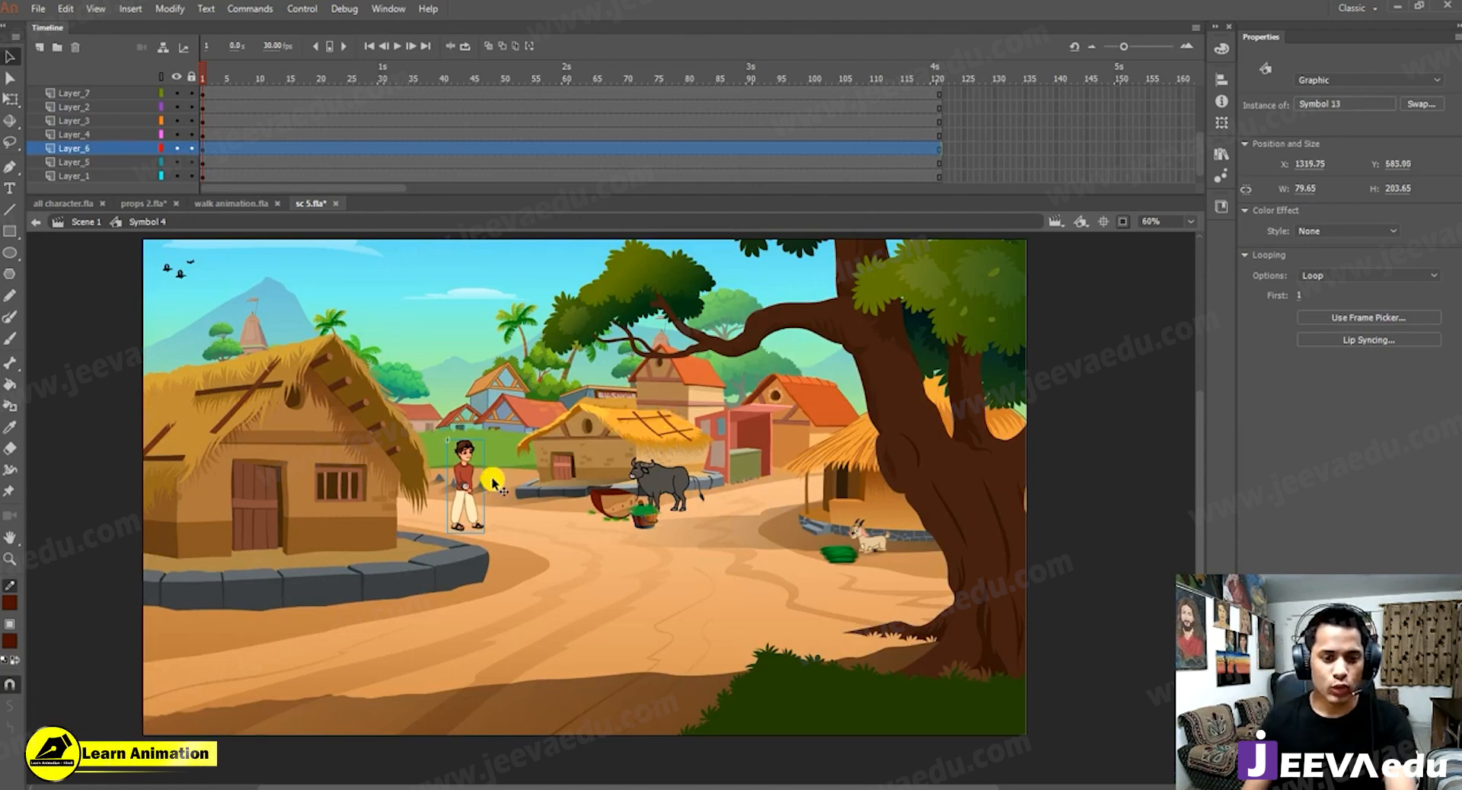
double_click(468, 484)
drag(417, 93, 976, 93)
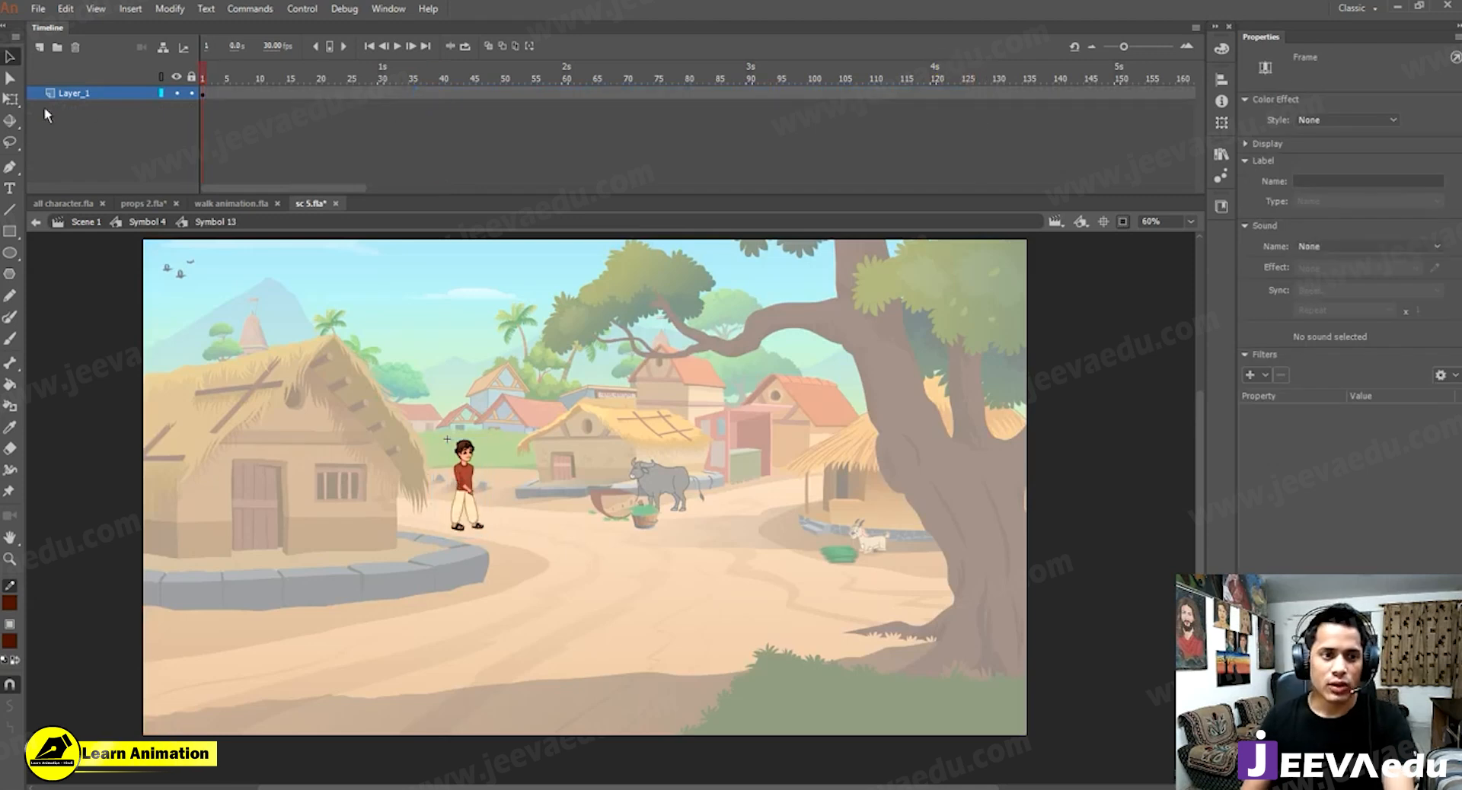
click(133, 223)
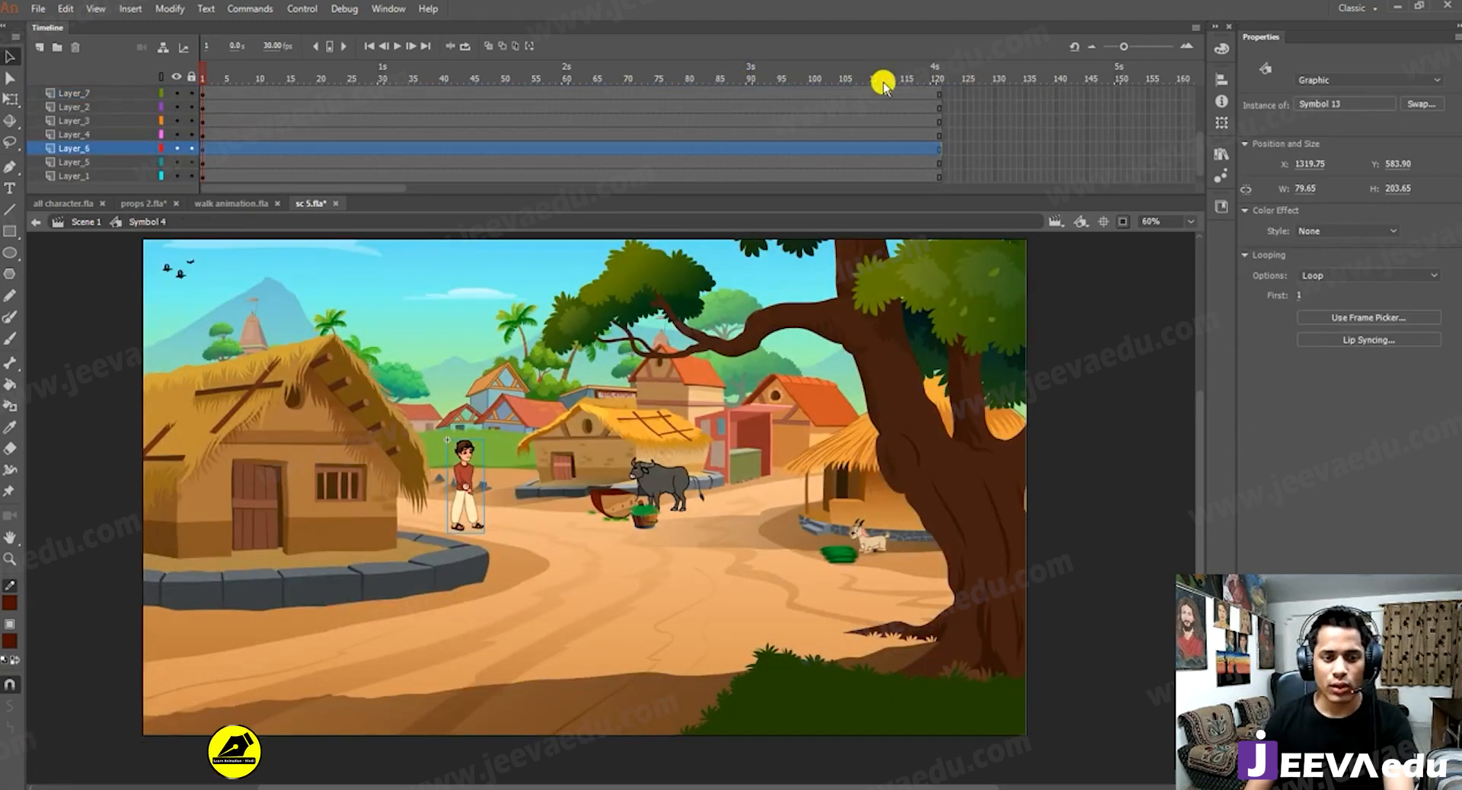
Open the flying birds symbol in the sky to examine its animation and return to the village scene.
scroll(936, 99, up, 3)
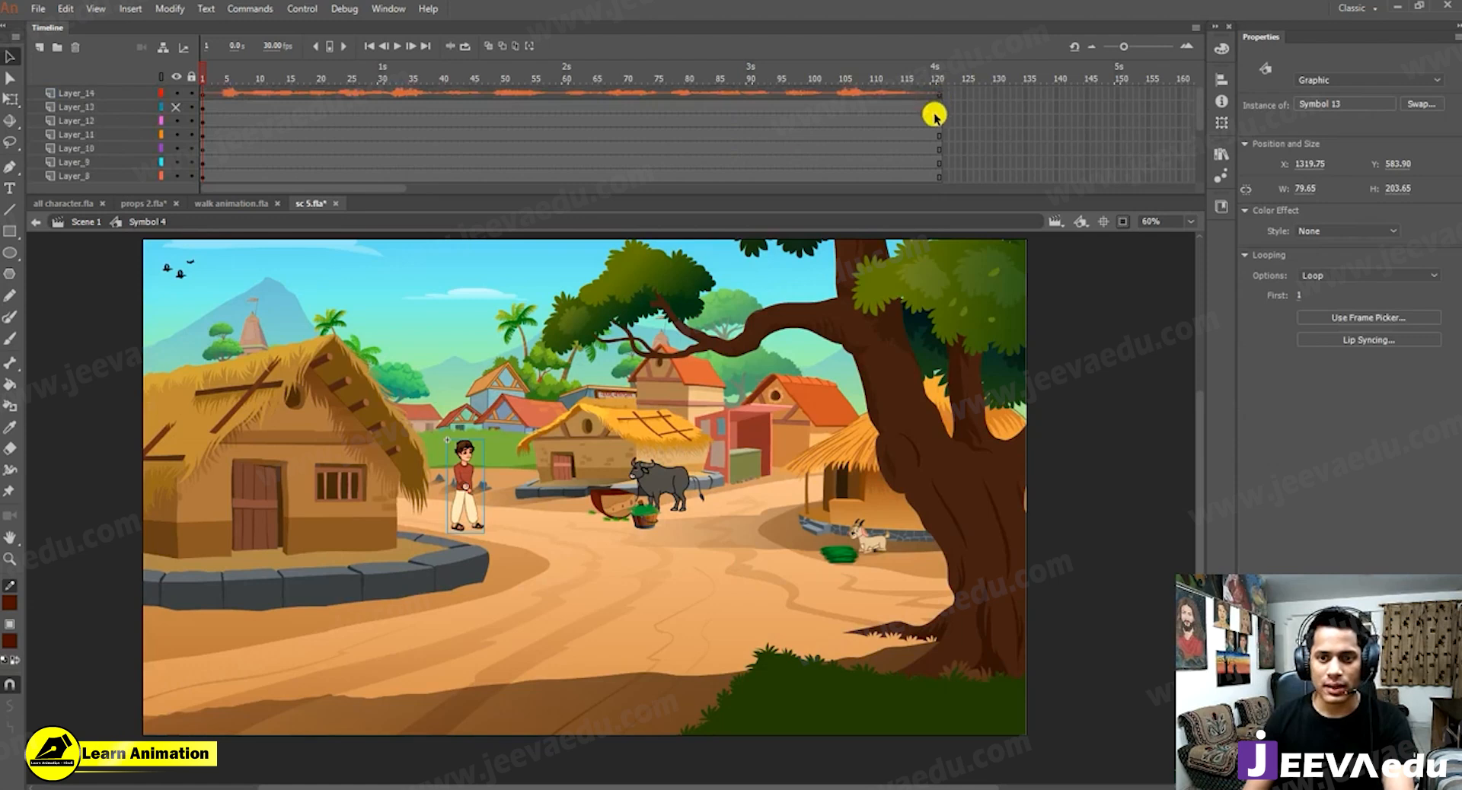
click(185, 285)
key(z)
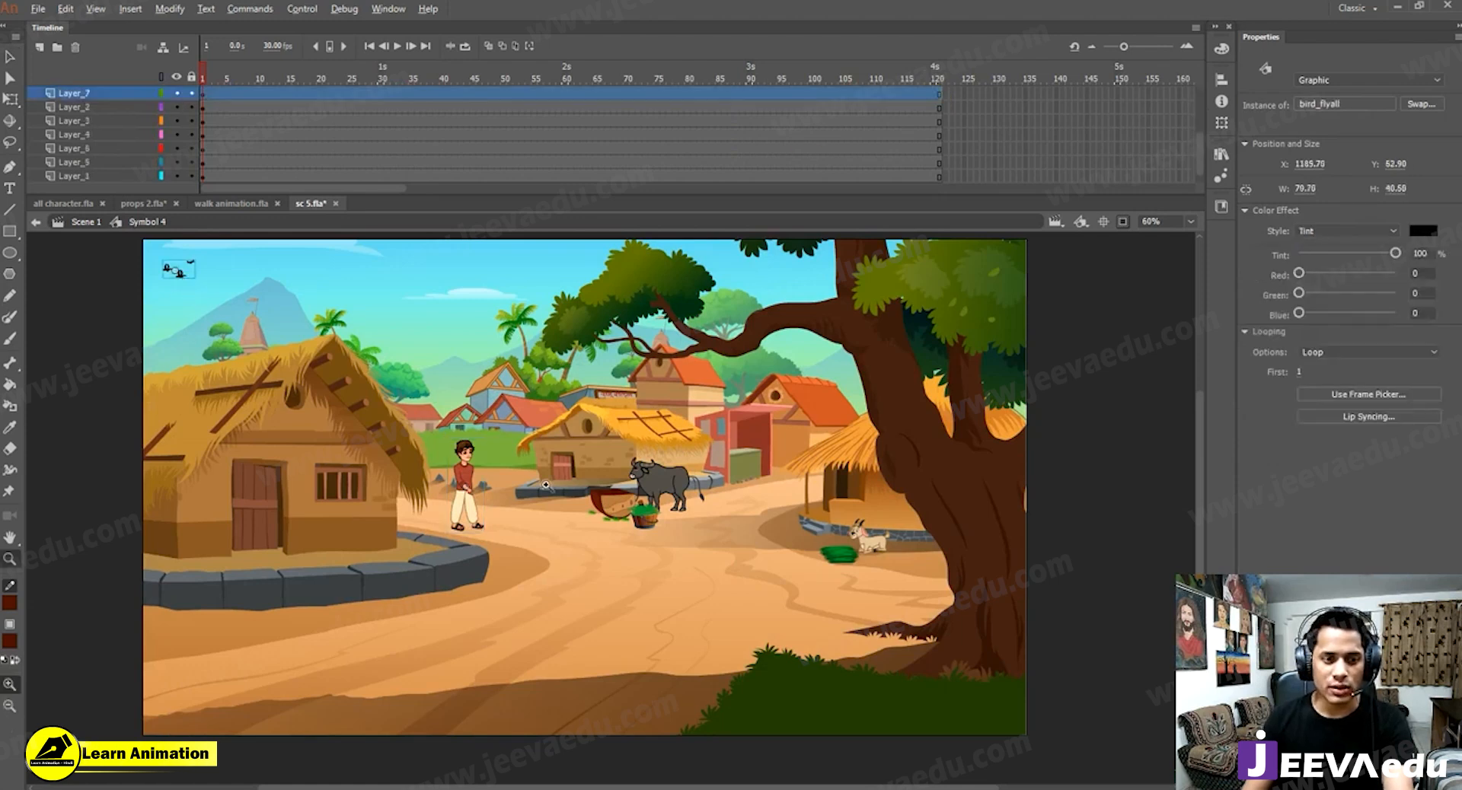
alt+click(541, 488)
click(555, 477)
key(v)
drag(372, 372, 373, 377)
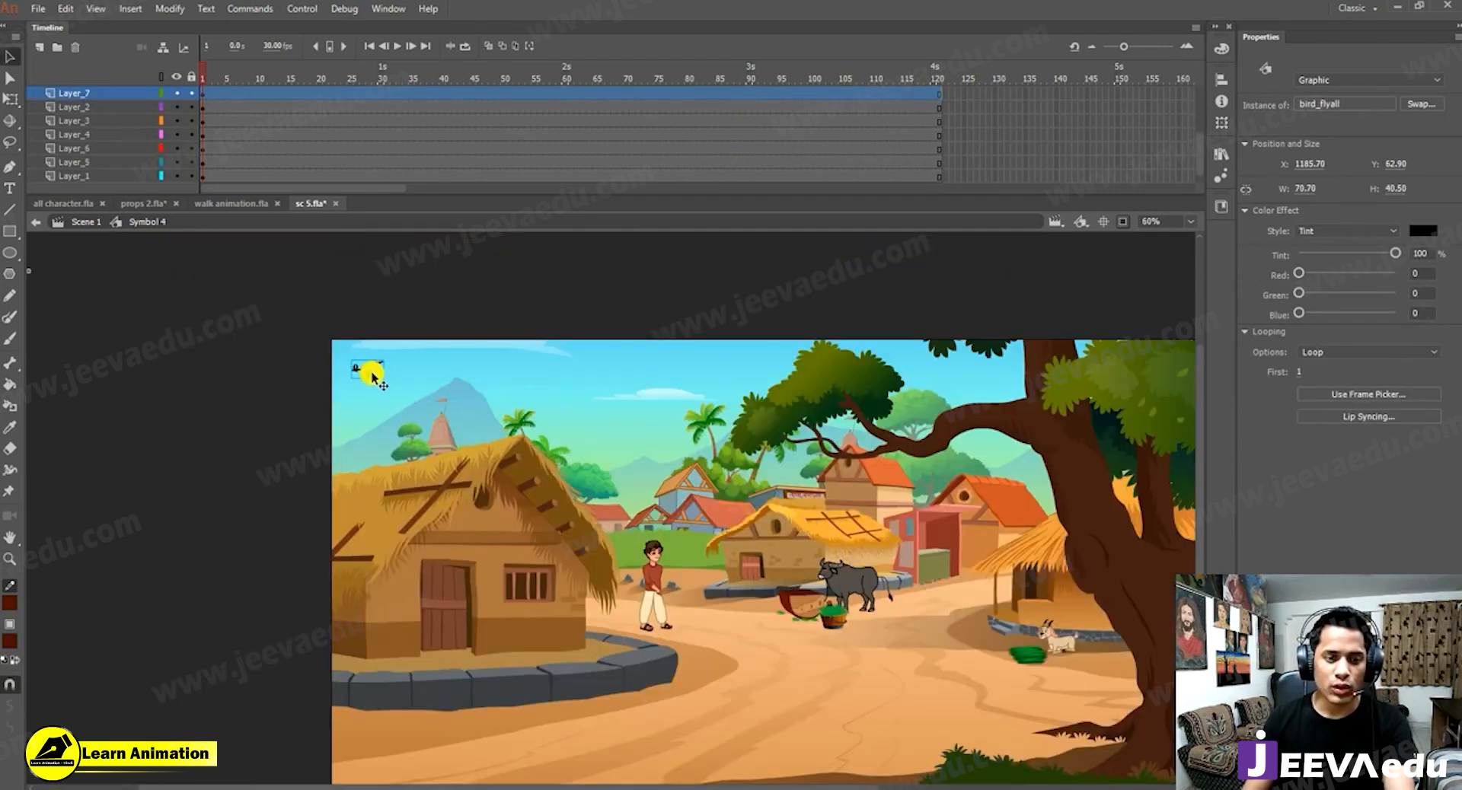
double_click(372, 377)
drag(251, 67, 129, 145)
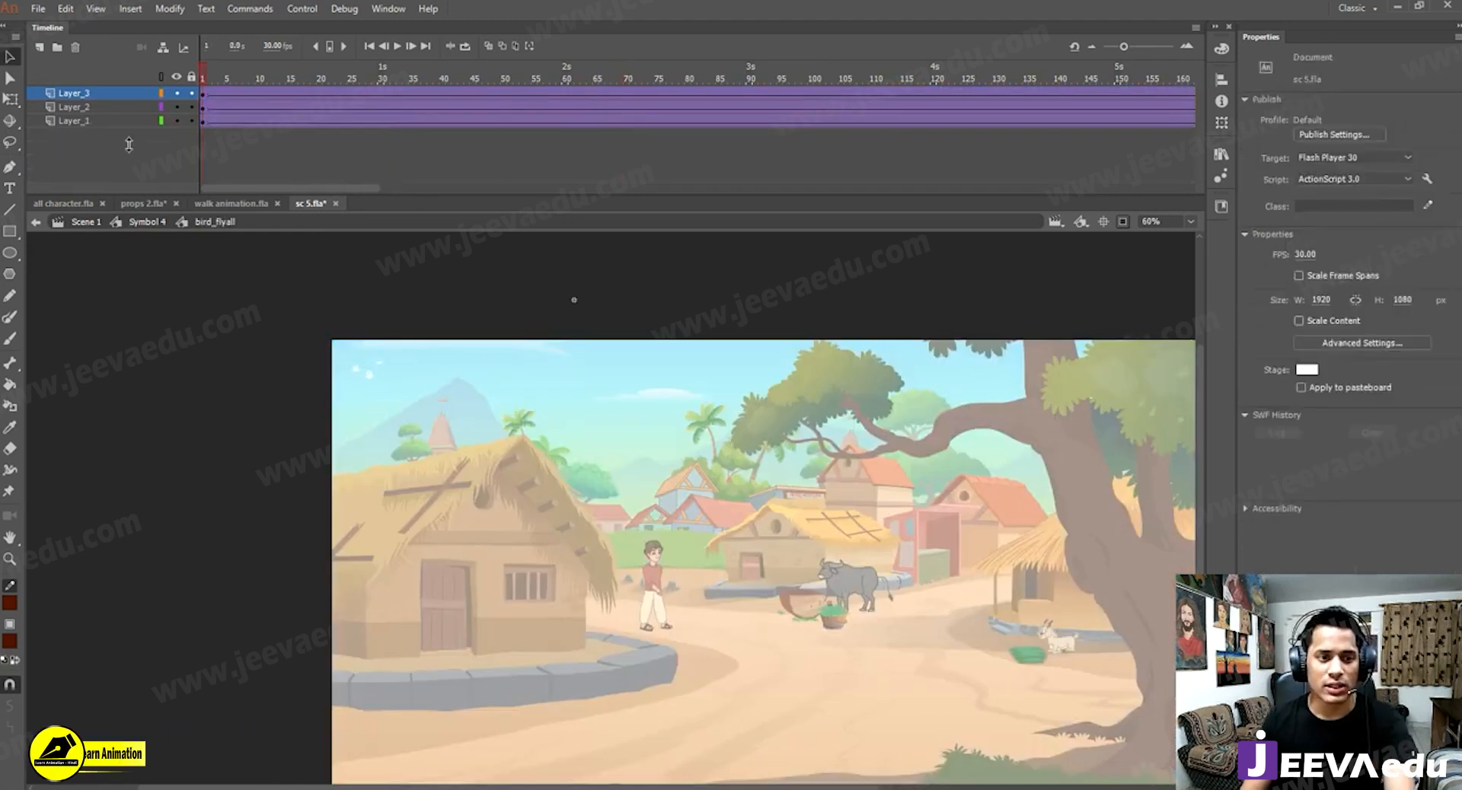
click(140, 223)
Scrub through the scene's frames to examine the birds' flight across the stage.
key(z)
alt+click(625, 529)
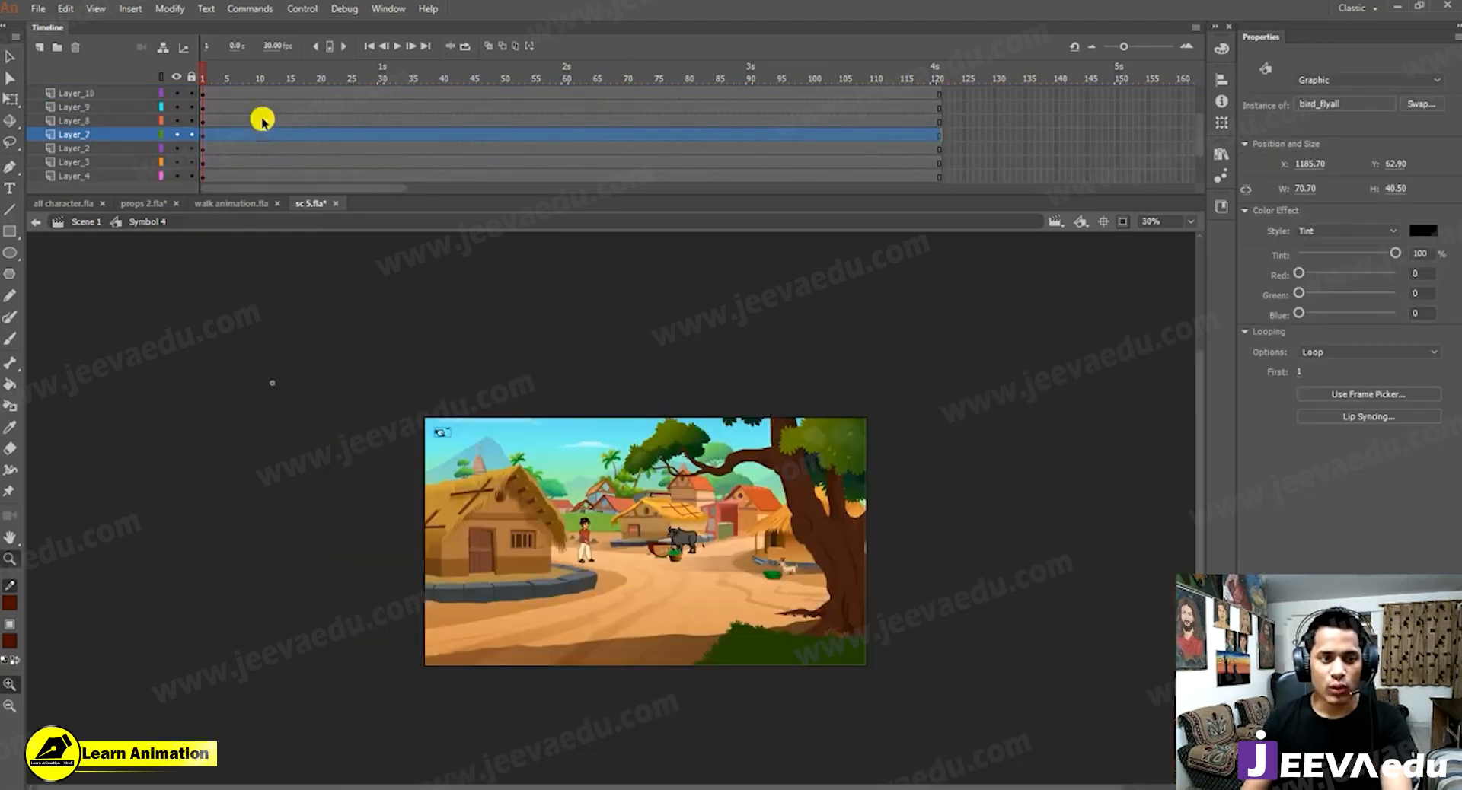
drag(222, 76, 587, 118)
click(631, 467)
drag(664, 527, 597, 414)
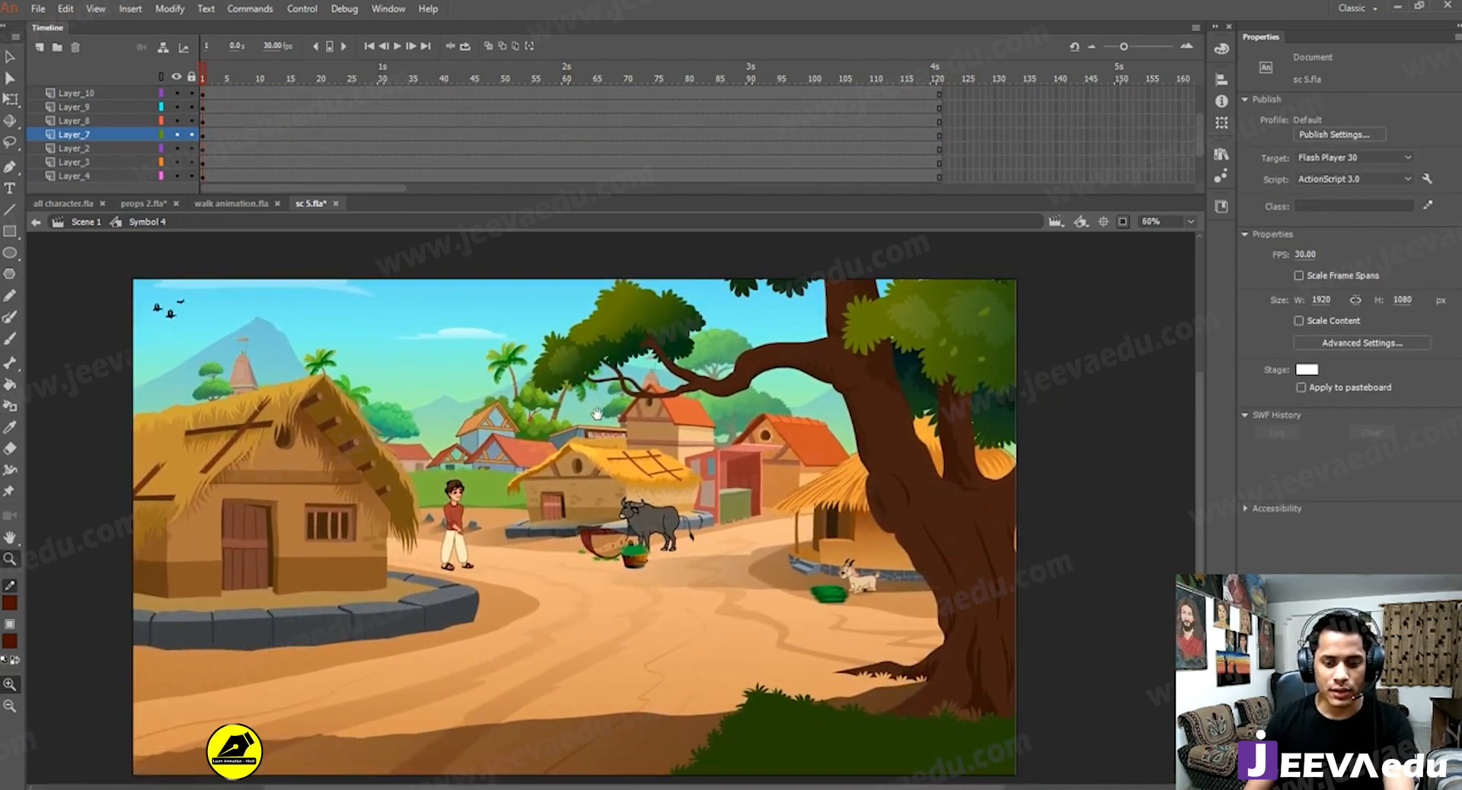
drag(203, 72, 154, 144)
Move the flying birds slightly lower in the sky above the hut and scrub the timeline to check their flight.
key(v)
click(165, 291)
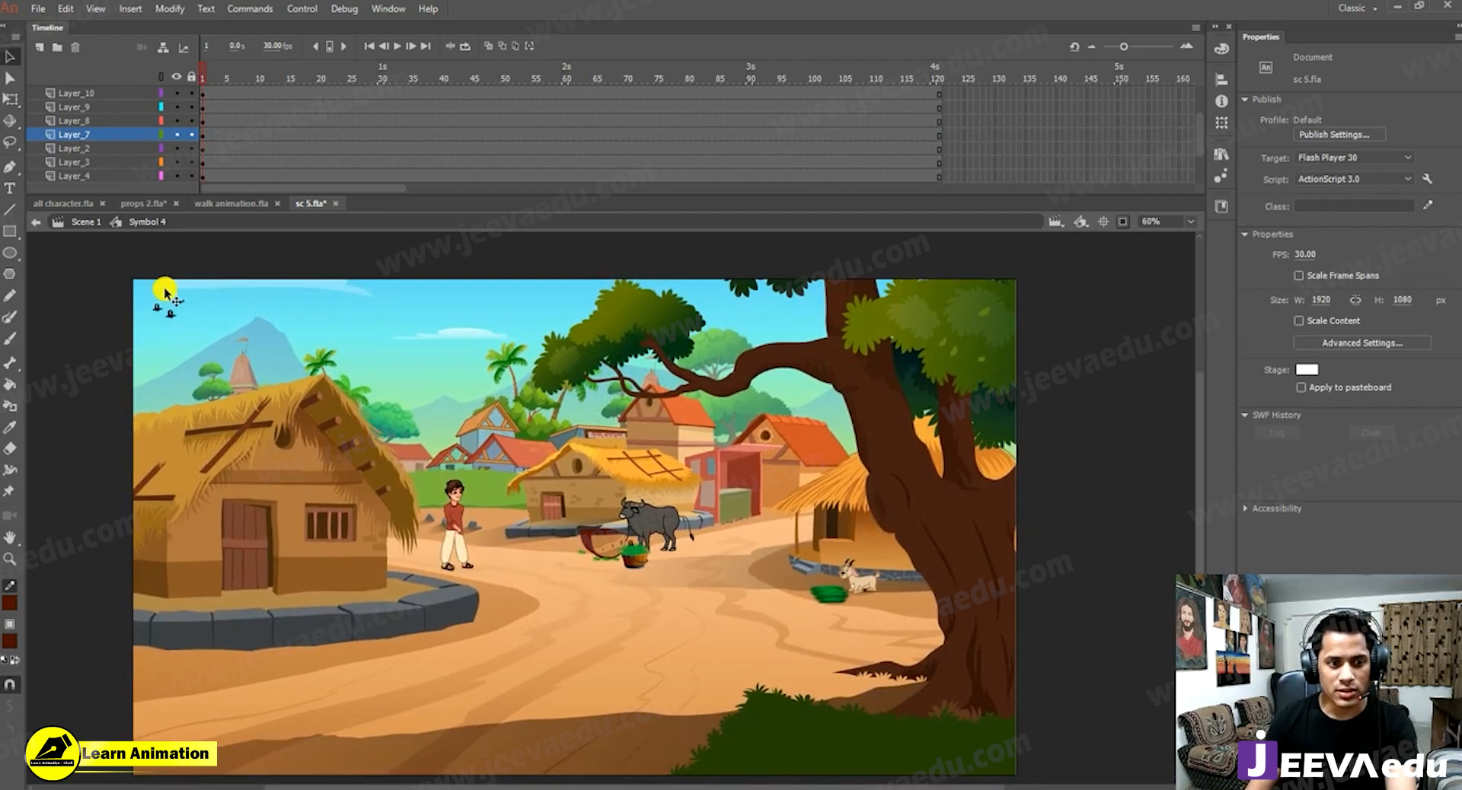
click(166, 316)
click(177, 338)
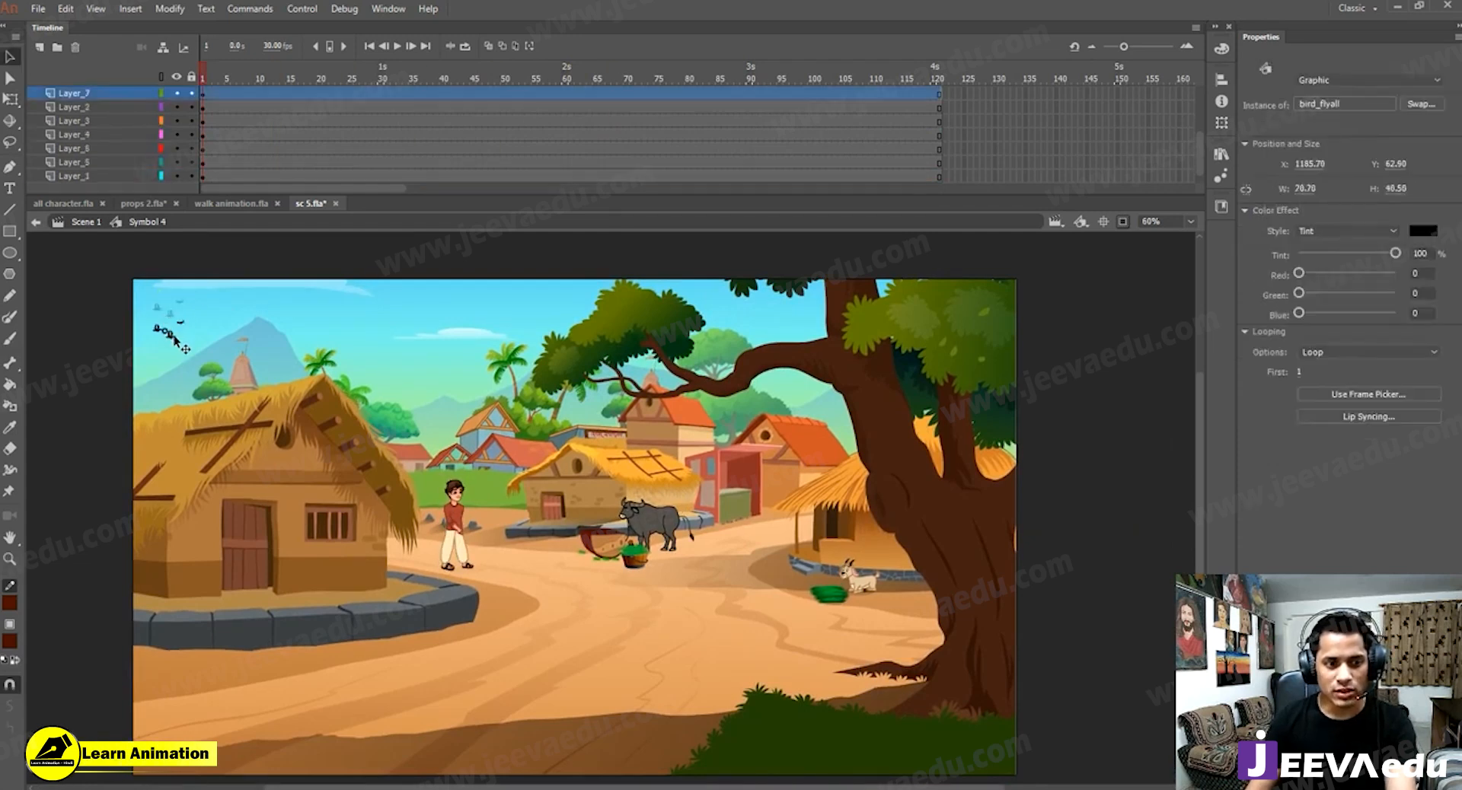
drag(221, 73, 1, 141)
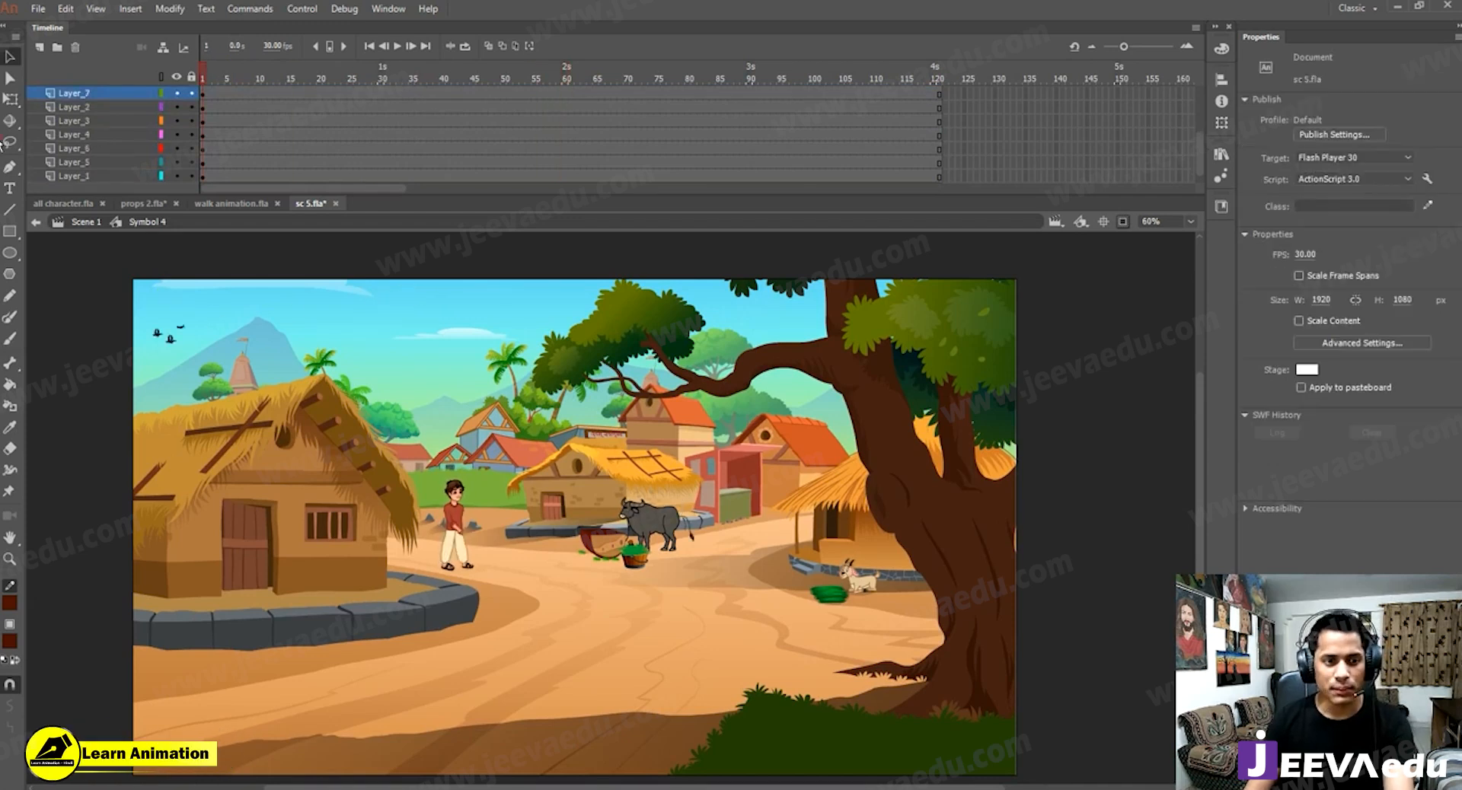
Make the hidden bullock cart layer visible and insert keyframes at frame 121 on the village scene's artwork layers.
click(172, 355)
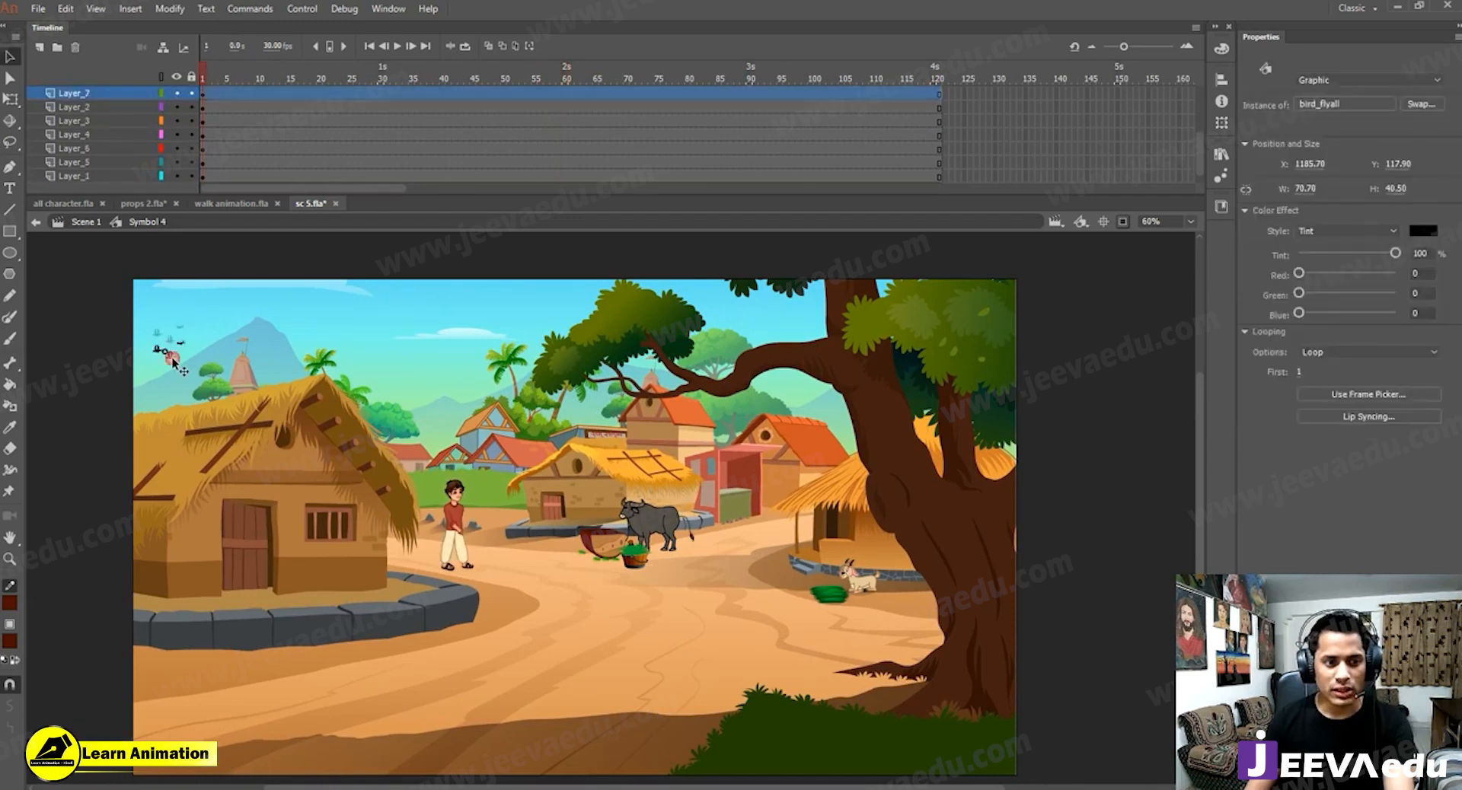
drag(442, 118, 6, 154)
click(975, 513)
drag(772, 547, 790, 522)
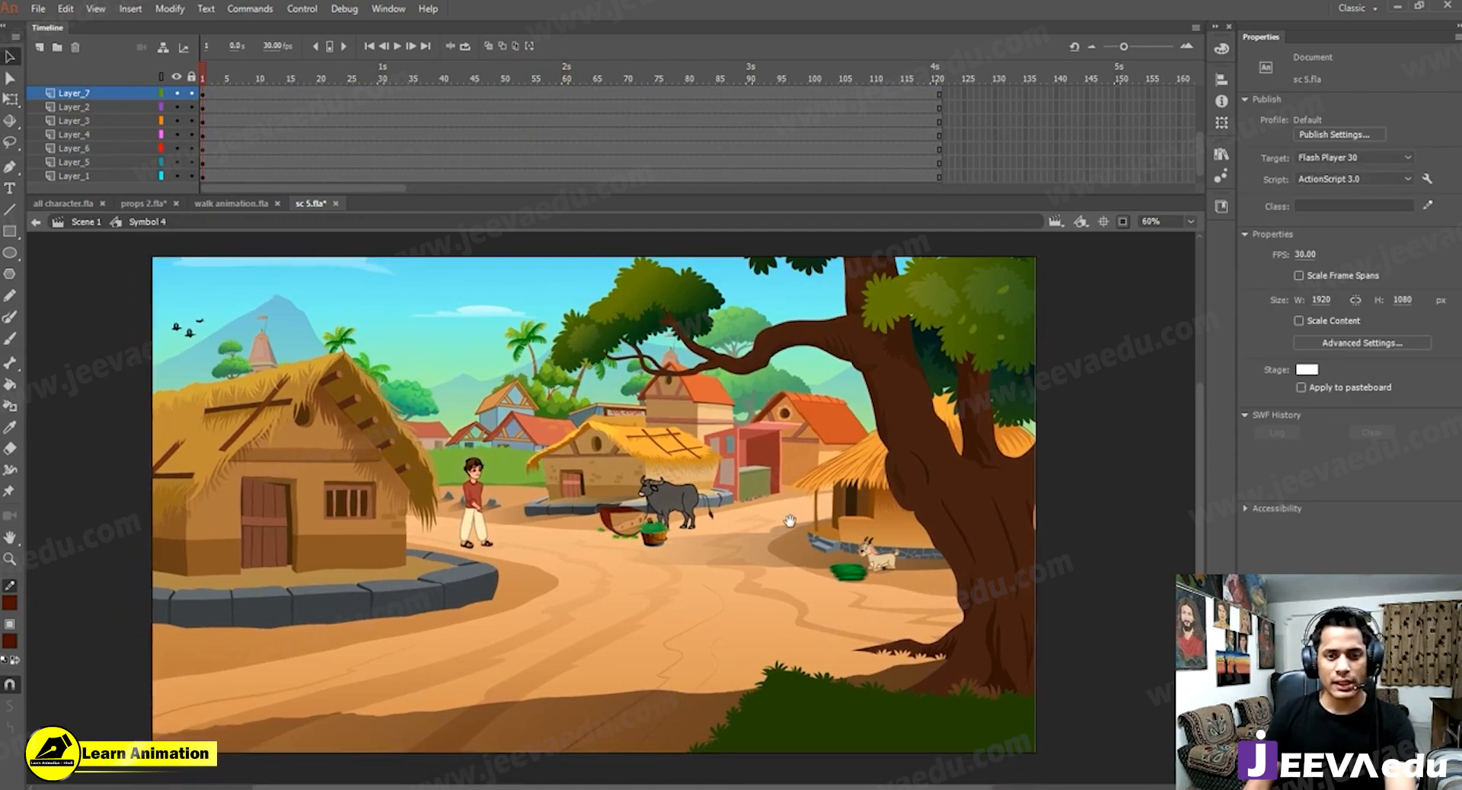
scroll(876, 100, up, 3)
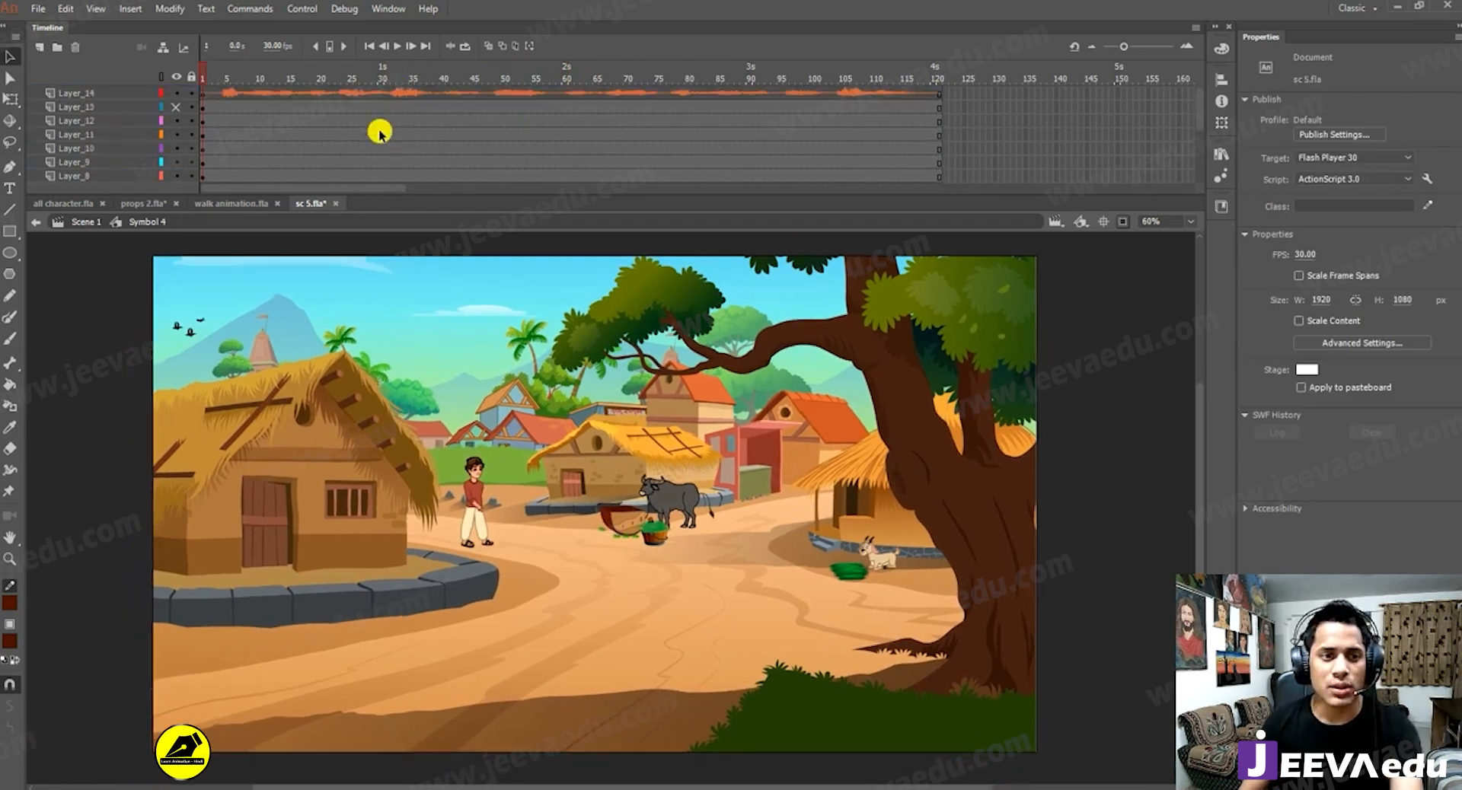
key(ctrl+shift+v)
mouse_move(936, 158)
mouse_down()
mouse_move(936, 198)
mouse_move(937, 158)
mouse_up()
scroll(935, 159, up, 1)
scroll(899, 143, up, 2)
Create classic tweens on all the artwork layers between the first frame and frame 121, leaving out the audio layer.
drag(902, 107, 867, 185)
right_click(874, 165)
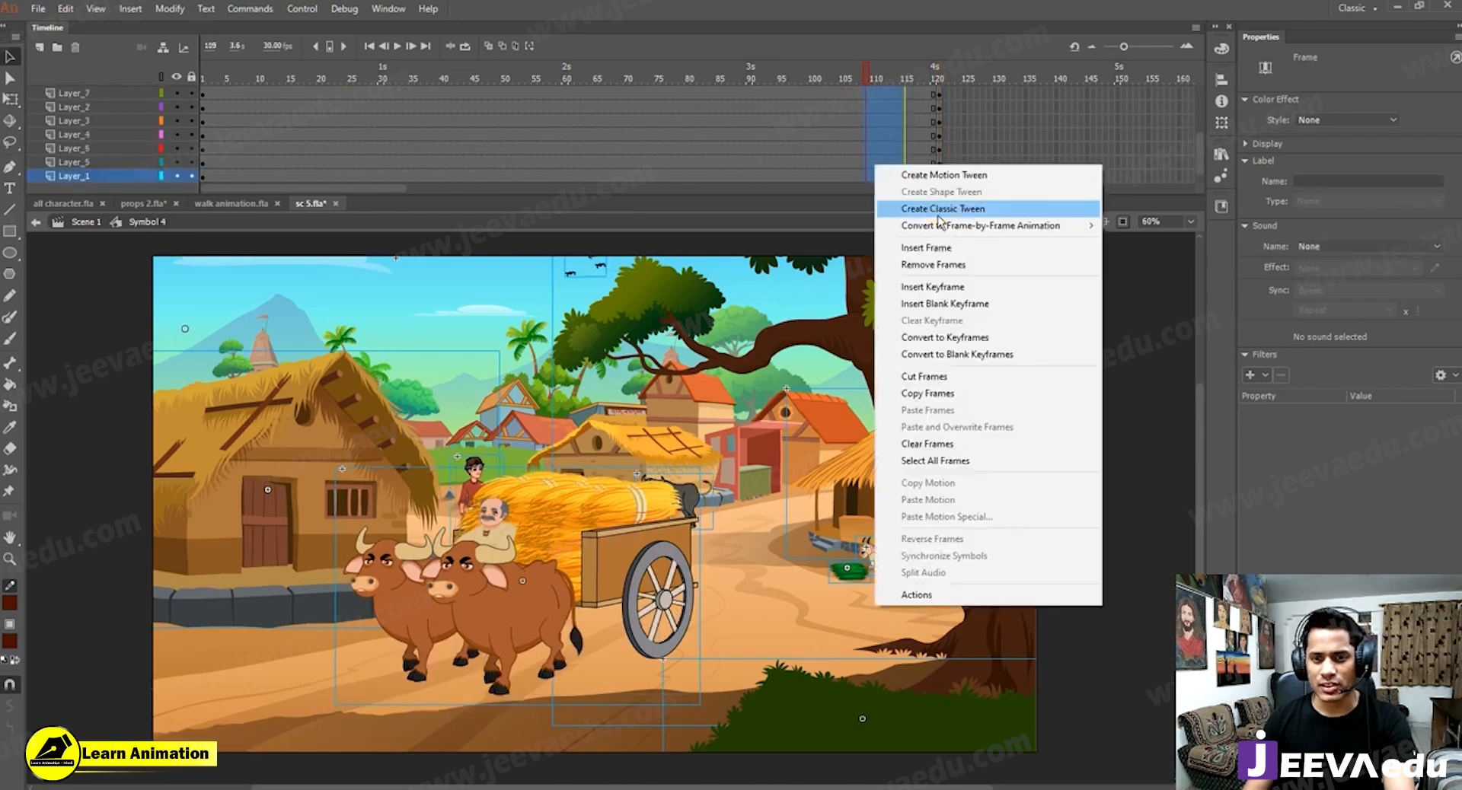
click(878, 111)
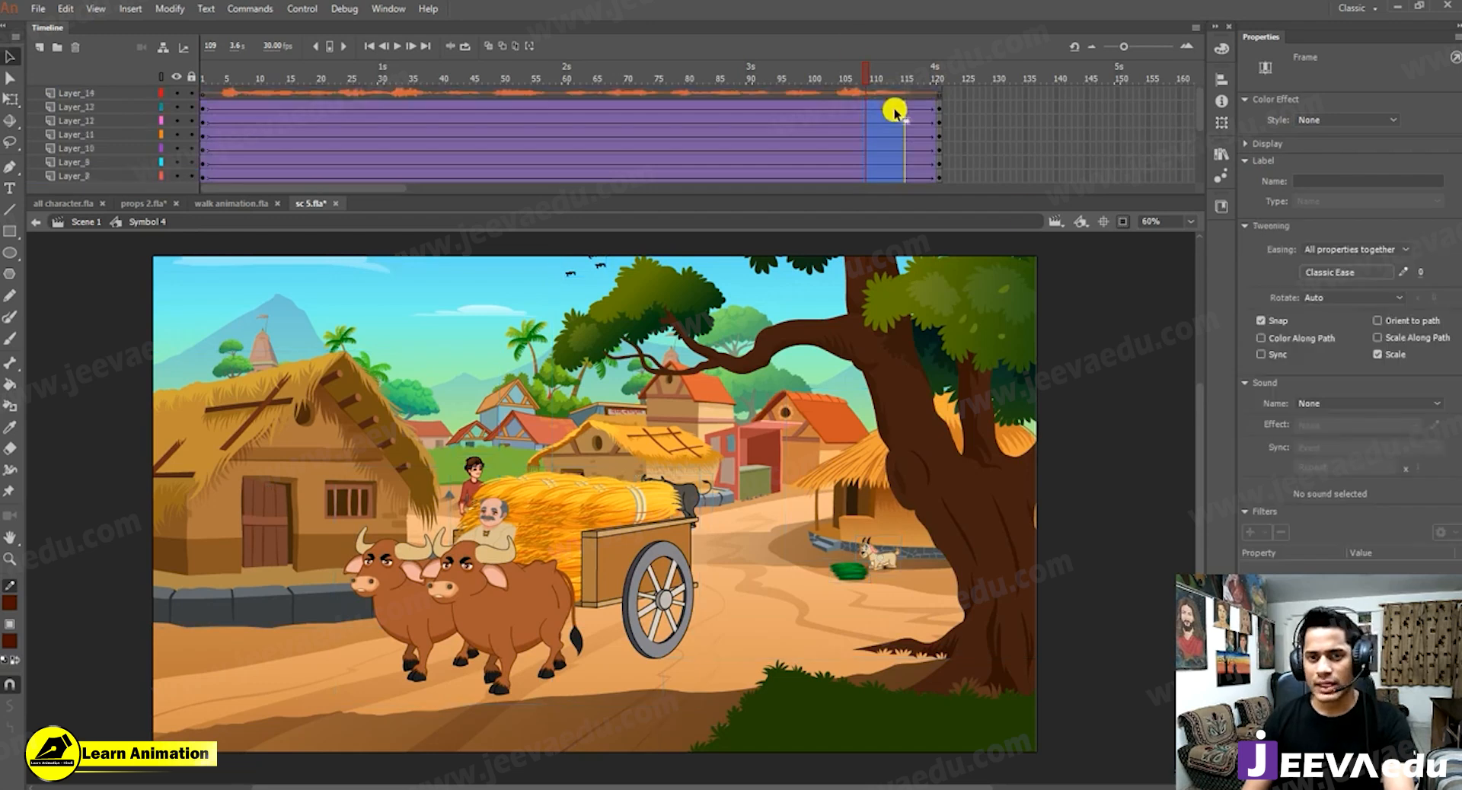
Apply a custom S-shaped ease with a slow start and slow end to the scene tweens, saved as My Ease 1.
click(1403, 273)
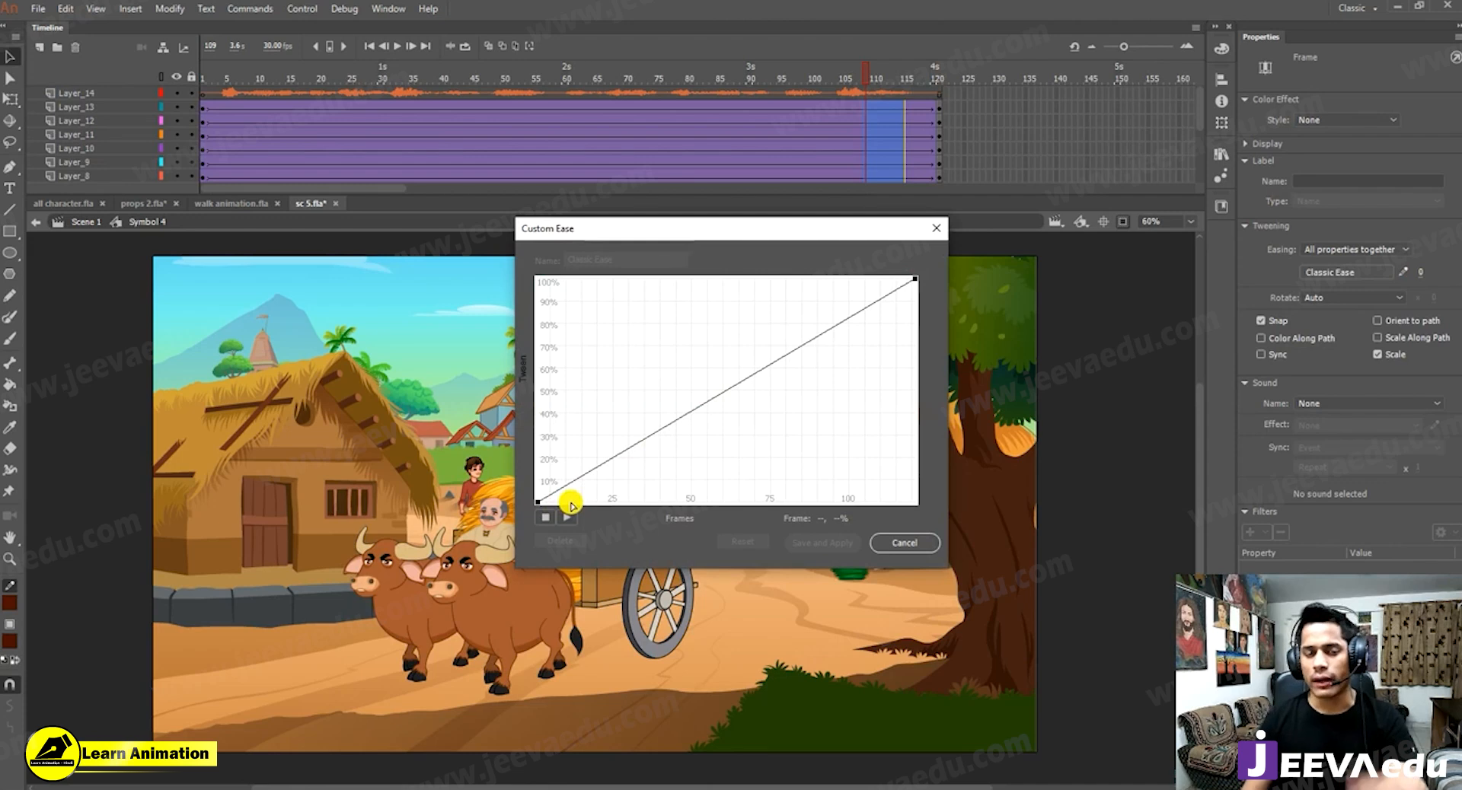
click(537, 502)
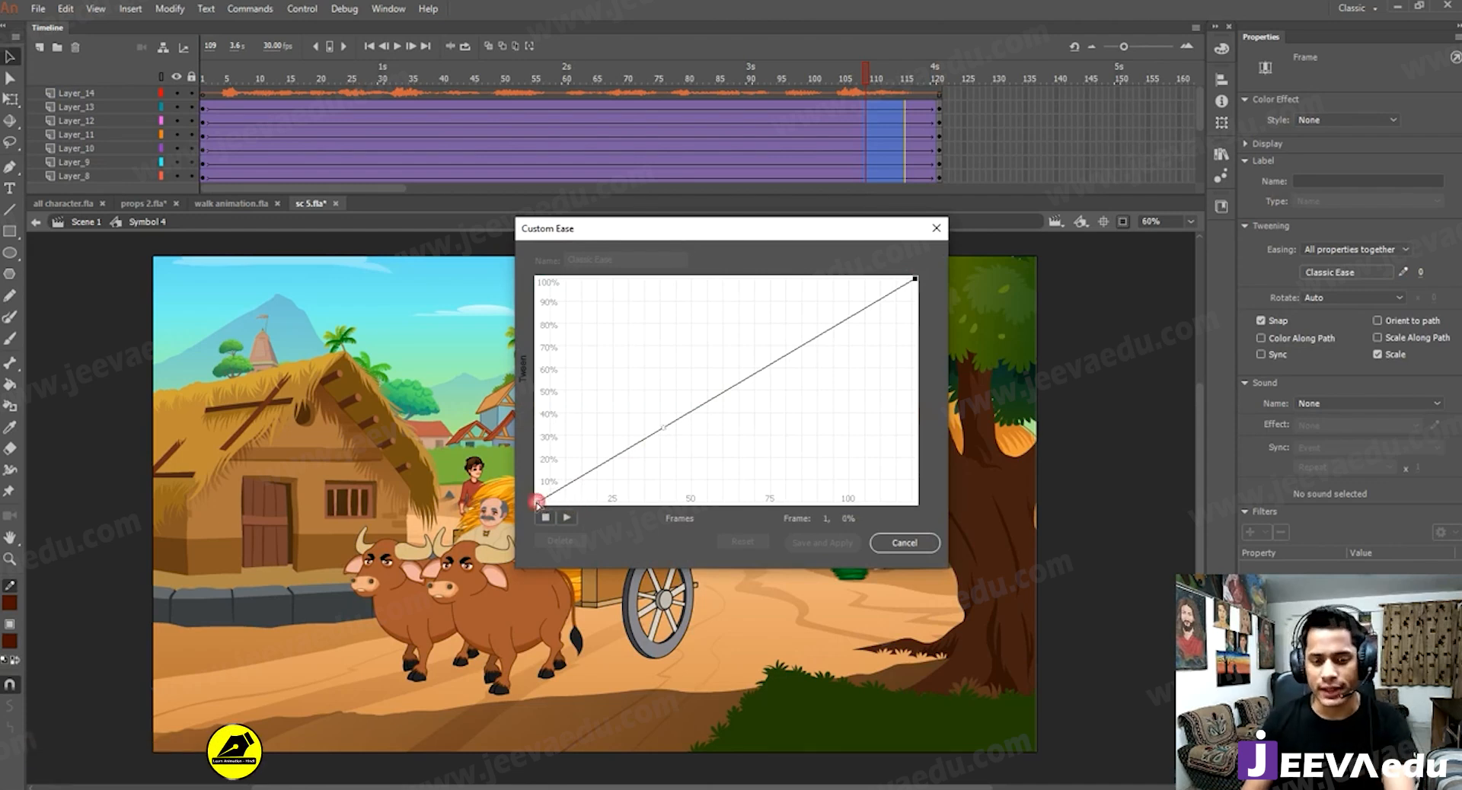
drag(665, 427, 701, 553)
drag(916, 280, 785, 262)
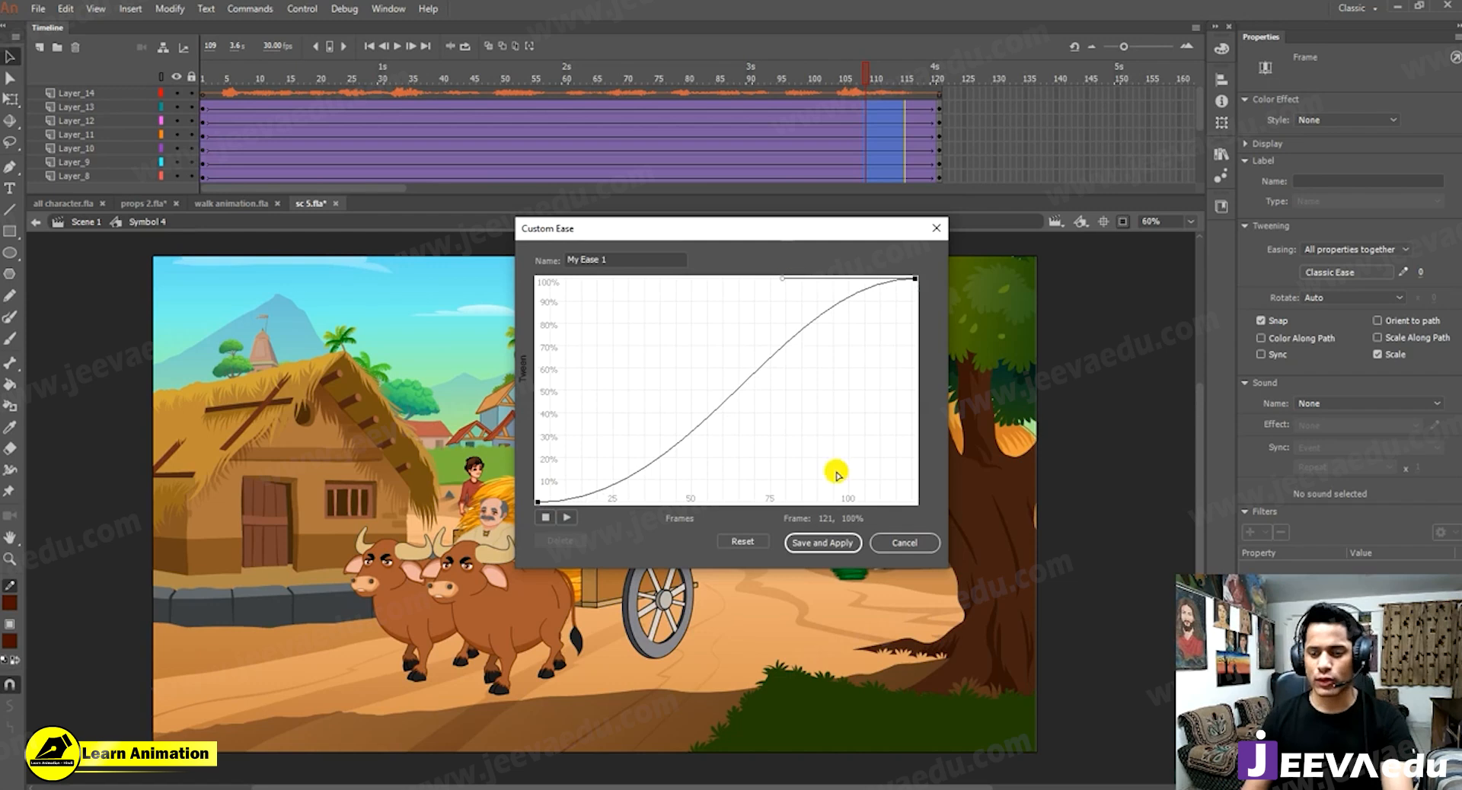
click(821, 542)
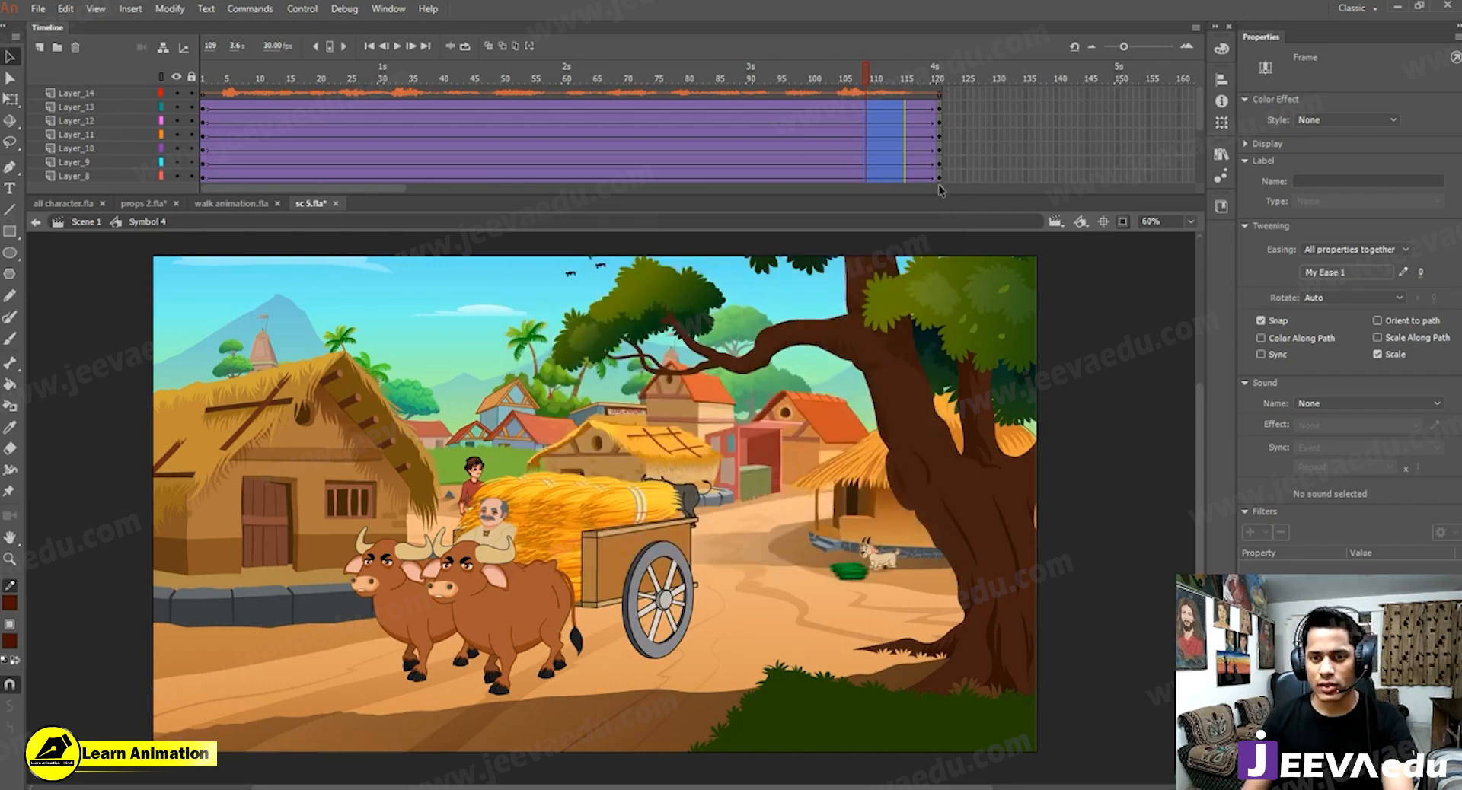
Scale all the scene artwork at the frame 121 keyframes to 110%.
drag(939, 108, 939, 185)
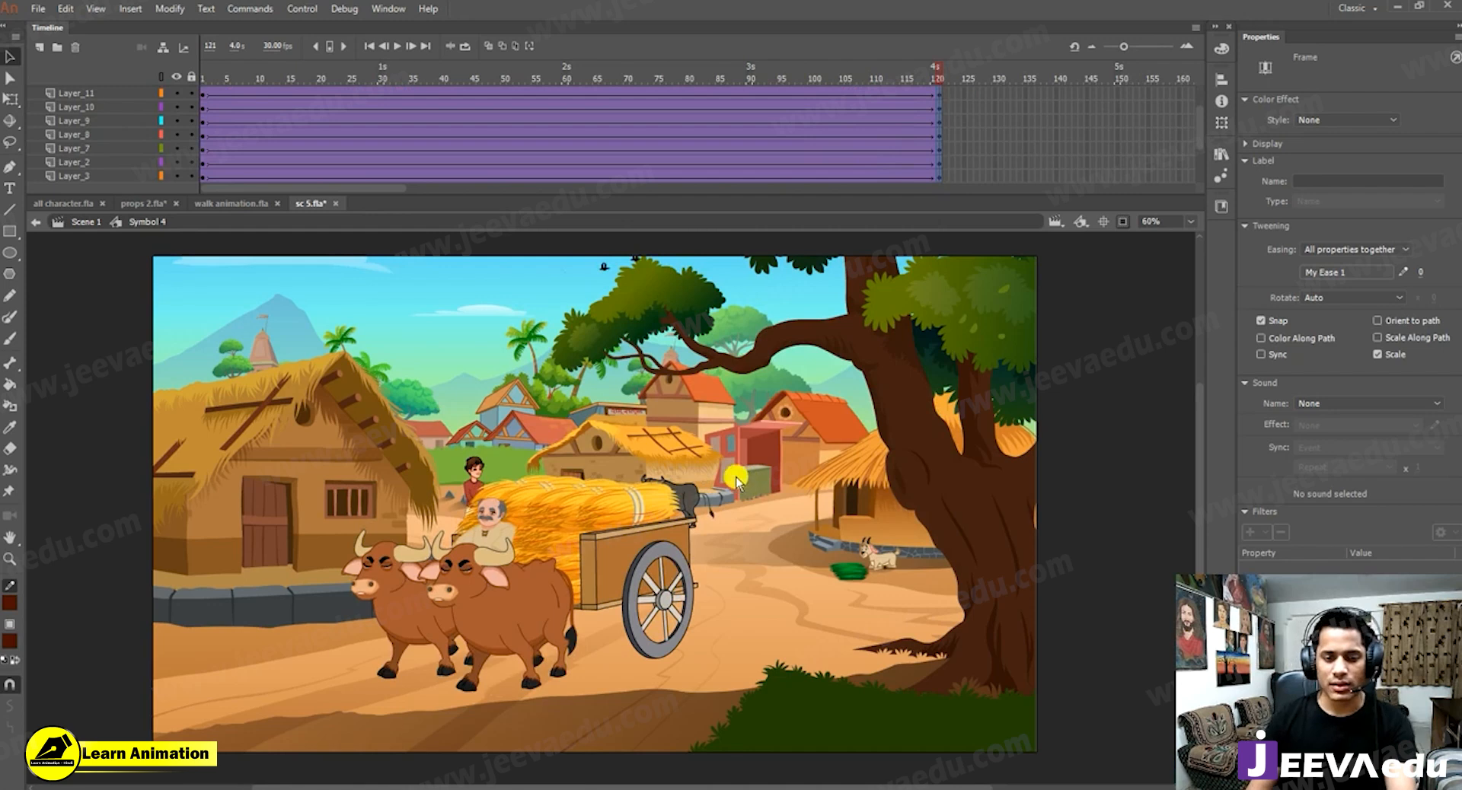
key(ctrl+alt+s)
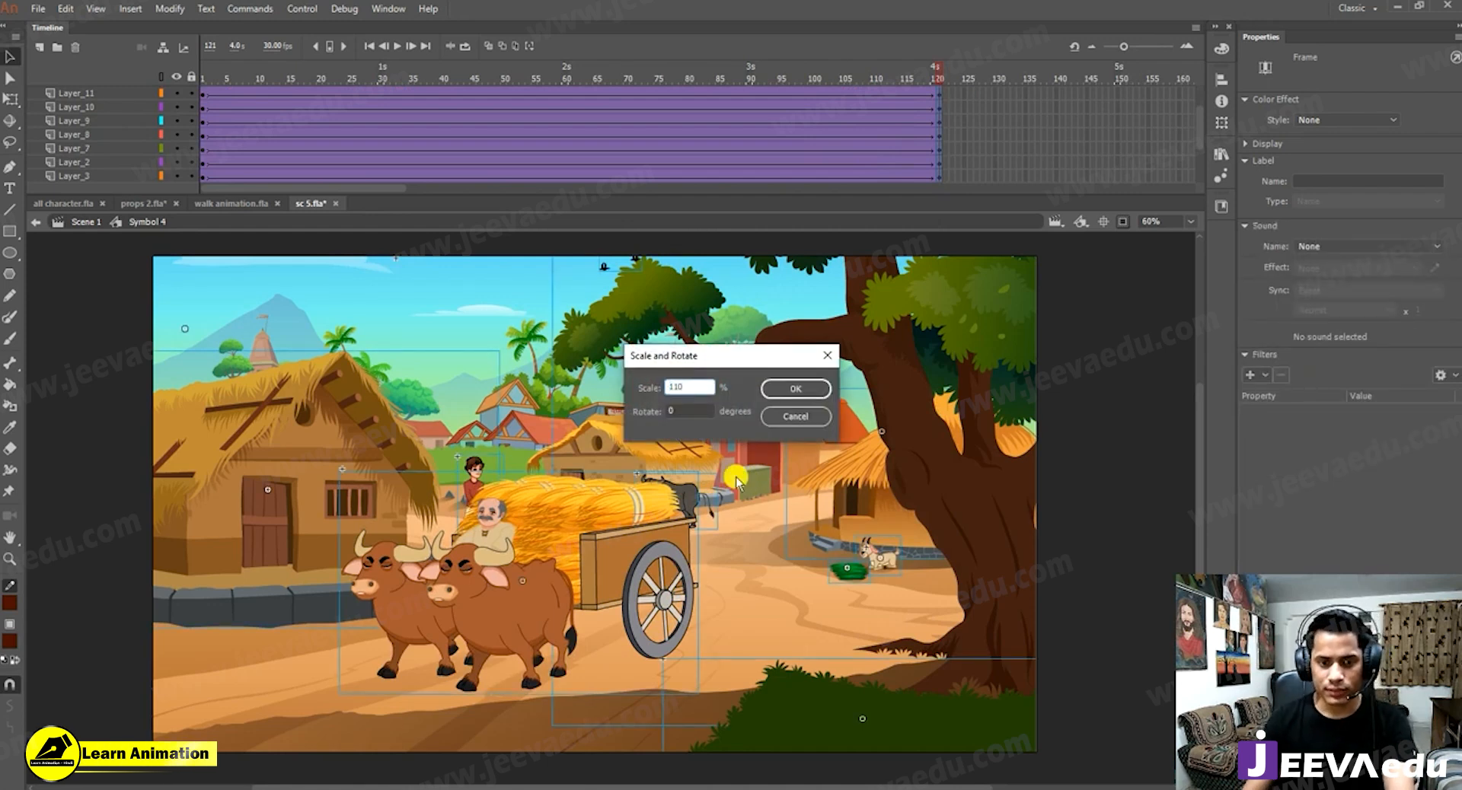
key(Return)
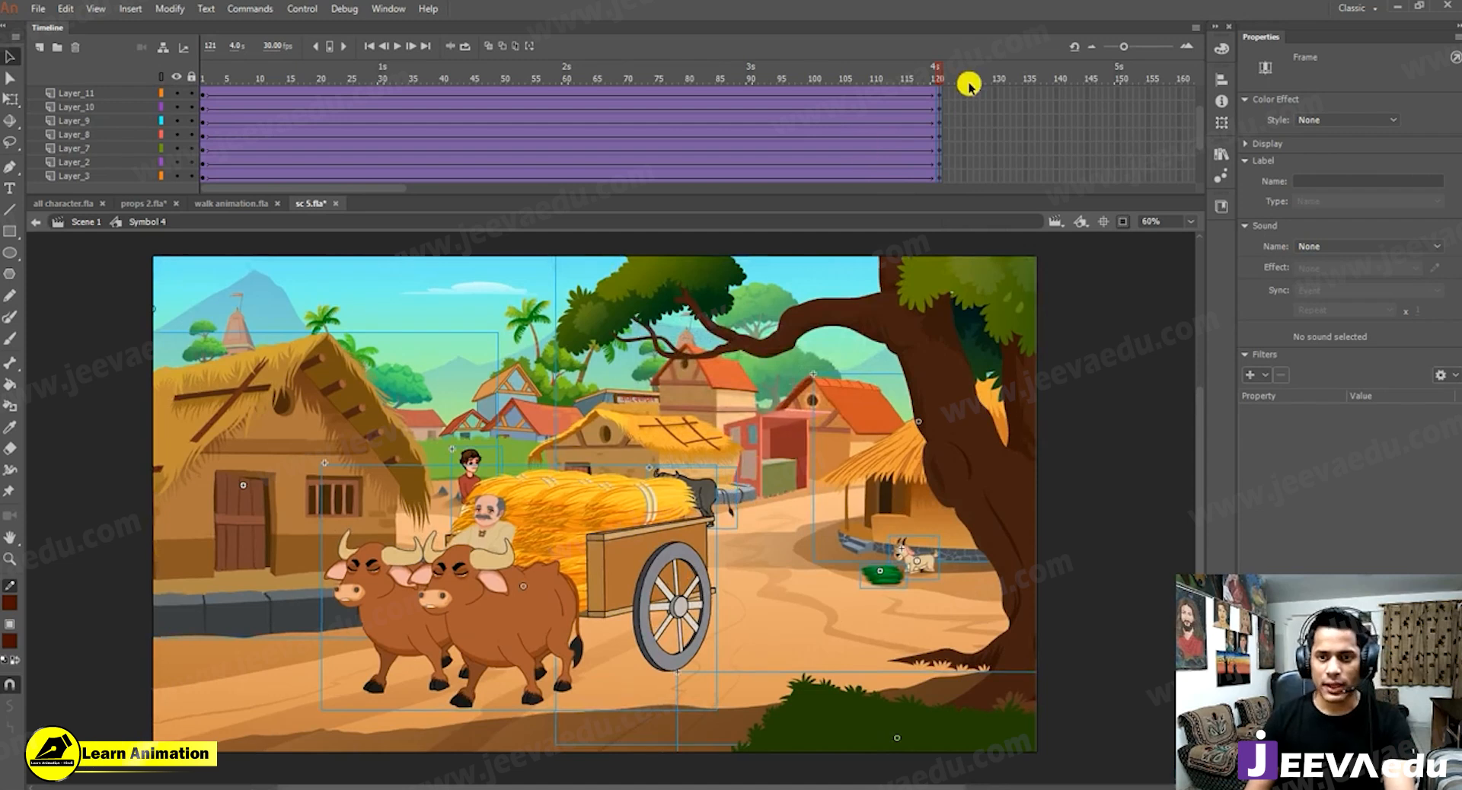
Play the village scene from the first frame to check the zoom-in against the narration.
scroll(948, 84, up, 3)
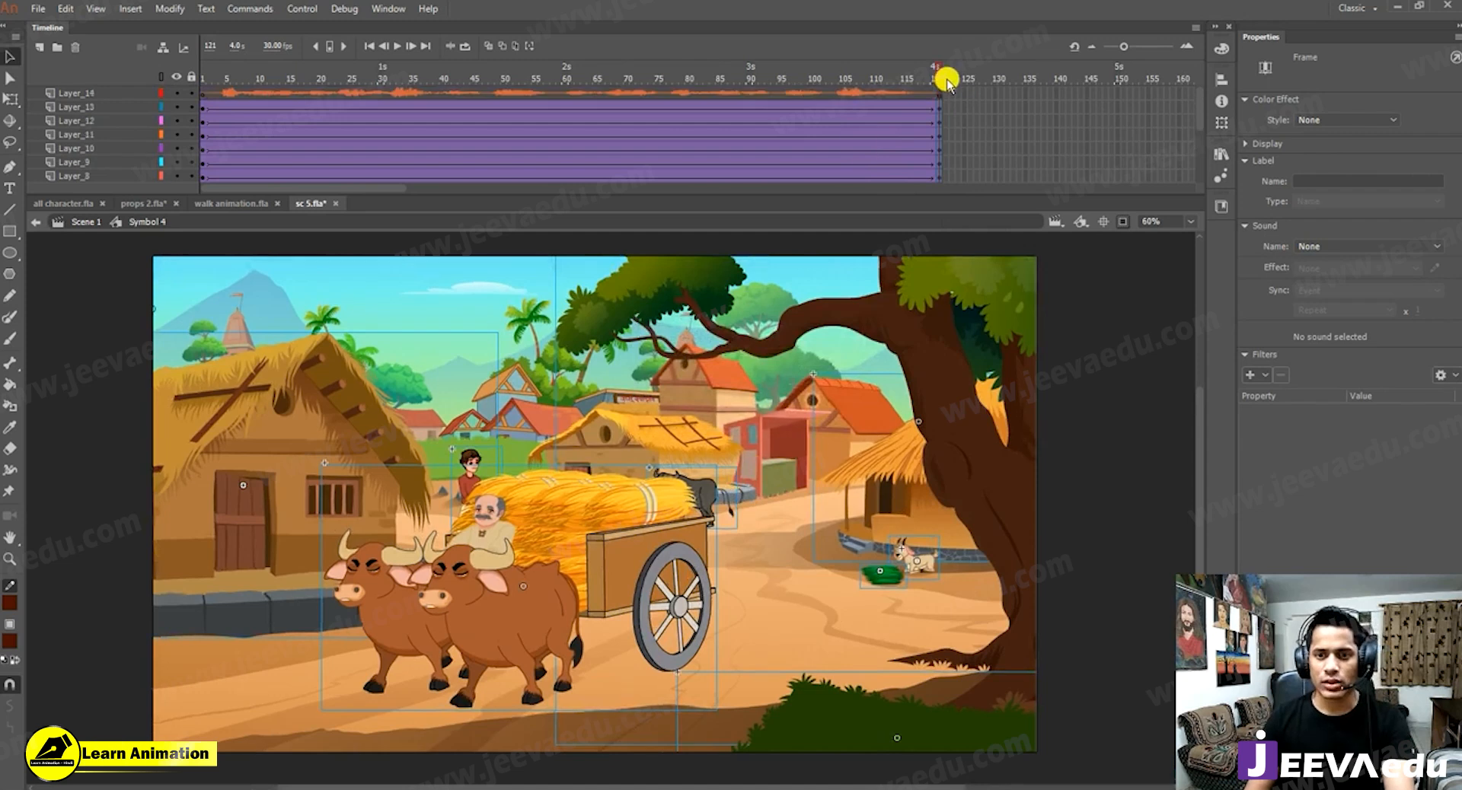
click(209, 94)
key(Return)
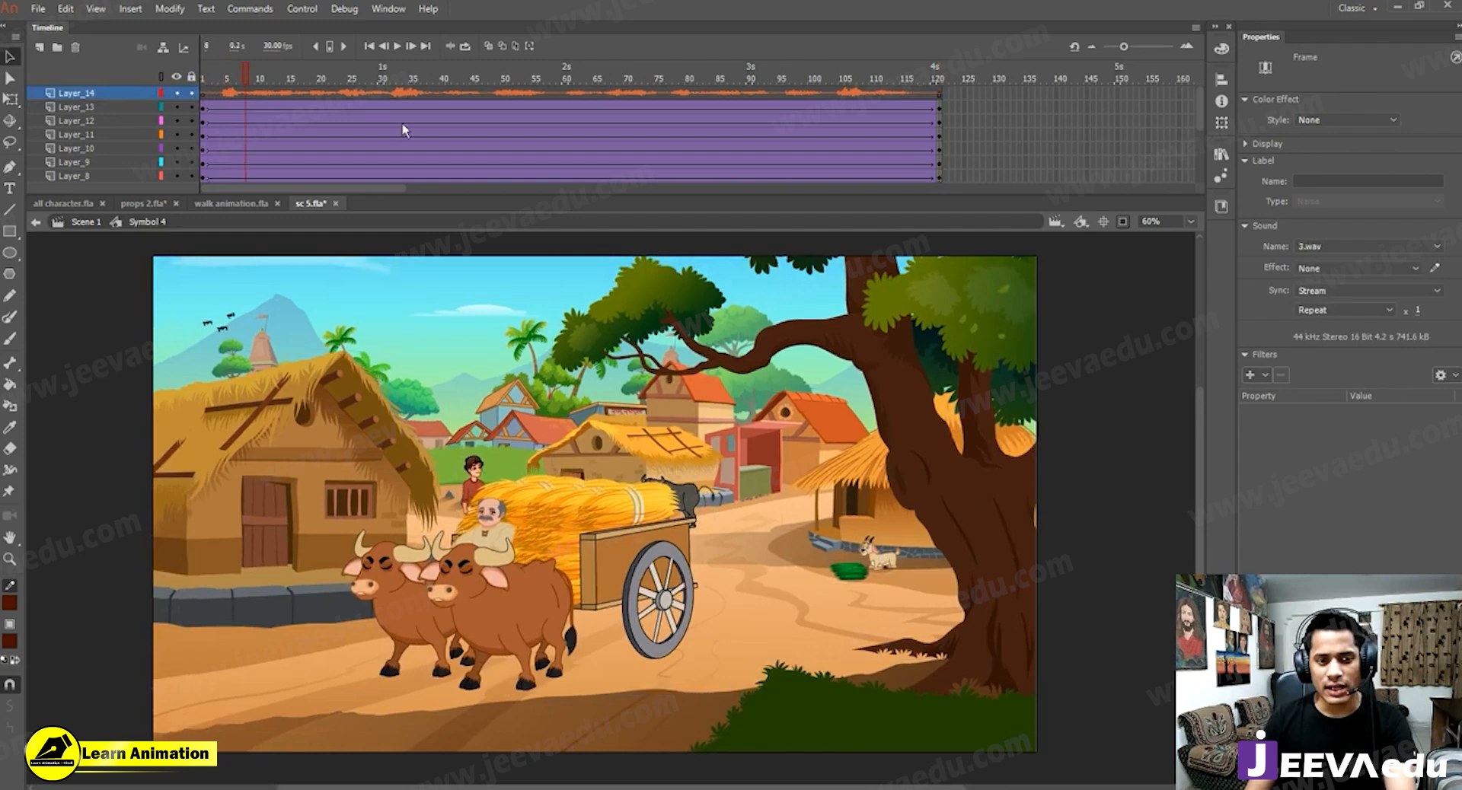
click(991, 150)
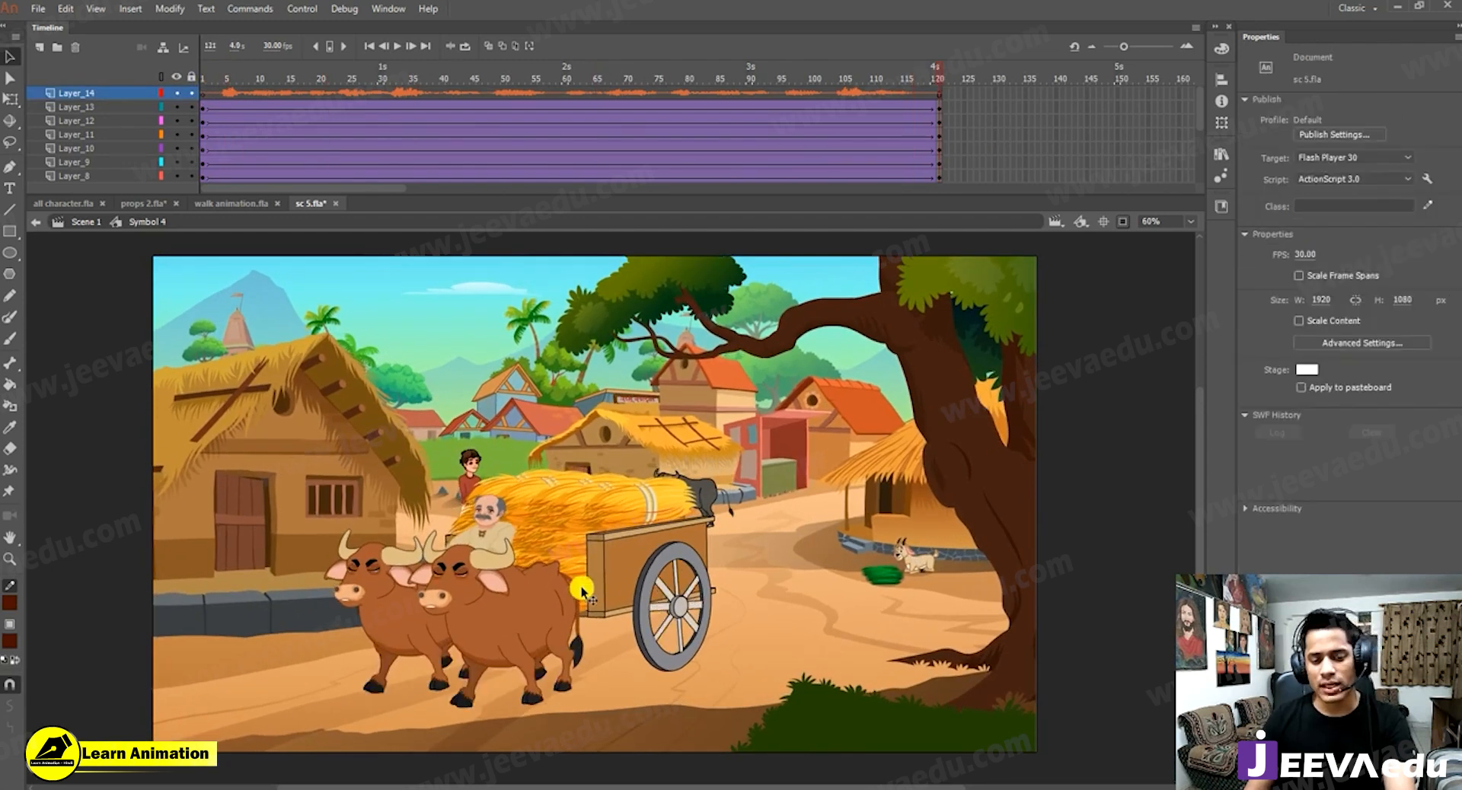
Open the bullock cart symbol, add a keyframe at frame 121 and create a classic tween leading up to it.
click(376, 622)
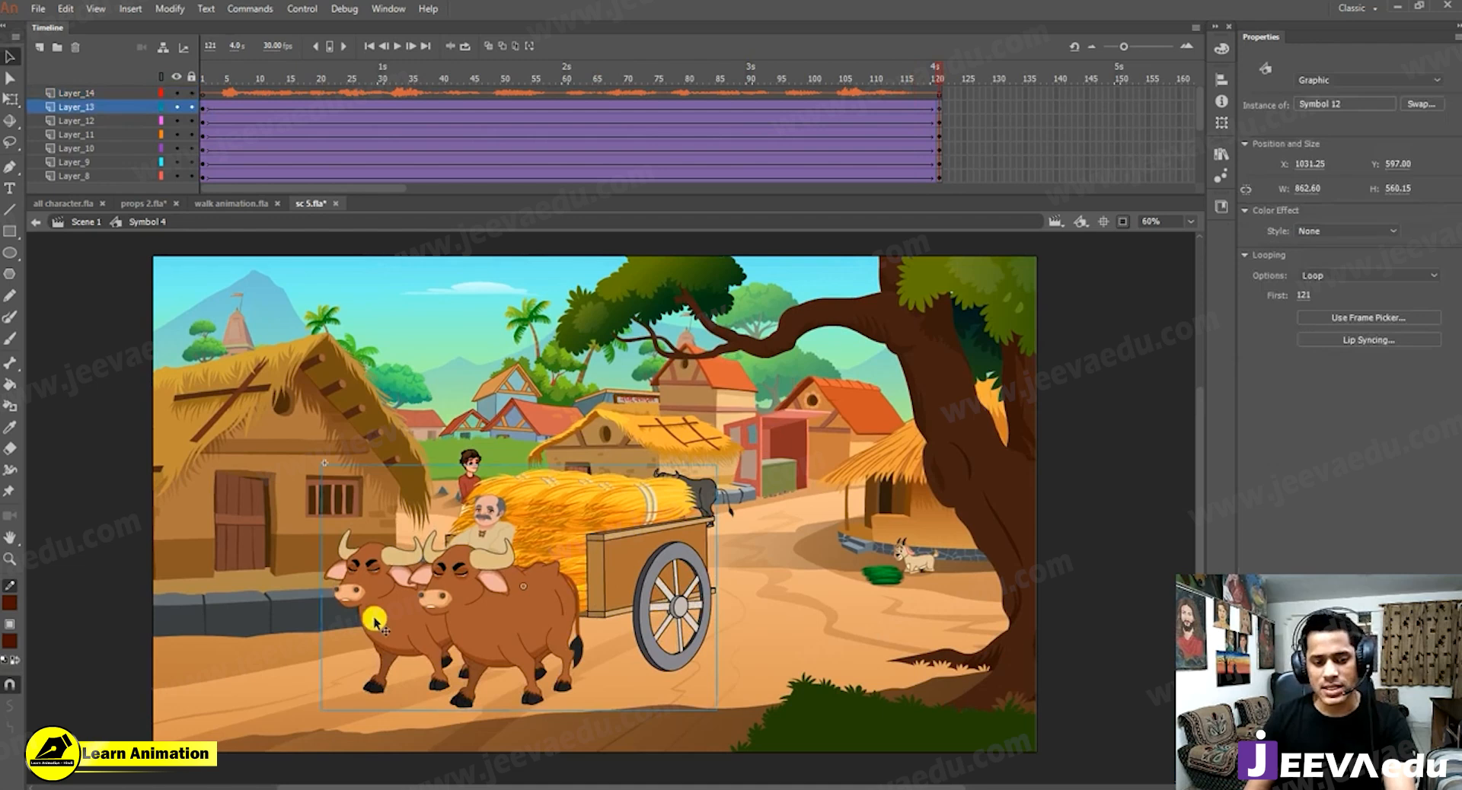
double_click(587, 562)
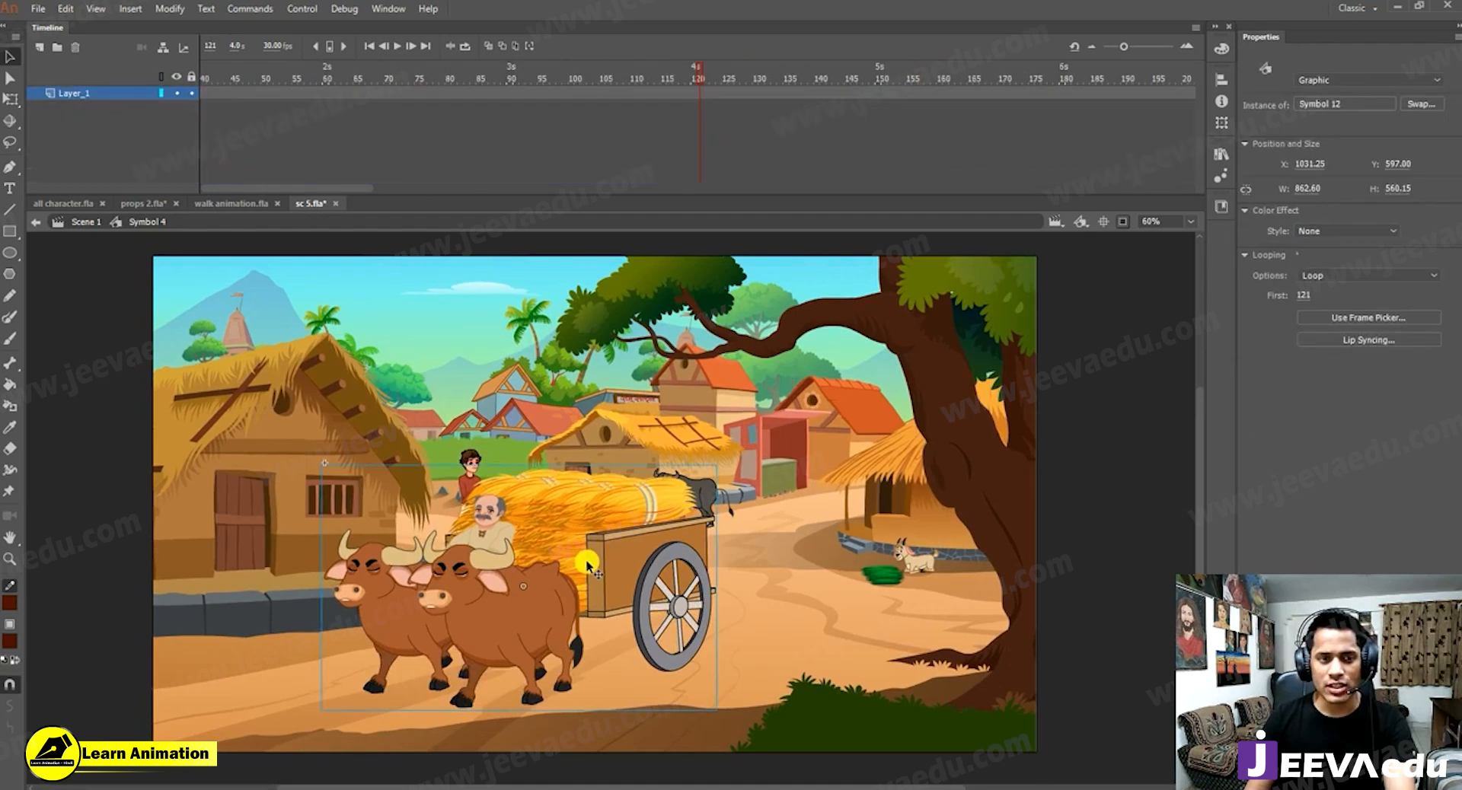
click(699, 99)
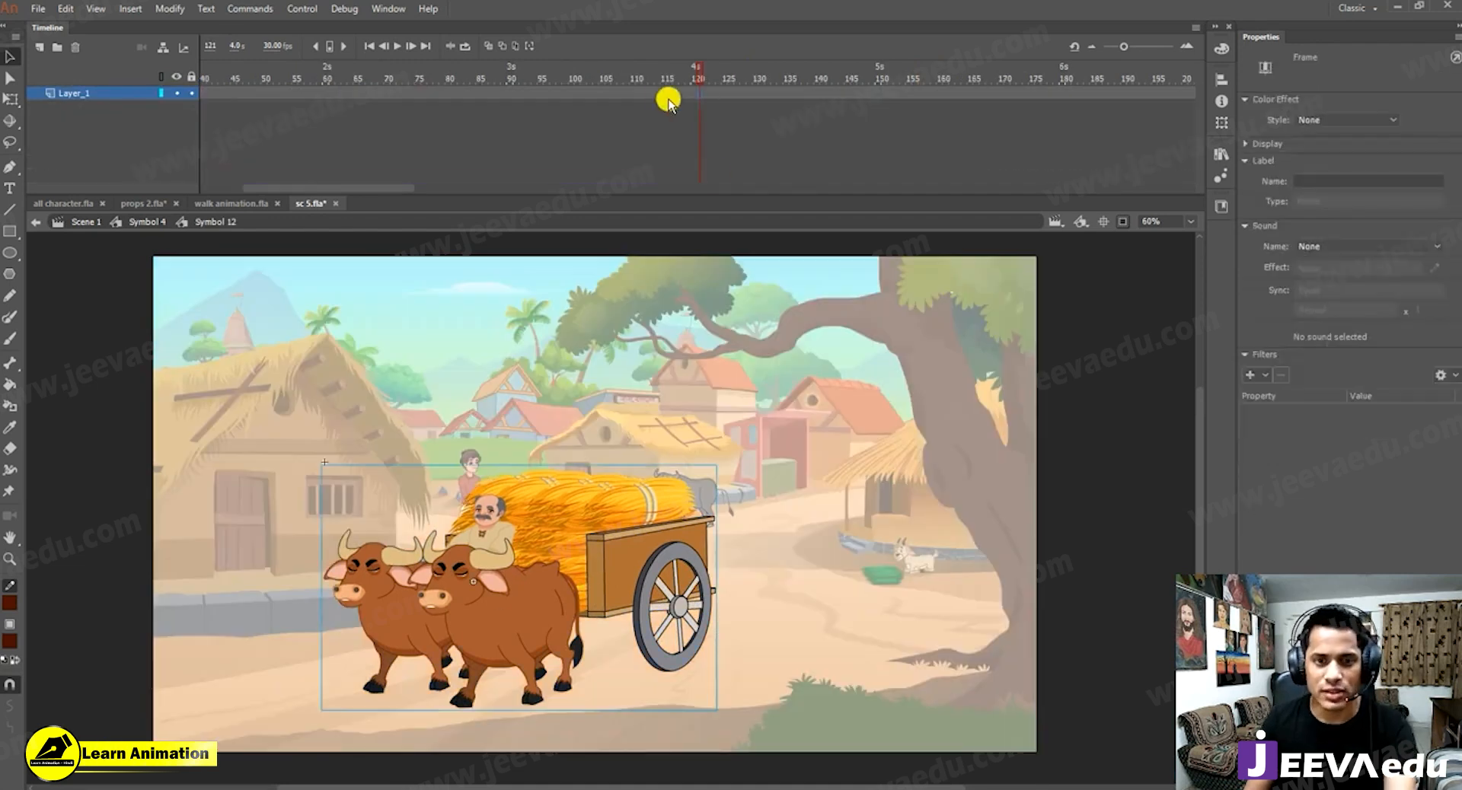
right_click(665, 101)
click(708, 141)
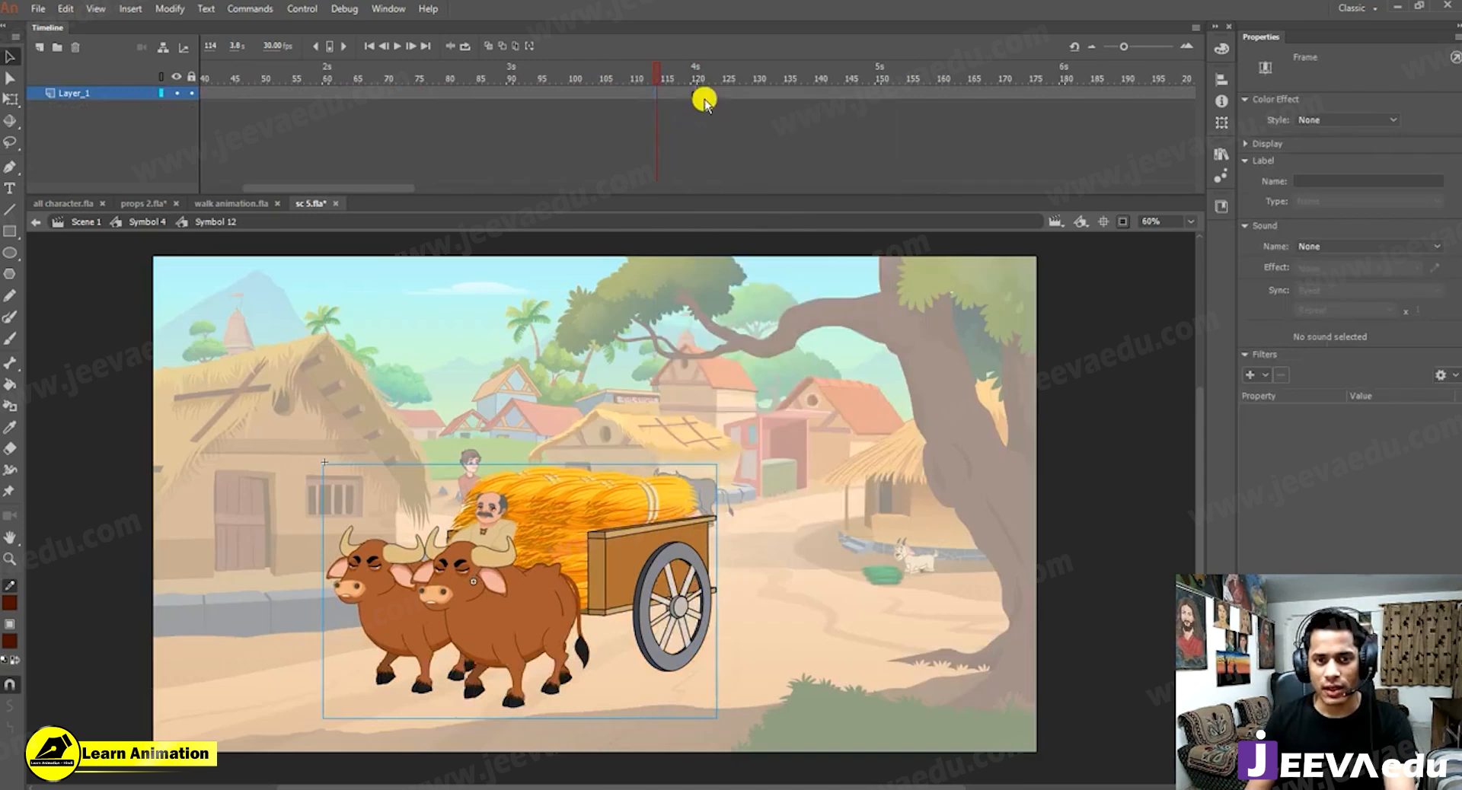
click(654, 99)
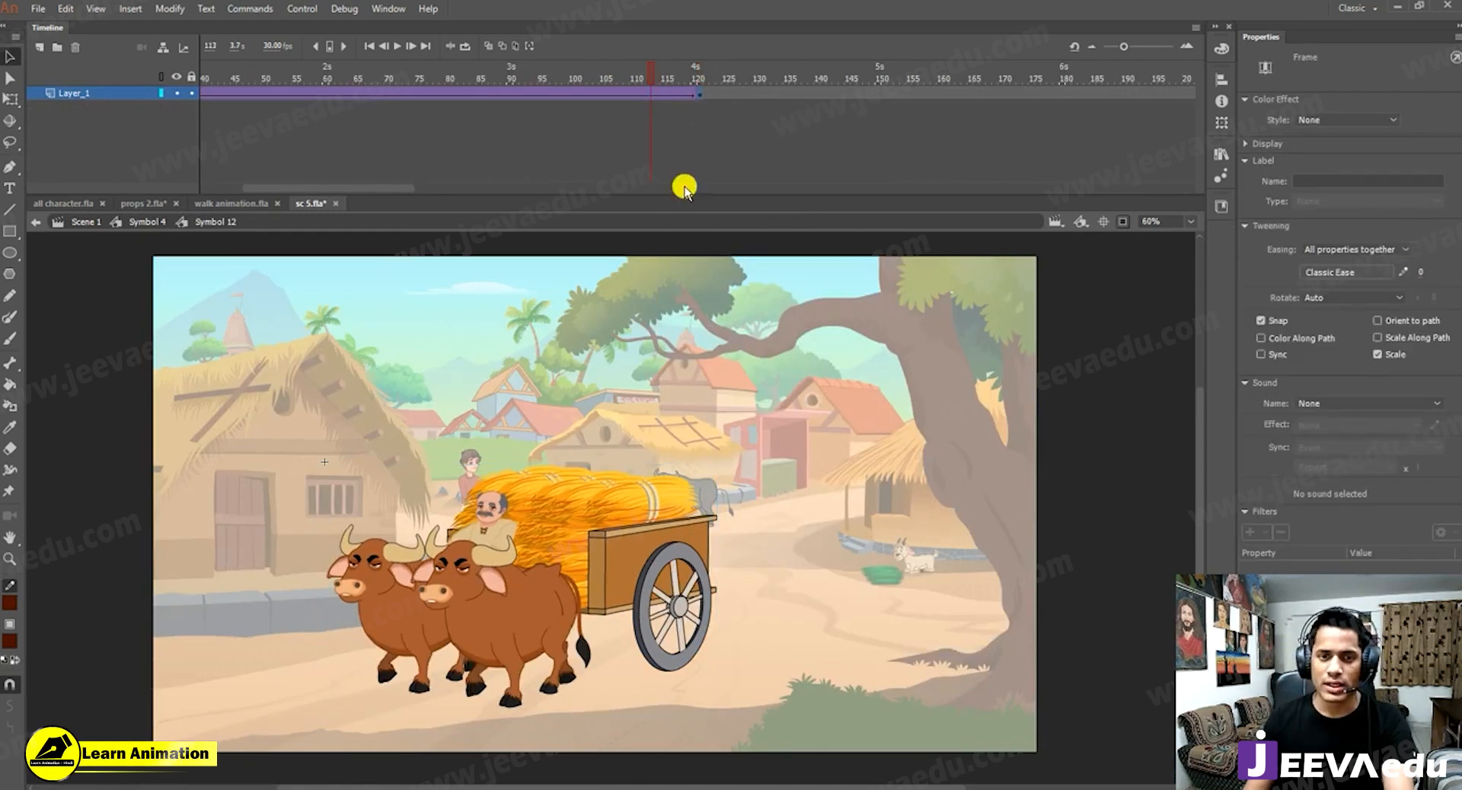
At frame 121, move the bullock cart mostly past the stage's left edge and enlarge it to about 1046 by 680 px.
click(699, 93)
drag(455, 650, 76, 691)
alt+click(390, 600)
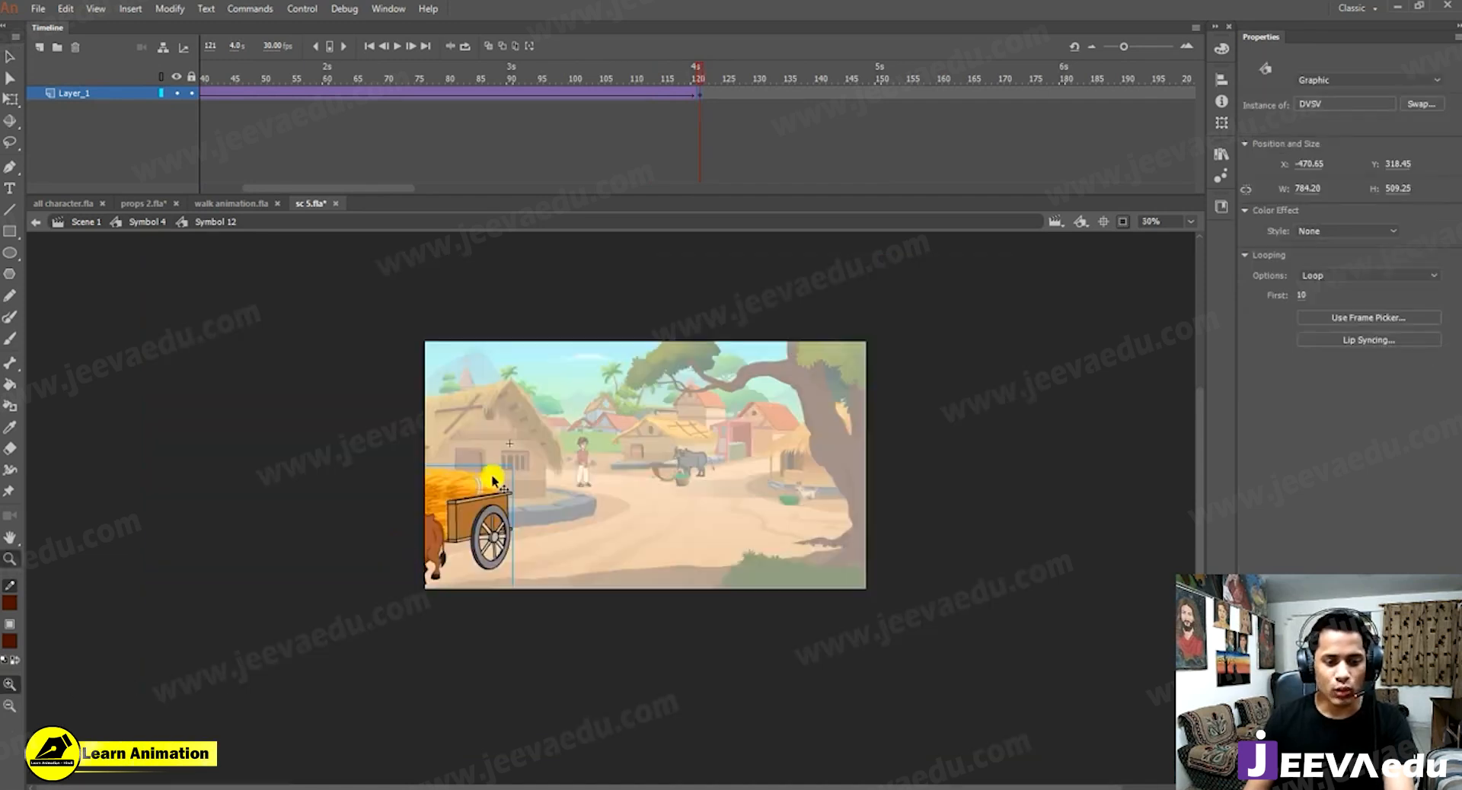
key(q)
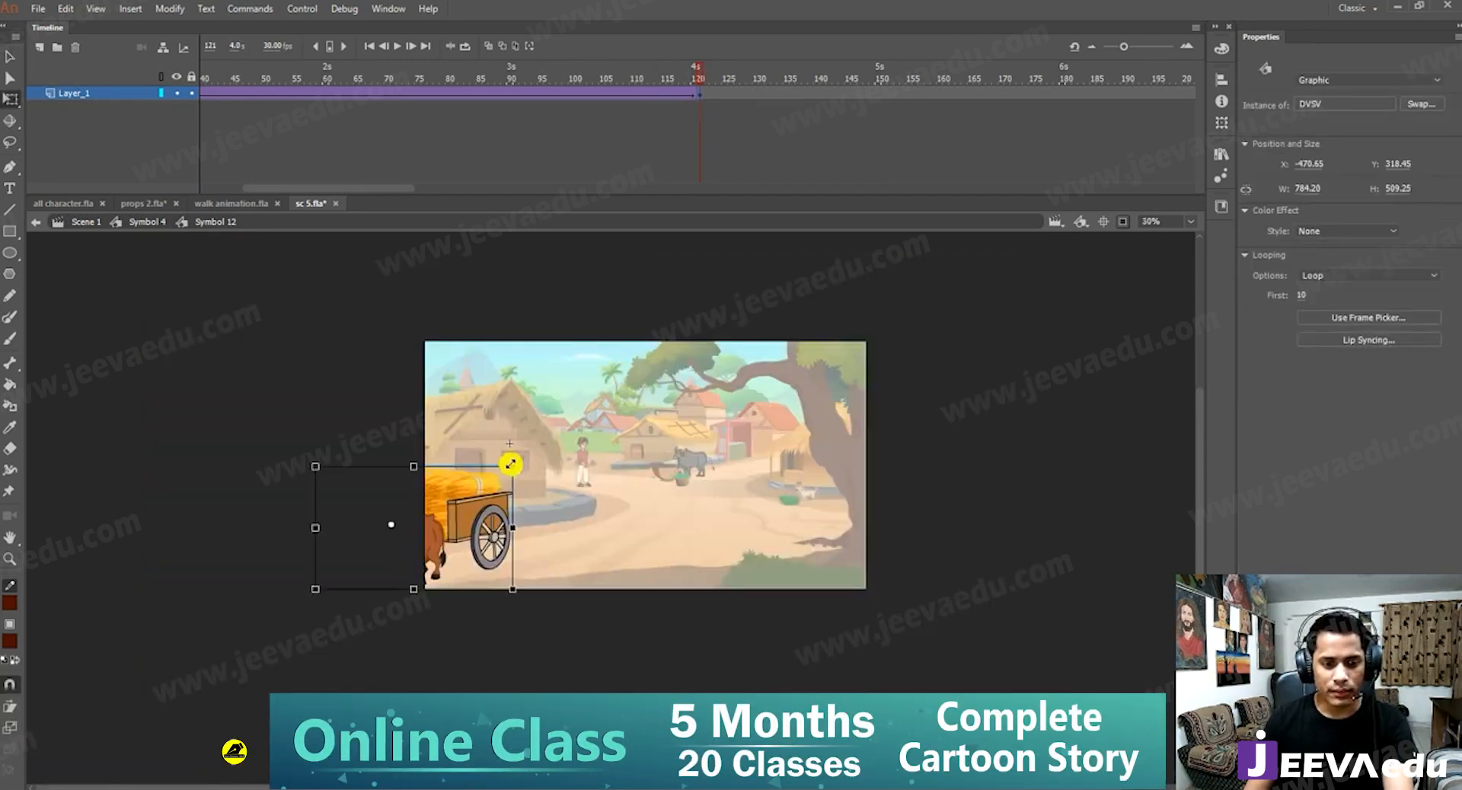
drag(513, 464, 536, 437)
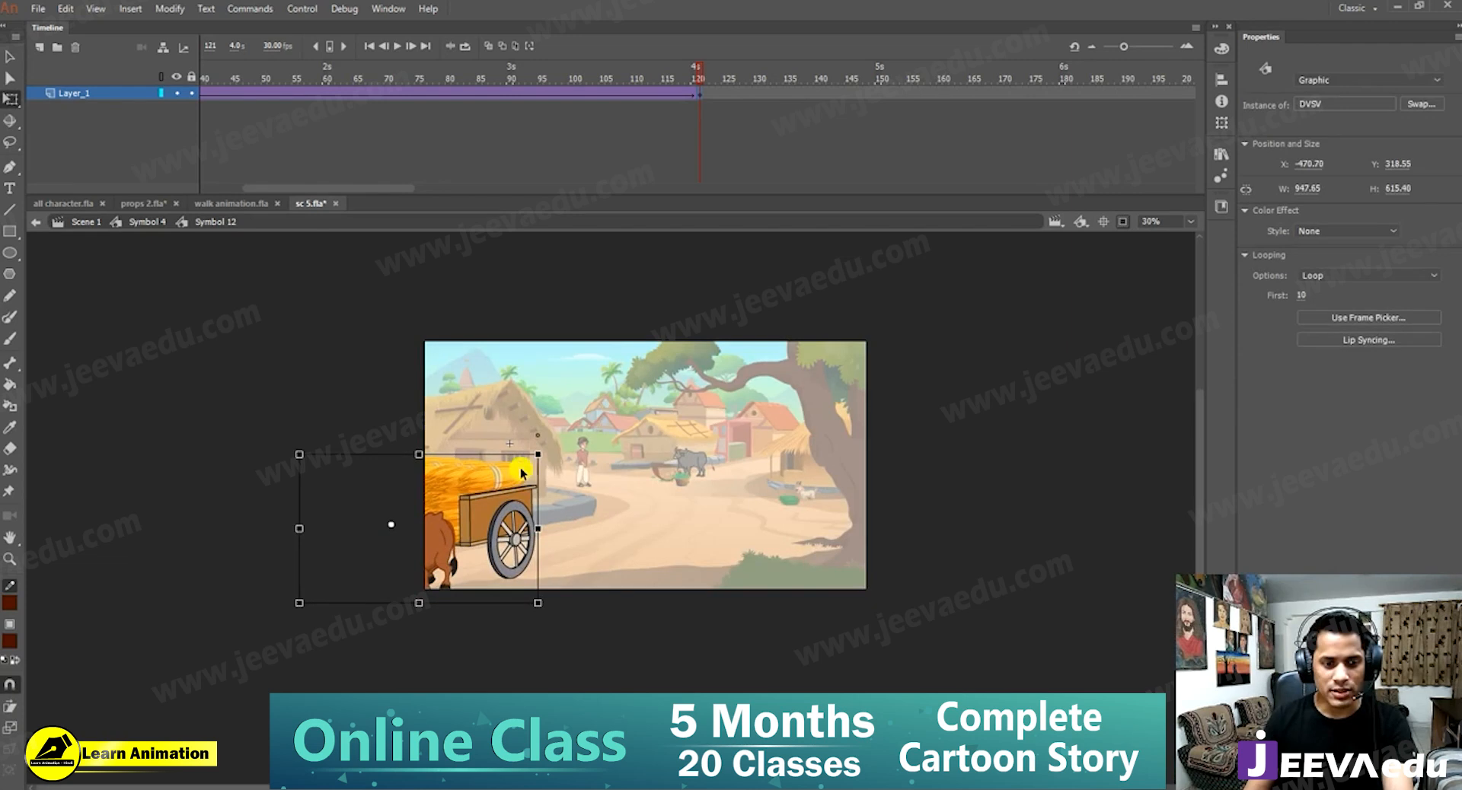
drag(485, 516, 441, 536)
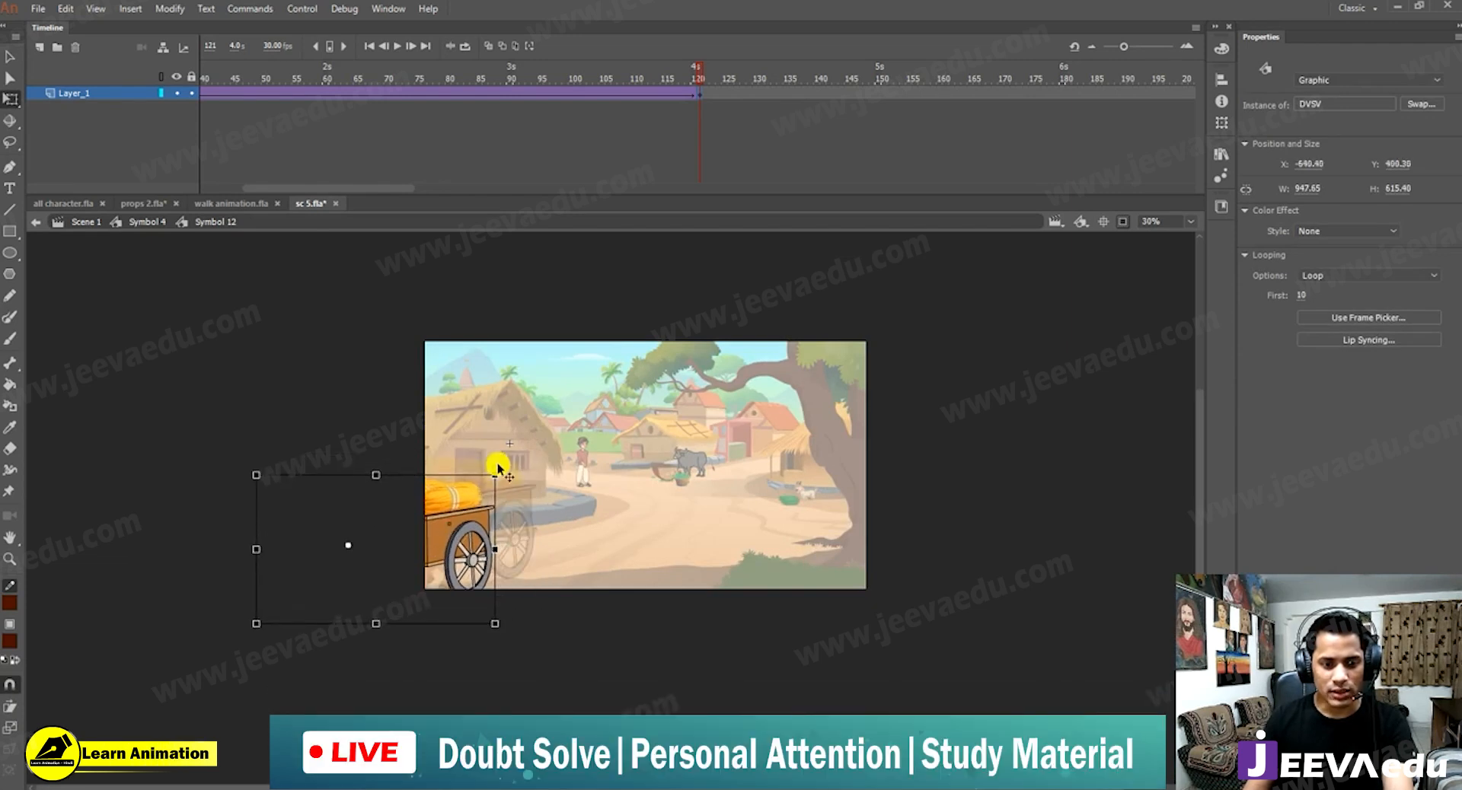
drag(495, 475, 505, 464)
drag(471, 530, 417, 559)
Play the bullock cart symbol from its first frame to check how the cart travels out of the scene.
click(689, 105)
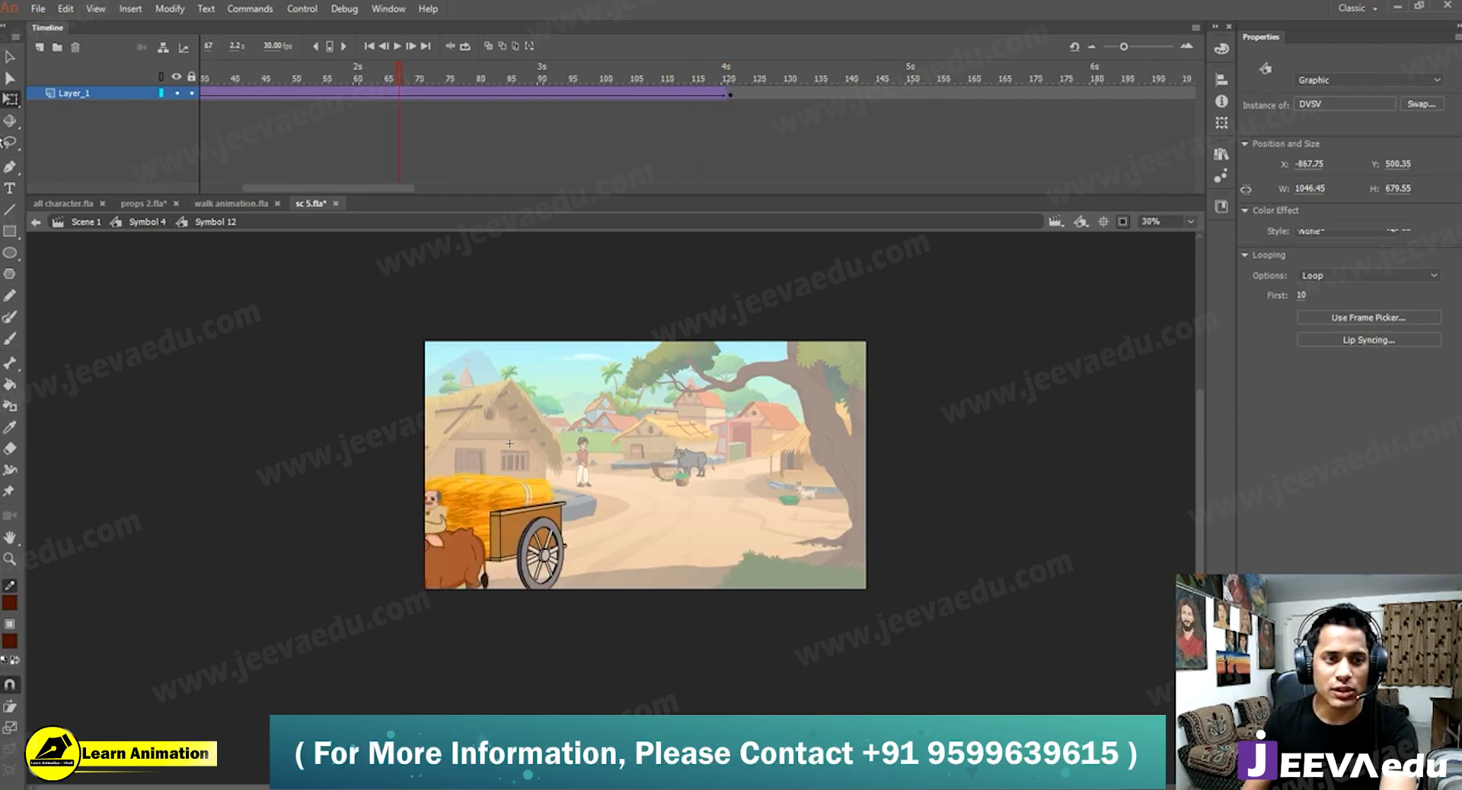
drag(1, 142, 4, 145)
key(z)
click(692, 542)
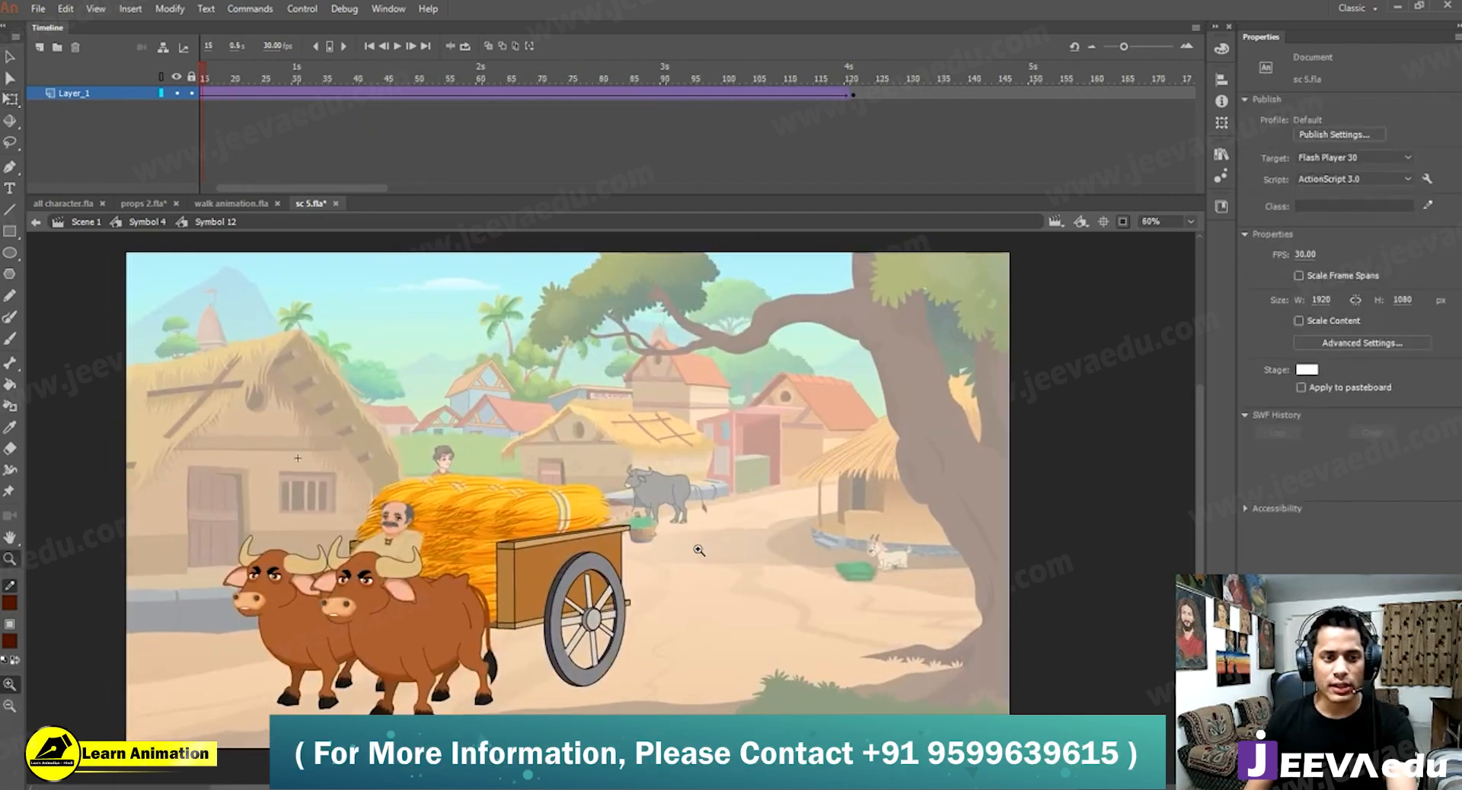
drag(343, 187, 201, 183)
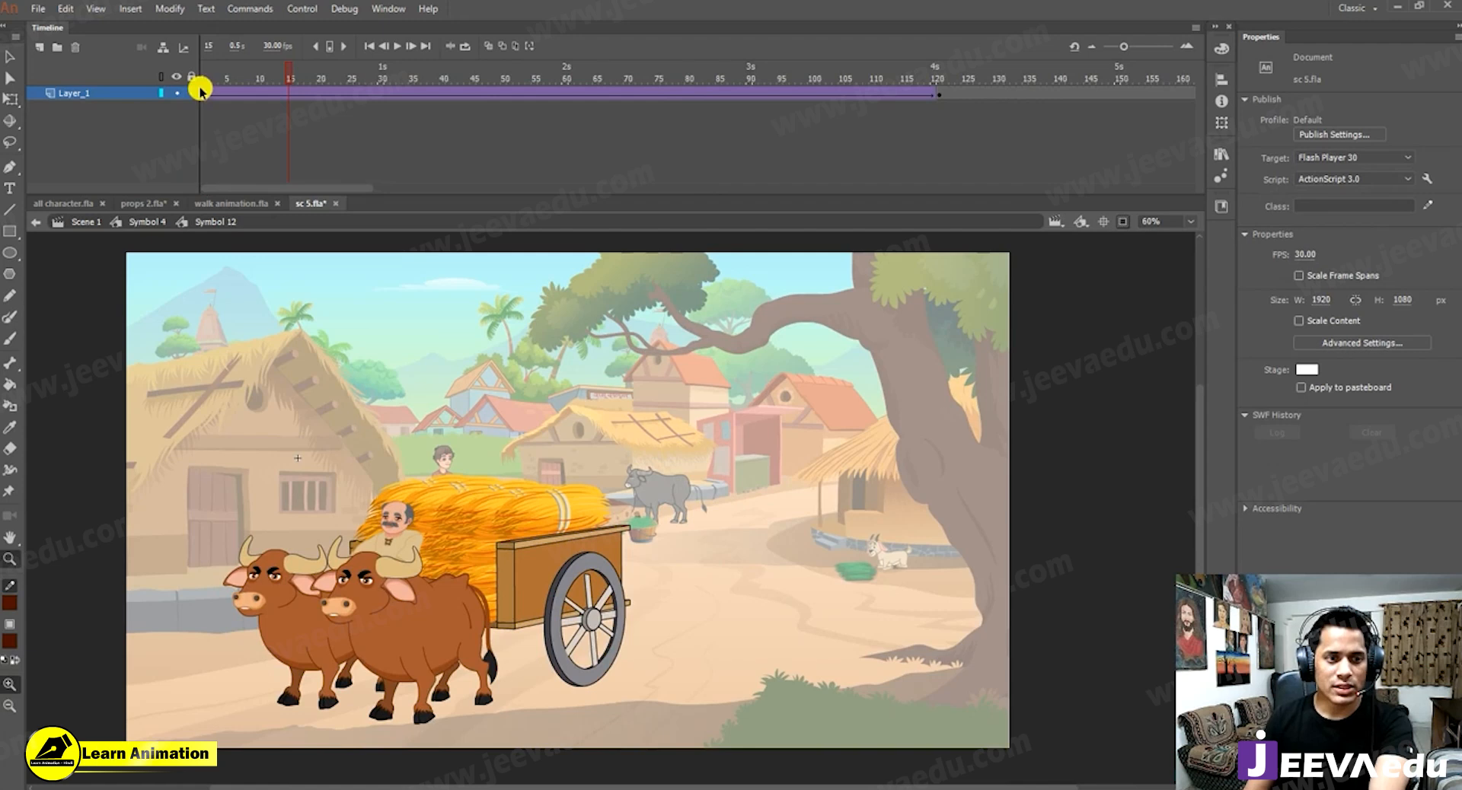
click(201, 91)
key(Return)
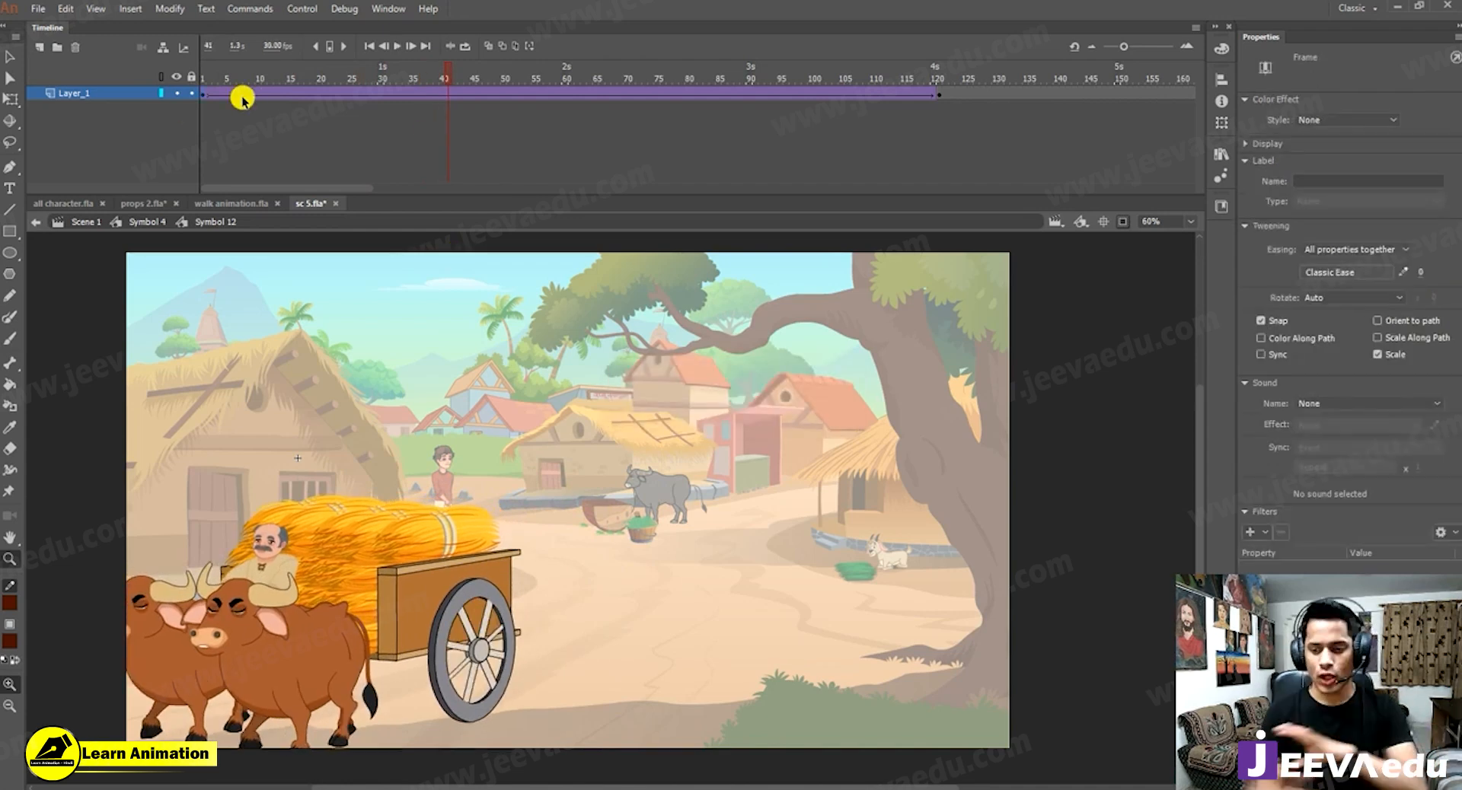
drag(226, 82, 202, 91)
Return to the village scene, hide every artwork layer except the cart's, and replay the animation inside the bullock cart symbol.
key(v)
double_click(372, 422)
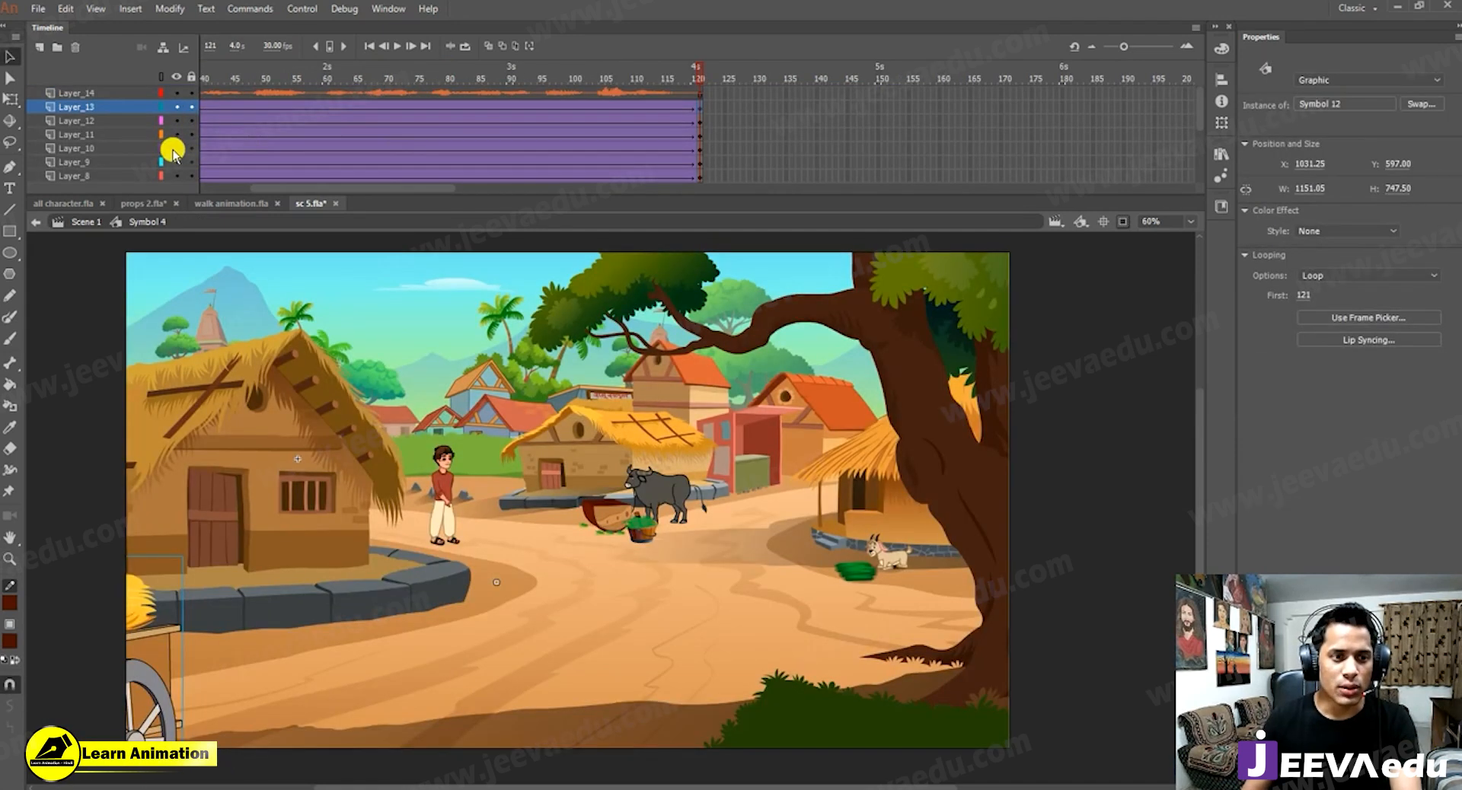
drag(179, 166, 188, 120)
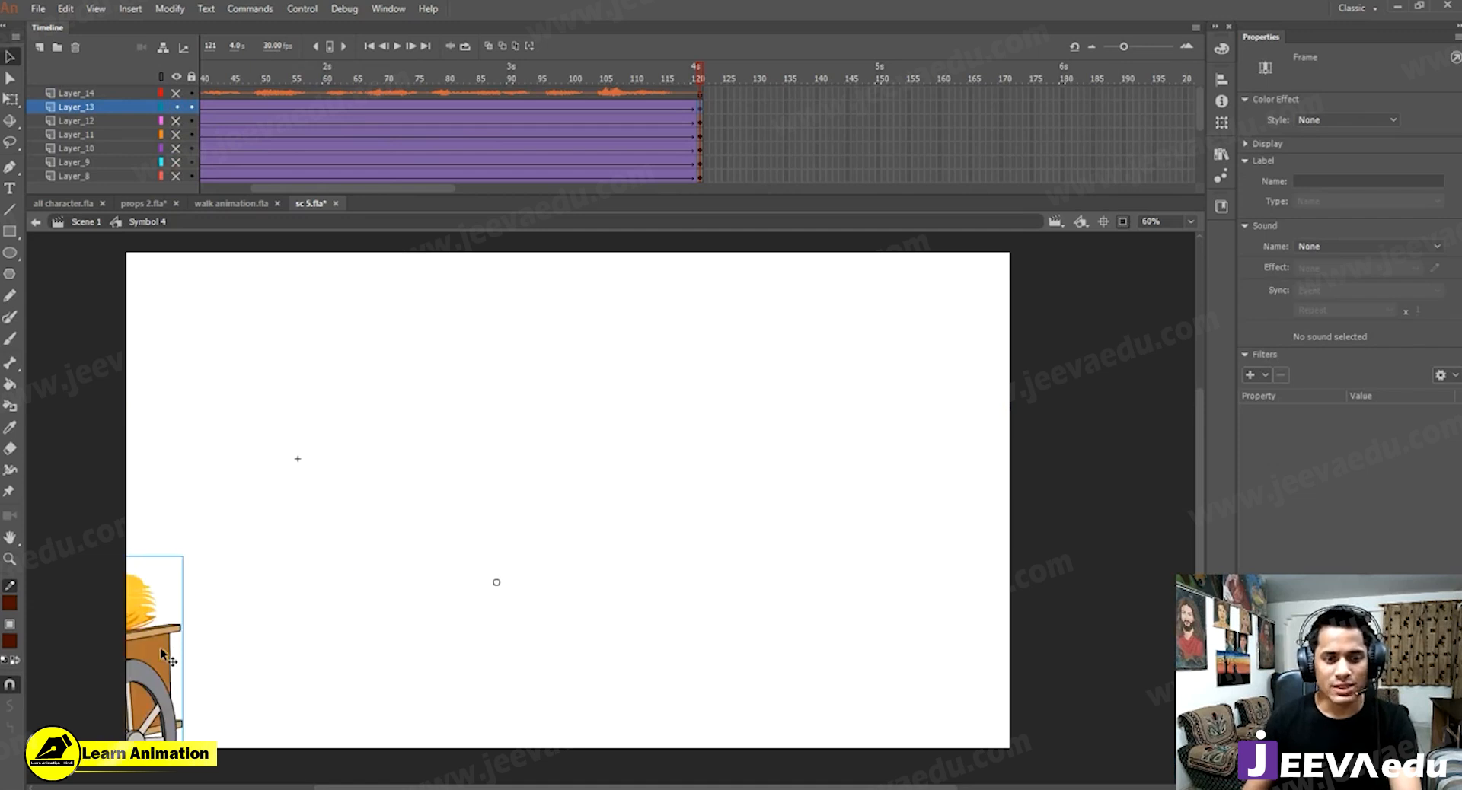
double_click(161, 654)
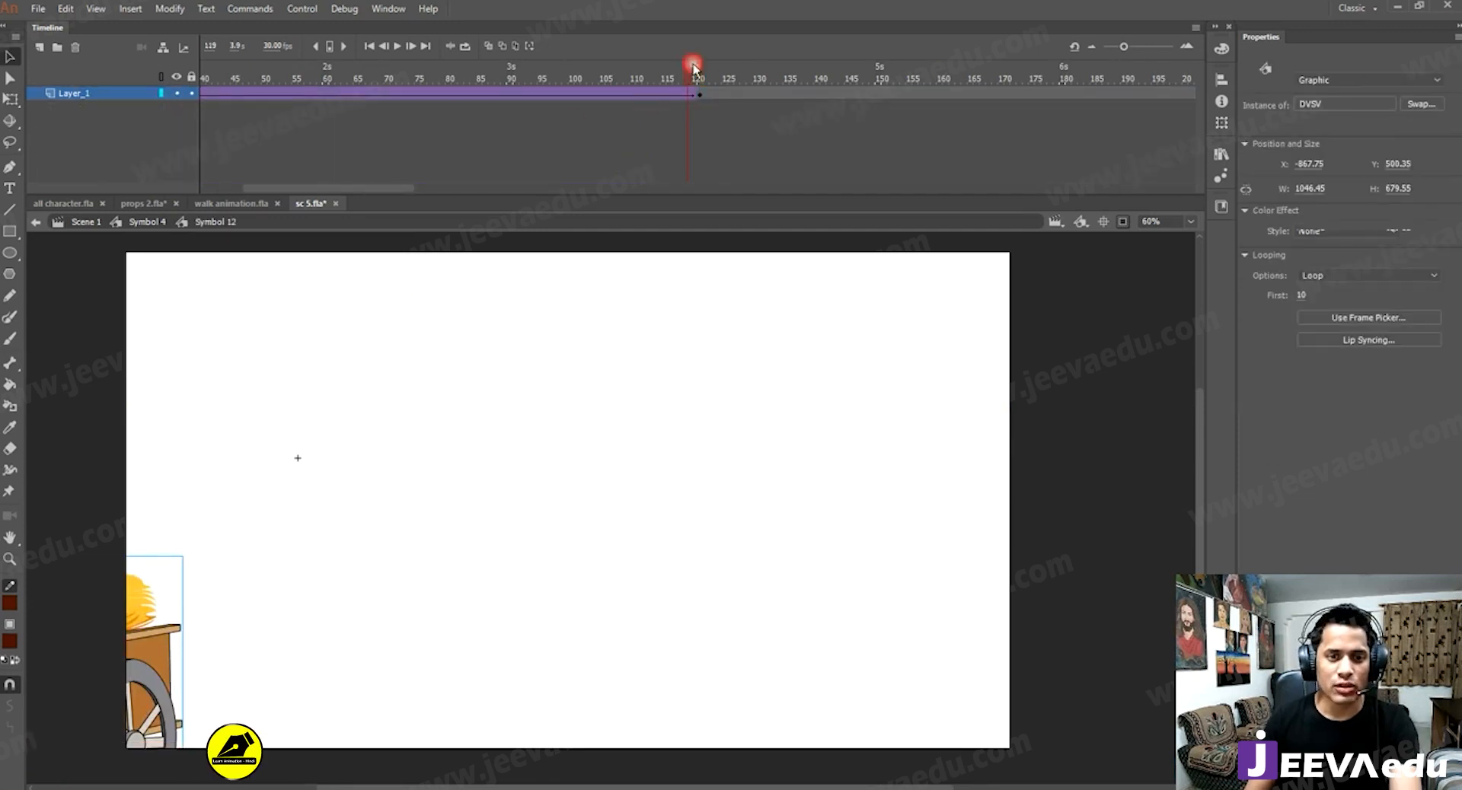
key(Return)
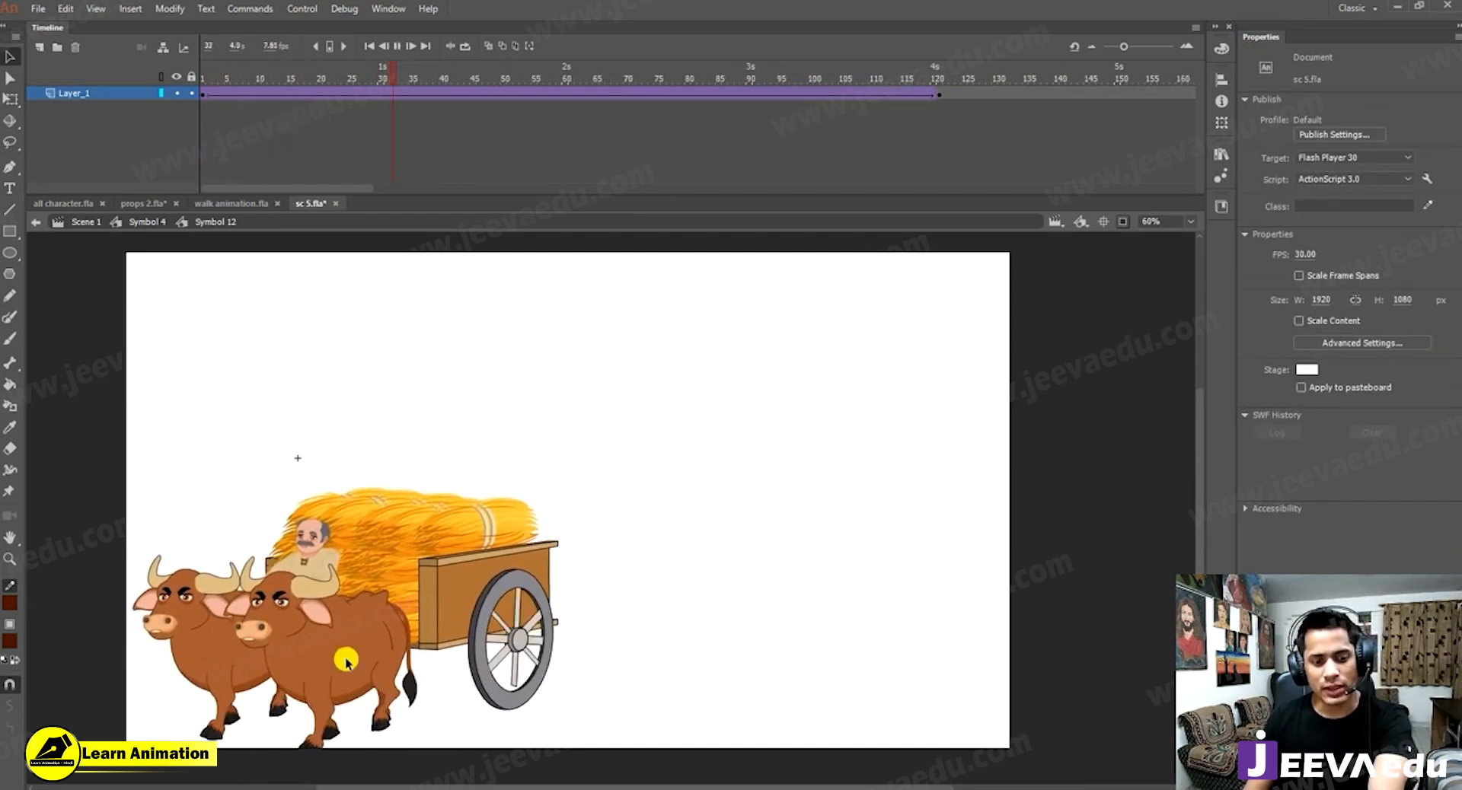
At frame 121, scale the bullock cart to 105% and move it farther off the stage's left edge, to about X -1013, Y 558.
click(938, 94)
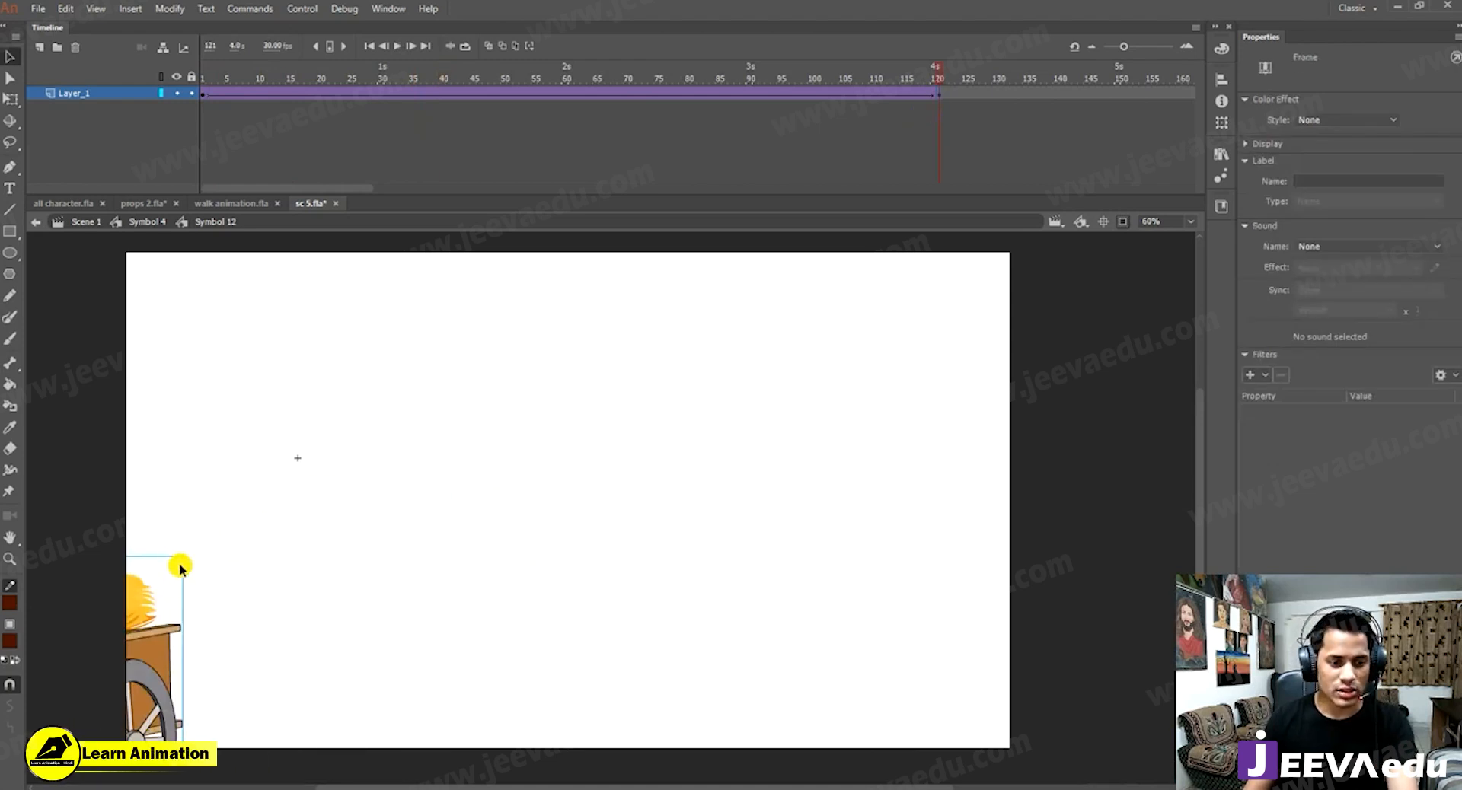
key(q)
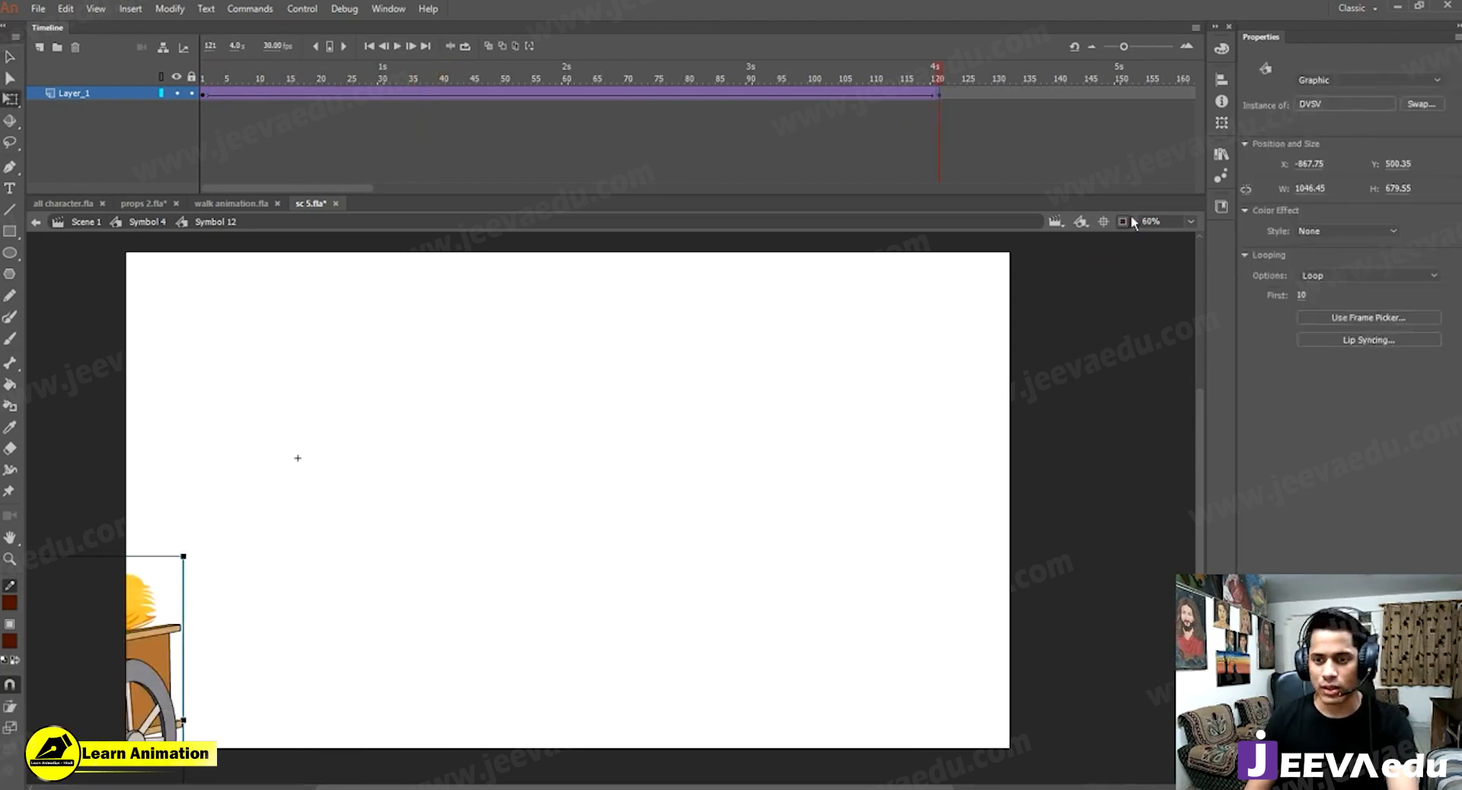
click(1125, 222)
key(z)
alt+click(335, 591)
key(ctrl+alt+s)
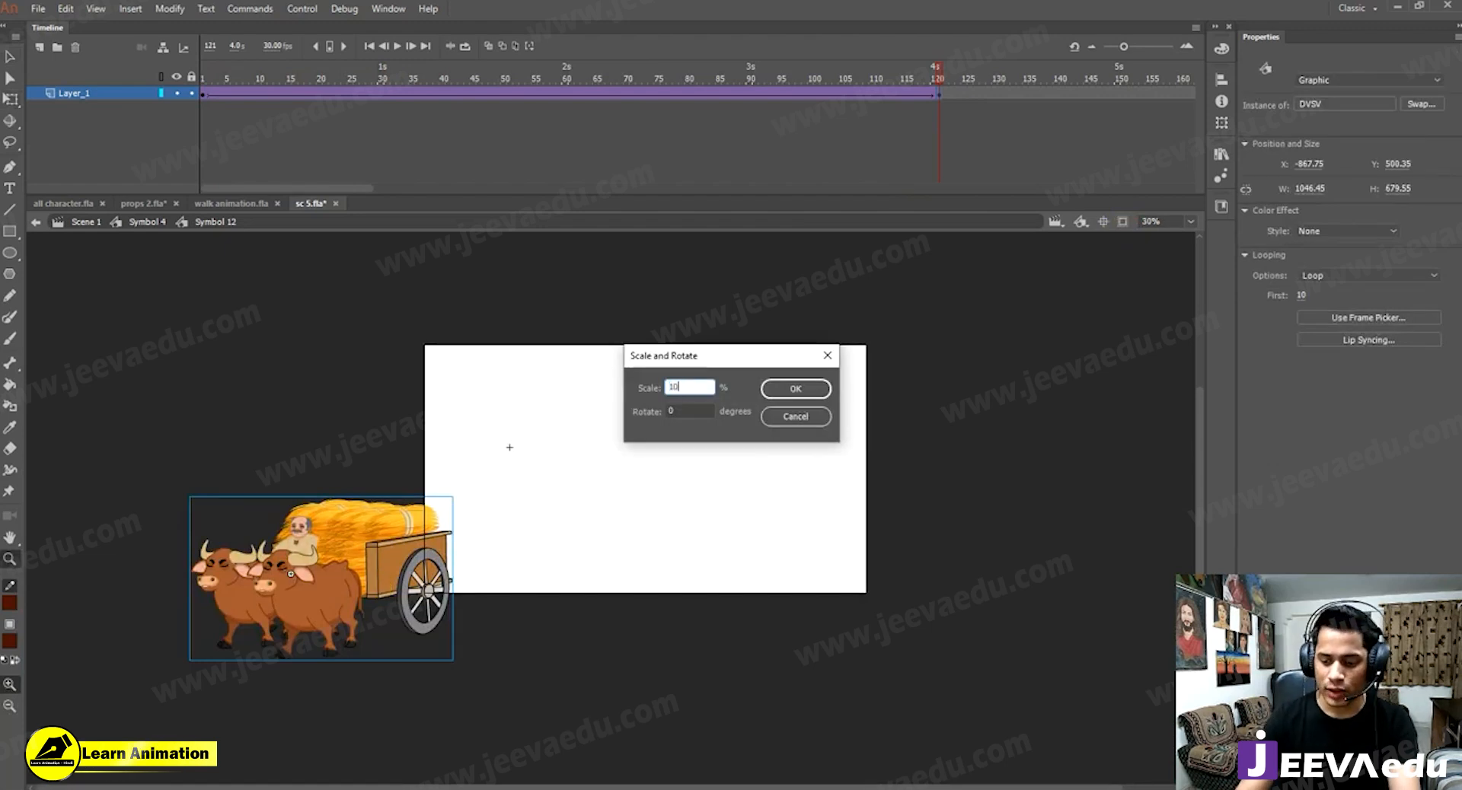
text(105)
key(Return)
drag(395, 578, 372, 589)
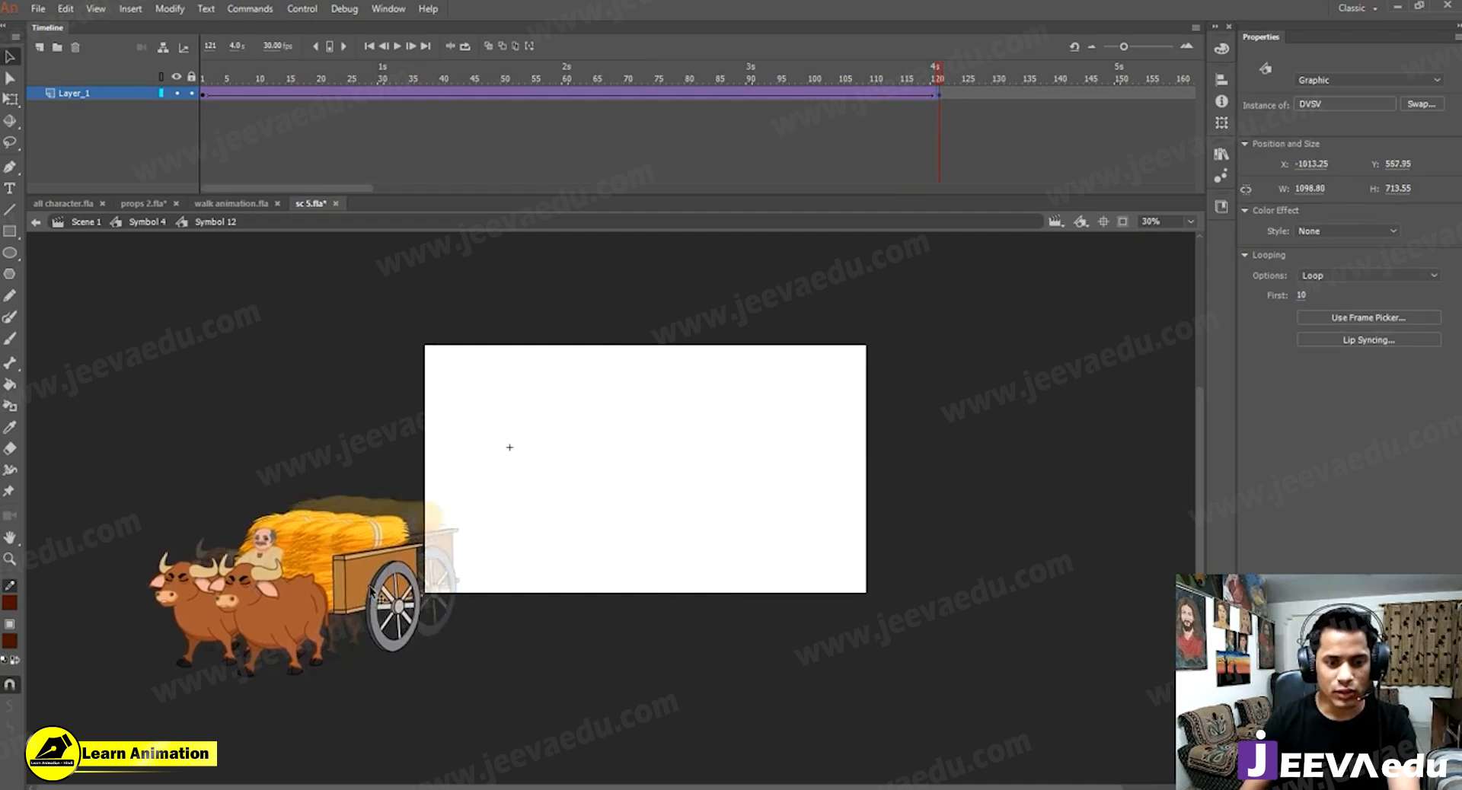
click(1110, 222)
key(z)
click(666, 485)
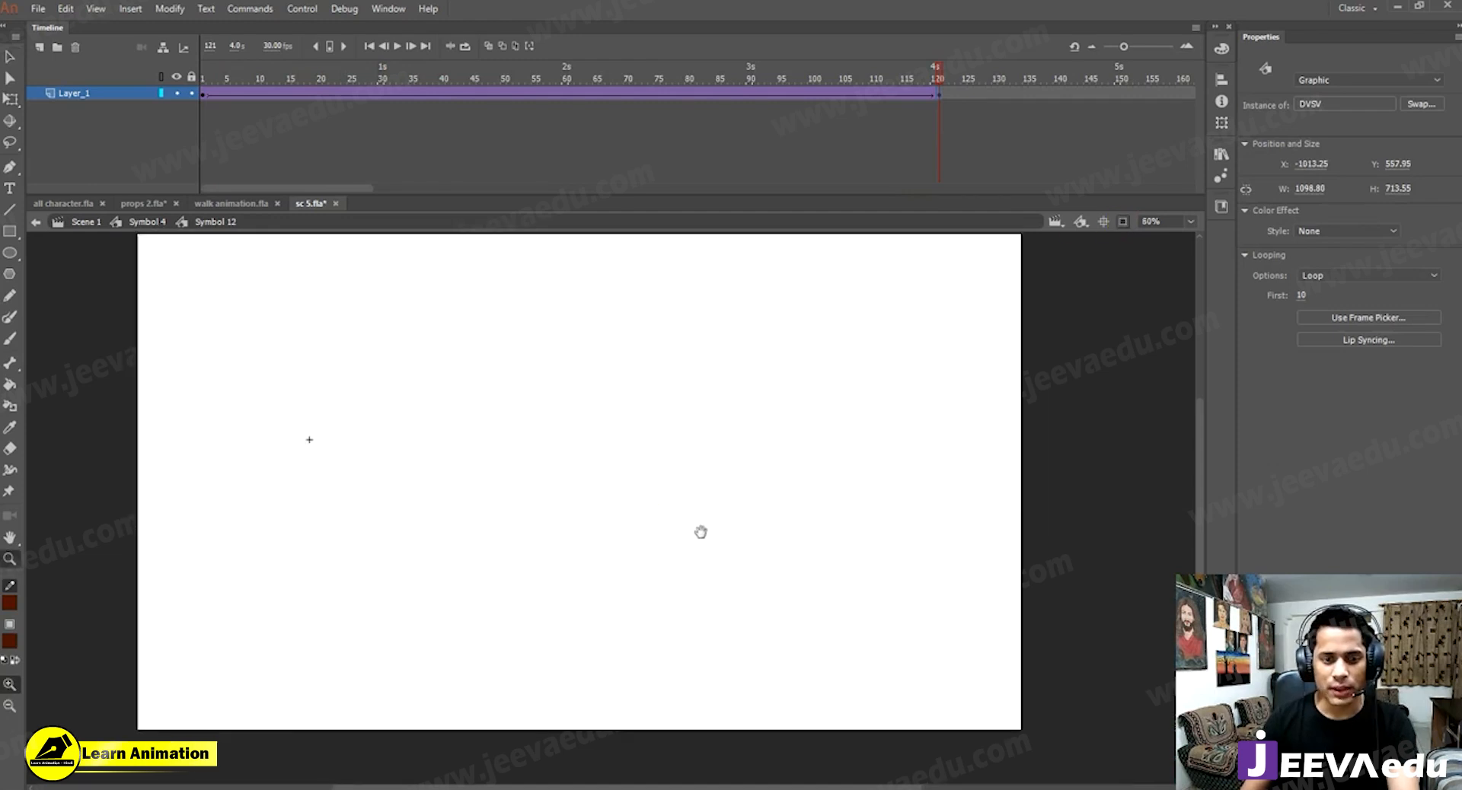
Return to the village scene and show all of its hidden layers again.
click(919, 108)
key(Return)
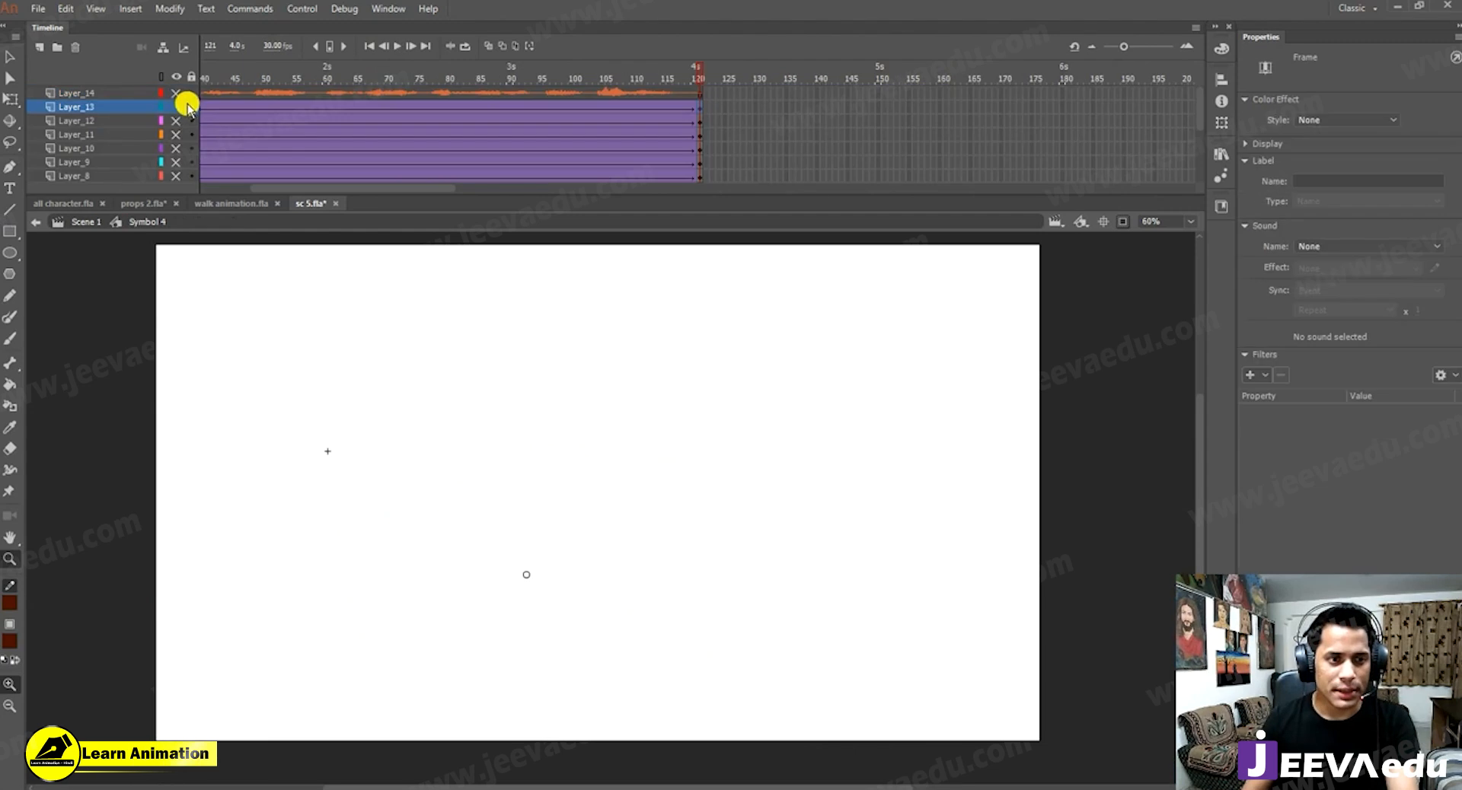
alt+click(177, 130)
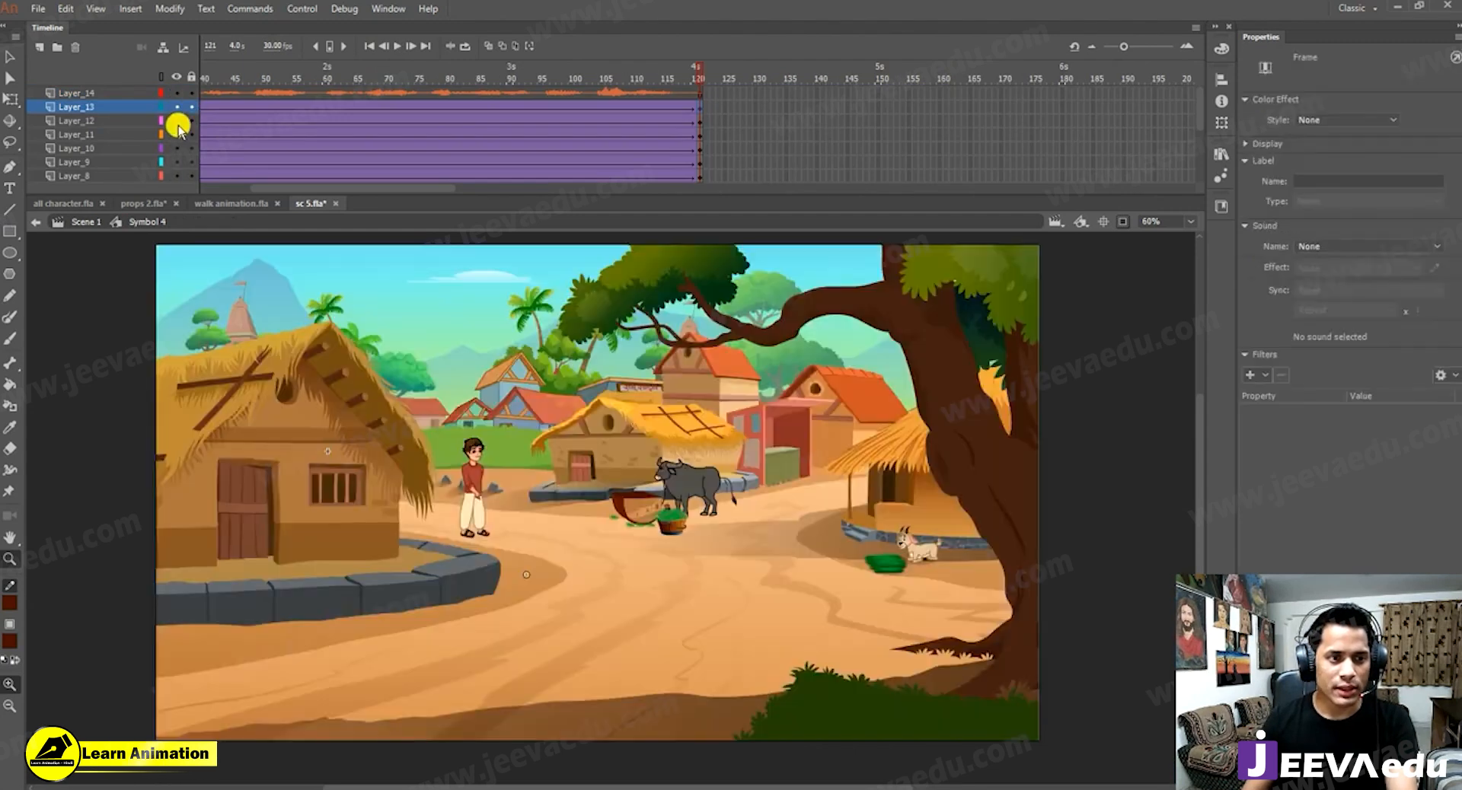
Play the village scene from frame 1 to check the cart's travel against the scene zoom.
key(Return)
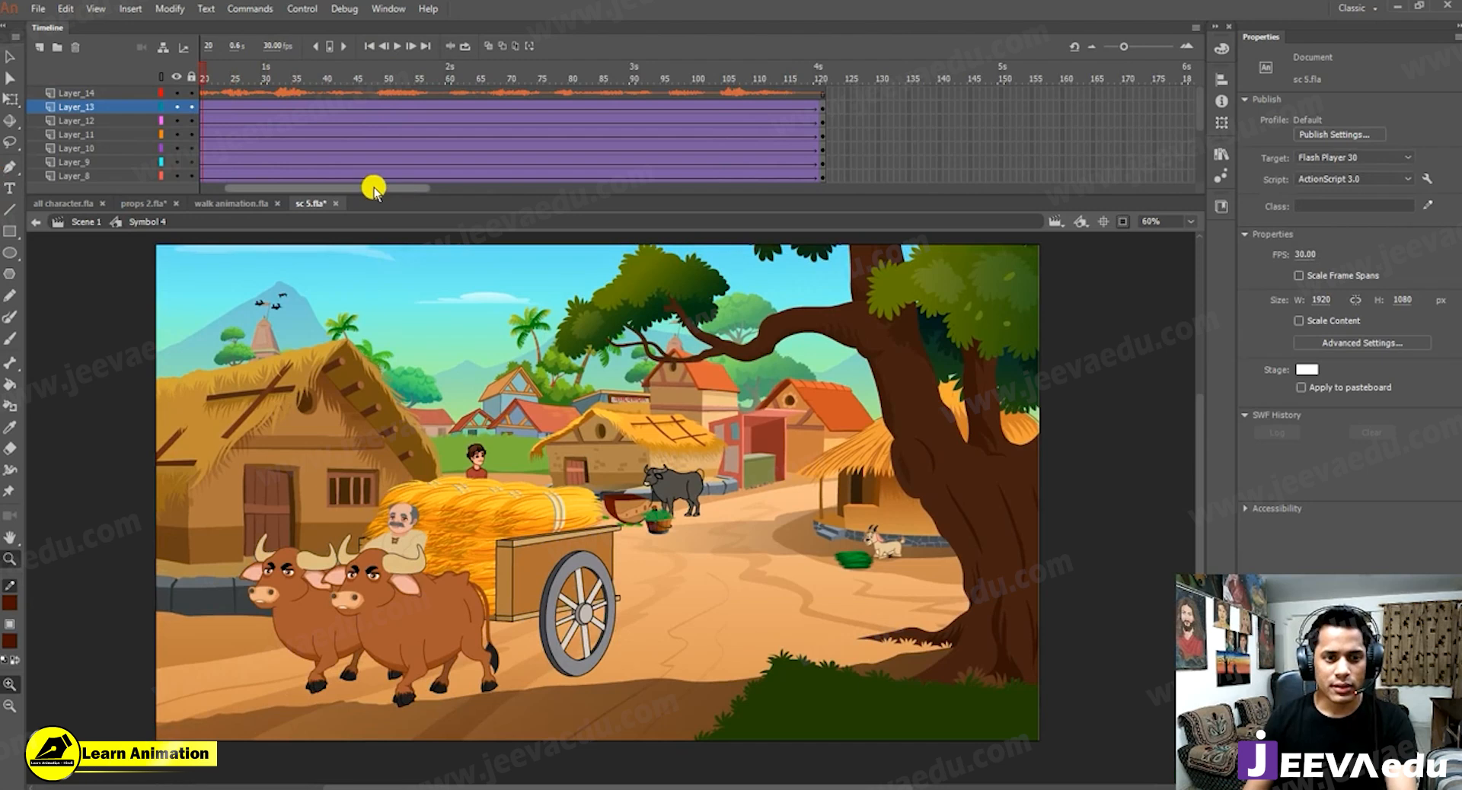
drag(369, 187, 252, 185)
click(204, 91)
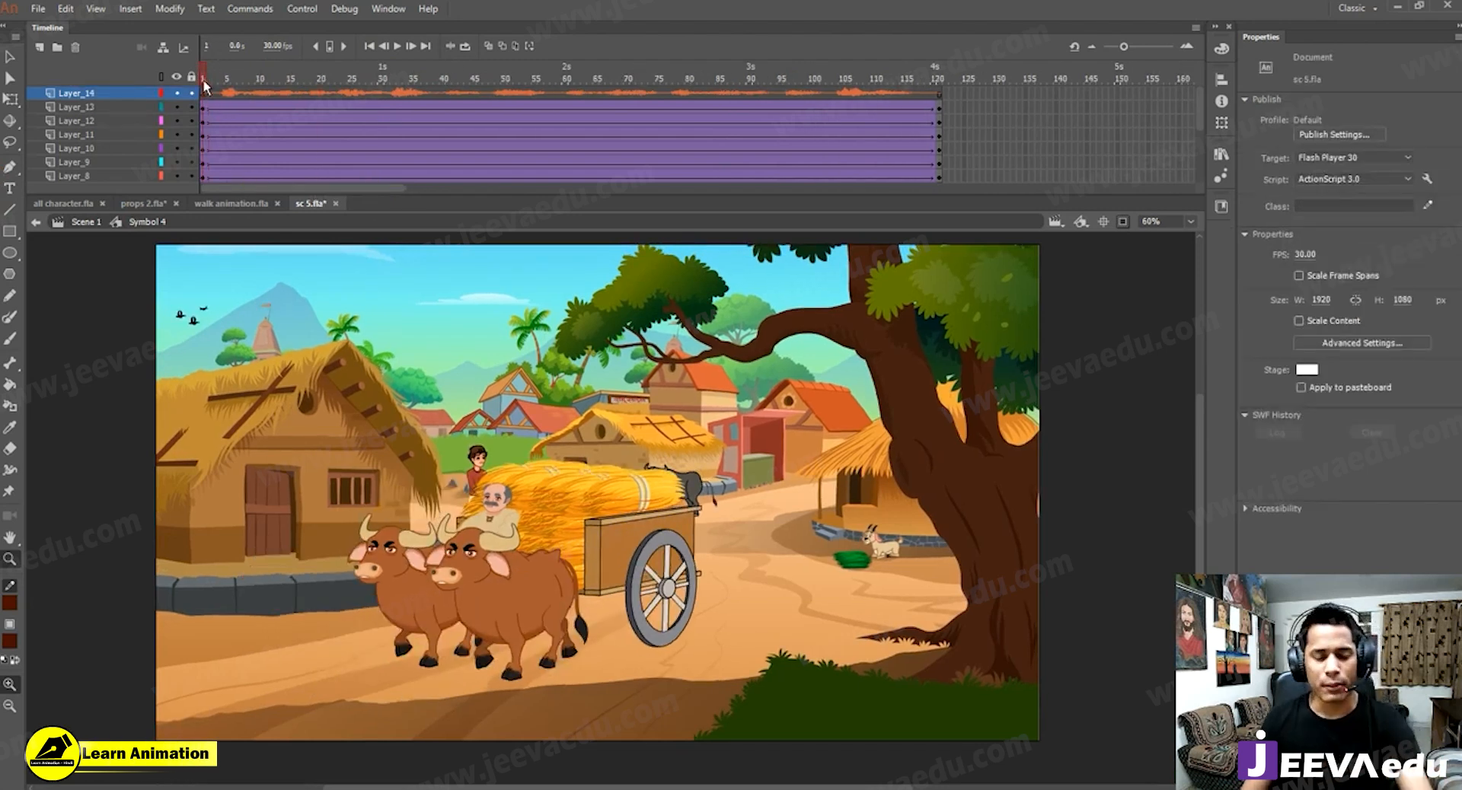
key(Return)
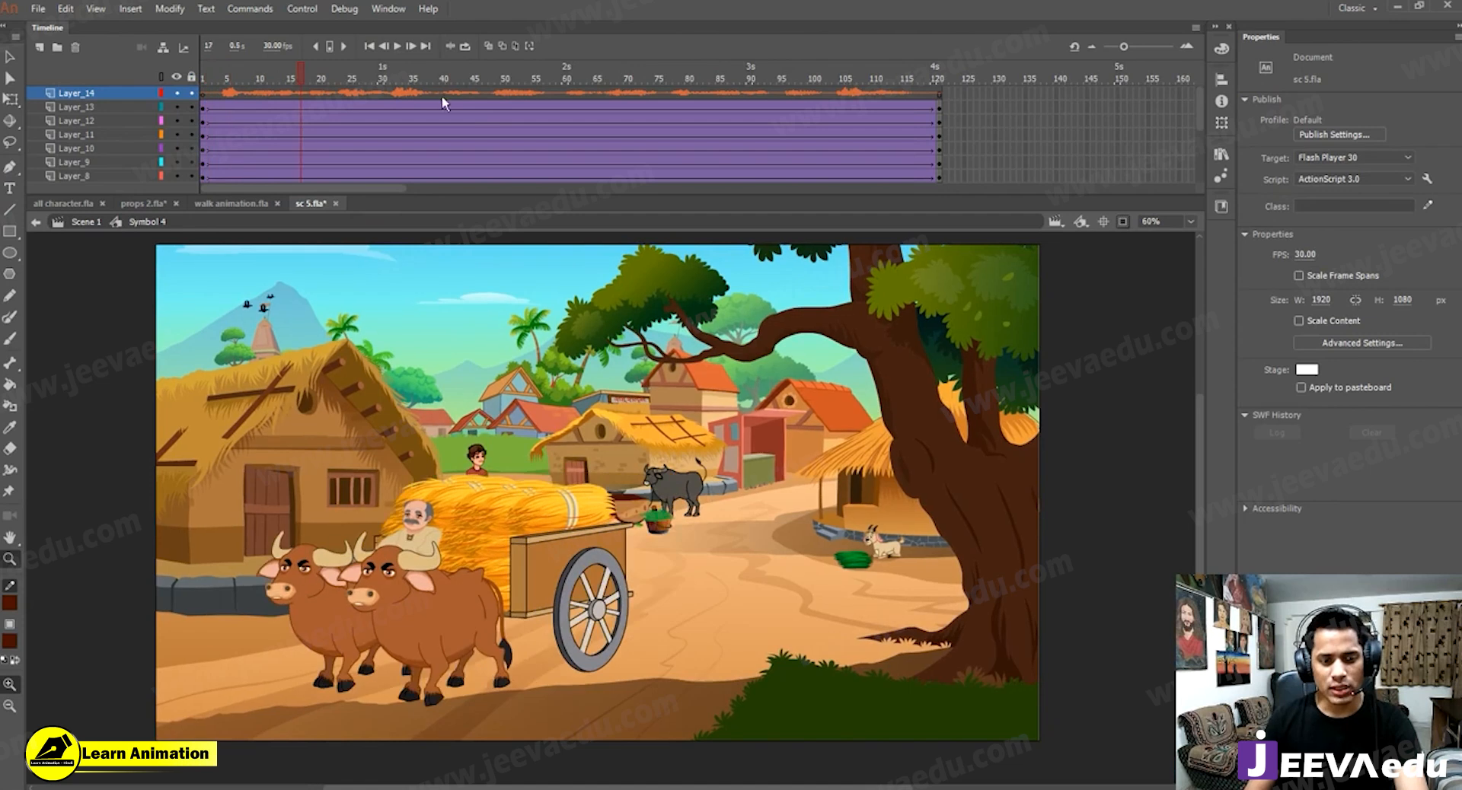
drag(328, 124, 164, 148)
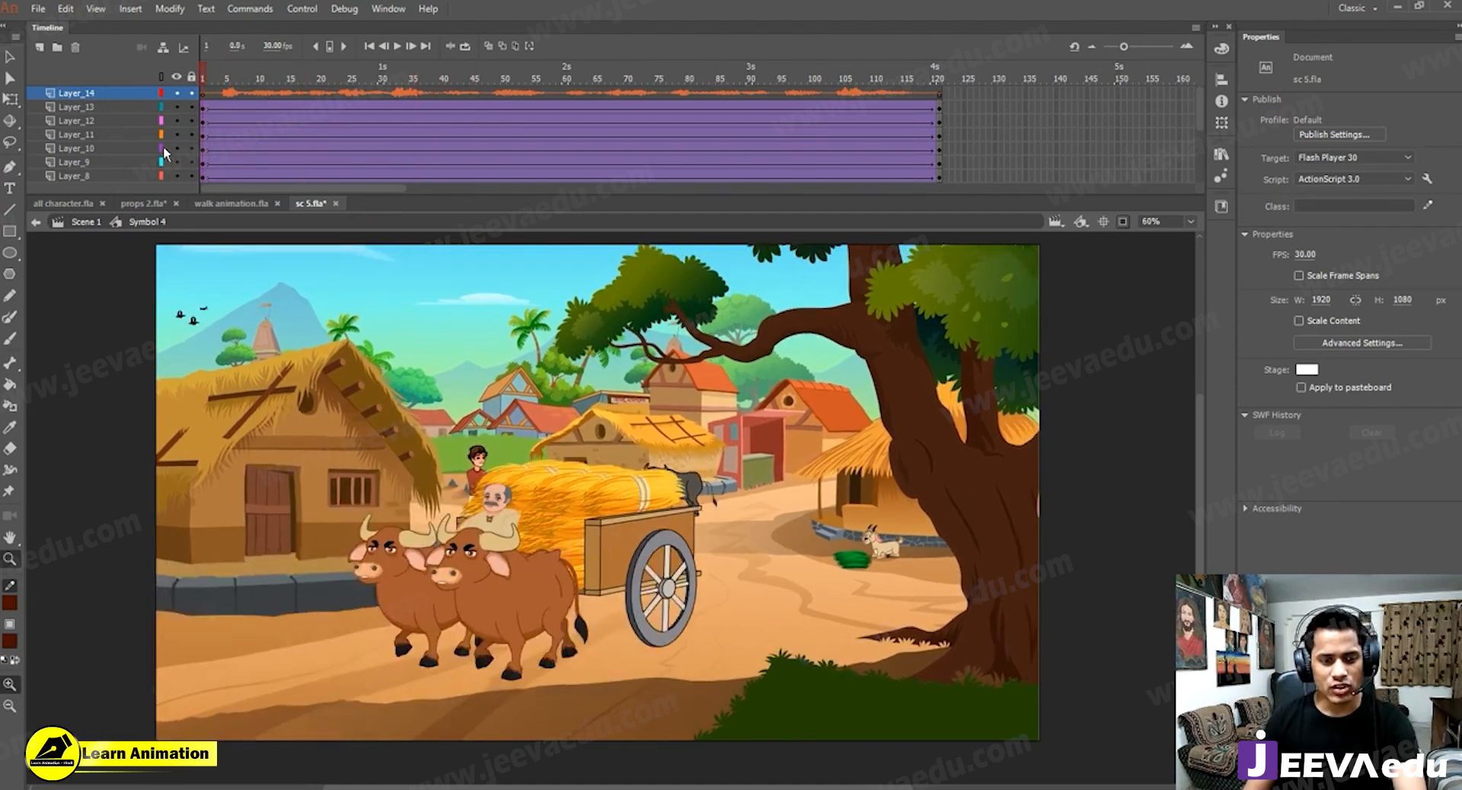
Try moving the bullock cart symbol farther back on the road at the scene's frame 1, compare frame 121, and undo the move.
click(533, 613)
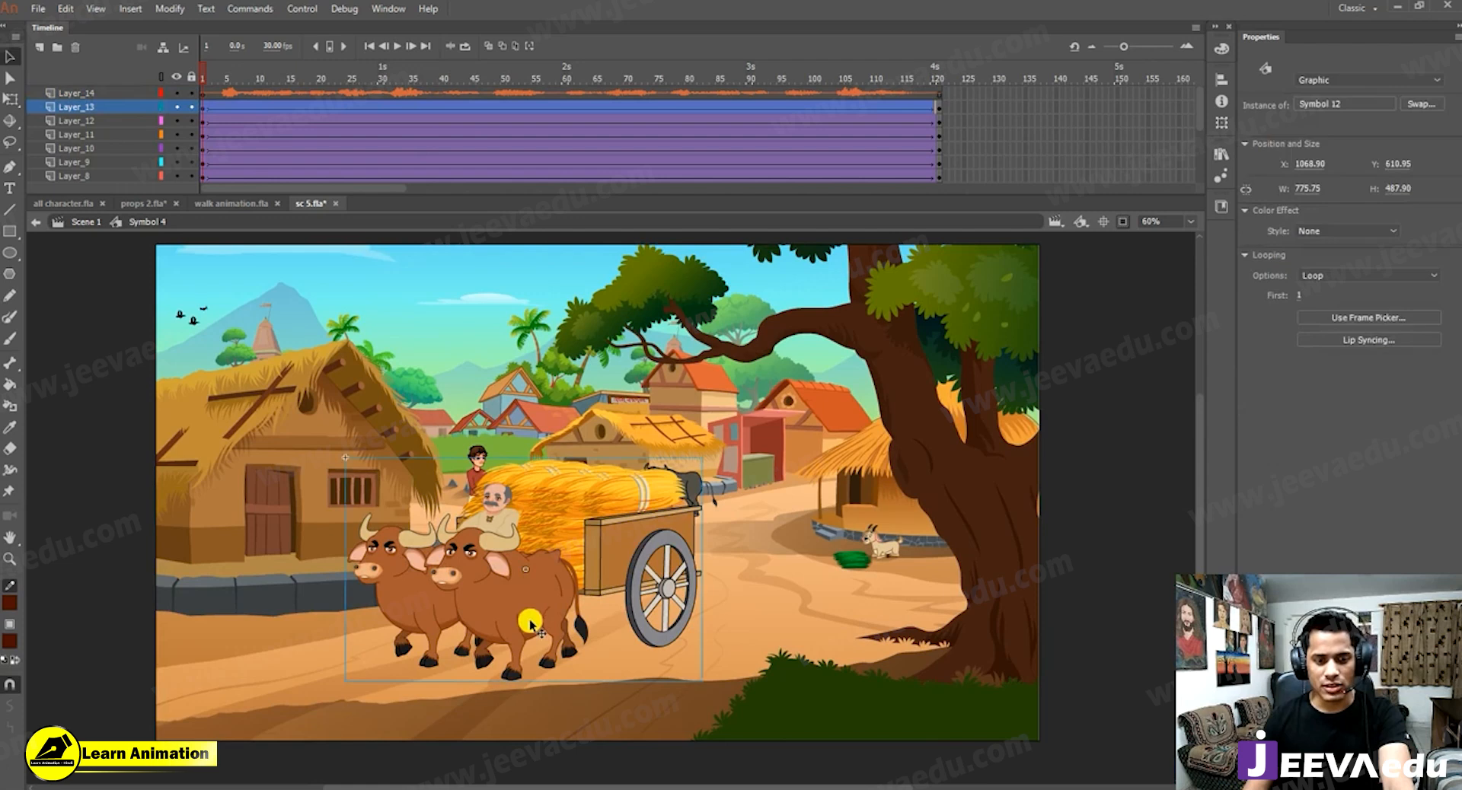
drag(537, 627, 474, 600)
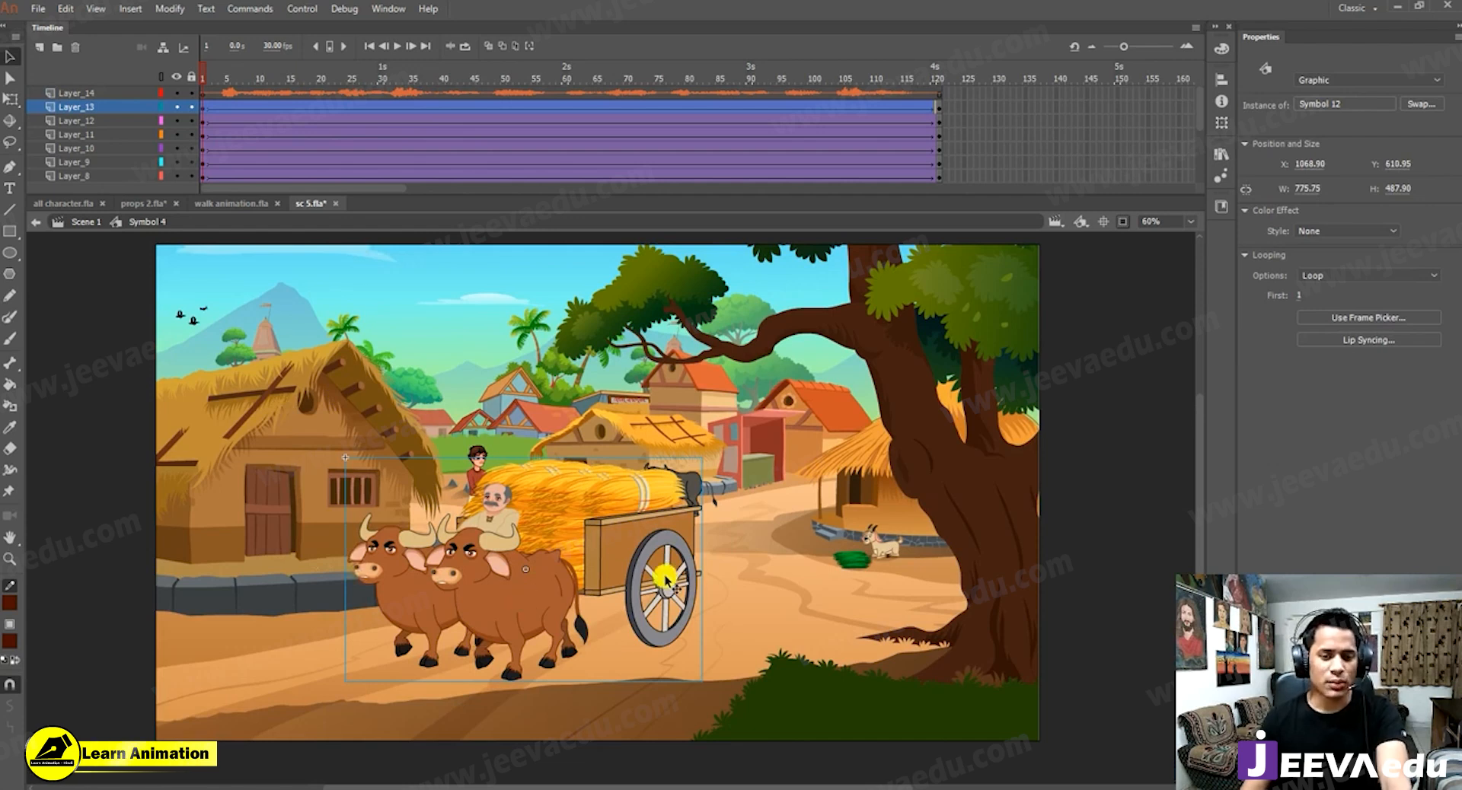
drag(621, 571, 682, 593)
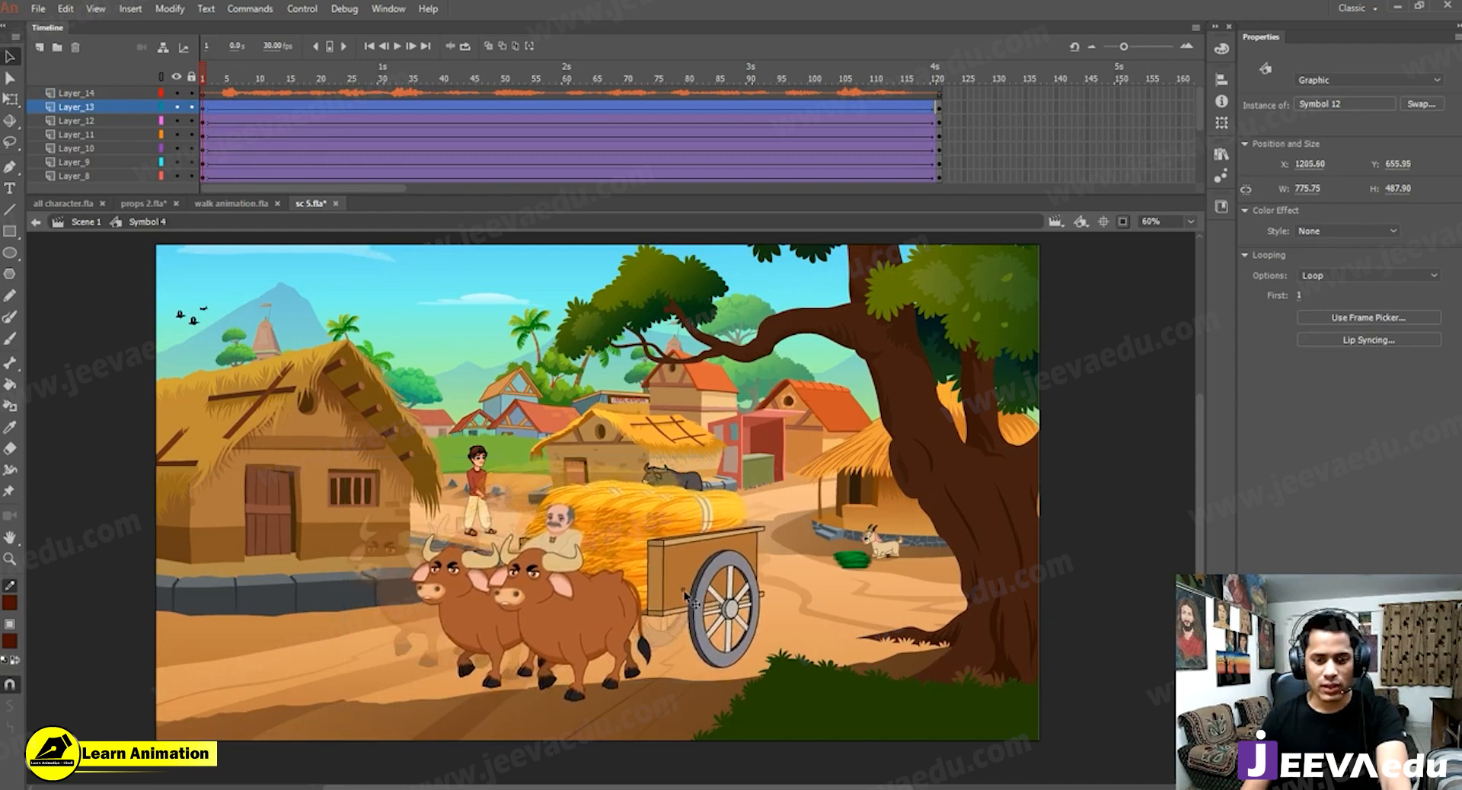
click(454, 573)
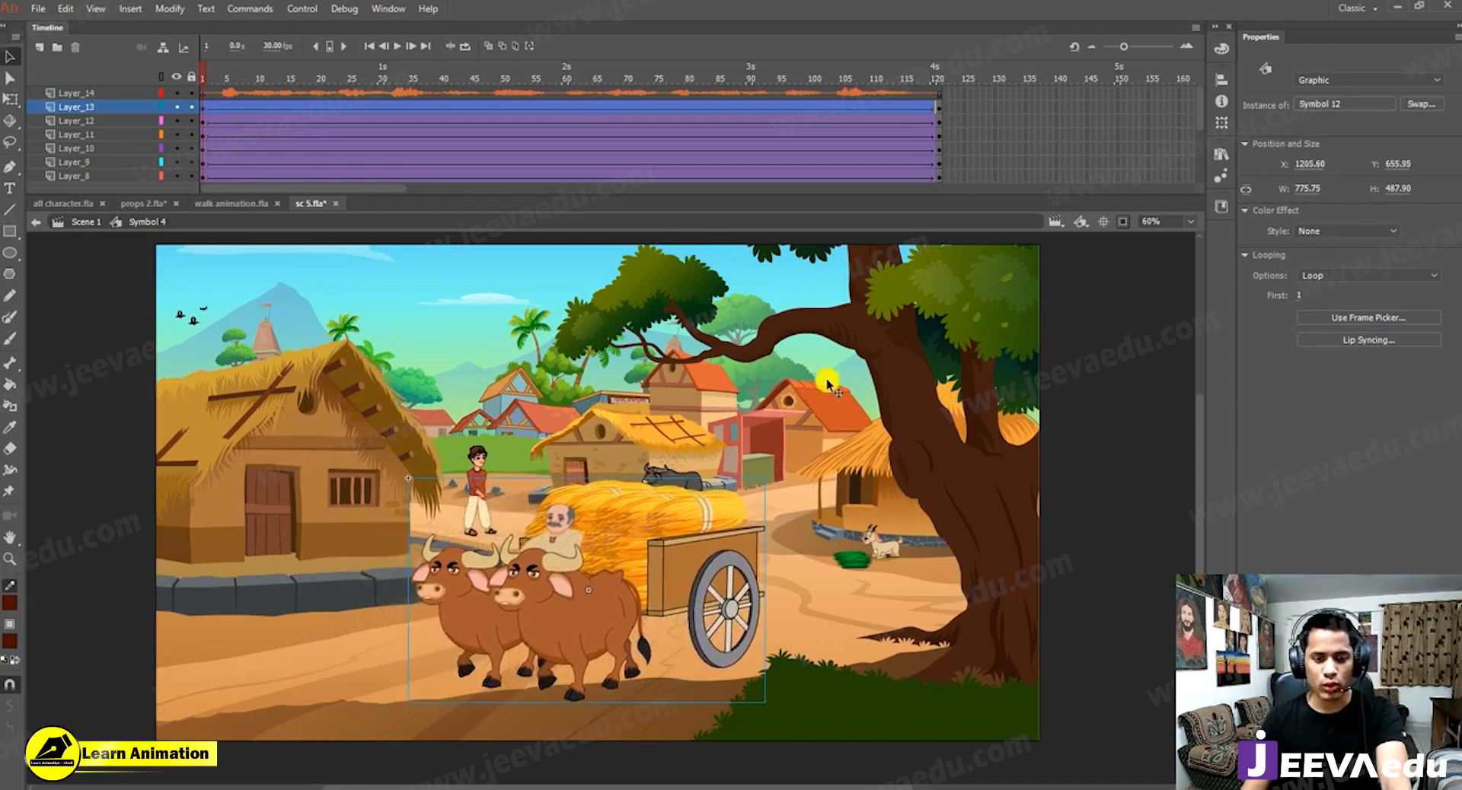
click(941, 108)
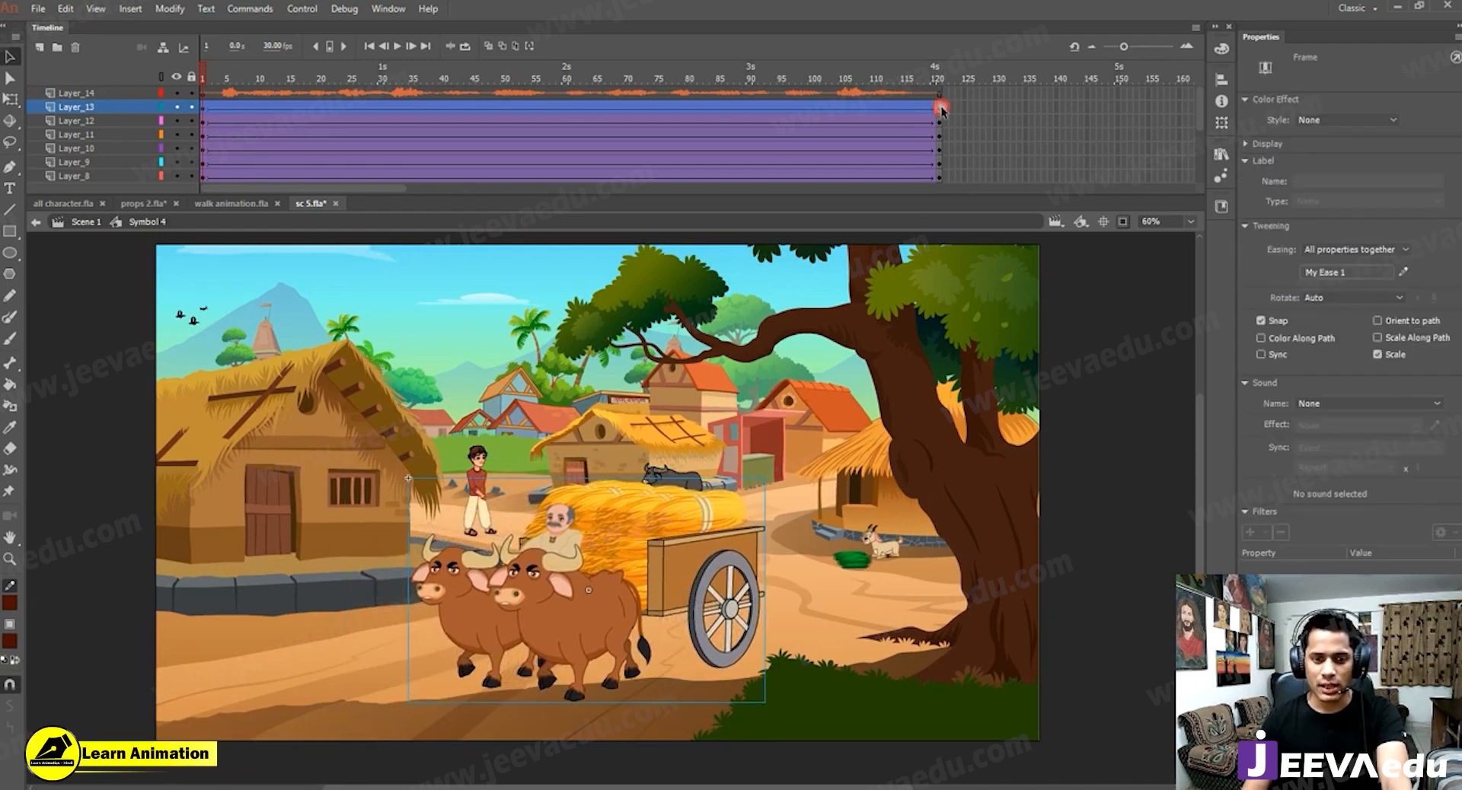
click(944, 110)
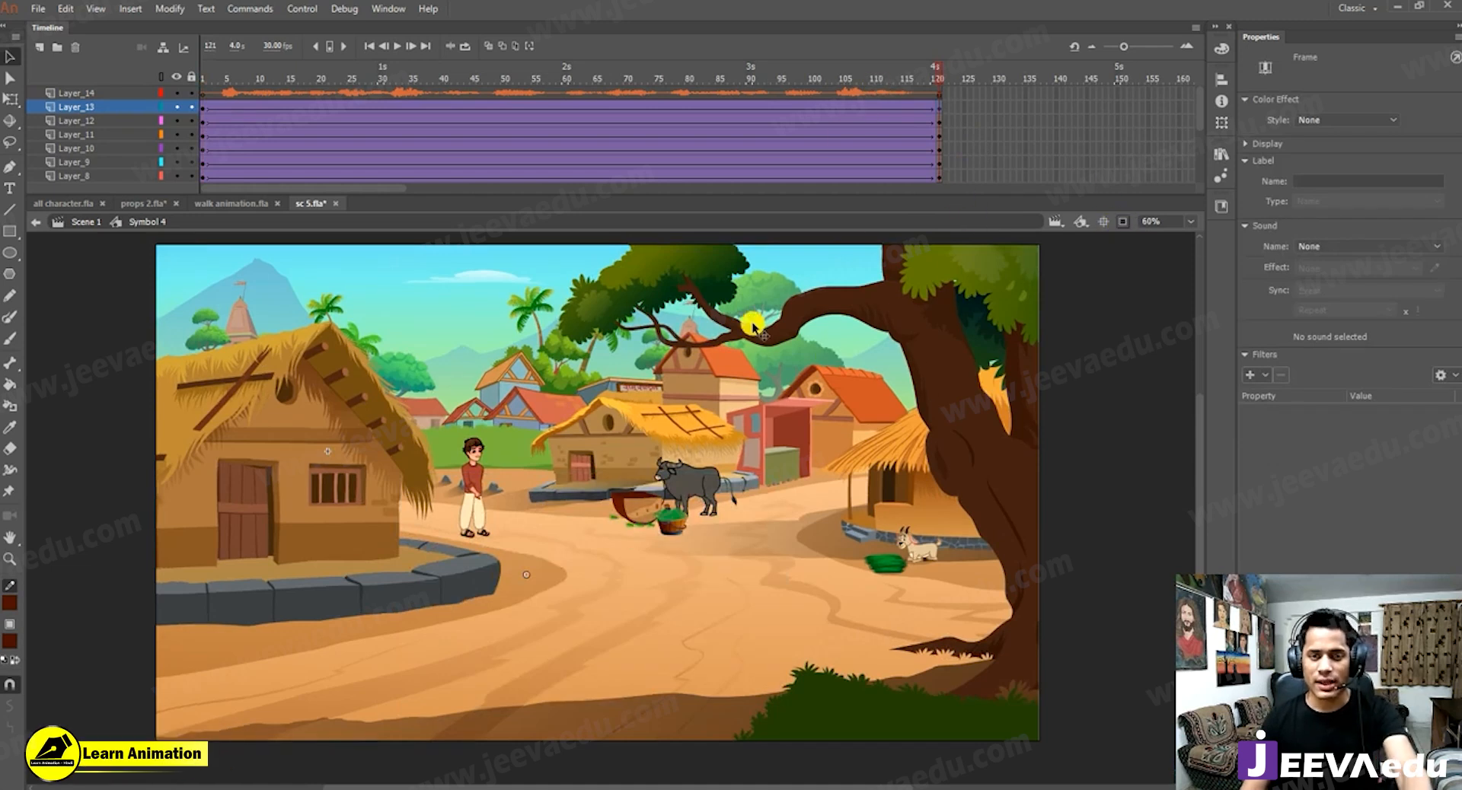
key(comma)
key(shift+comma)
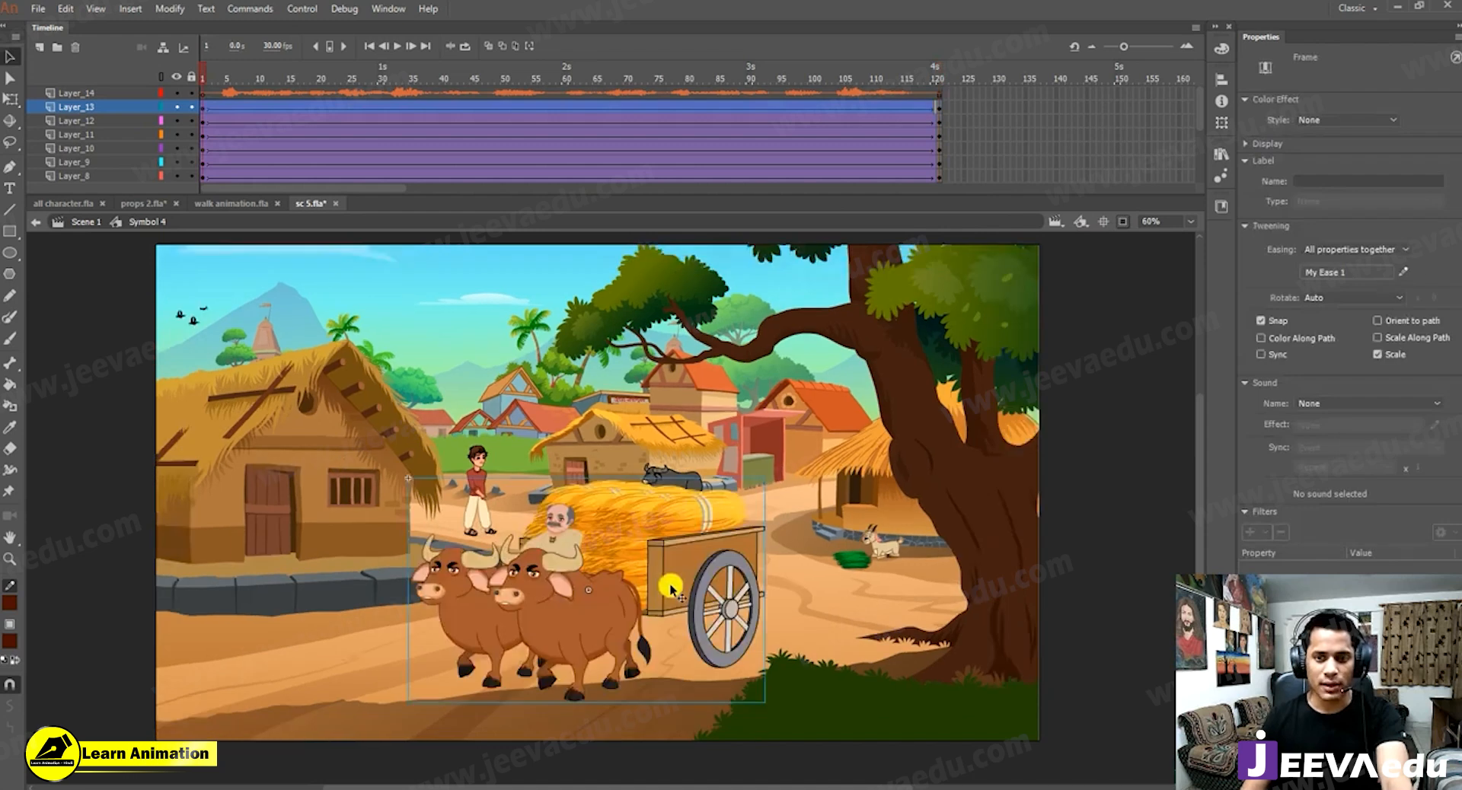
key(ctrl+z)
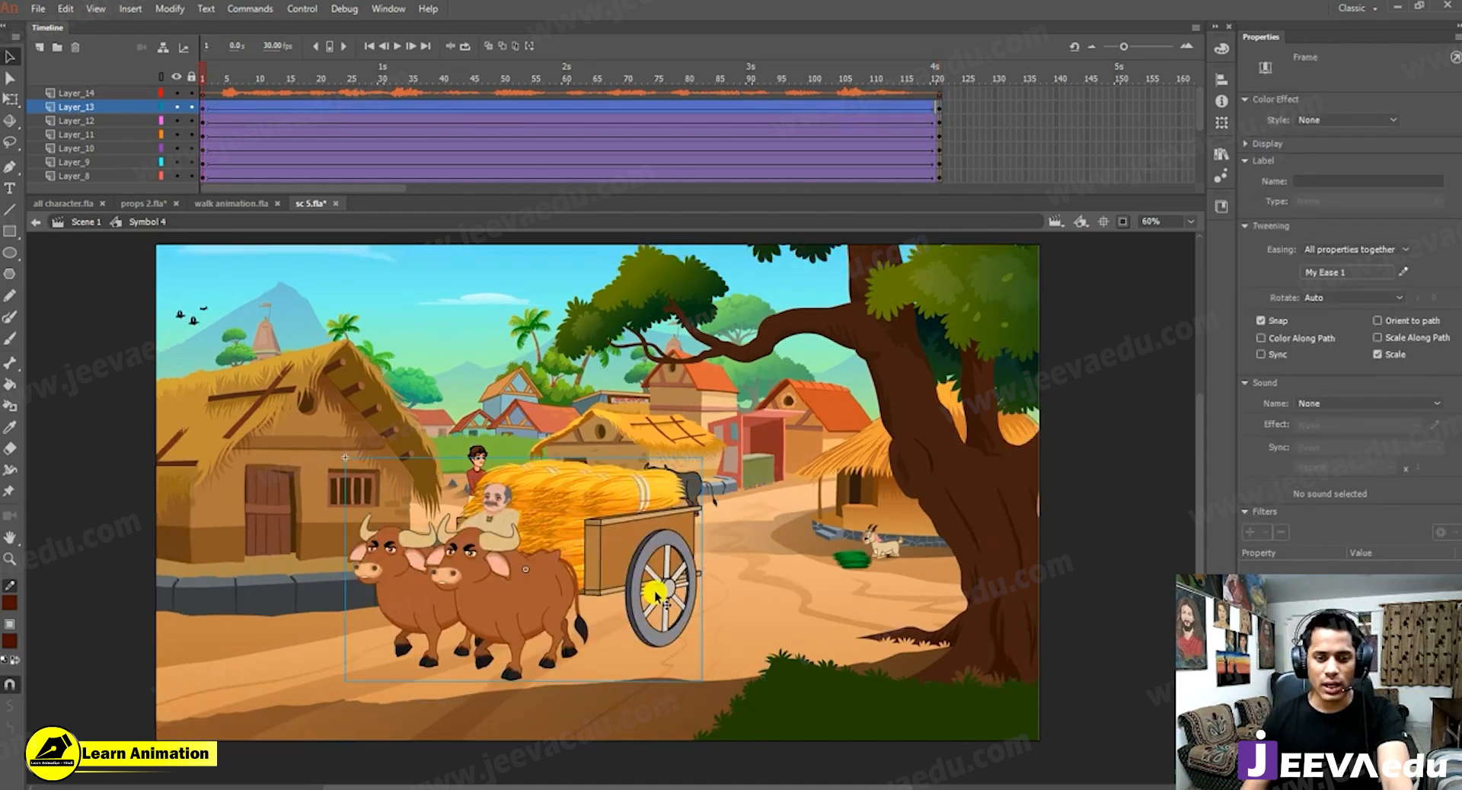
Open the bullock cart symbol and move the cart at frame 1 farther back on the road, to about X 433, Y 257.
double_click(583, 584)
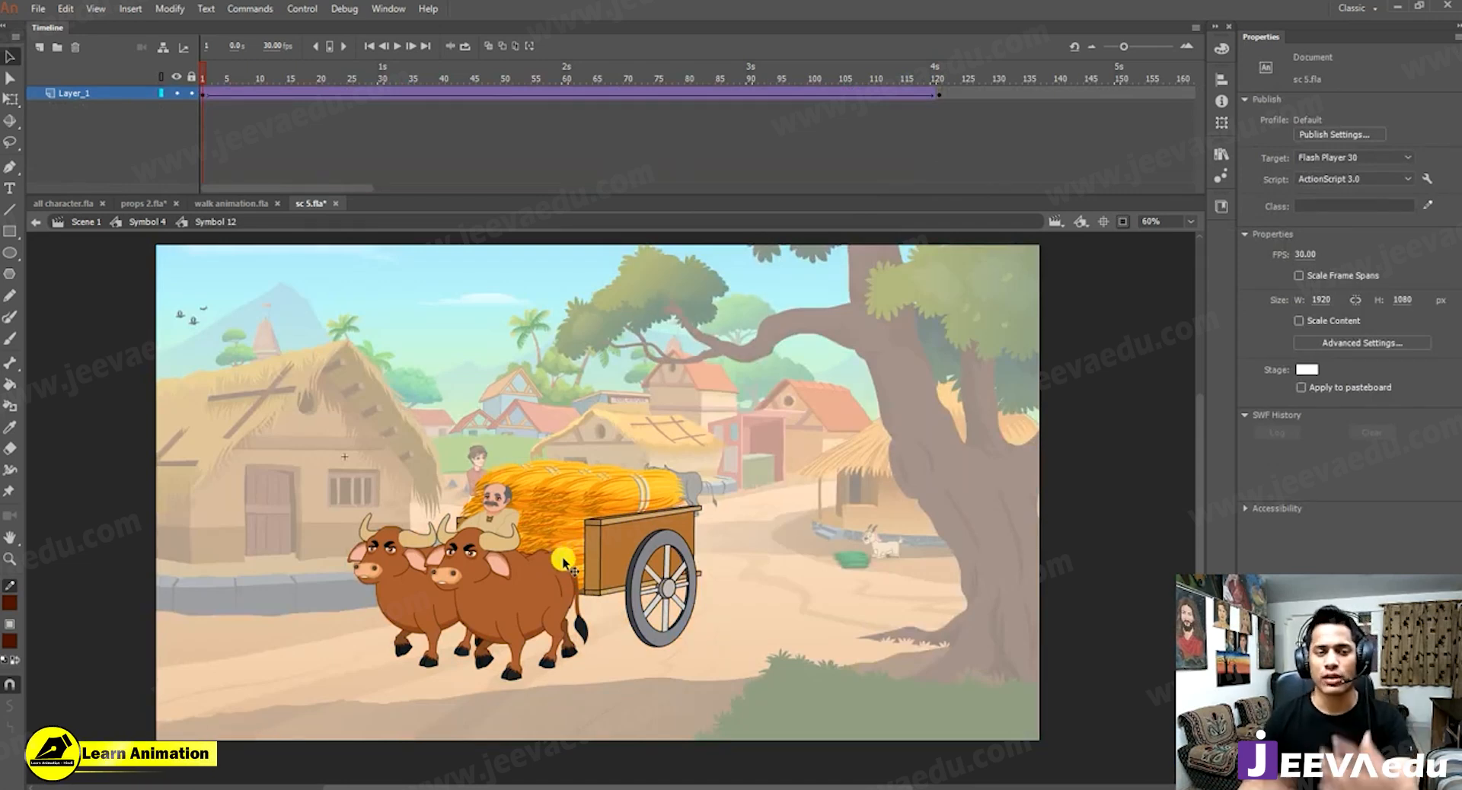
click(571, 571)
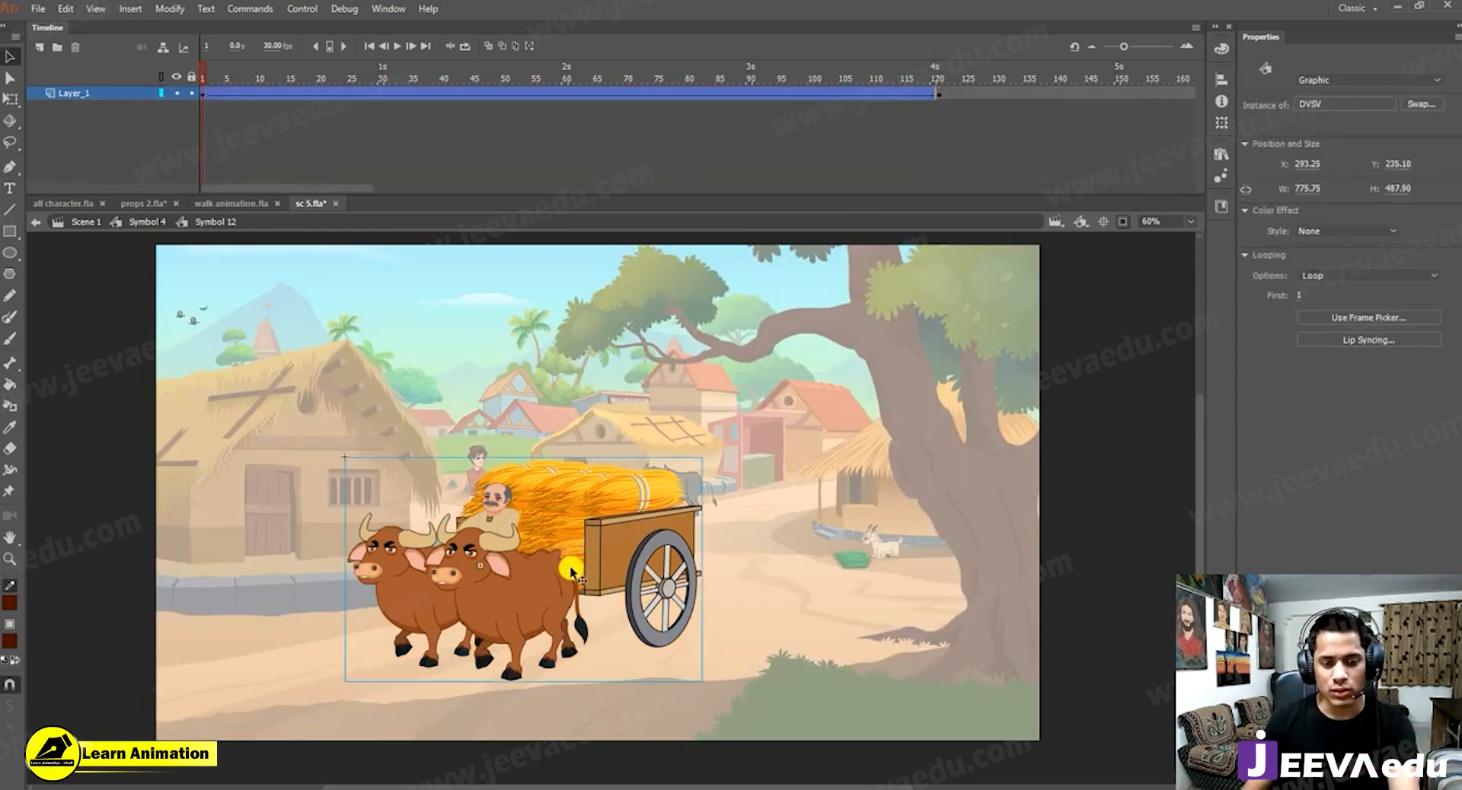
drag(574, 574, 638, 586)
At frame 121, reposition the cart closer to the stage's left edge, scale it to 102% twice and nudge it outward.
click(941, 109)
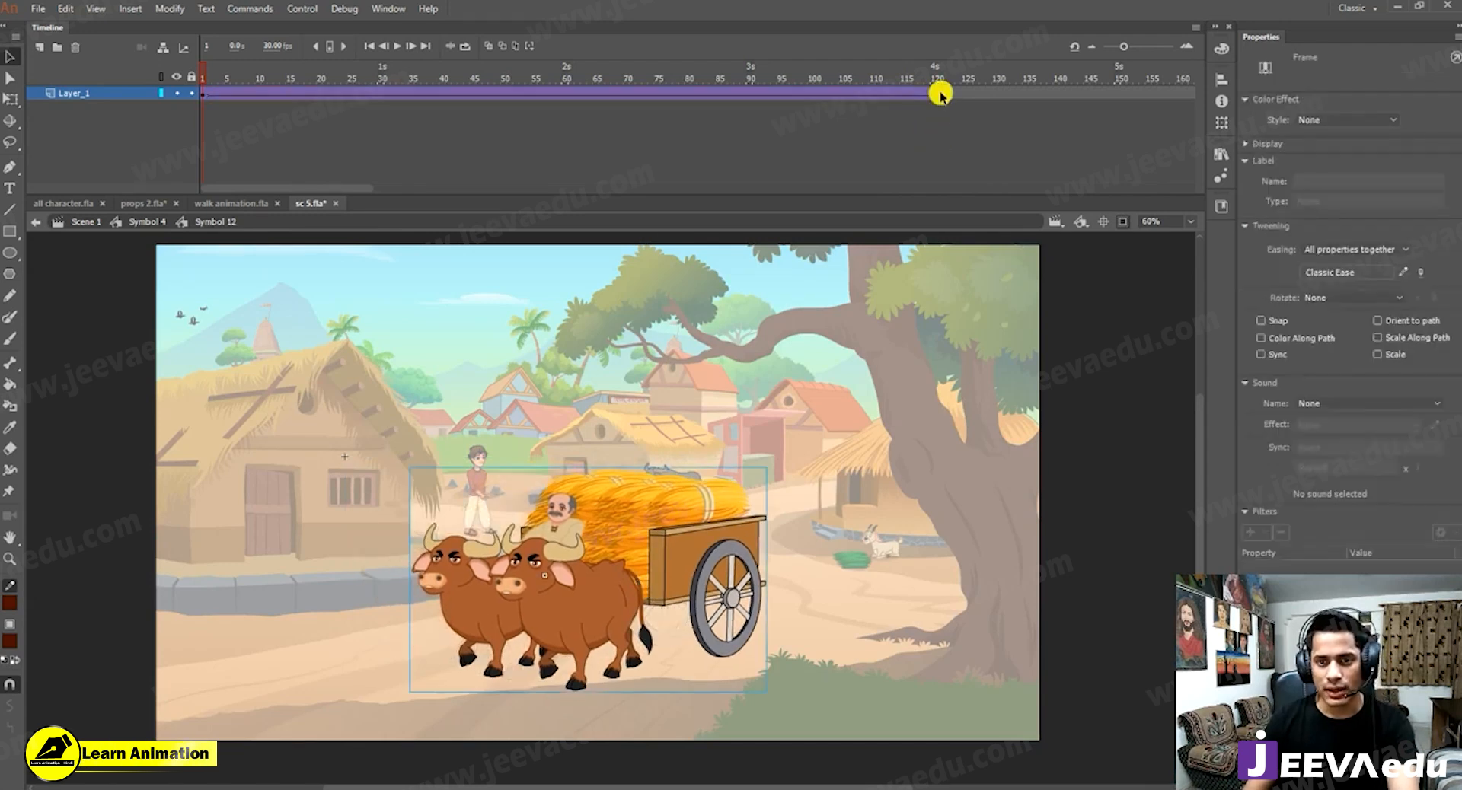
click(940, 91)
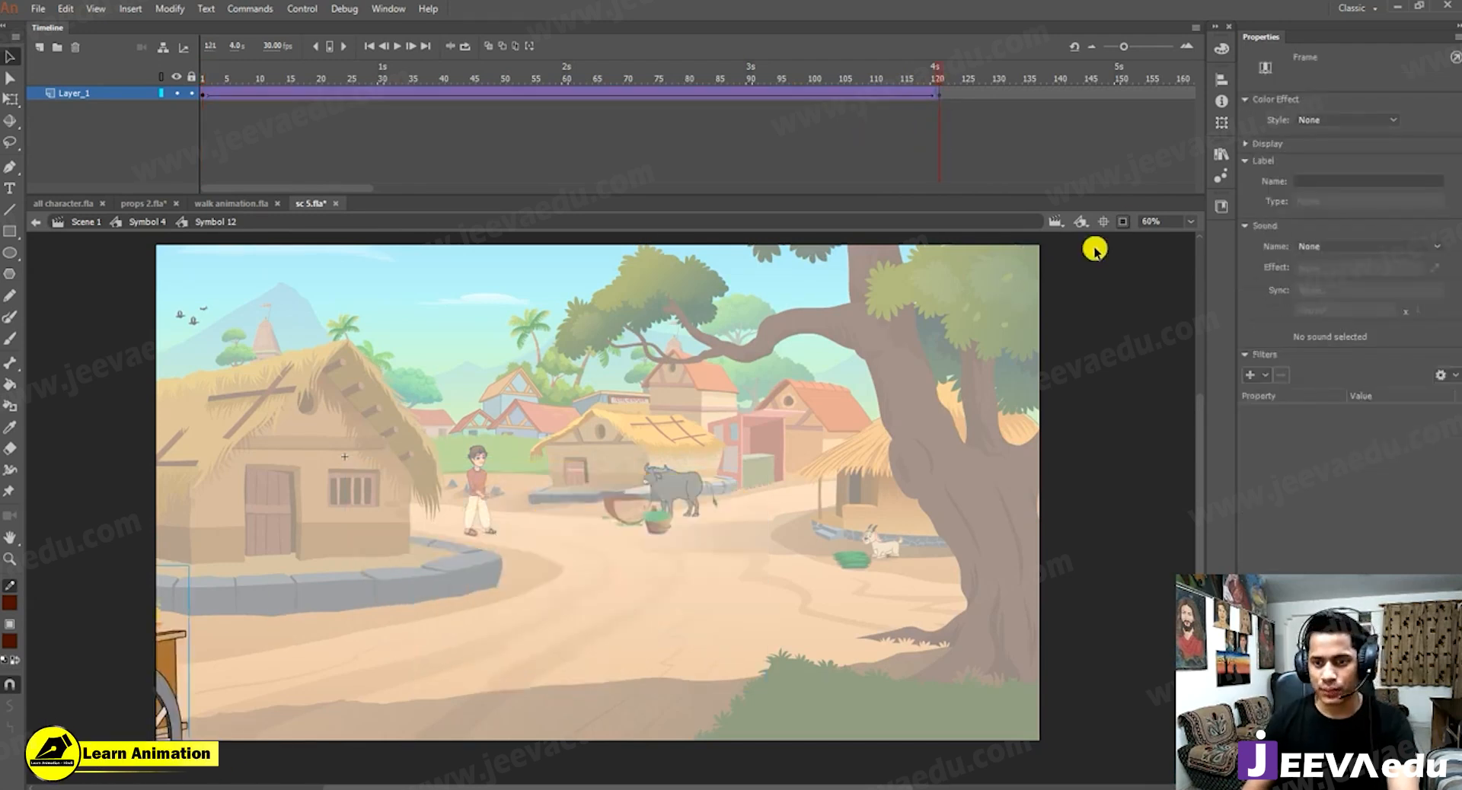
click(1121, 222)
ctrl+alt+click(536, 606)
drag(388, 568, 433, 593)
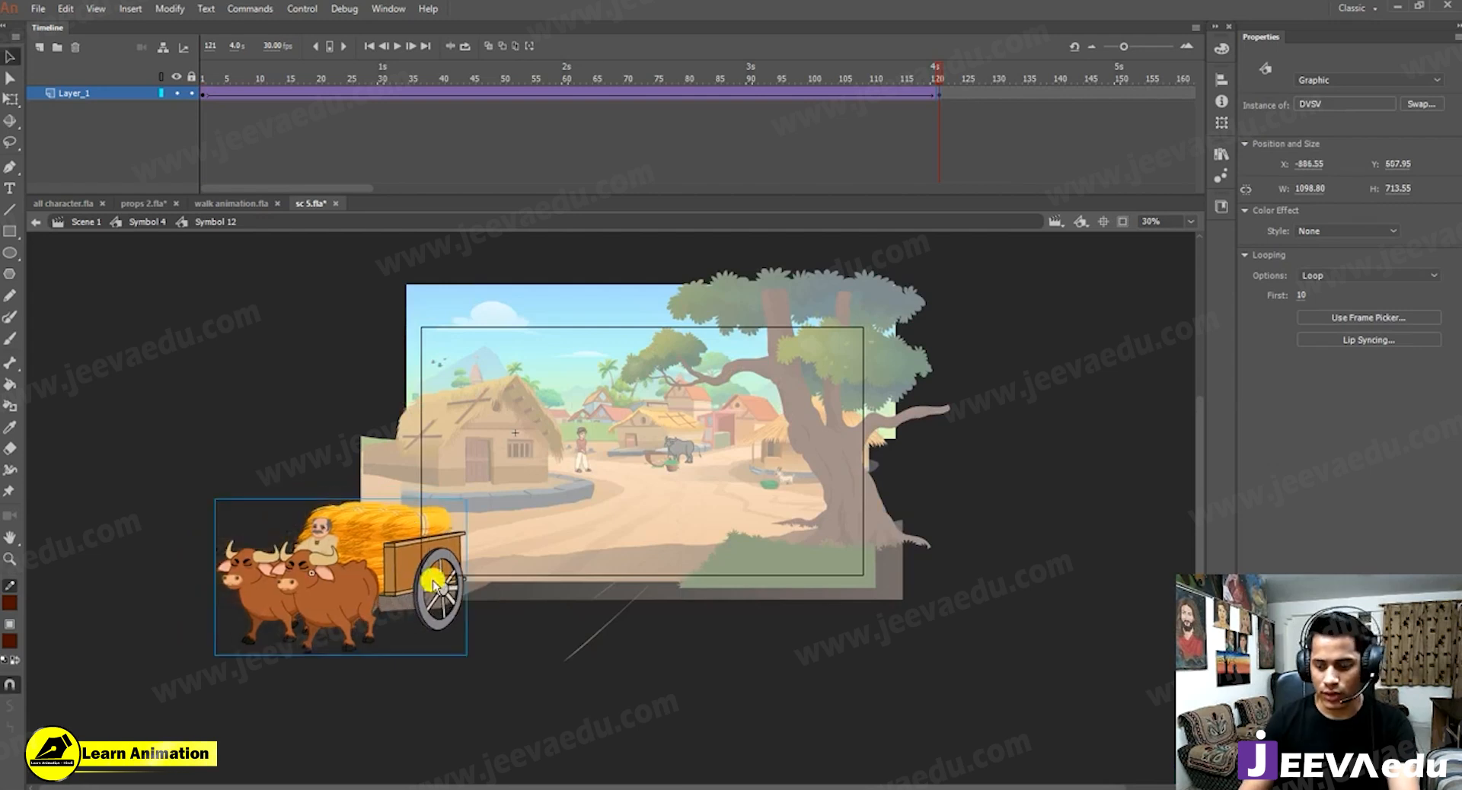
key(ctrl+alt+s)
text(102)
key(Return)
key(ctrl+alt+s)
key(Return)
key(shift+Left)
Play the bullock cart symbol from frame 1 to check the cart's adjusted path and size.
drag(913, 79, 0, 346)
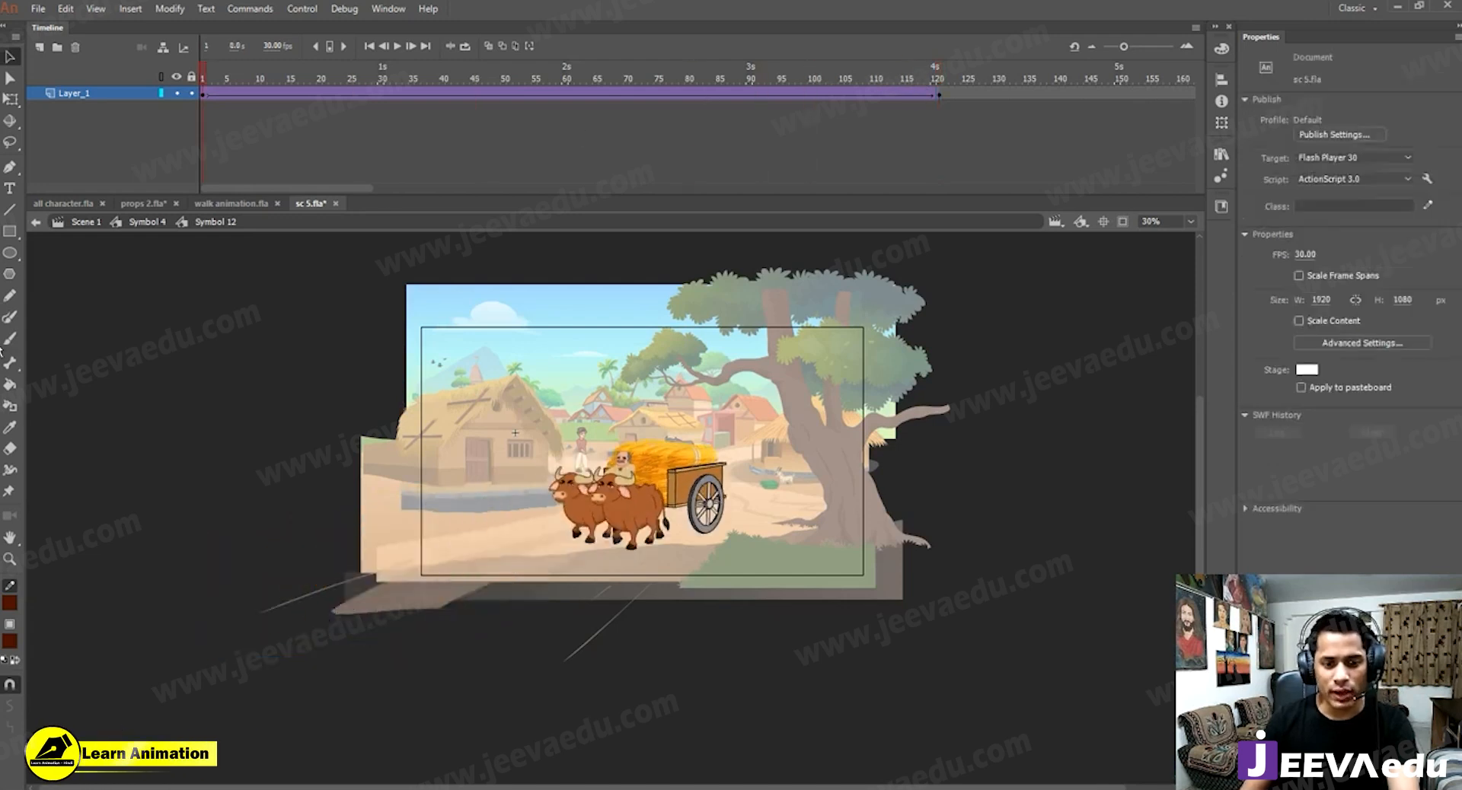
key(Return)
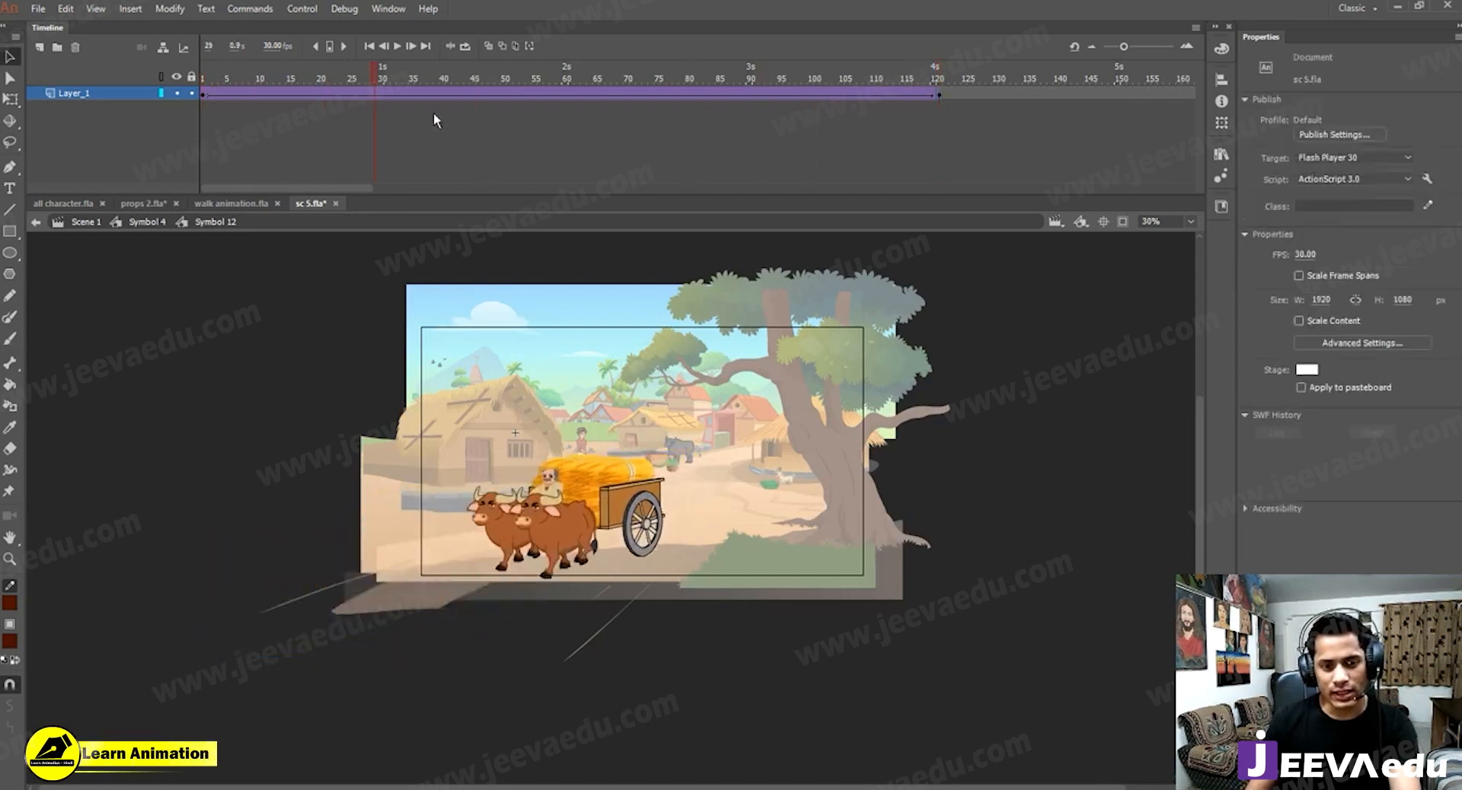
drag(153, 192, 28, 188)
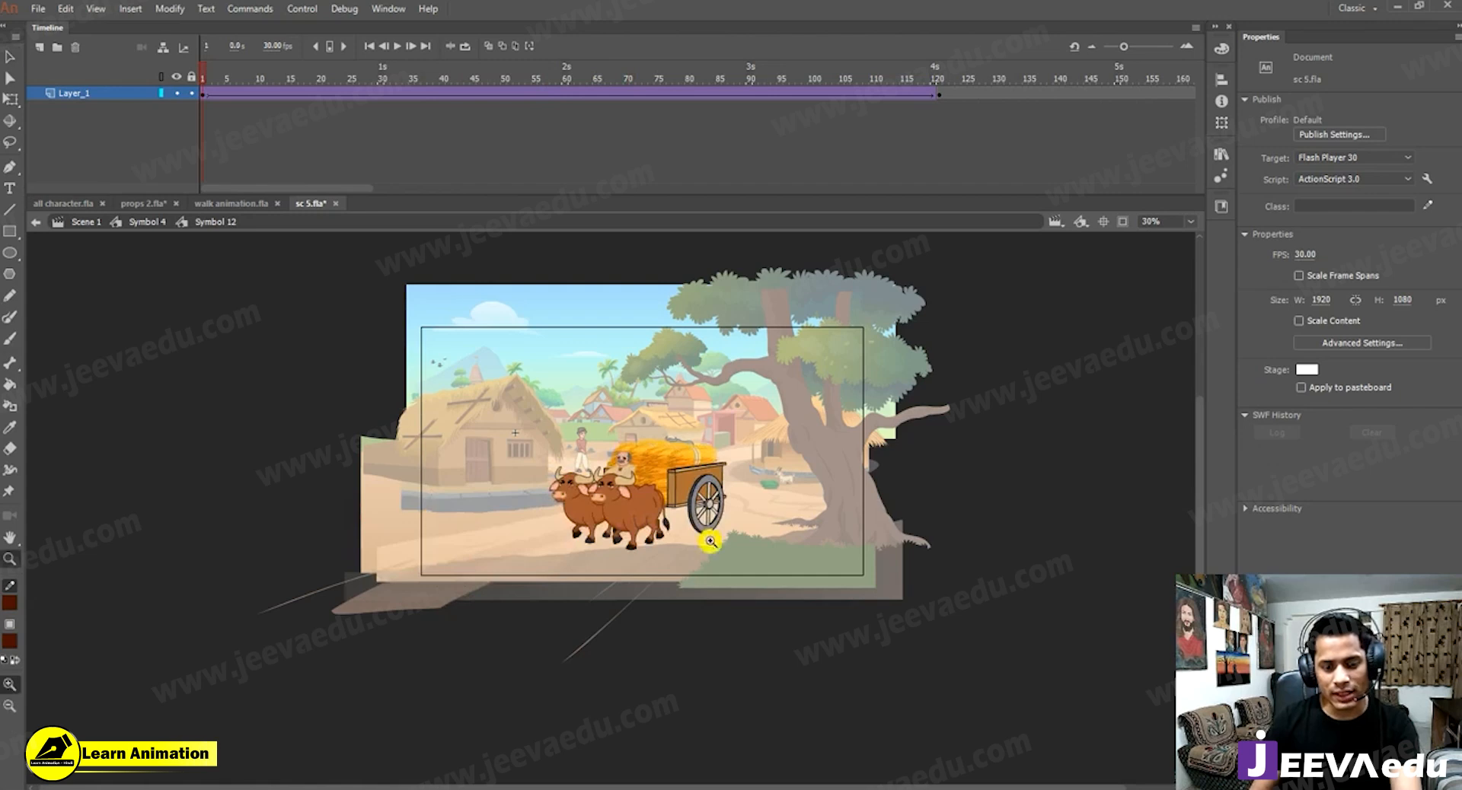
At frame 1, shrink the cart to about 700 by 440 px and shift it back to about X 468, Y 280.
click(669, 511)
key(v)
click(623, 470)
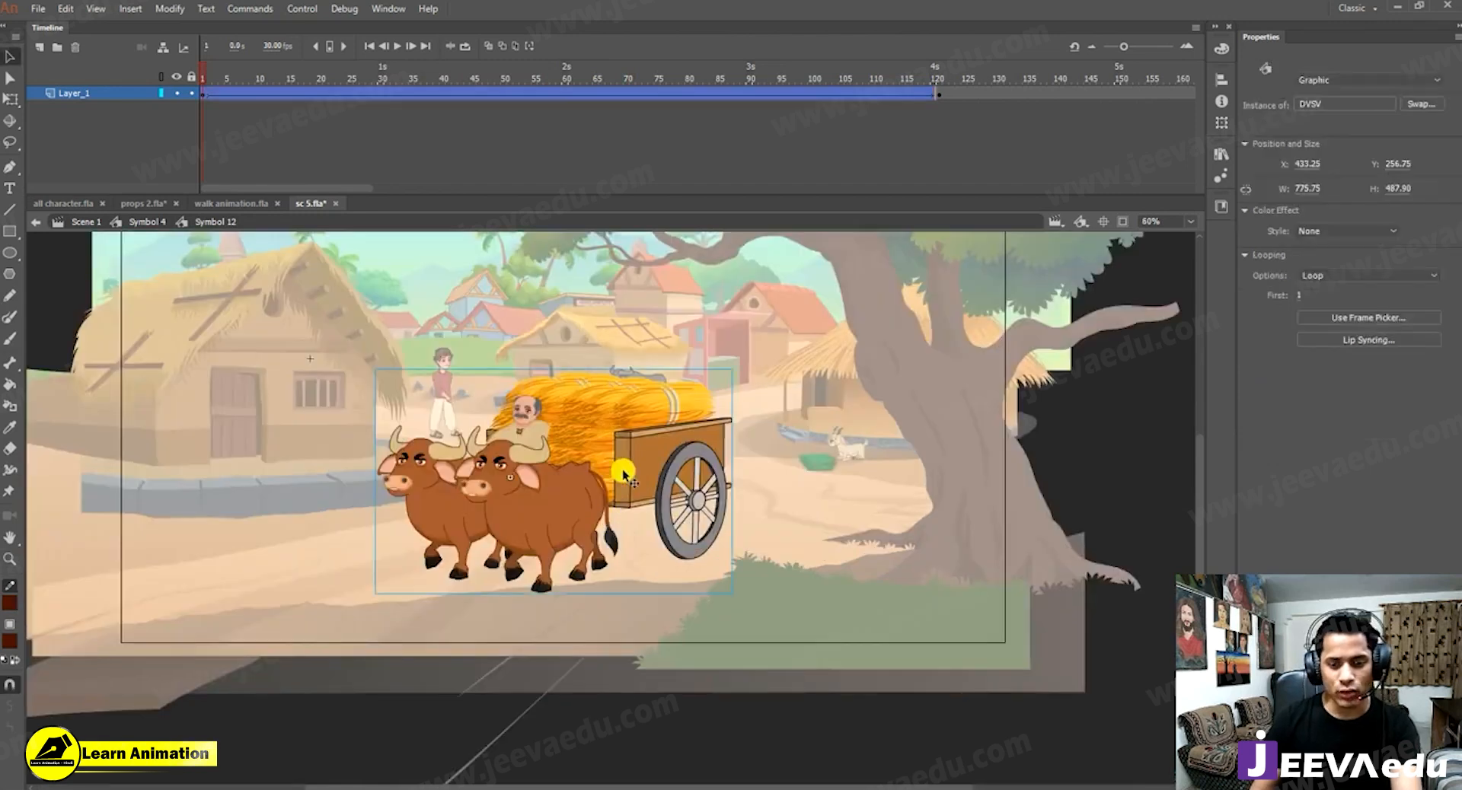
key(ctrl+alt+s)
text(90)
key(Return)
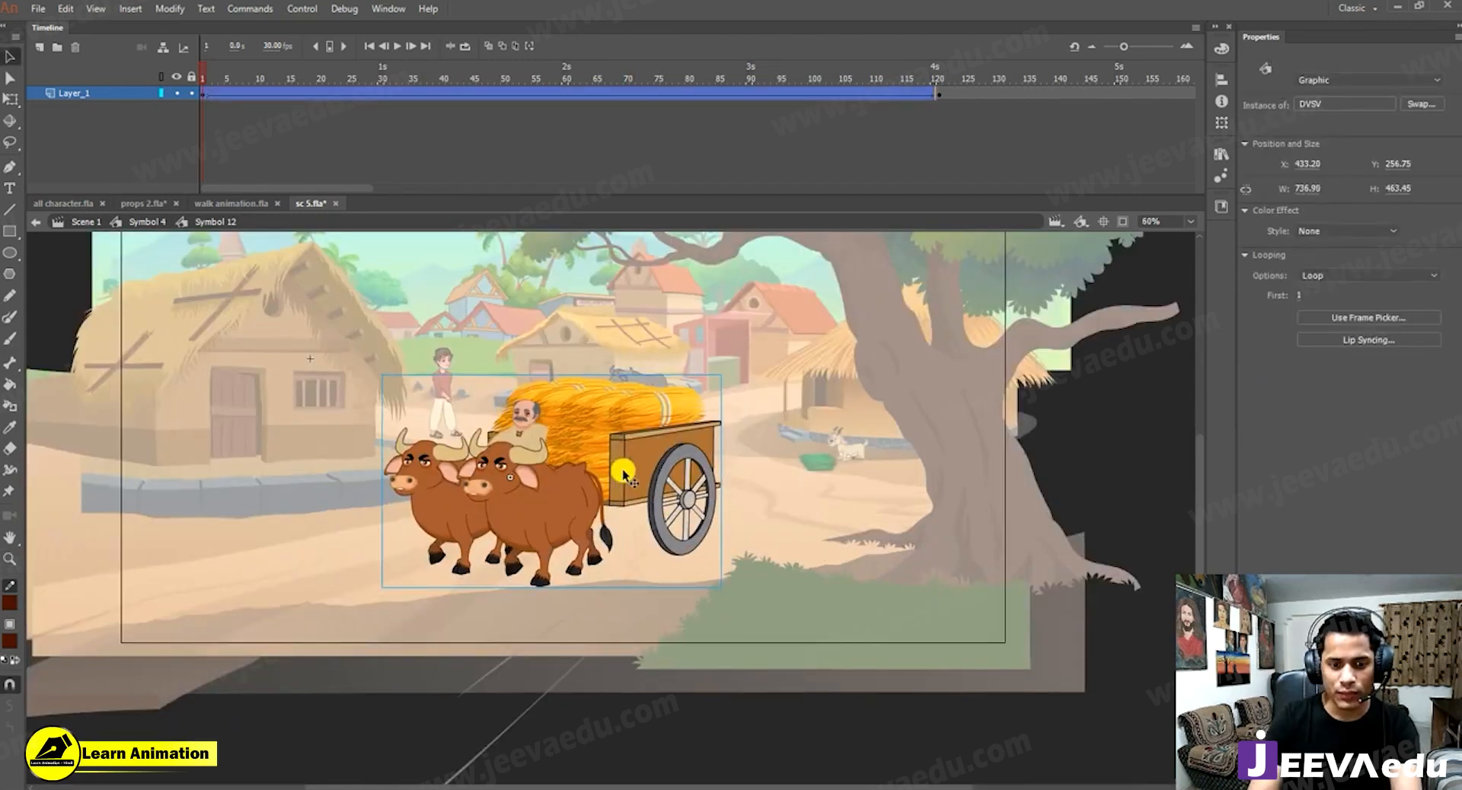
drag(626, 469, 643, 480)
At frame 121, enlarge the cart to about 1200 by 779 px and reposition it mostly past the stage's left edge.
key(z)
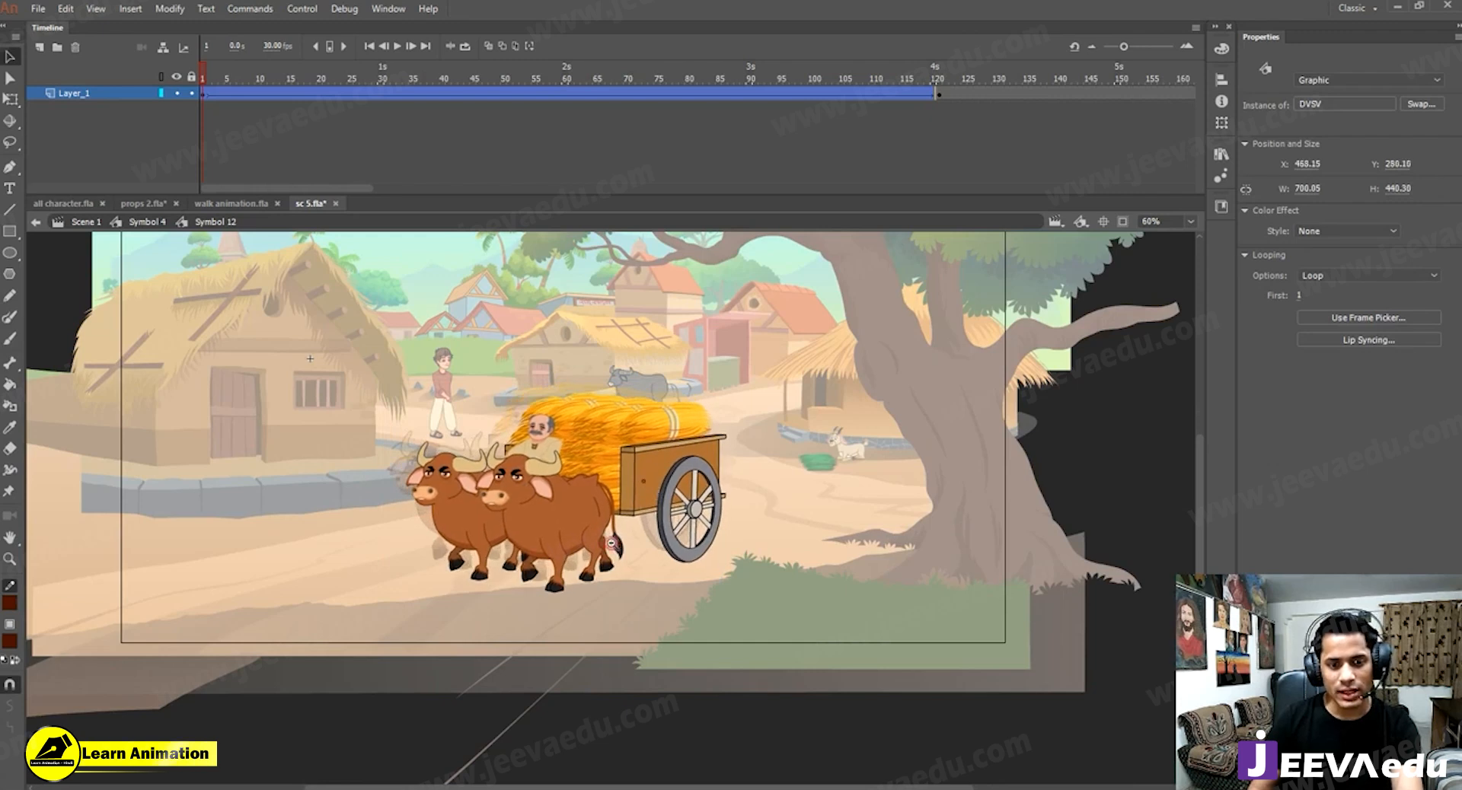
alt+click(643, 479)
drag(194, 89, 846, 72)
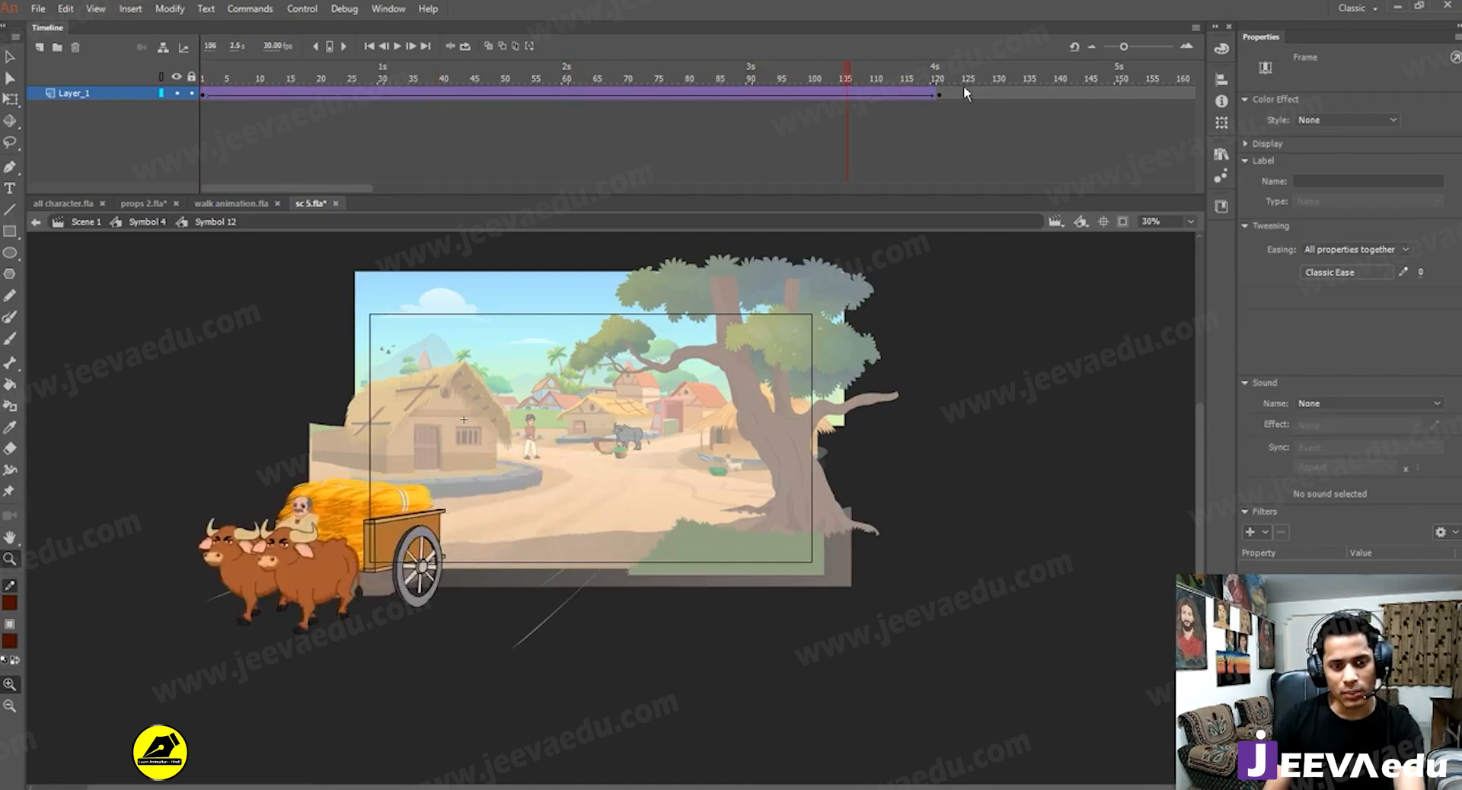
click(942, 92)
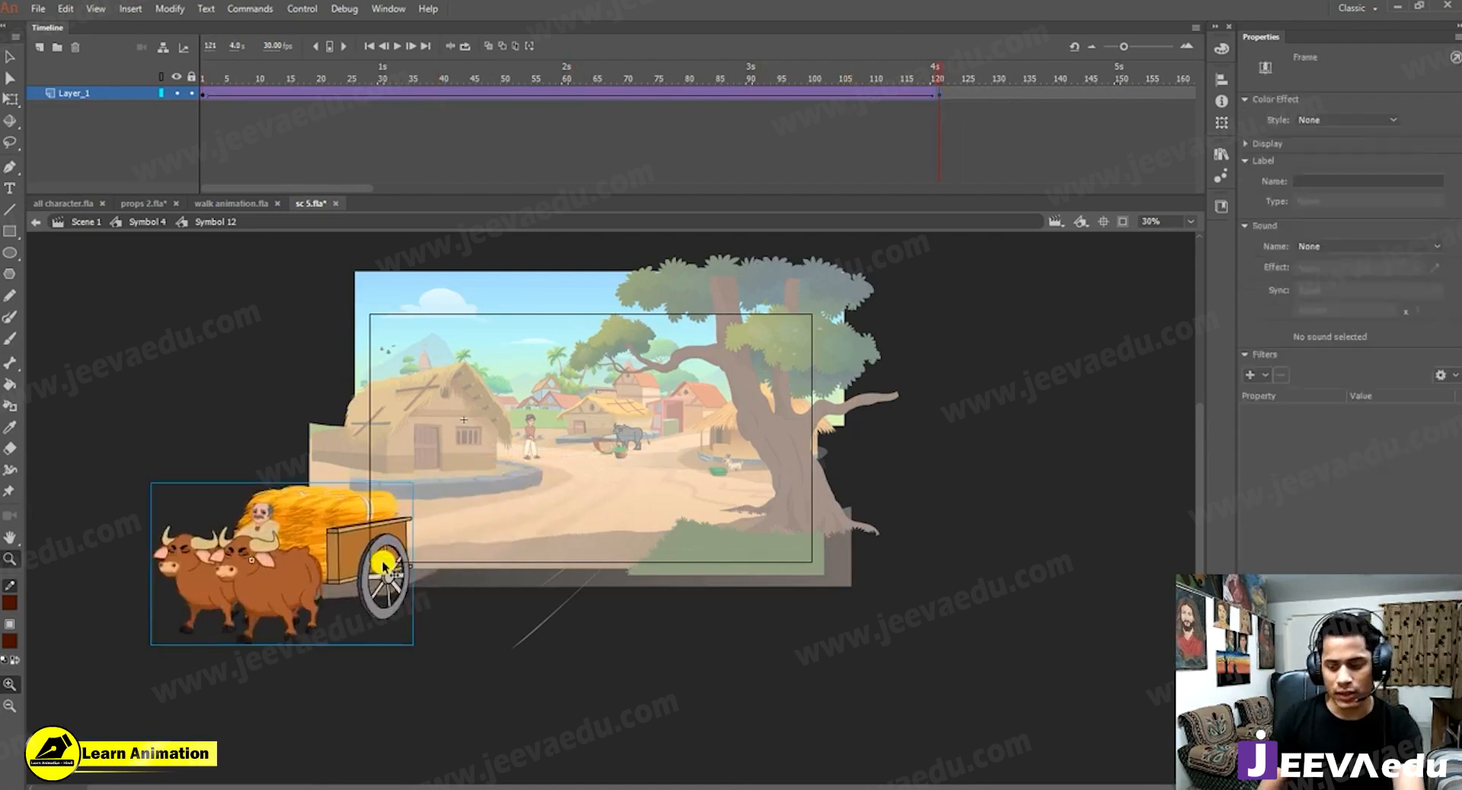
key(ctrl+alt+s)
text(10)
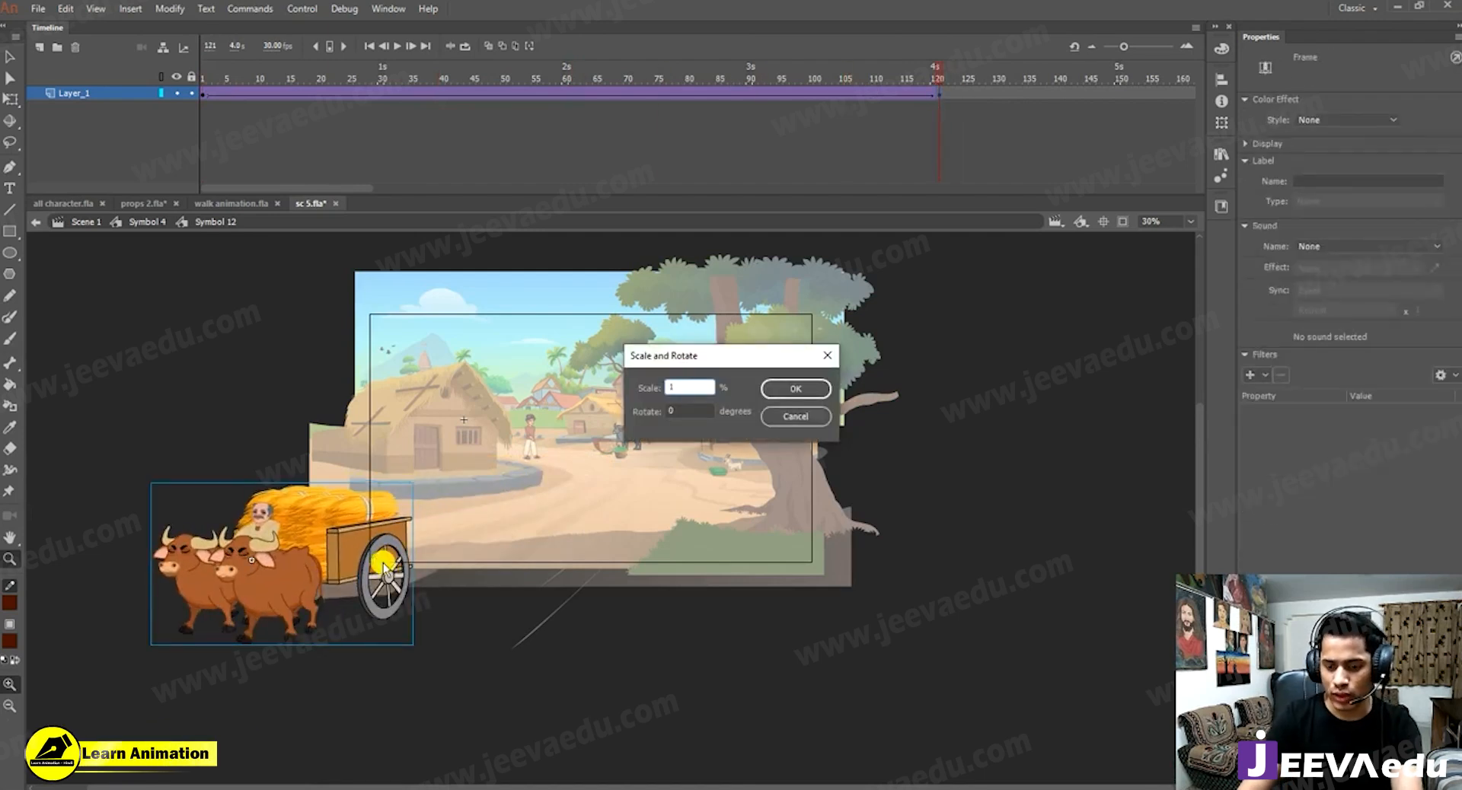
key(Return)
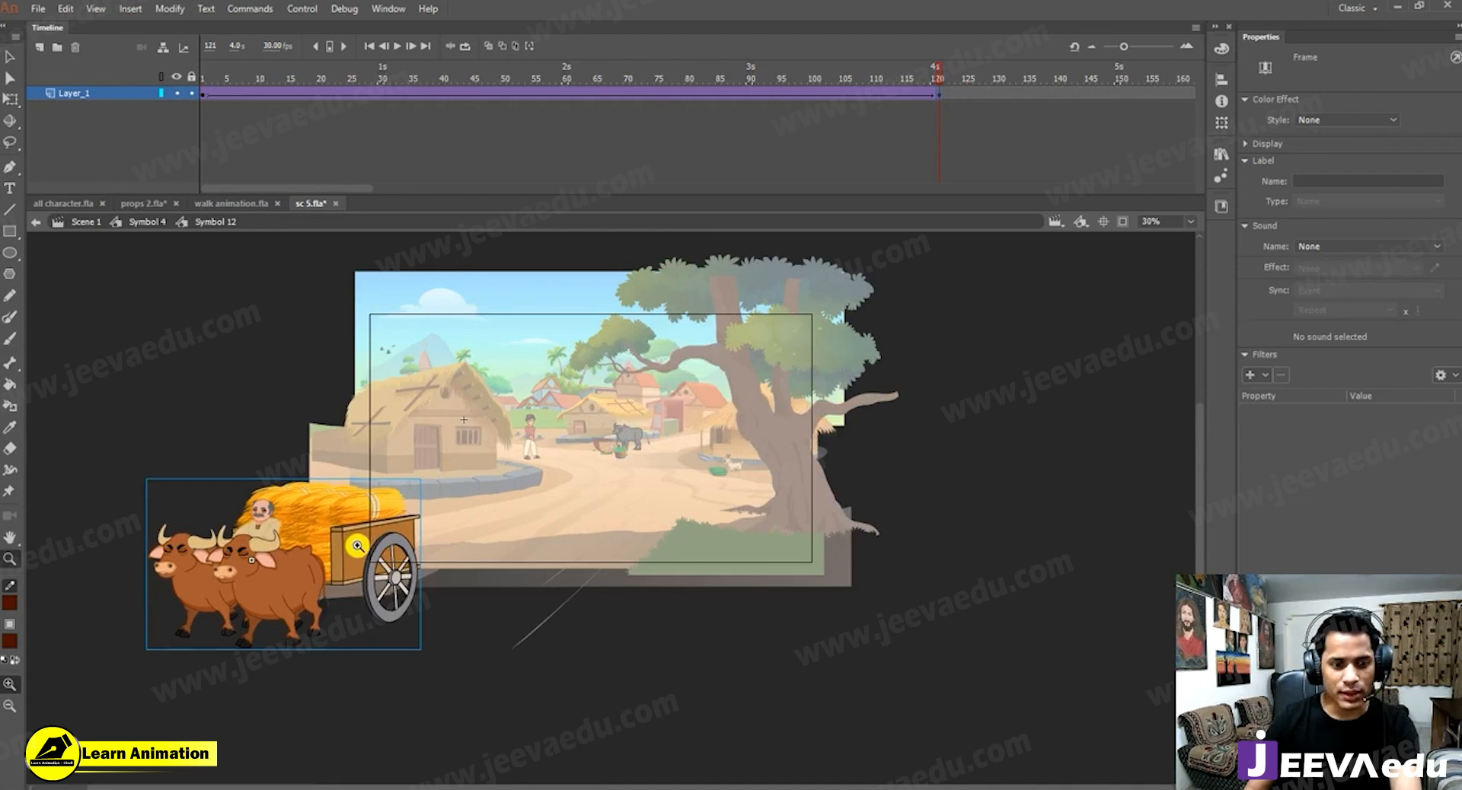
click(357, 546)
drag(466, 556, 421, 554)
drag(609, 481, 609, 473)
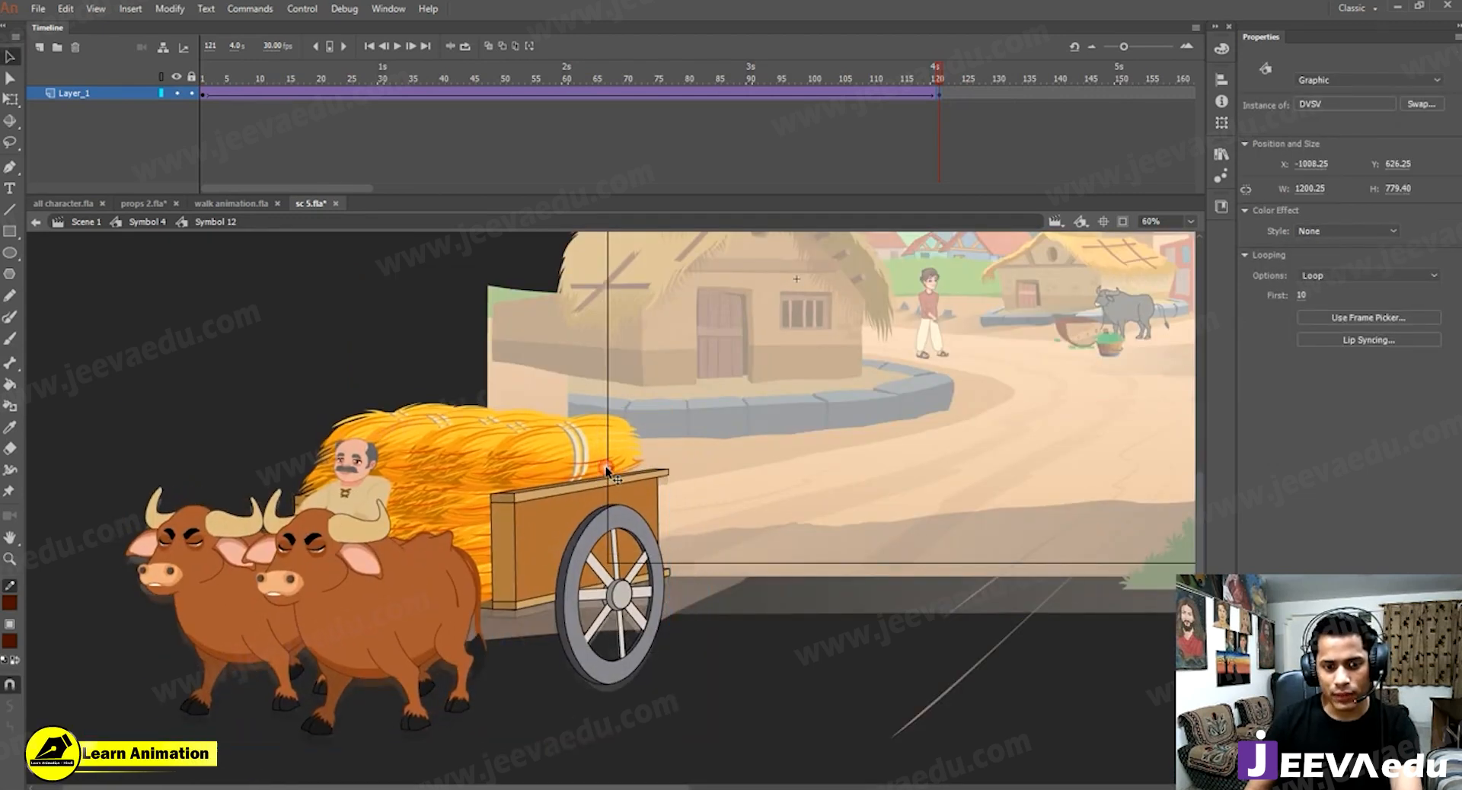
Clip the artwork outside the stage and play the bullock cart's movement from frame 1 to check it.
click(1120, 223)
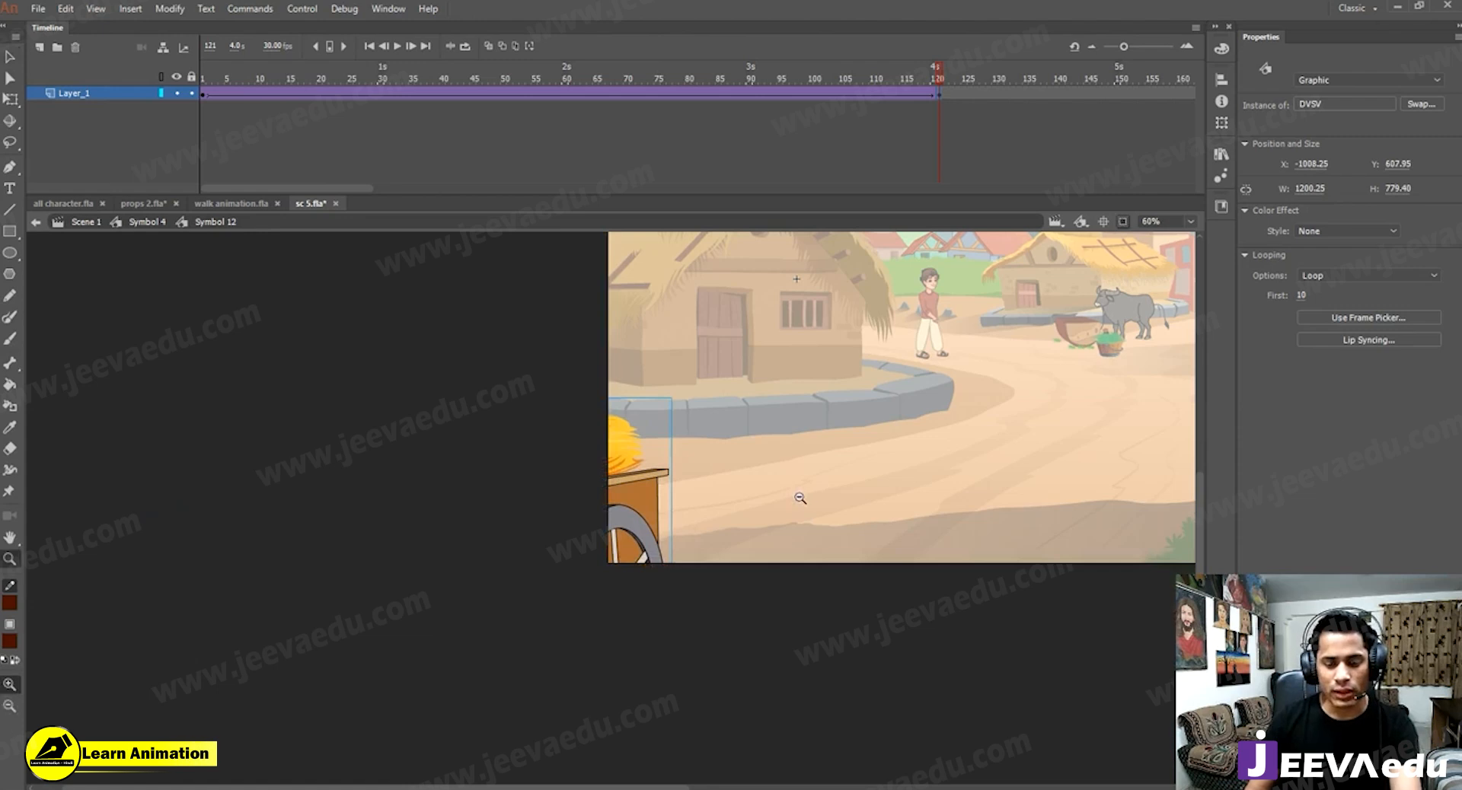
alt+click(800, 498)
click(651, 474)
drag(667, 465, 682, 555)
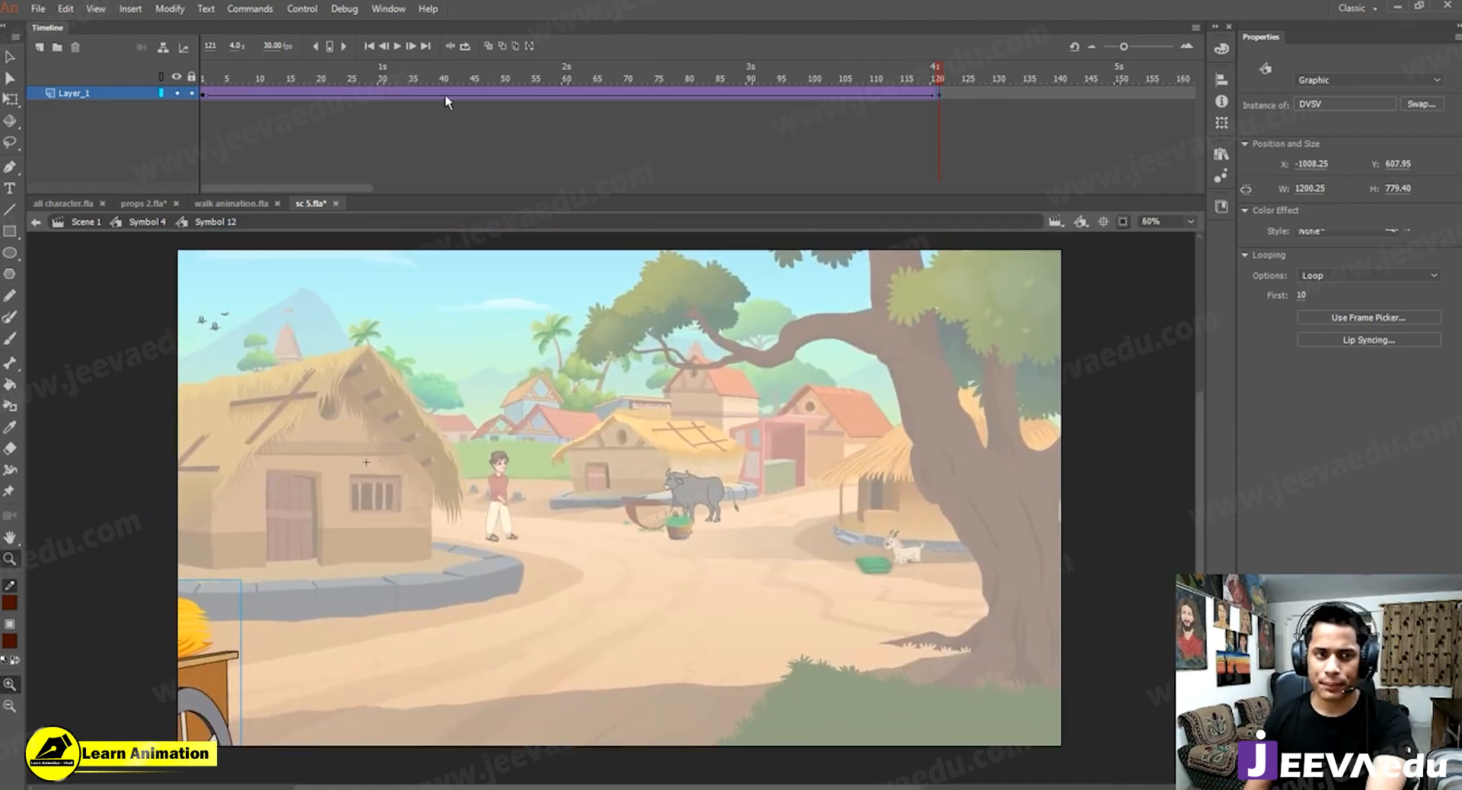
drag(365, 79, 181, 112)
key(Return)
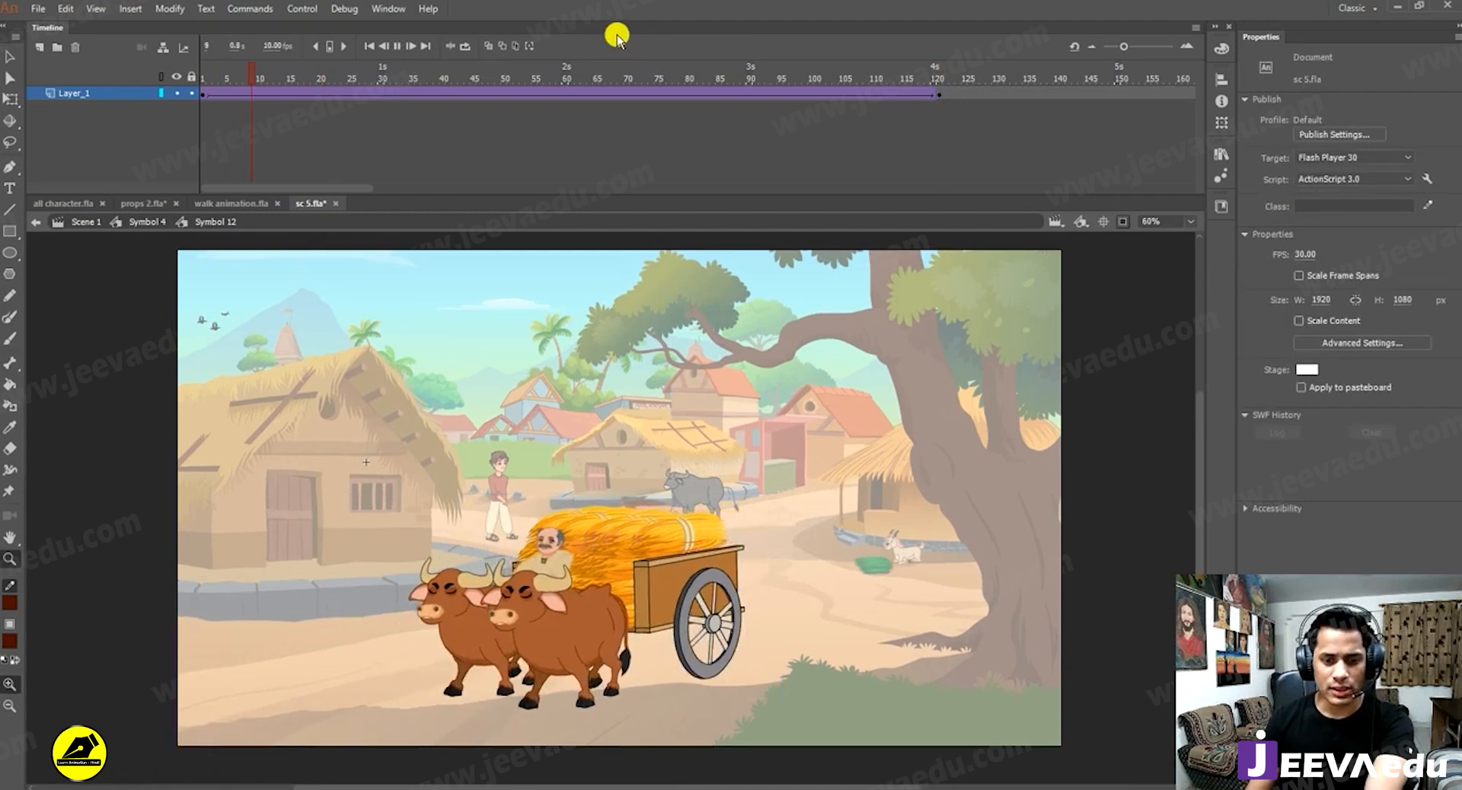
key(Return)
drag(403, 76, 189, 222)
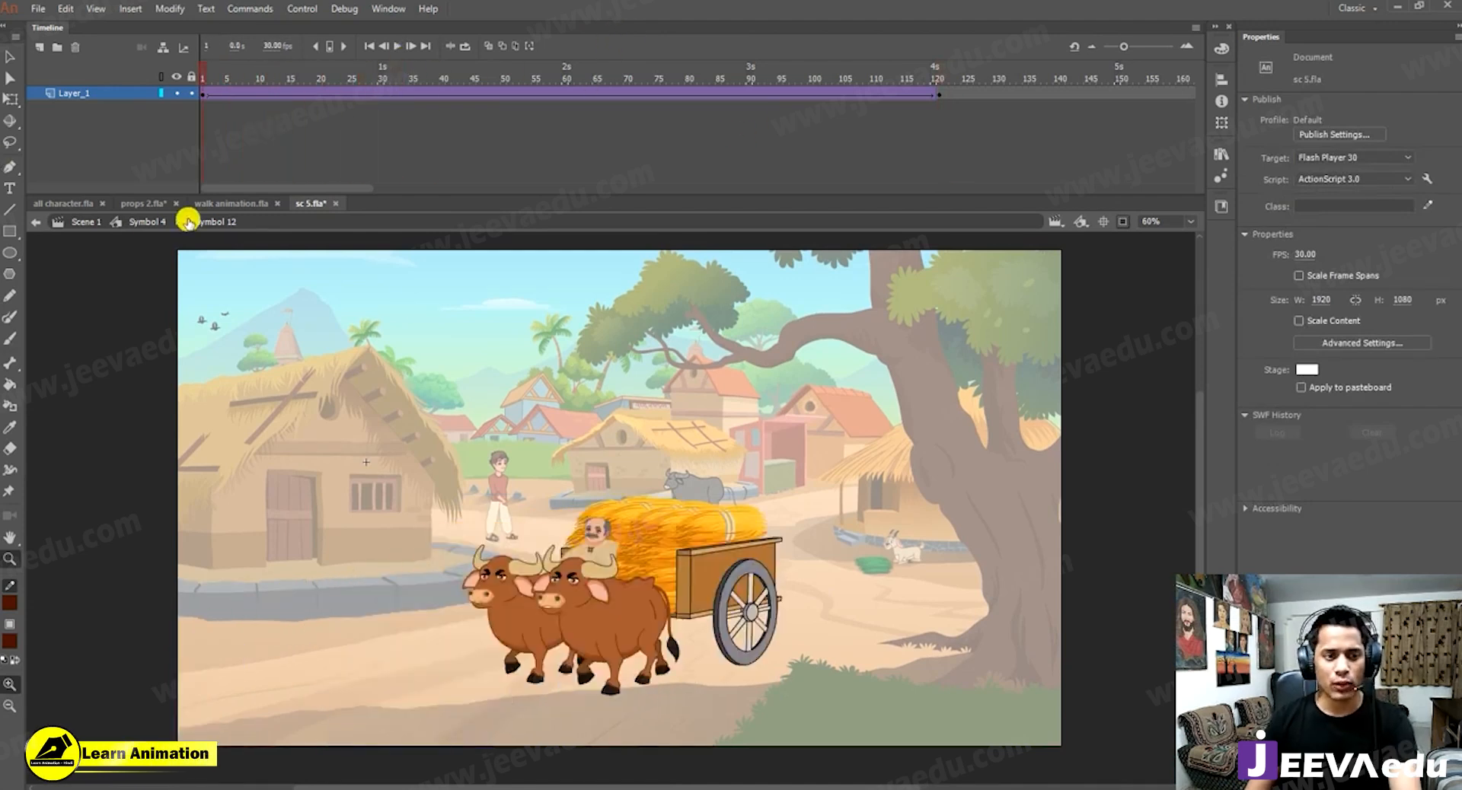
Return to Symbol 4, go to frame 121 and open the boy's symbol for editing.
click(137, 222)
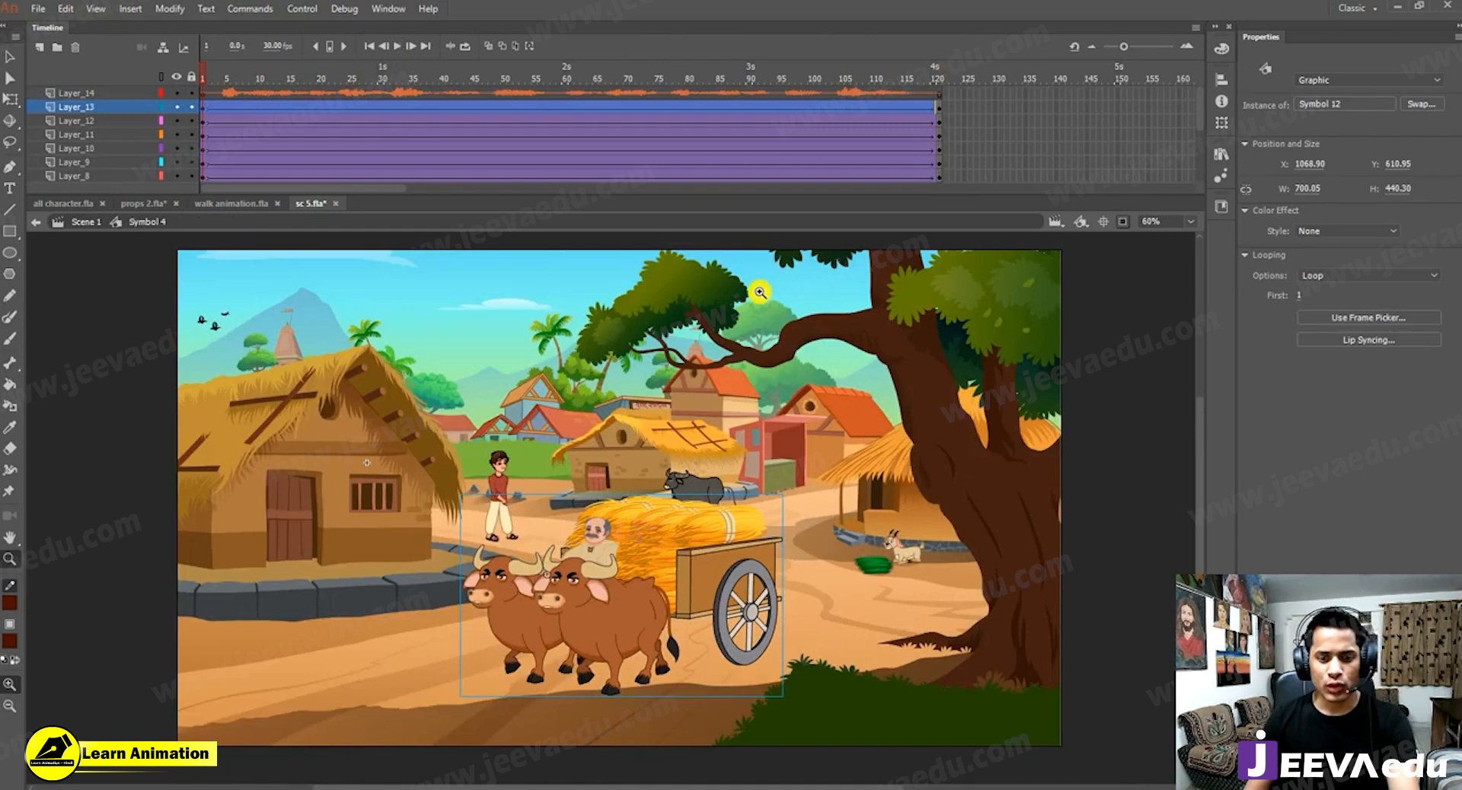
drag(211, 75, 517, 156)
drag(733, 171, 941, 119)
click(488, 493)
click(491, 507)
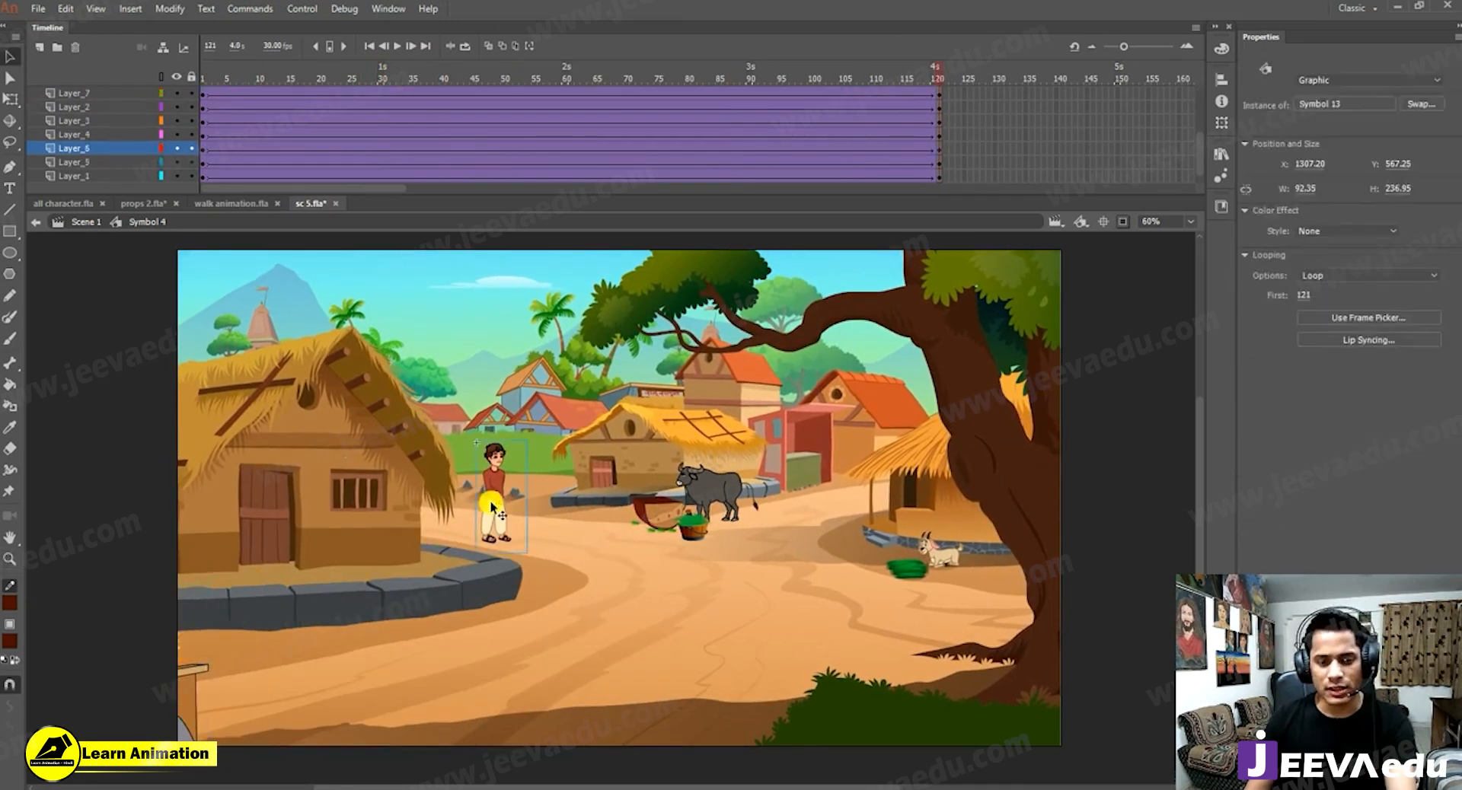
double_click(499, 495)
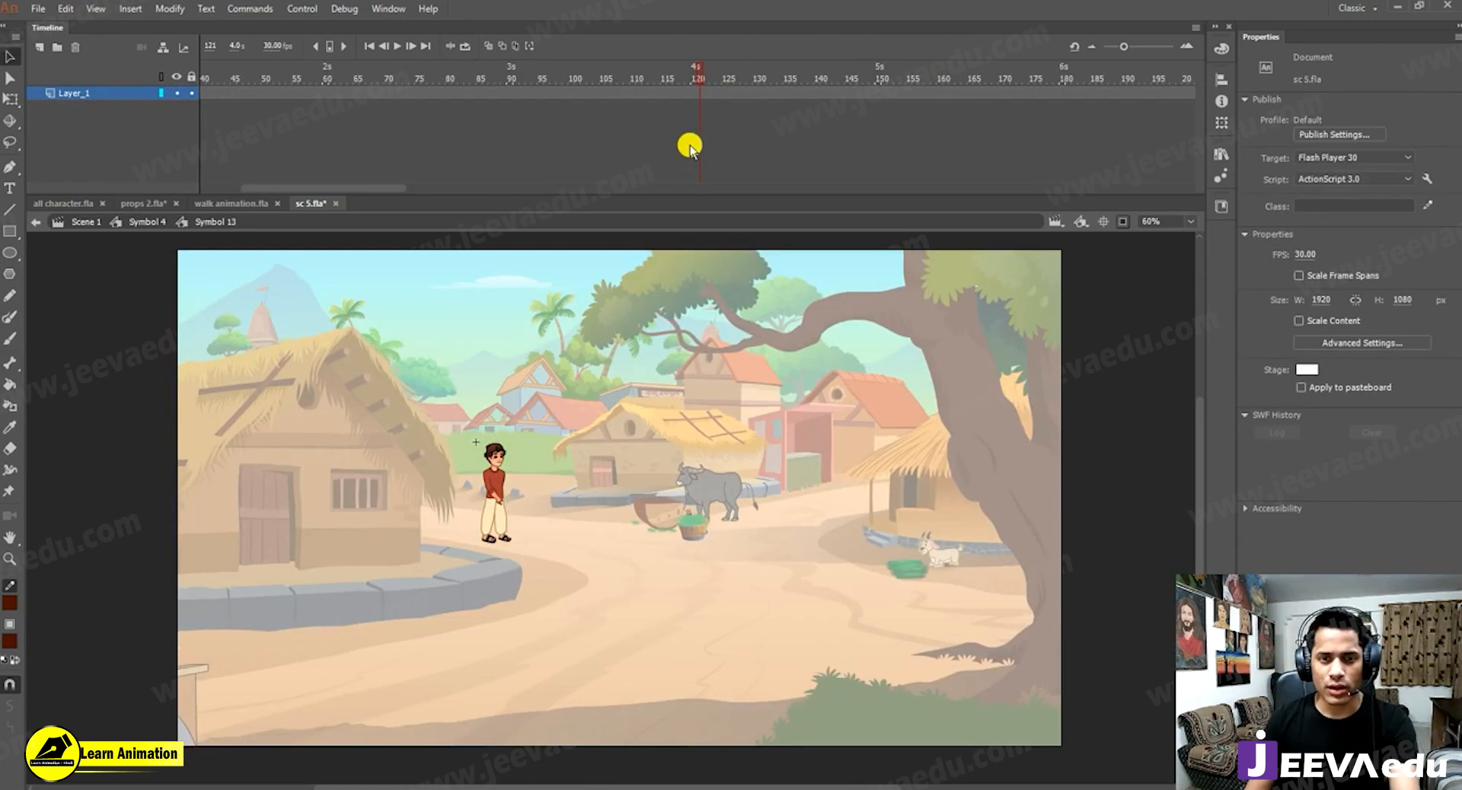
Create a classic tween on the boy up to frame 121 and move him there towards the buffalo's feeding trough.
right_click(657, 93)
click(670, 128)
click(697, 95)
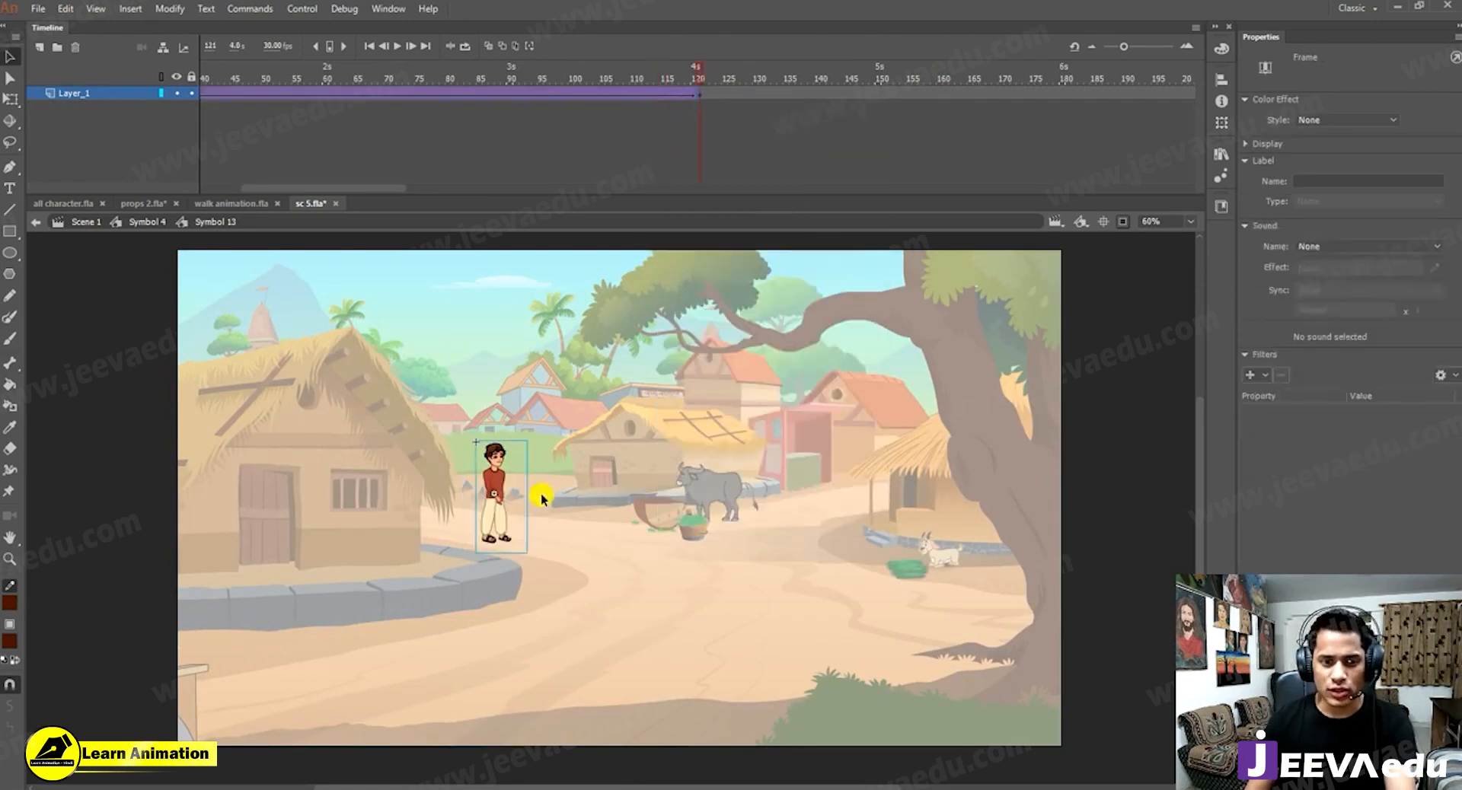
click(496, 510)
drag(591, 525, 641, 537)
click(699, 143)
At frame 1, scale the boy down to about 72 by 183 px.
drag(706, 92, 71, 120)
click(594, 559)
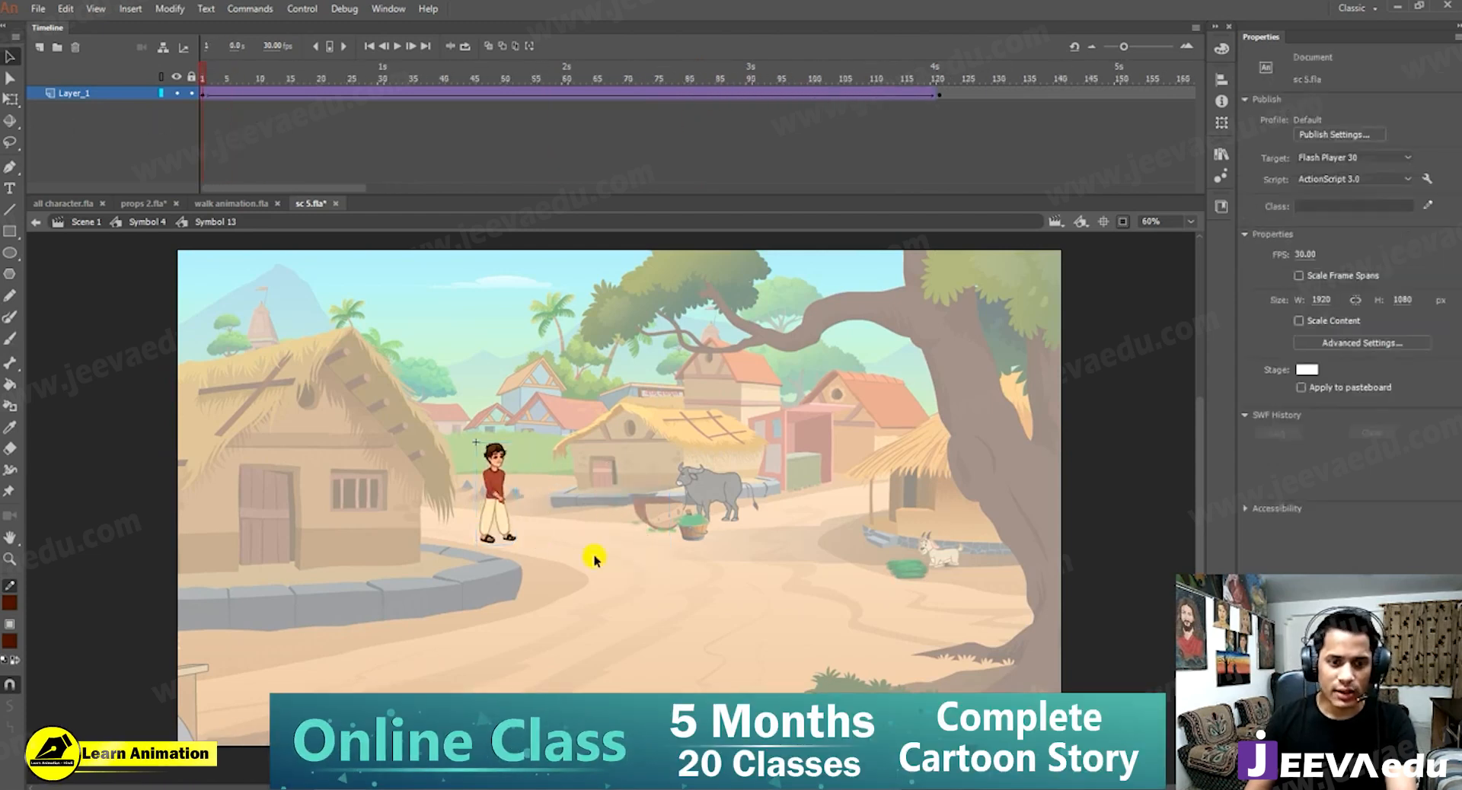
click(499, 511)
key(ctrl+alt+s)
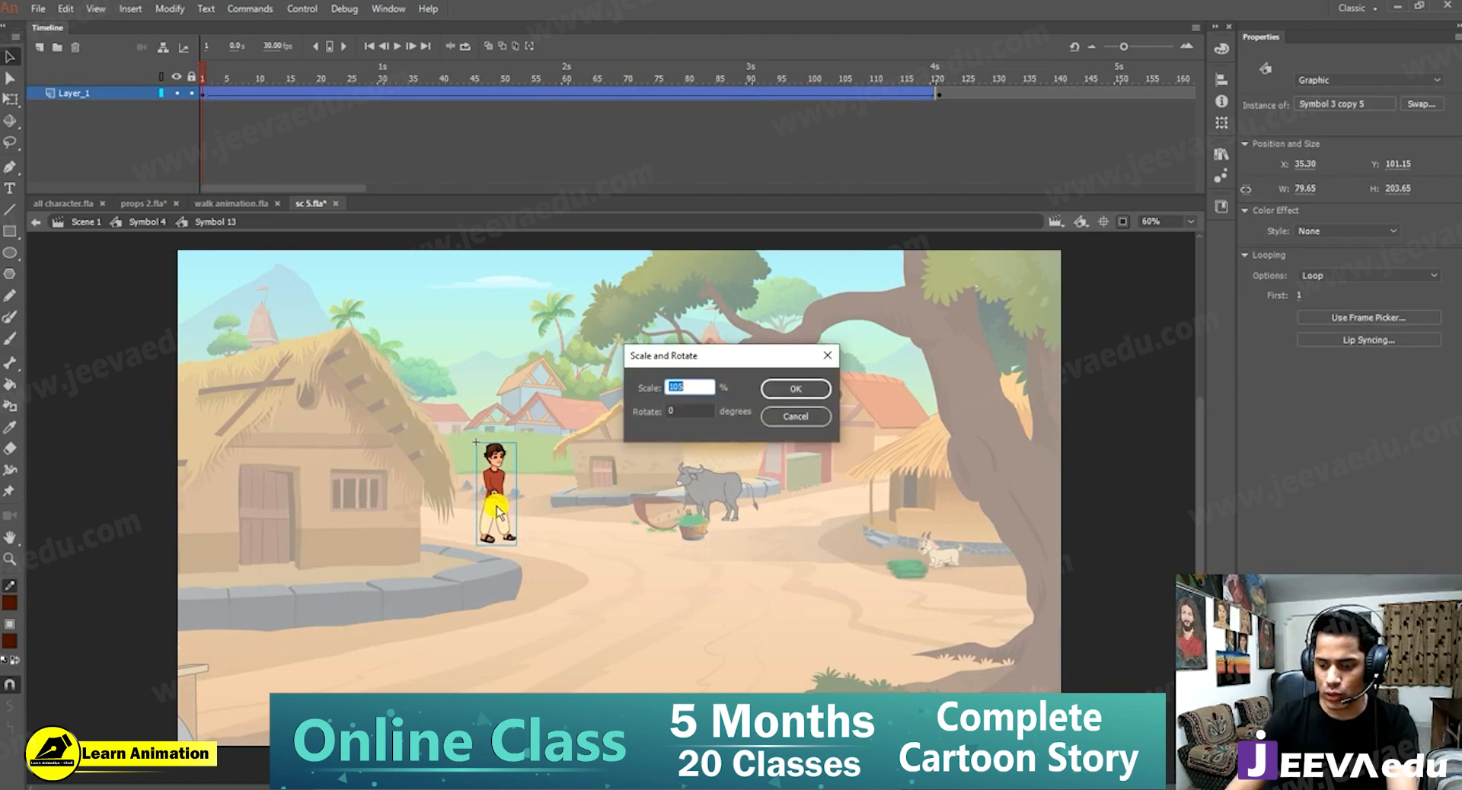
key(Return)
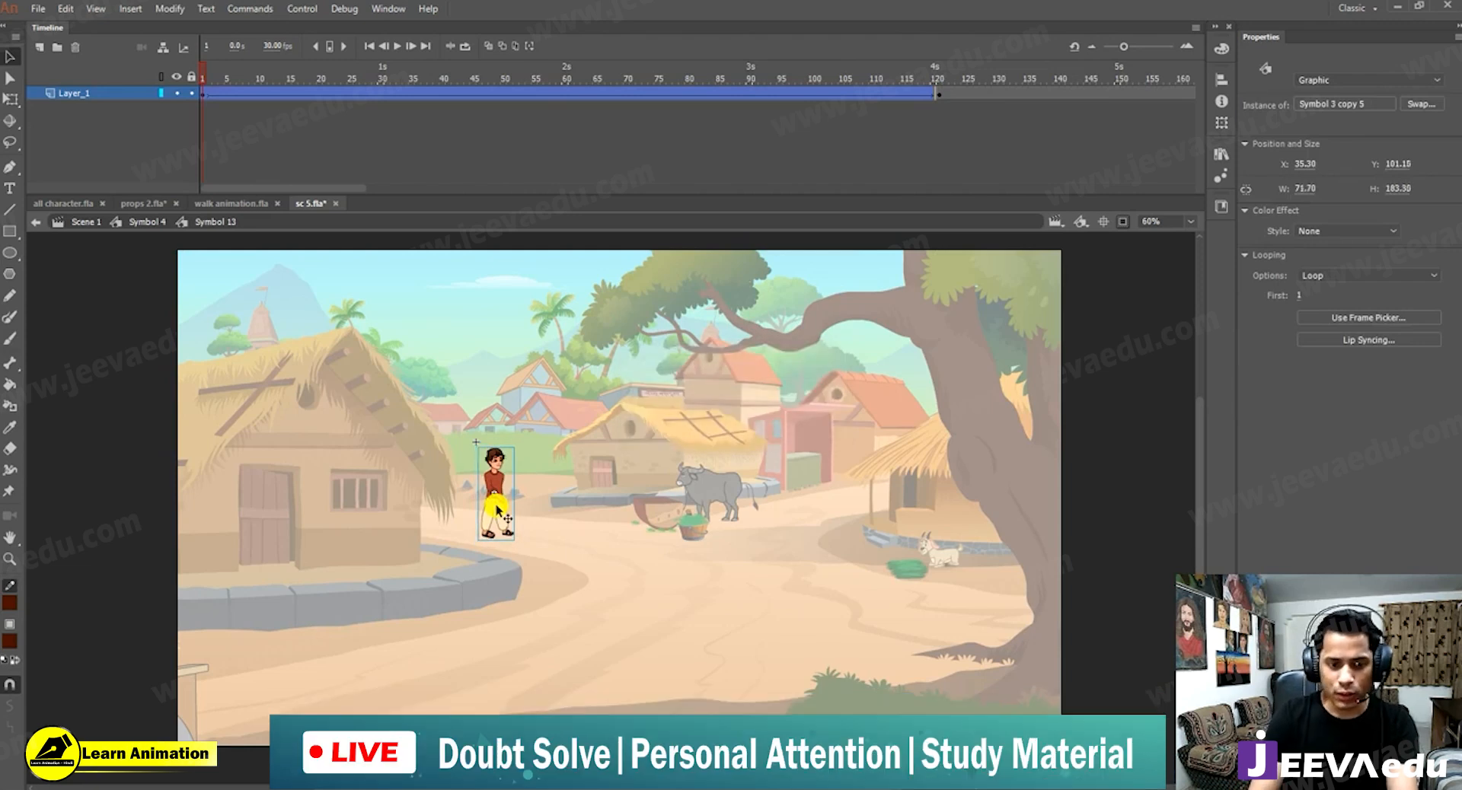
Shift the boy in front of the hut to about X -156, Y 87 and shrink him to about 70 by 180 px.
key(shift+Left)
key(shift+Left)
key(shift+Left)
key(shift+Left)
key(shift+Left)
key(shift+Left)
key(shift+Left)
key(shift+Left)
key(shift+Left)
key(shift+Left)
key(shift+Left)
key(shift+Left)
key(shift+Left)
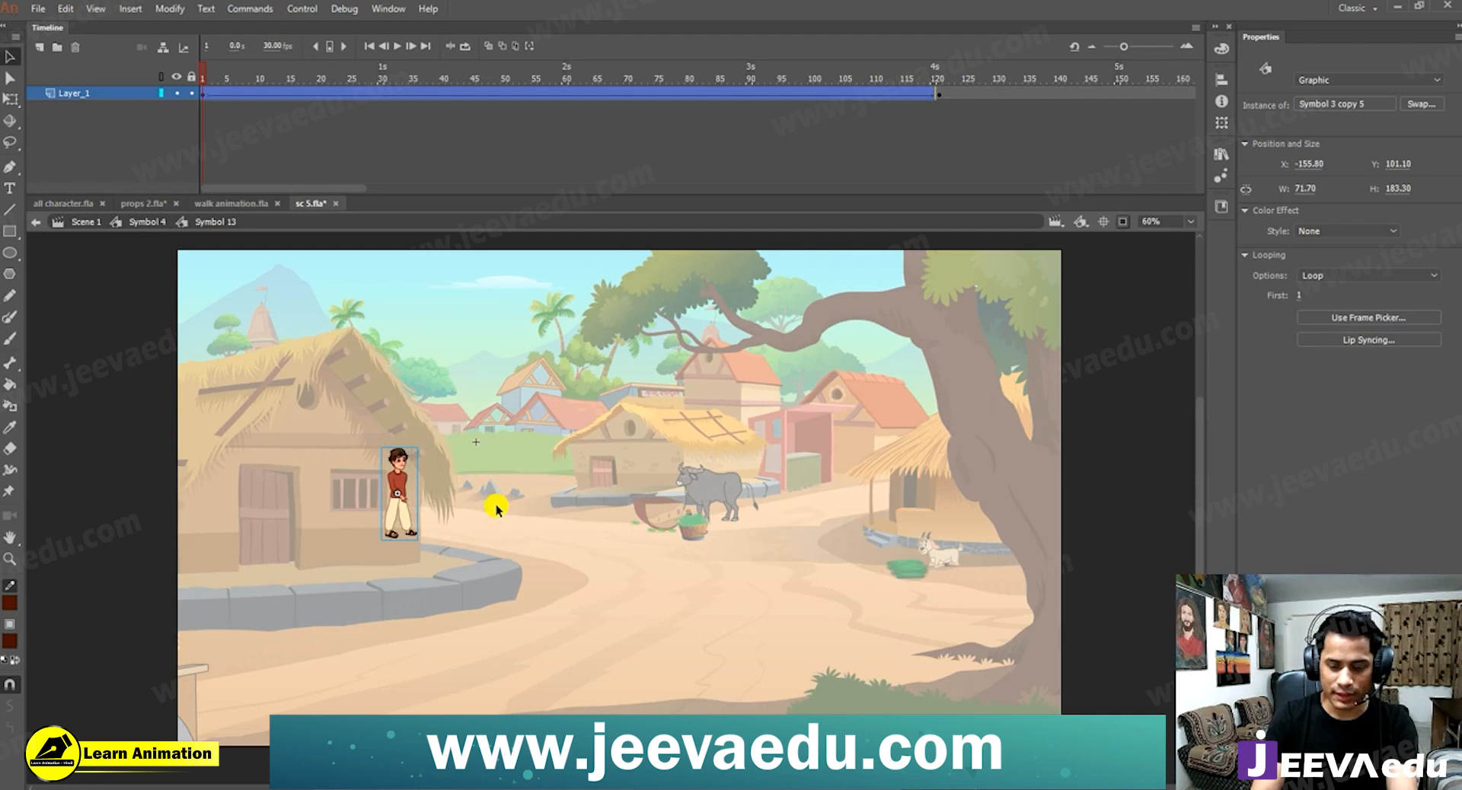
key(shift+Up)
key(ctrl+alt+s)
key(Return)
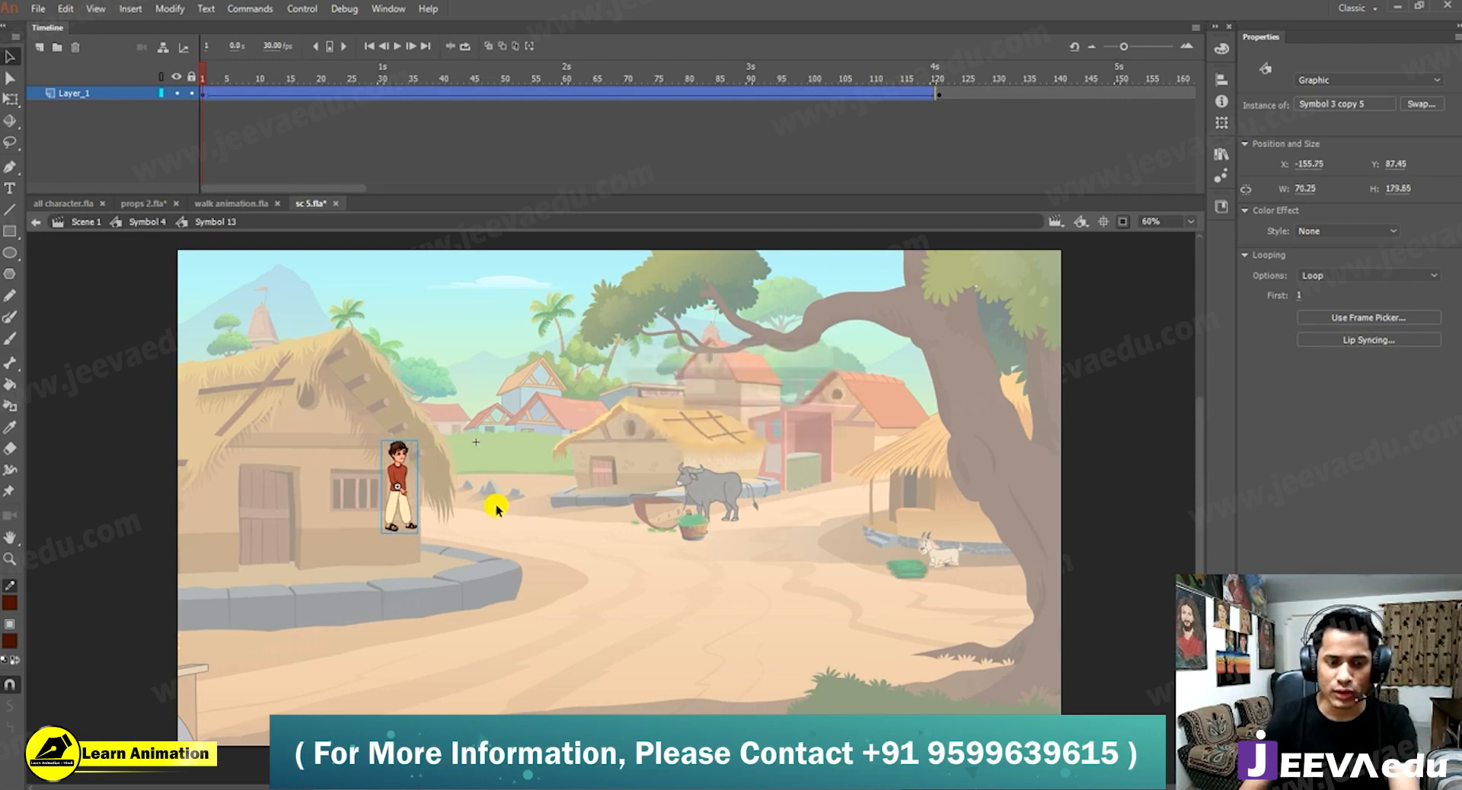
Play the boy's walk from frame 1 and examine his path and size up close.
key(Return)
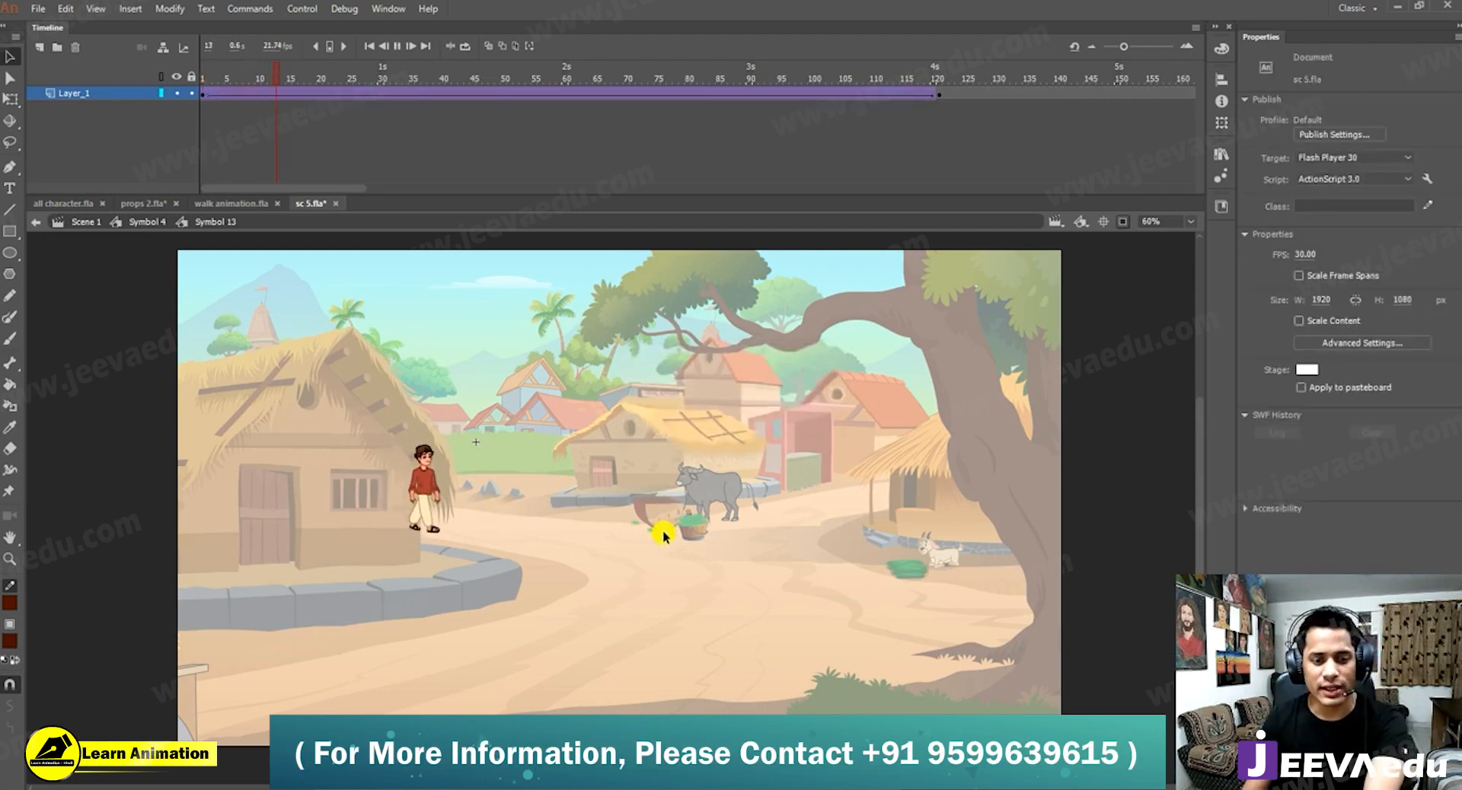
key(Return)
key(z)
click(617, 508)
drag(630, 548, 649, 554)
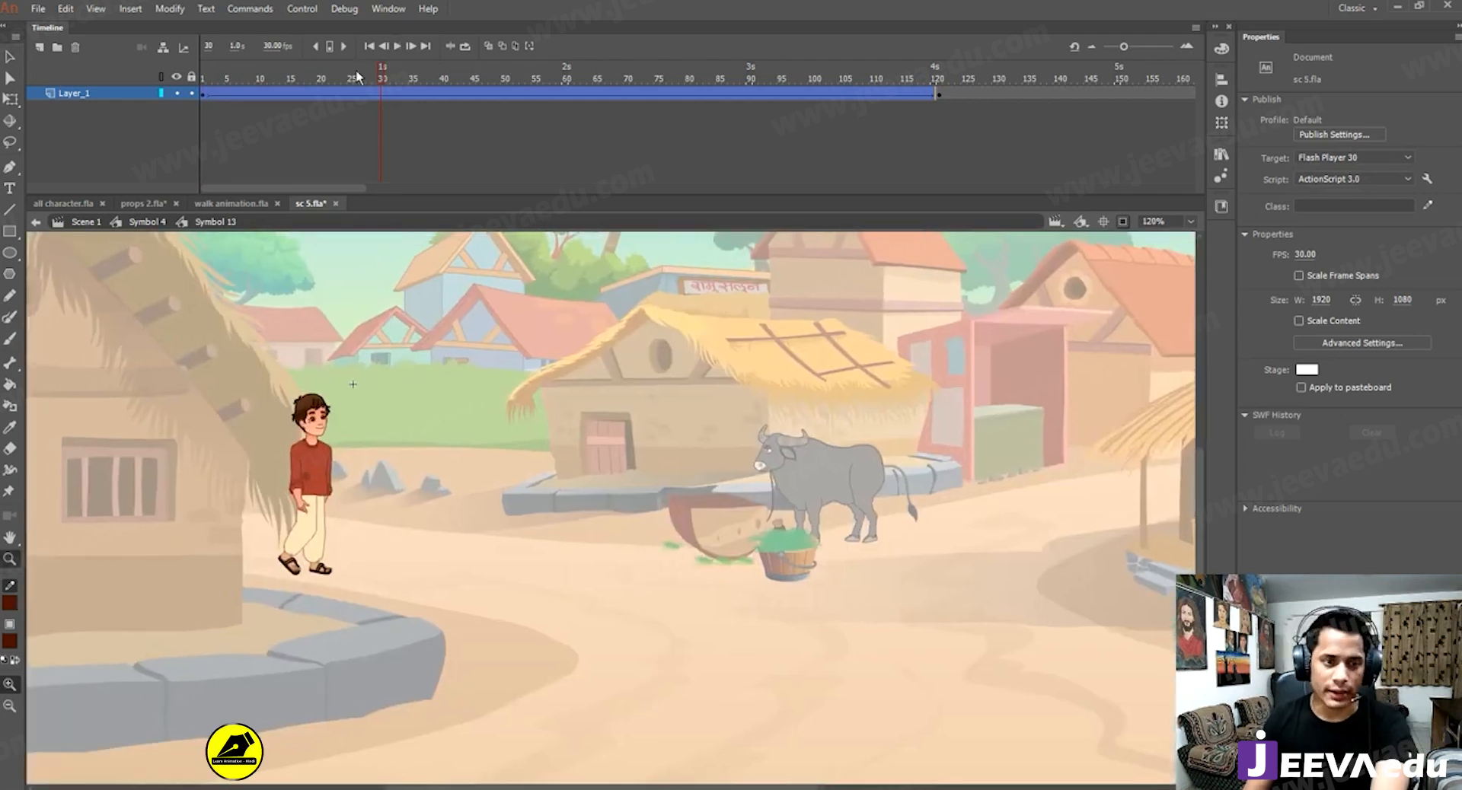
key(Return)
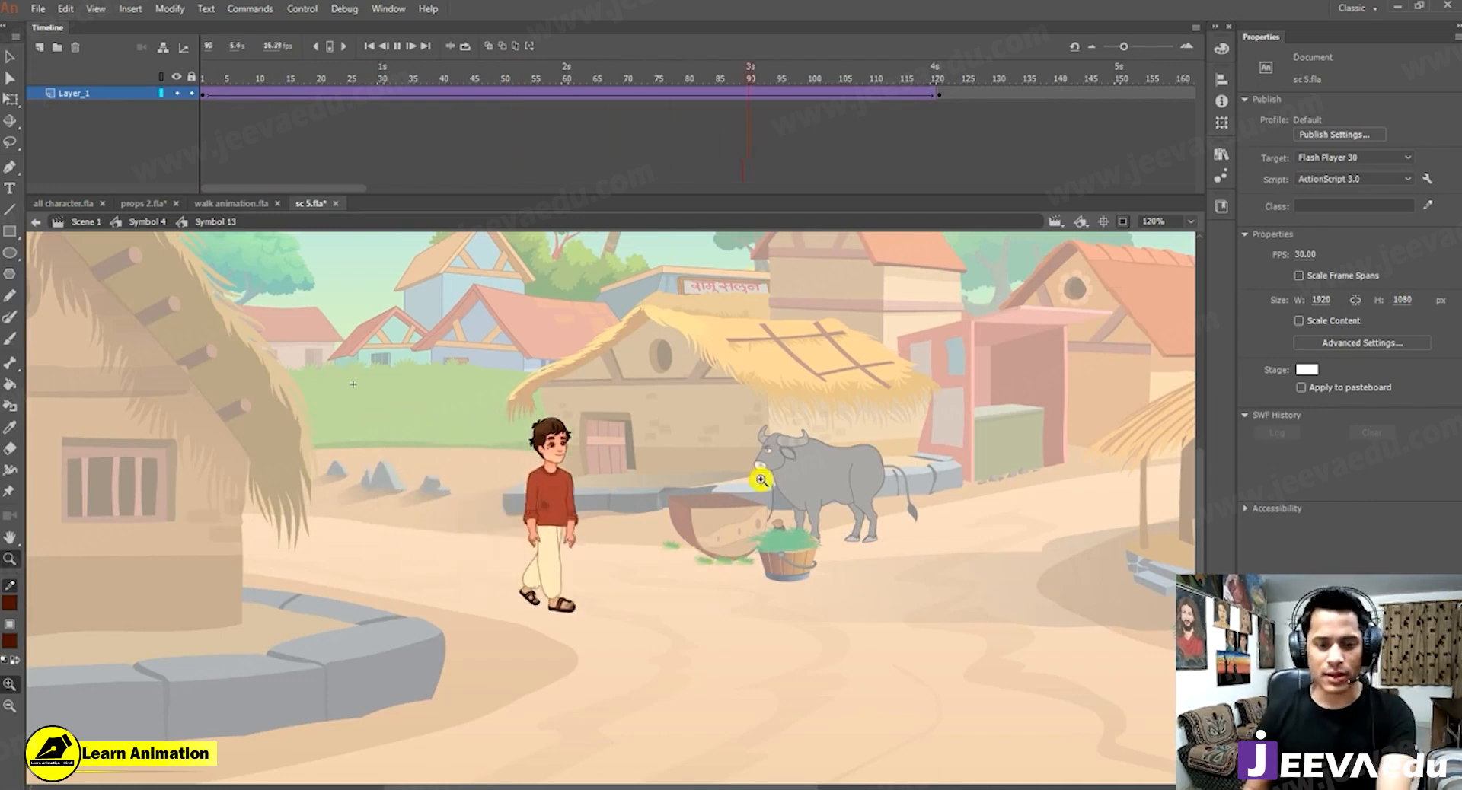
click(855, 78)
drag(857, 80, 202, 80)
key(Return)
key(Return)
At frame 121, enlarge the boy to about 220 px tall.
drag(322, 79, 1036, 172)
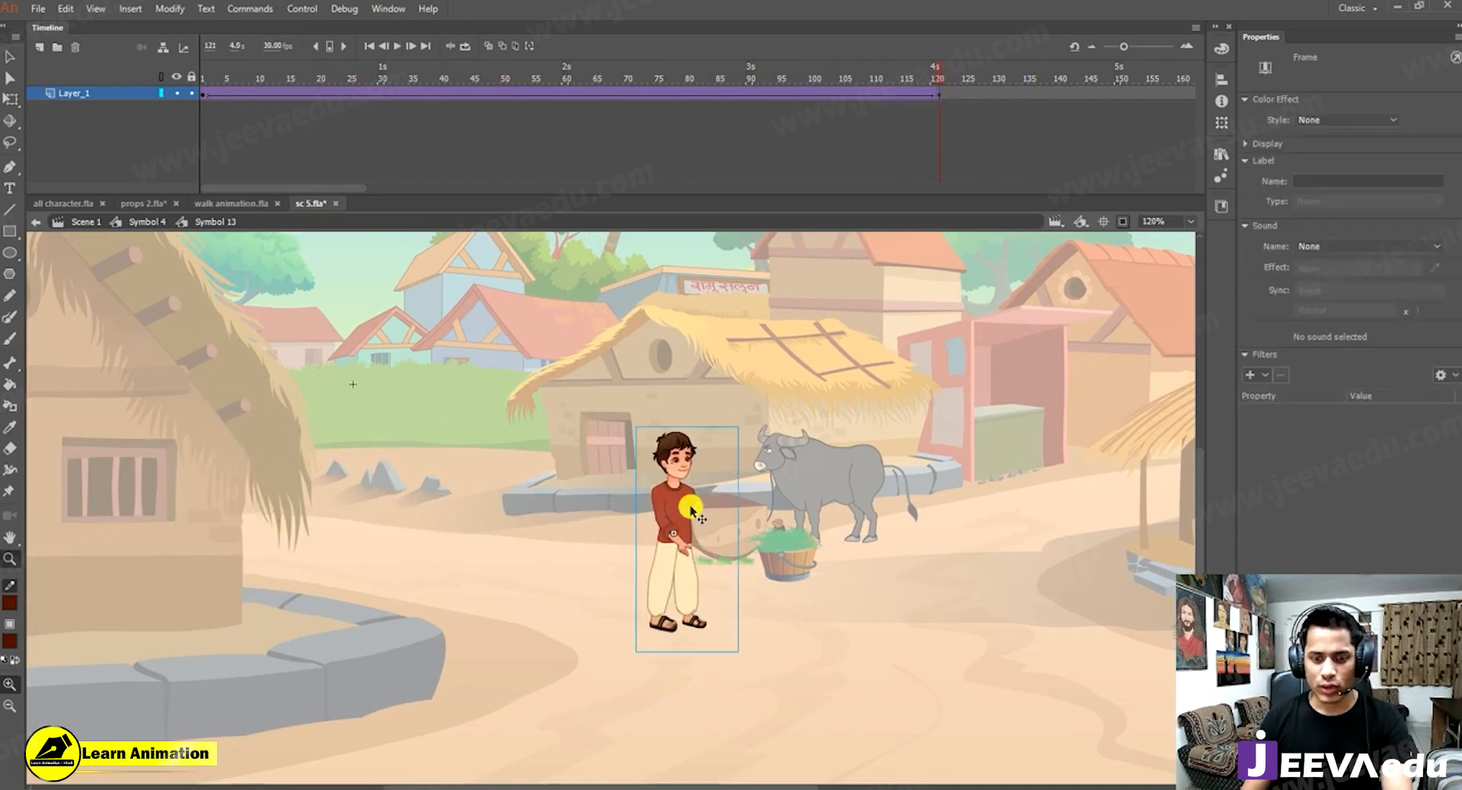
key(ctrl+alt+s)
text(110)
key(Return)
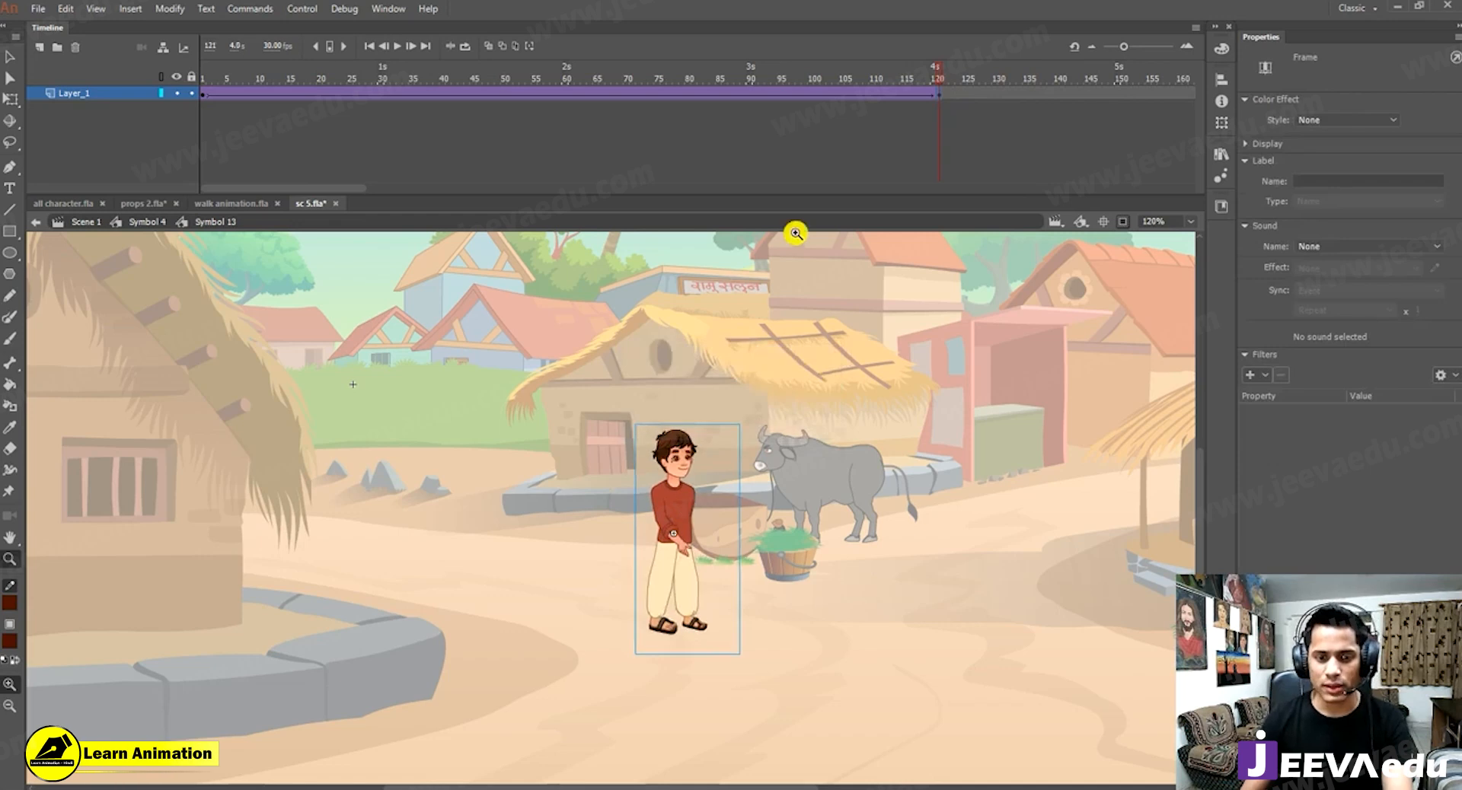
At frame 1, scale the boy to 95%.
drag(935, 76, 202, 76)
key(v)
click(217, 451)
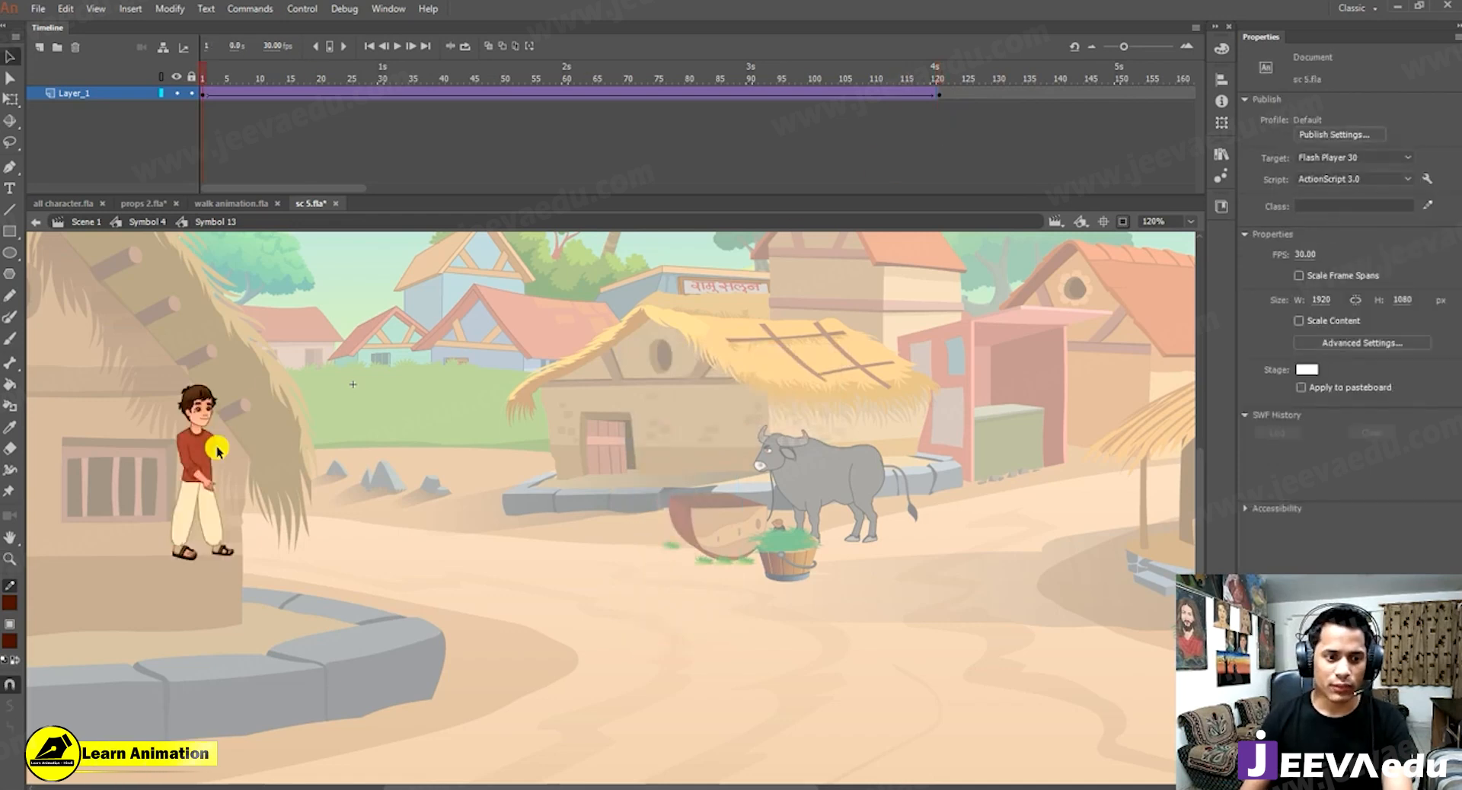
click(210, 466)
key(ctrl+alt+s)
text(9)
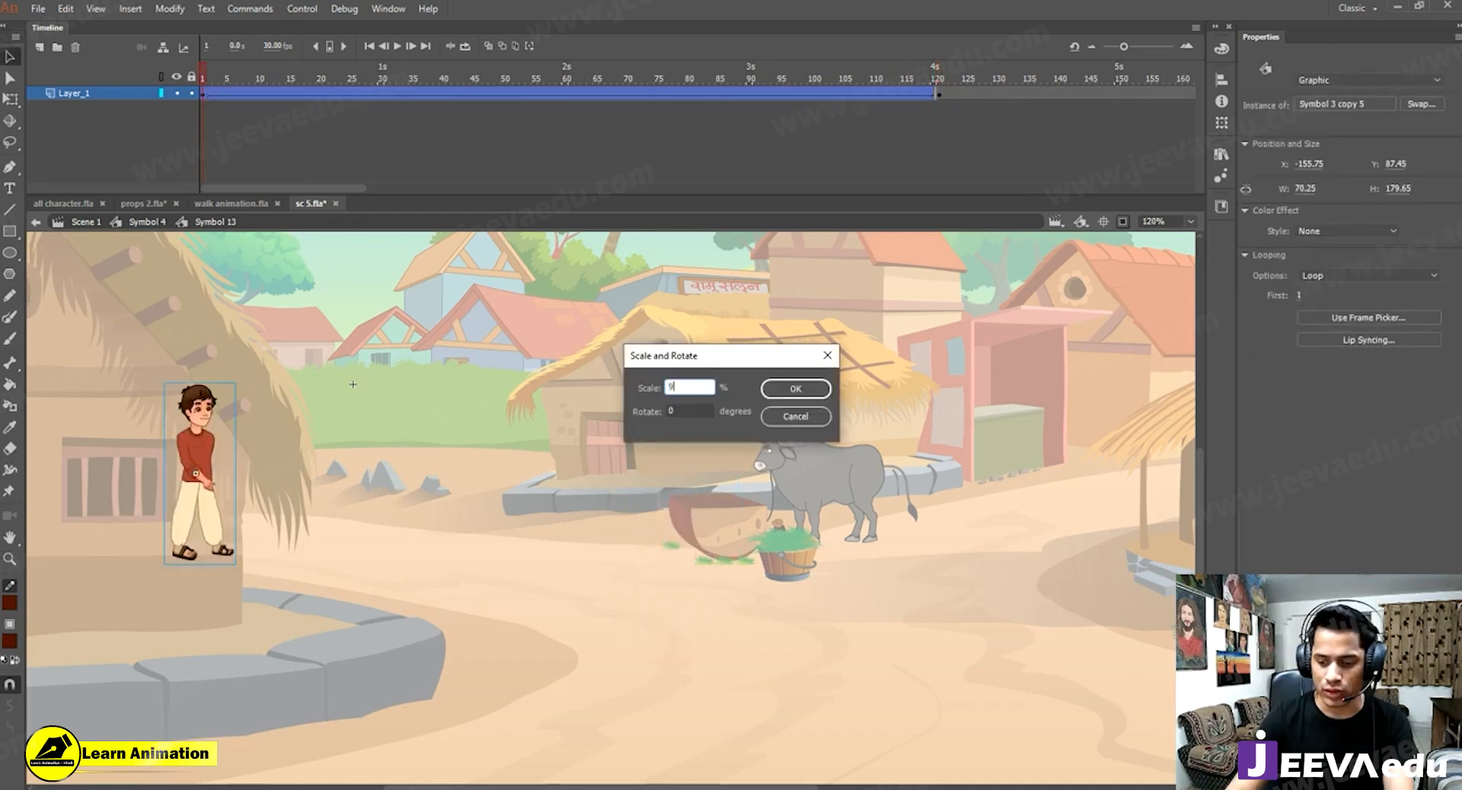
text(5)
key(Return)
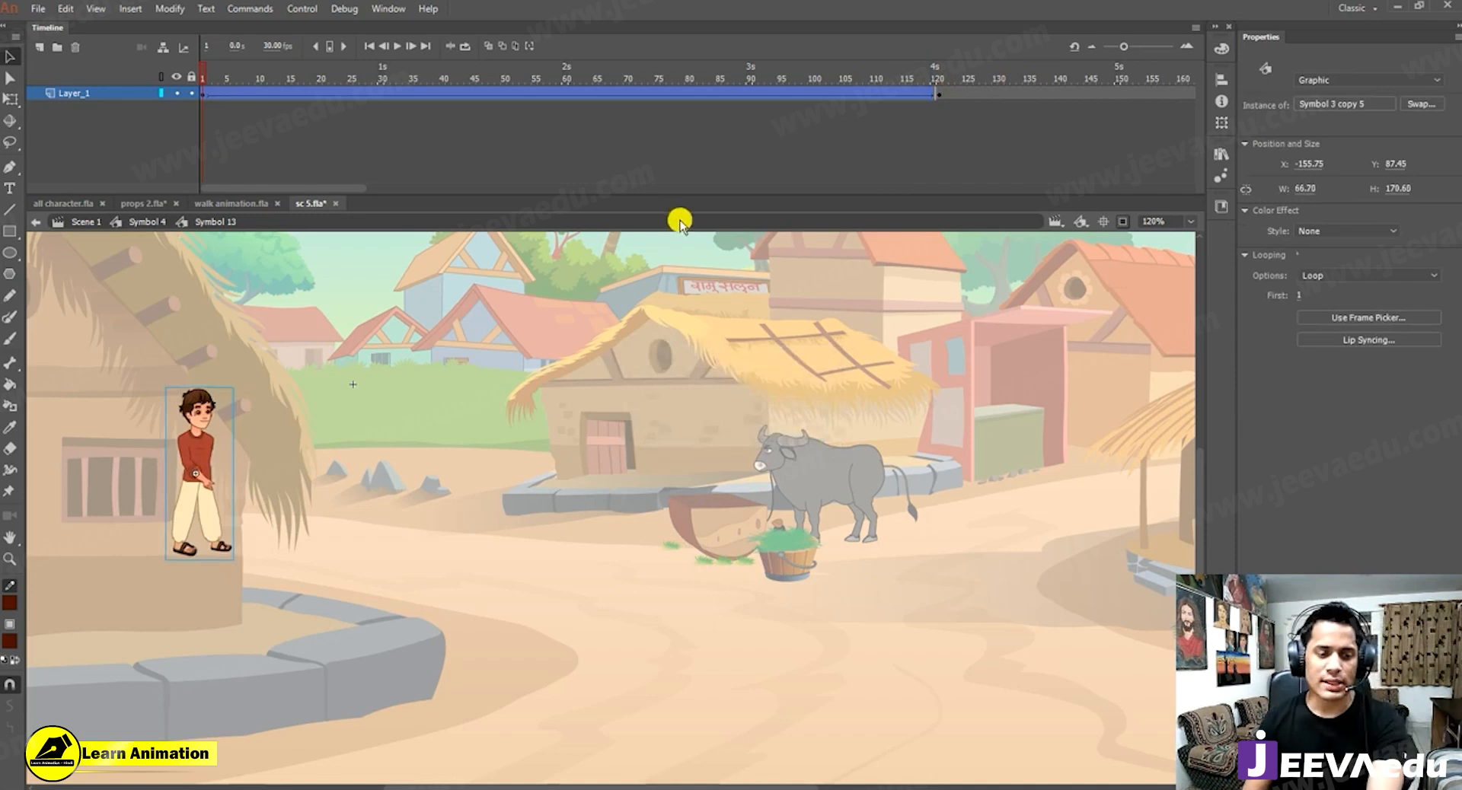
At frame 121, move the boy slightly away from the buffalo's bucket and play the walk to check it.
key(Return)
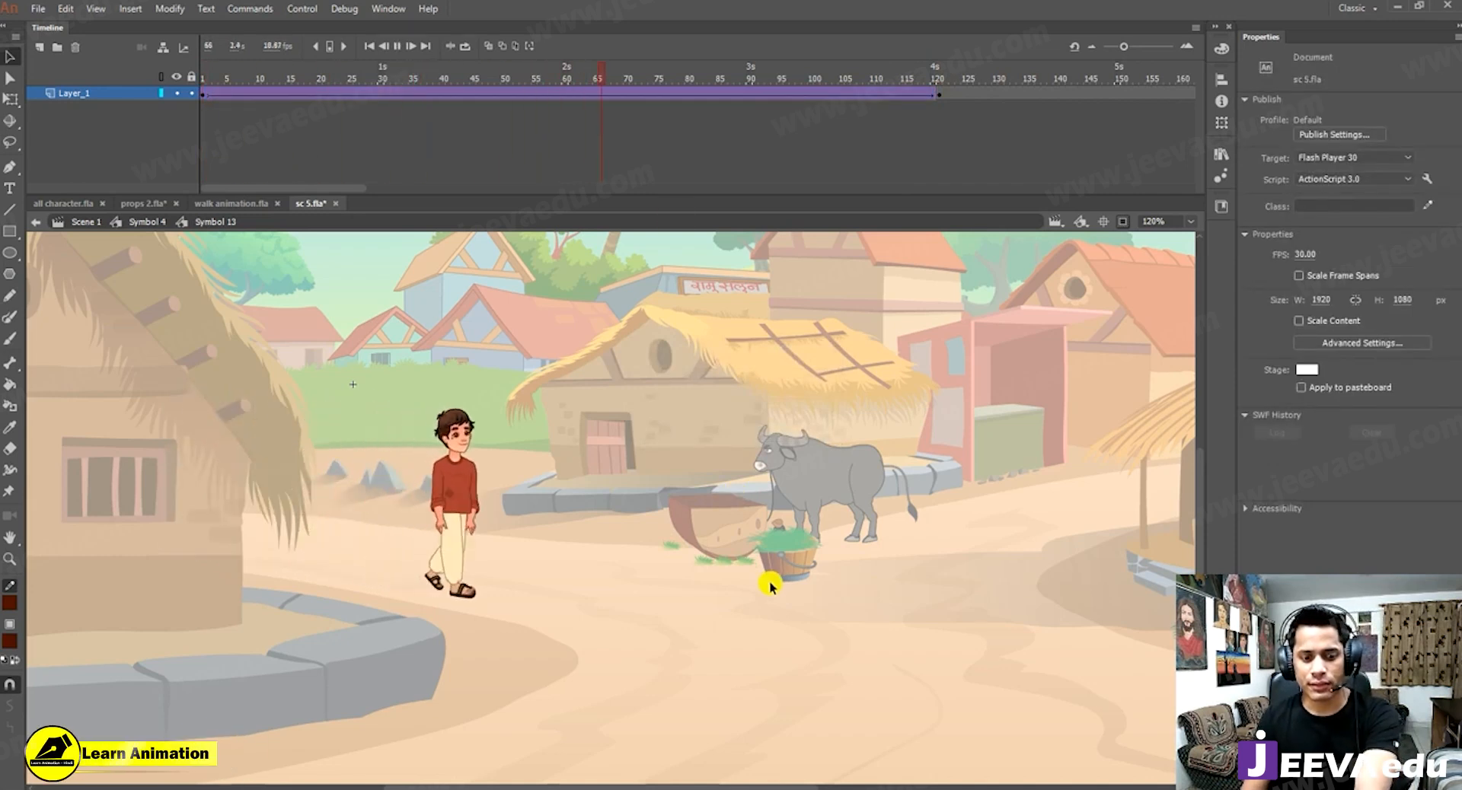
click(939, 93)
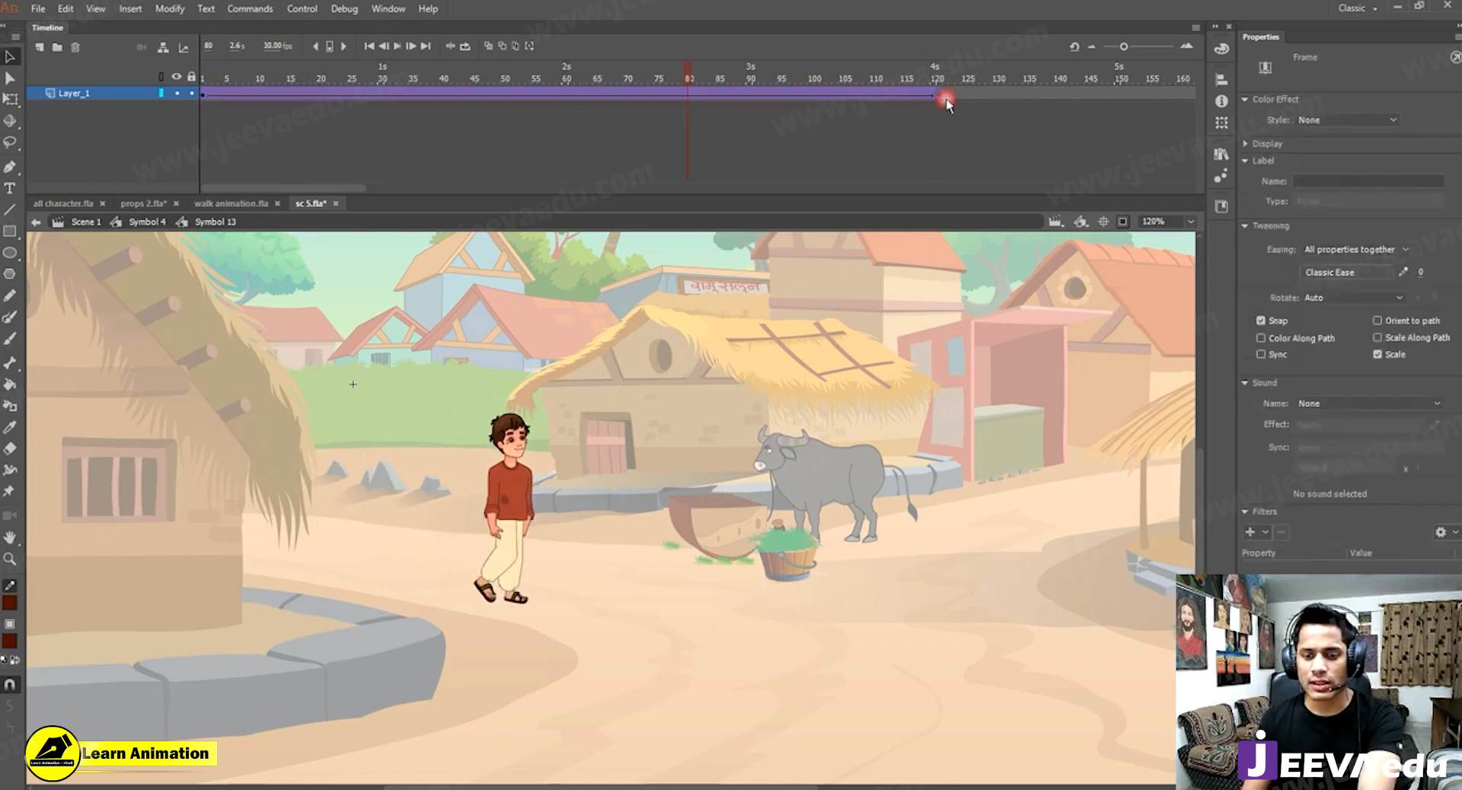
drag(691, 575, 673, 571)
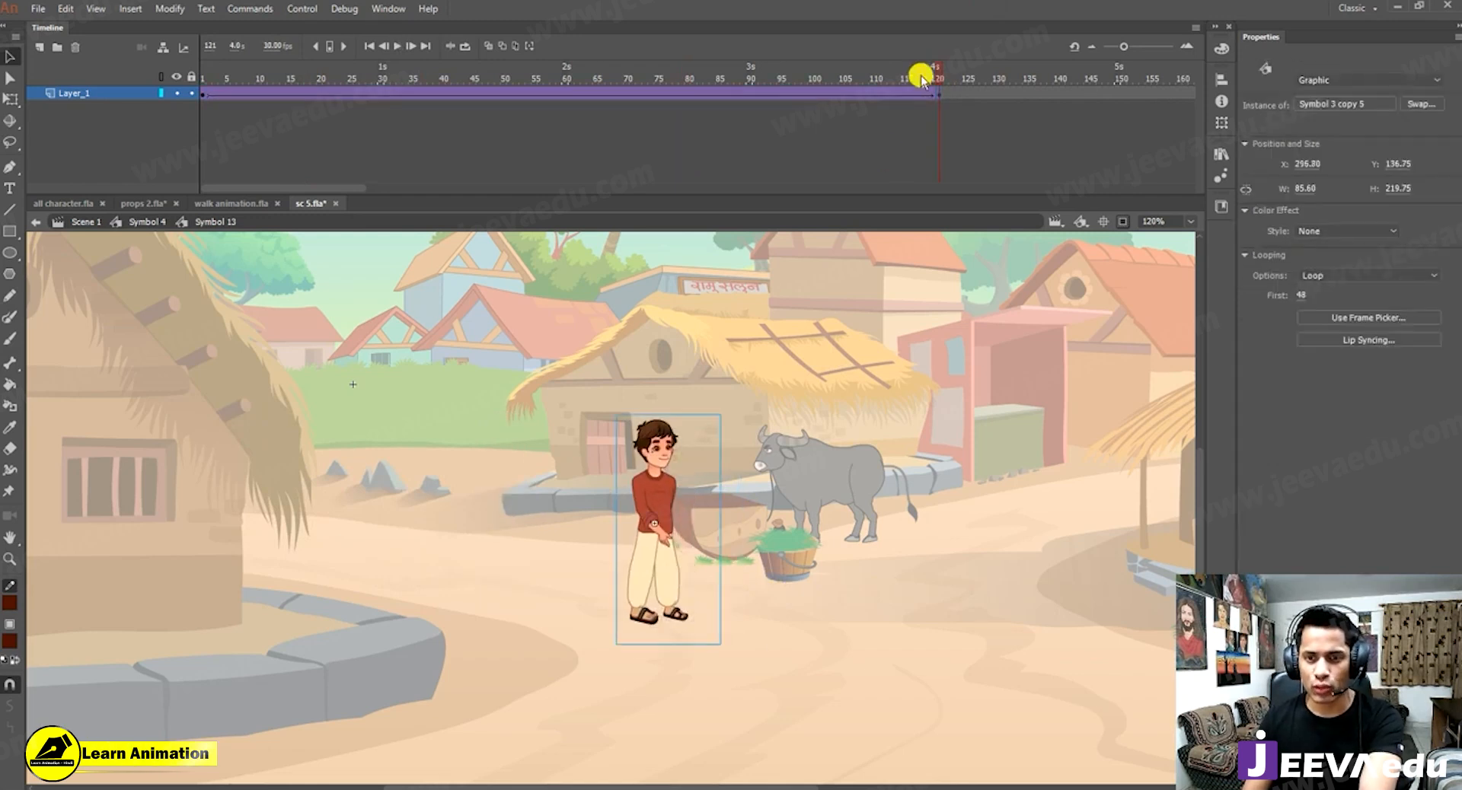
key(Return)
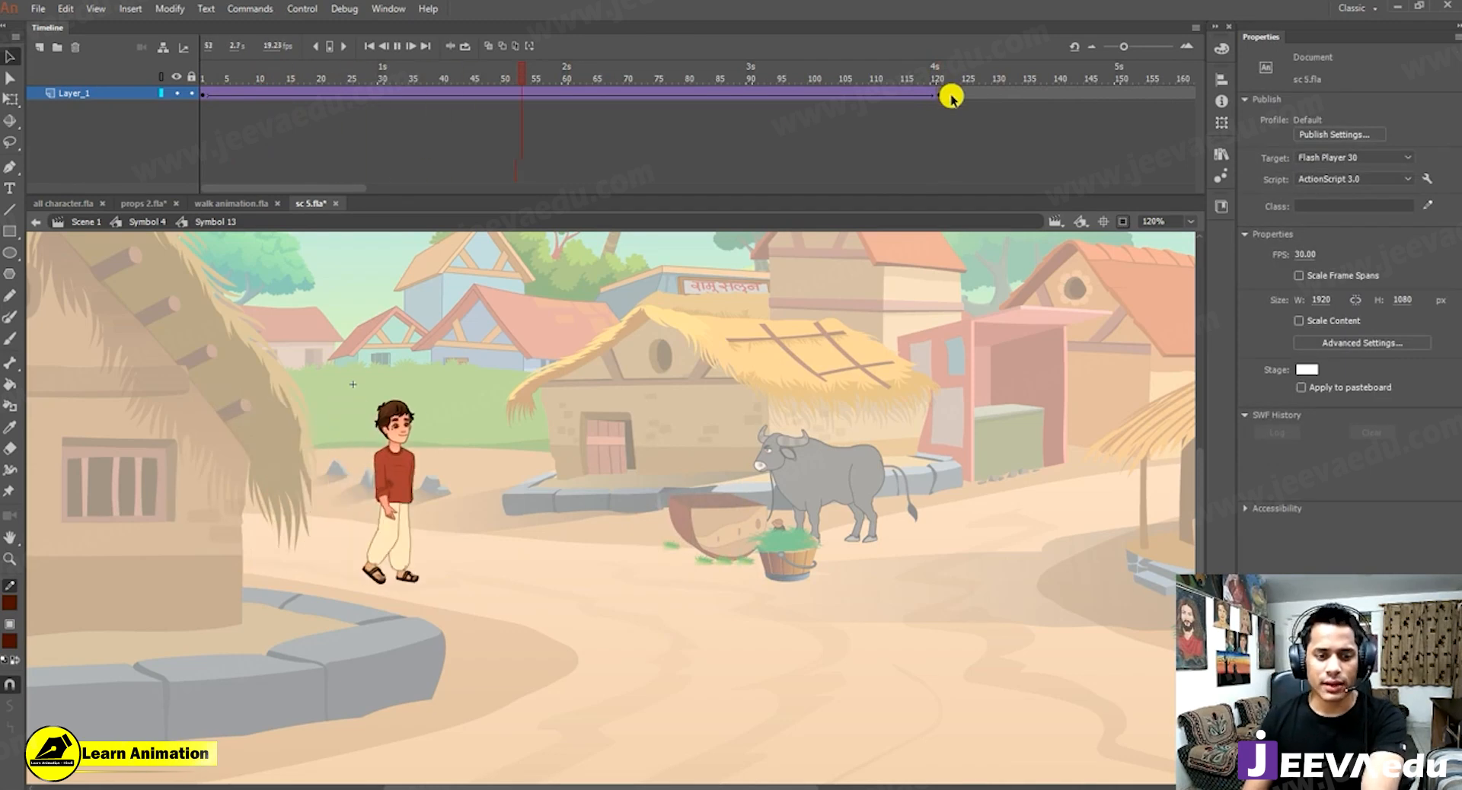
drag(606, 70, 0, 140)
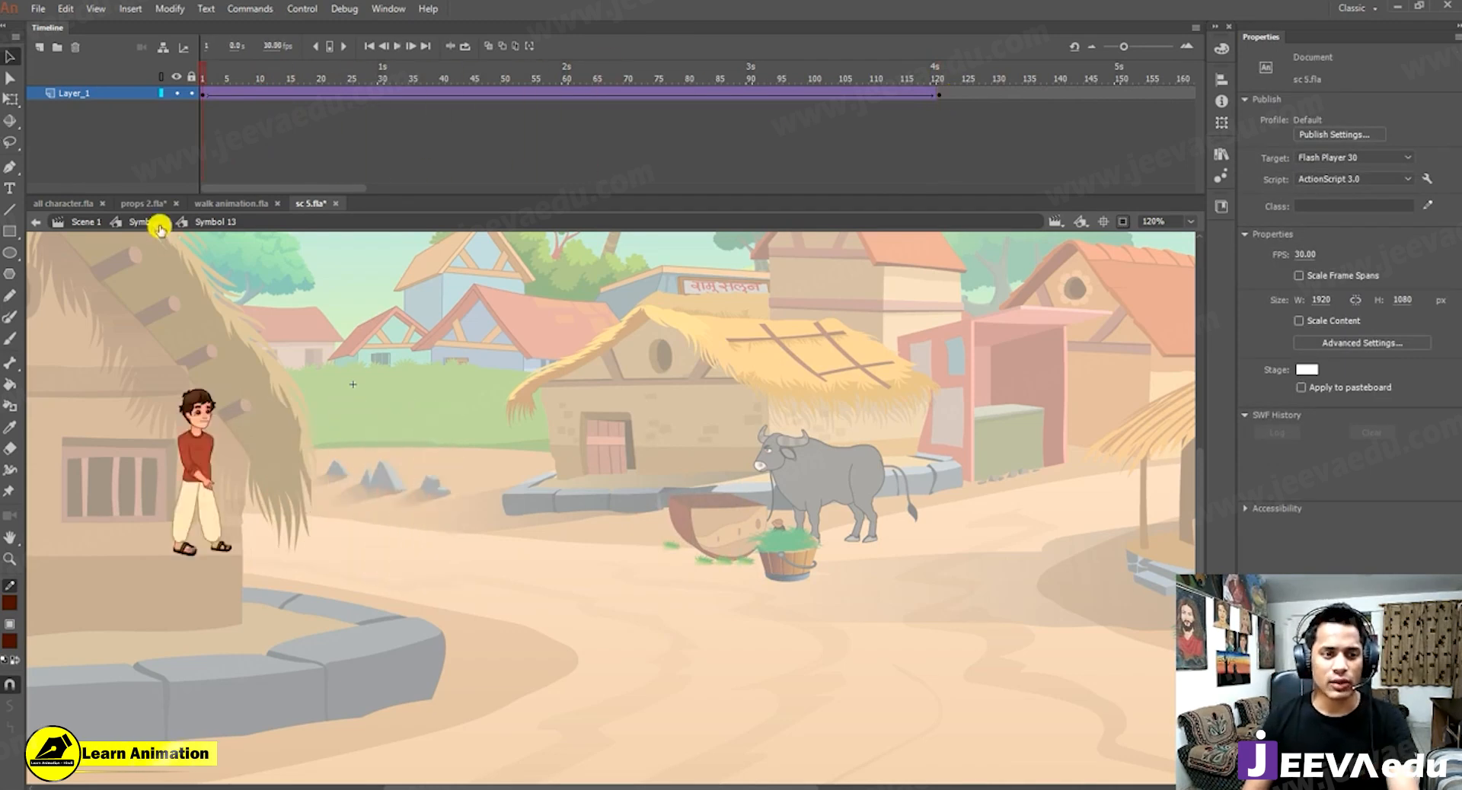
Return to Symbol 4 and find the layers that hold the feeding trough and the boy.
double_click(560, 569)
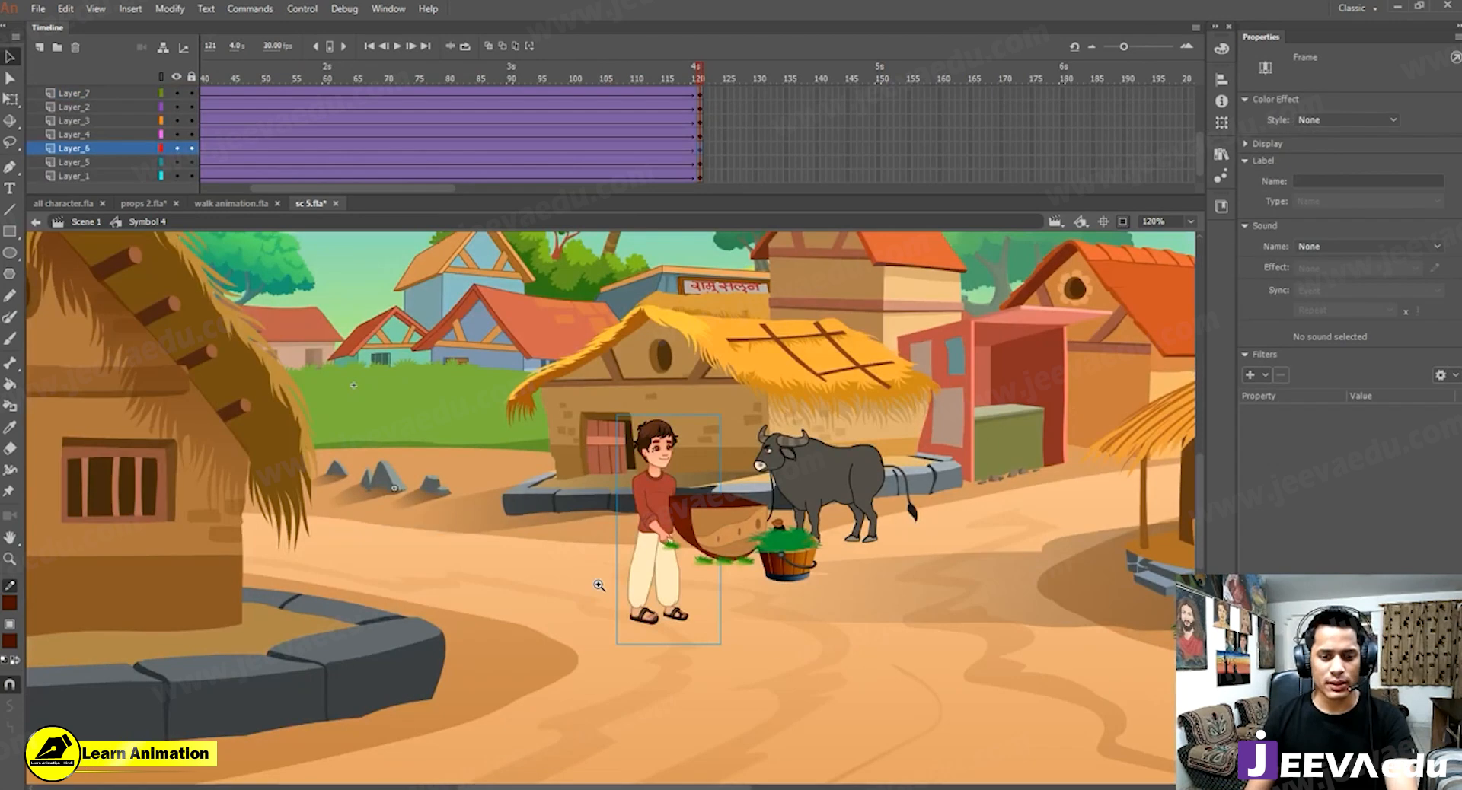
alt+click(599, 586)
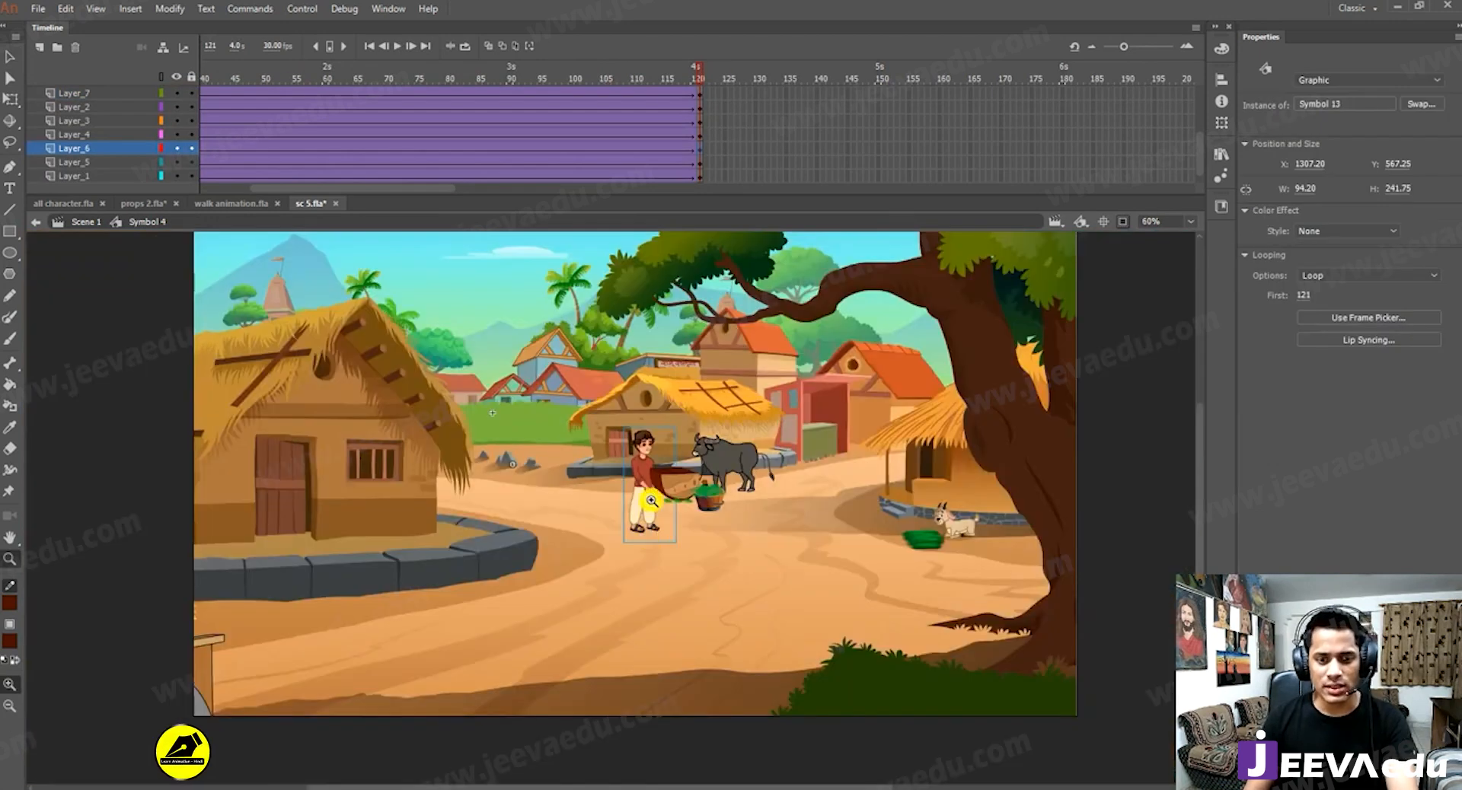
key(v)
click(663, 481)
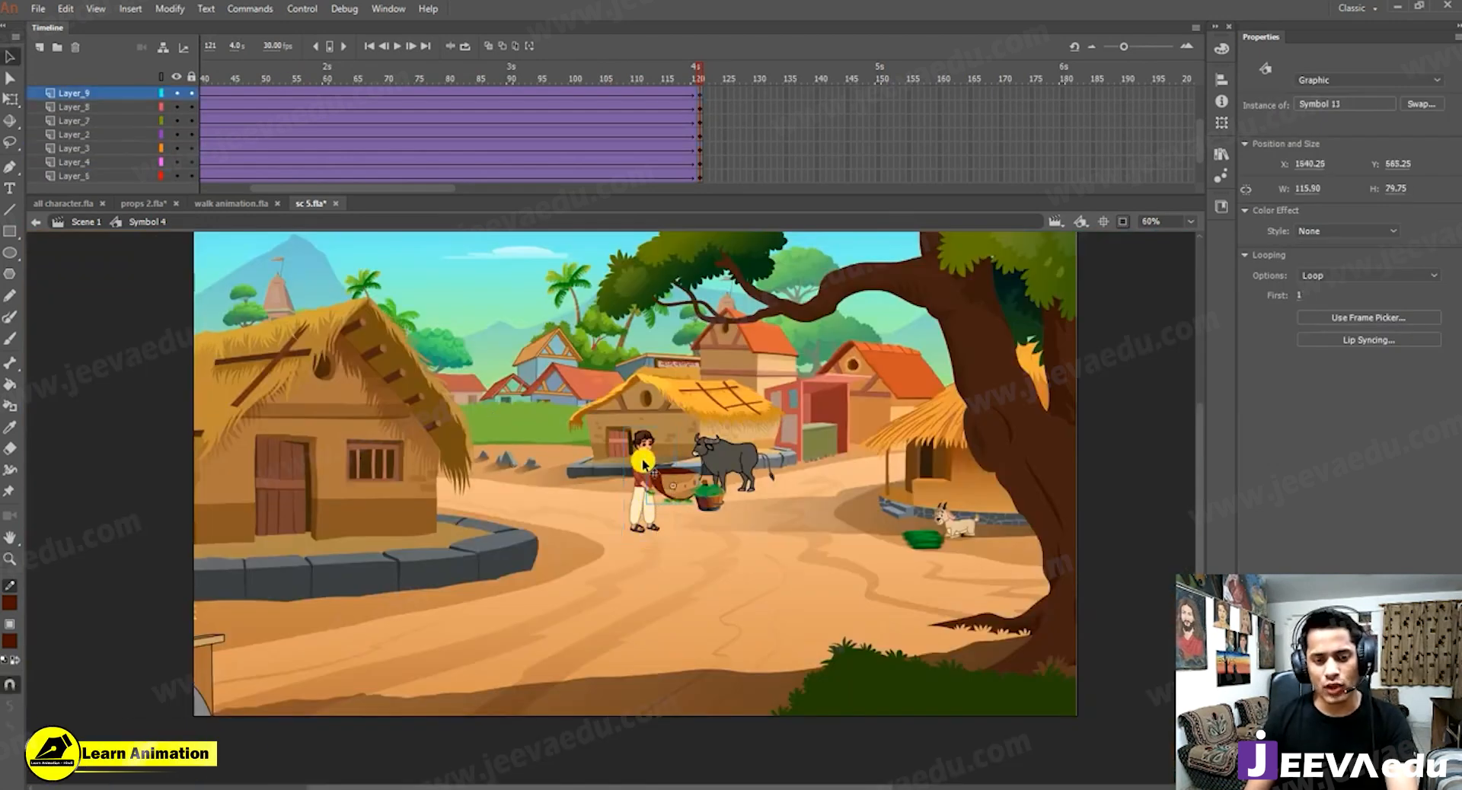
click(640, 474)
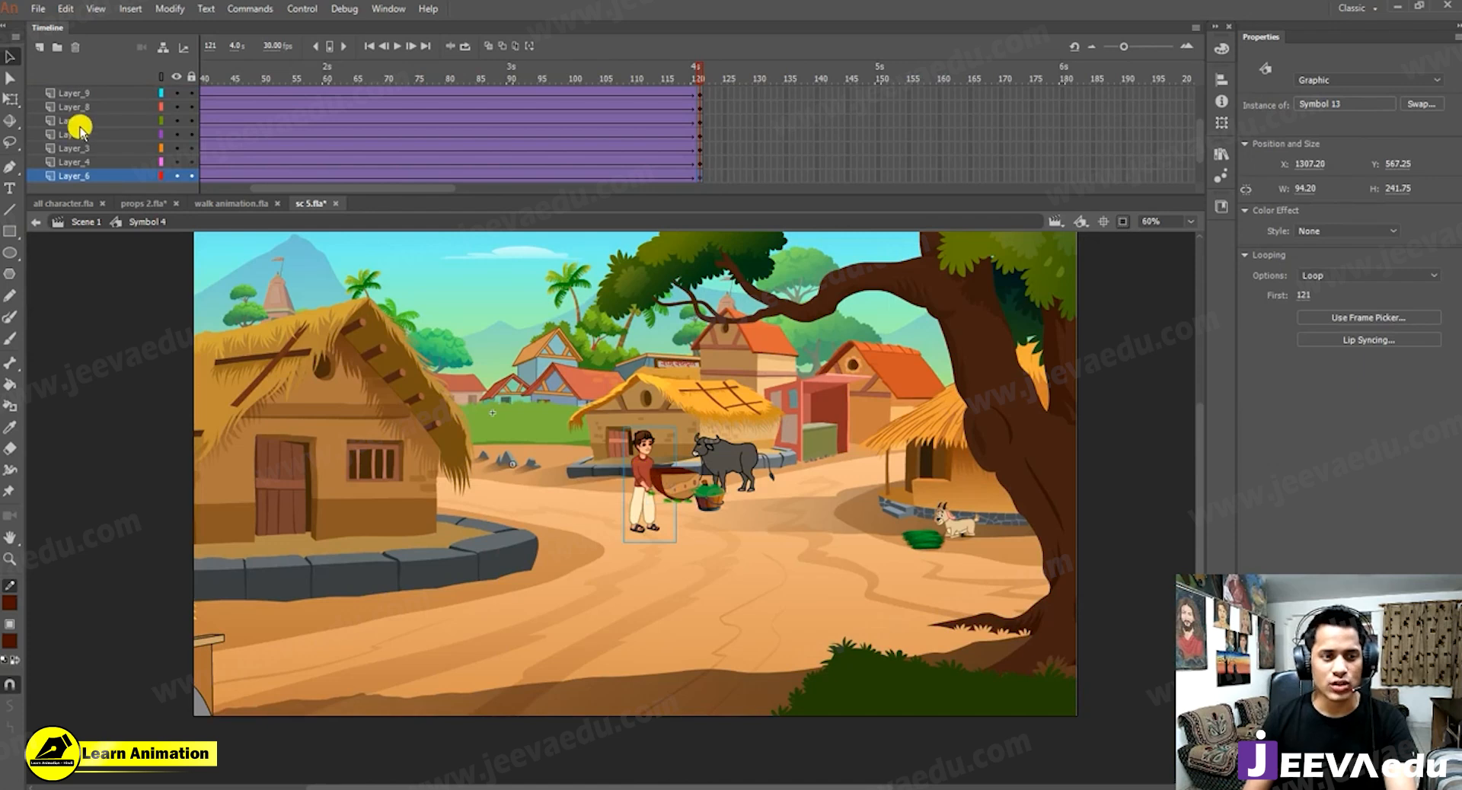
Identify the layers holding the feeding trough, bucket and buffalo, and move all three below the boy's layer.
scroll(84, 133, down, 1)
click(673, 484)
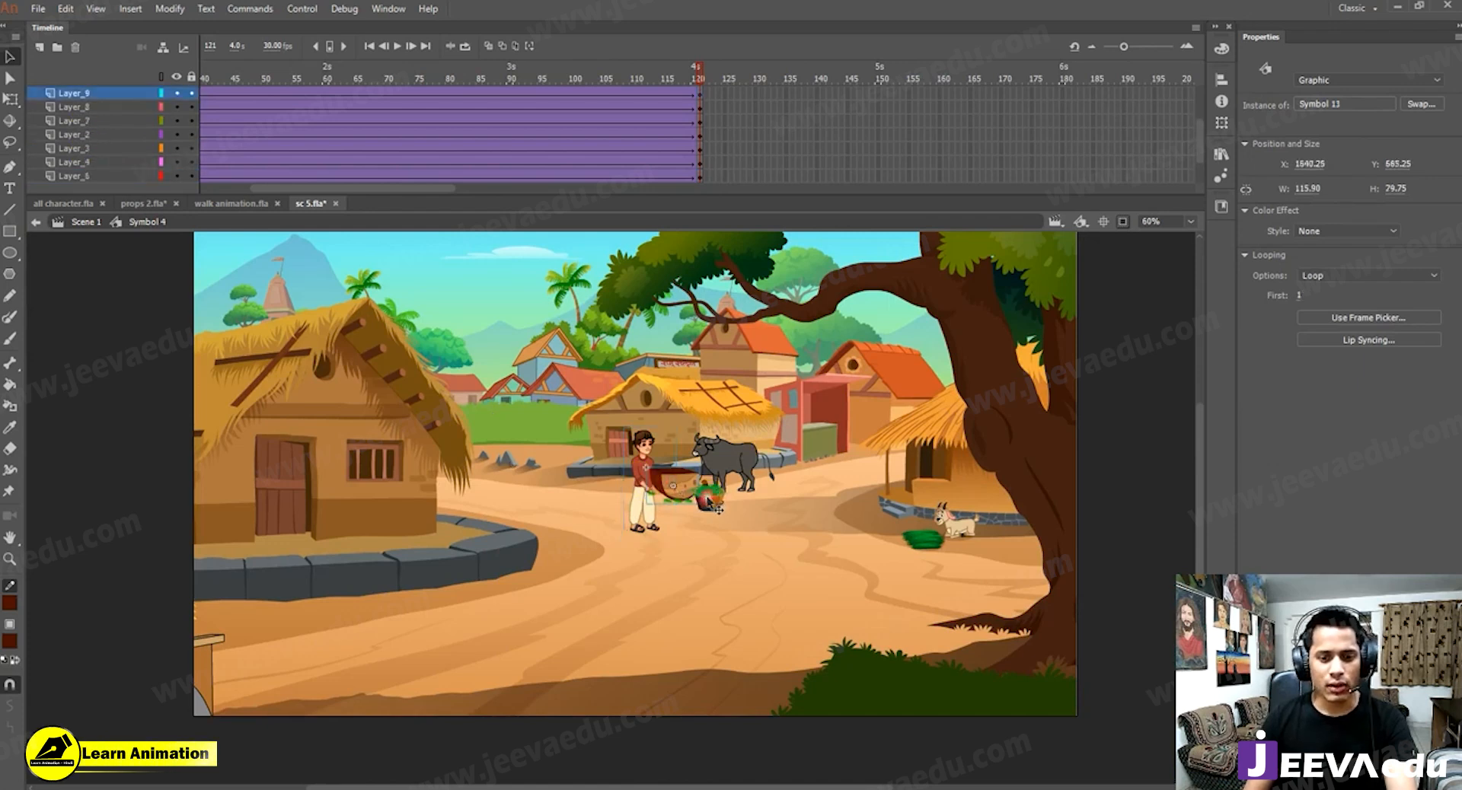
click(707, 497)
click(678, 478)
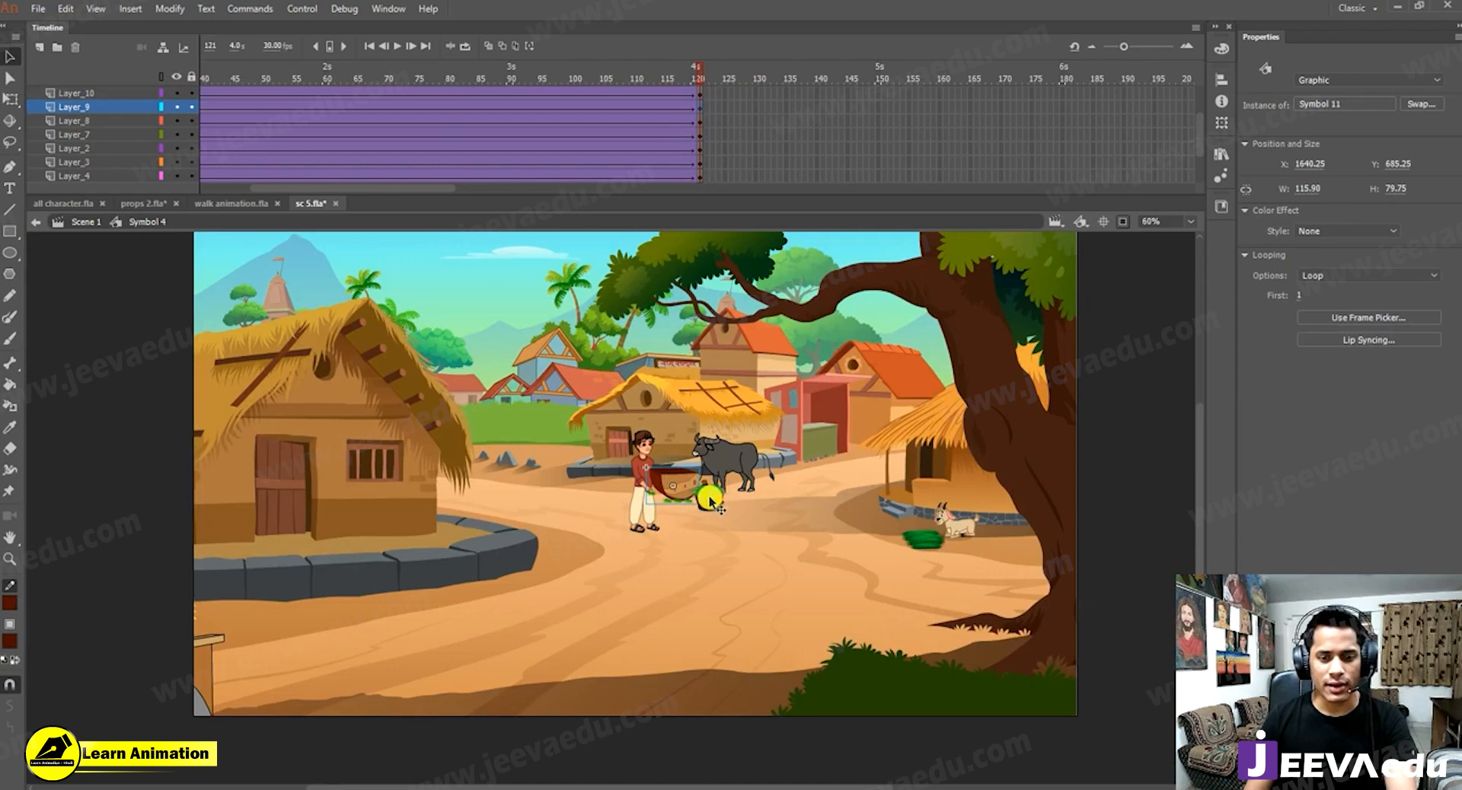
click(710, 497)
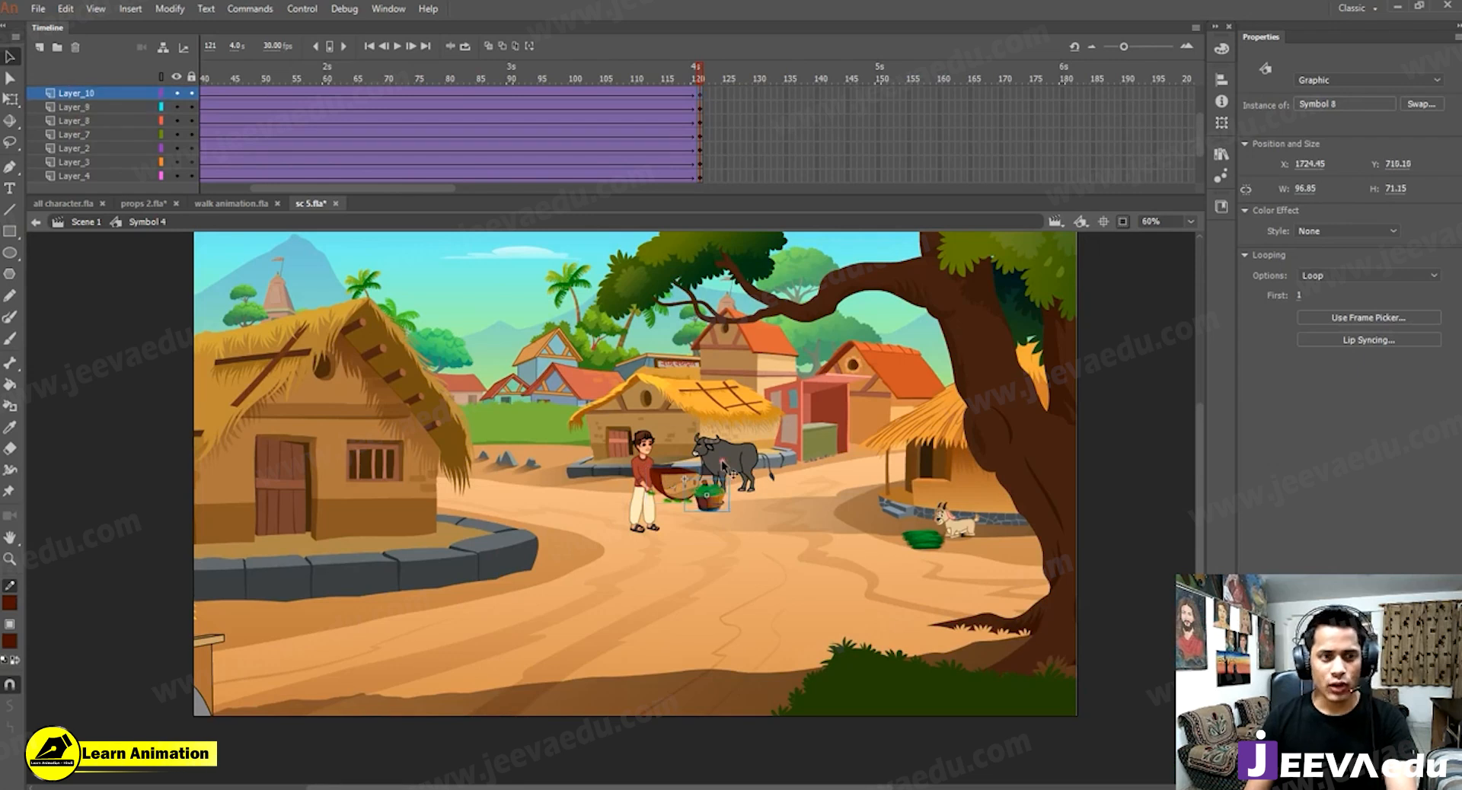
click(723, 464)
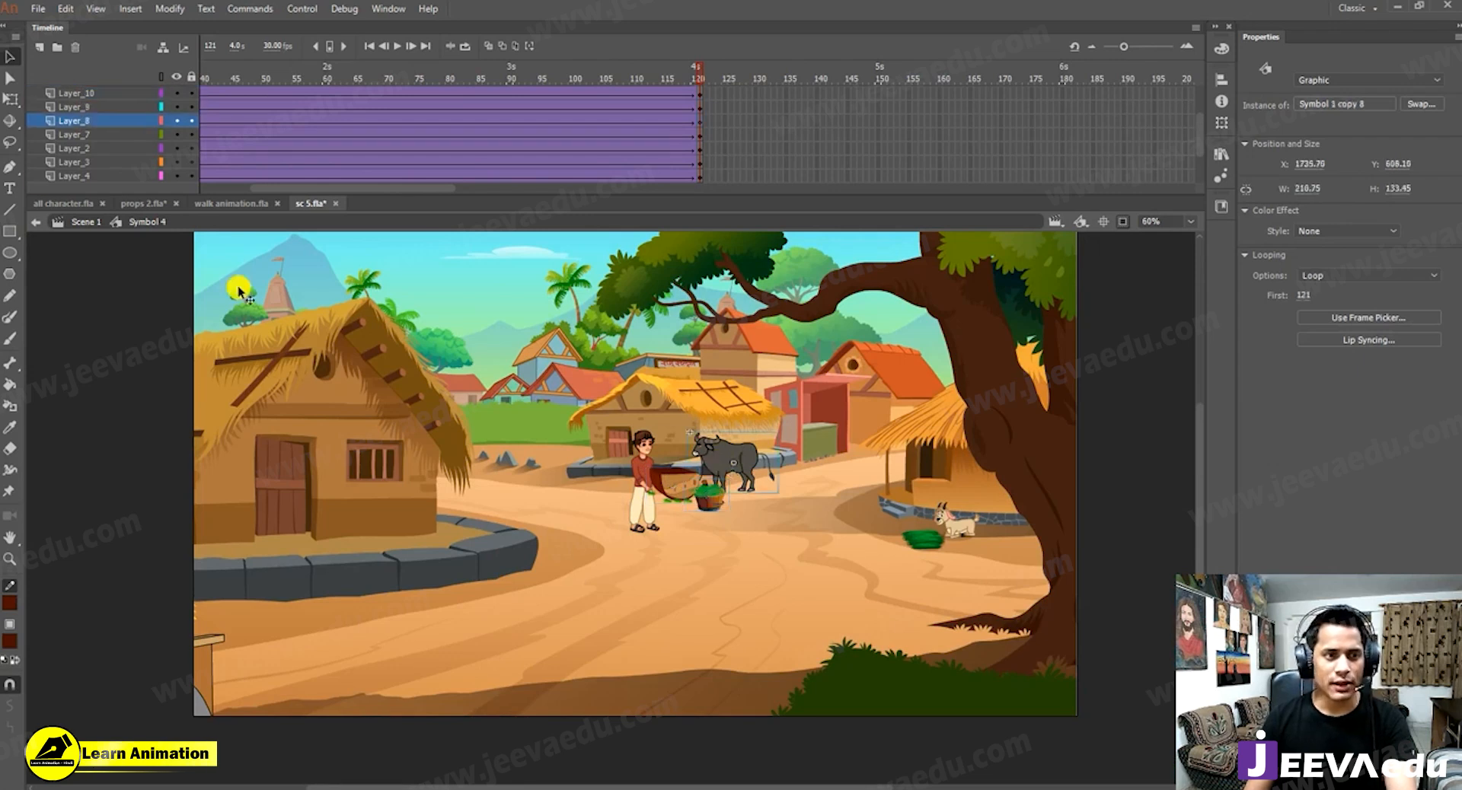
click(95, 93)
shift+click(95, 121)
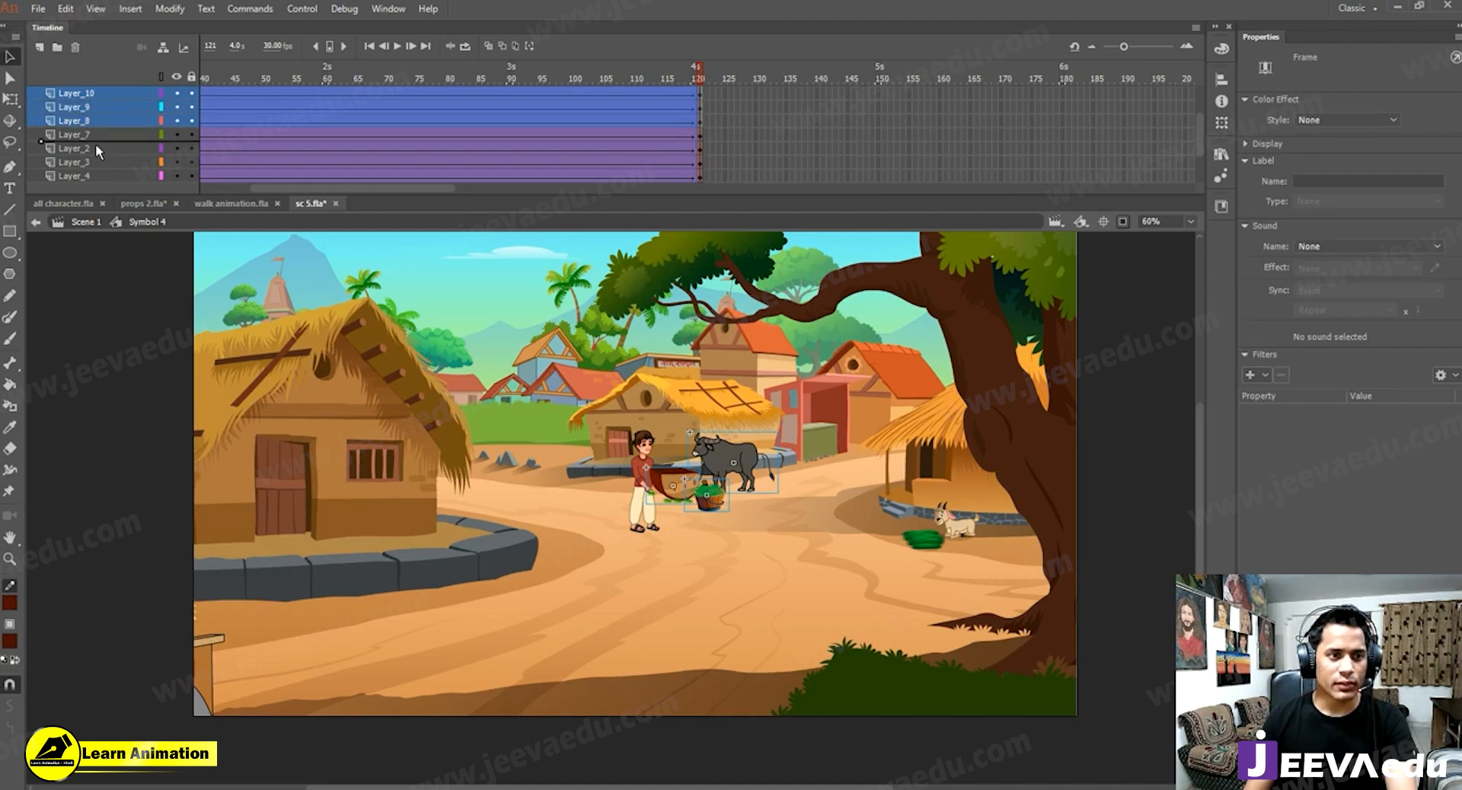
drag(96, 147, 97, 174)
drag(96, 104, 107, 158)
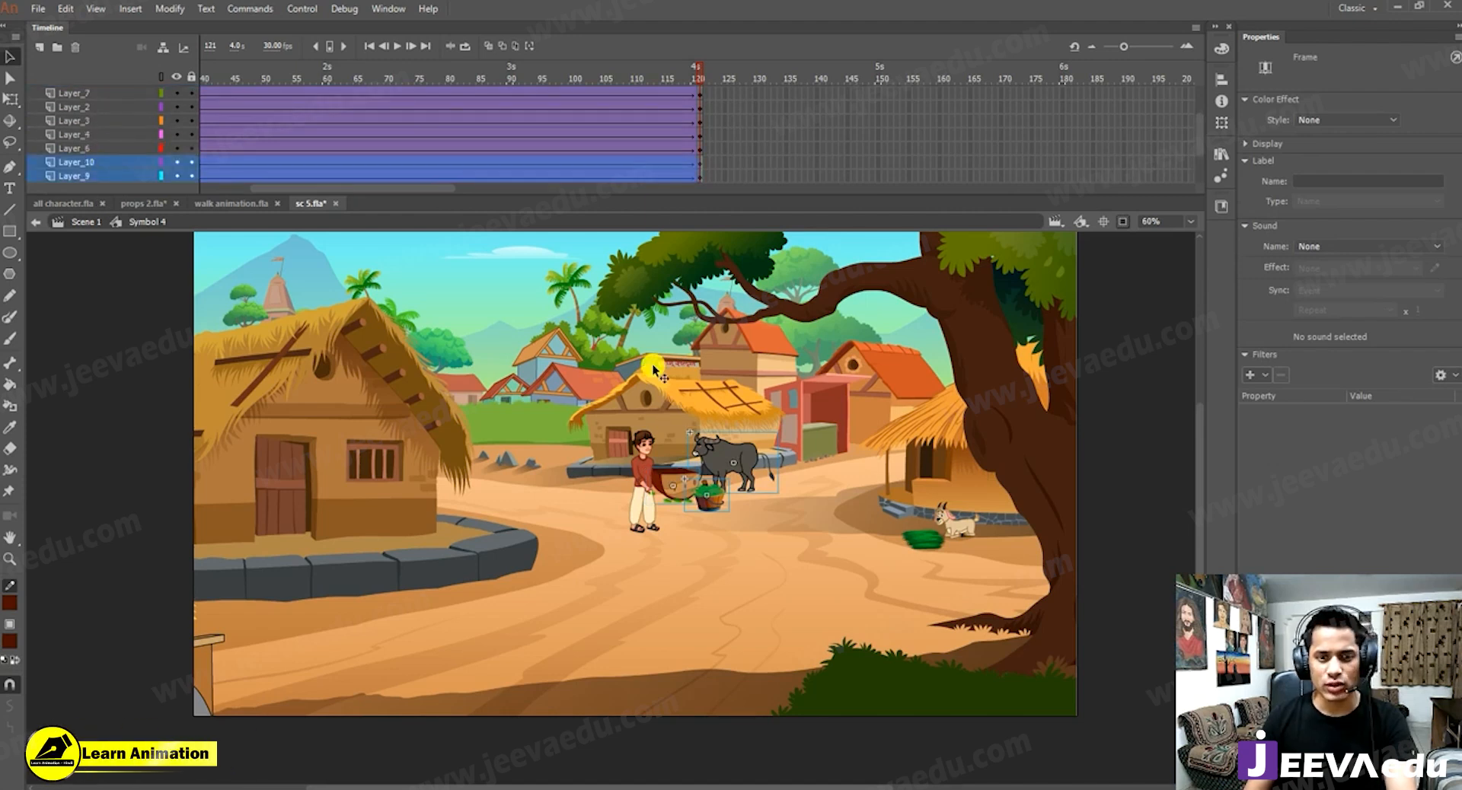
Play and scrub the scene from frame 1 to 121 to check the boy against the buffalo and trough.
key(Return)
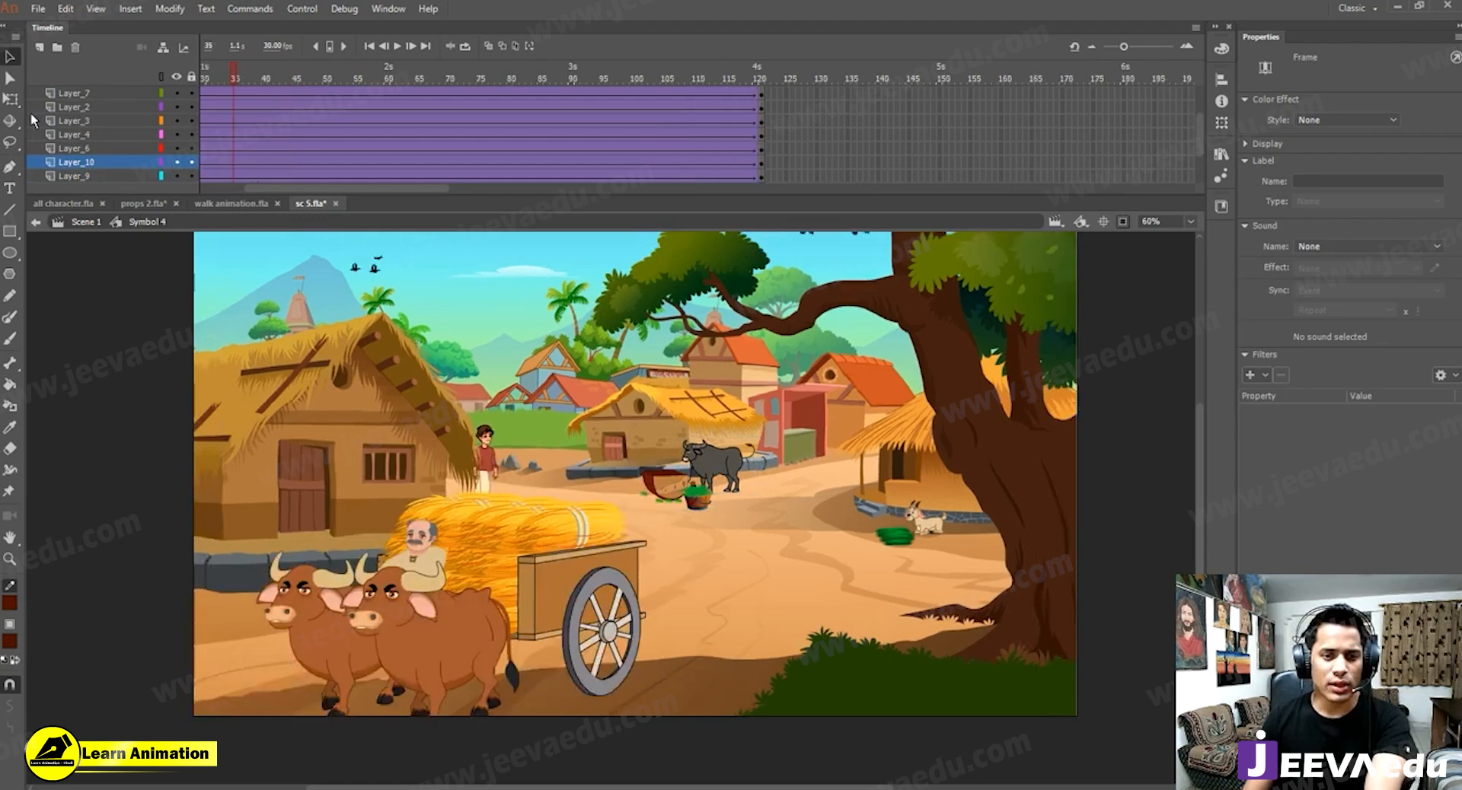
drag(2, 142, 164, 137)
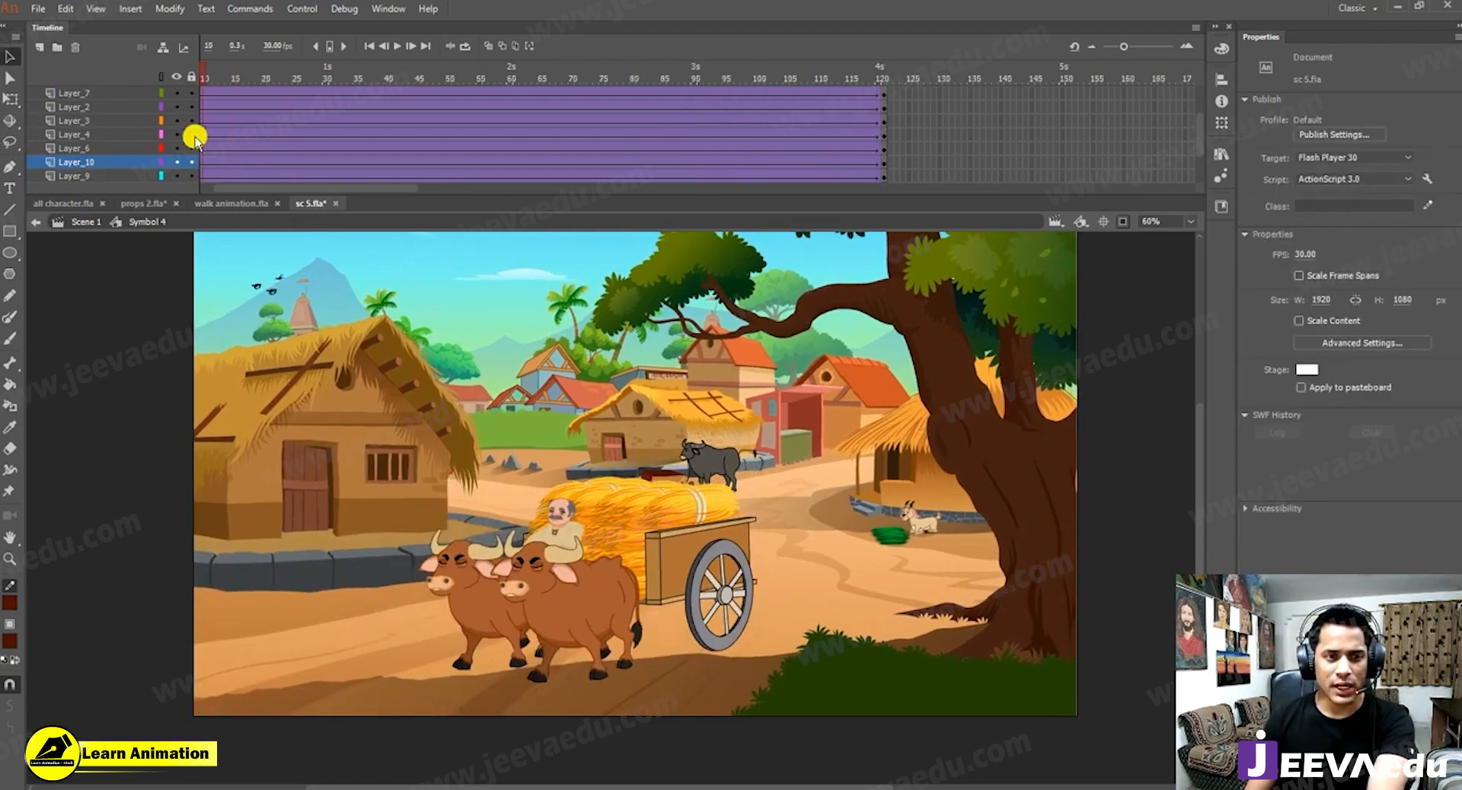
scroll(195, 134, up, 3)
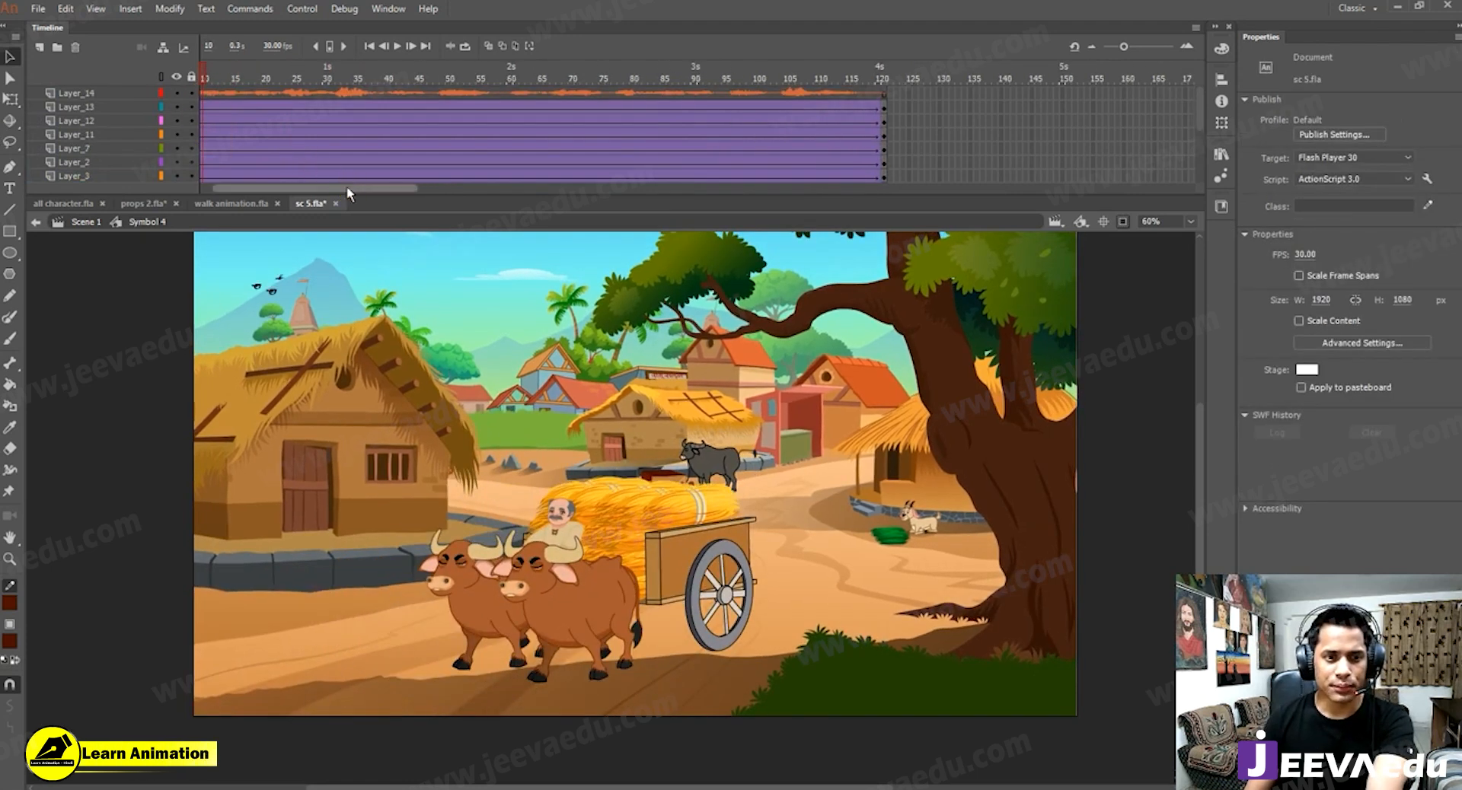
drag(347, 188, 266, 187)
drag(209, 83, 498, 114)
drag(593, 115, 943, 133)
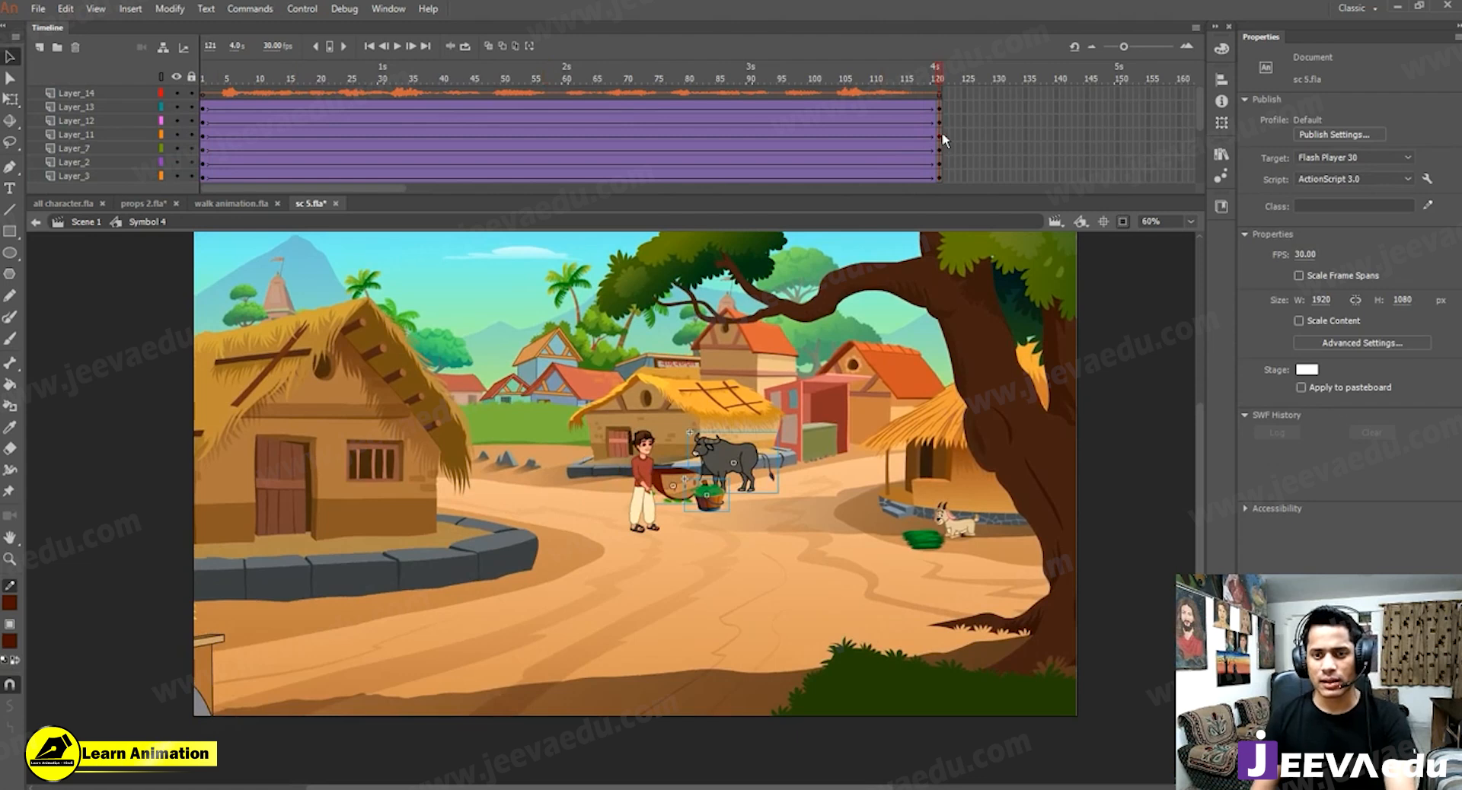
At frame 121, reveal the artwork outside the stage and scale the tree and foreground bush together to 110%.
key(z)
alt+click(806, 508)
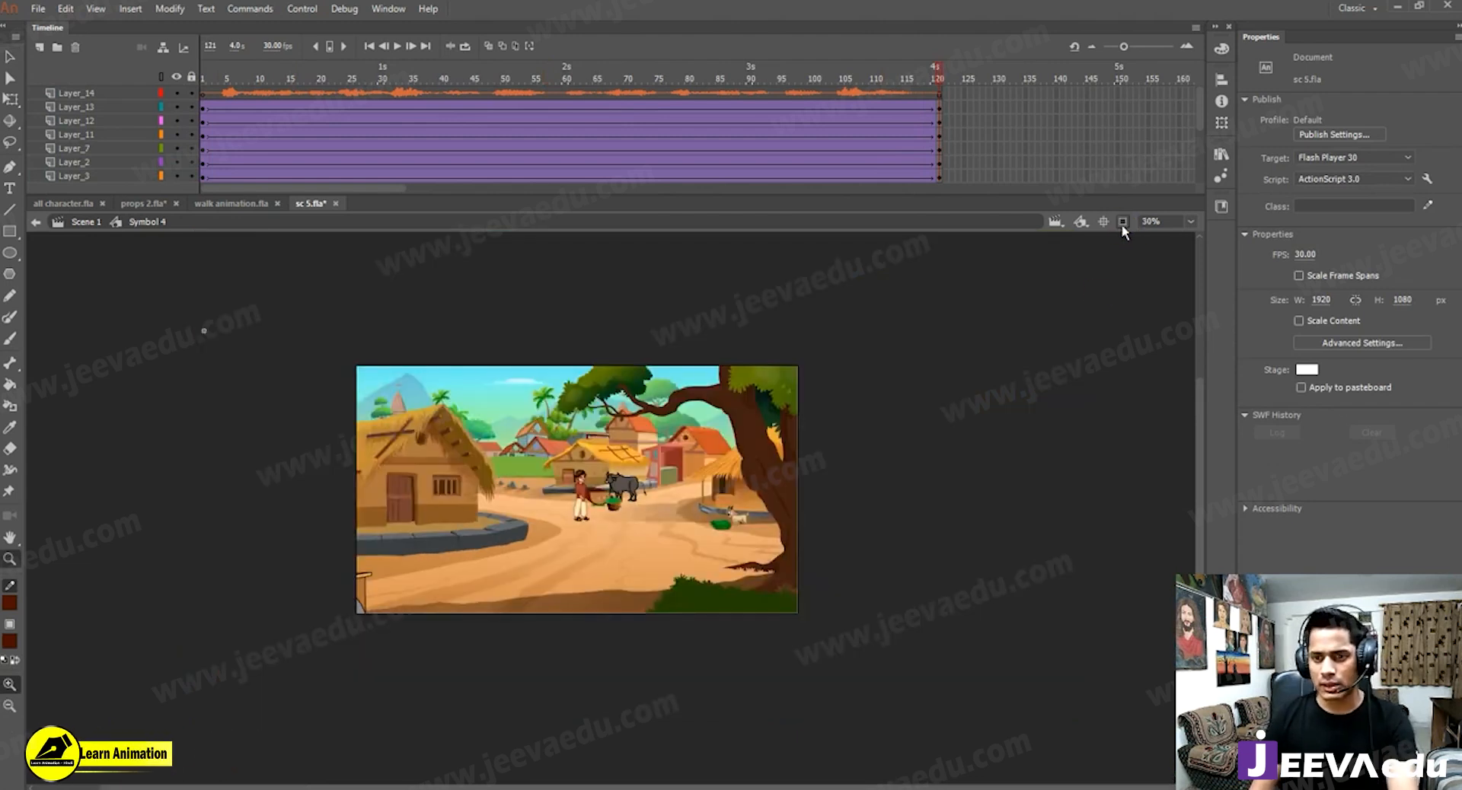
click(1123, 223)
key(v)
click(761, 597)
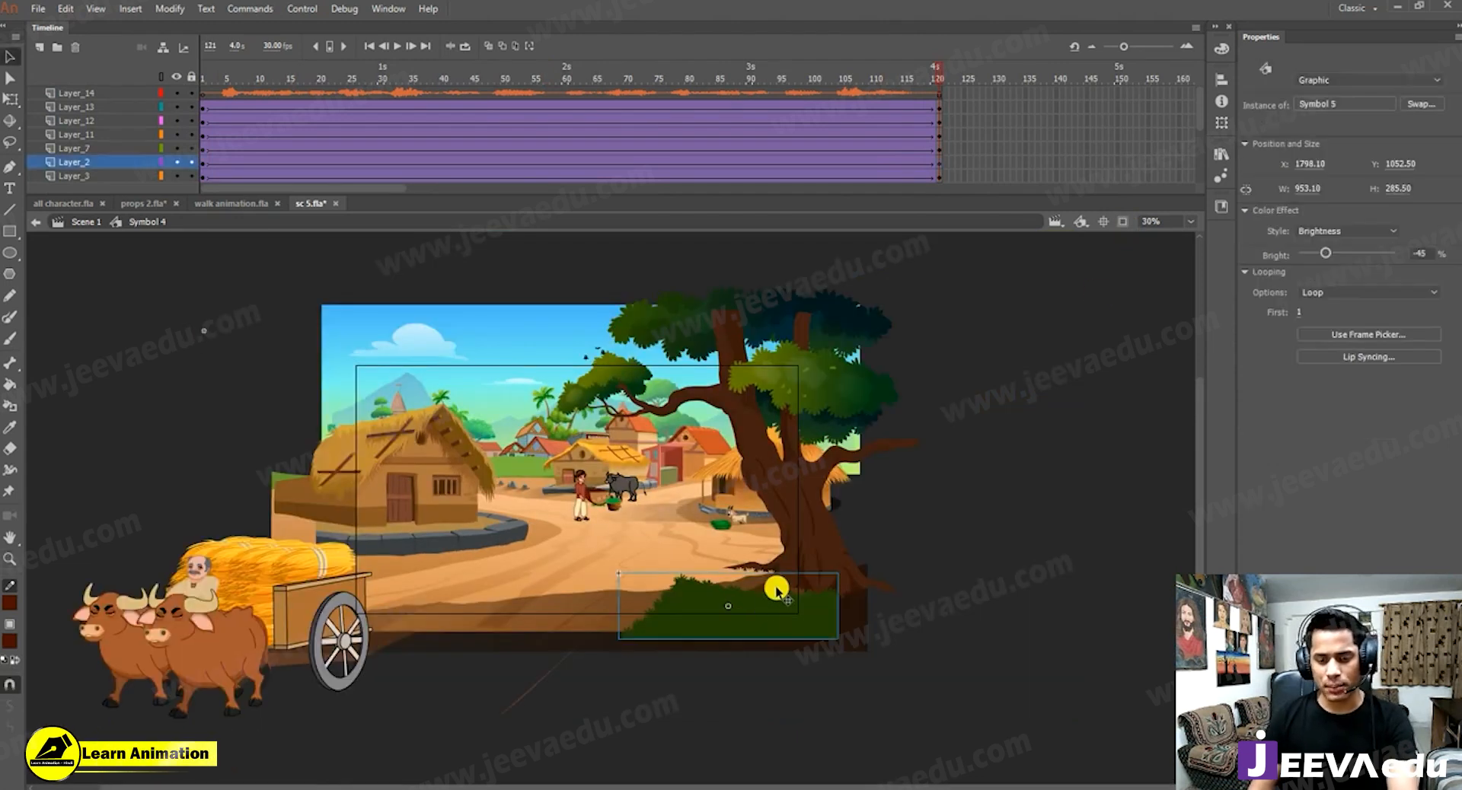
click(792, 536)
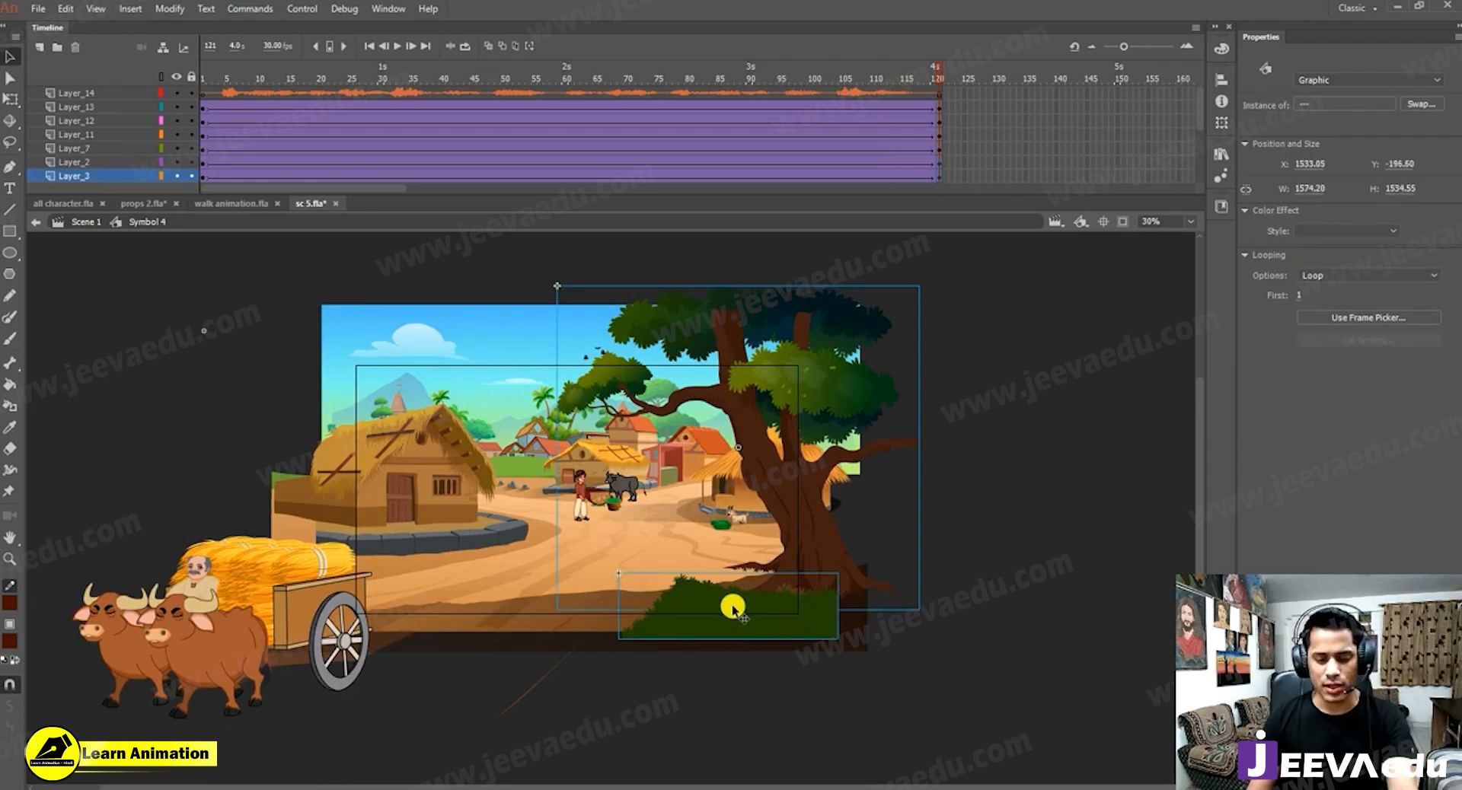
key(ctrl+alt+s)
text(110)
key(Return)
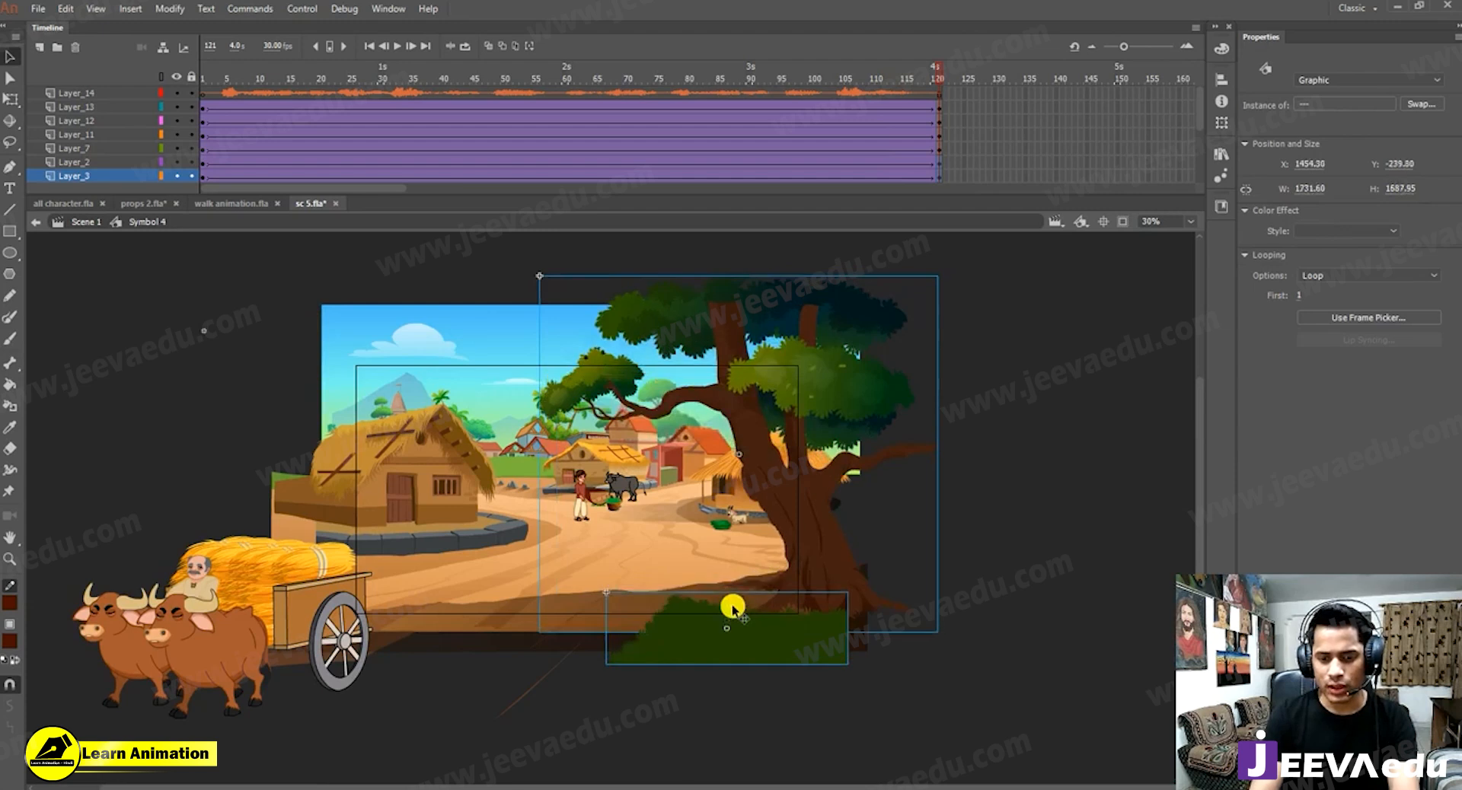
key(ctrl+alt+s)
key(Return)
Shift the enlarged tree and bush up and to the right, to about X 1575, Y -273.
key(shift+Right)
key(shift+Right)
key(shift+Right)
key(shift+Right)
key(shift+Right)
key(shift+Right)
key(shift+Right)
key(shift+Right)
key(shift+Right)
key(shift+Right)
key(shift+Right)
key(shift+Right)
key(shift+Right)
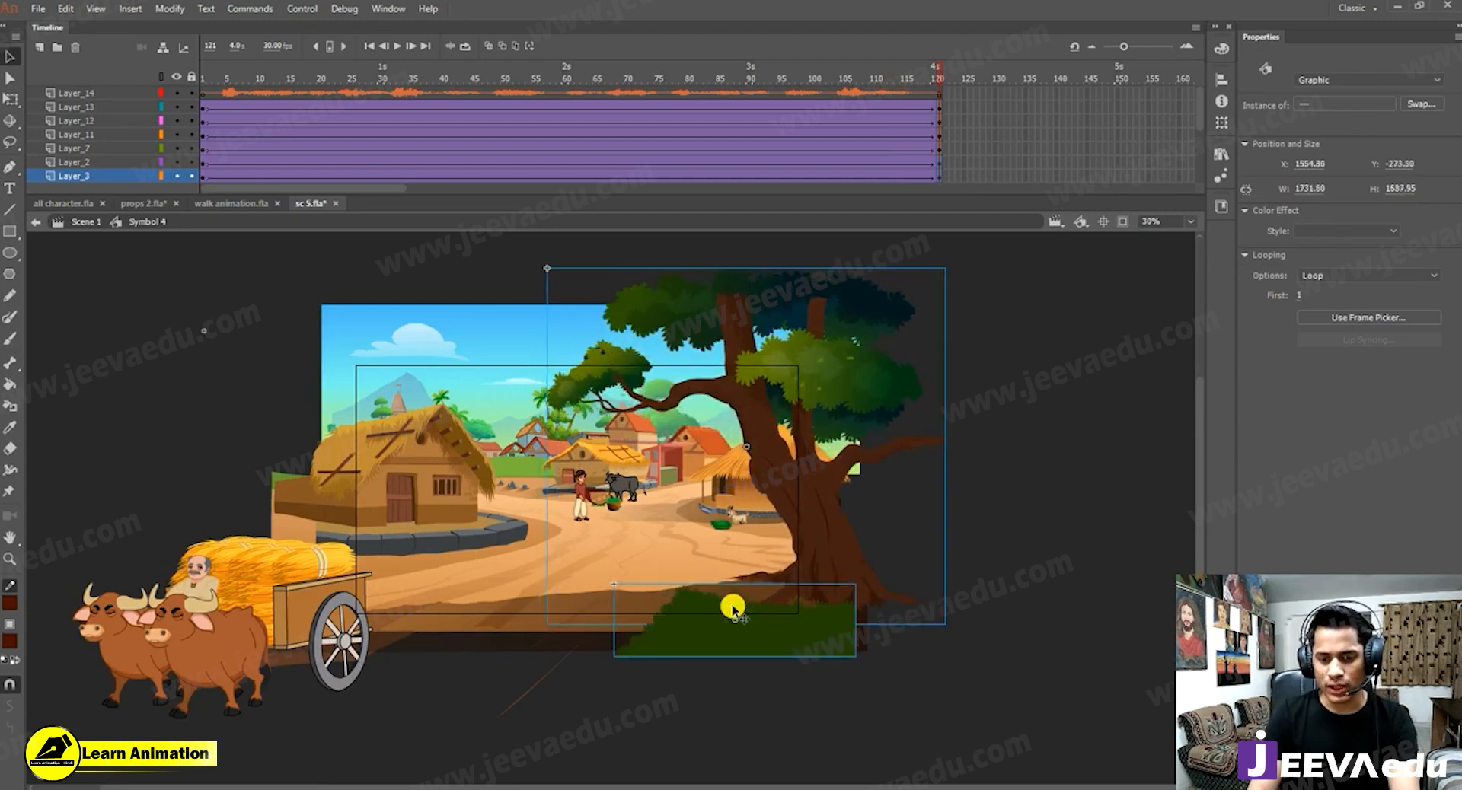
key(shift+Left)
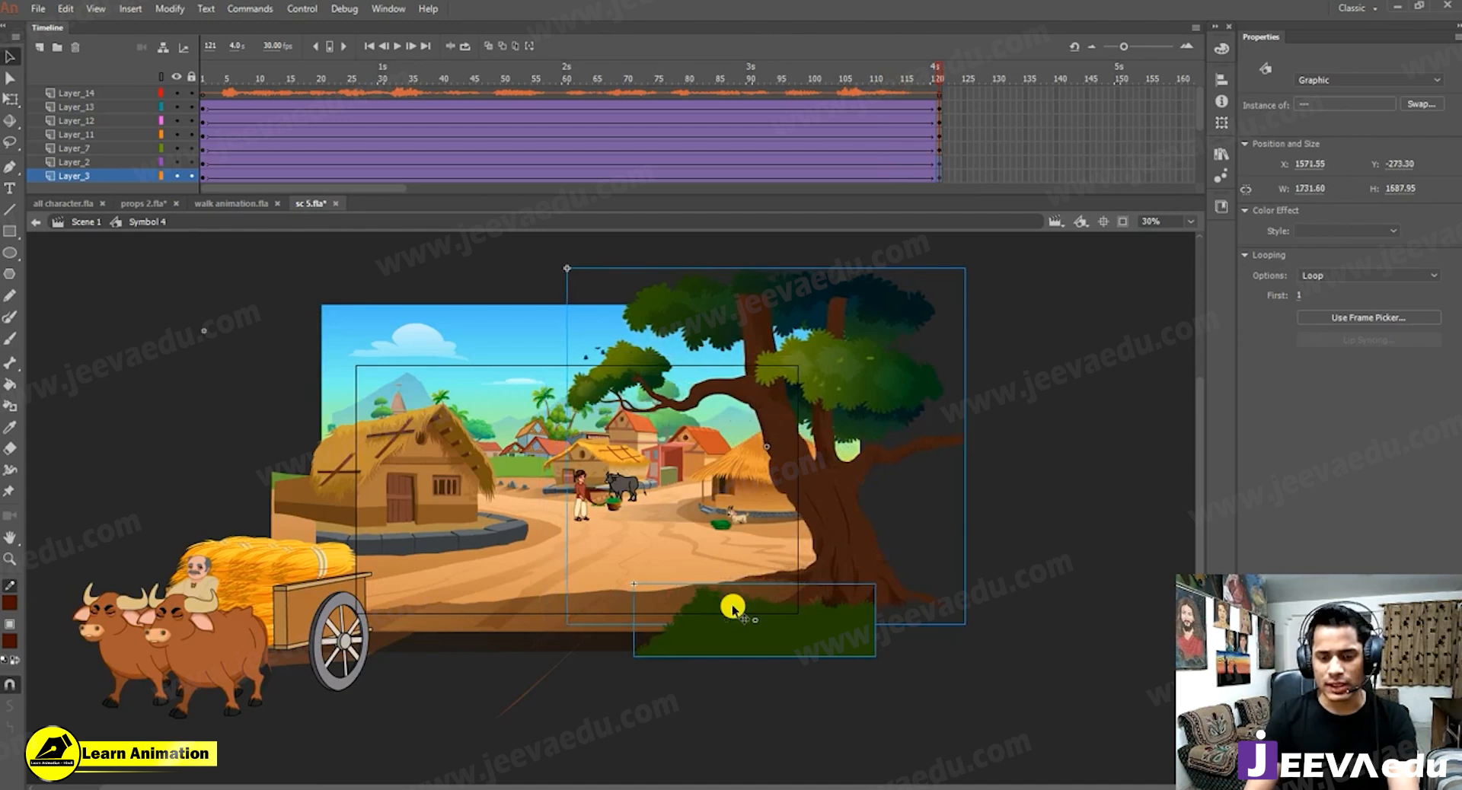
Scale the foreground bush alone to 105% and shift it right to about X 1907.
click(769, 649)
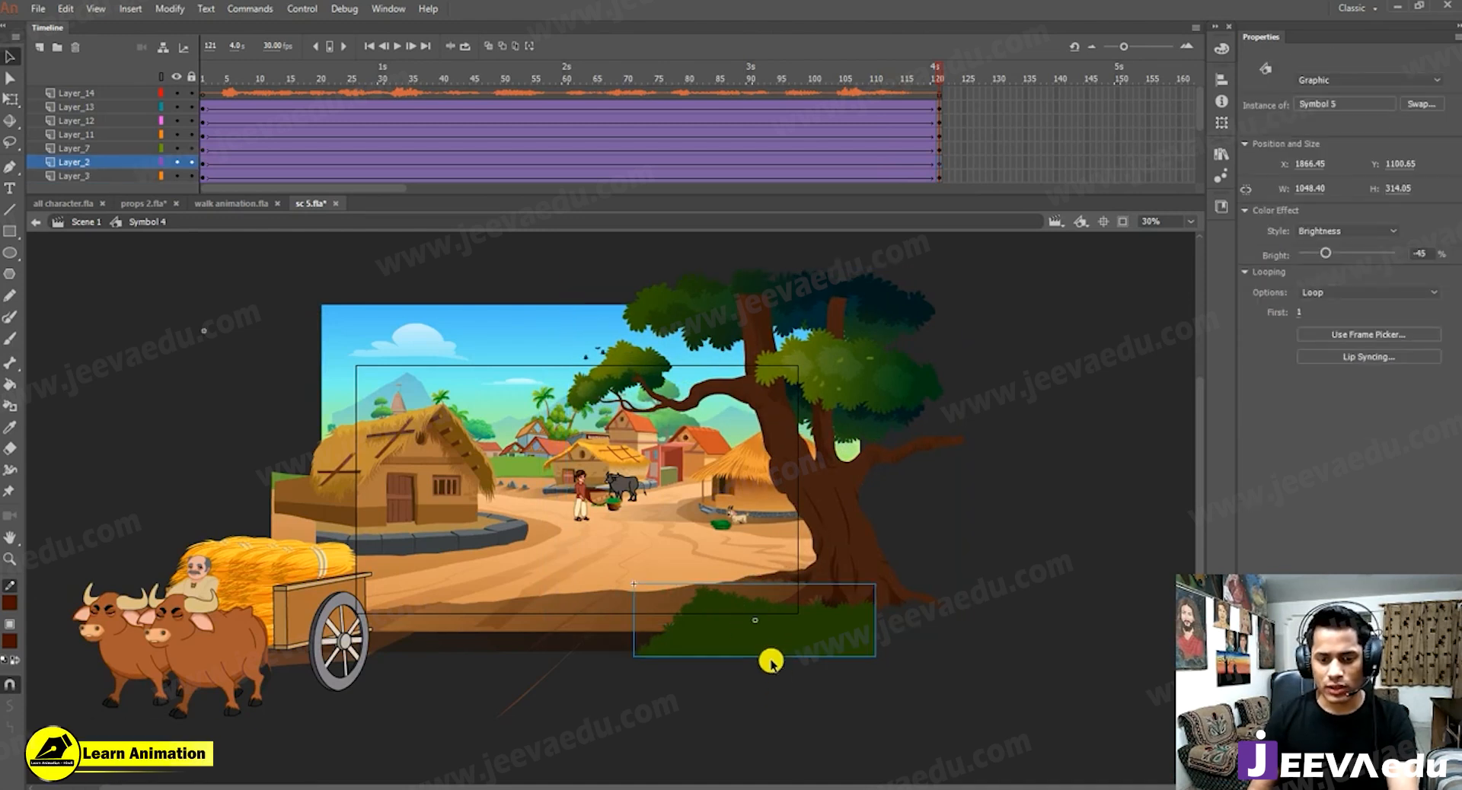
key(ctrl+alt+s)
text(105)
key(Return)
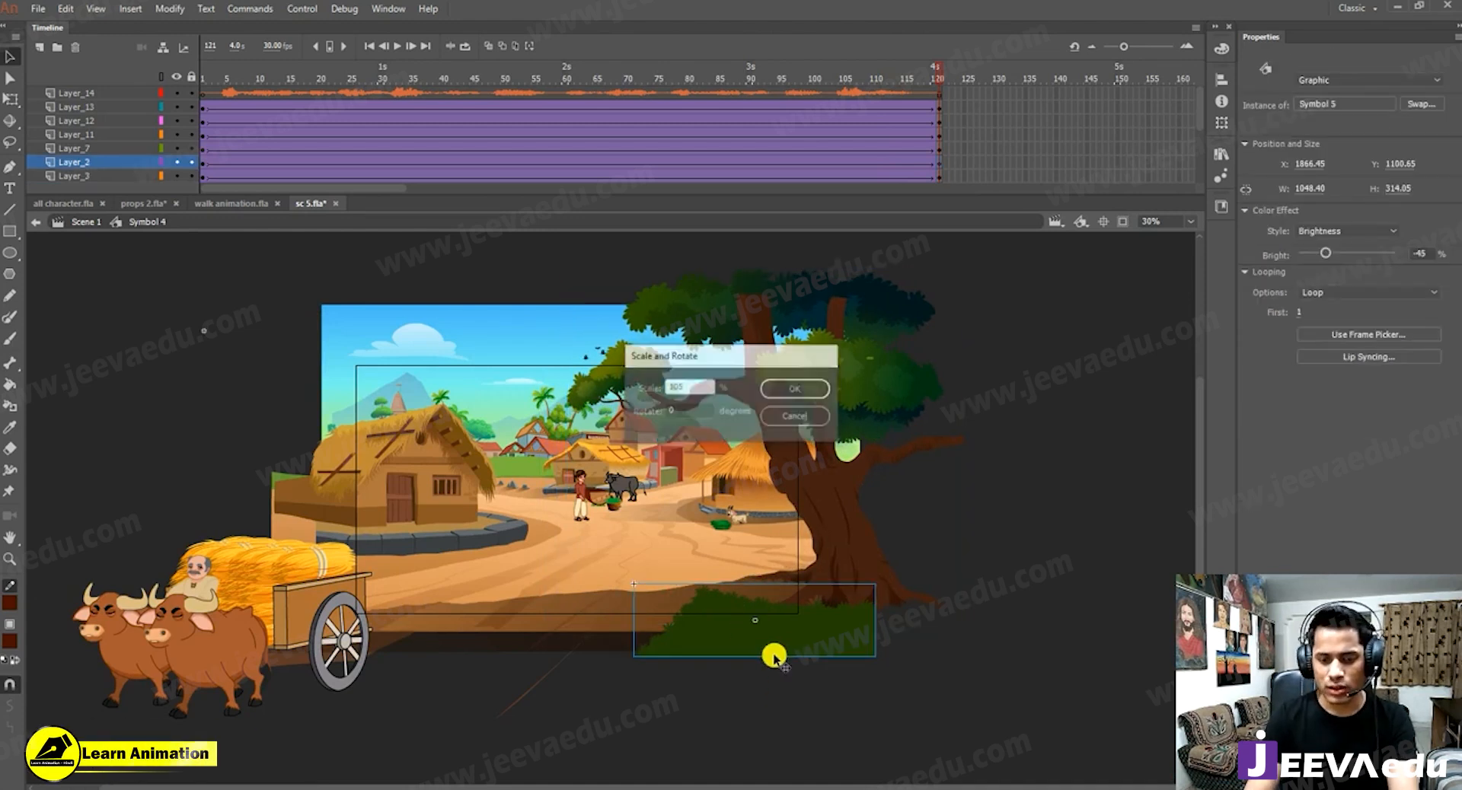
key(shift+Right)
key(shift+Right)
key(shift+Right)
key(shift+Right)
key(shift+Right)
key(shift+Right)
key(shift+Right)
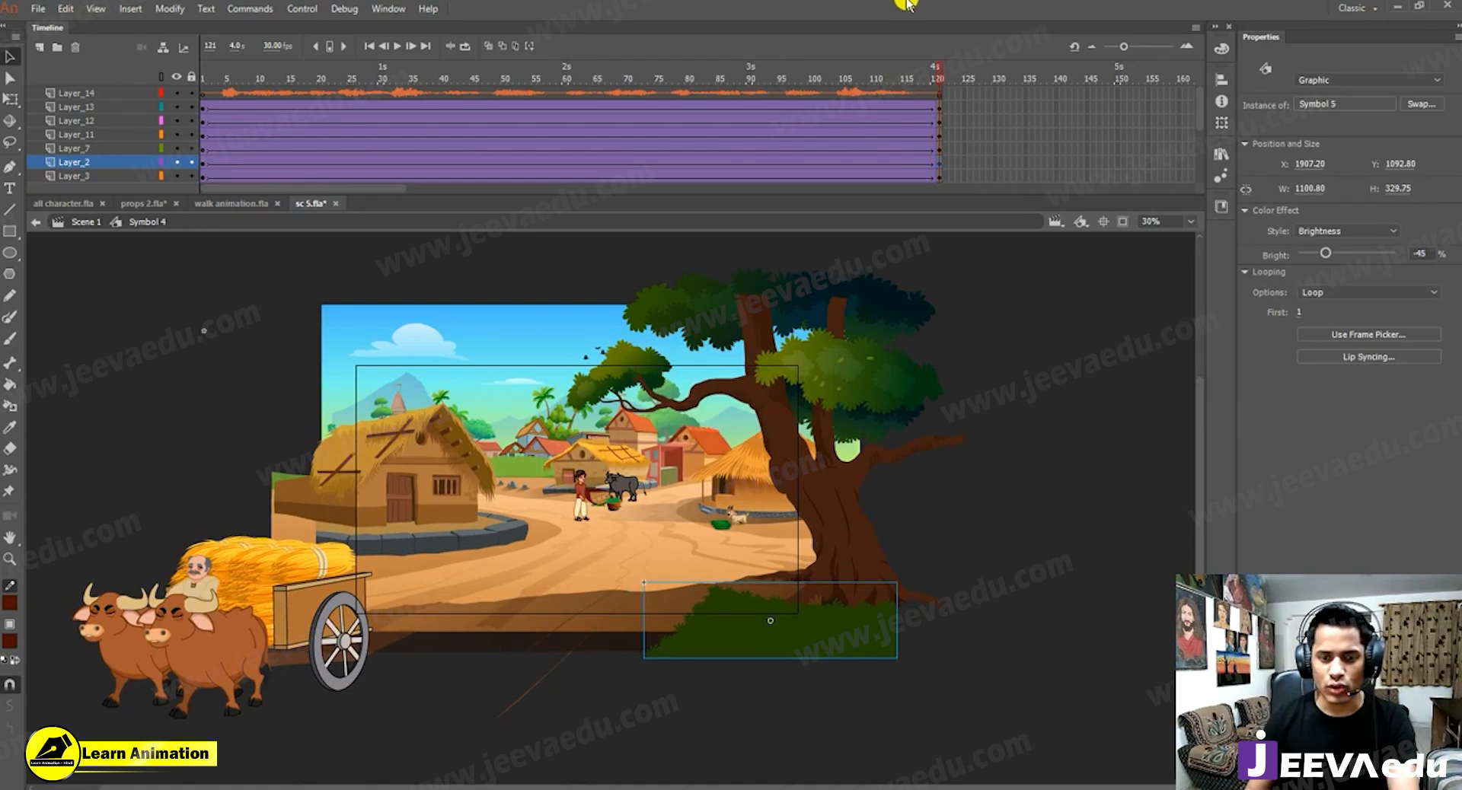
Clip the view to the stage again and hide every layer except those of the tree and bush.
click(1122, 221)
key(z)
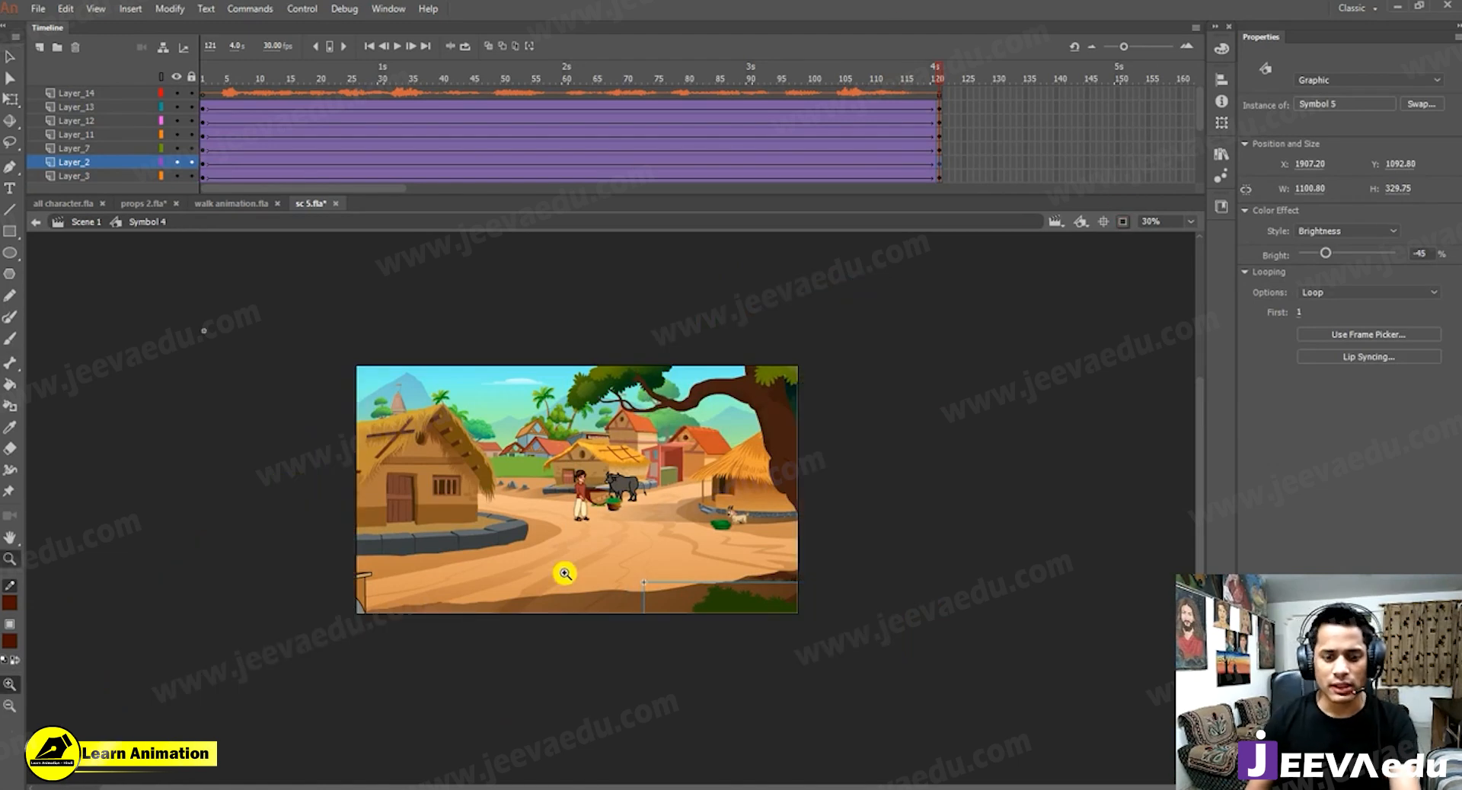
click(573, 505)
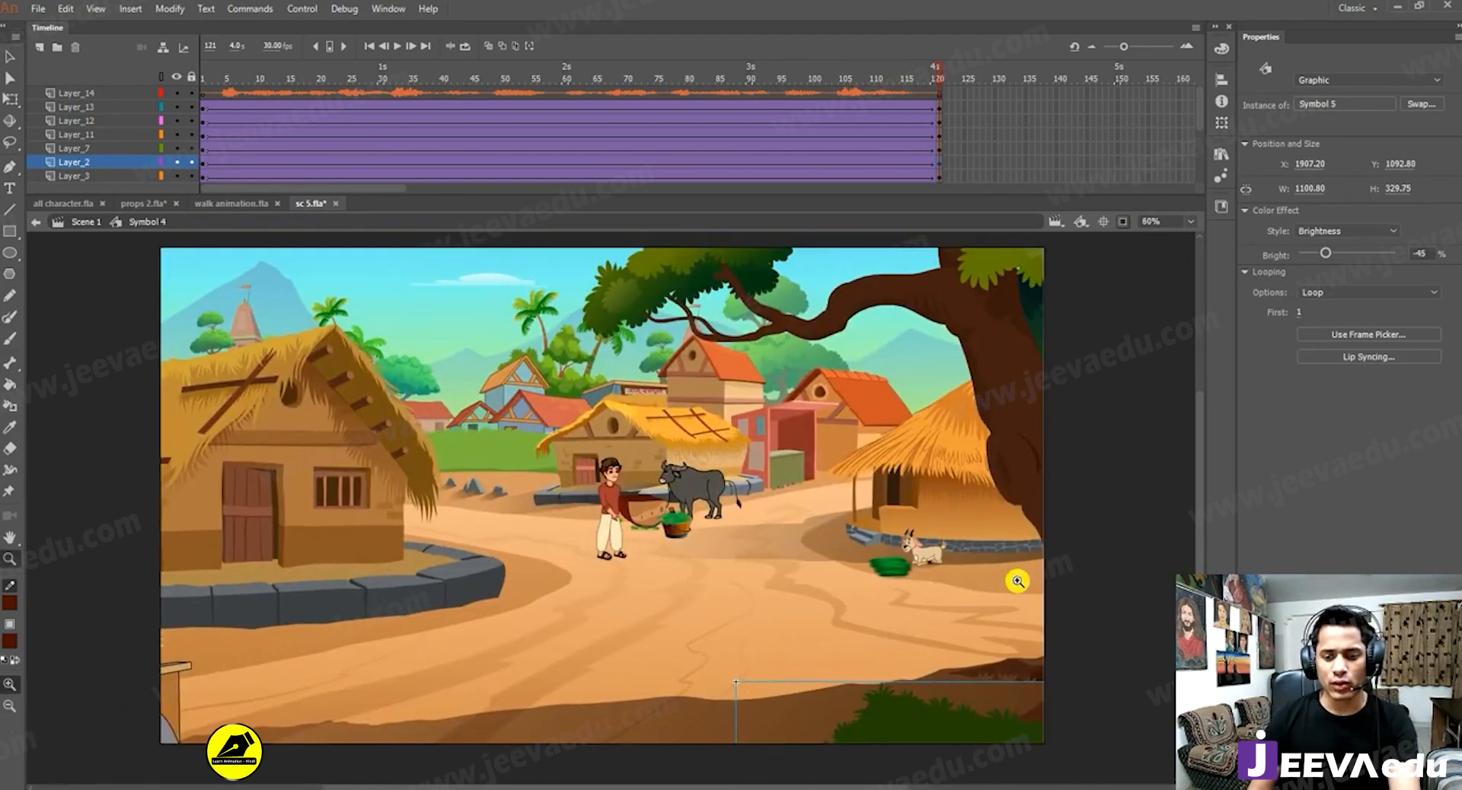
key(v)
click(1025, 465)
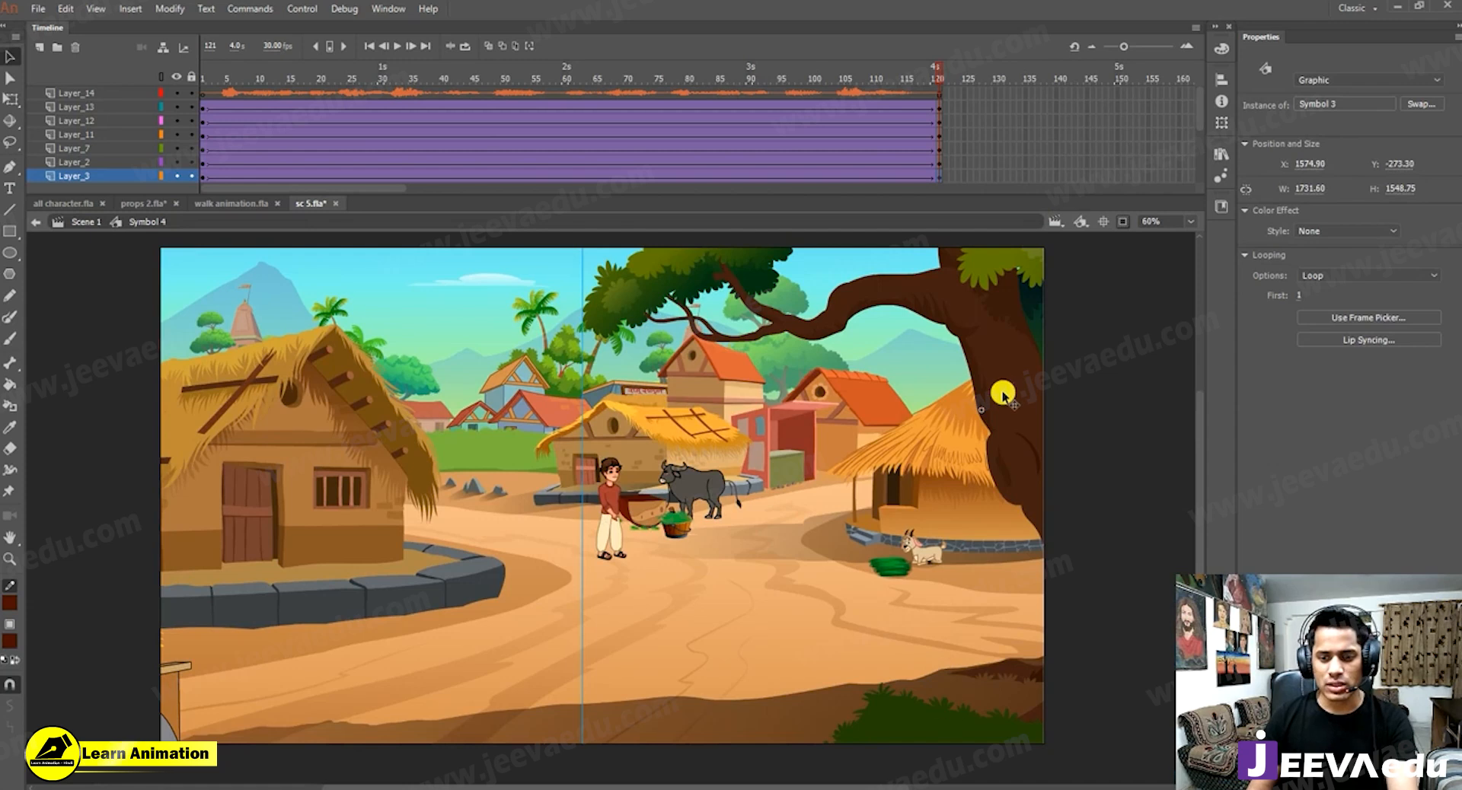
scroll(686, 103, down, 2)
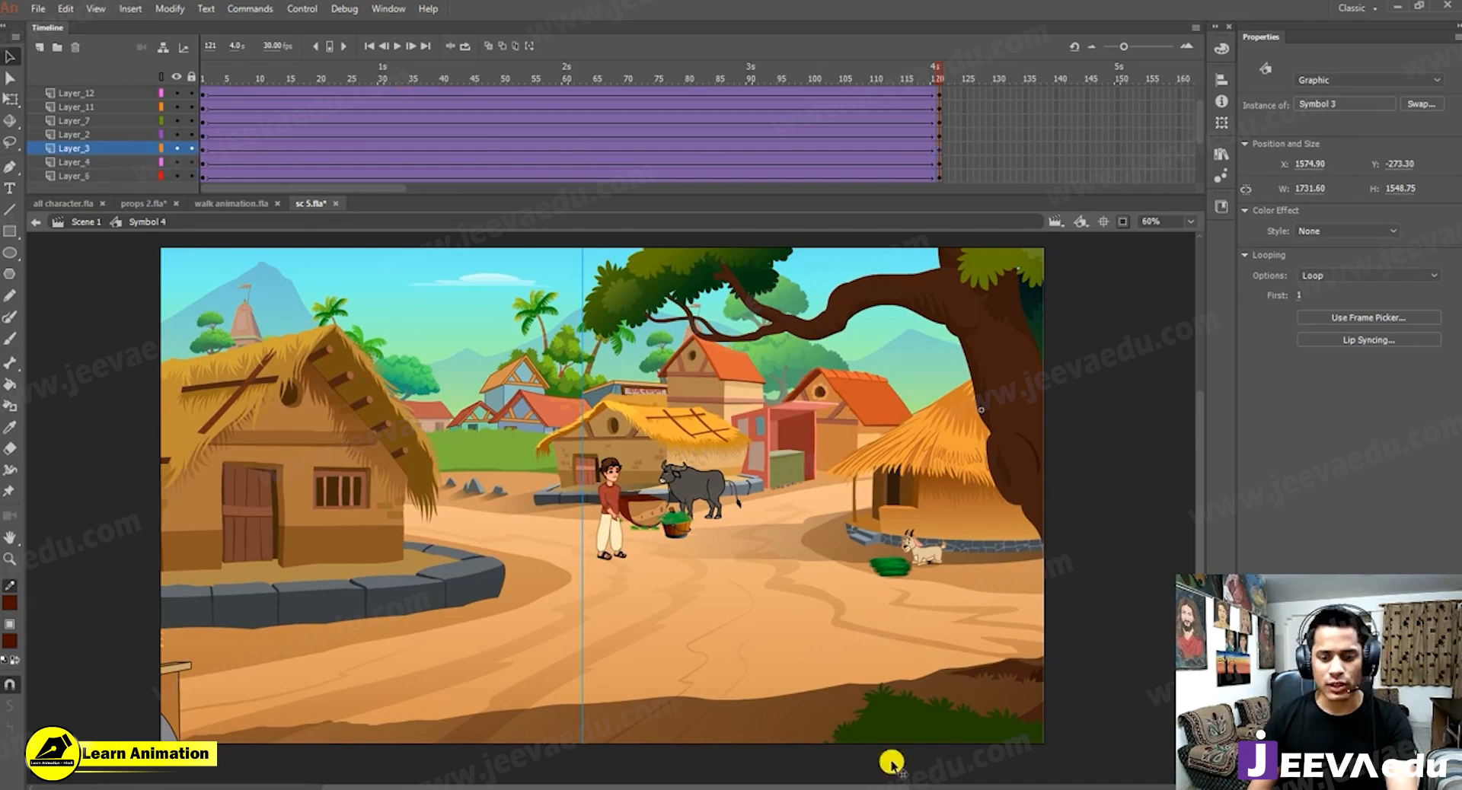
click(925, 737)
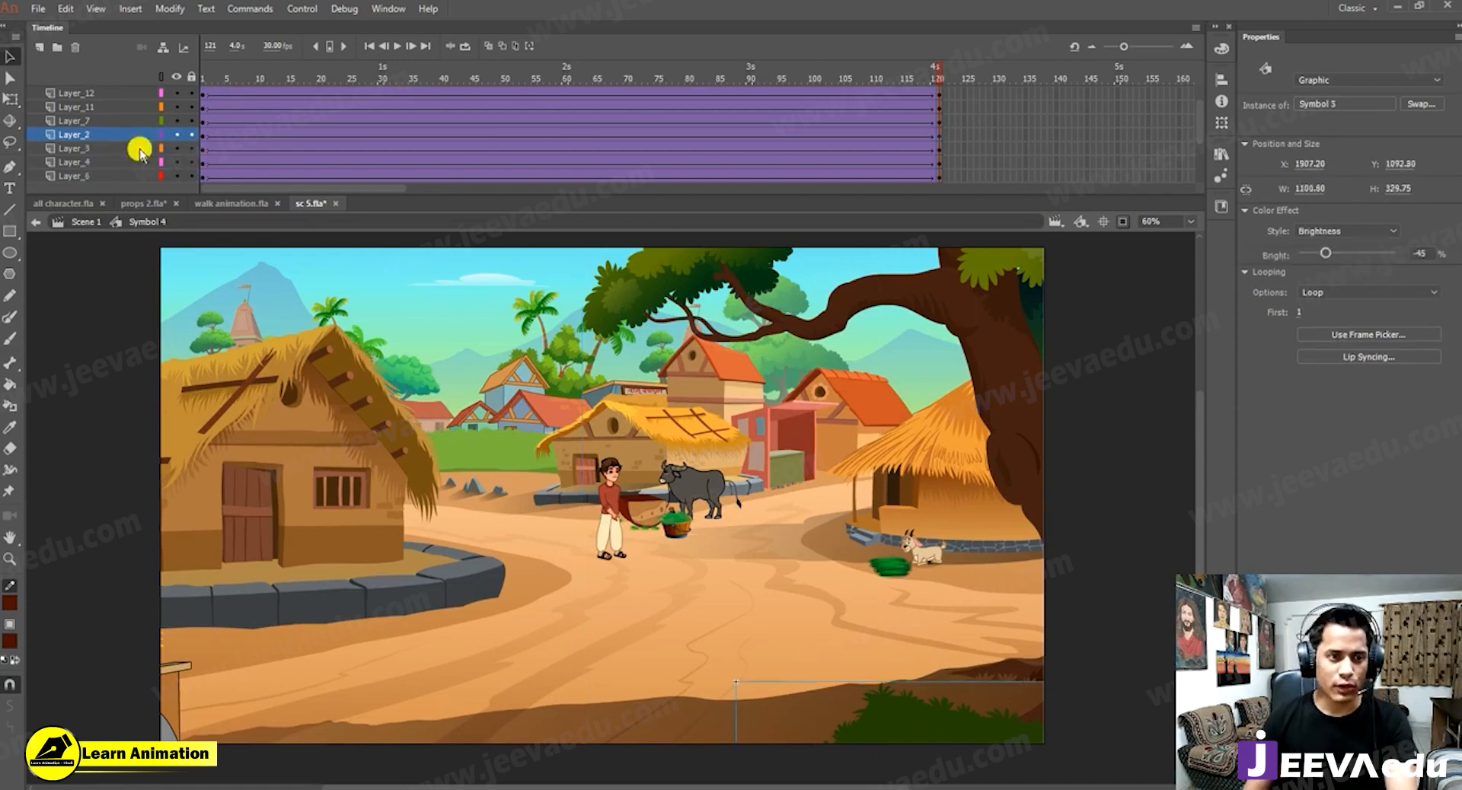
click(177, 77)
click(177, 148)
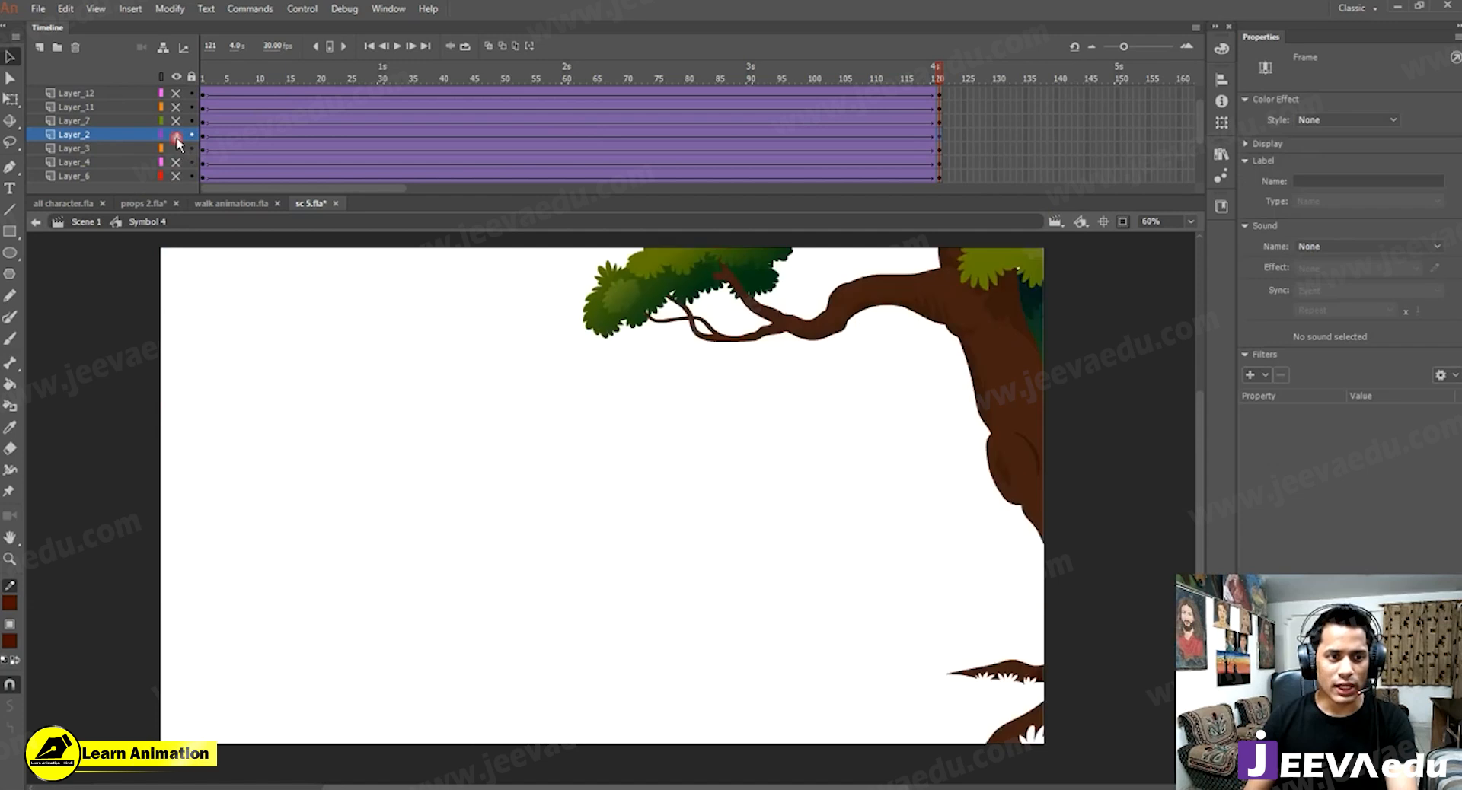
click(176, 135)
click(246, 111)
Play the tree and bush motion, move the bush slightly down and right at frame 121, and rewind for another check.
key(Return)
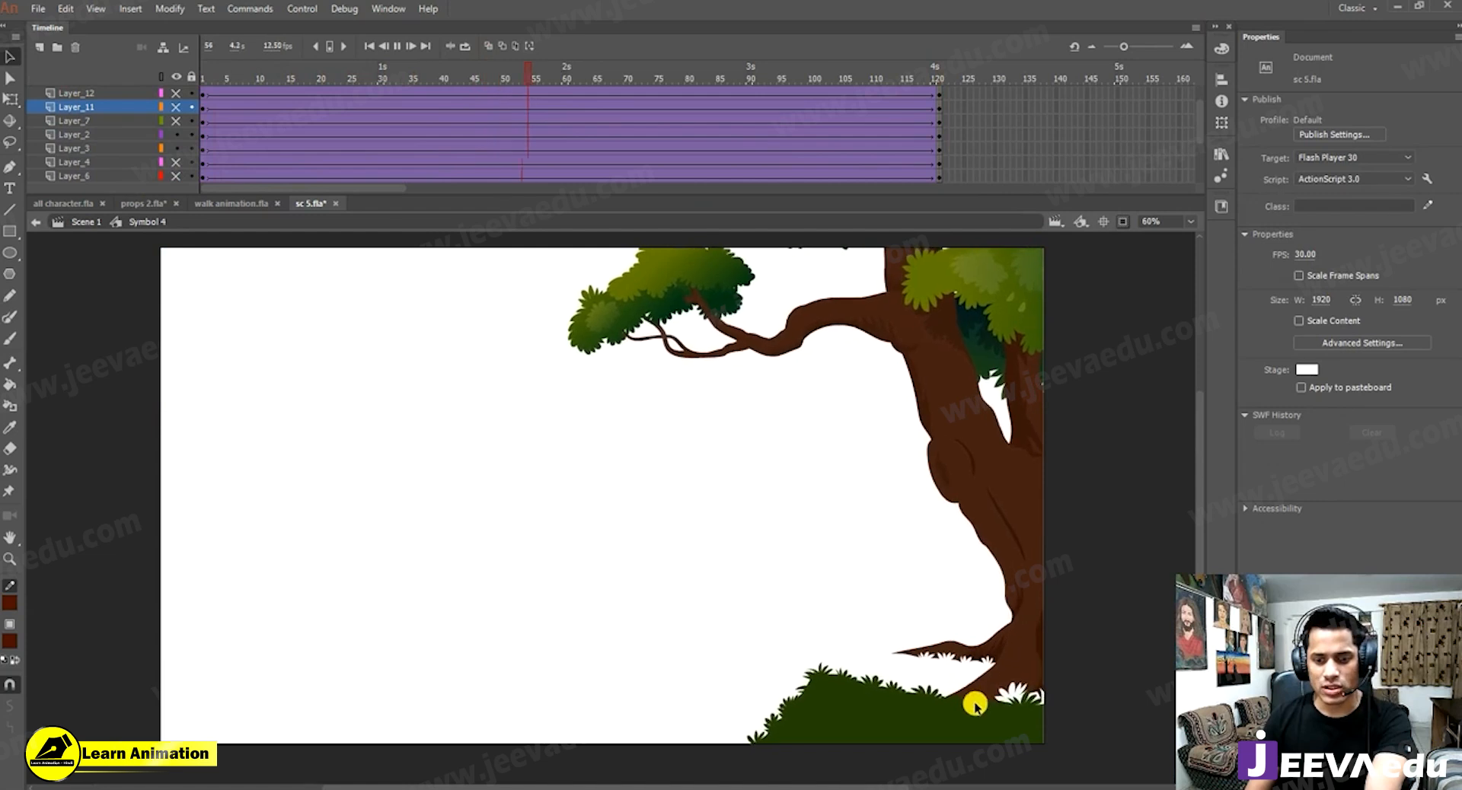
click(695, 100)
click(935, 106)
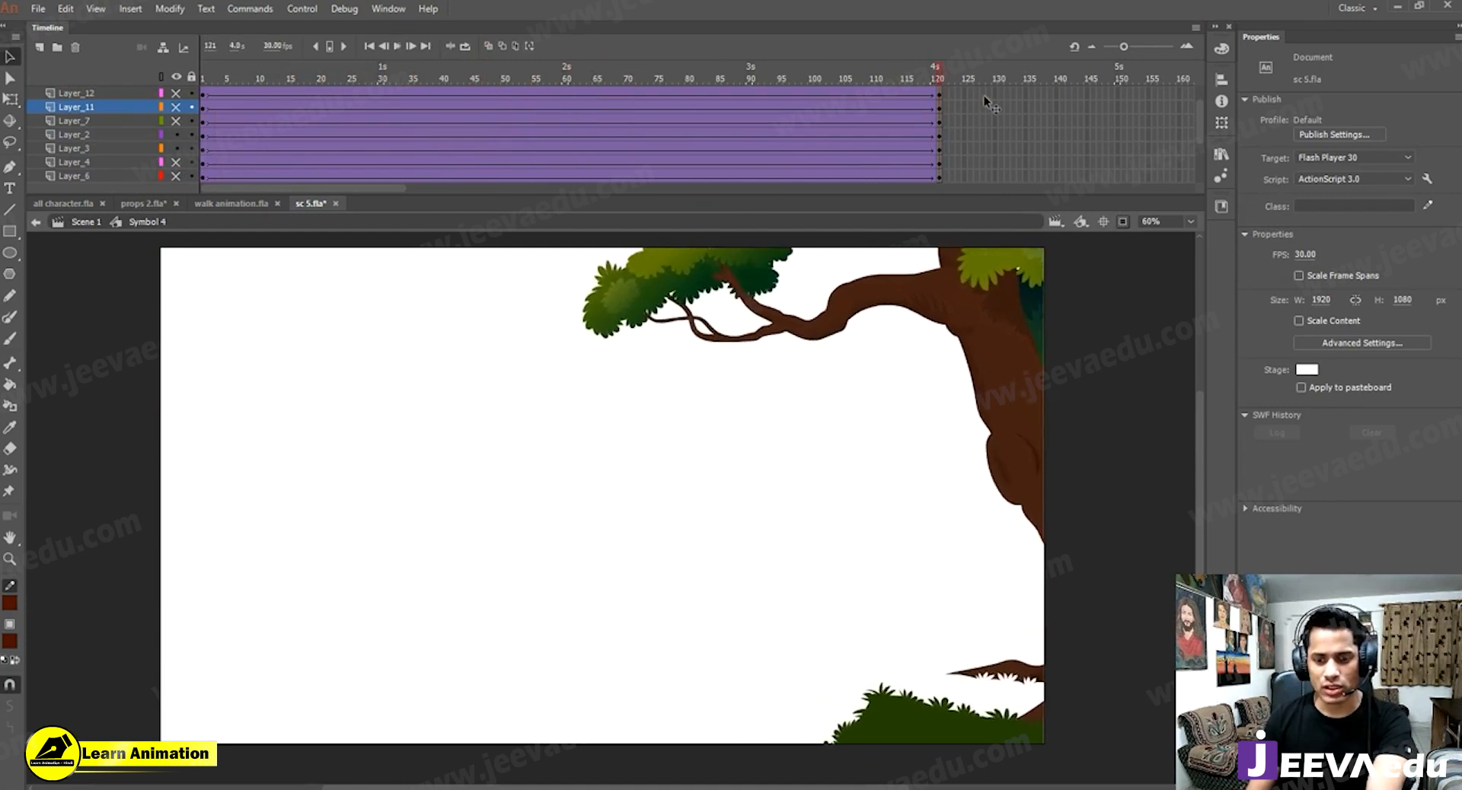
click(907, 732)
drag(908, 733, 934, 746)
drag(860, 73, 62, 133)
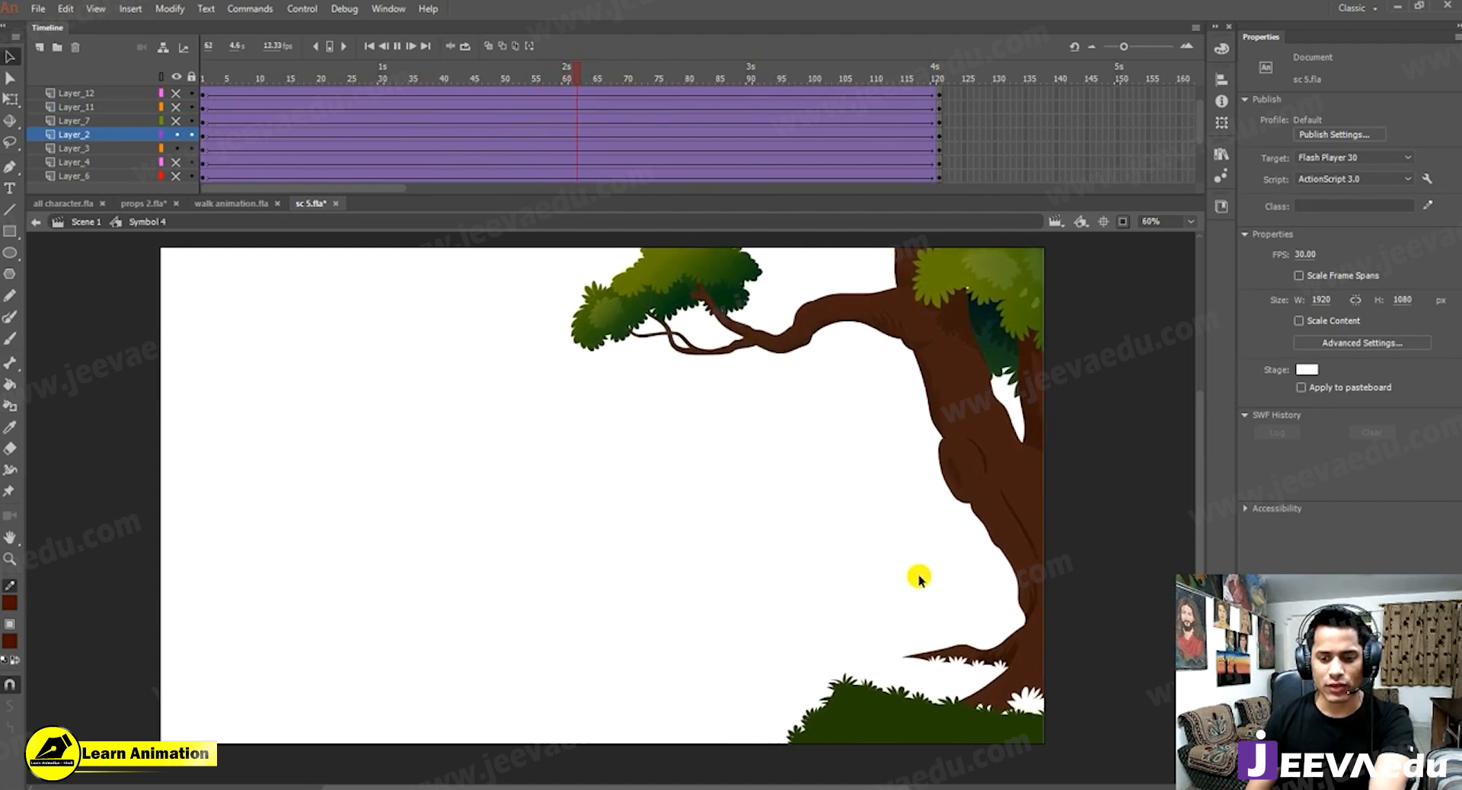
Lower the bush a little more at frame 121 and replay the tree and bush motion from the start.
click(753, 96)
click(1089, 147)
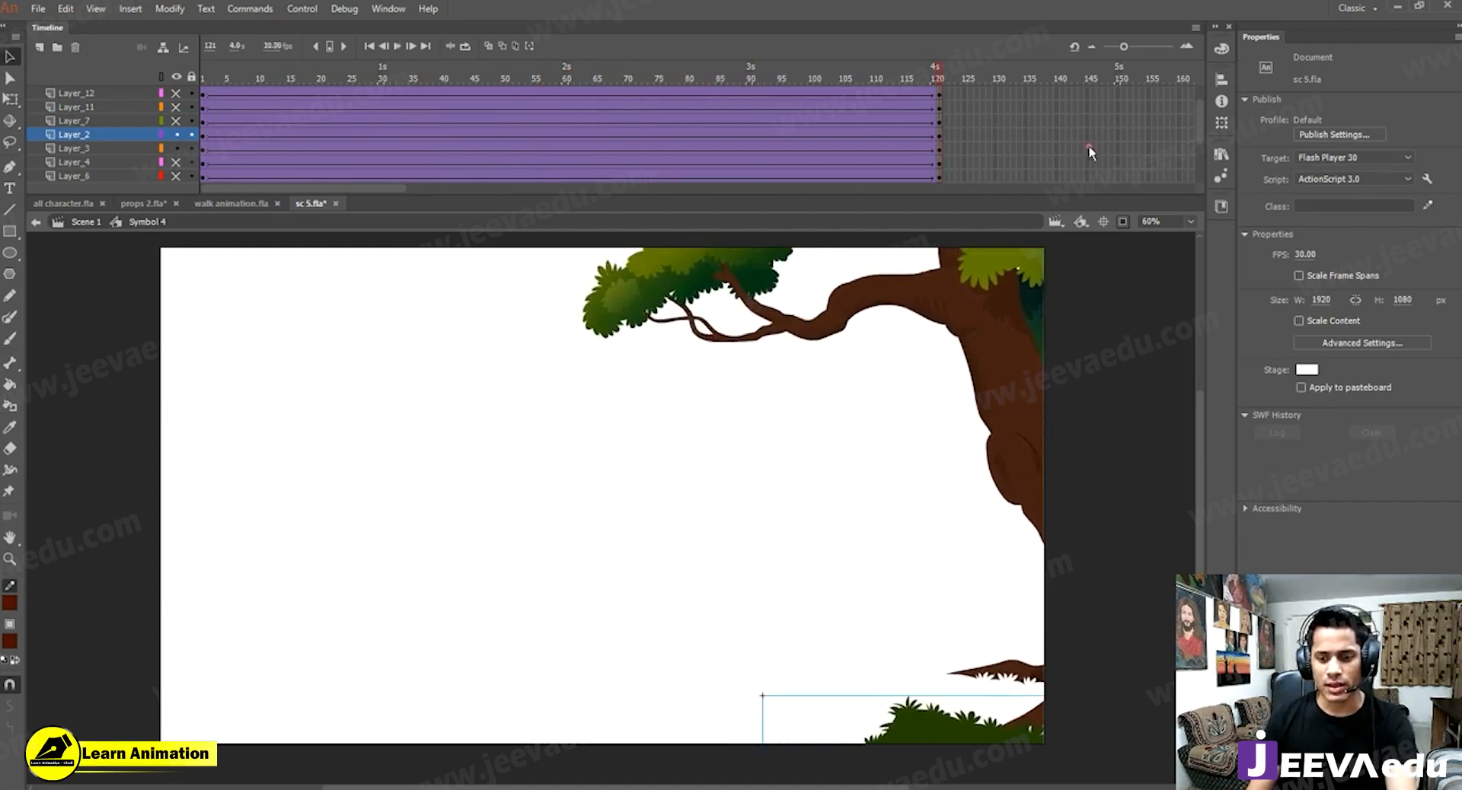
click(1009, 494)
click(948, 727)
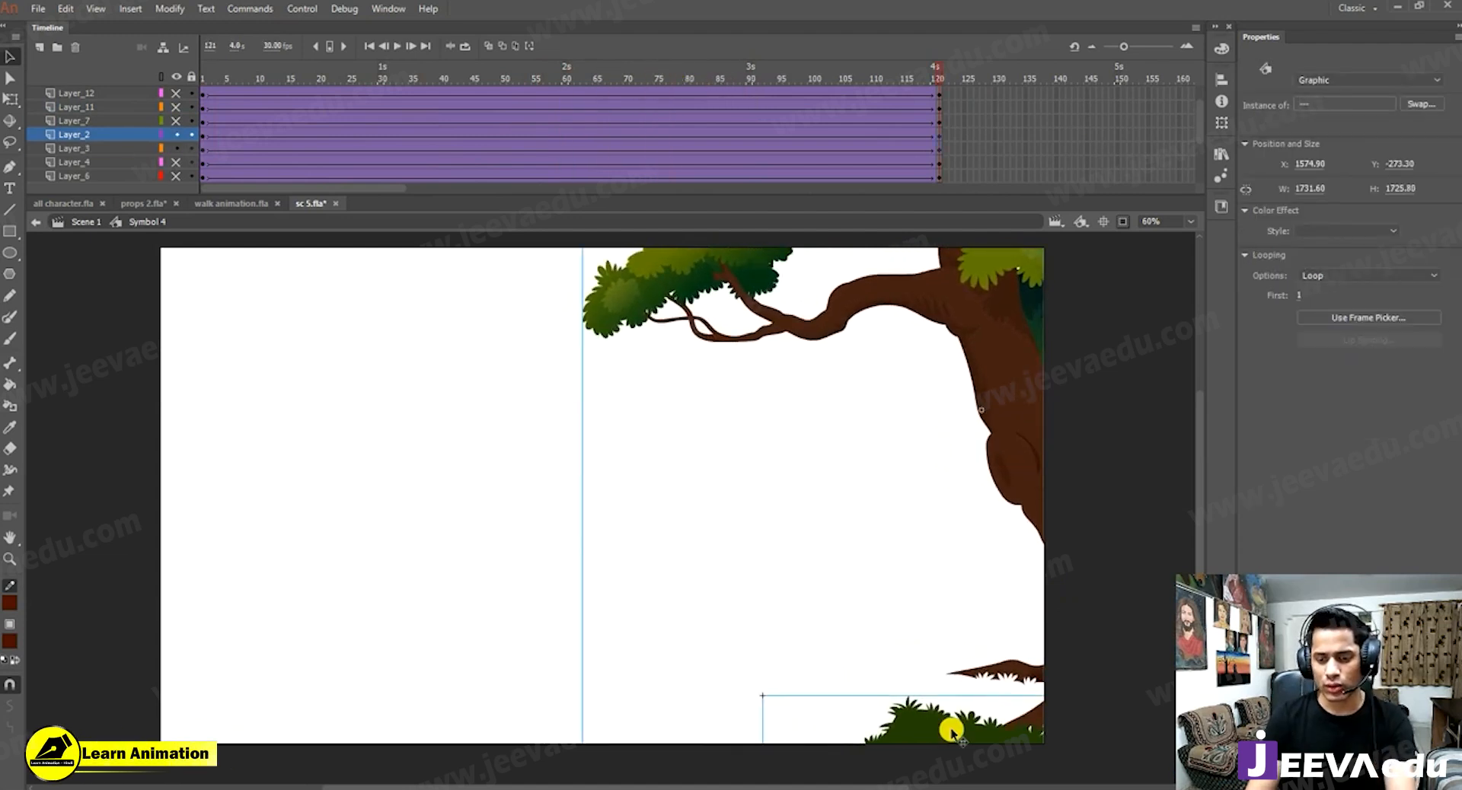
click(937, 647)
click(931, 724)
drag(931, 724, 933, 730)
drag(943, 66, 1, 172)
key(Return)
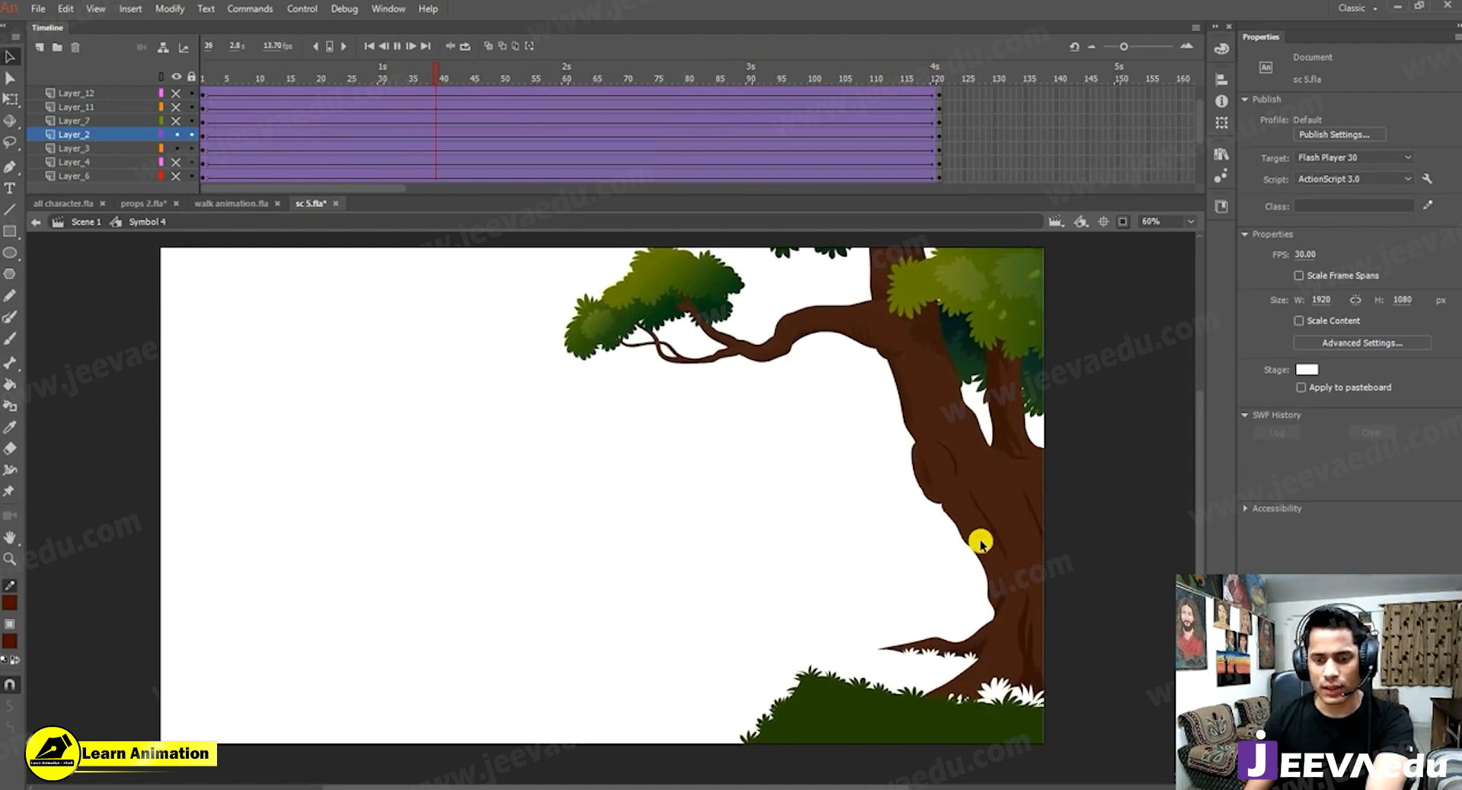
Return to frame 1 and make all the hidden scene layers visible again.
drag(573, 70, 48, 157)
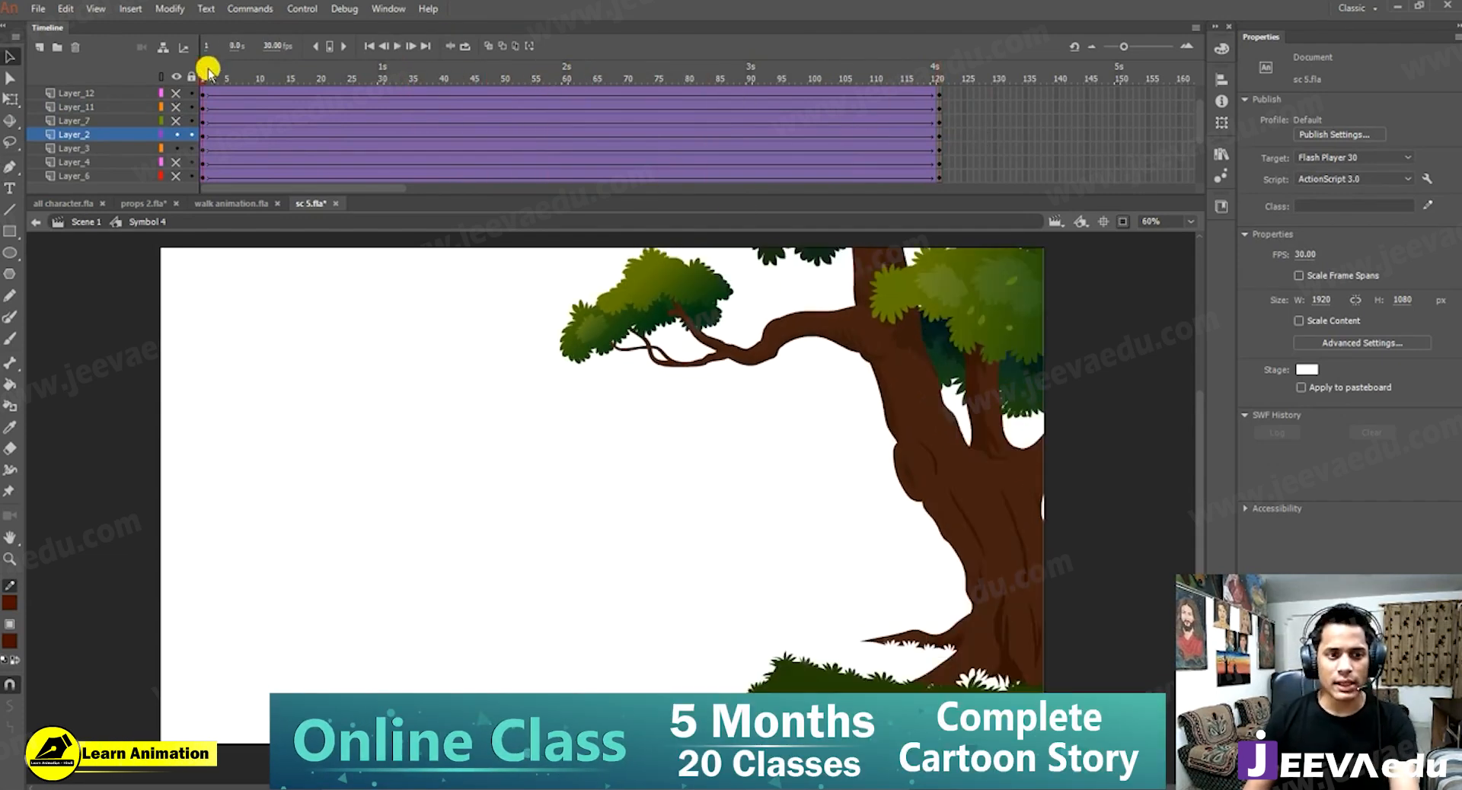
key(ctrl+z)
key(ctrl+z)
key(ctrl+z)
key(ctrl+z)
key(ctrl+z)
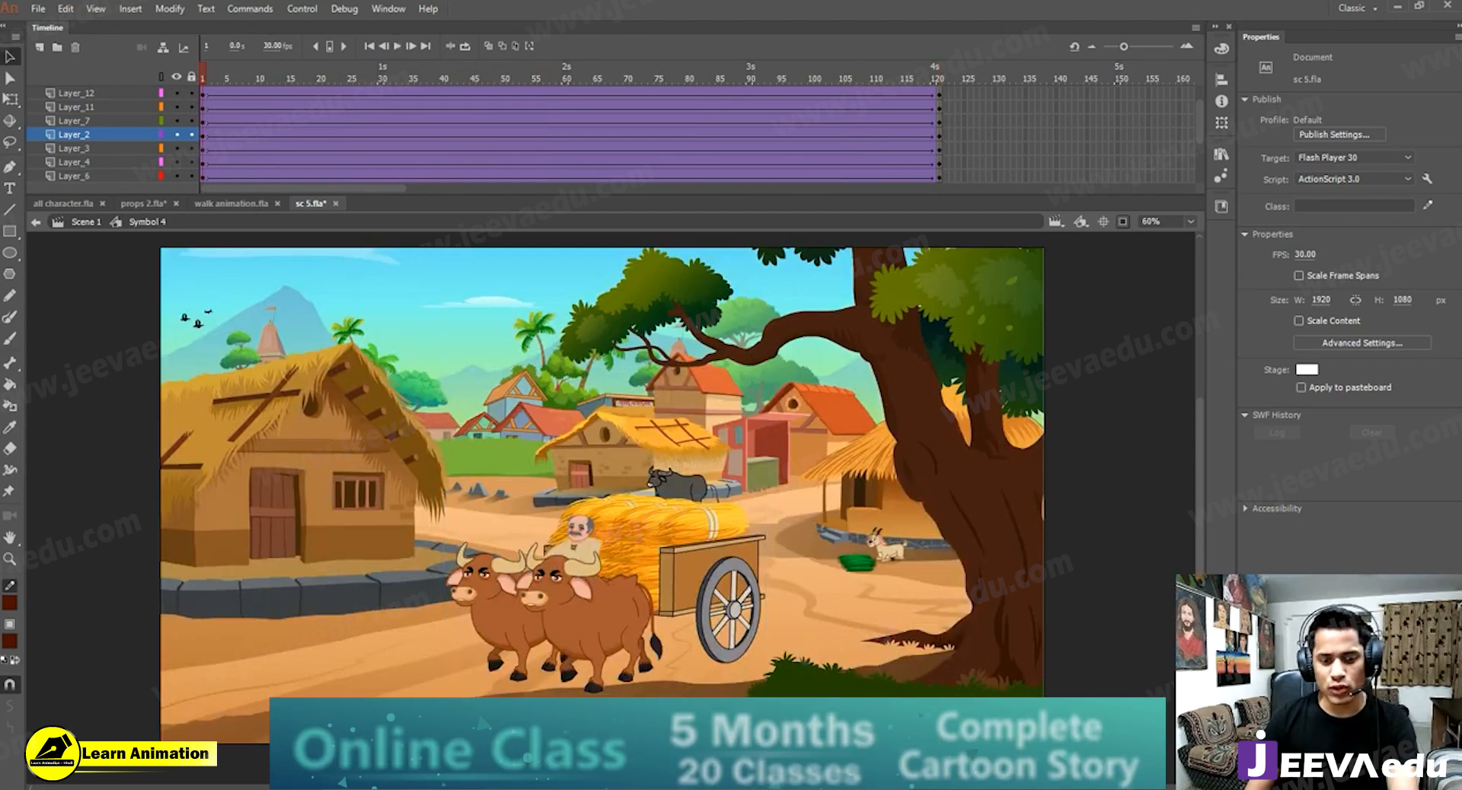
Scrub through the full scene to review the zoom with all layers visible, and return to frame 1.
click(586, 695)
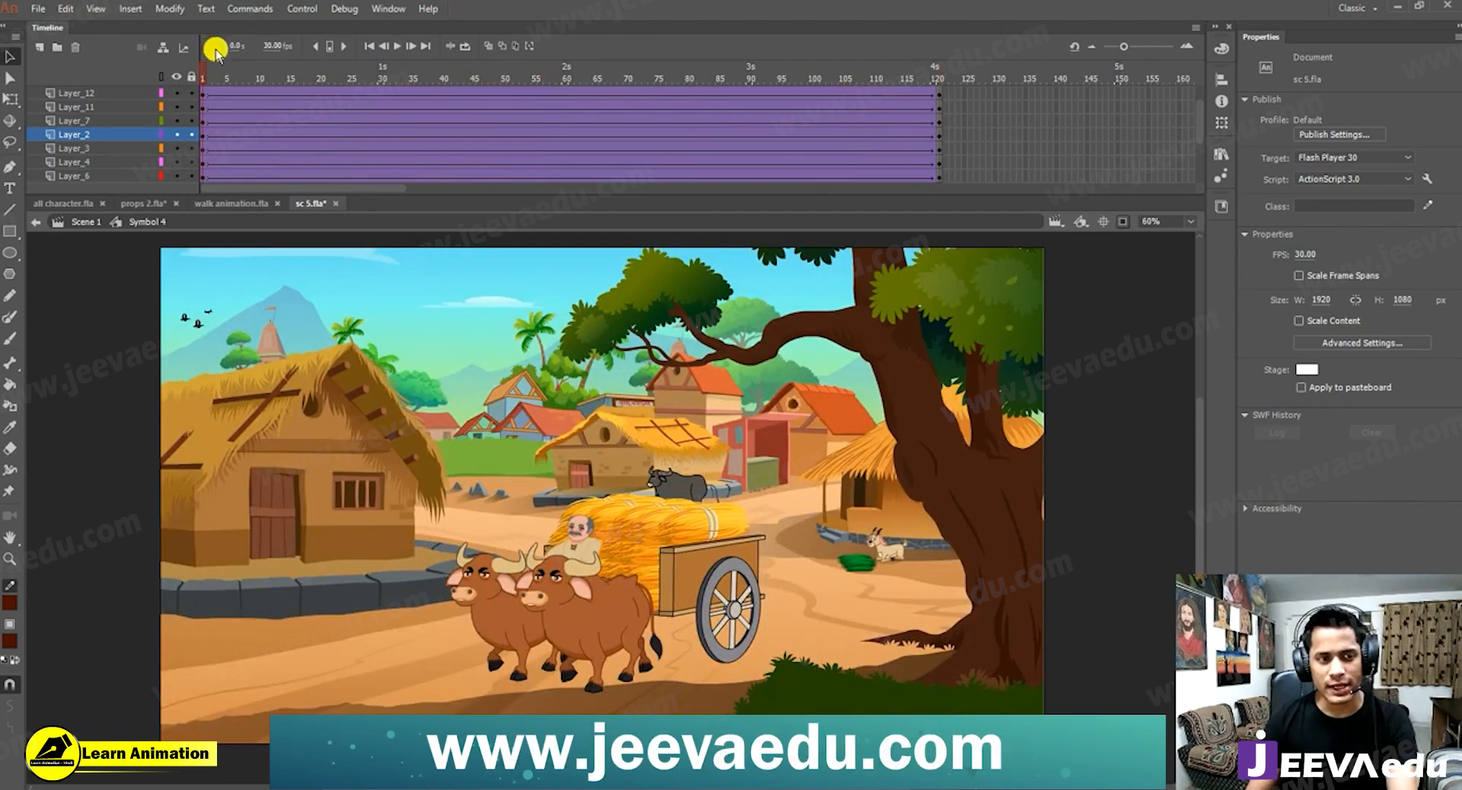
drag(278, 87, 1048, 203)
drag(303, 204, 2, 231)
click(832, 526)
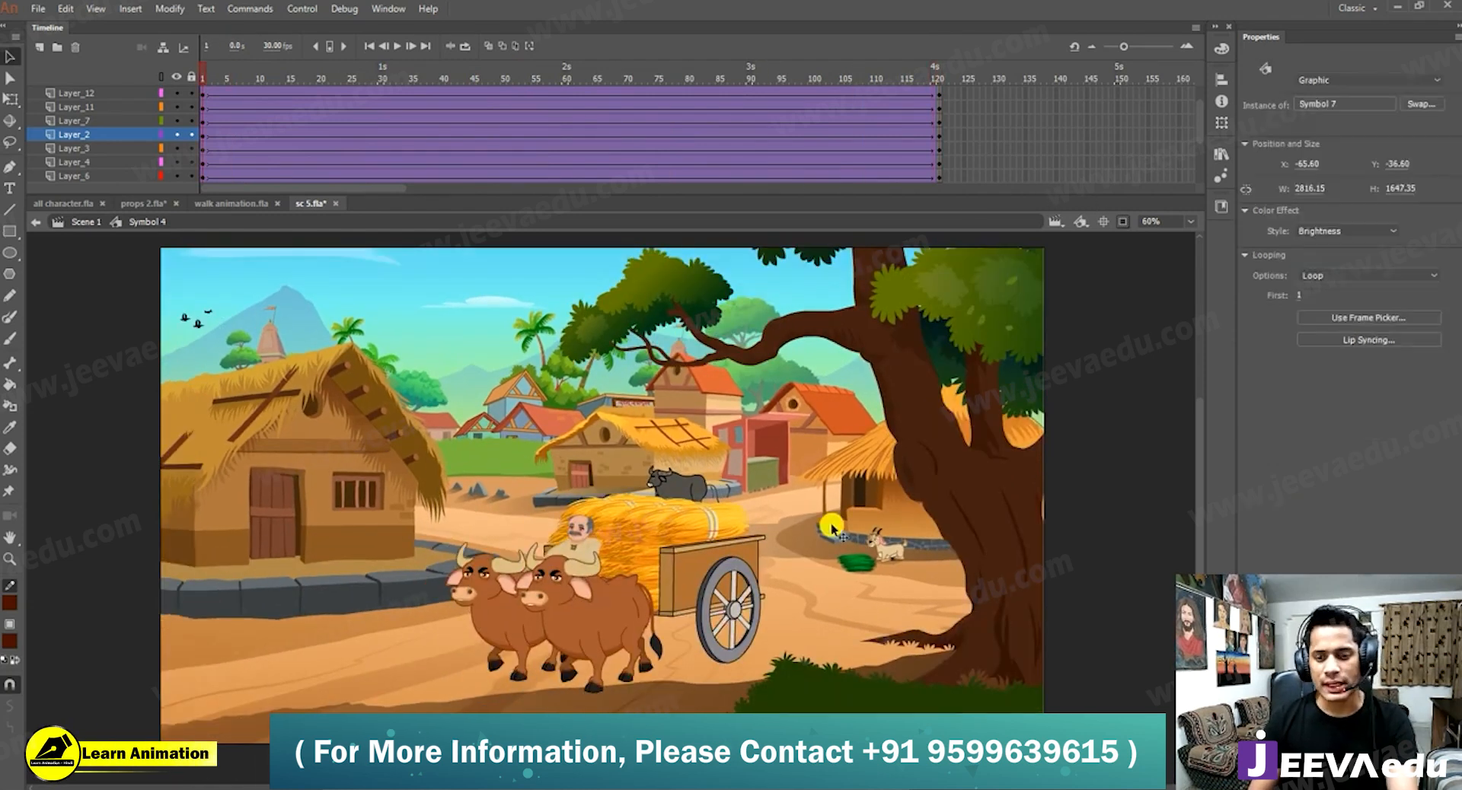
Inside the ground symbol, delete the dark brown foreground strip and return to Symbol 4 with the view clipped to the stage.
click(826, 420)
click(1123, 222)
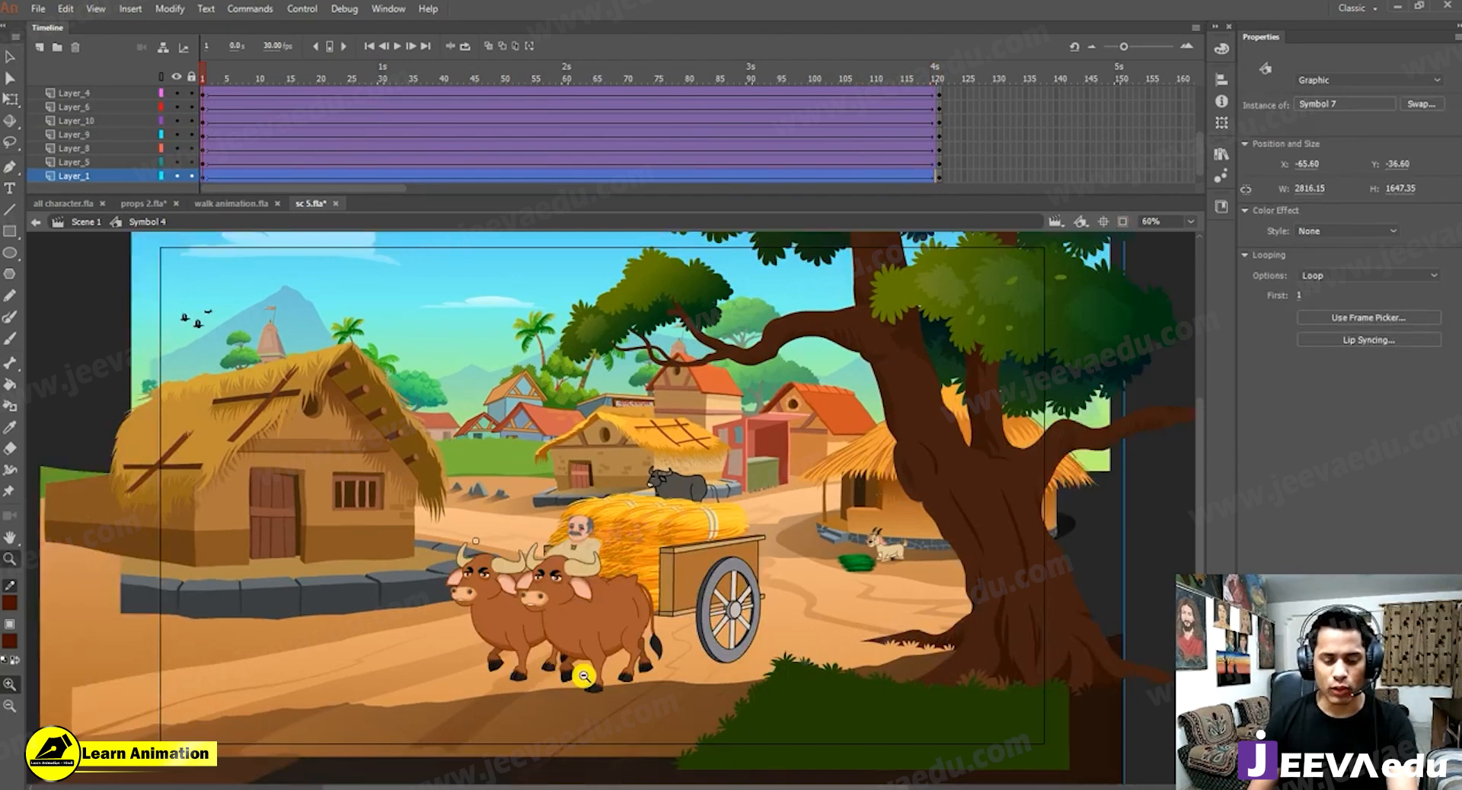
ctrl+alt+click(584, 670)
ctrl+click(587, 535)
key(v)
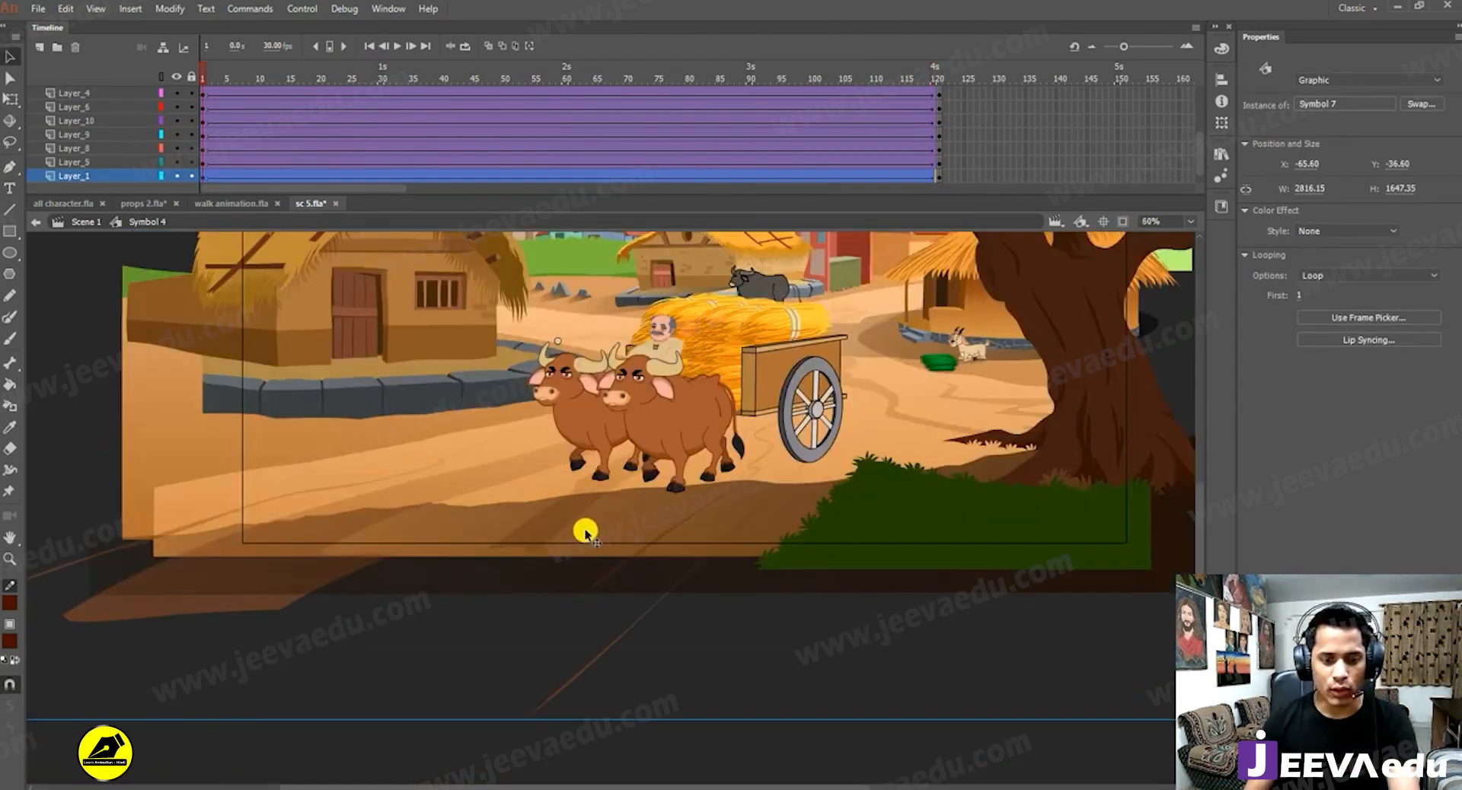
double_click(587, 531)
click(619, 518)
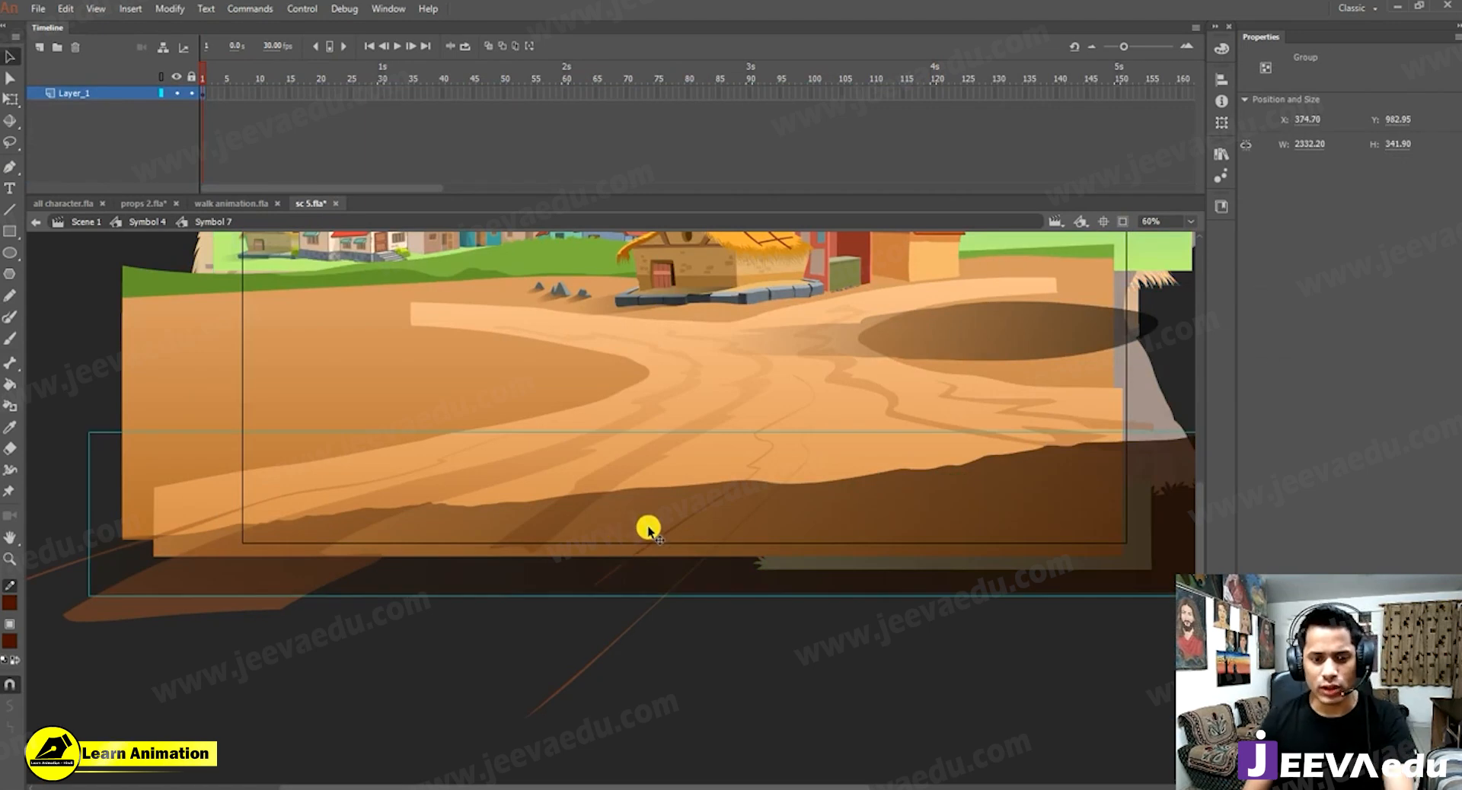
key(Delete)
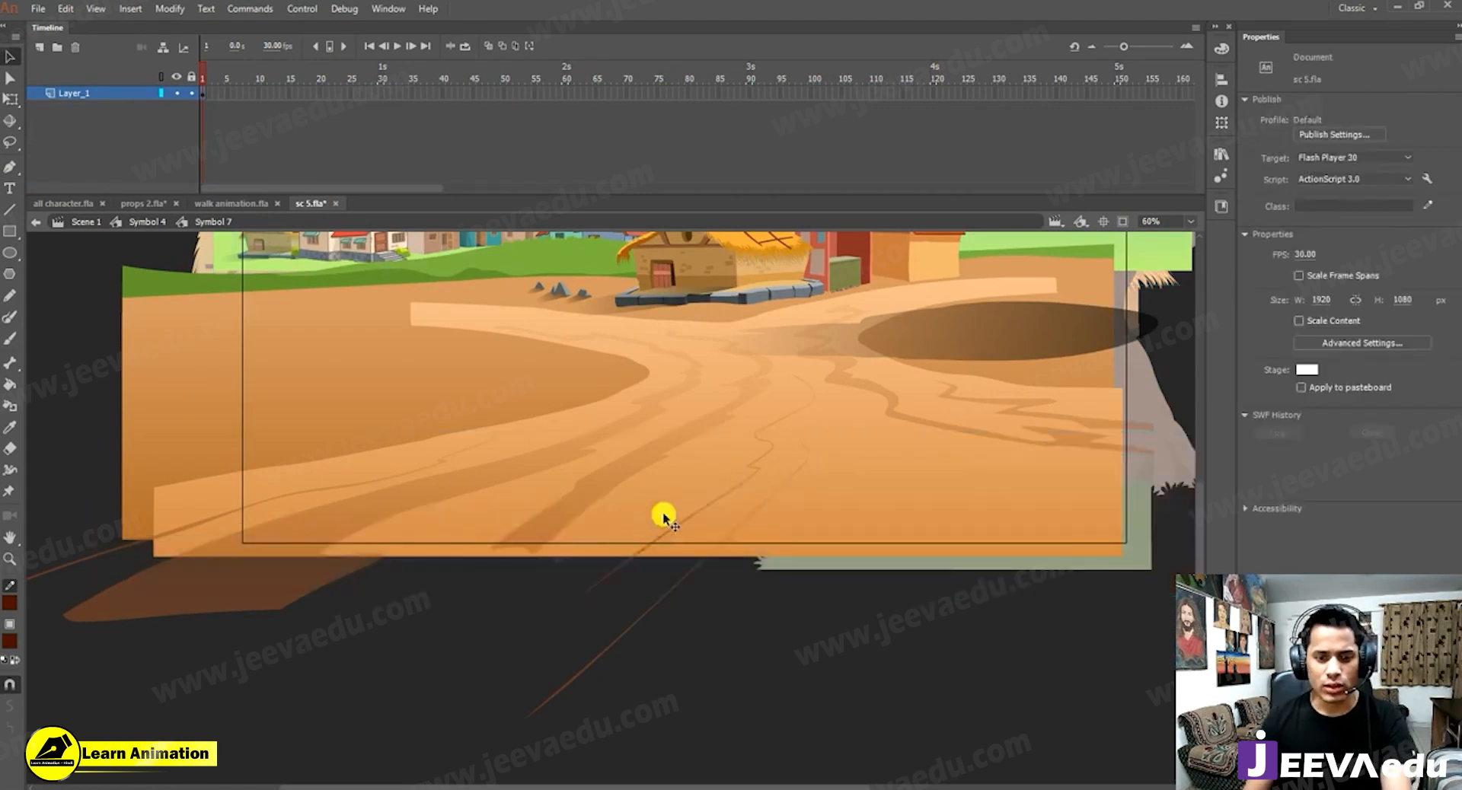
click(133, 221)
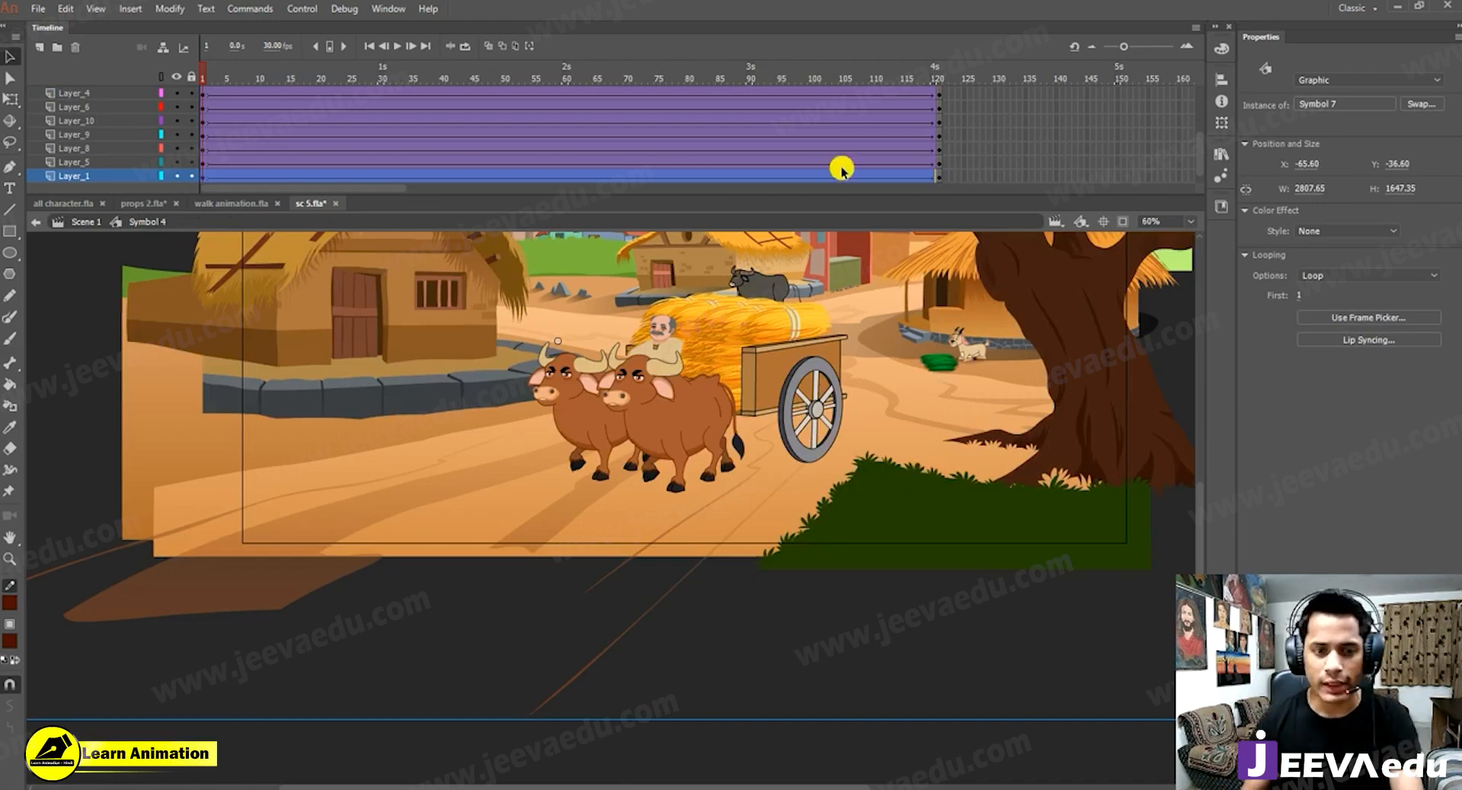
click(1123, 221)
Play the full scene from the start to frame 121 to check the ground without the dark strip.
key(z)
alt+click(579, 390)
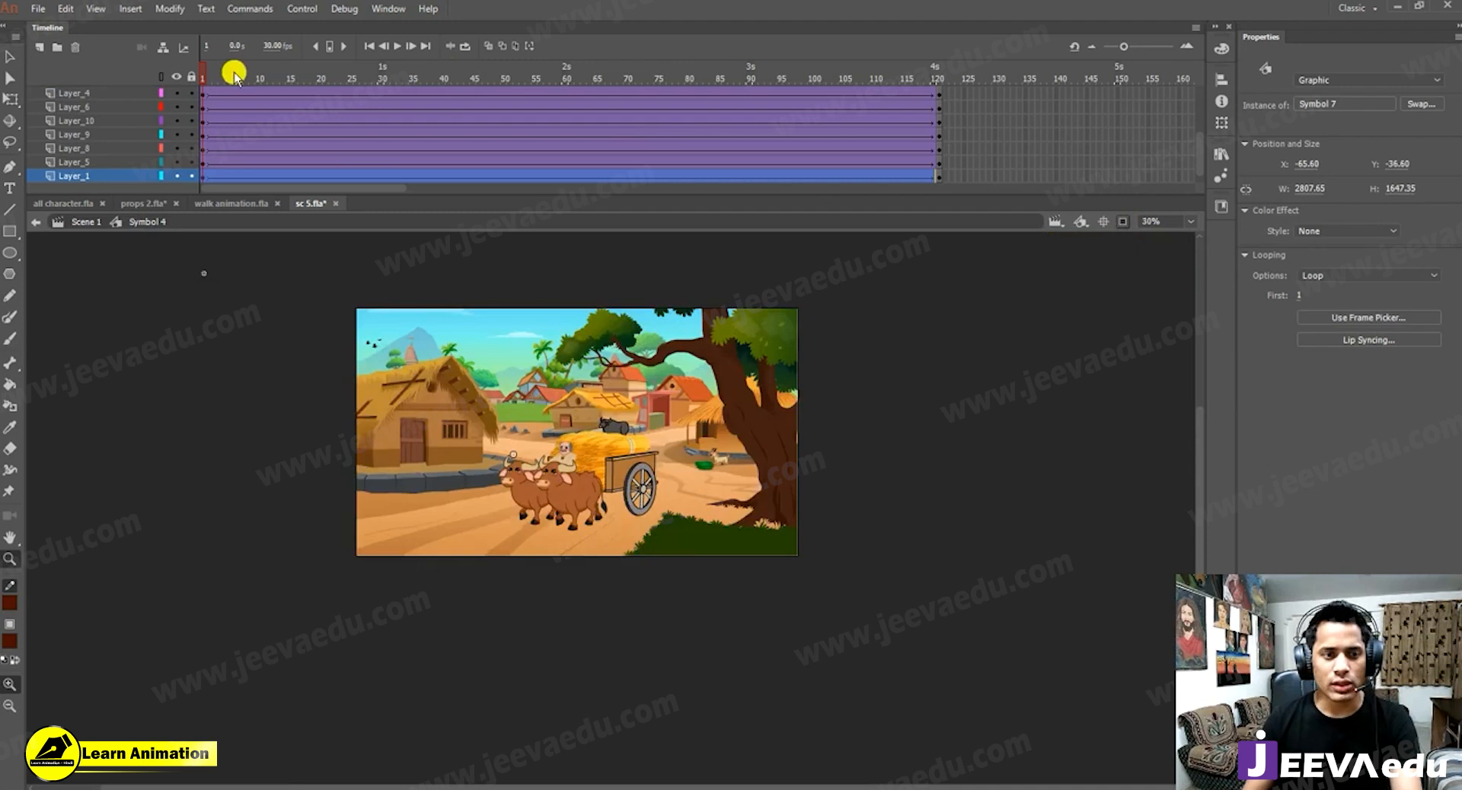
scroll(292, 182, up, 2)
scroll(288, 170, up, 1)
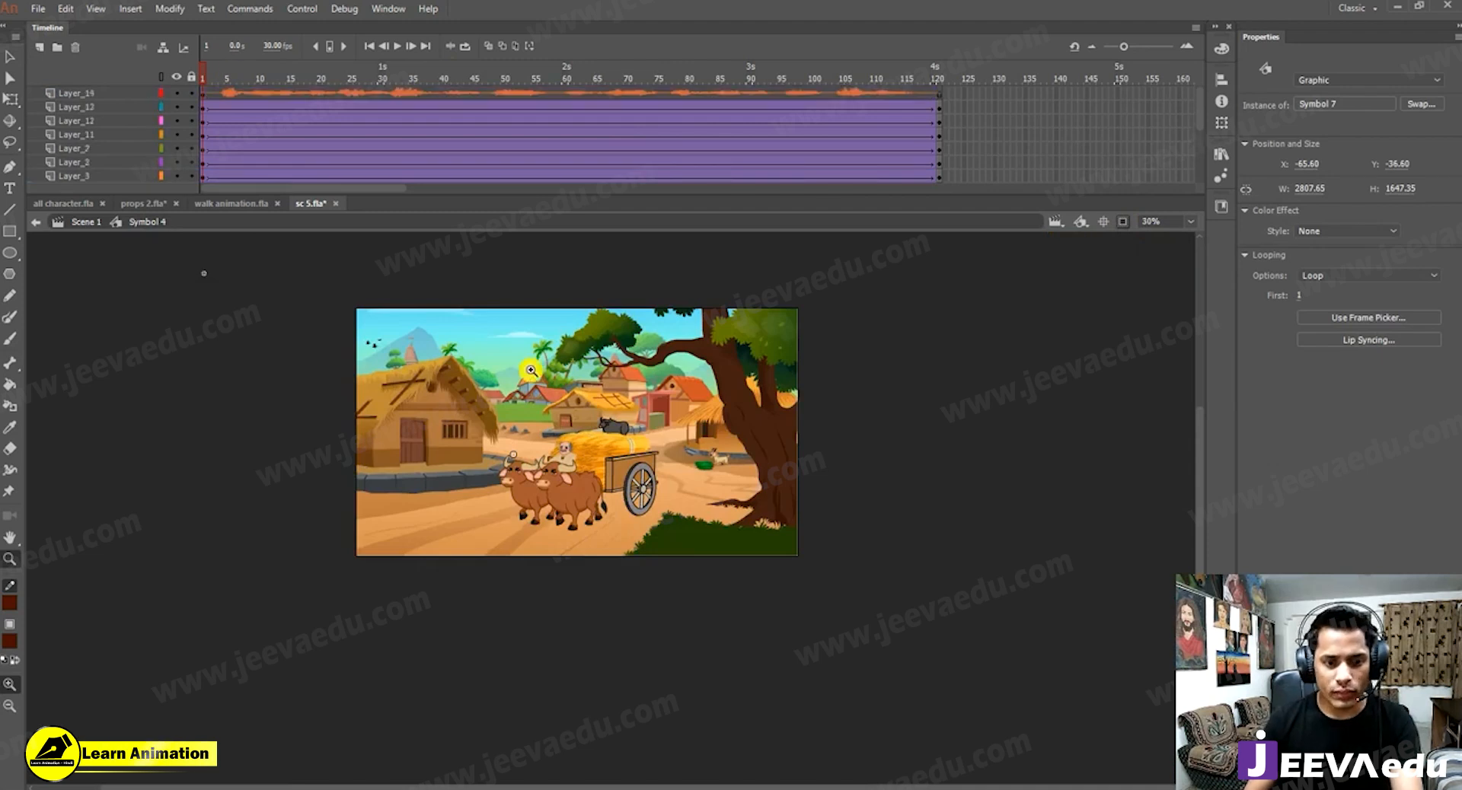
click(576, 447)
drag(607, 479, 595, 486)
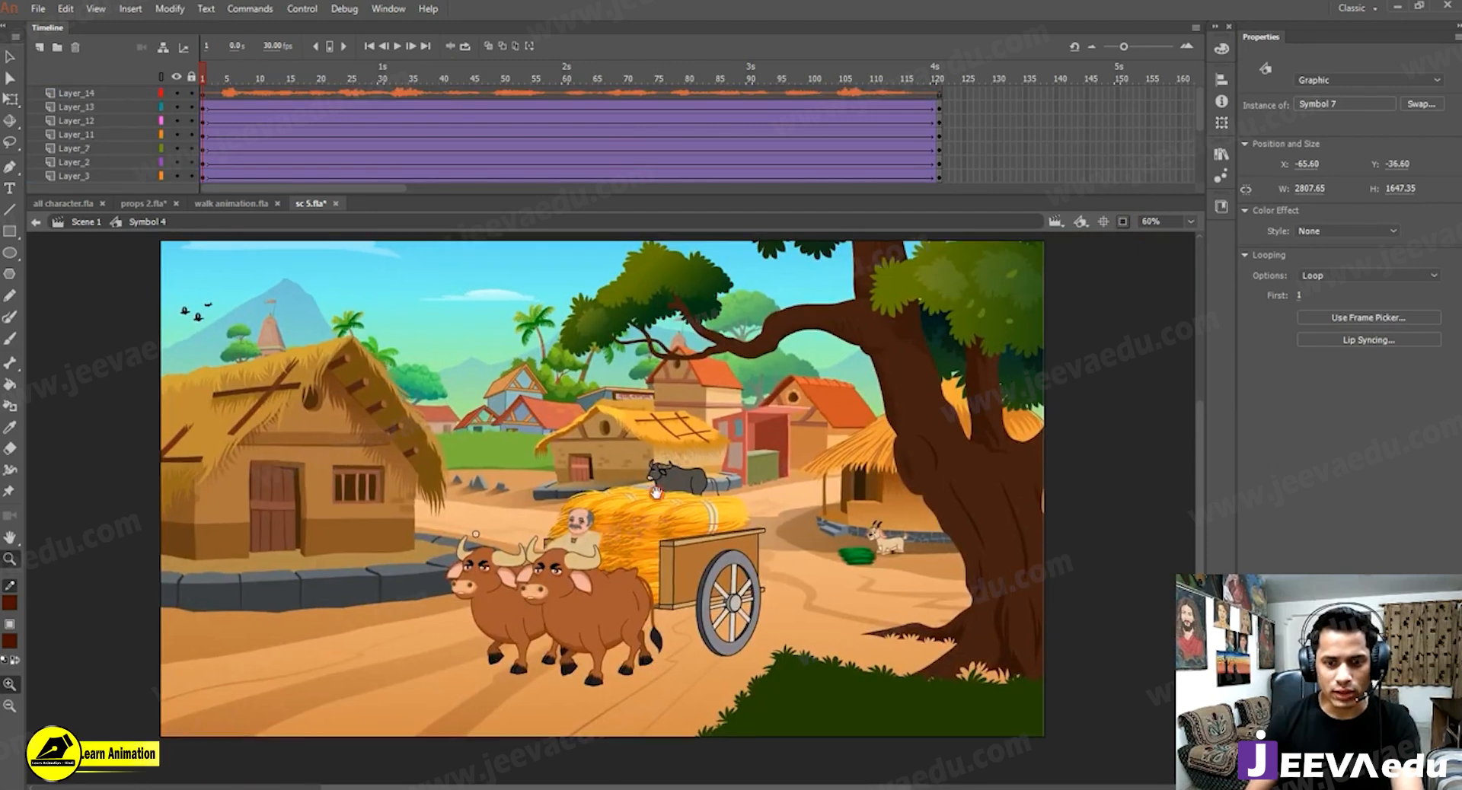
click(232, 61)
key(Return)
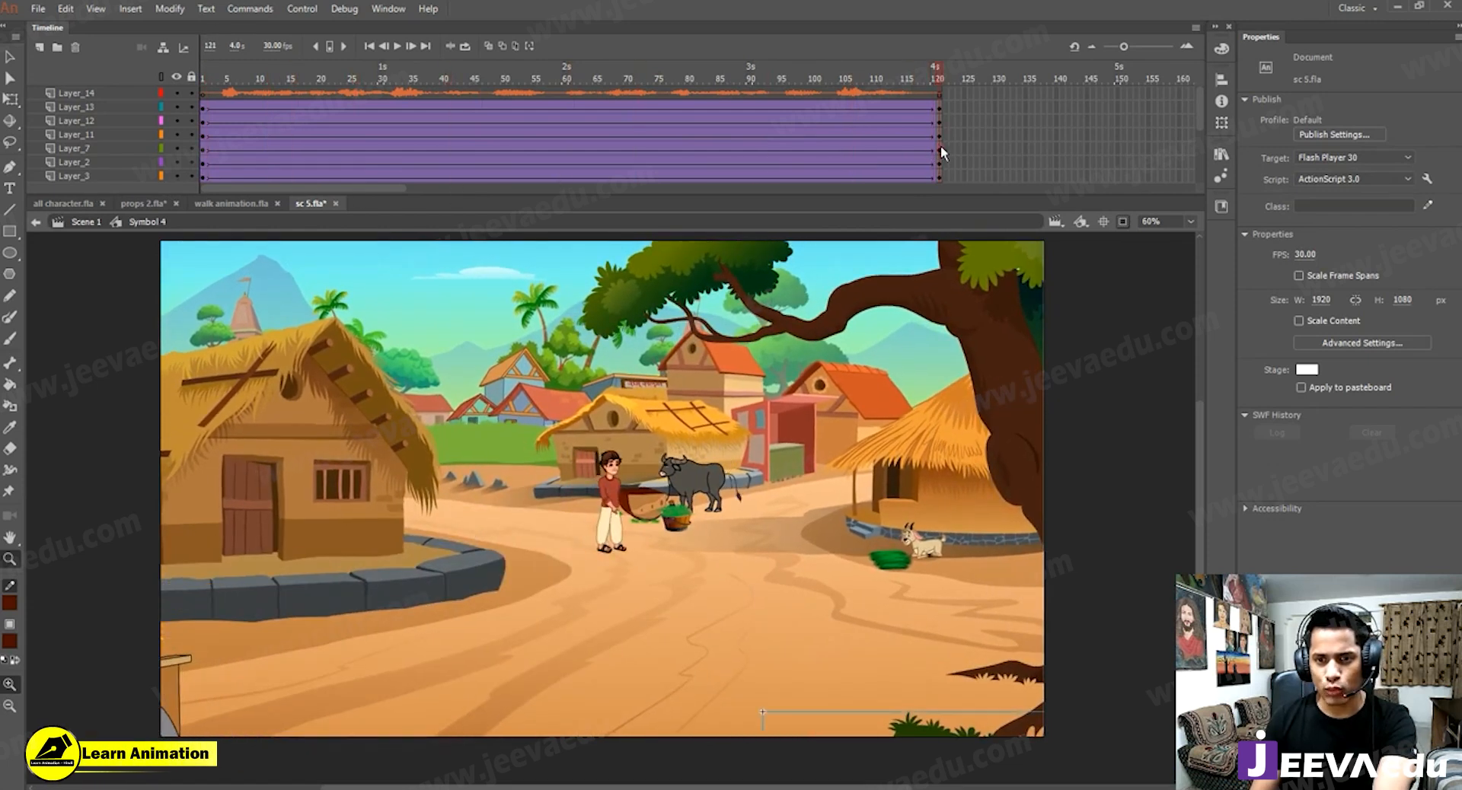
Select the frame 121 keyframes of the artwork layers, nudge the whole scene slightly down, and replay it.
scroll(937, 172, down, 3)
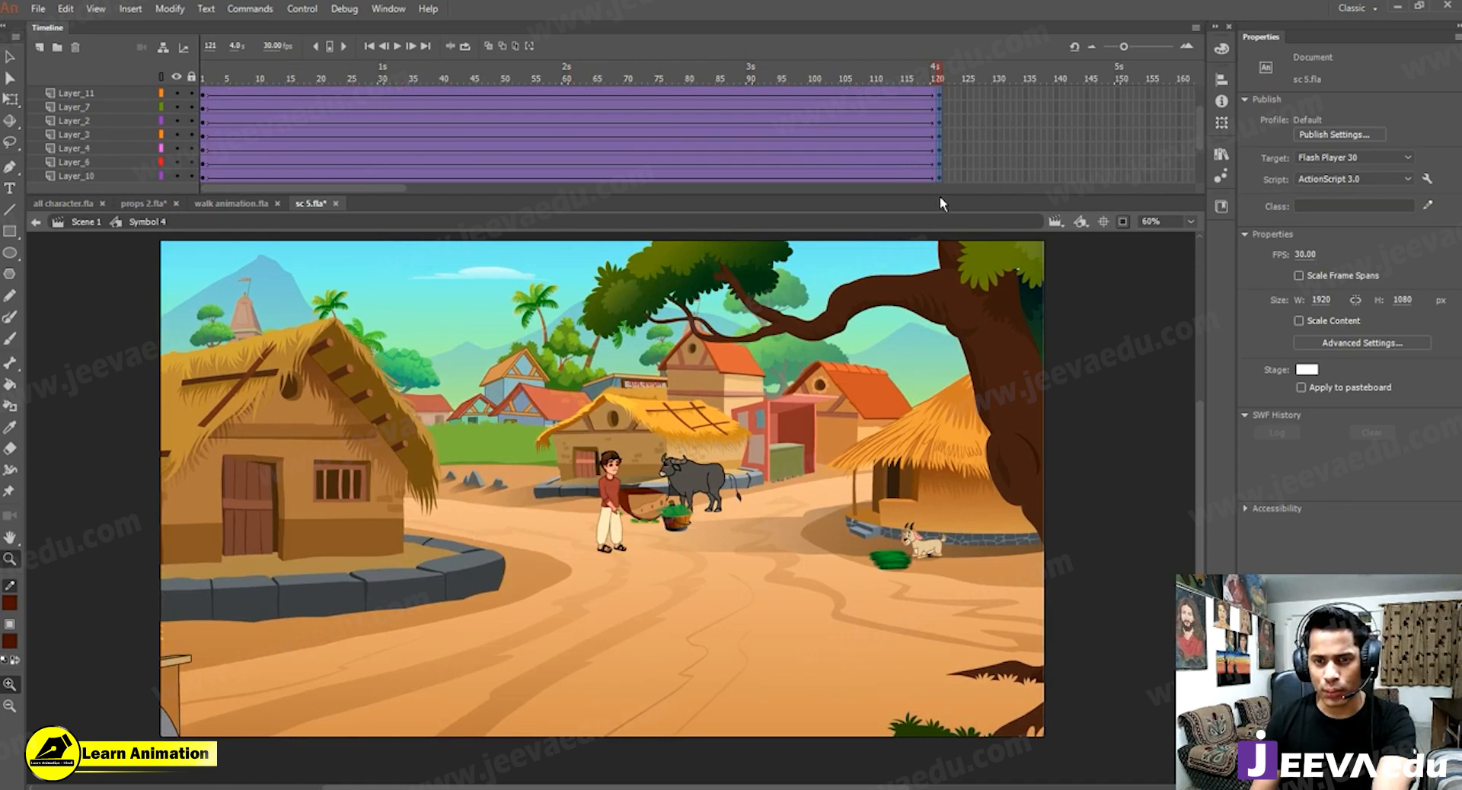
scroll(939, 196, down, 1)
click(943, 192)
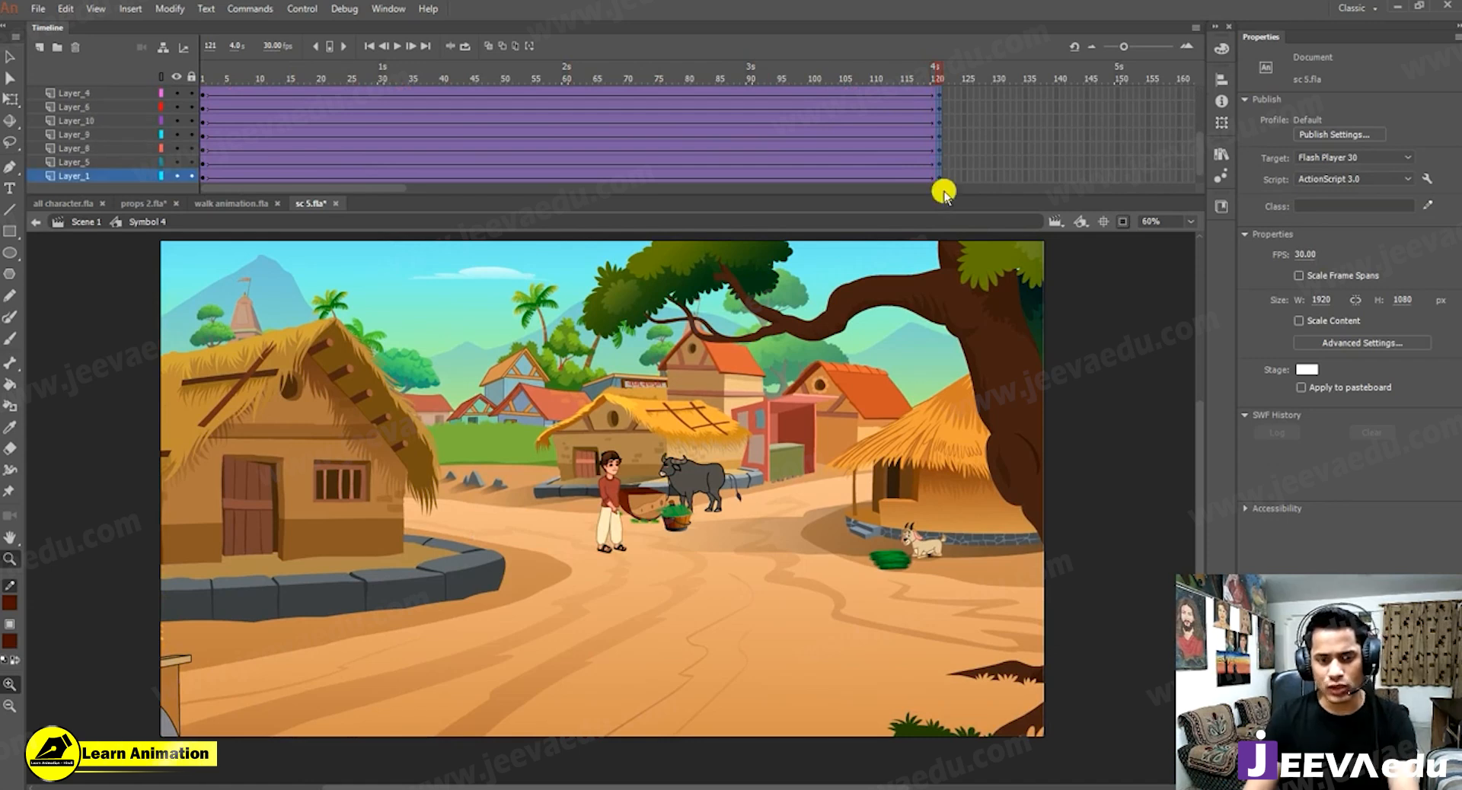
drag(944, 191, 944, 191)
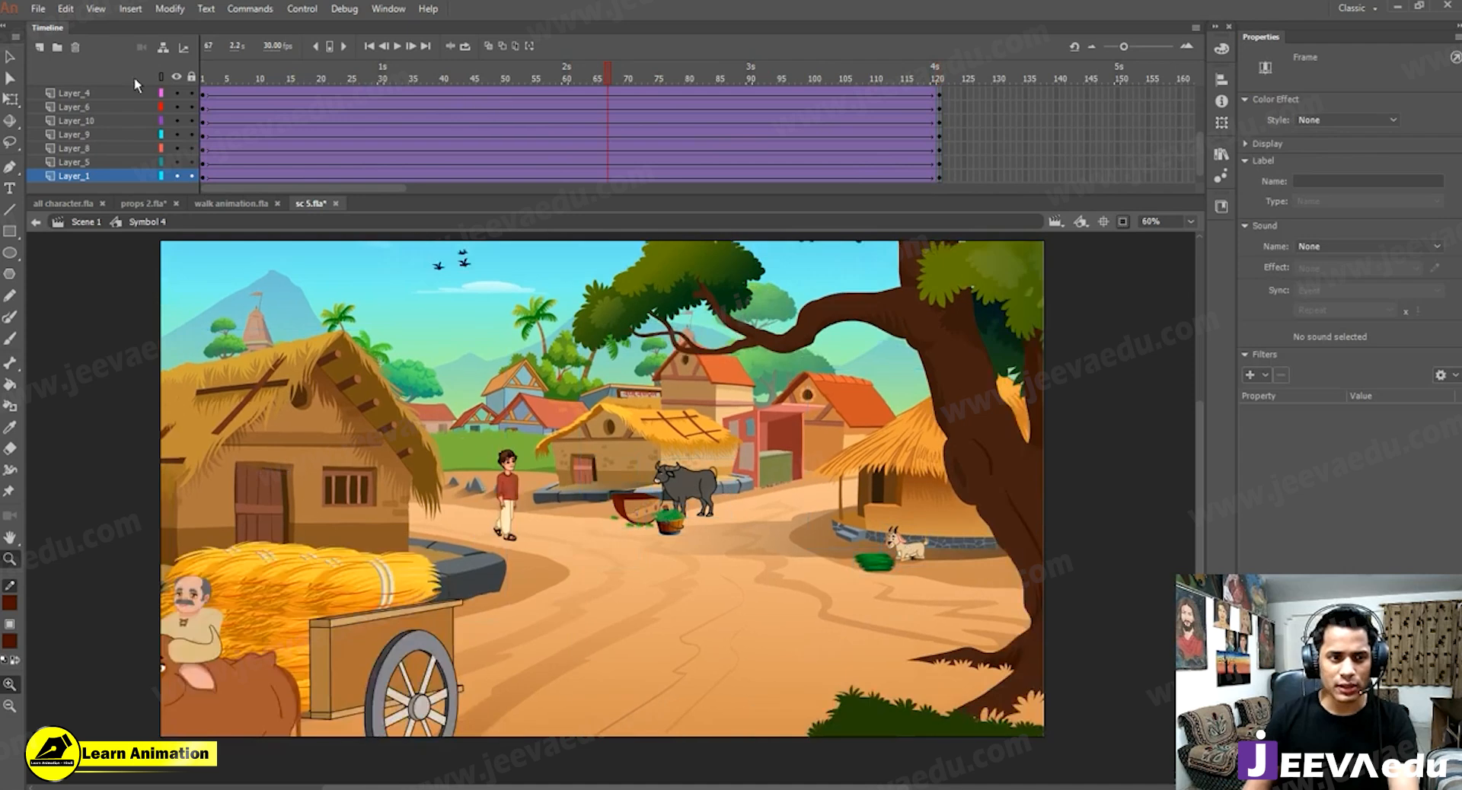
drag(203, 77, 234, 70)
key(Return)
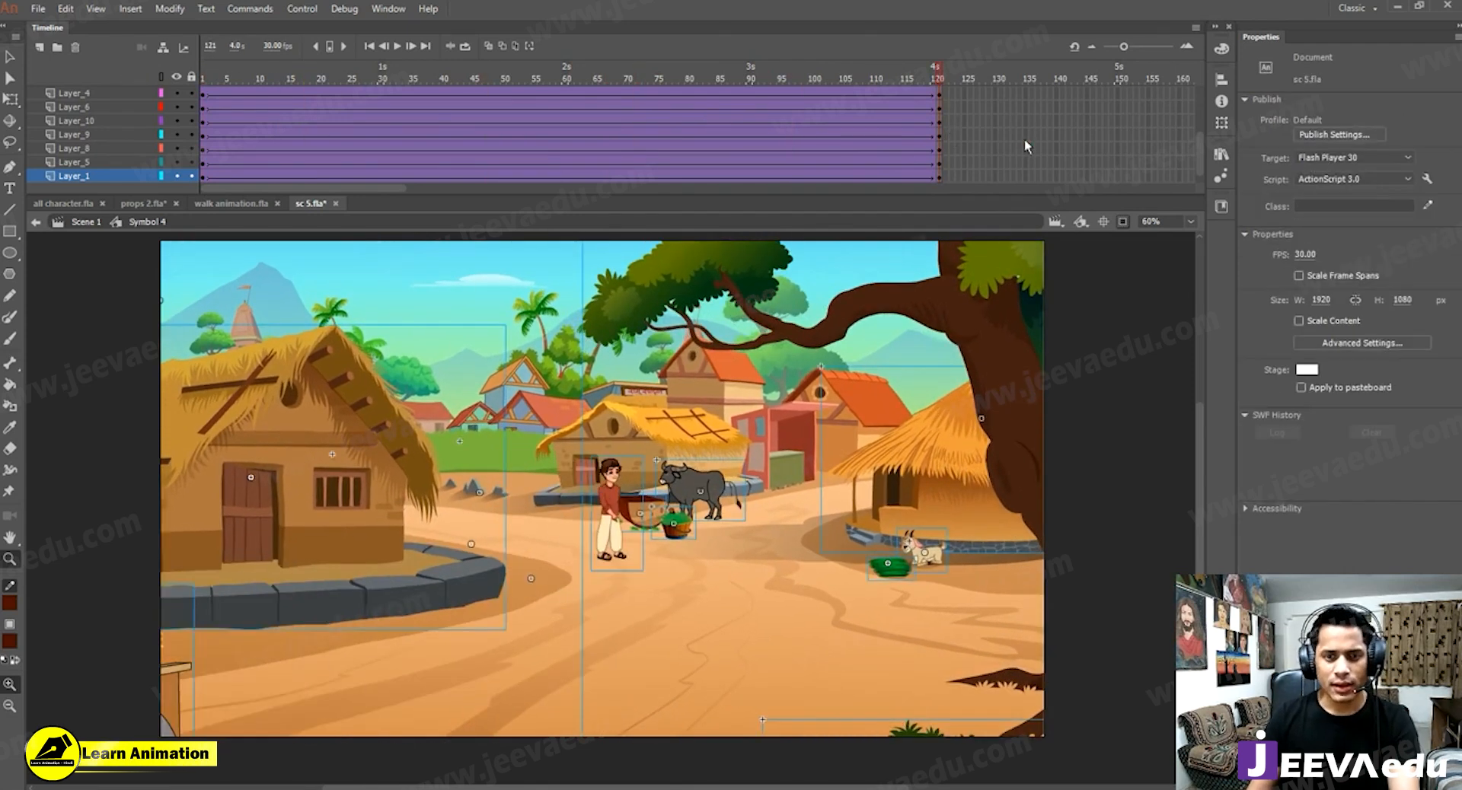
Nudge the large thatched house with the barred window slightly left at frame 121, and scrub the scene back to frame 1.
click(1074, 106)
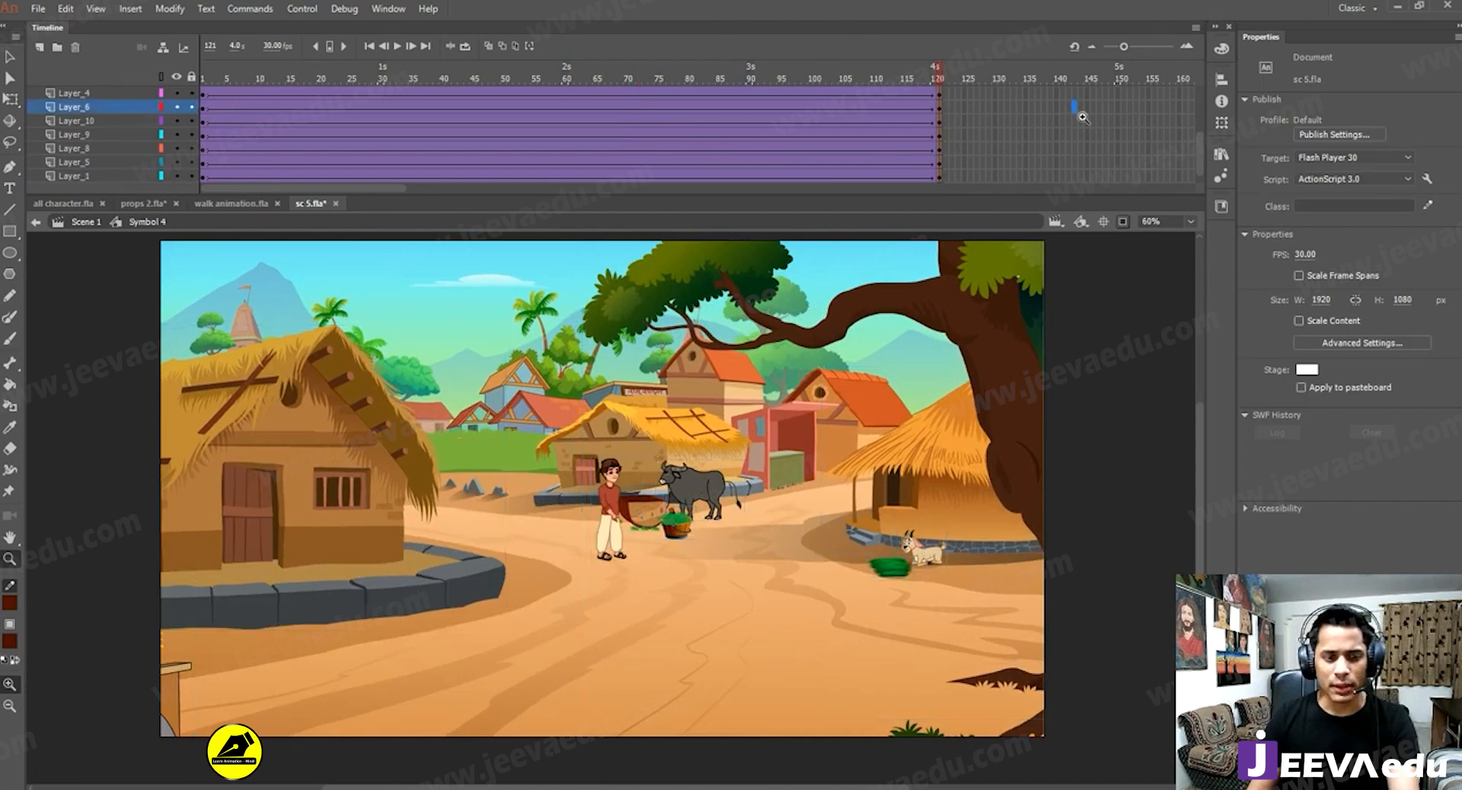
key(v)
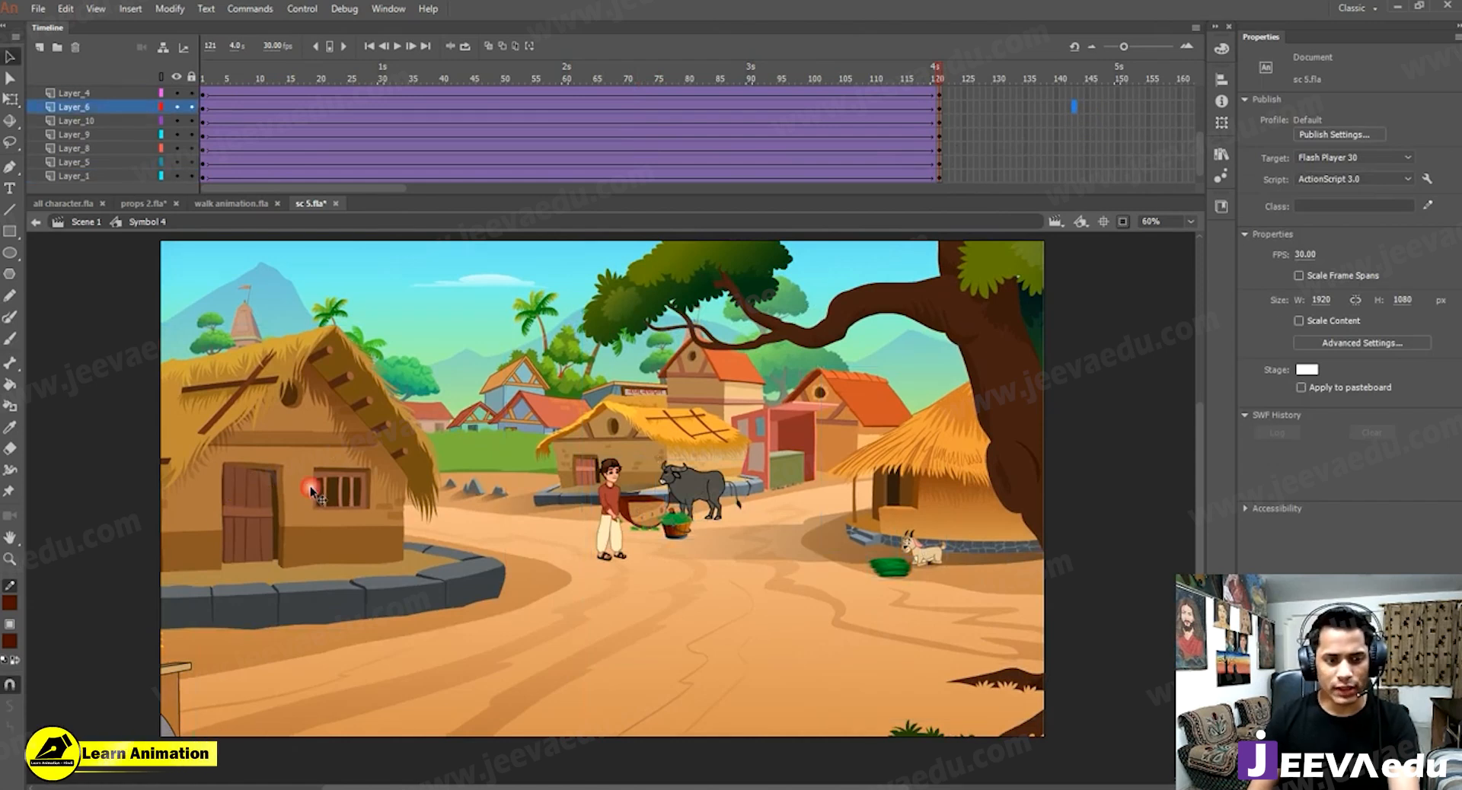
click(309, 488)
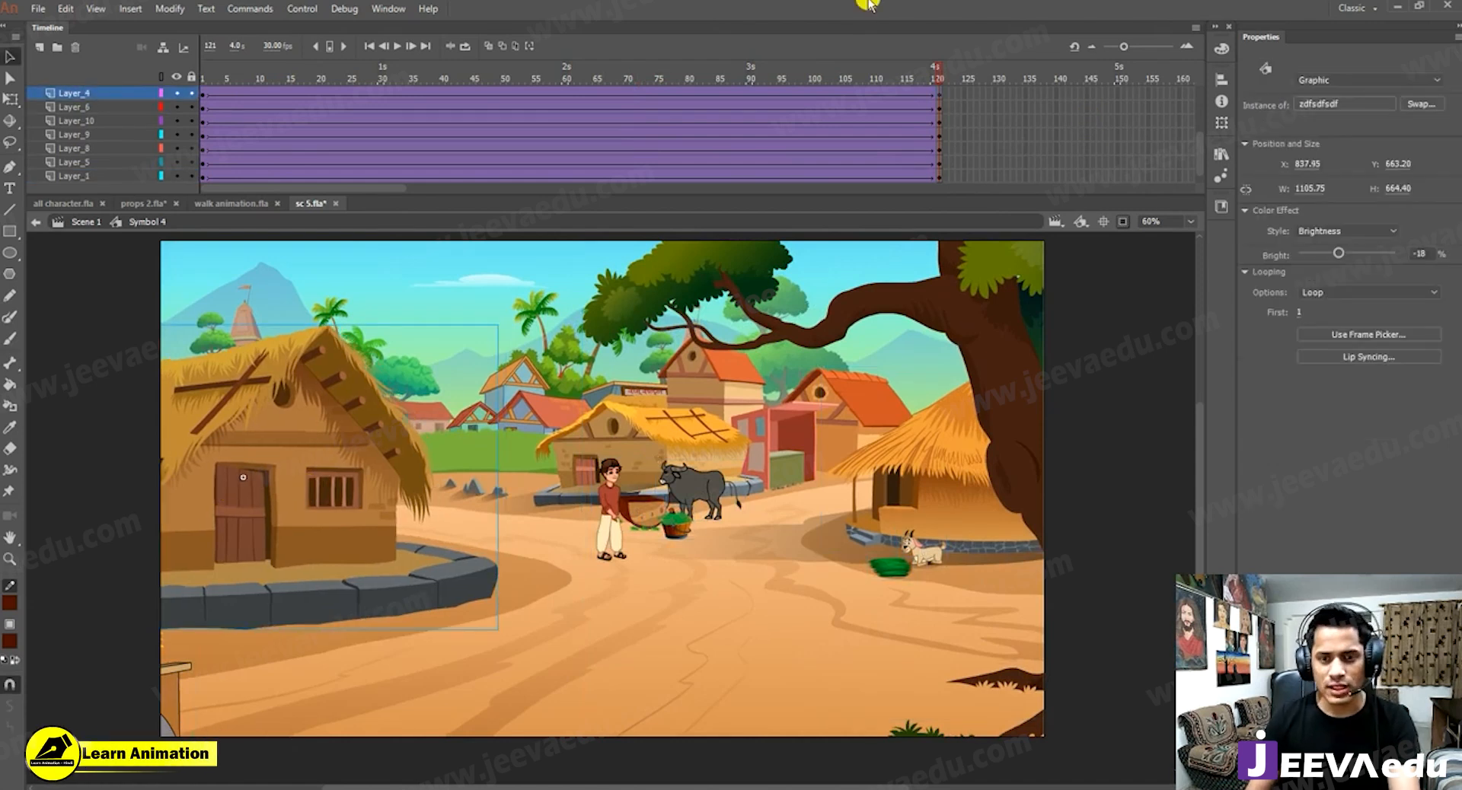
drag(206, 188, 986, 166)
drag(647, 180, 945, 154)
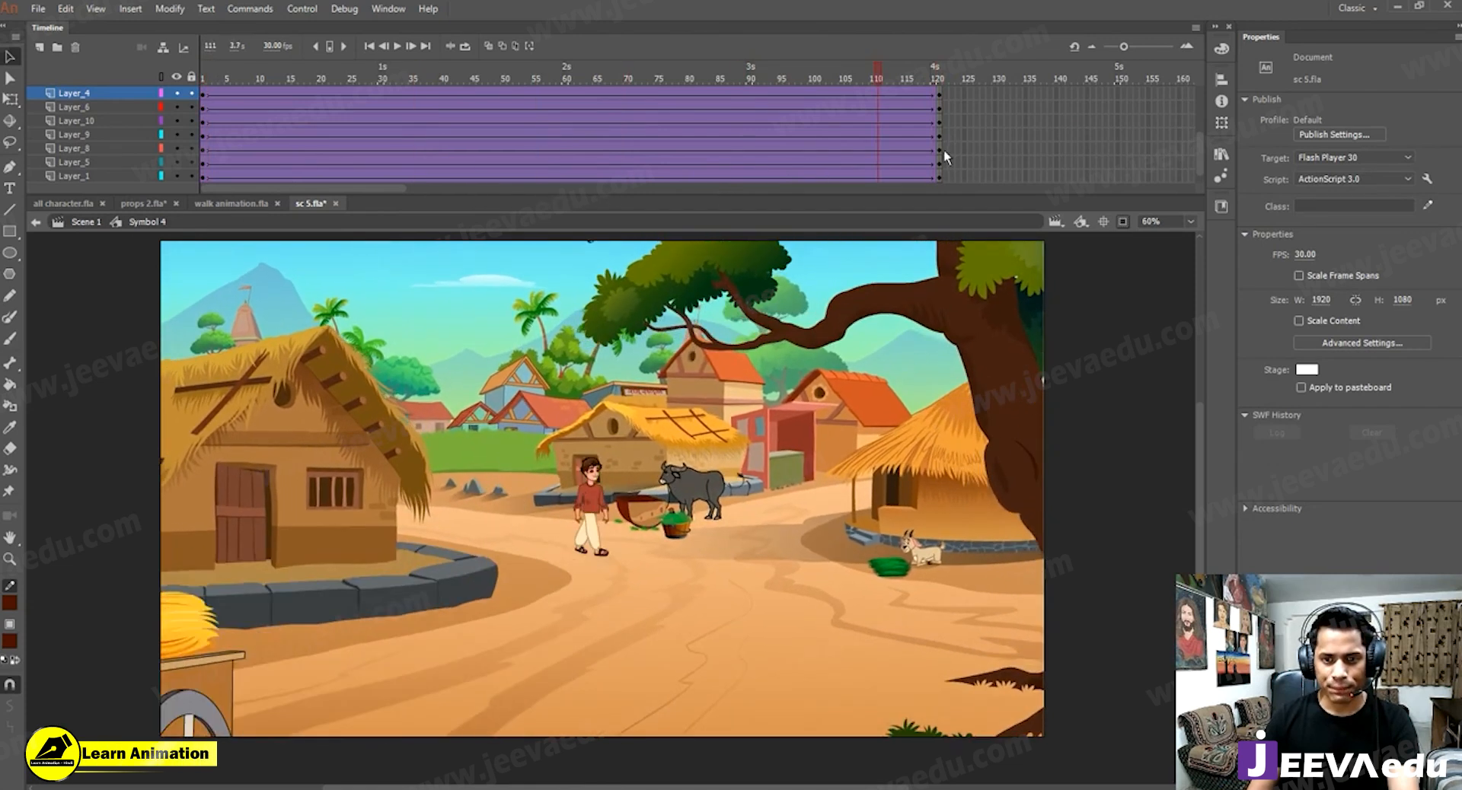
drag(697, 172, 41, 156)
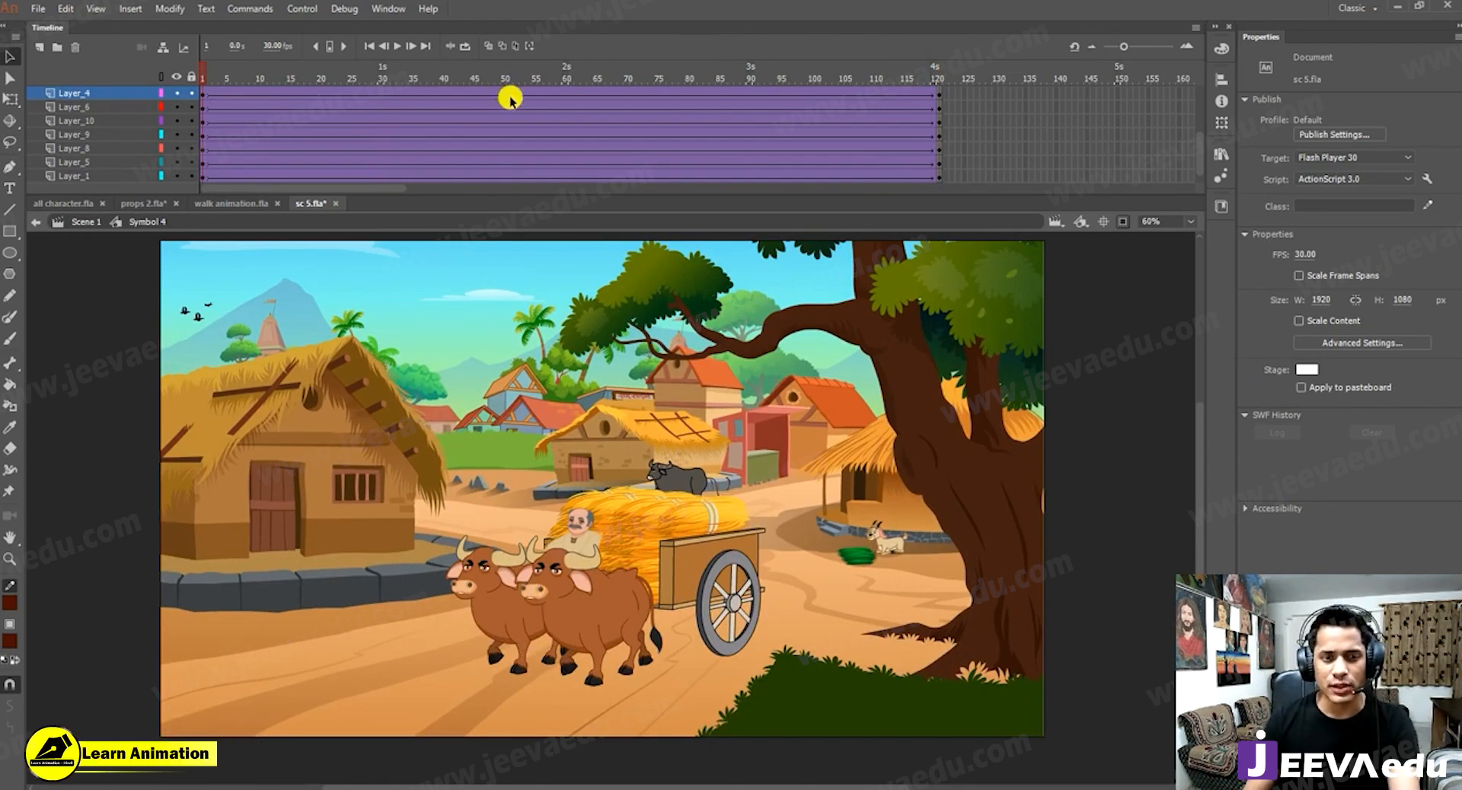
Copy the sound layer Layer_14 from Symbol 4 and paste it above Layer_1 in Scene 1.
scroll(510, 99, up, 3)
right_click(78, 97)
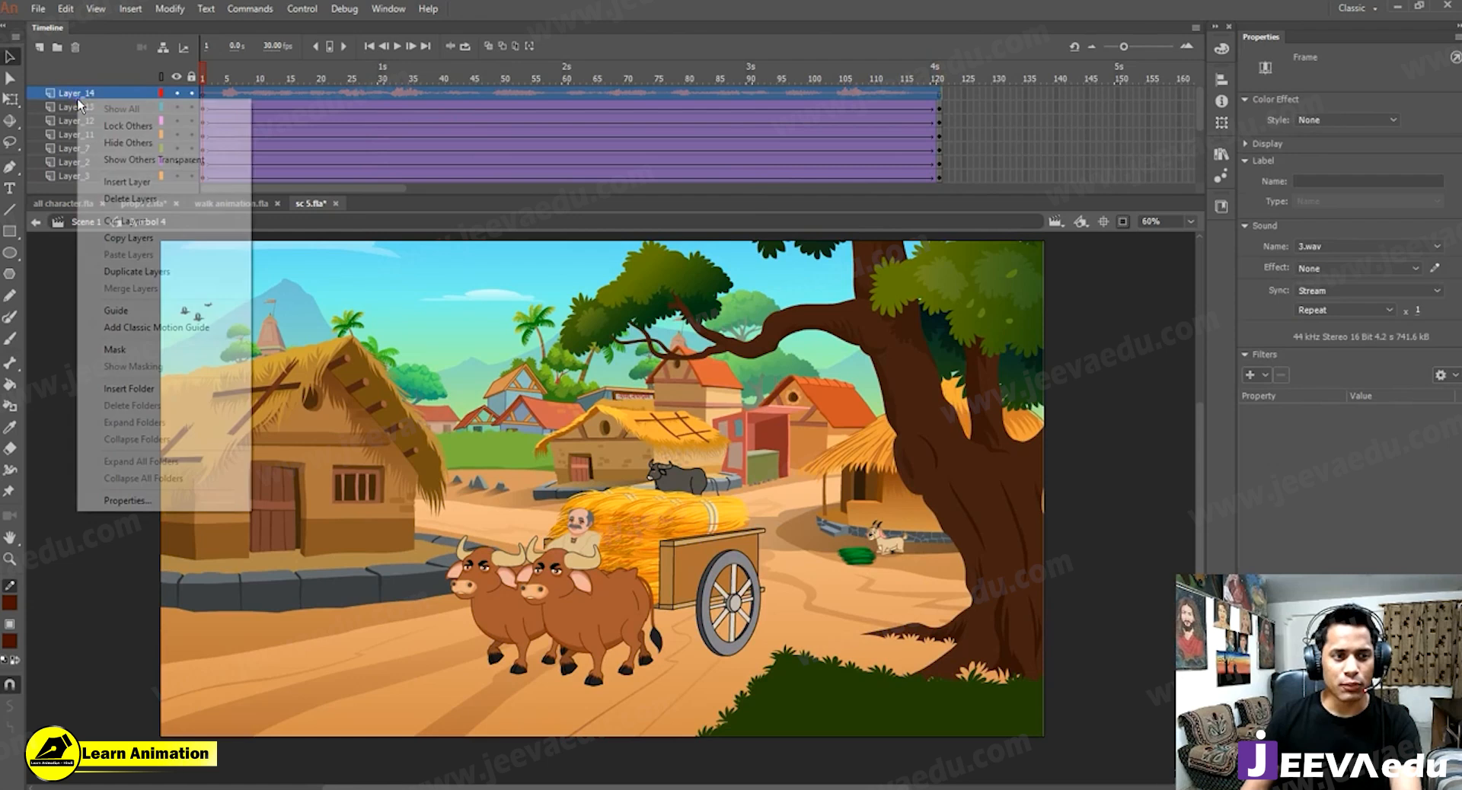
click(90, 236)
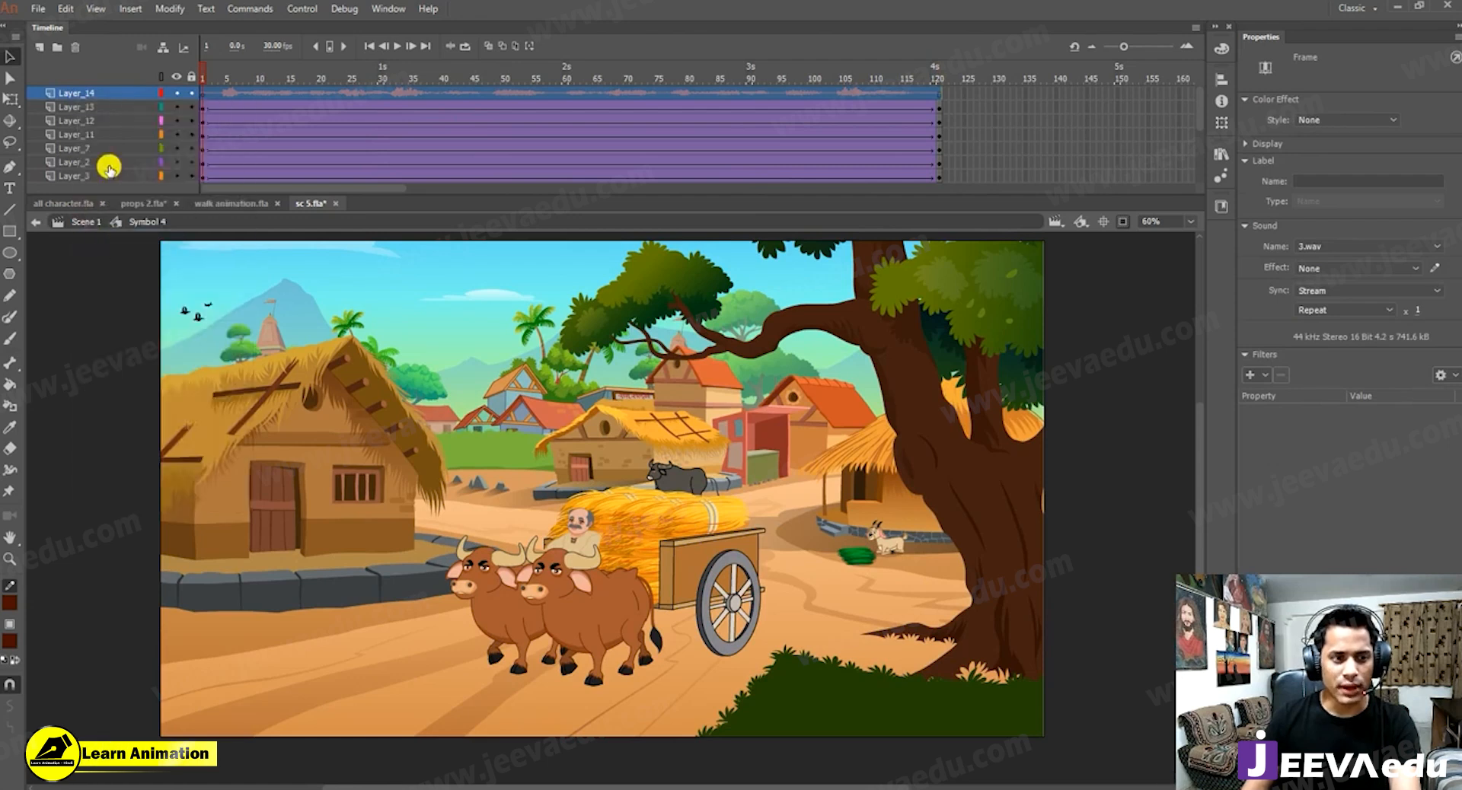
key(ctrl+e)
right_click(124, 98)
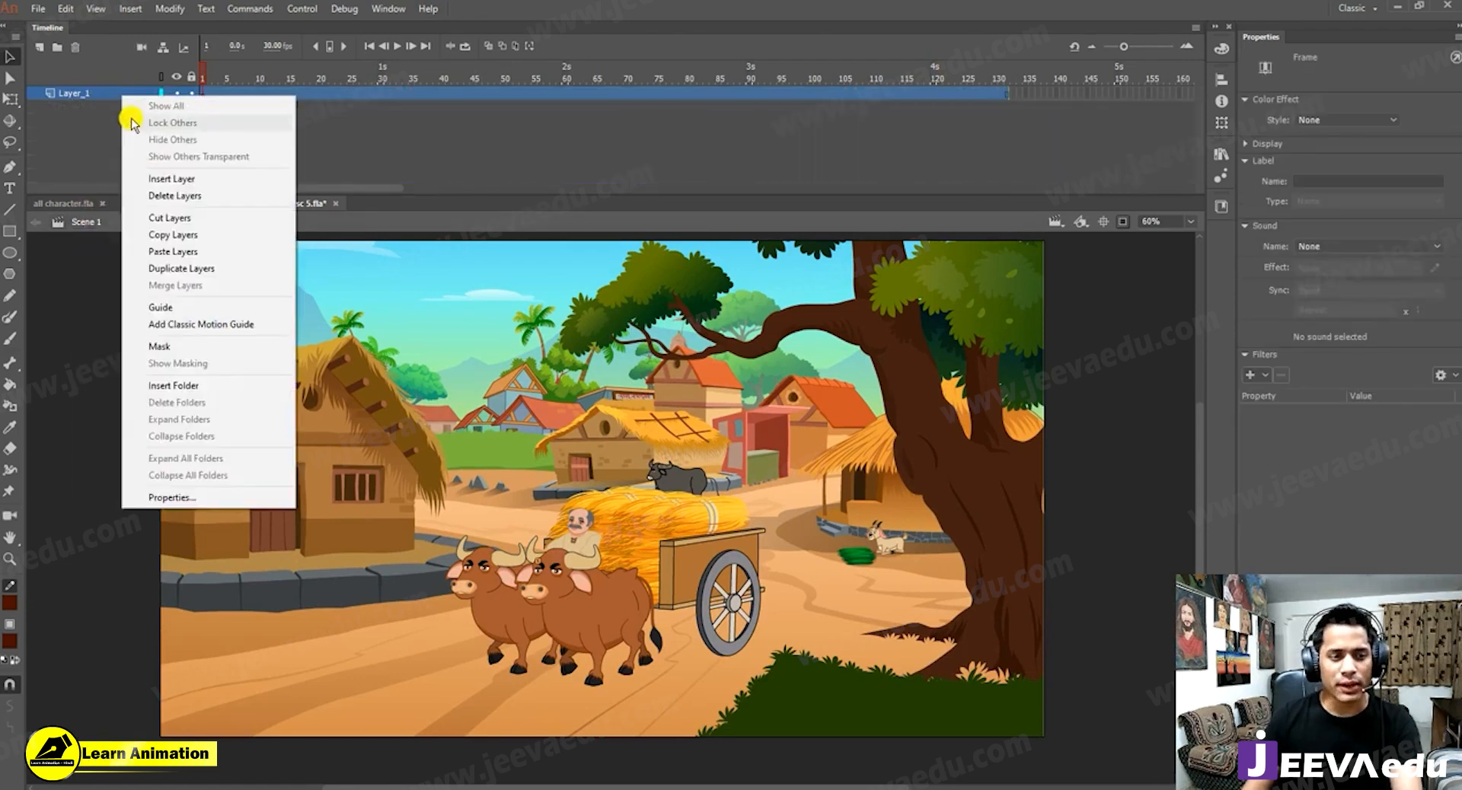
click(171, 252)
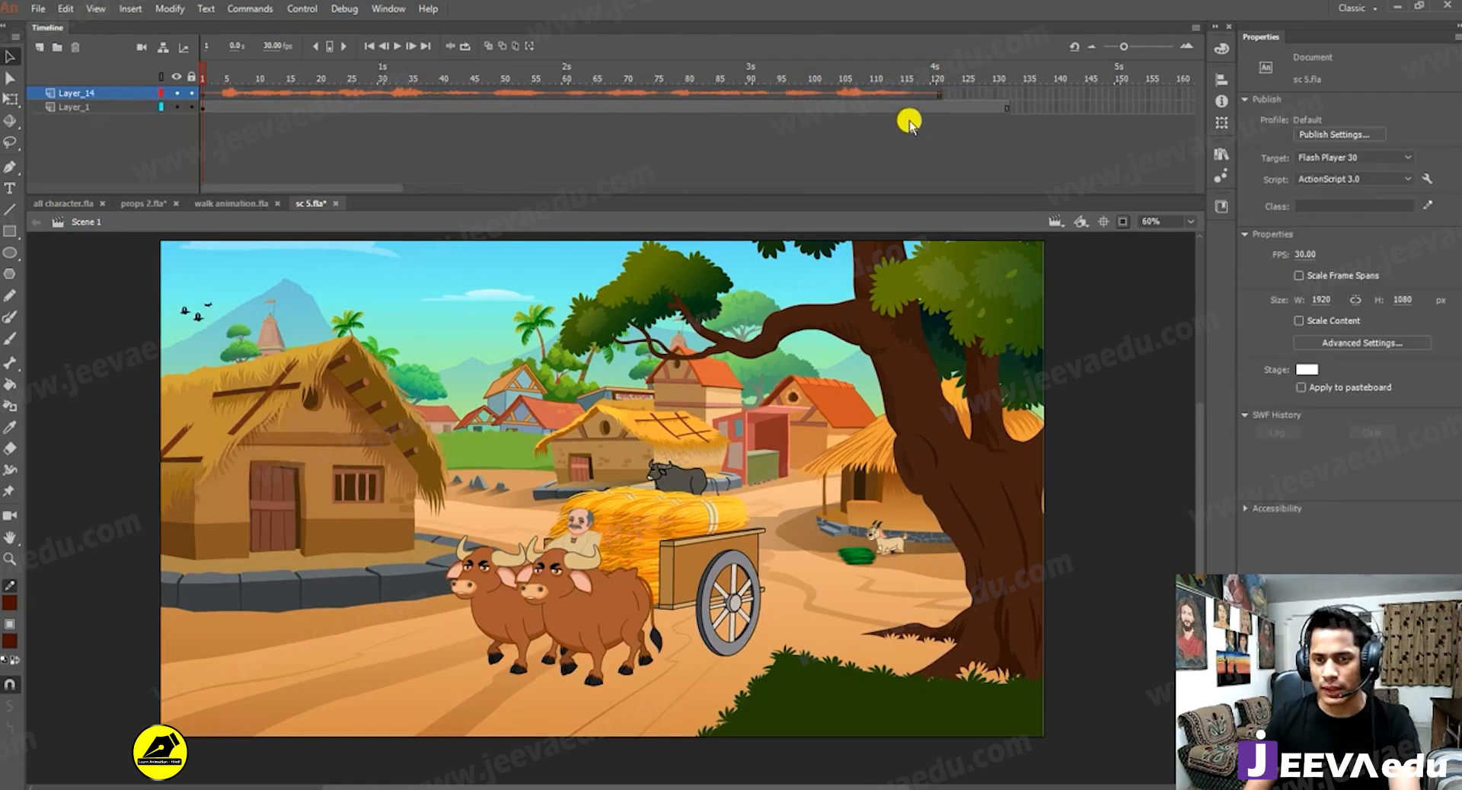
Remove the Scene 1 frames beyond frame 121 and play the scene from the start with its sound.
drag(1082, 93, 874, 205)
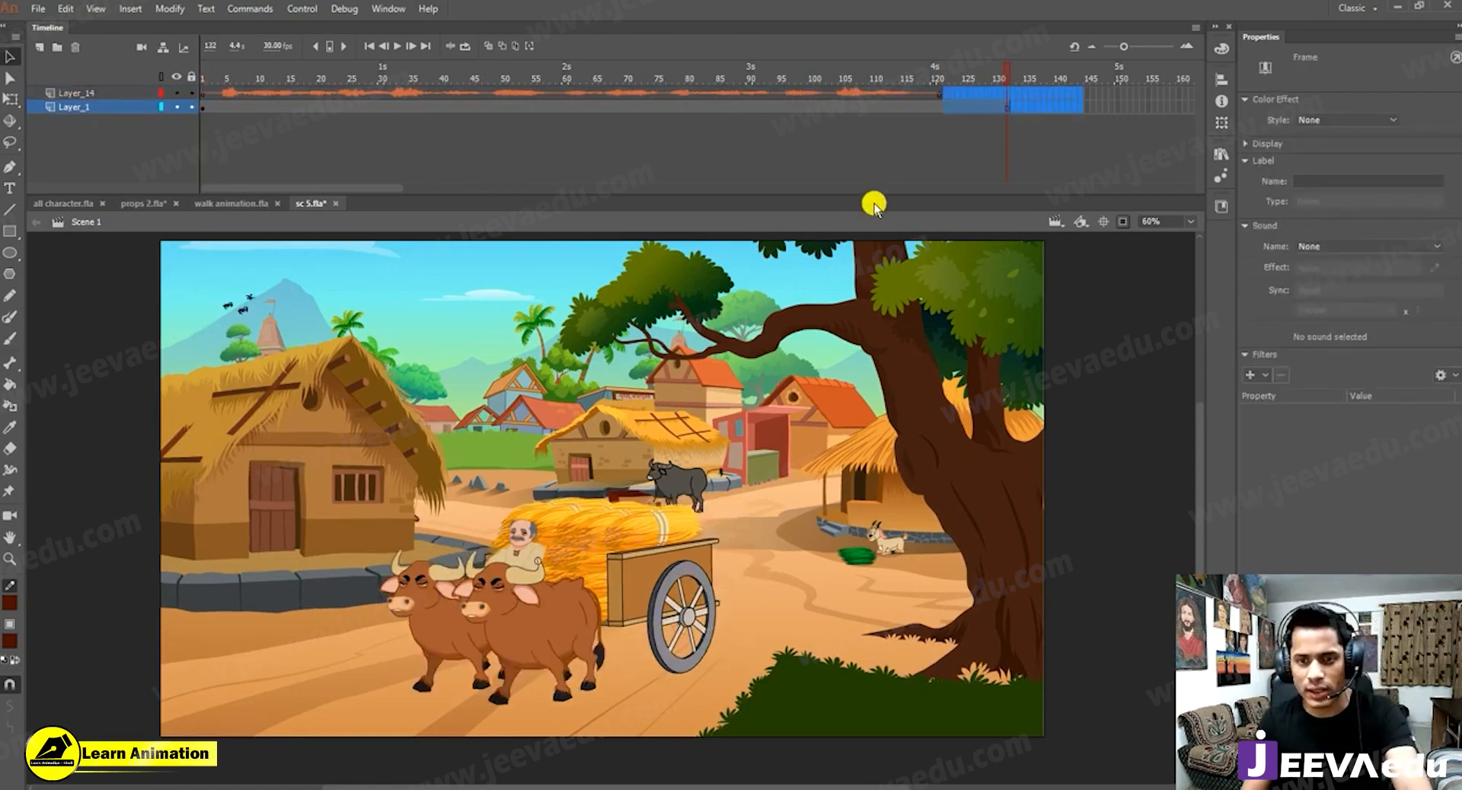
key(shift+F5)
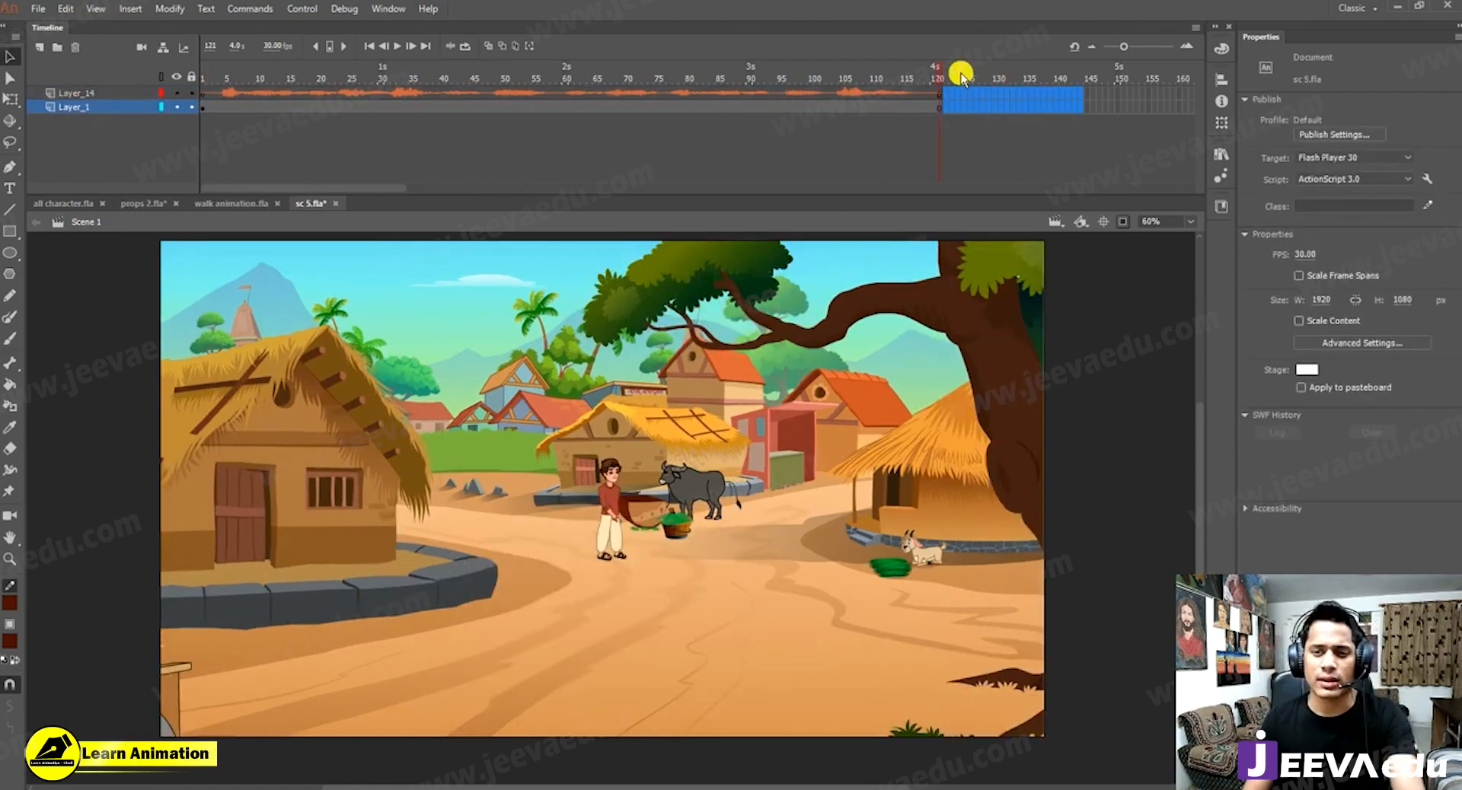
drag(435, 79, 197, 97)
key(Return)
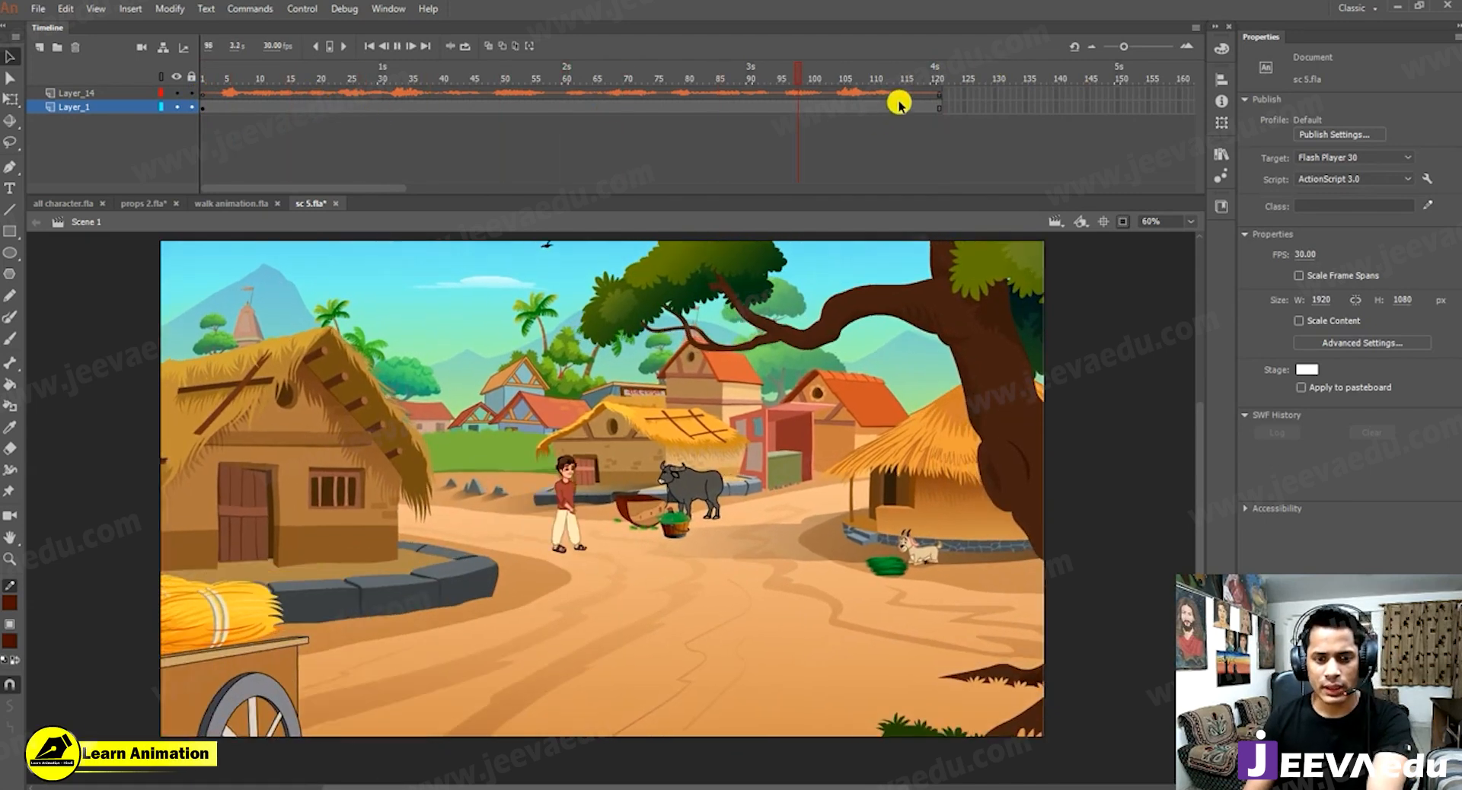
click(940, 108)
click(1146, 115)
In the publish settings, set the audio stream to MP3 with Best quality and a 160 kbps bit rate.
click(1356, 136)
click(728, 216)
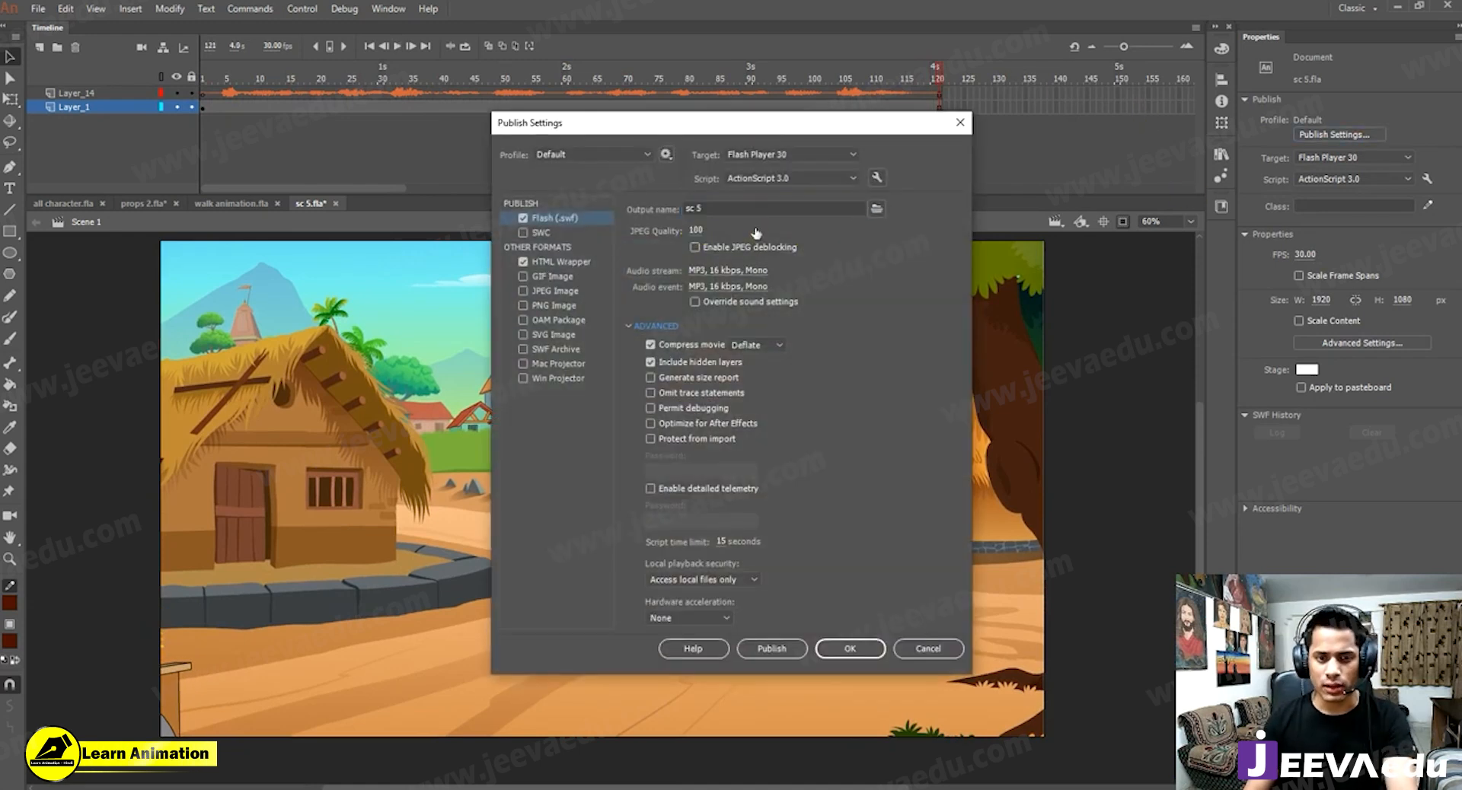
click(743, 287)
click(701, 437)
click(689, 485)
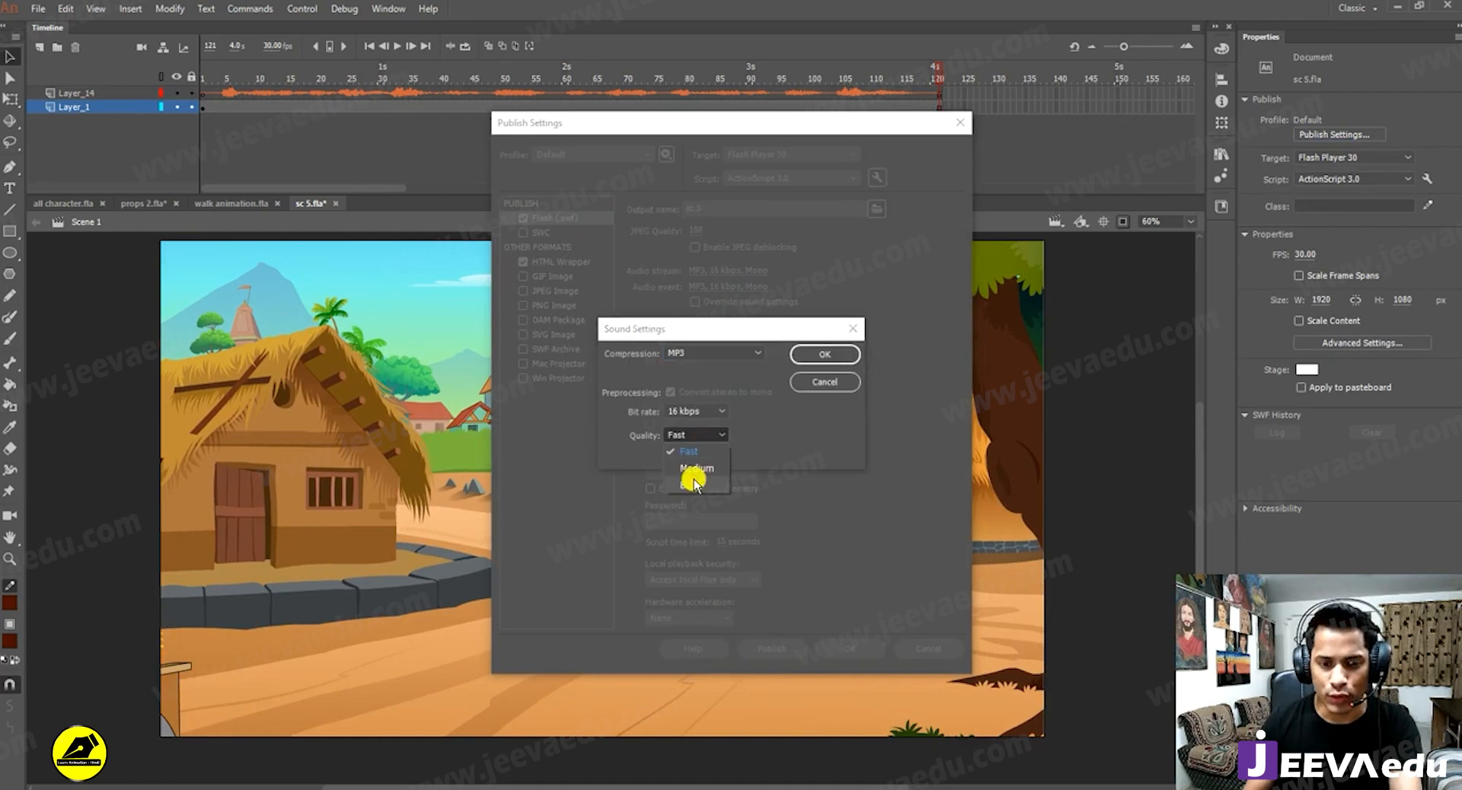
click(704, 412)
click(705, 615)
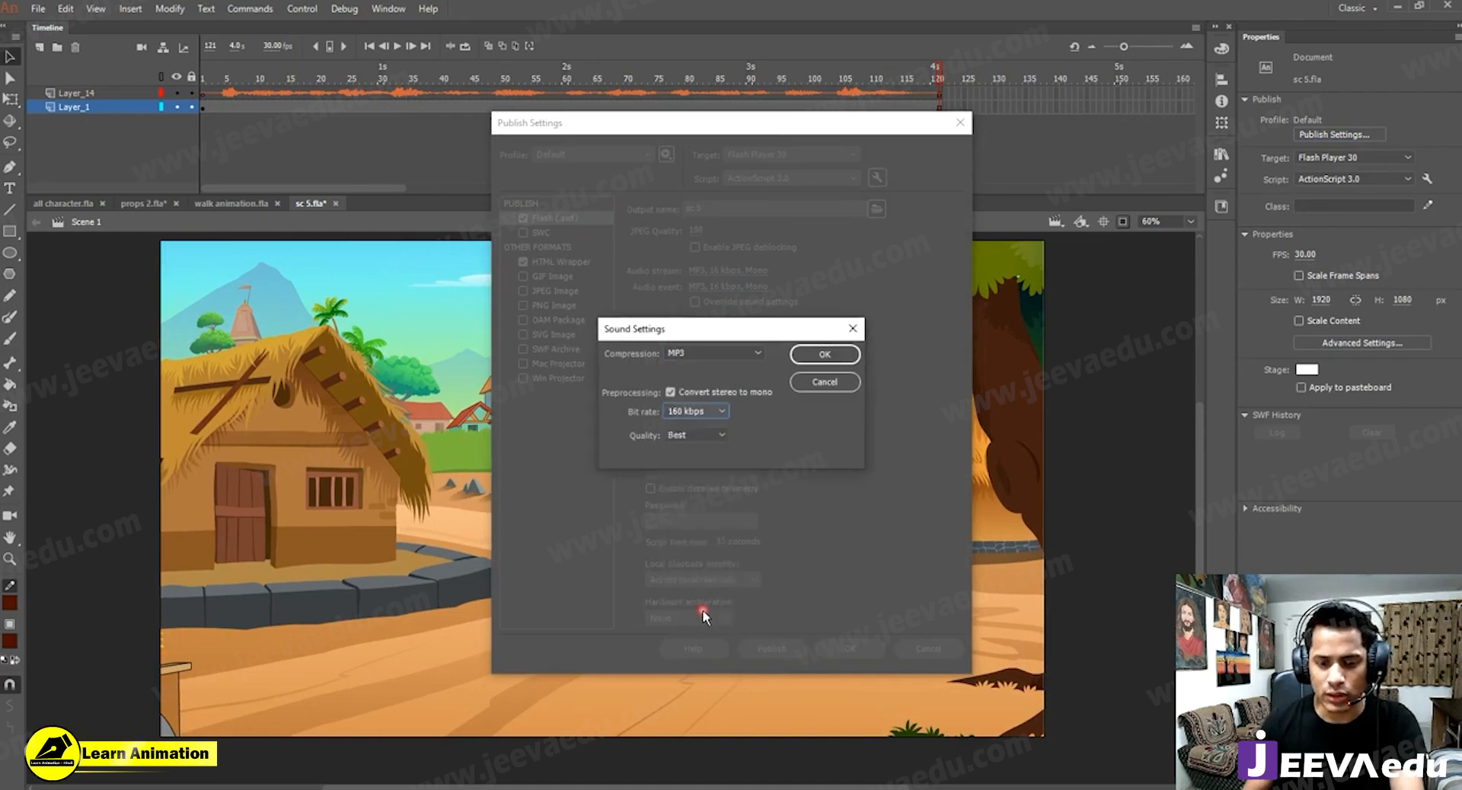
click(825, 354)
Set the audio event to MP3 with Best quality and a 160 kbps bit rate, and accept the publish settings.
click(722, 291)
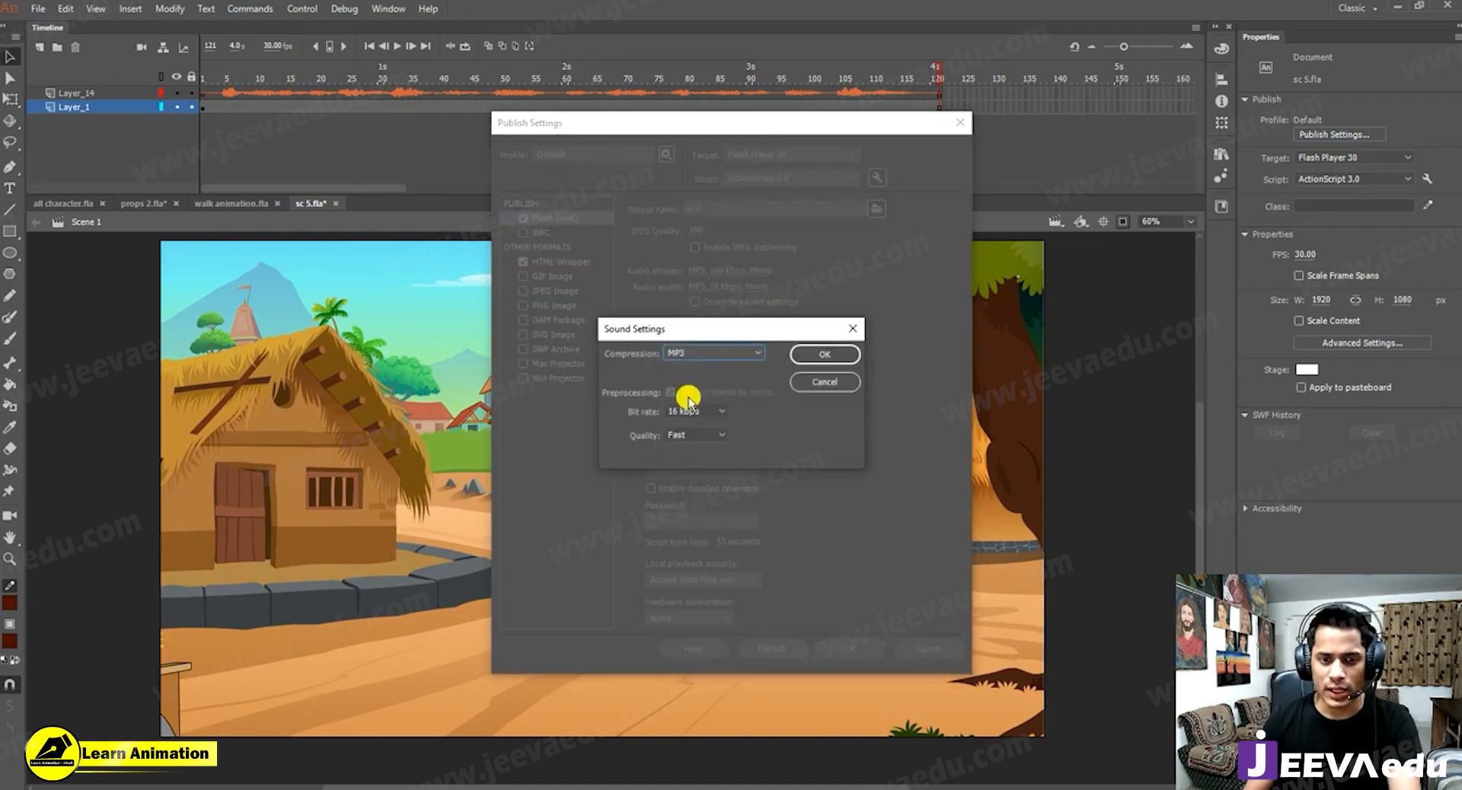
click(694, 435)
click(688, 481)
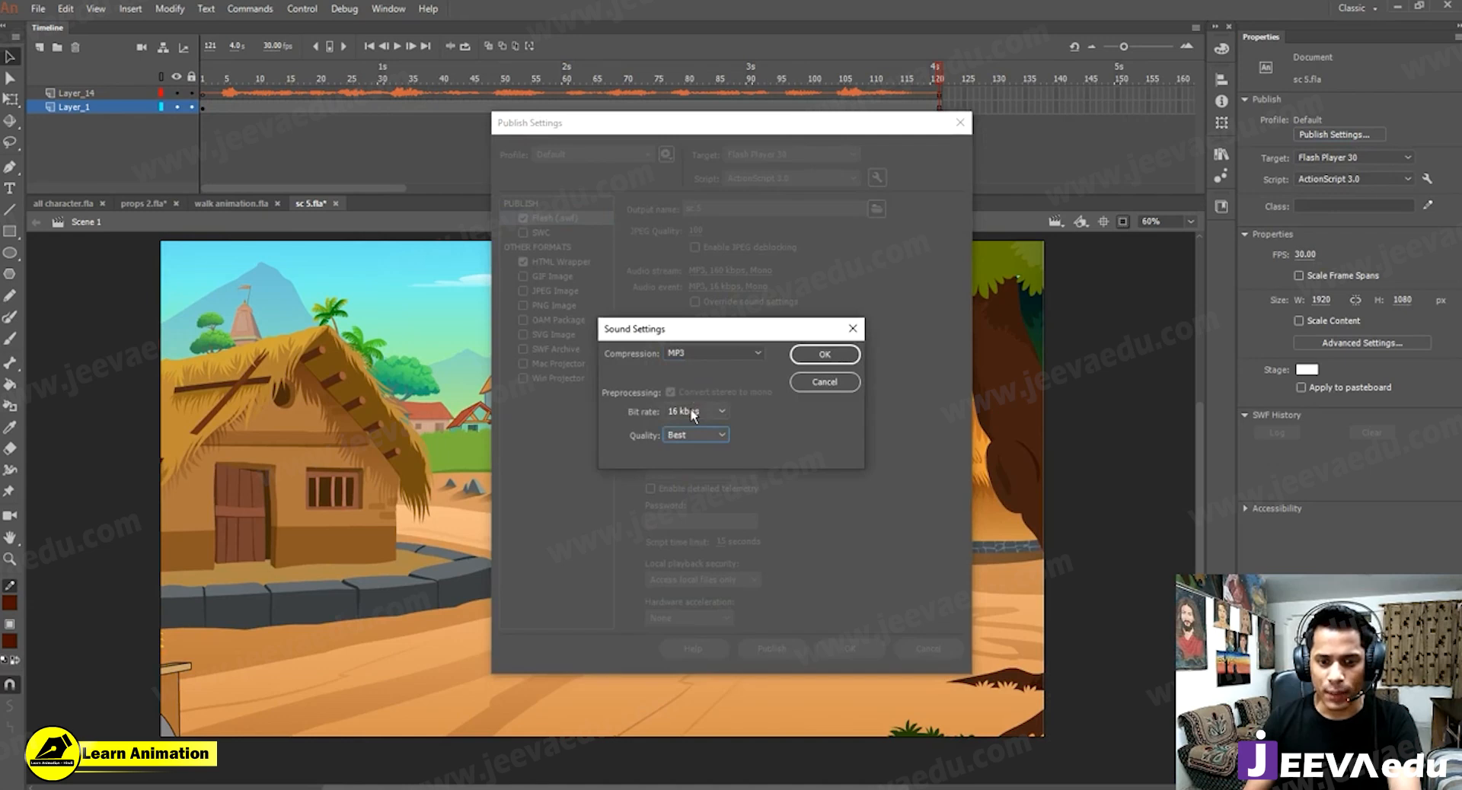
click(693, 412)
click(699, 613)
click(821, 355)
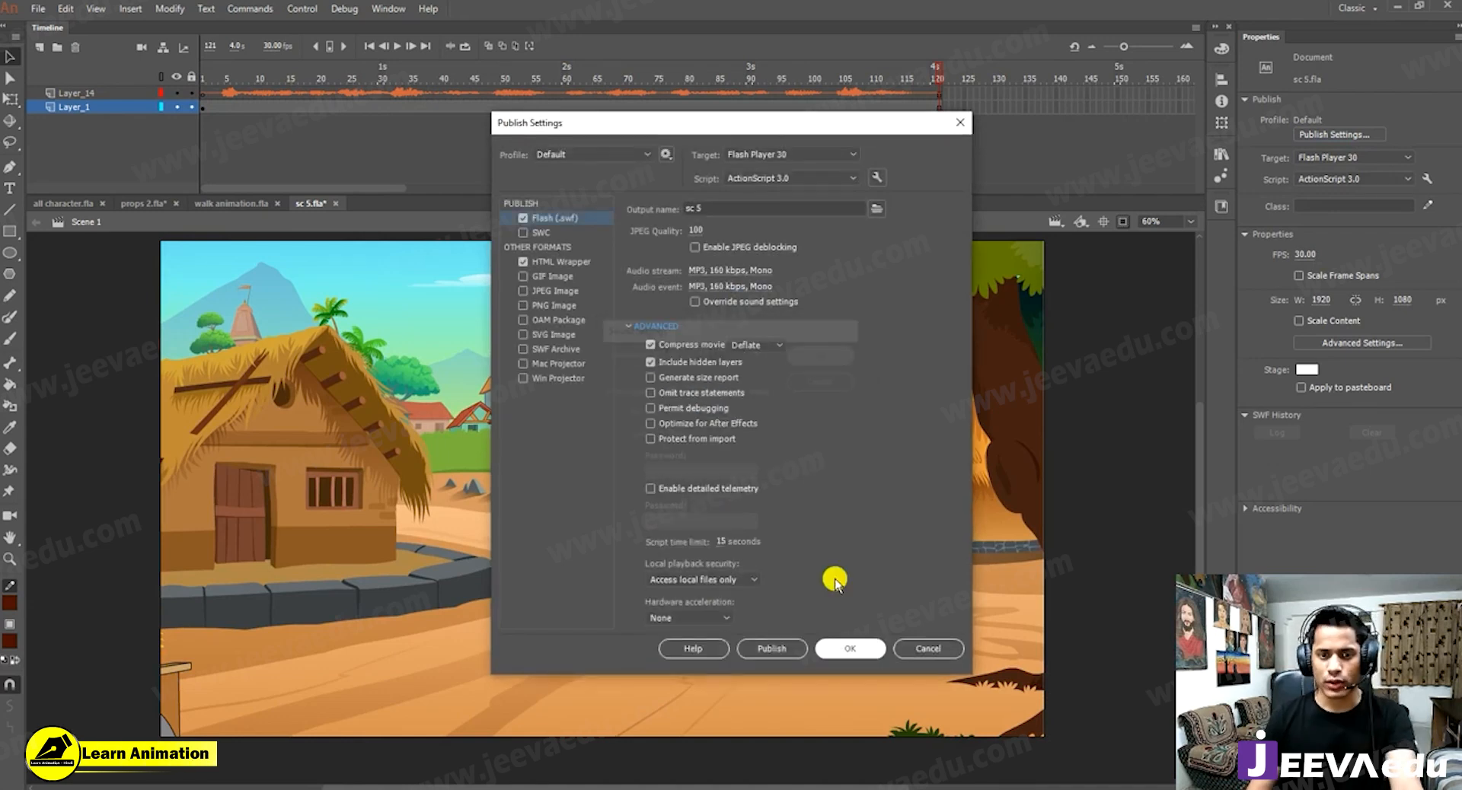
click(868, 649)
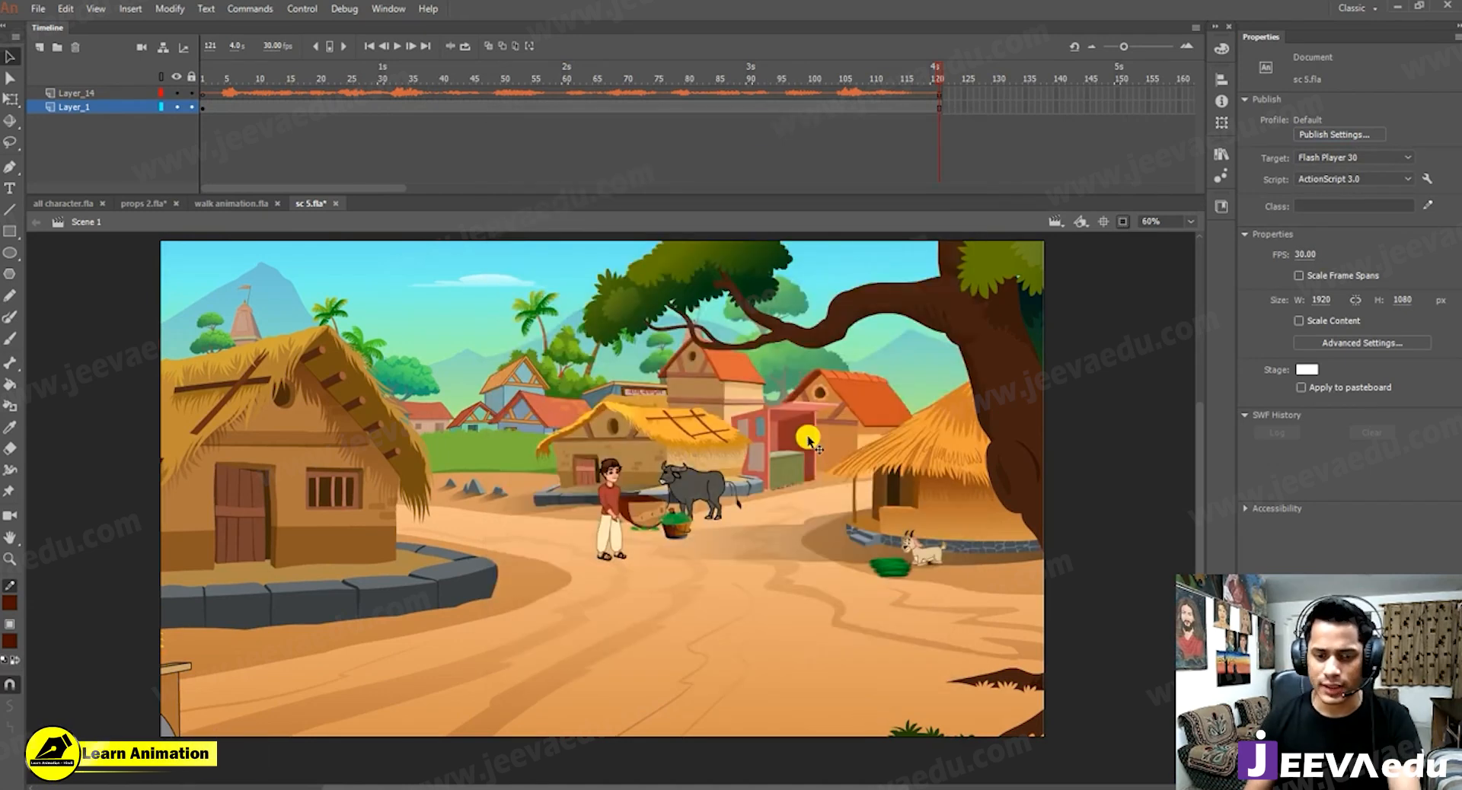
Export the scene as the 1920 × 1080 video sc 5.mov, stopping at the last frame, and dismiss the encoder message.
click(38, 8)
mouse_move(88, 251)
click(343, 301)
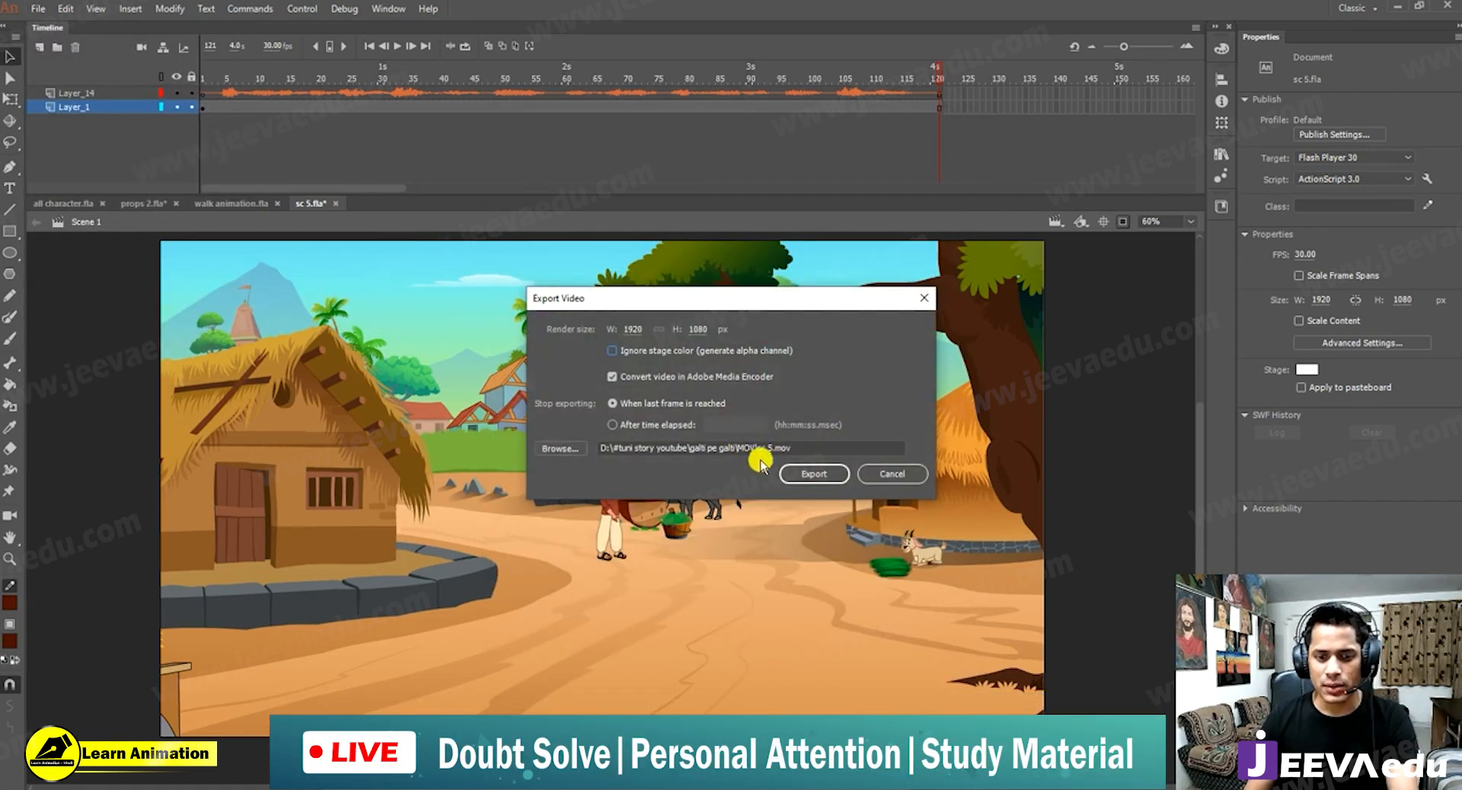
click(813, 474)
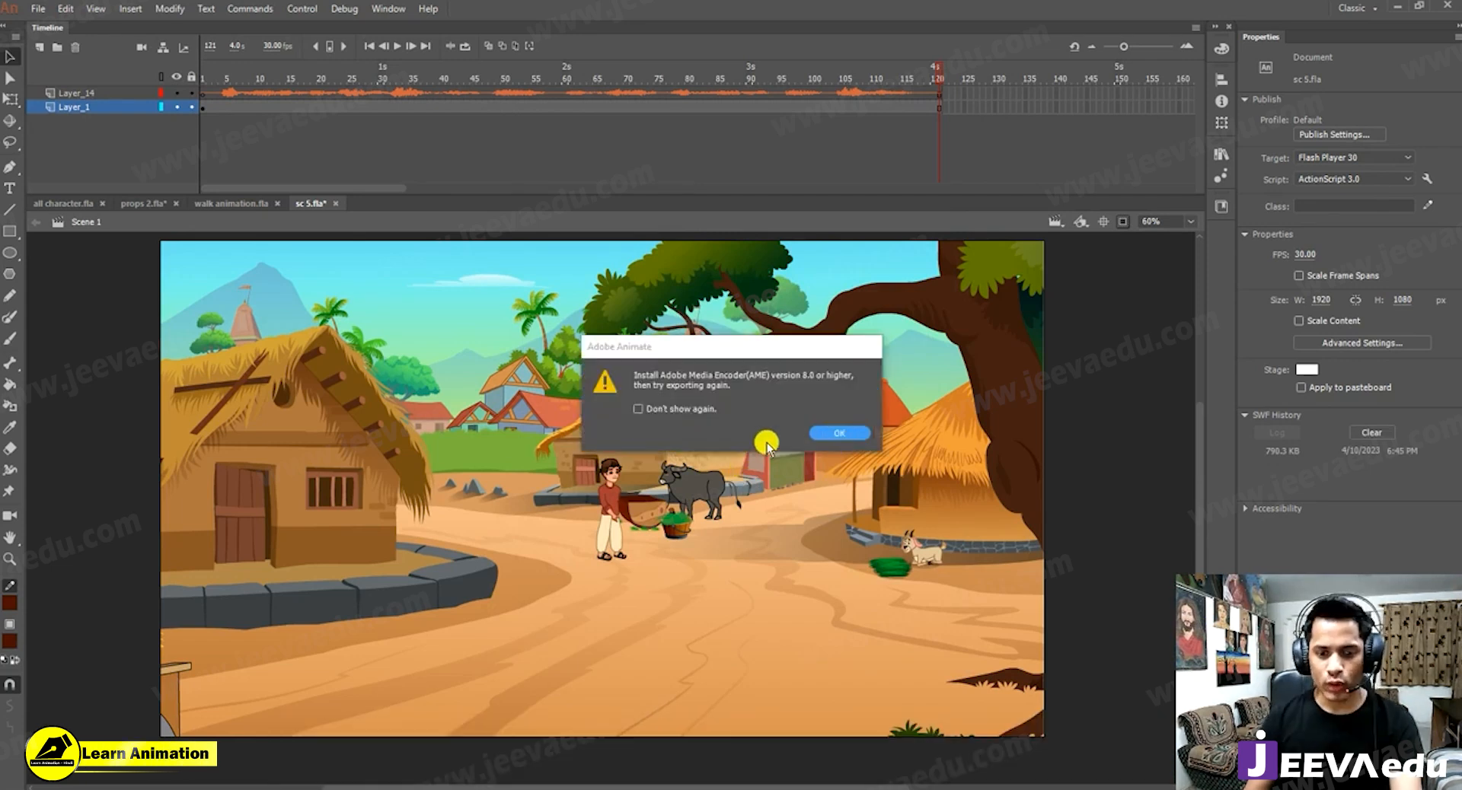
click(848, 436)
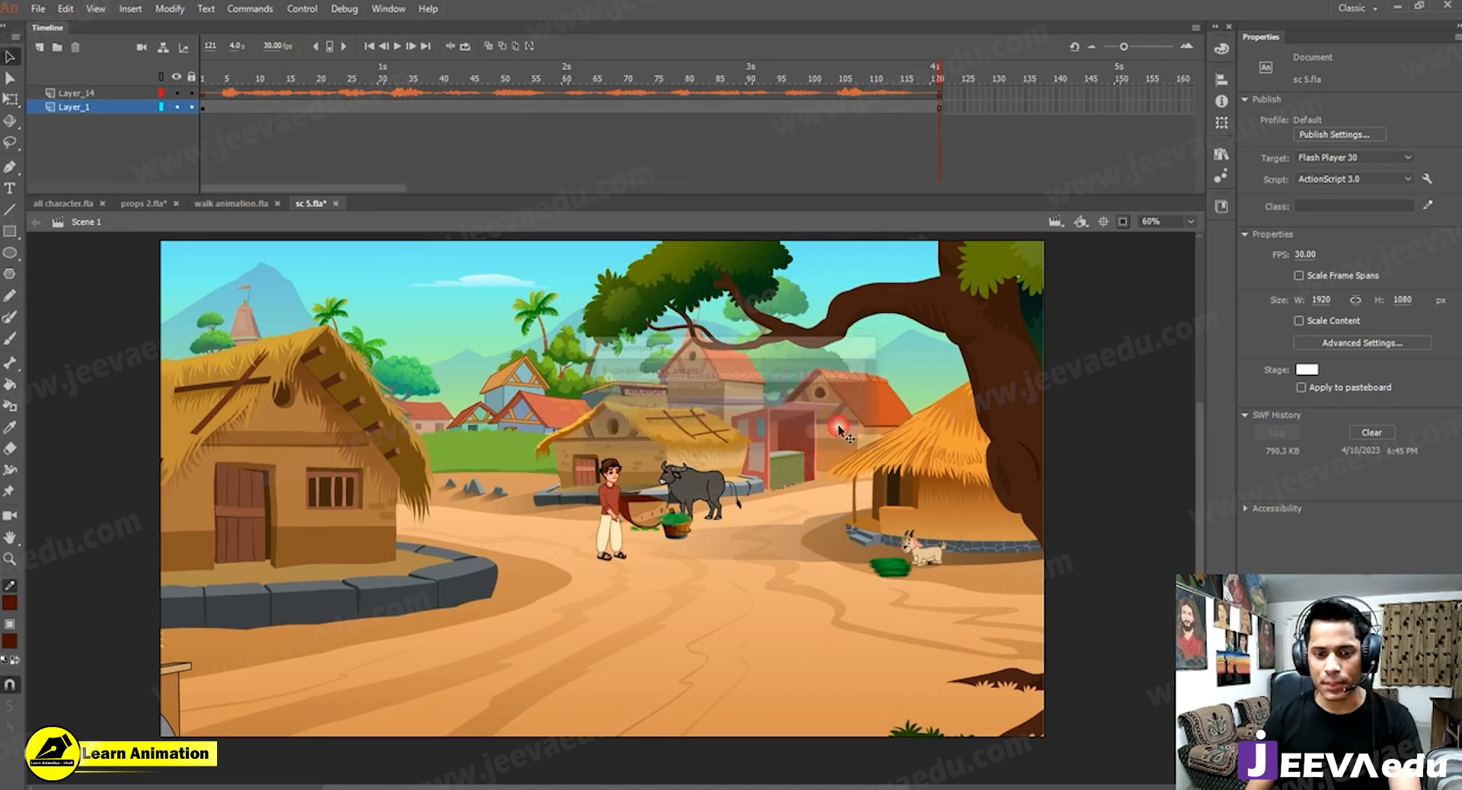
Switch to File Explorer and open the MOV folder inside galti pe galti.
click(1393, 10)
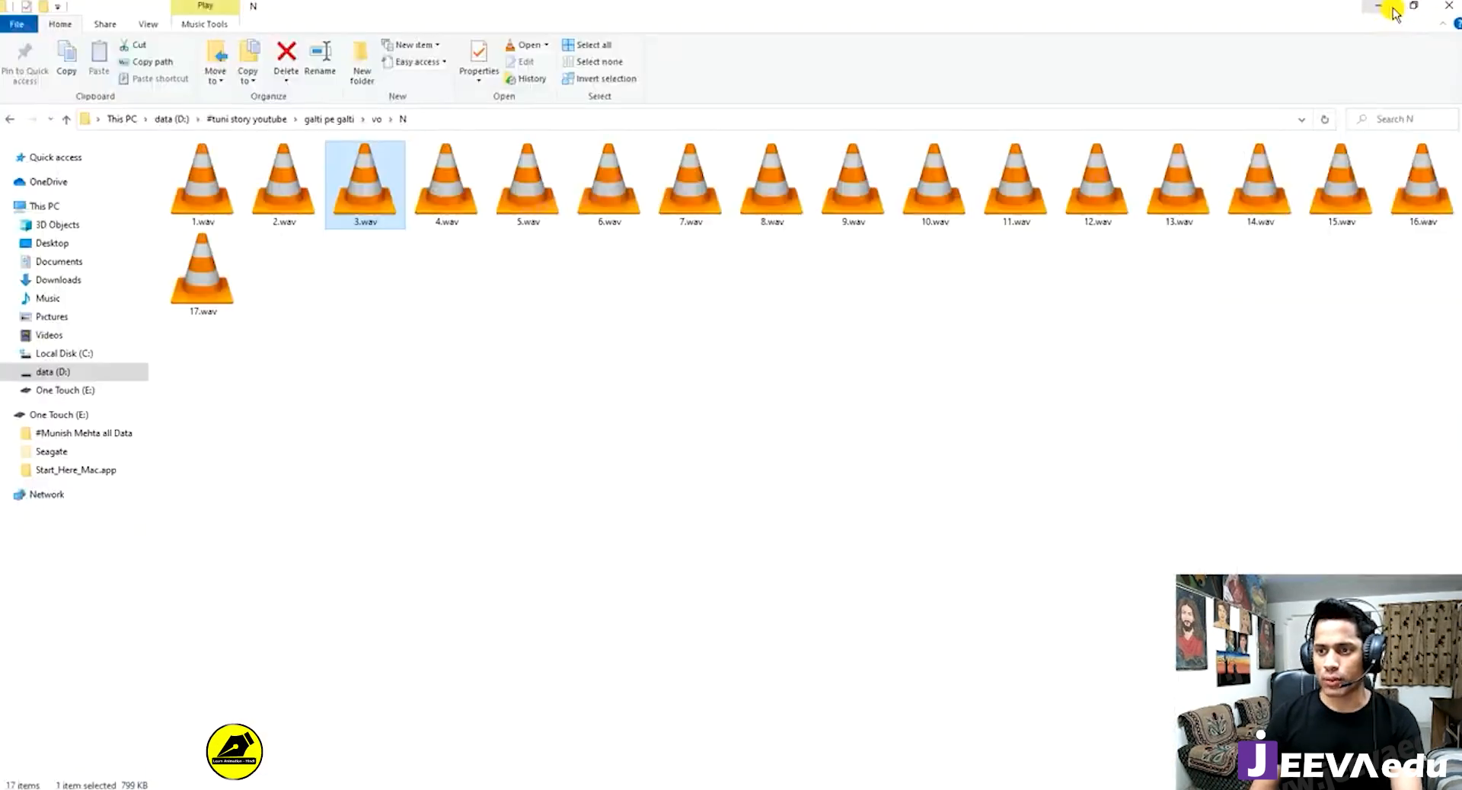
click(317, 121)
double_click(365, 182)
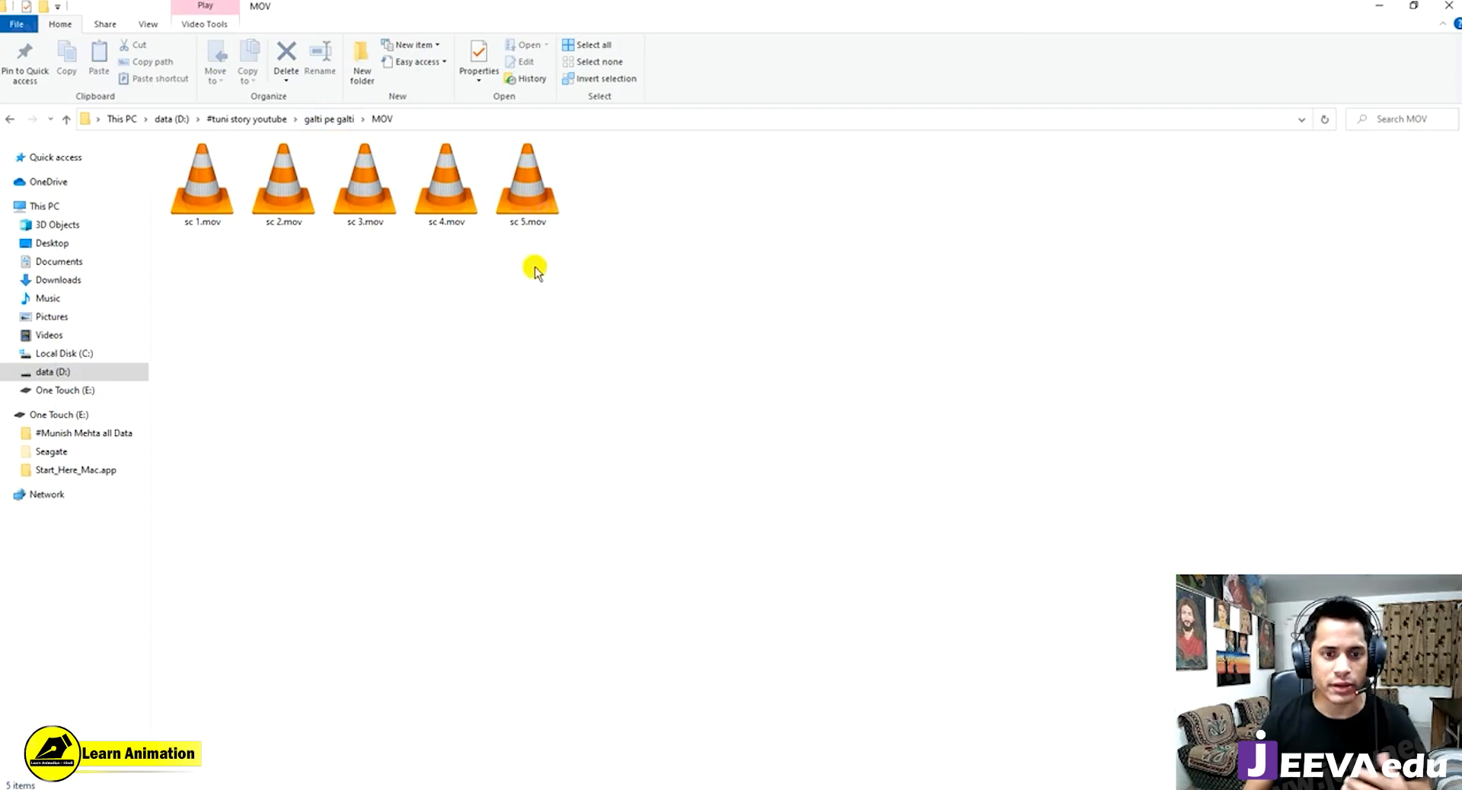
Play the exported video sc 5.mov full screen in VLC media player, and close the player.
click(545, 212)
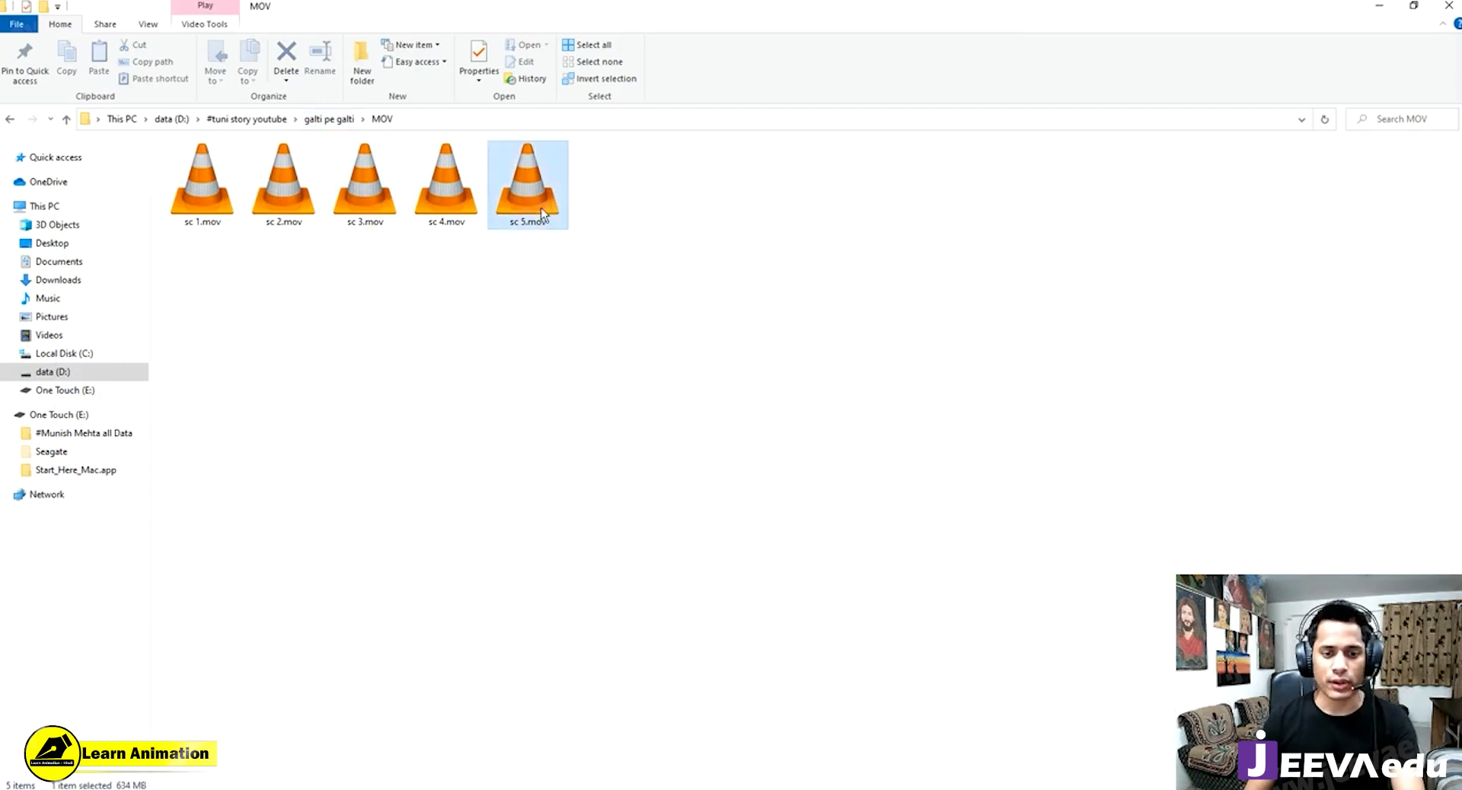
double_click(544, 212)
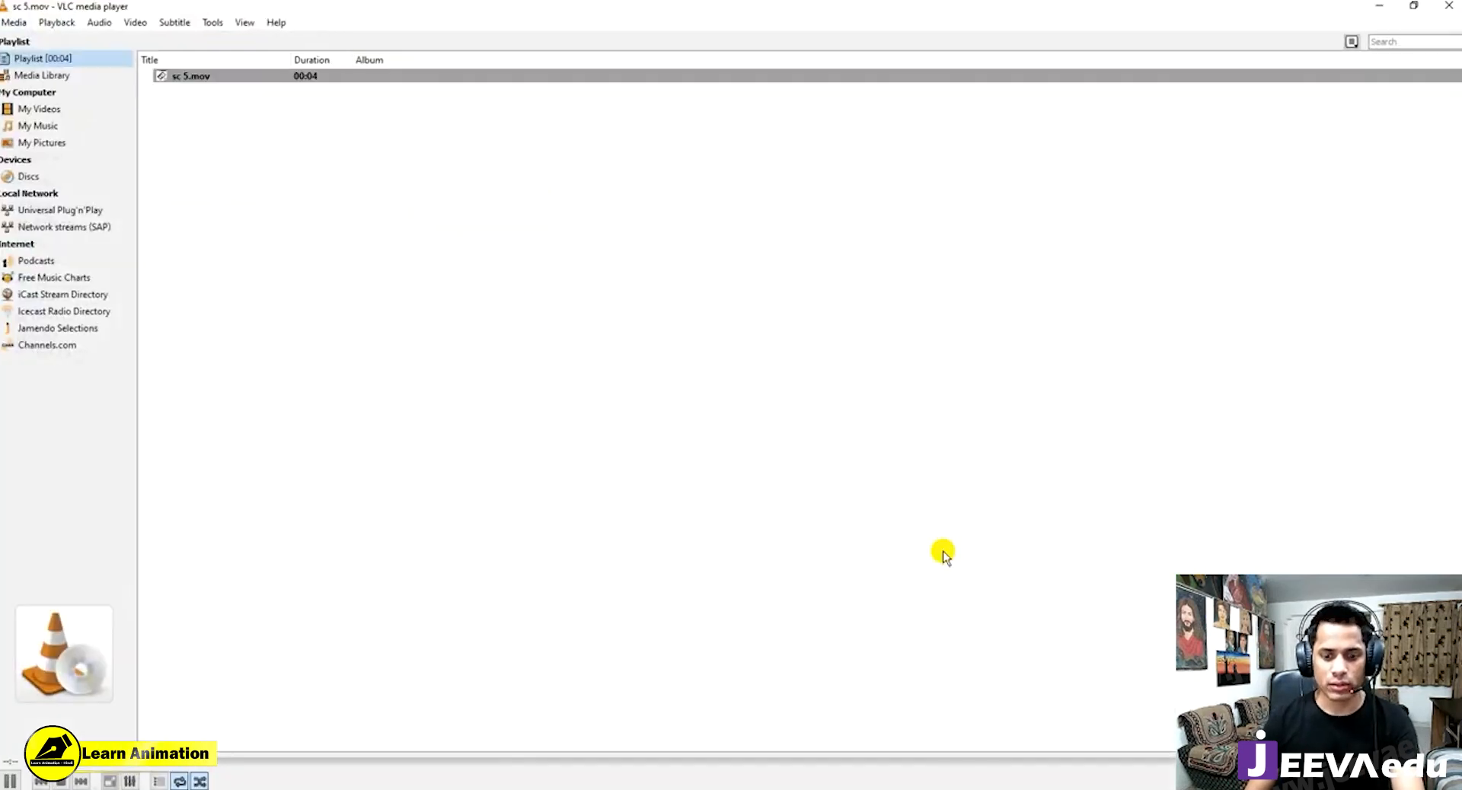
double_click(883, 658)
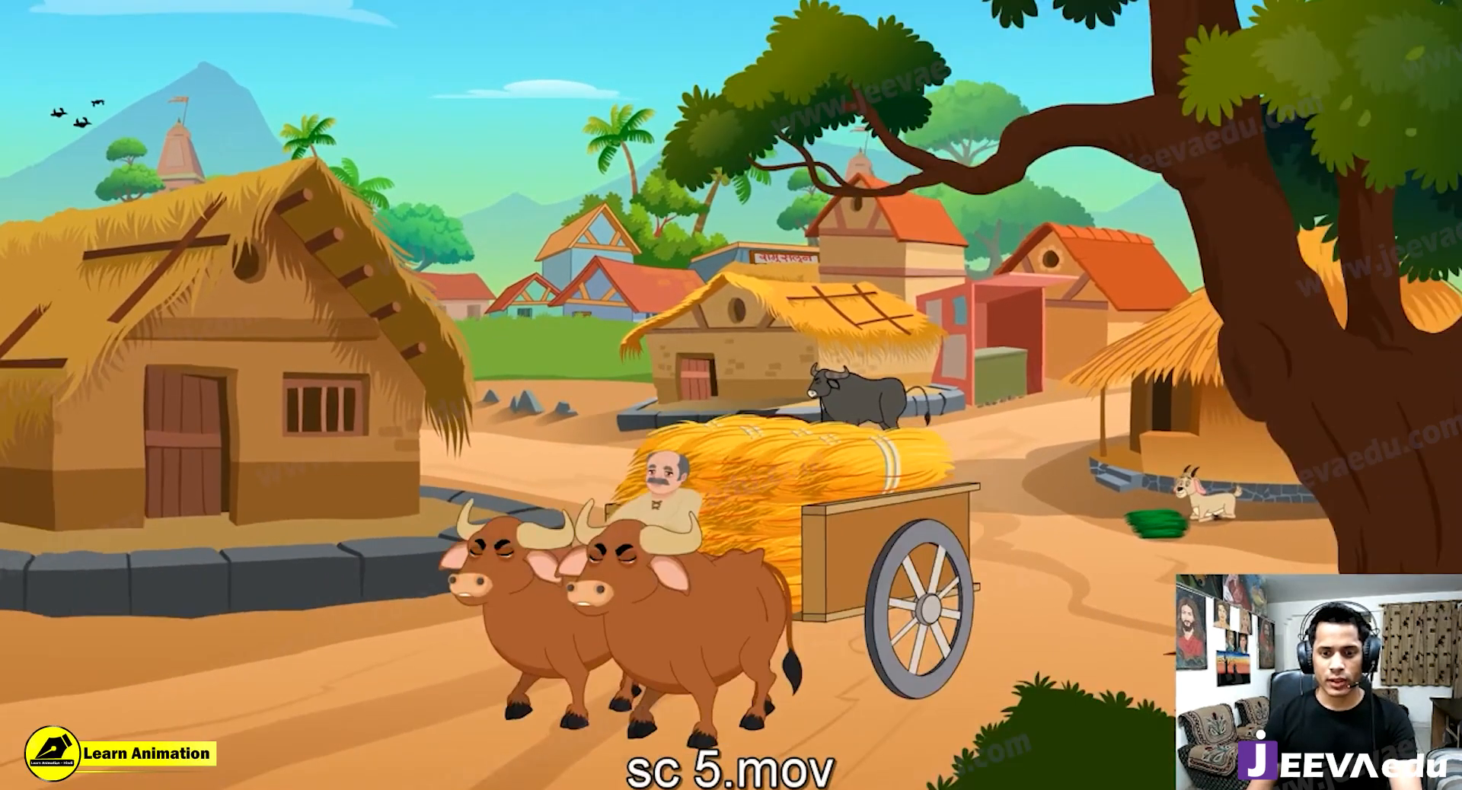
mouse_move(980, 742)
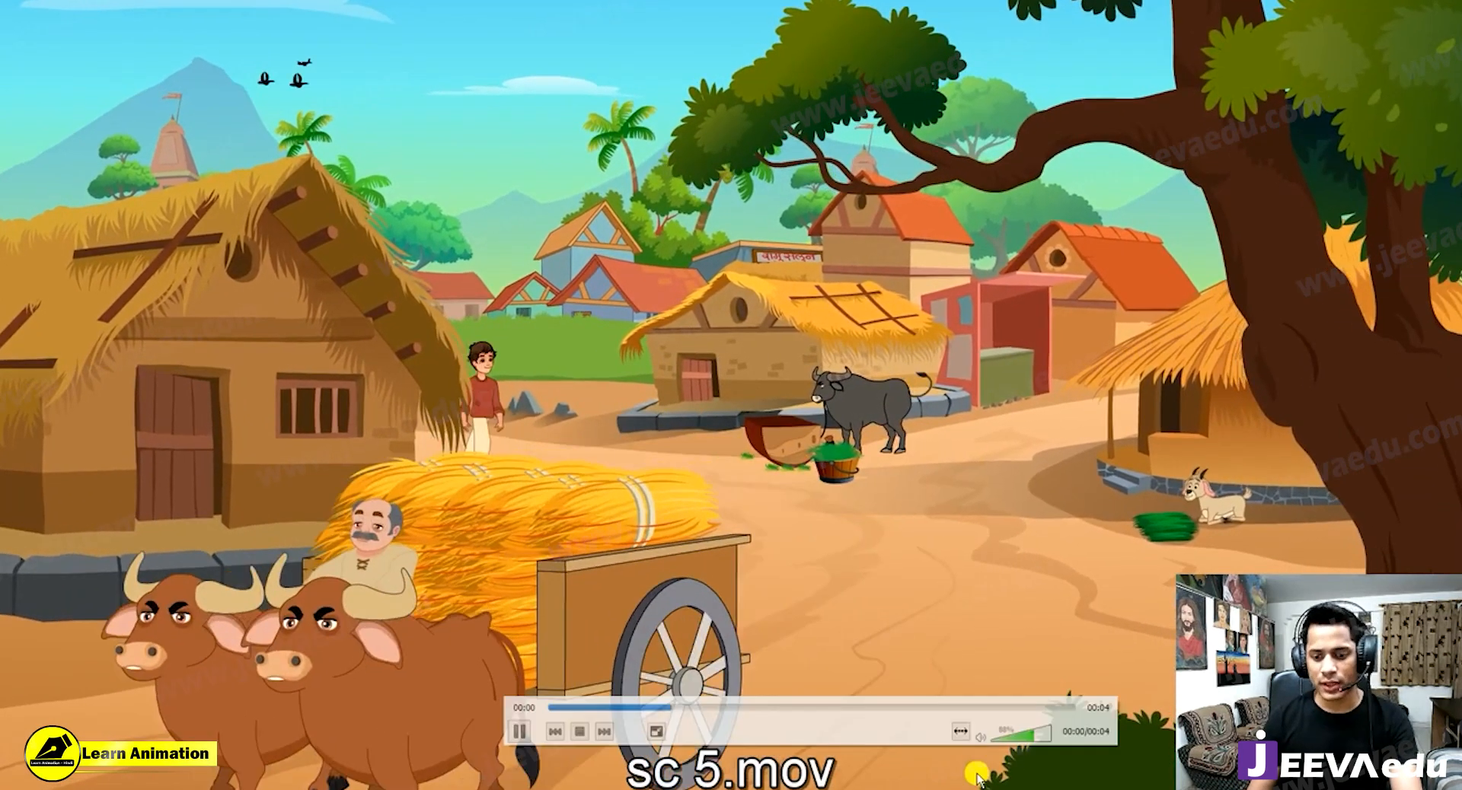
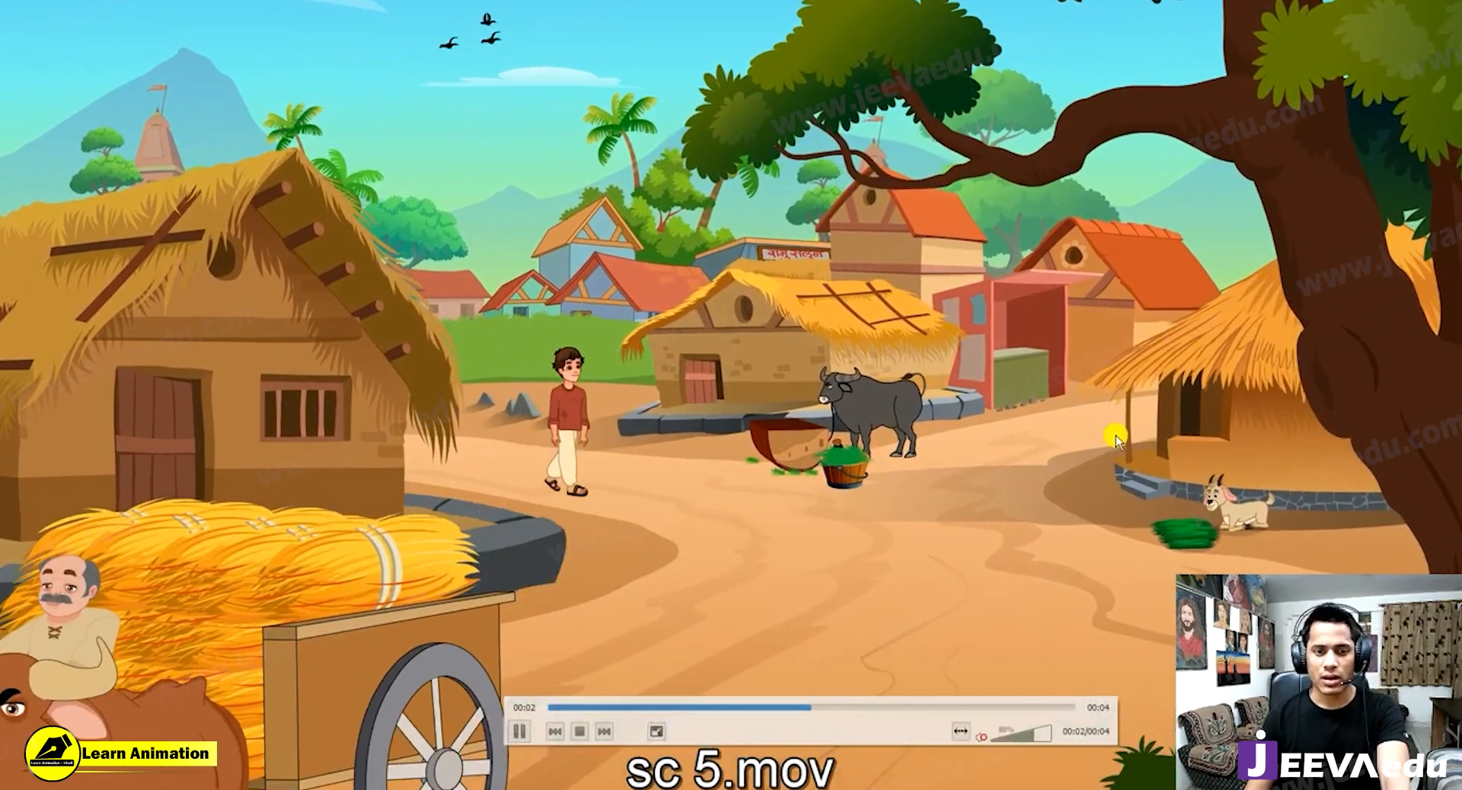
double_click(1190, 288)
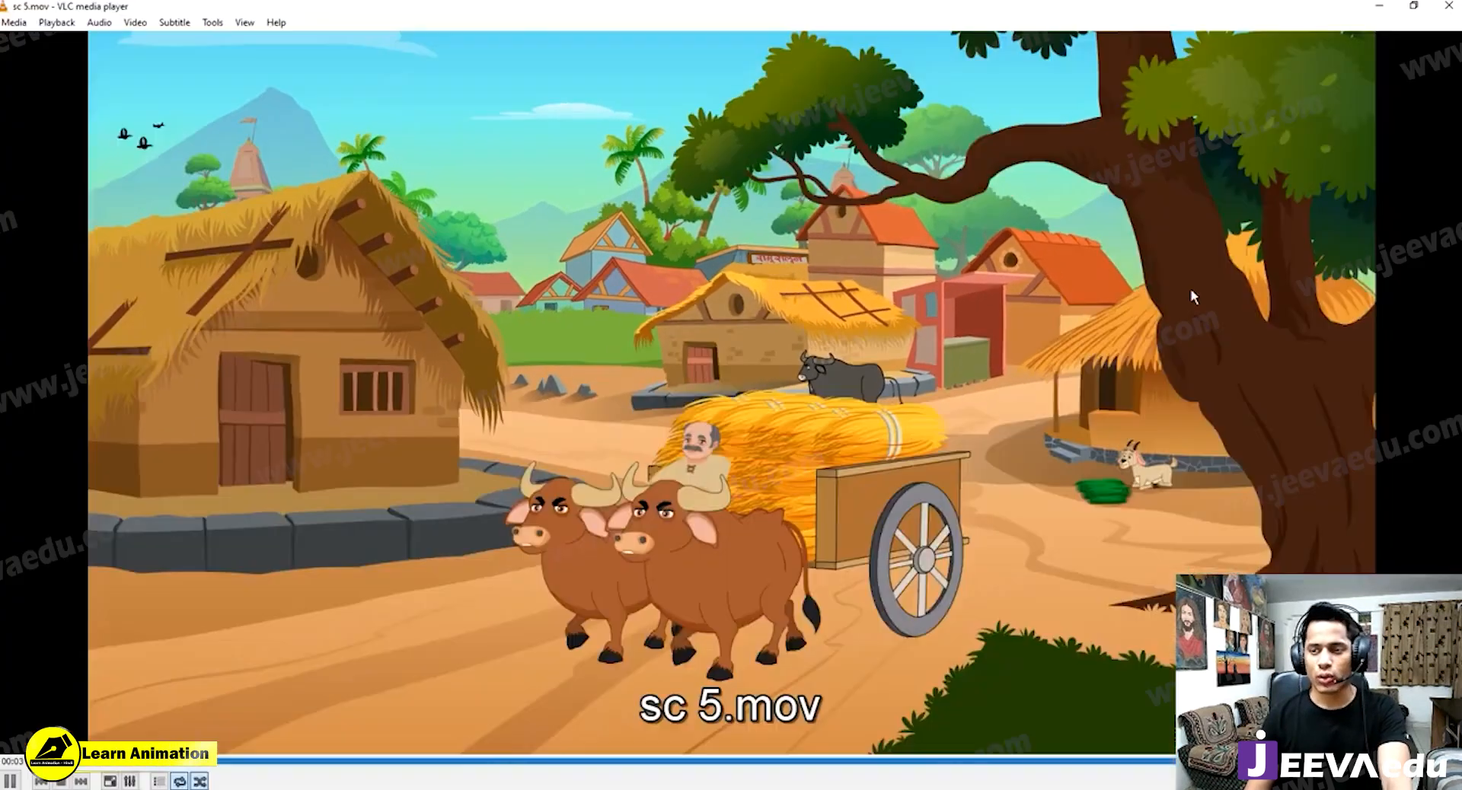
click(1447, 9)
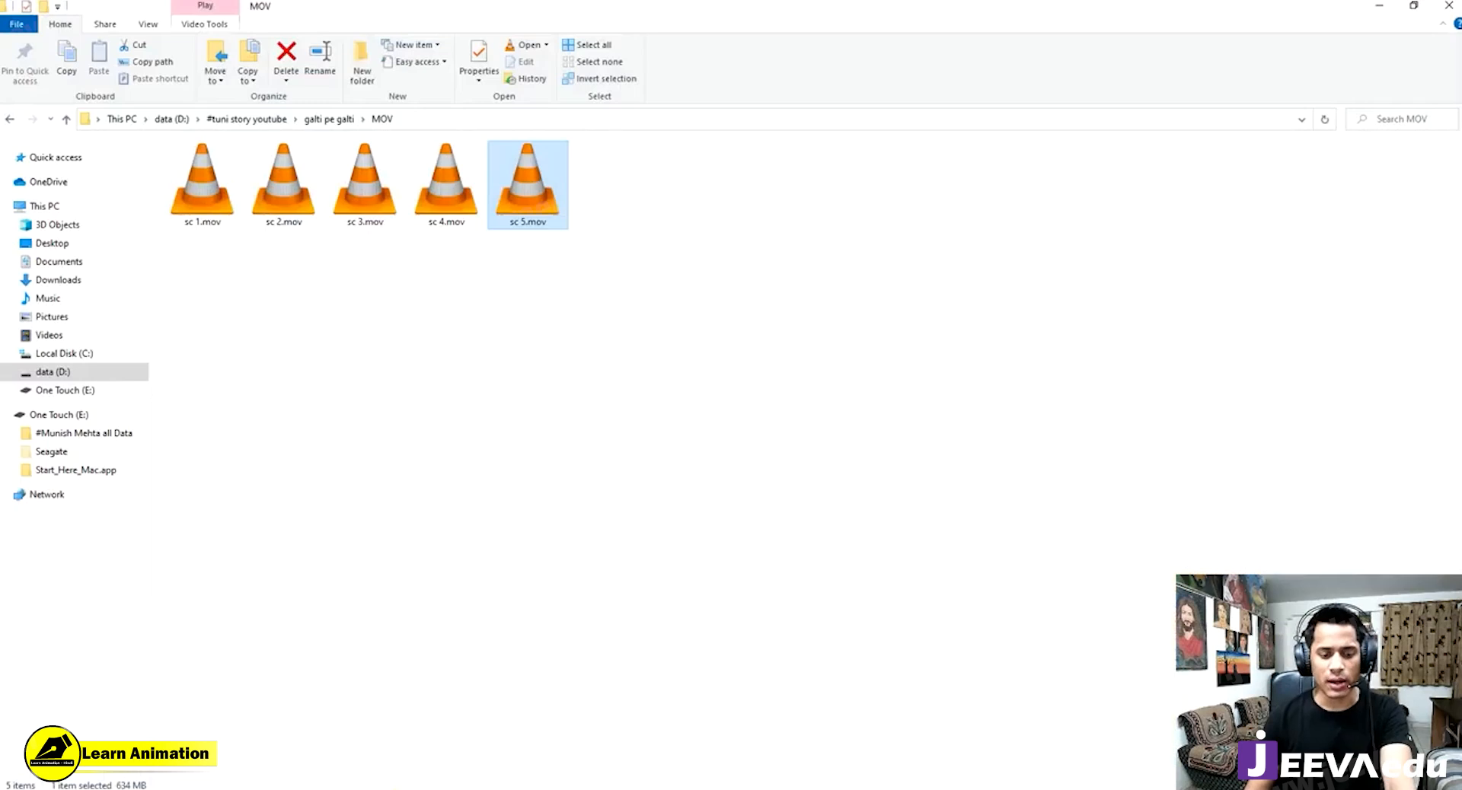
Switch back to Animate, step back a few frames from the end, and go to frame 2 of Layer_1 in Scene 1.
click(545, 789)
key(z)
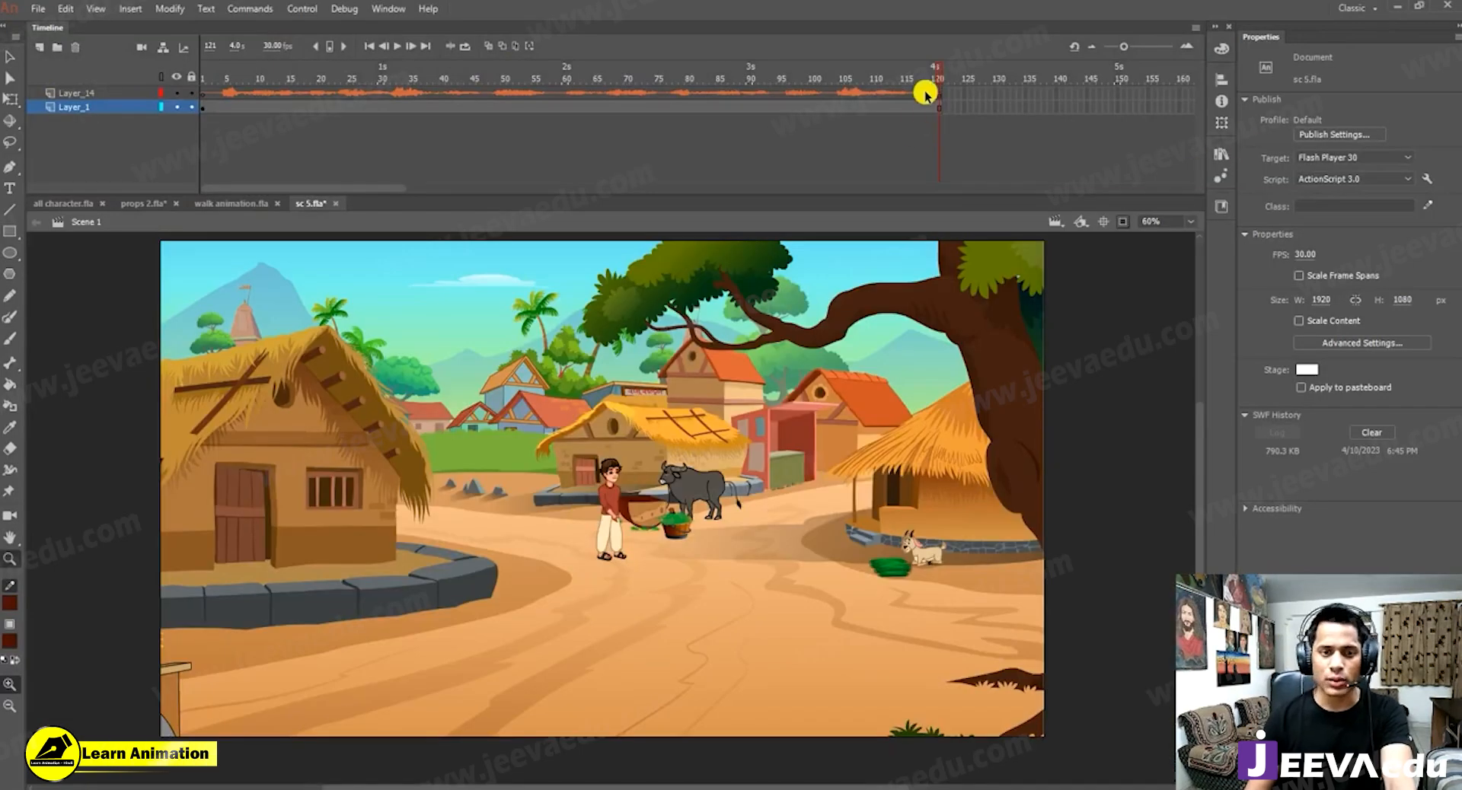
key(comma)
key(comma)
key(comma)
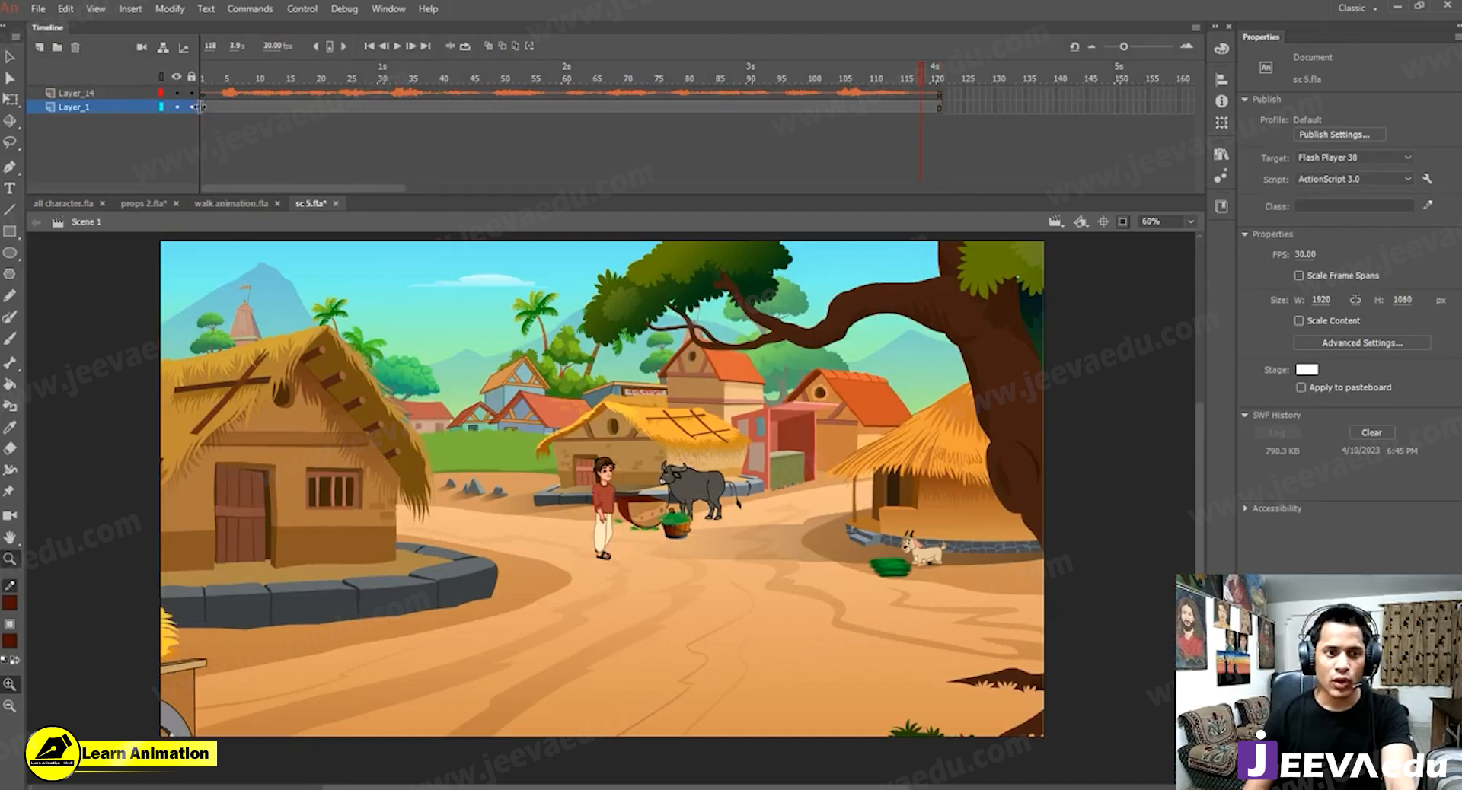
click(213, 109)
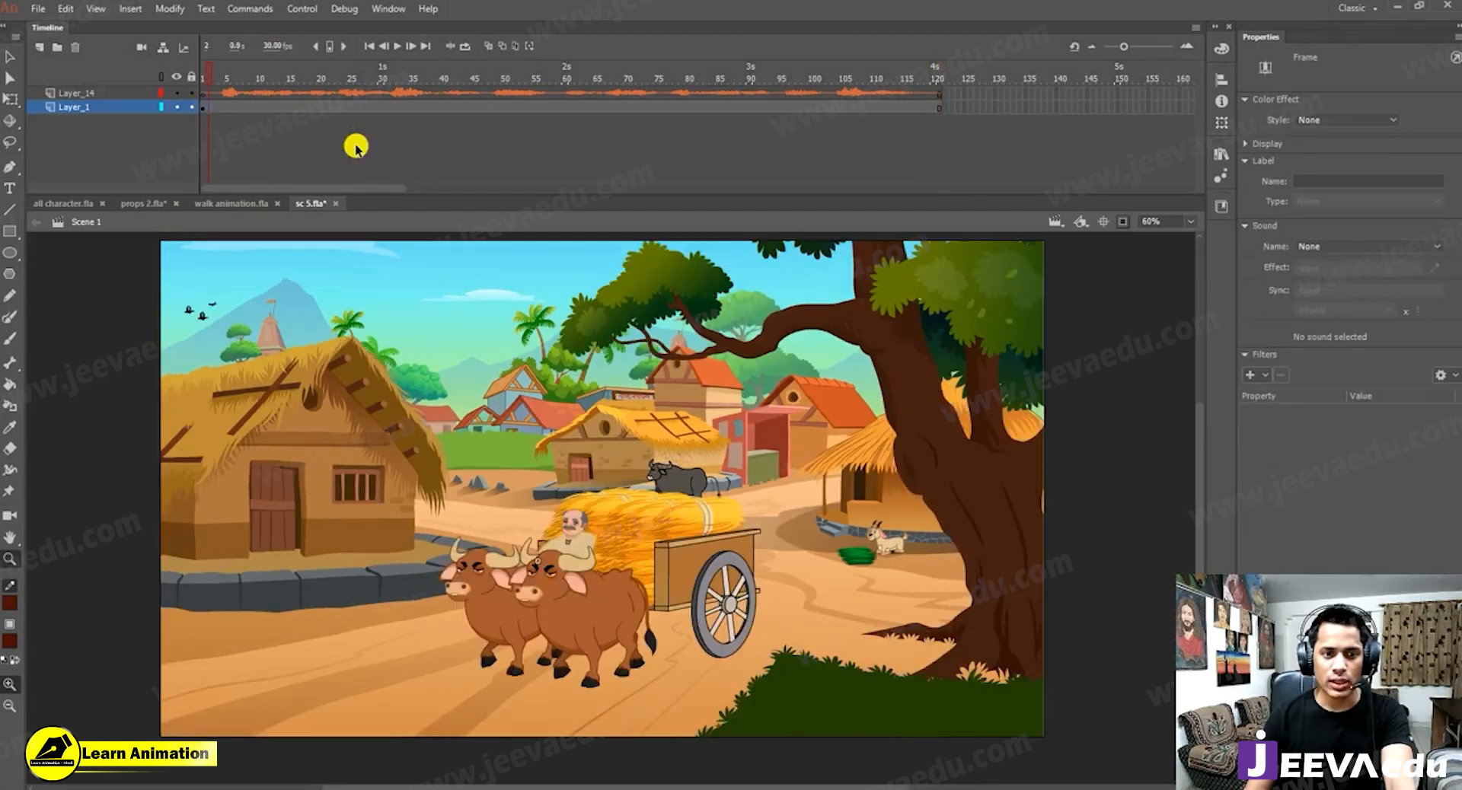
Open the village scene symbol, Symbol 4, for editing with the cart driver's face enlarged.
click(1122, 222)
click(542, 558)
click(644, 518)
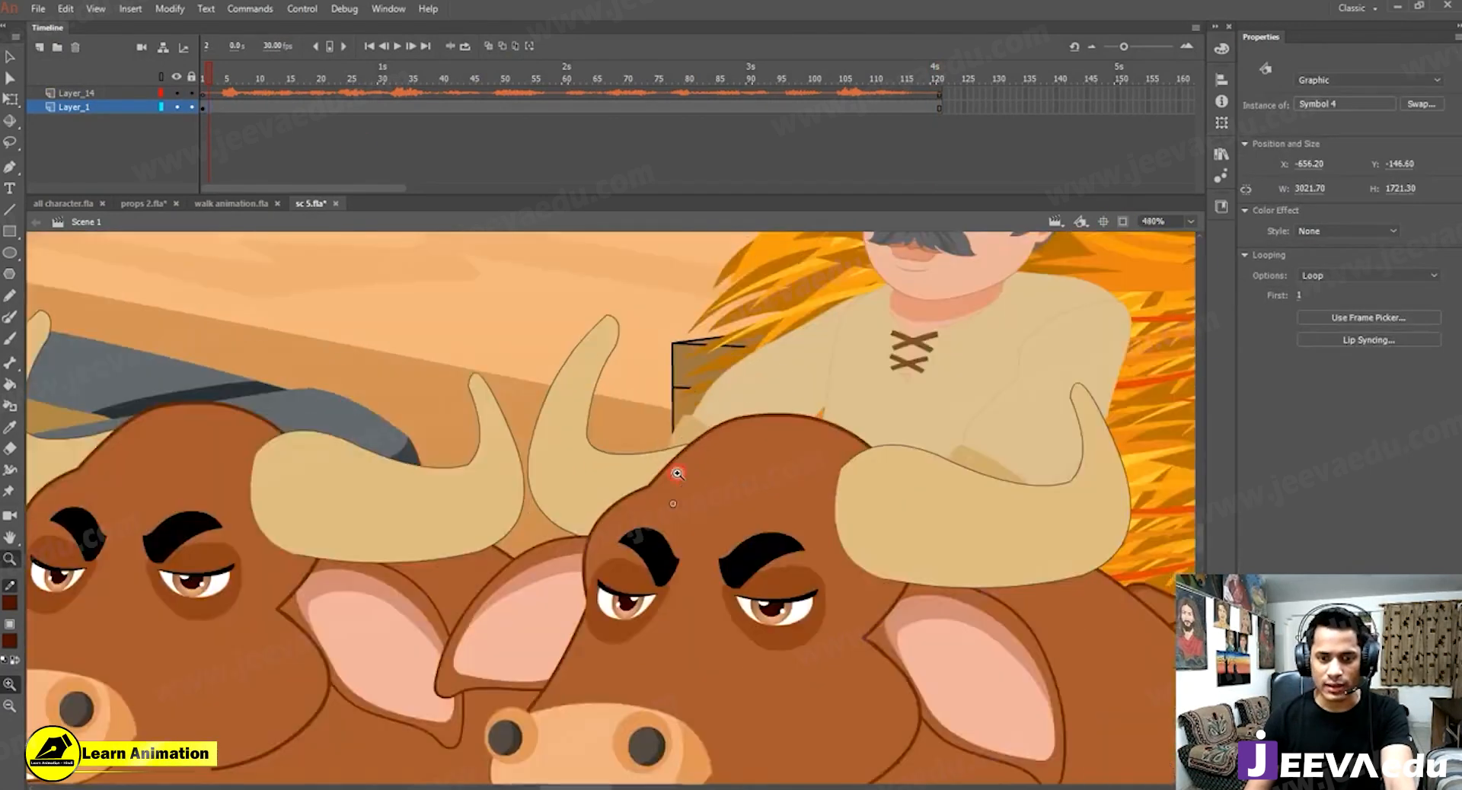
alt+click(784, 372)
click(660, 454)
click(701, 433)
key(v)
click(631, 535)
double_click(646, 536)
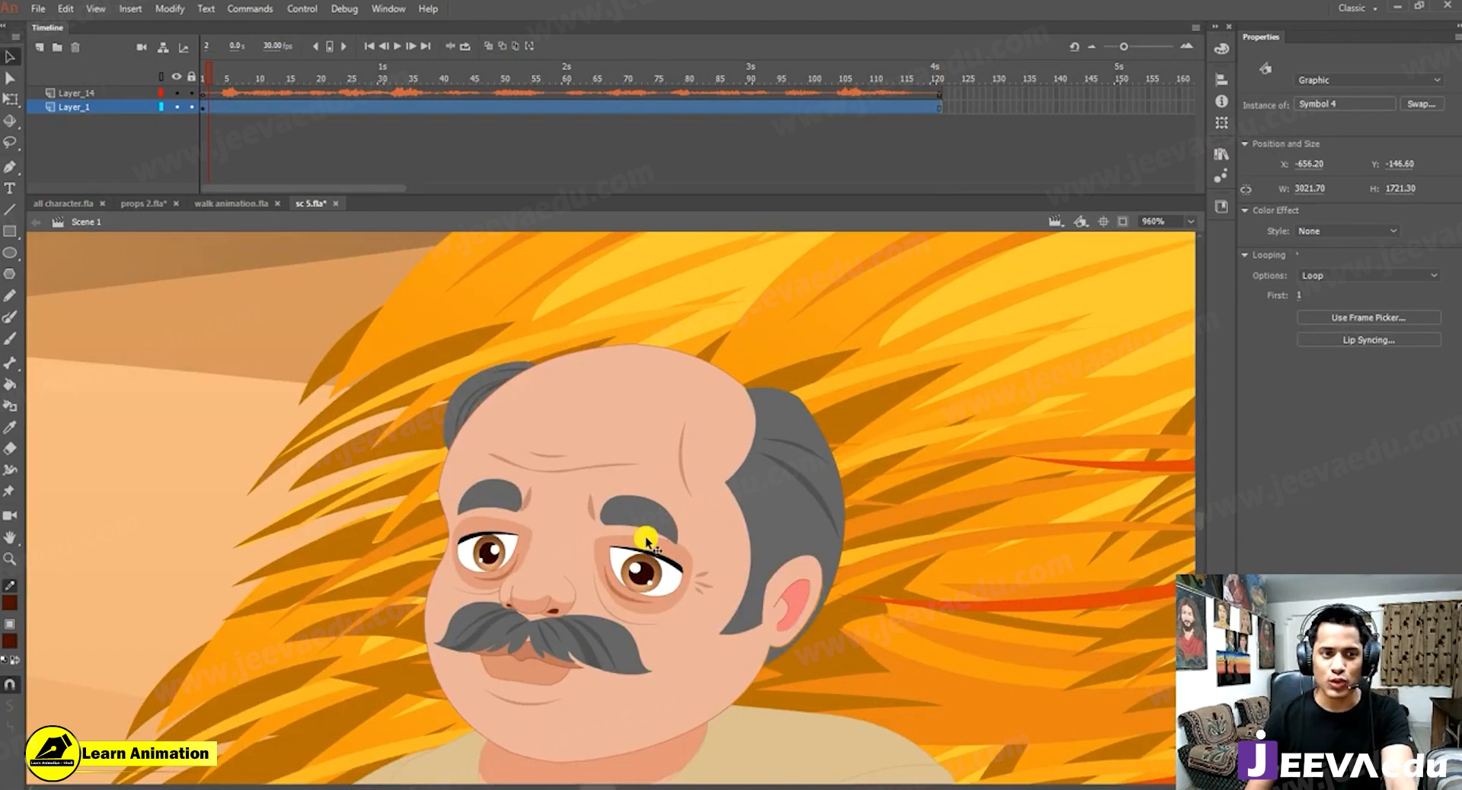
At frame 1, enter the driver's nested symbols down to the left-hand eyebrow's movie clip, Symbol 234 copy 2.
drag(205, 77, 201, 79)
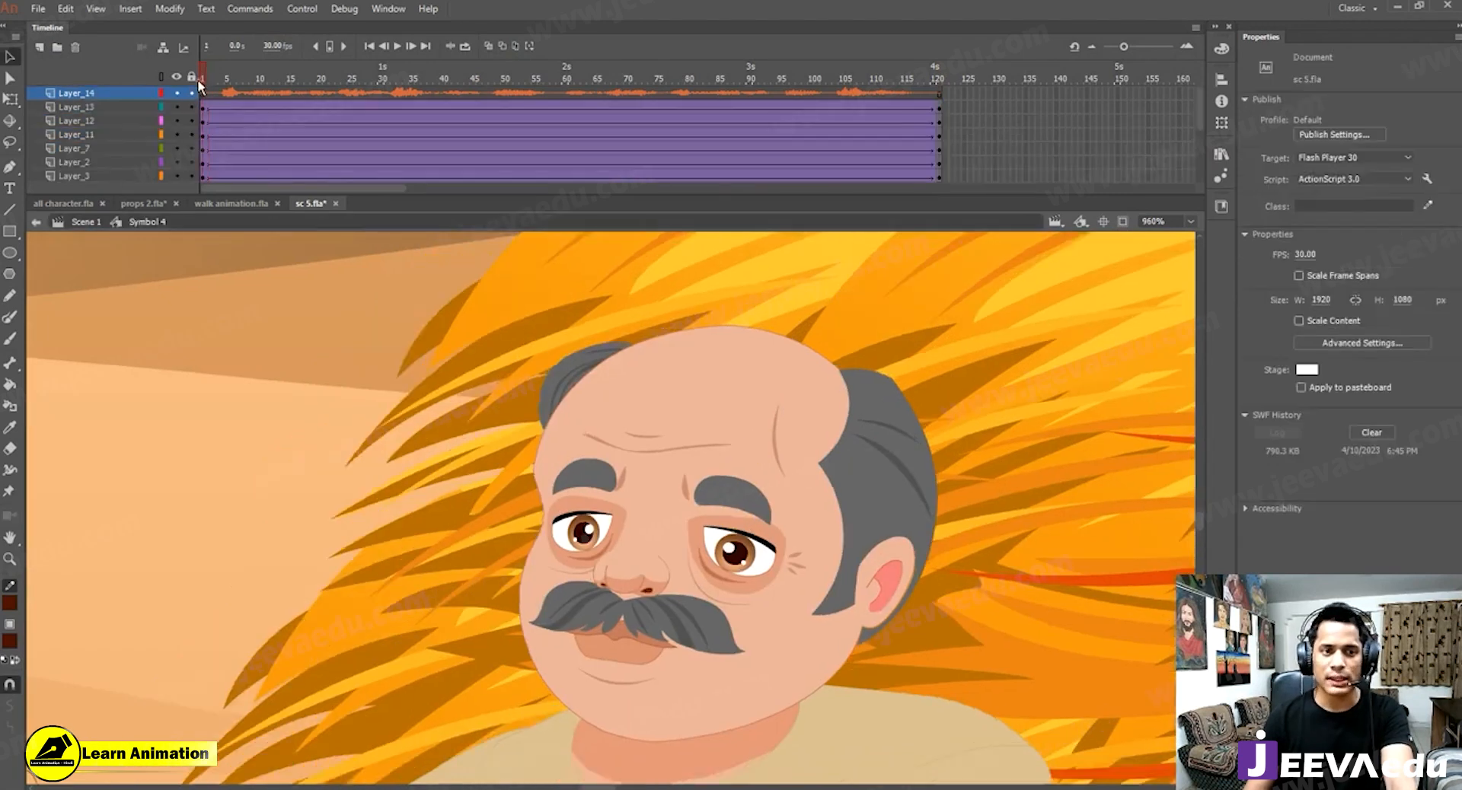
double_click(574, 491)
double_click(577, 482)
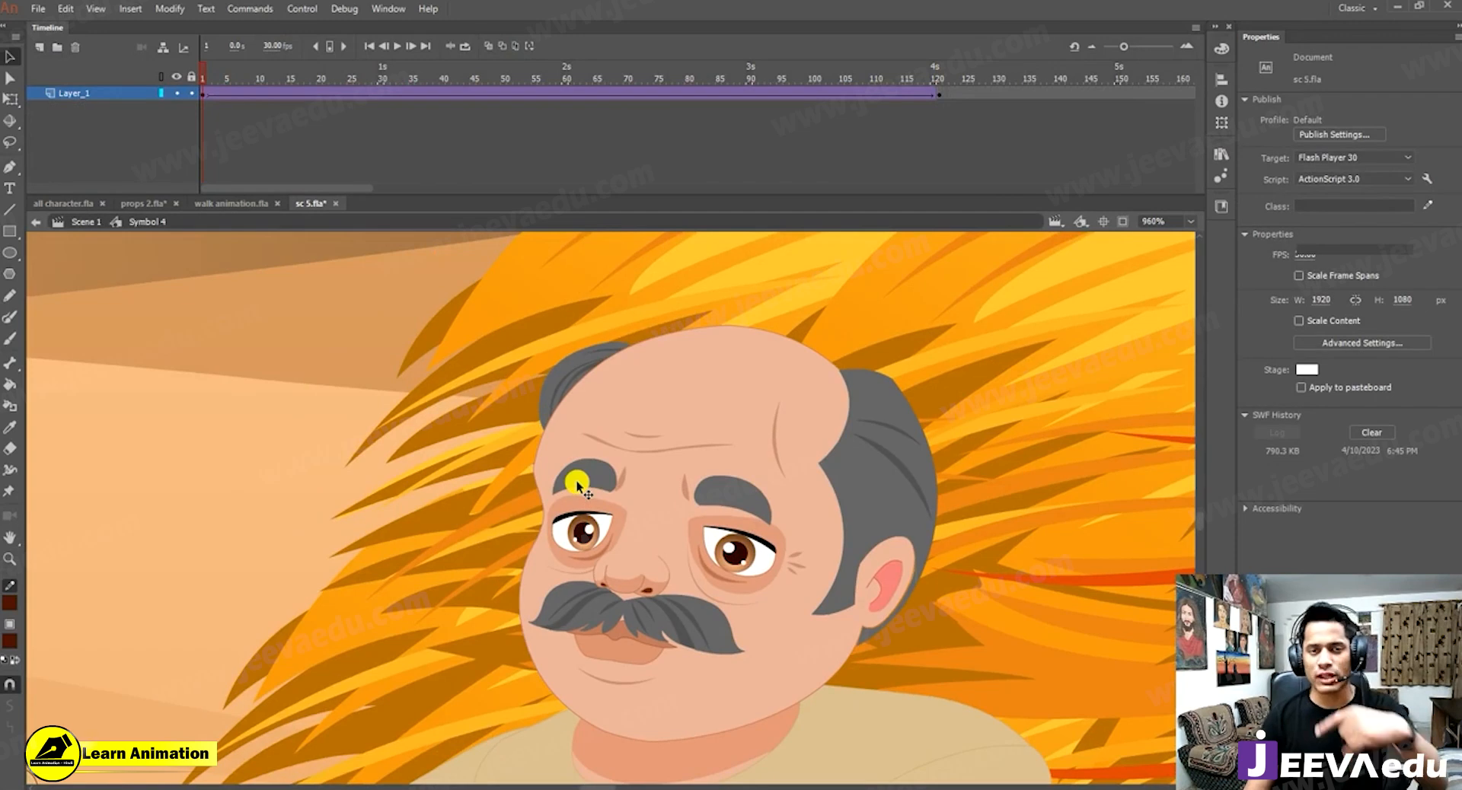
double_click(577, 481)
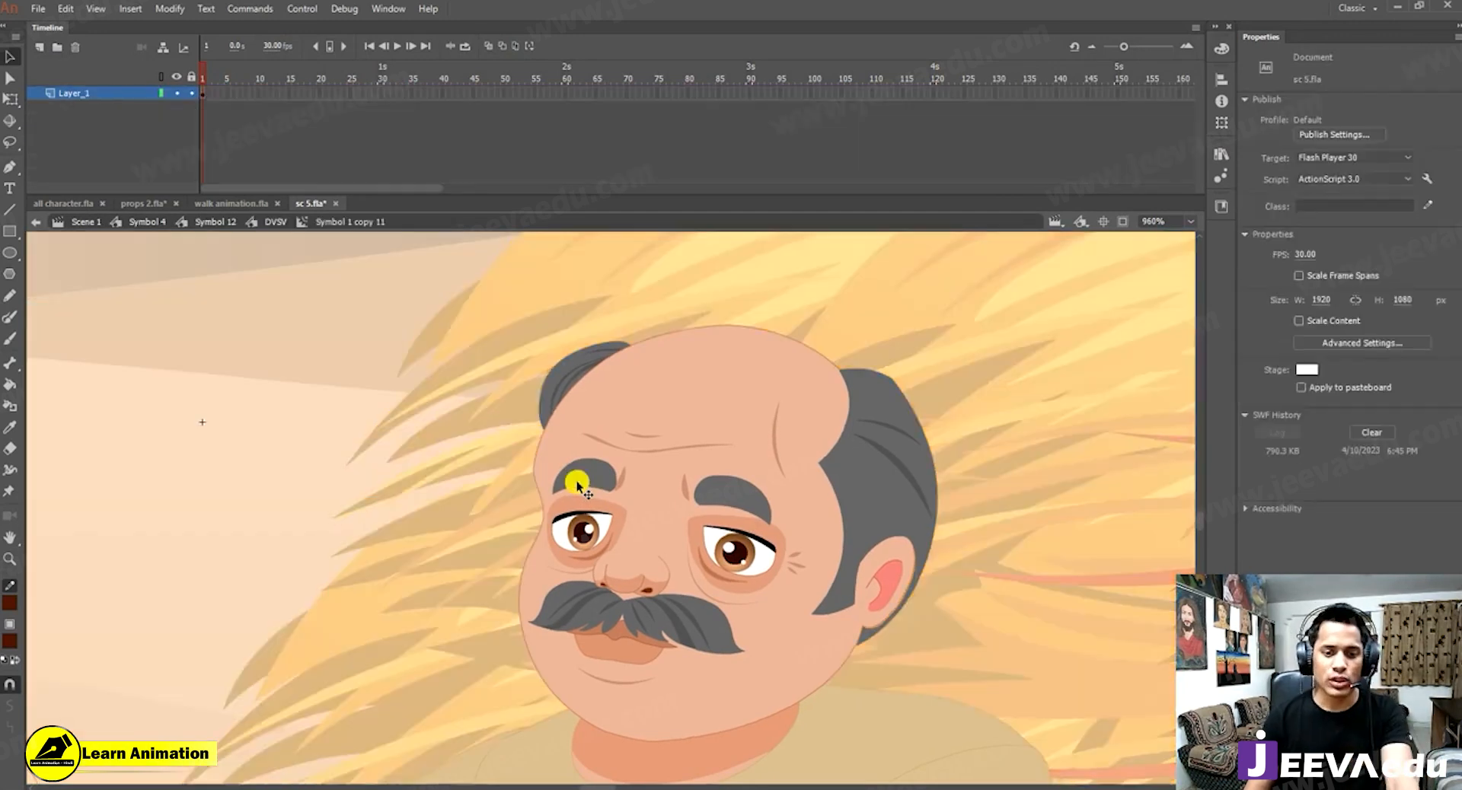
click(594, 486)
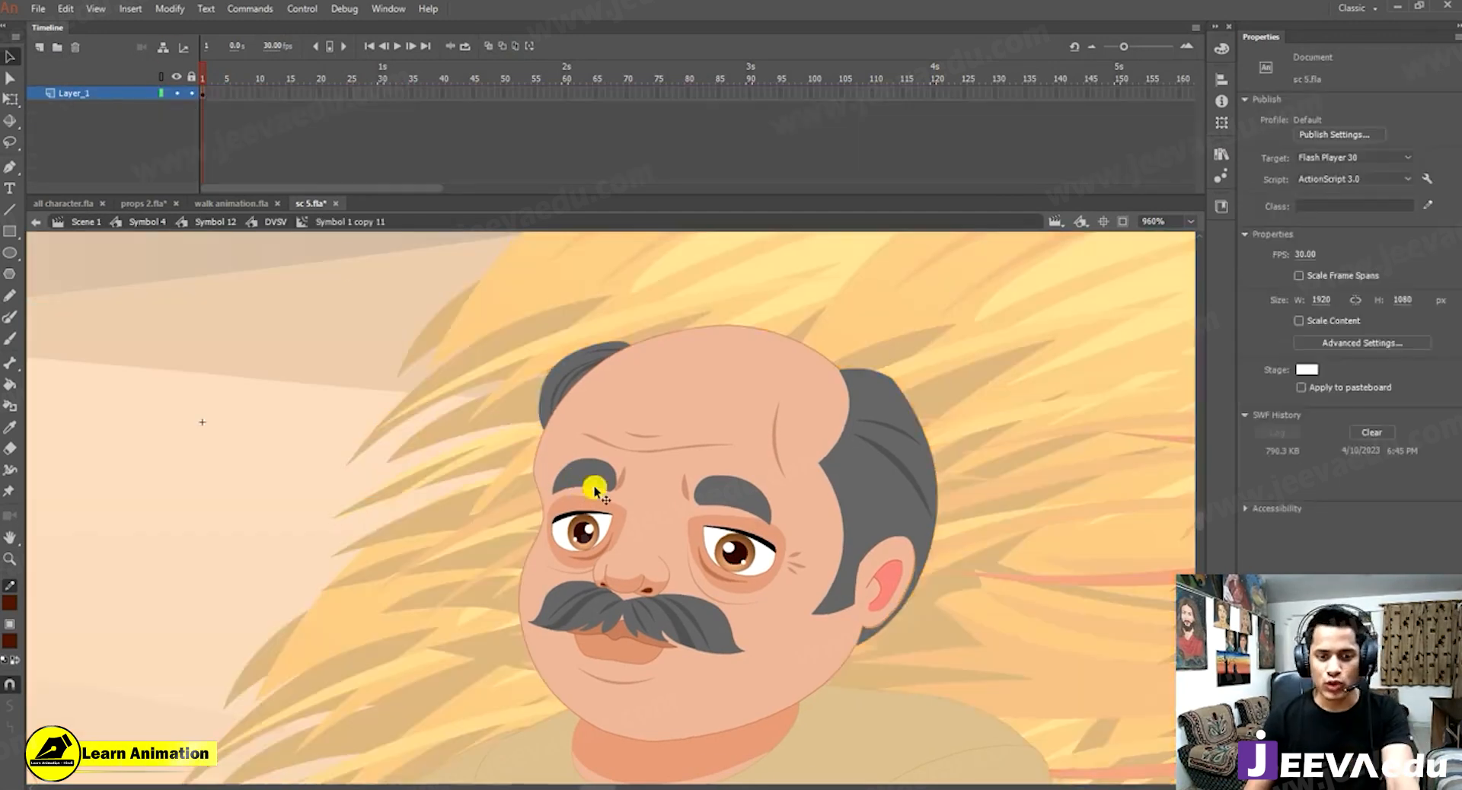
double_click(595, 481)
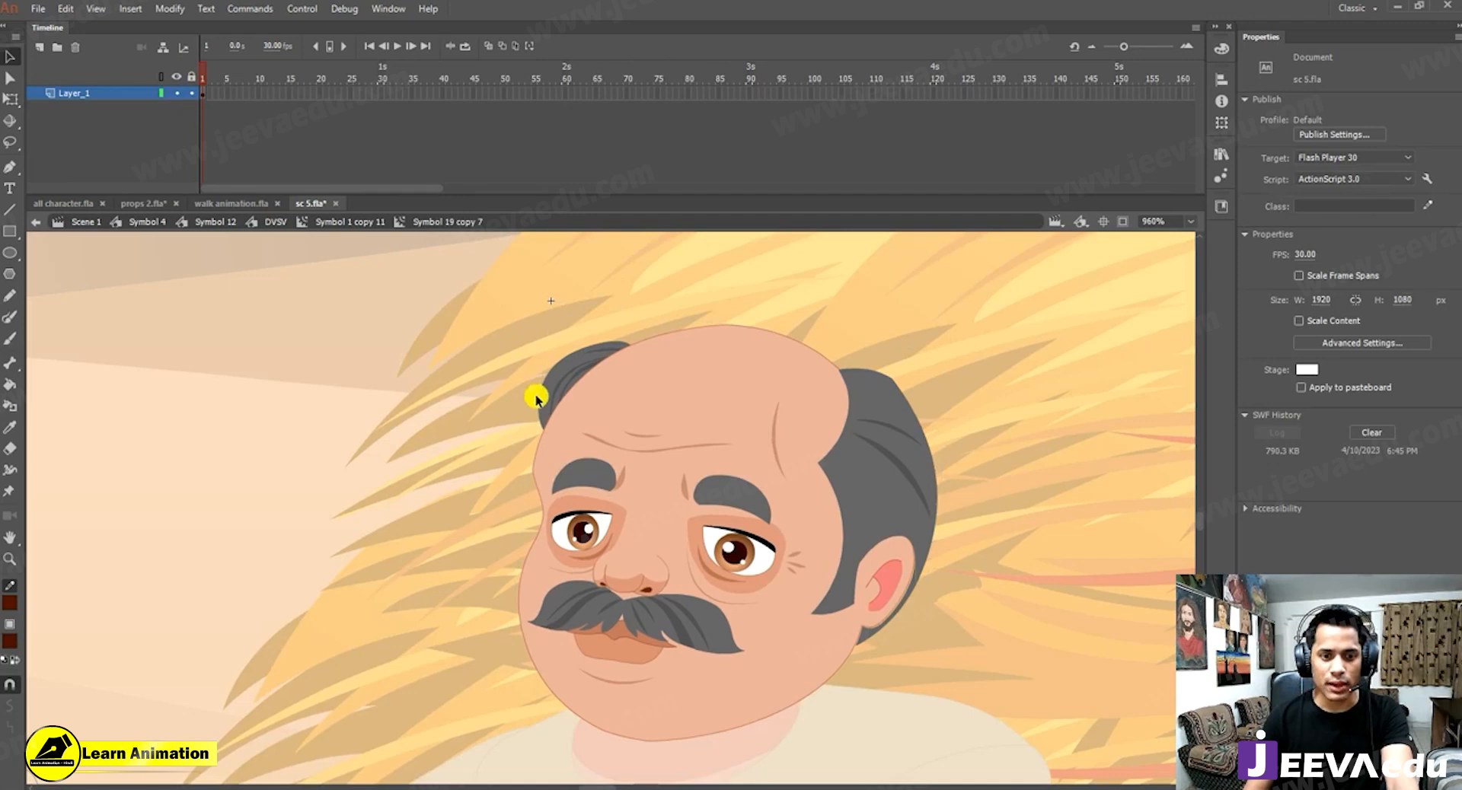
click(594, 478)
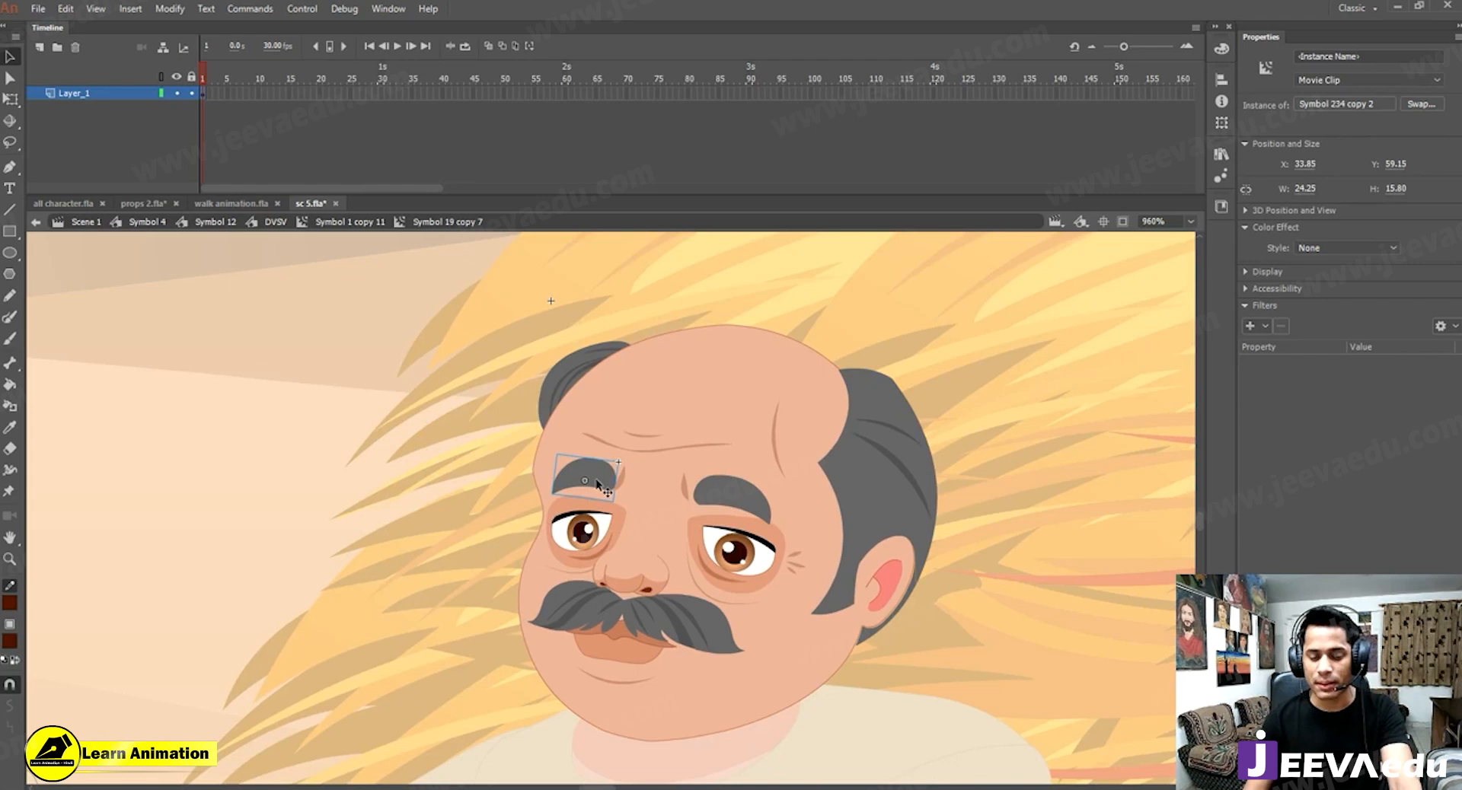
double_click(598, 484)
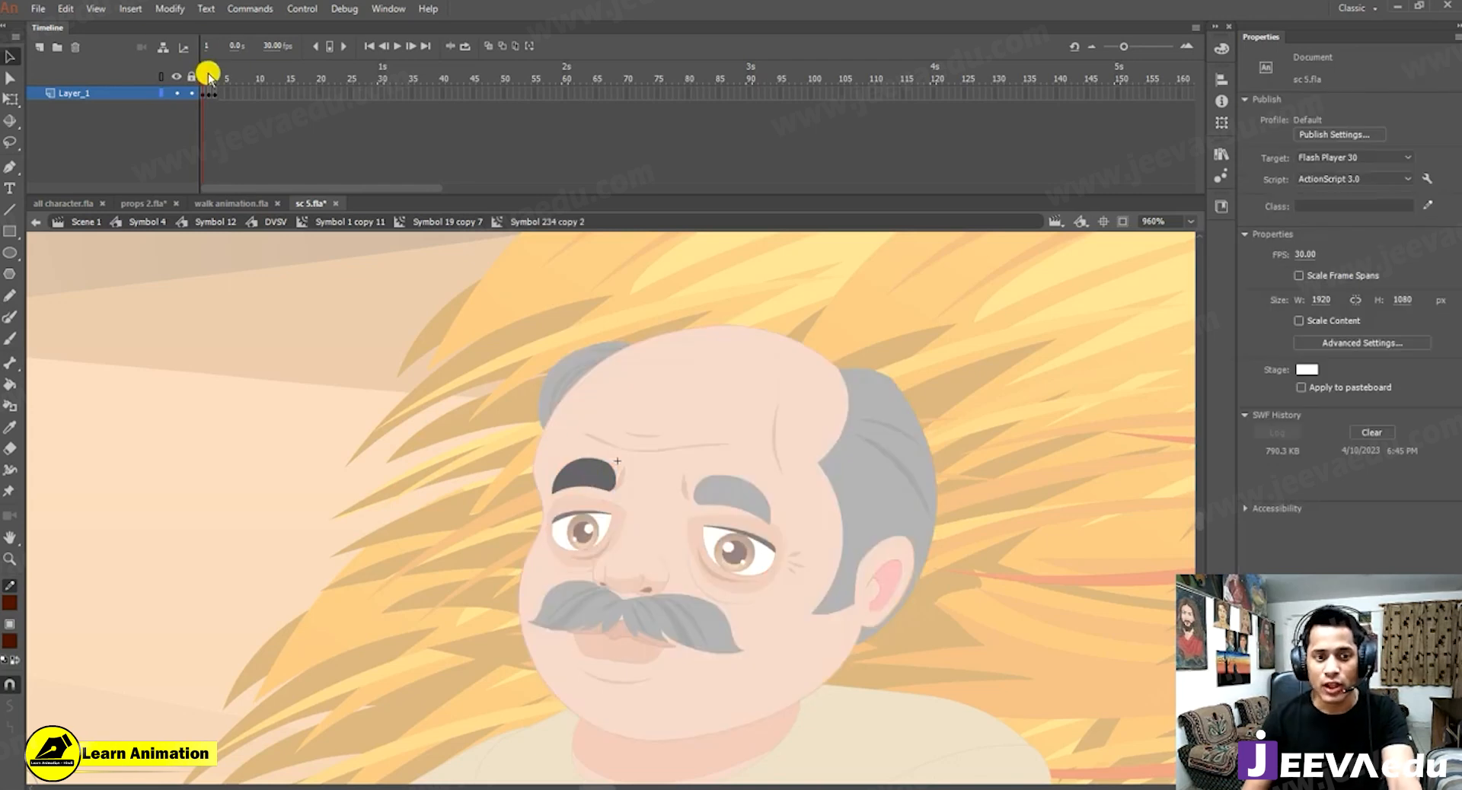
Examine the eyebrow shapes on the first frames of Symbol 234 copy 2 and return to frame 1.
drag(209, 76, 215, 77)
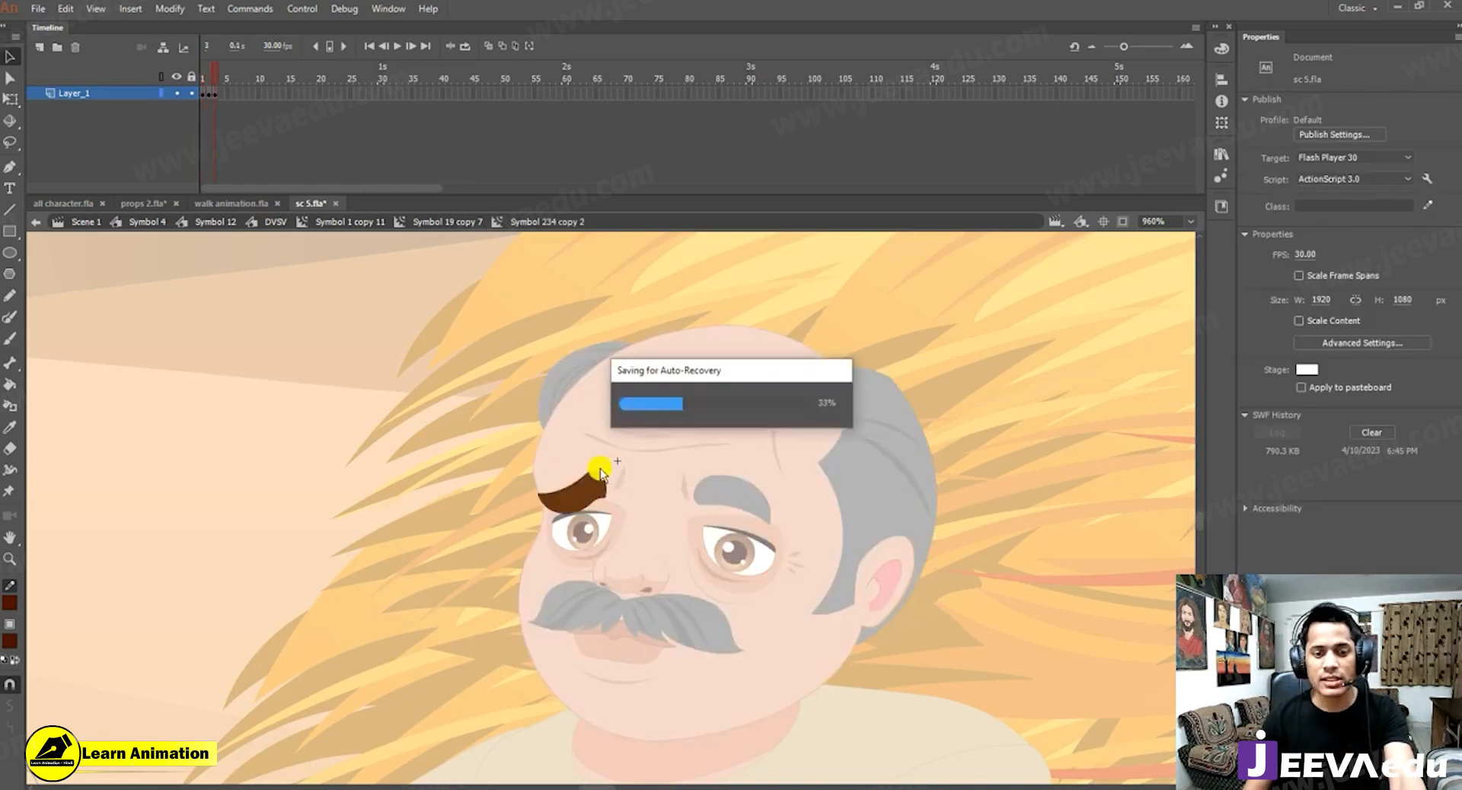
key(z)
click(666, 494)
drag(669, 517, 675, 476)
drag(232, 76, 204, 83)
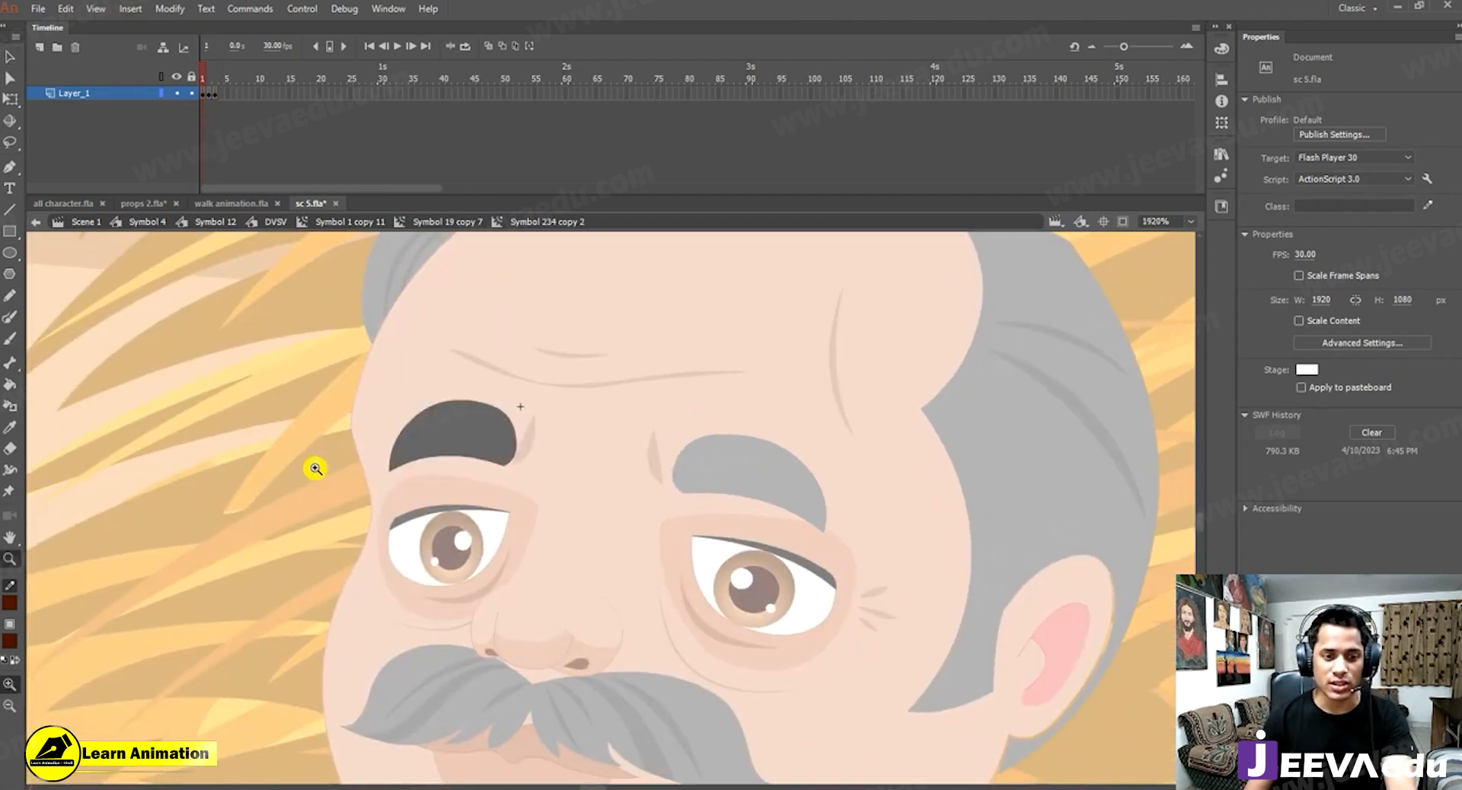
Return to Symbol 19 copy 7, break apart the driver's left-hand eyebrow movie clip, and group the resulting shape.
key(v)
double_click(533, 462)
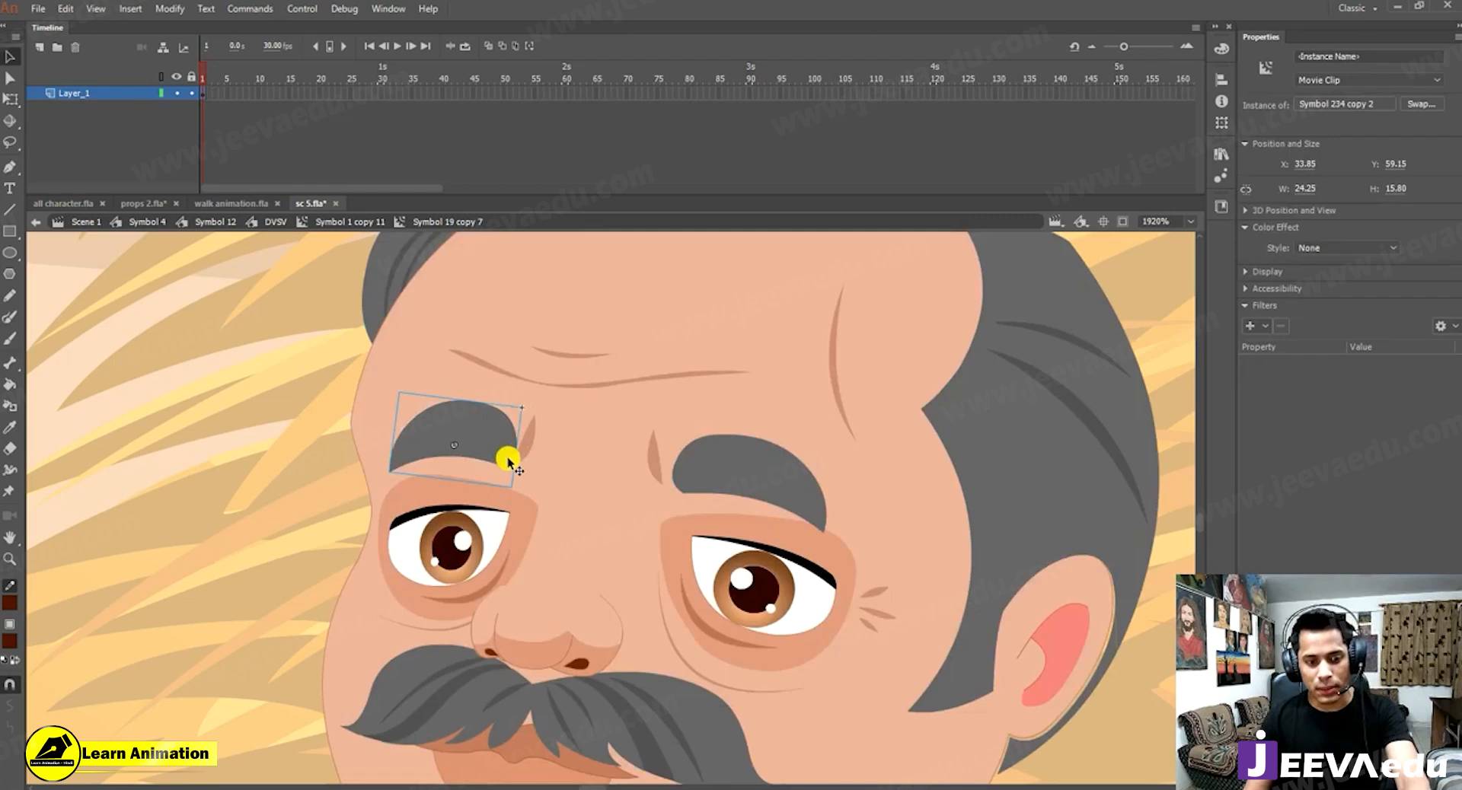
click(475, 469)
key(Delete)
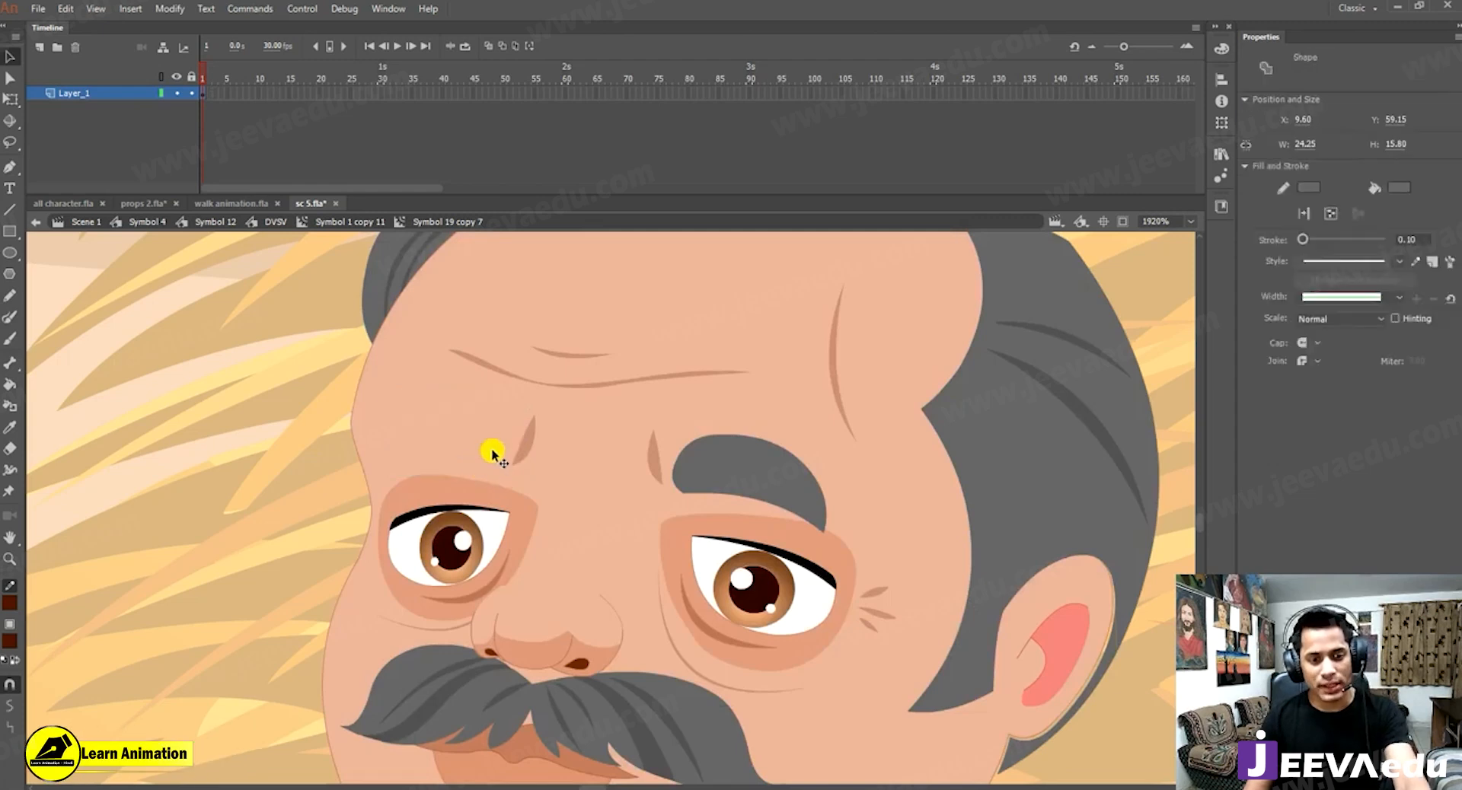
key(ctrl+z)
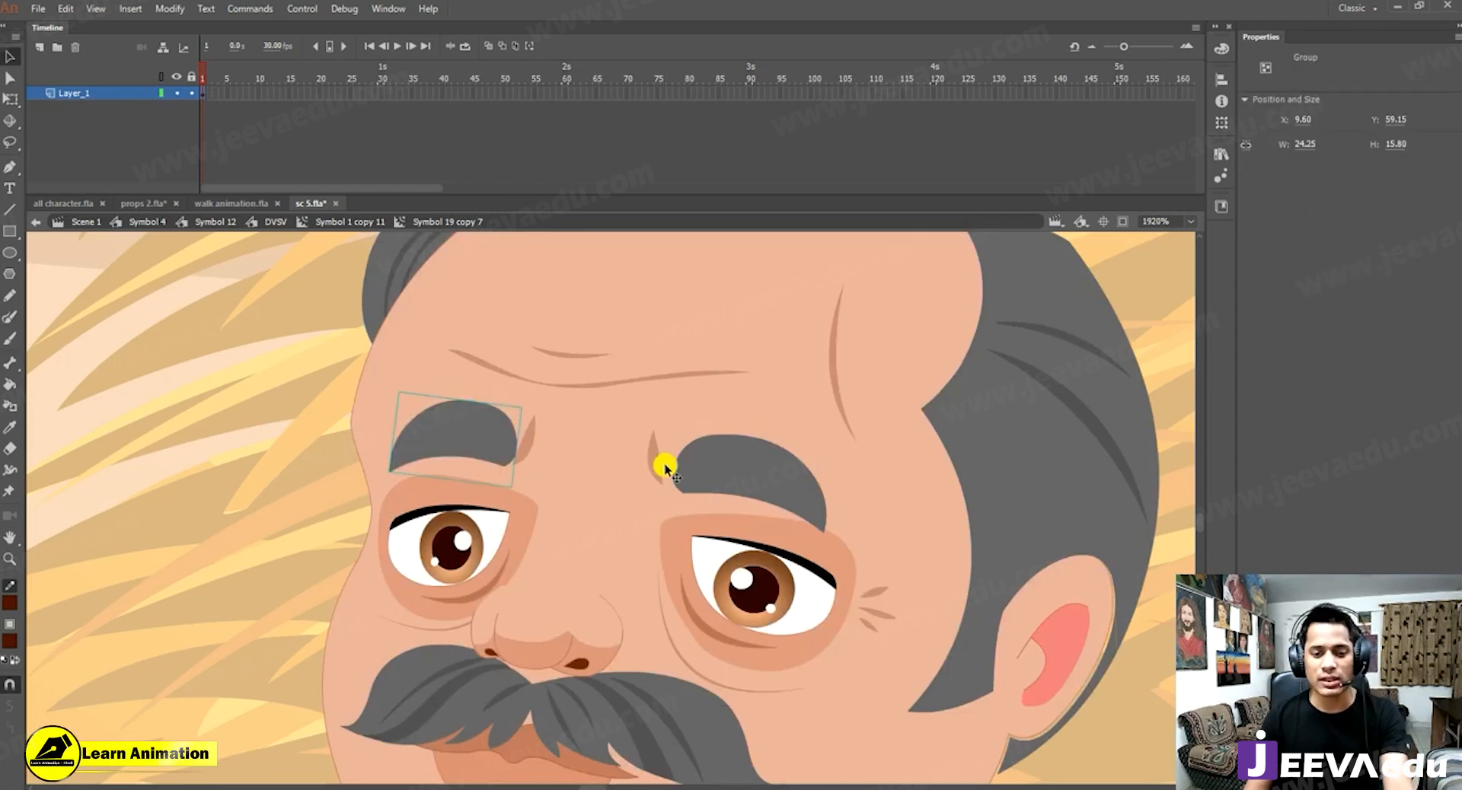
Break apart the driver's right-hand eyebrow movie clip and turn it into a group.
click(714, 473)
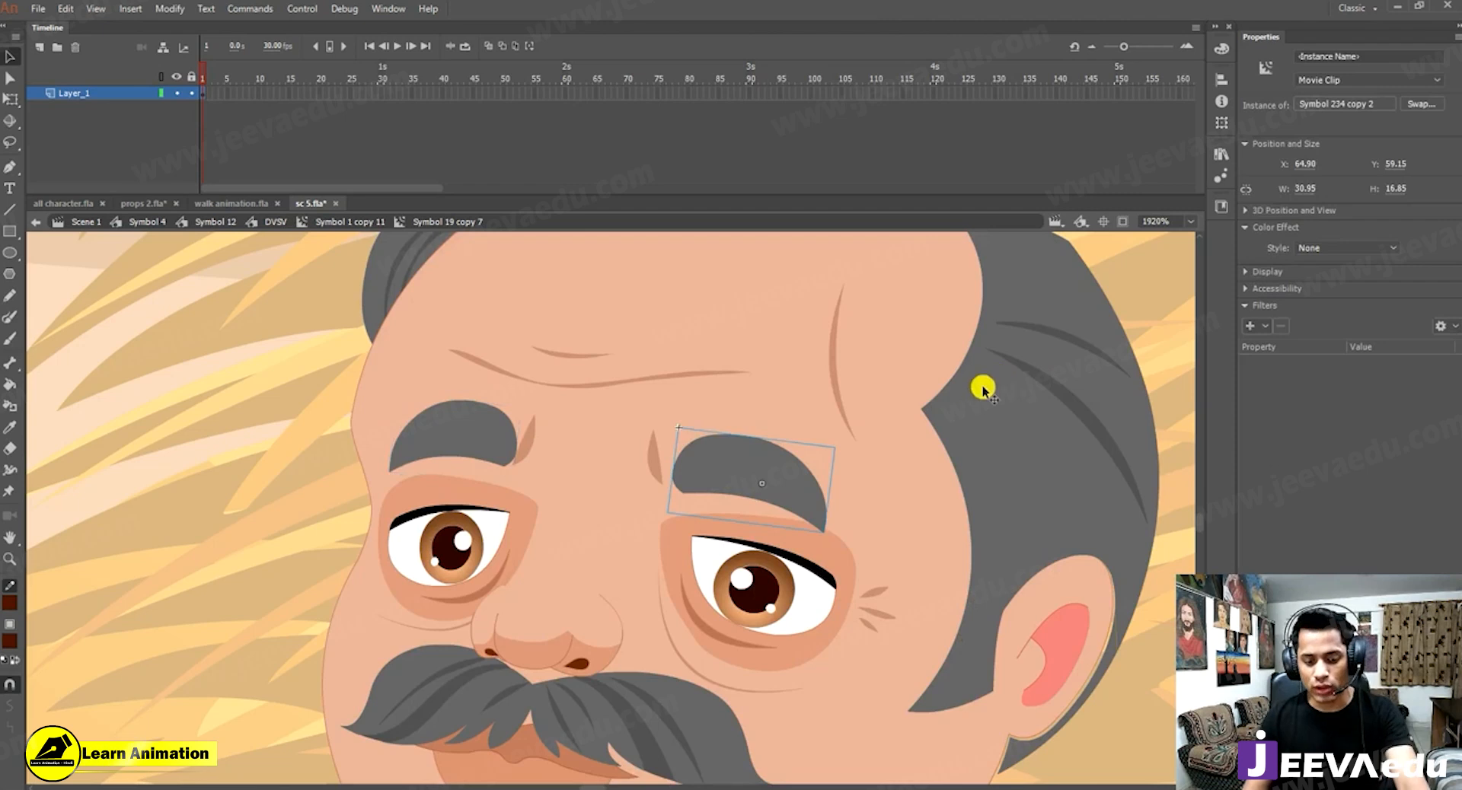
click(765, 489)
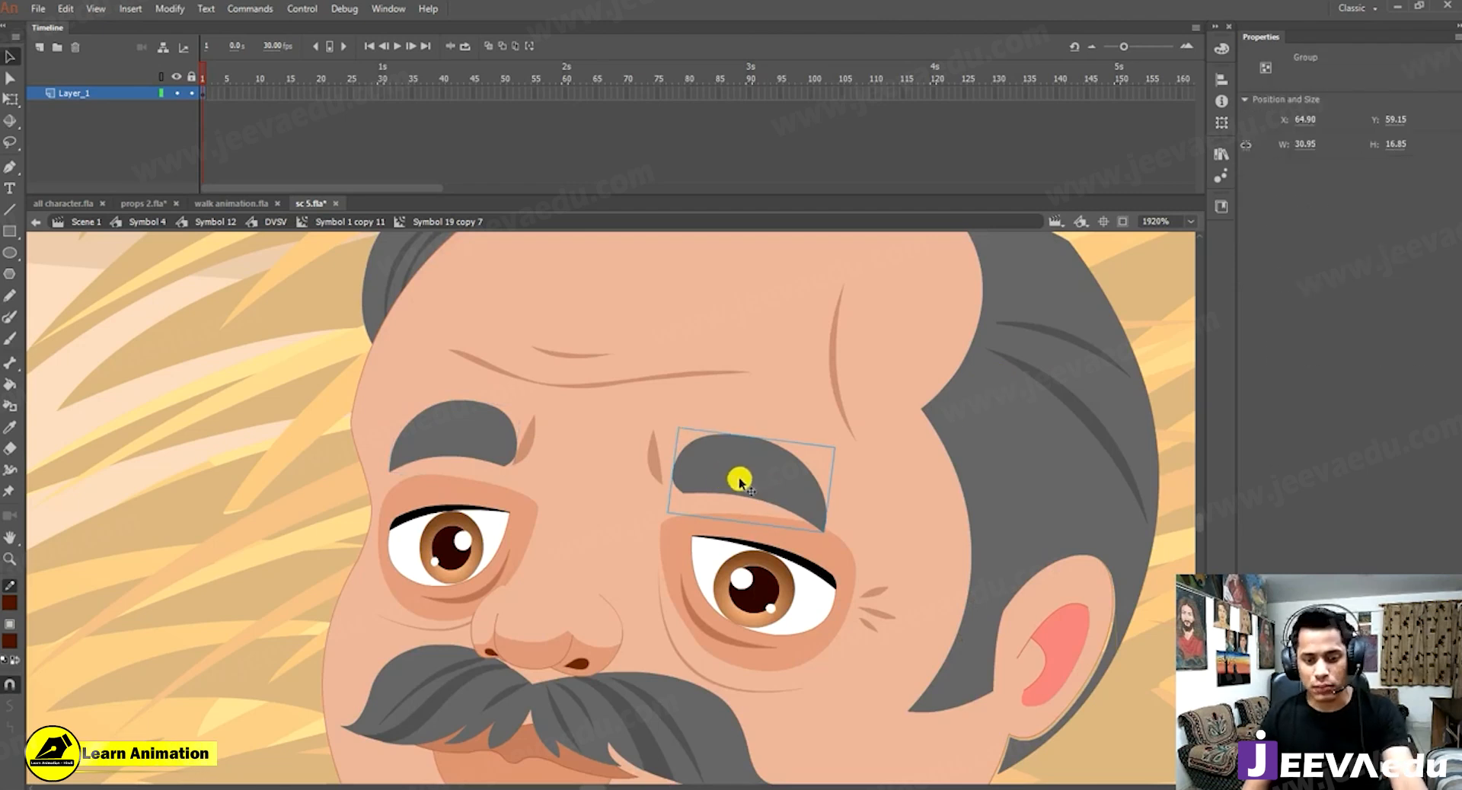
key(Delete)
key(ctrl+z)
Back in Symbol 4, scale up the objects of all layers together at frame 121 and scrub the timeline to preview the zoom.
click(655, 470)
alt+click(661, 562)
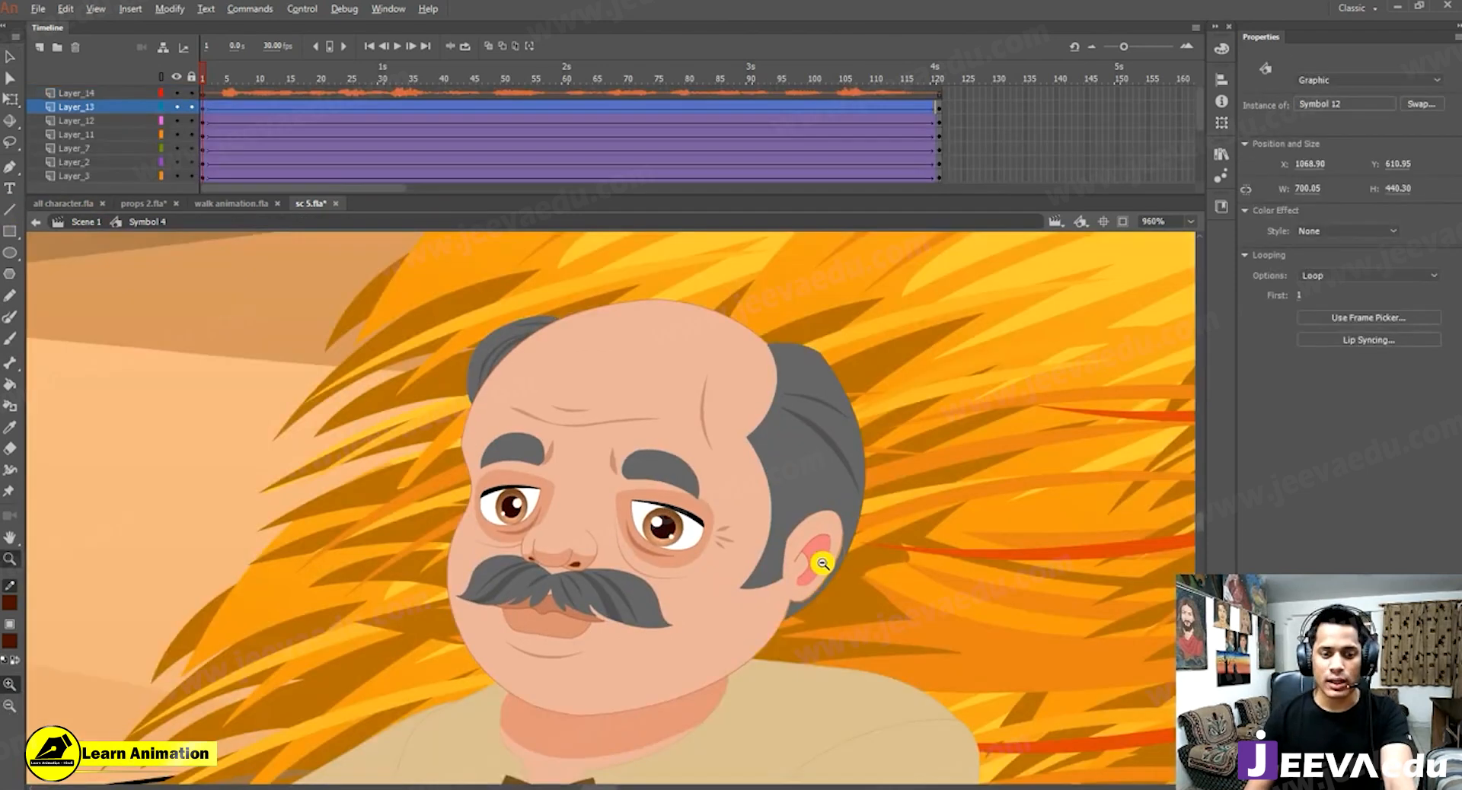
alt+click(819, 562)
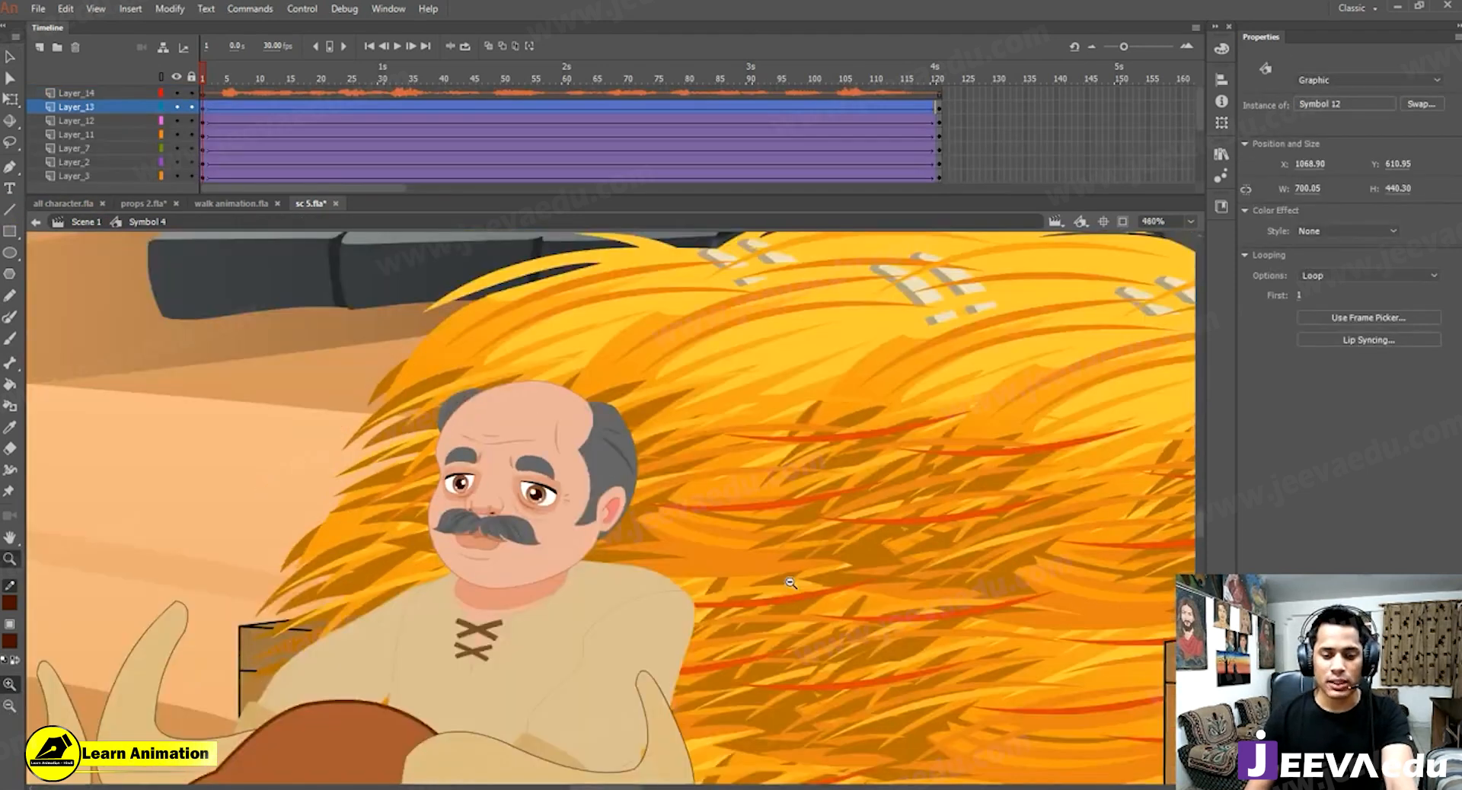
alt+click(788, 576)
alt+click(769, 567)
alt+click(759, 555)
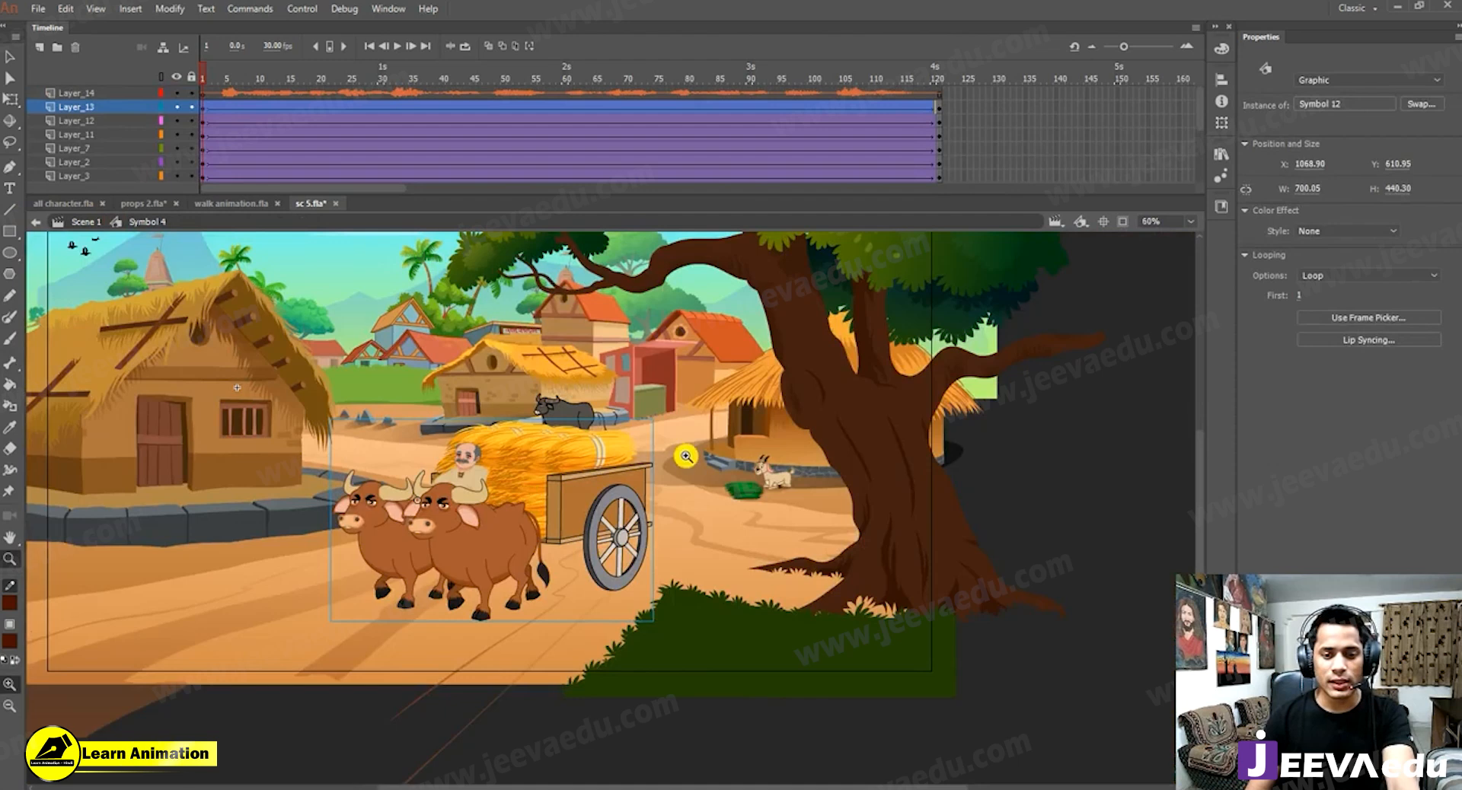
alt+click(647, 536)
click(938, 114)
scroll(940, 152, down, 1)
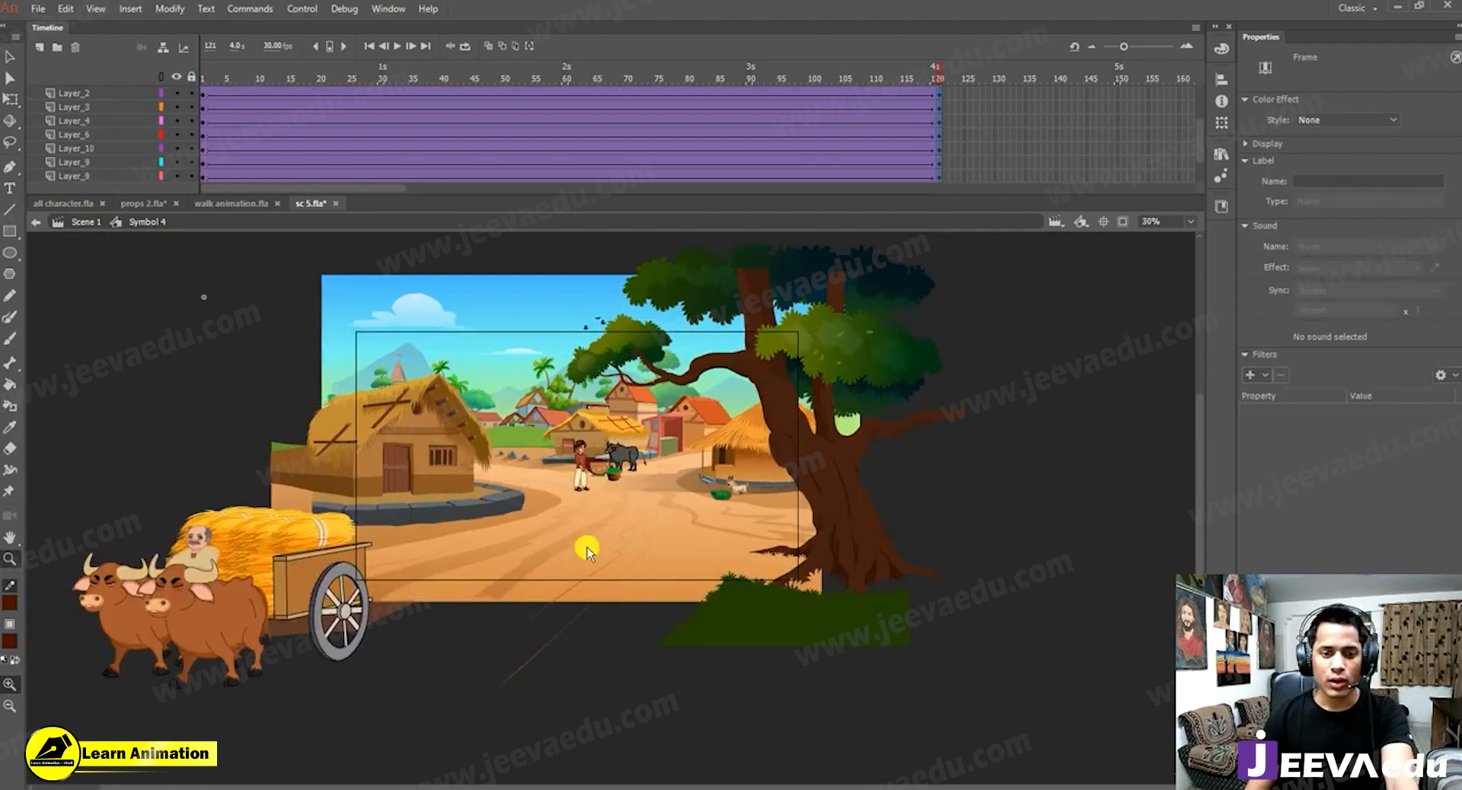
key(ctrl+a)
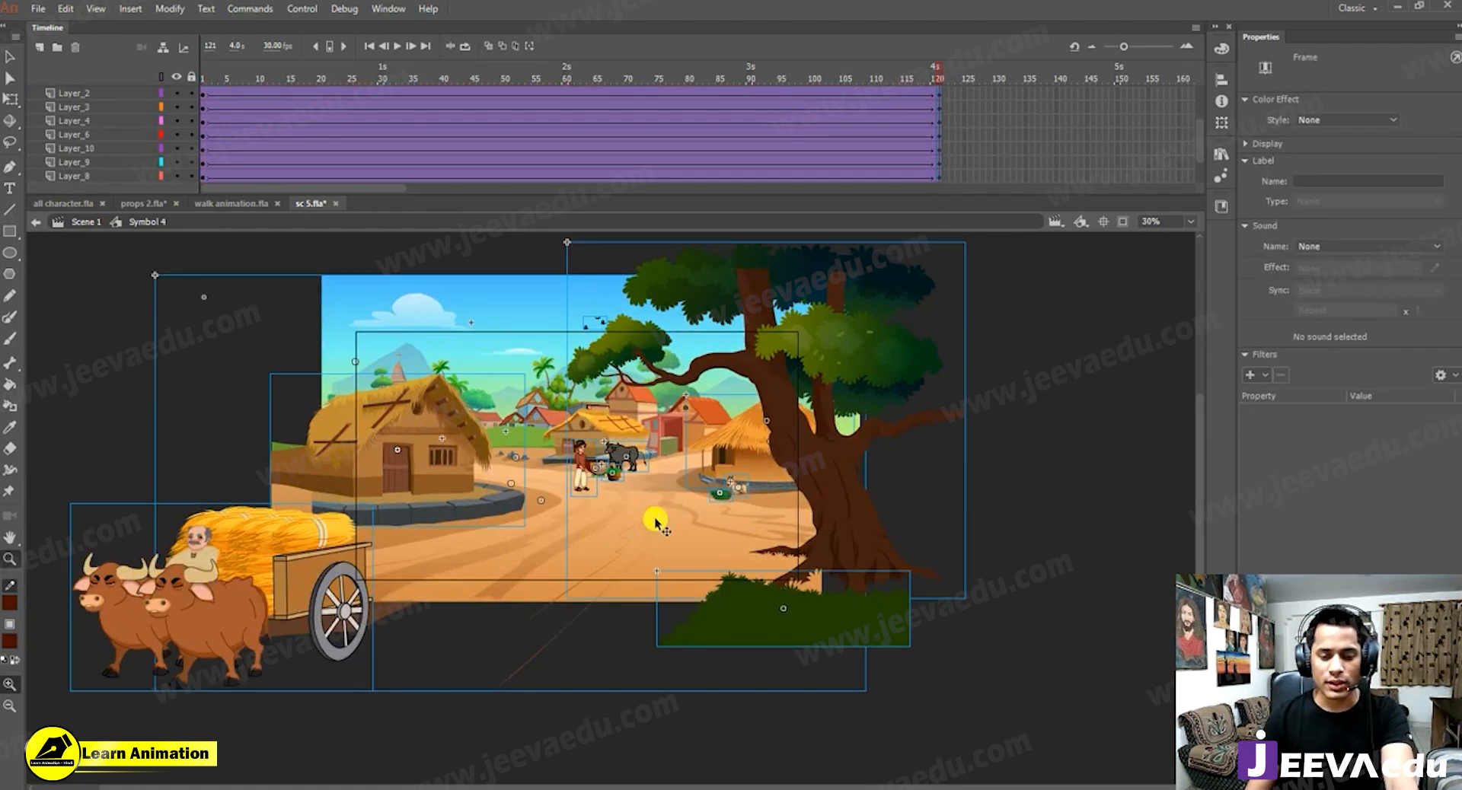
key(ctrl+alt+s)
key(Return)
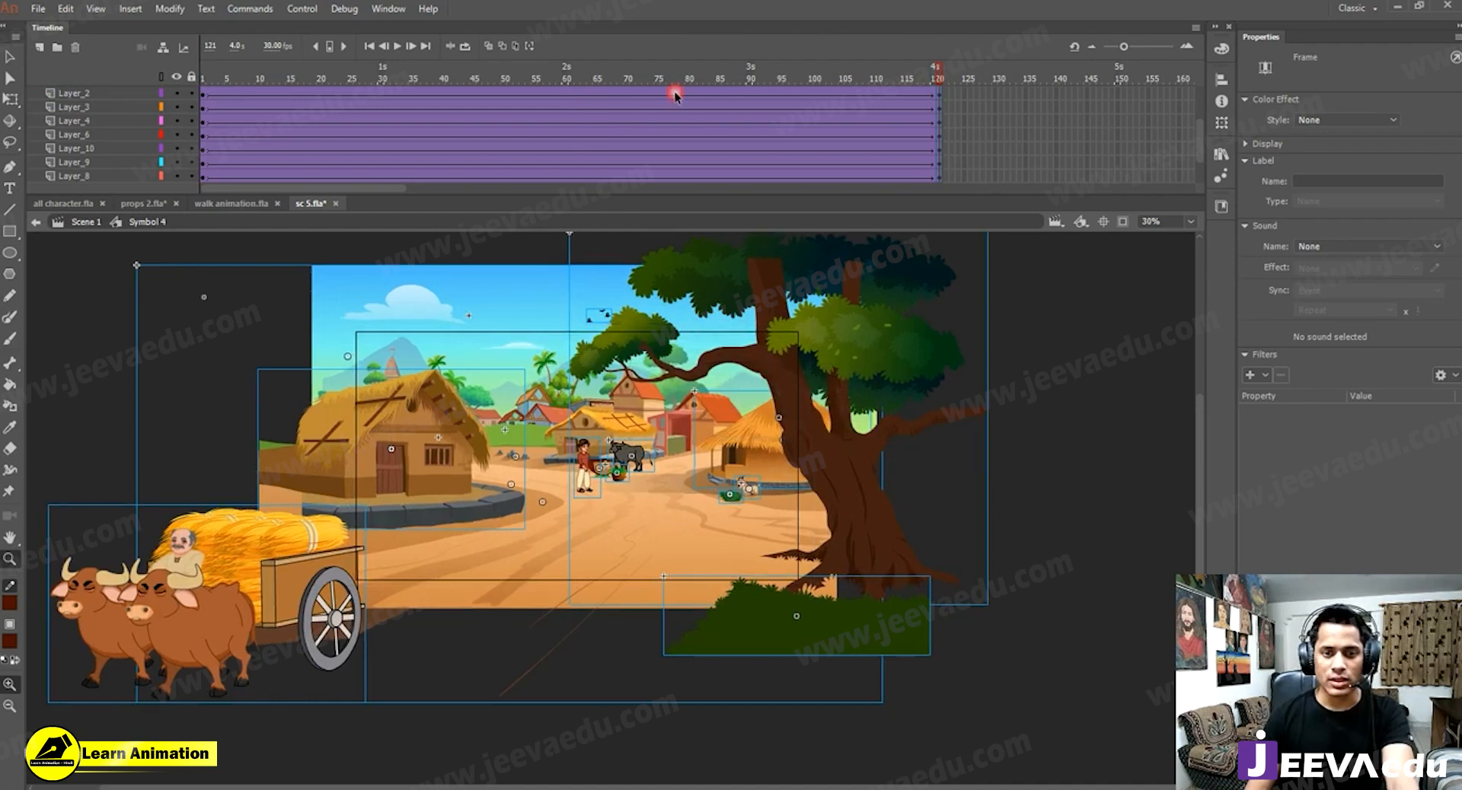
drag(372, 80, 179, 137)
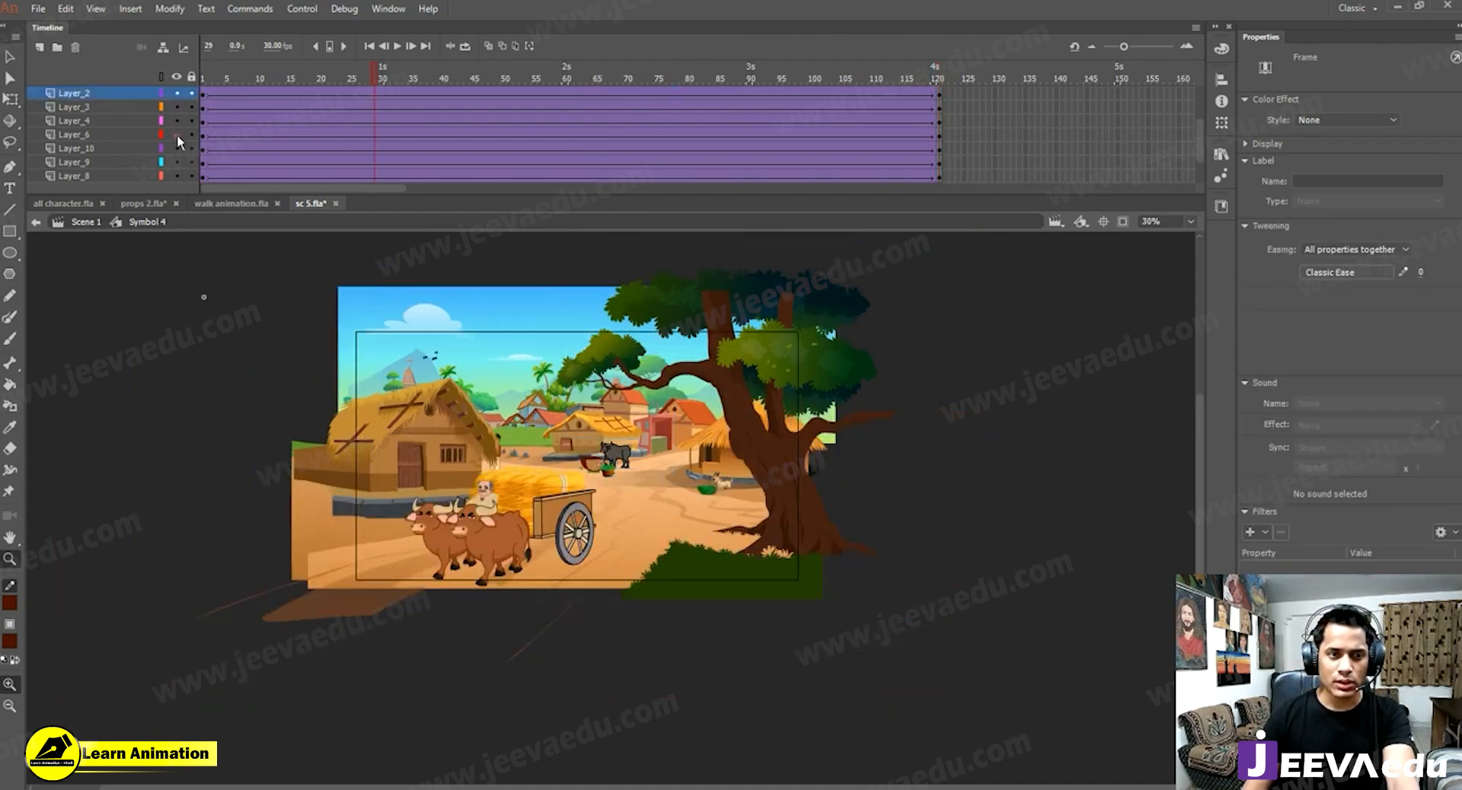
Hide every layer except the bullock cart's Layer_13 and play the cart's motion on its own.
key(v)
click(601, 532)
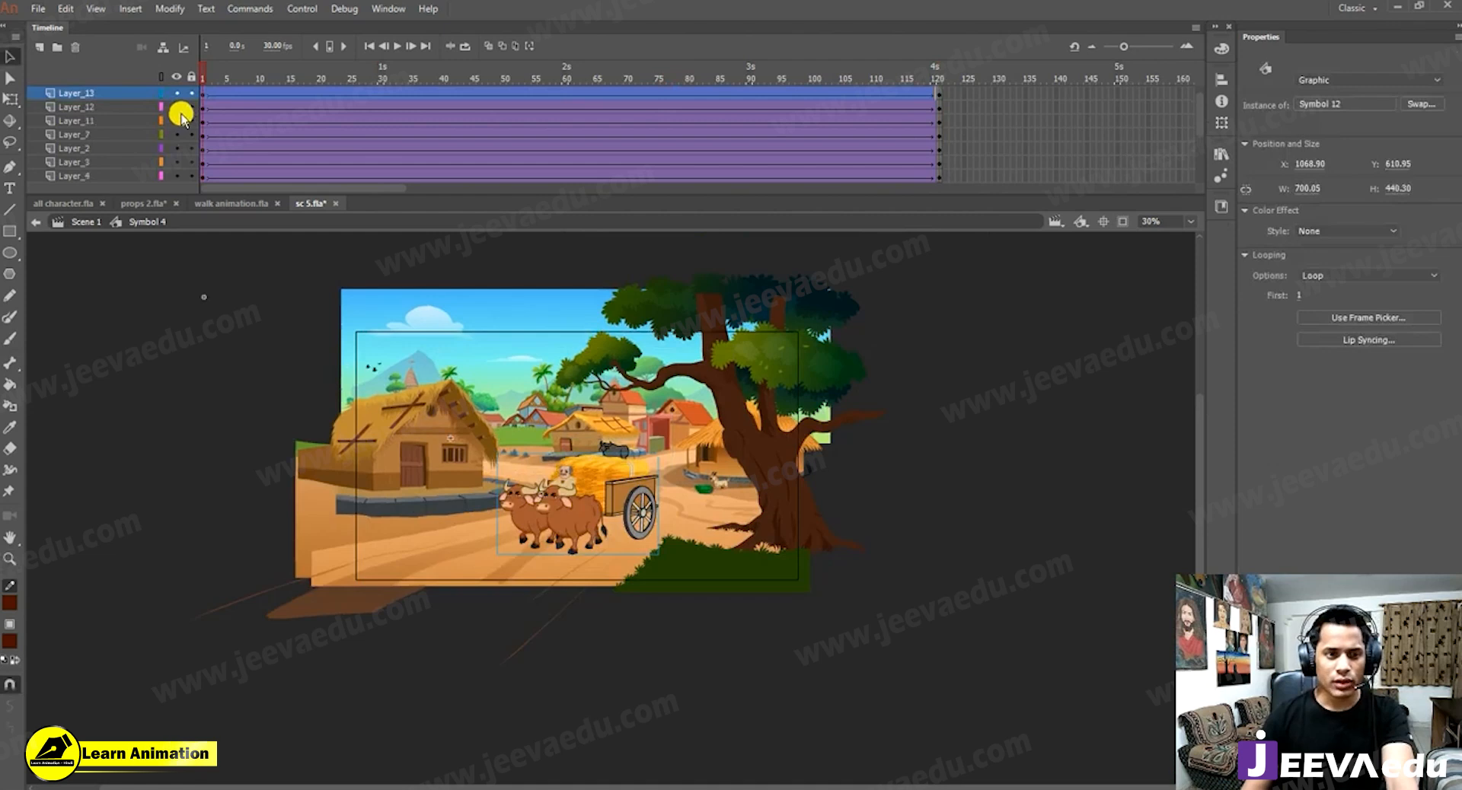
click(177, 77)
click(177, 93)
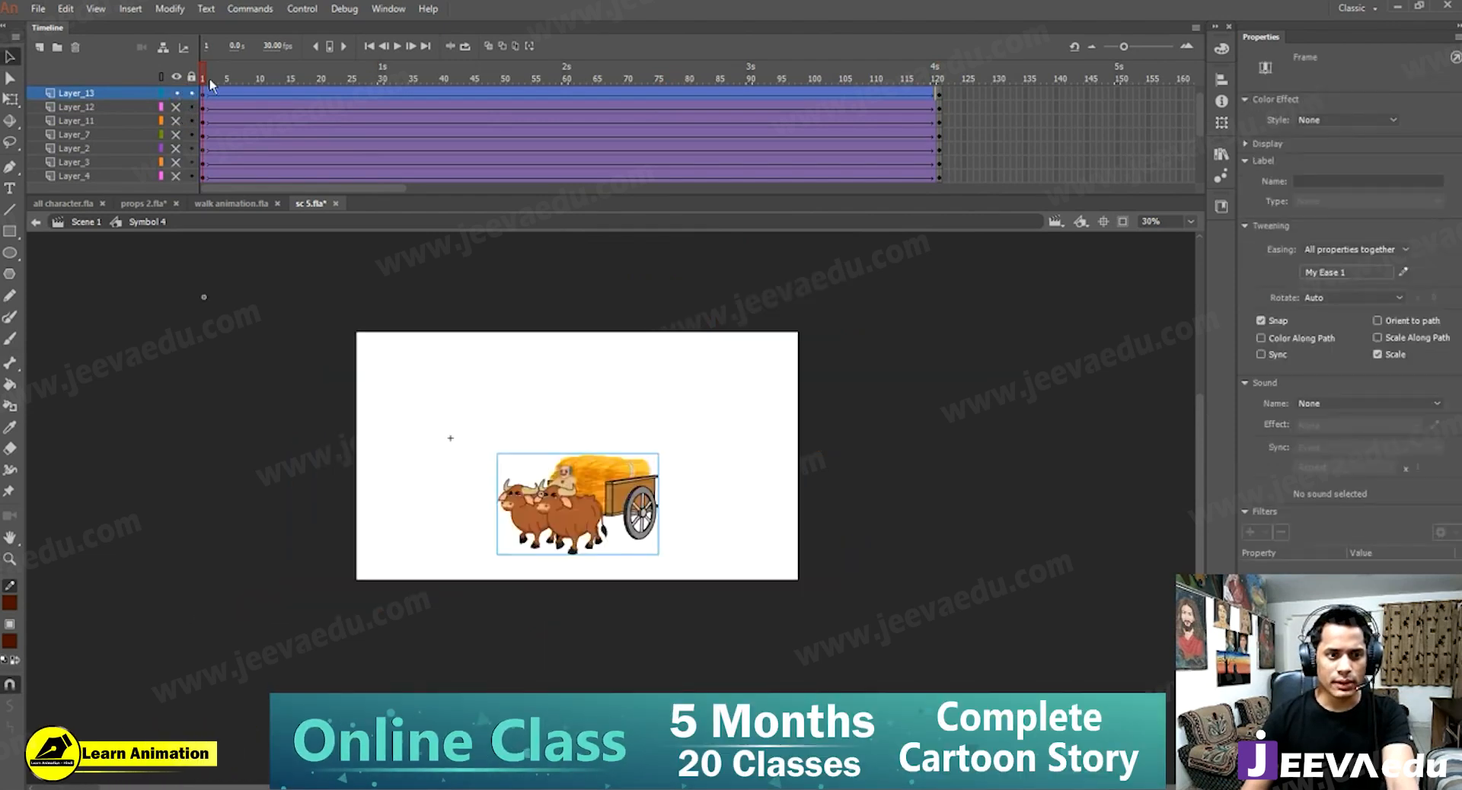
key(ctrl+space)
click(632, 478)
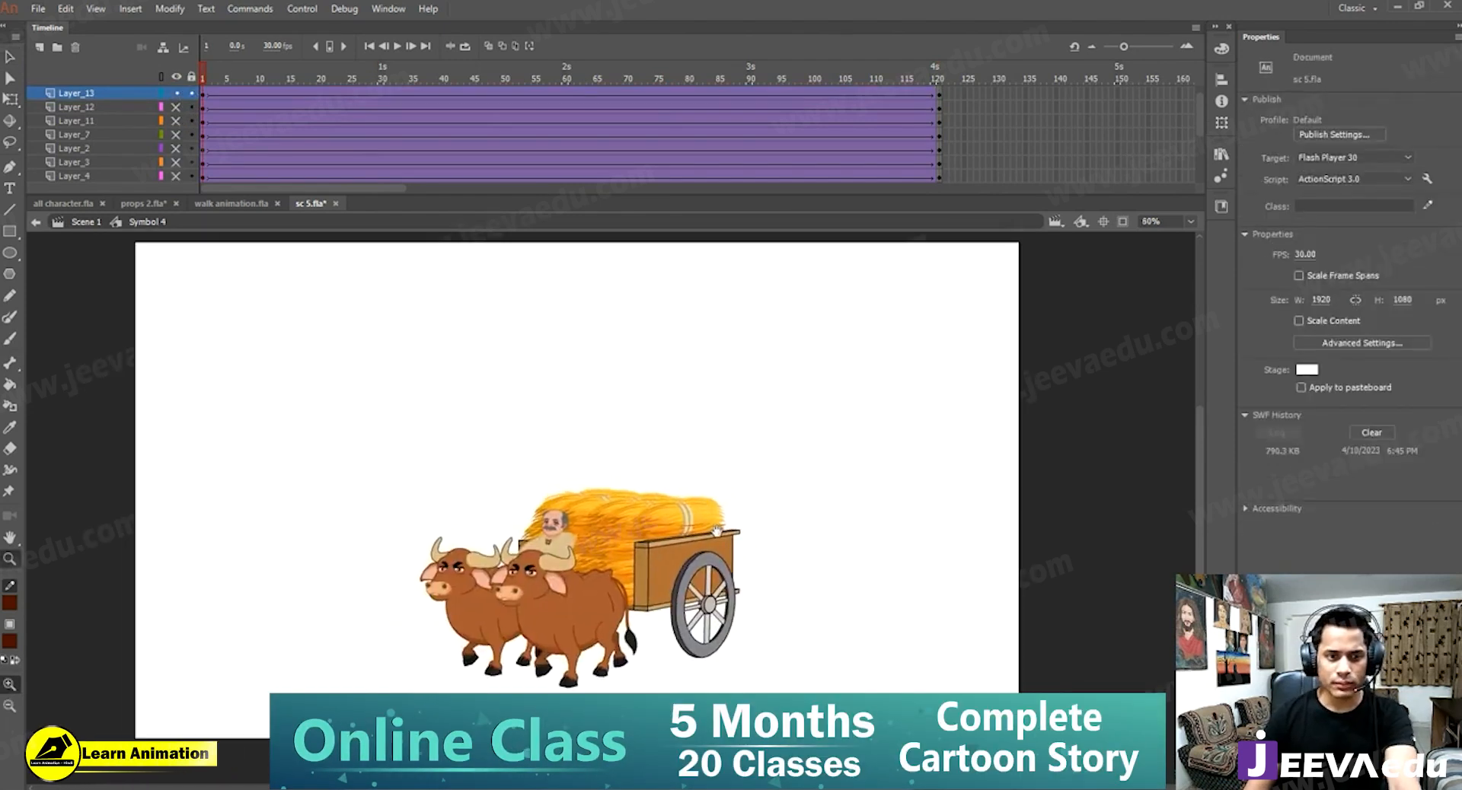
key(Return)
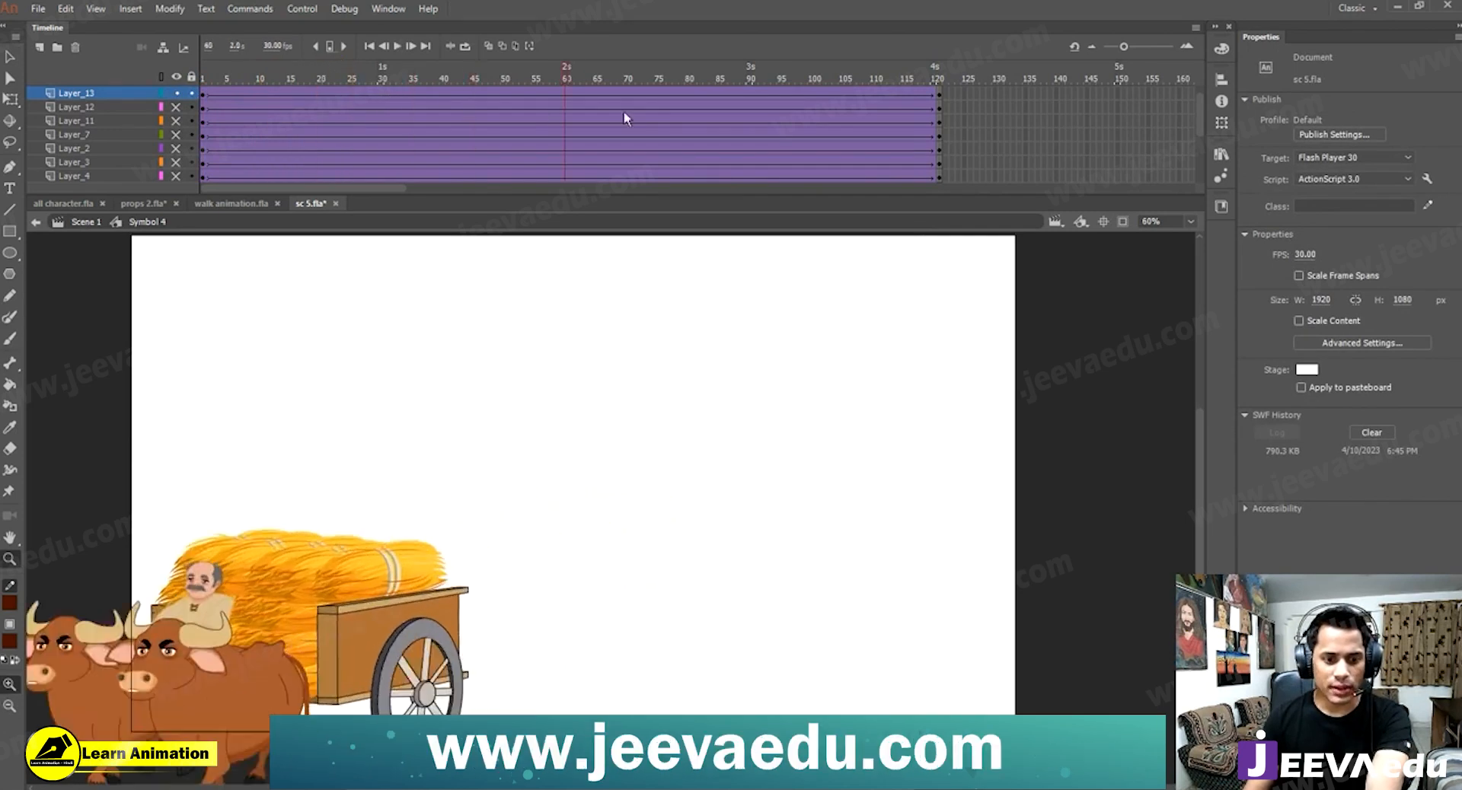
At frame 121, scale the bullock cart by 110% twice and shift it slightly up and to the right.
alt+click(679, 423)
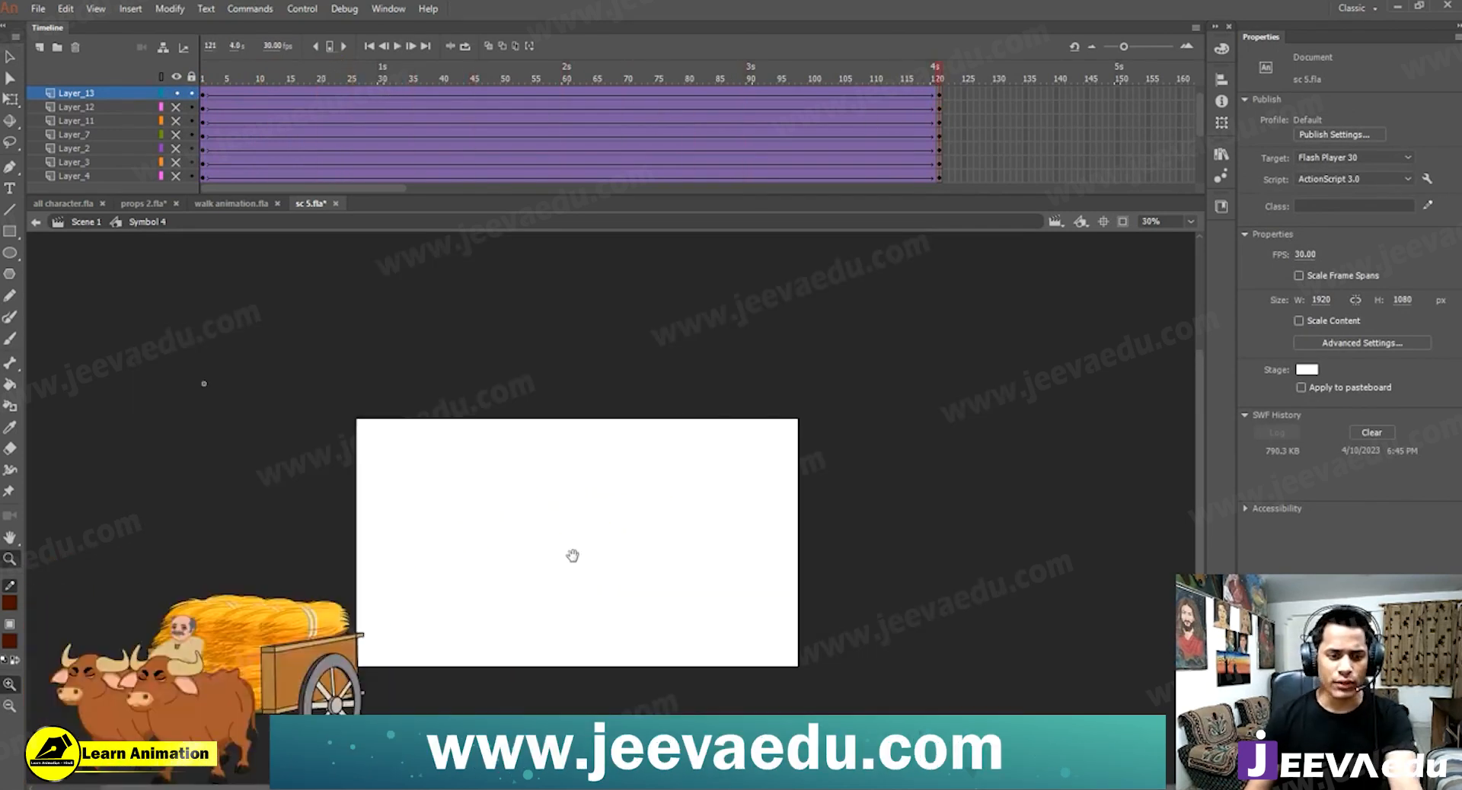
drag(573, 556, 614, 476)
key(v)
click(321, 602)
key(ctrl+alt+s)
text(1)
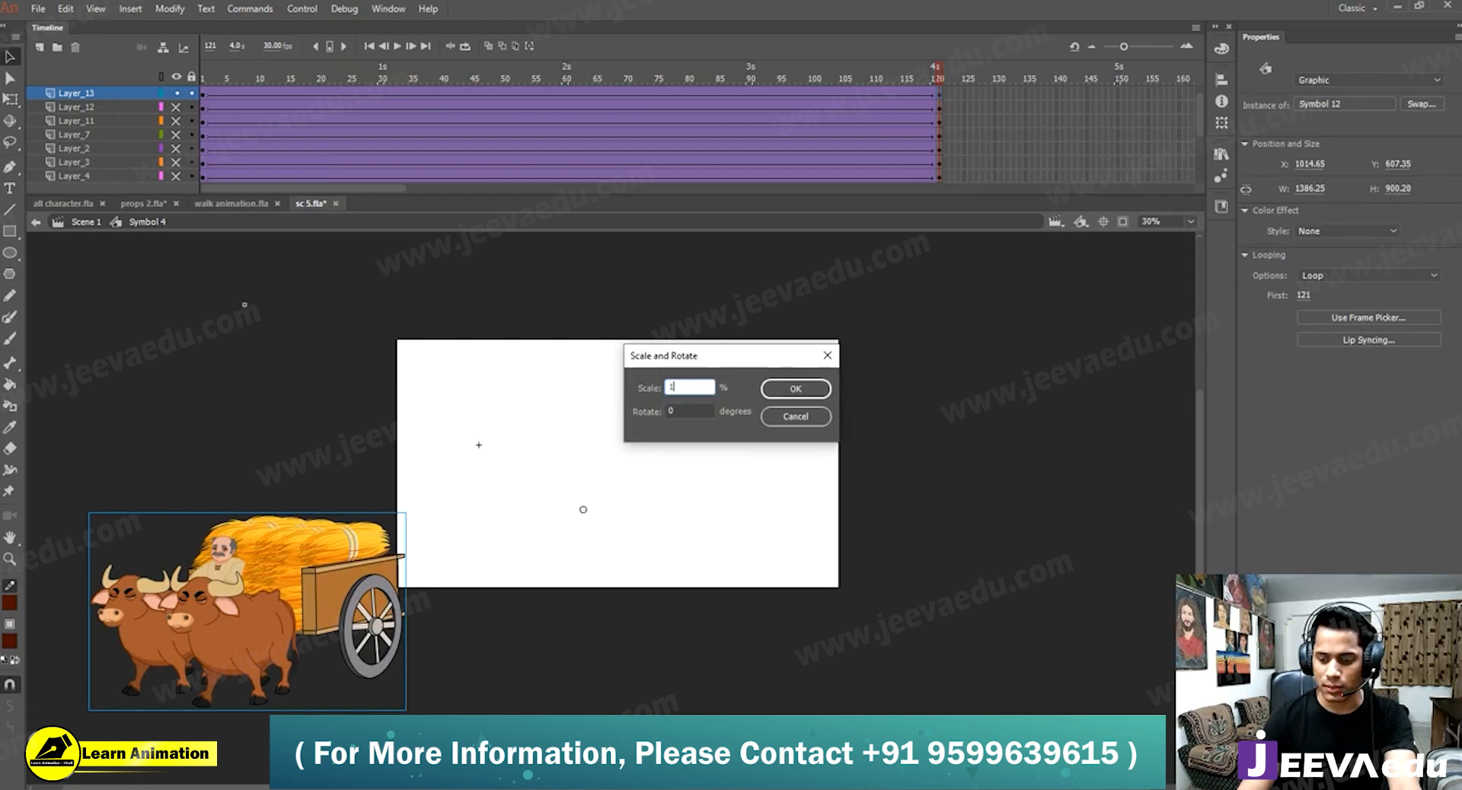
text(10)
key(Return)
key(ctrl+alt+s)
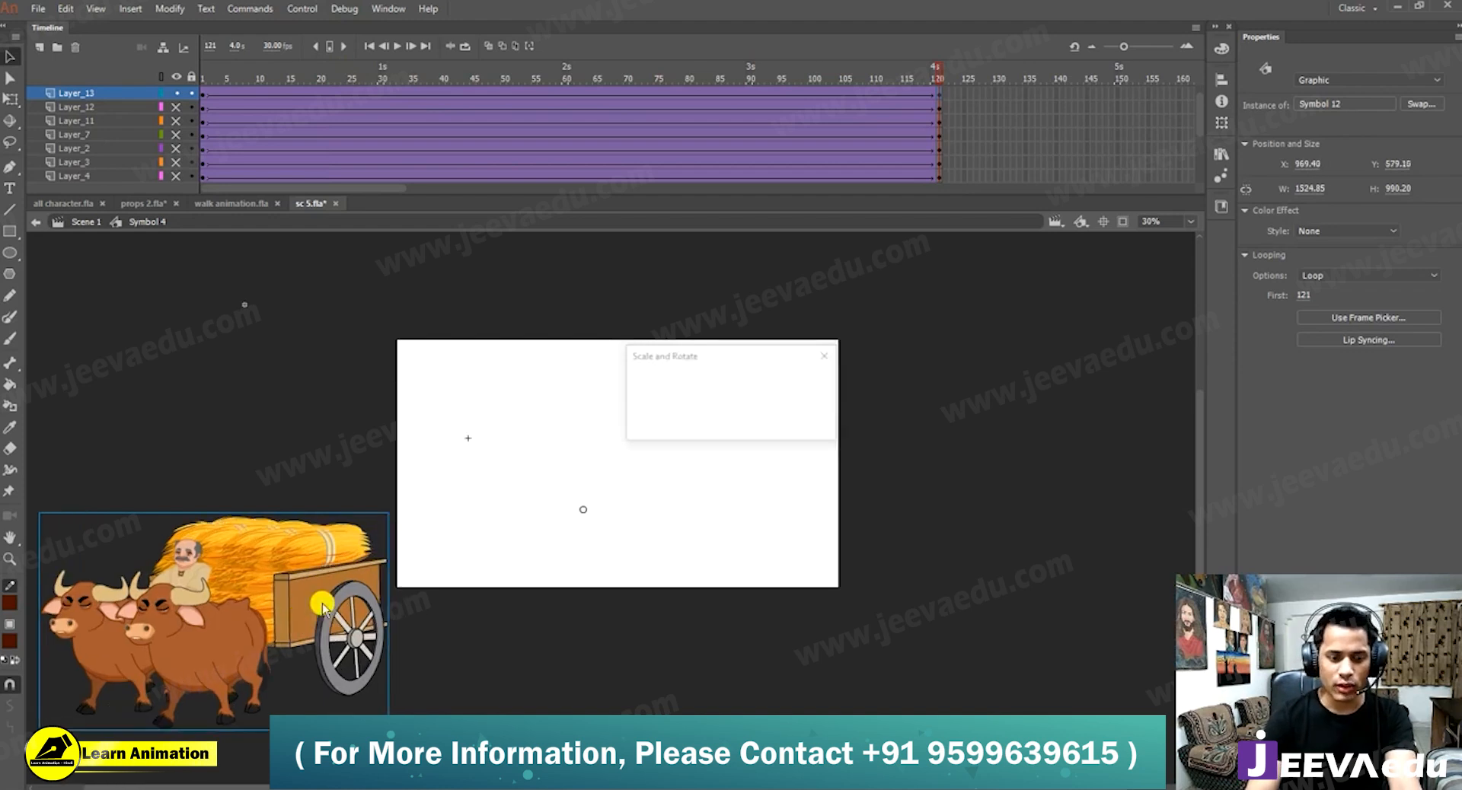
key(Return)
drag(329, 629, 350, 616)
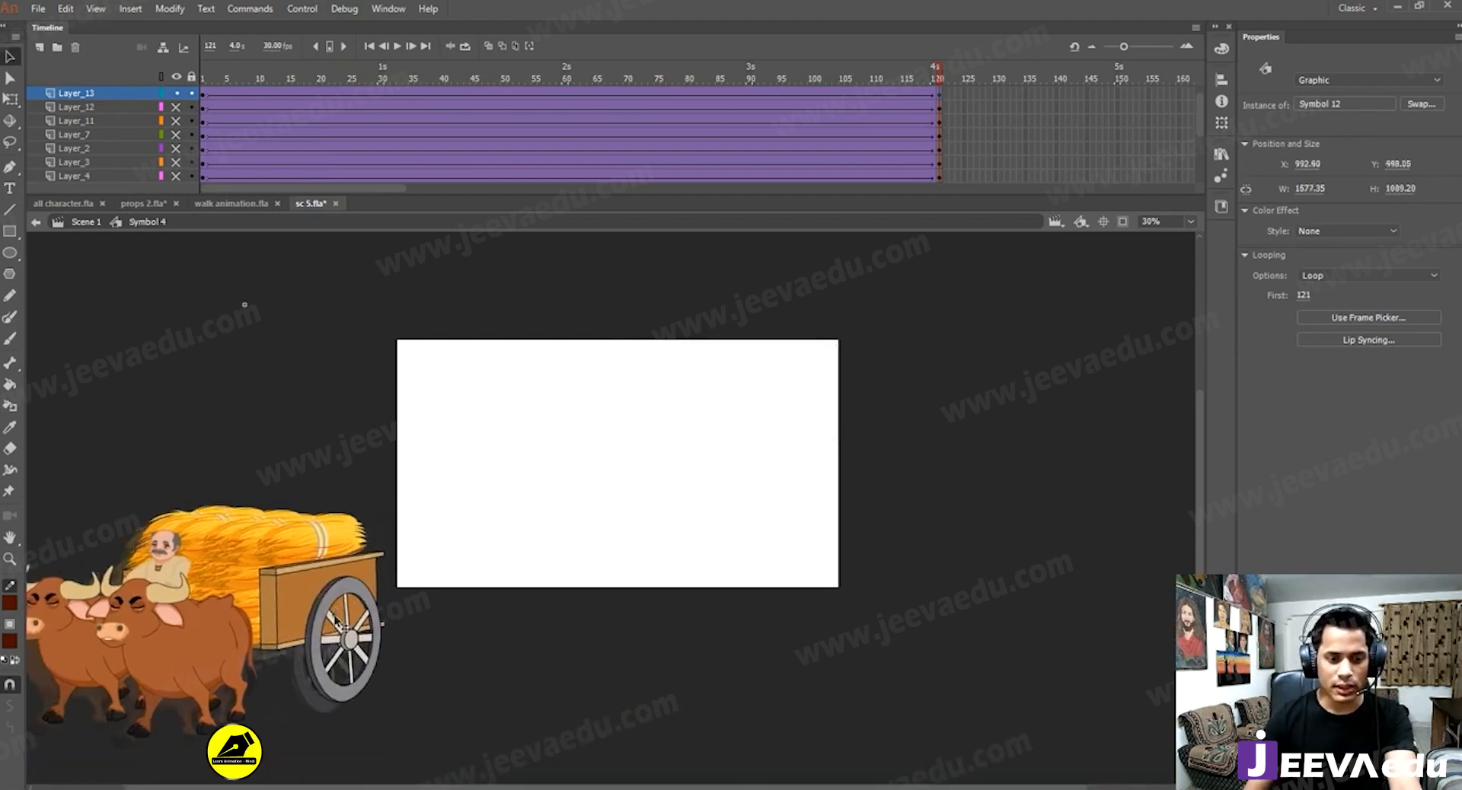
Preview the enlarged cart's motion from frame 1 through frame 121 and show all layers again.
drag(254, 79, 202, 80)
key(z)
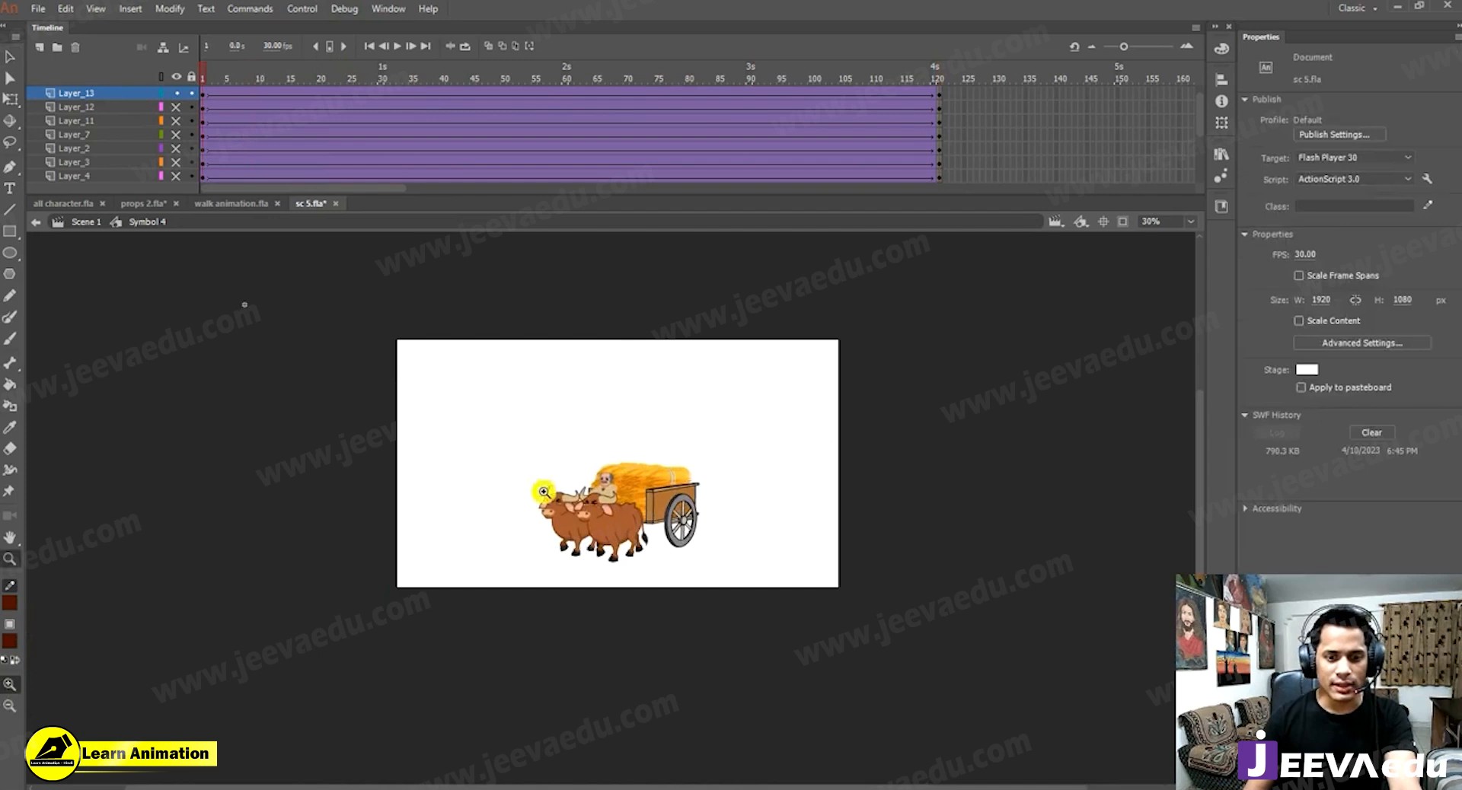
click(544, 492)
drag(651, 540, 542, 572)
key(Return)
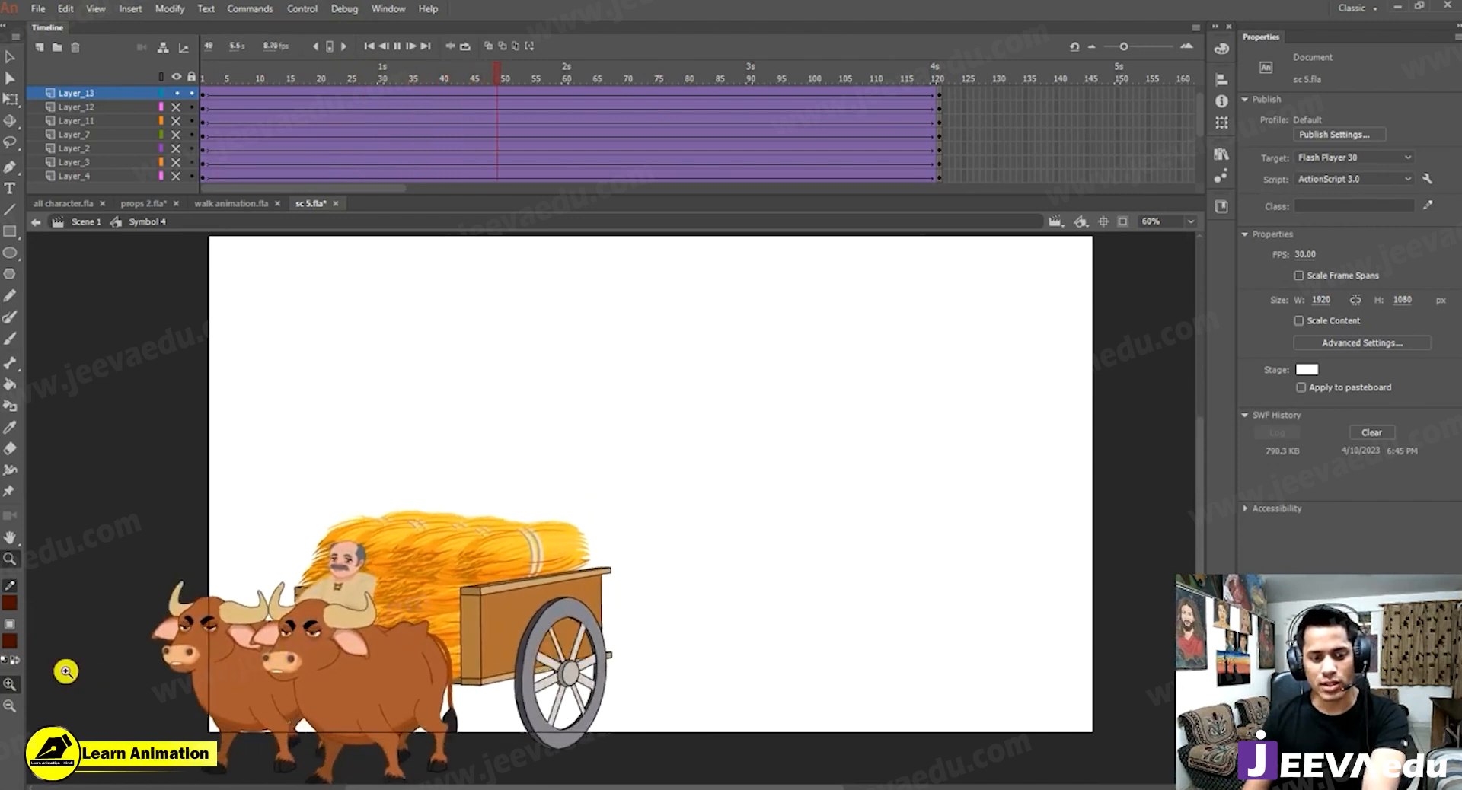
click(571, 82)
drag(804, 100, 1007, 111)
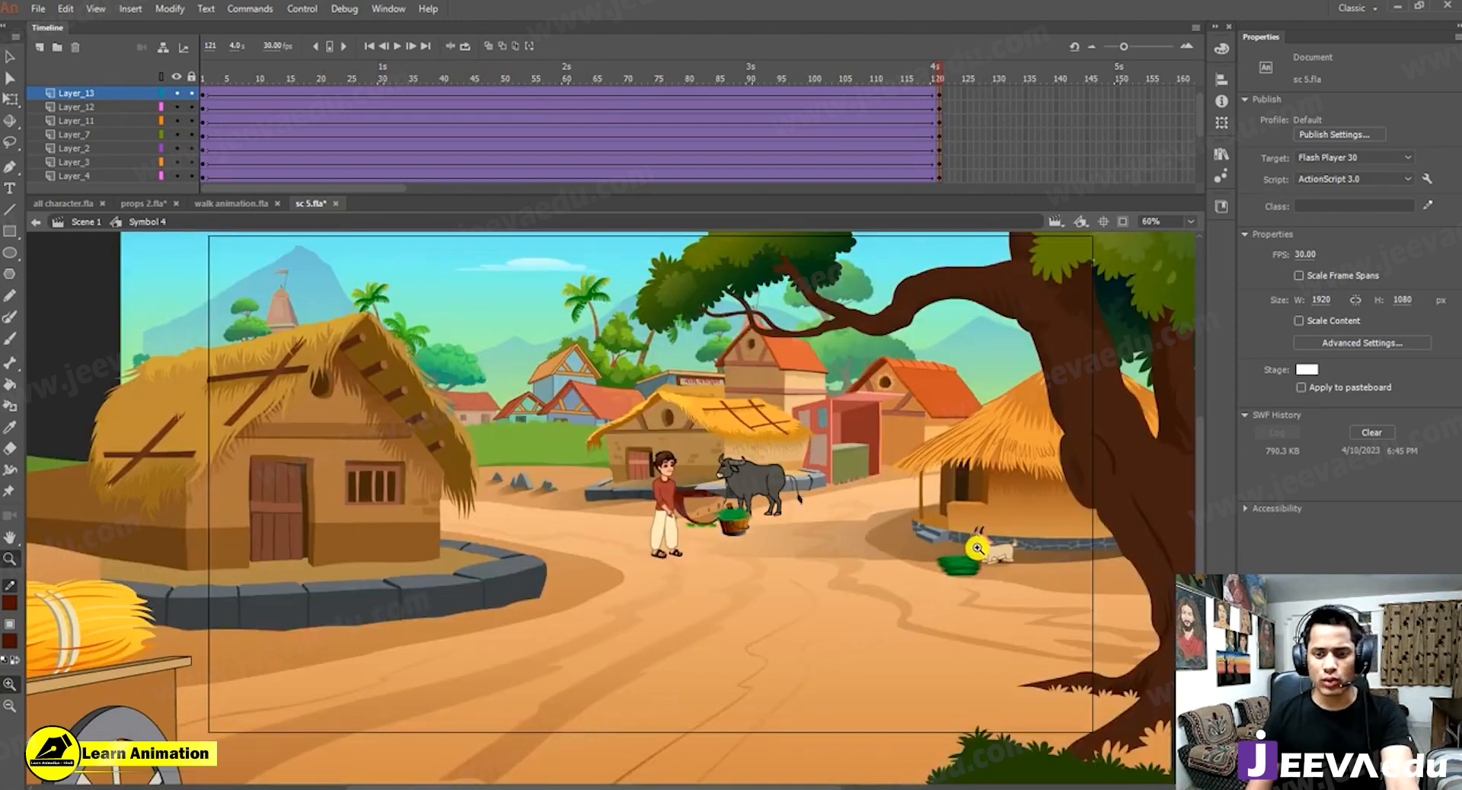
Return to Scene 1, save the file, and clip the content outside the stage.
key(v)
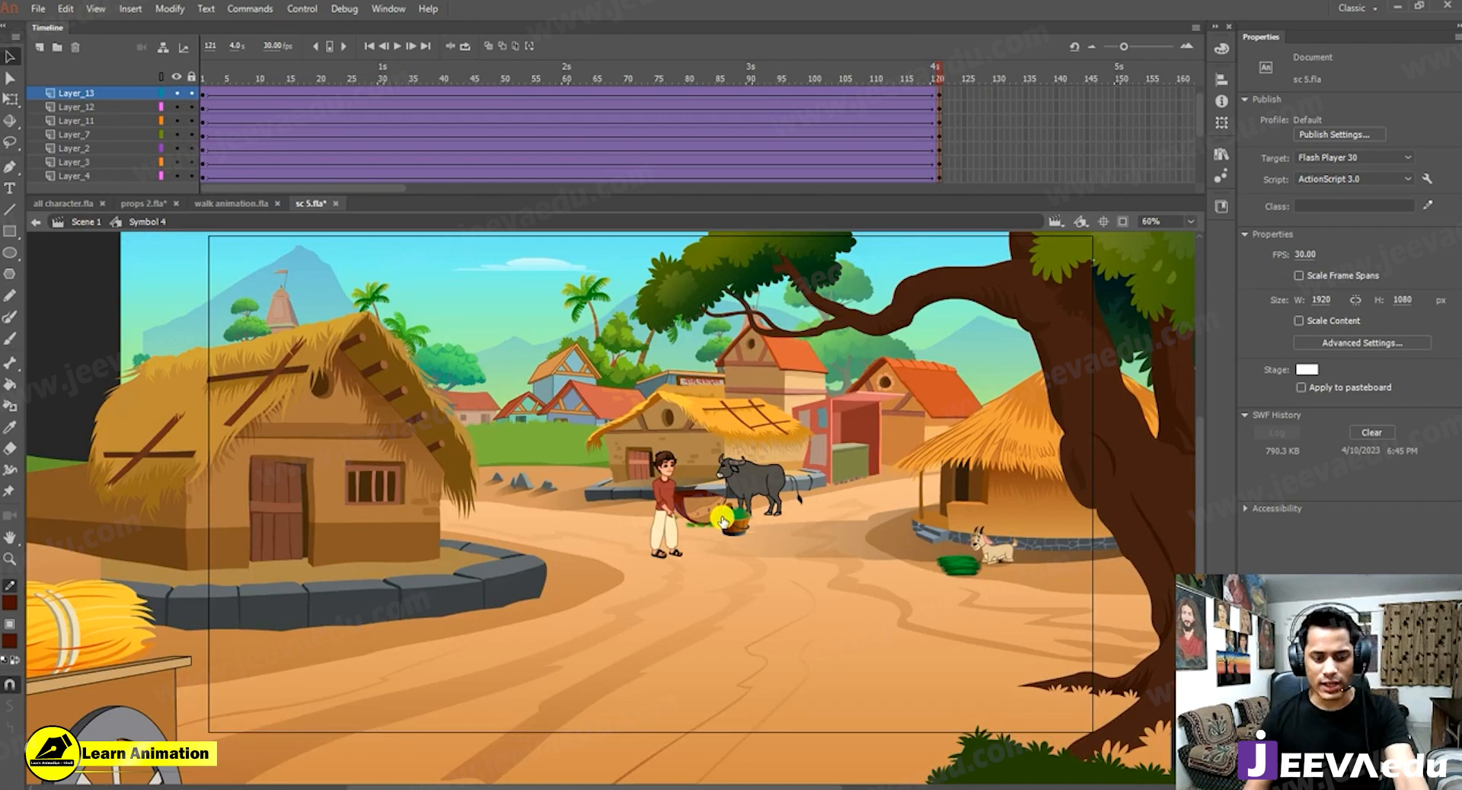
key(ctrl+e)
key(ctrl+s)
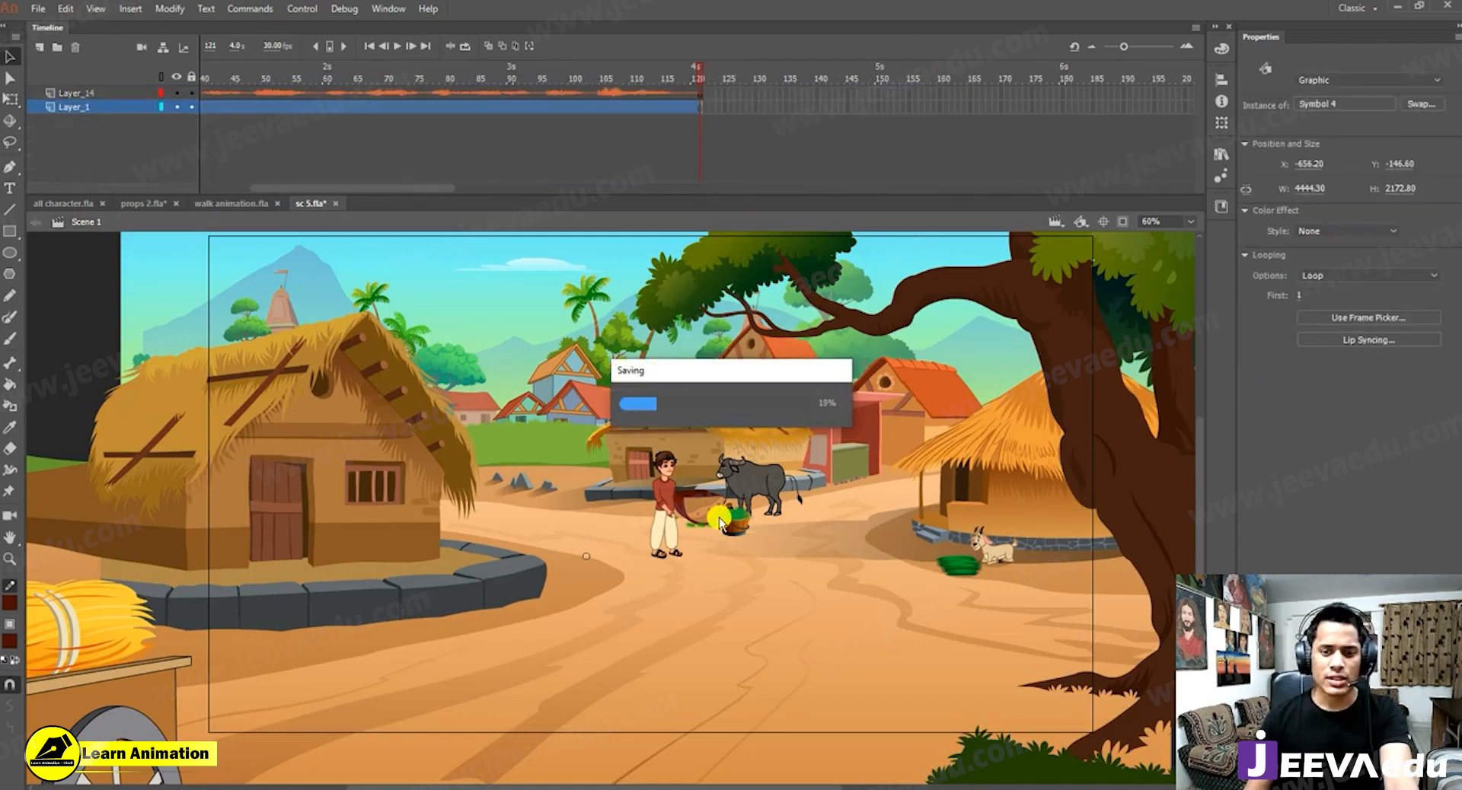
click(1124, 221)
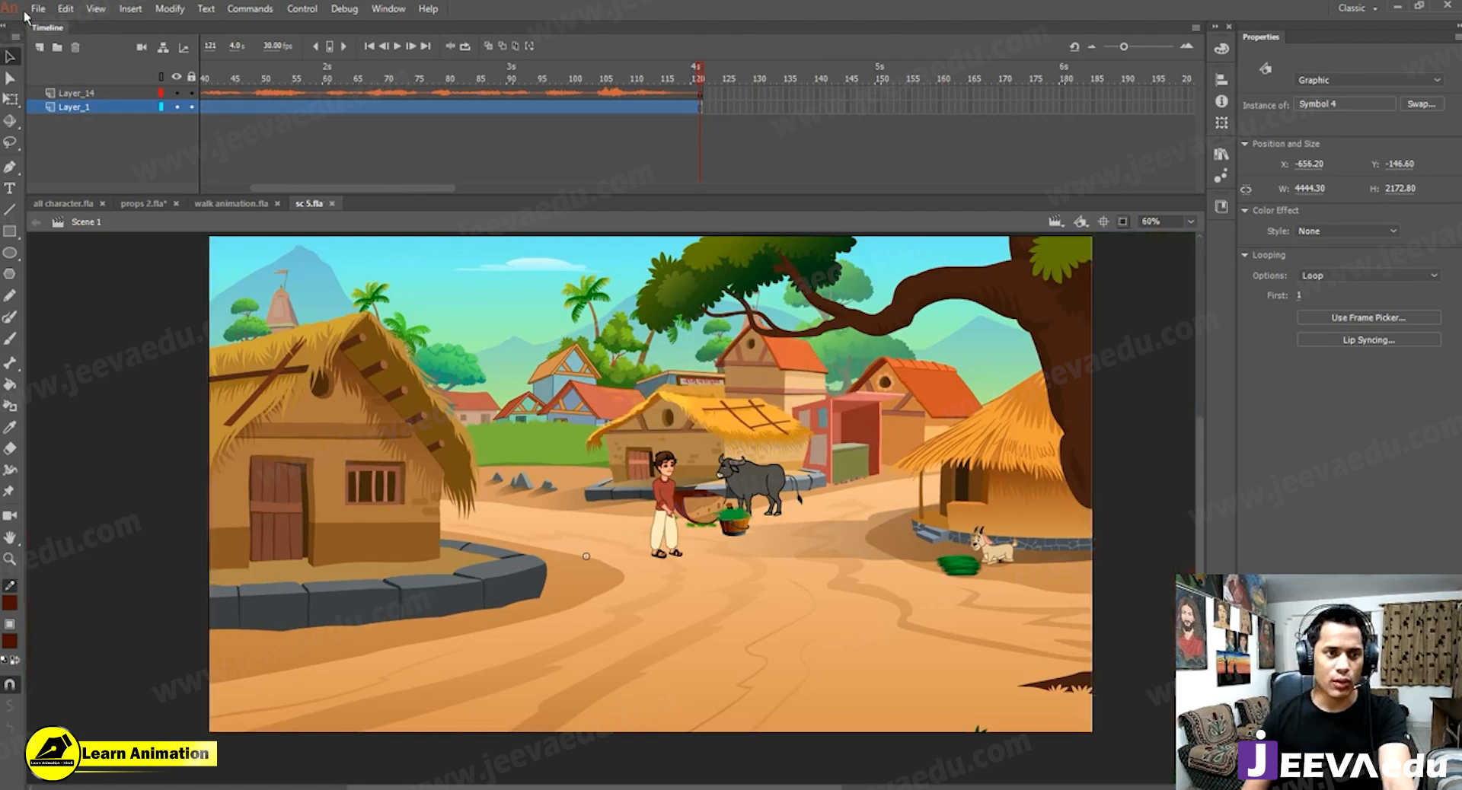
Export the scene as video to sc 5.mov, replacing the existing file, and dismiss the media encoder notice.
click(37, 9)
click(111, 259)
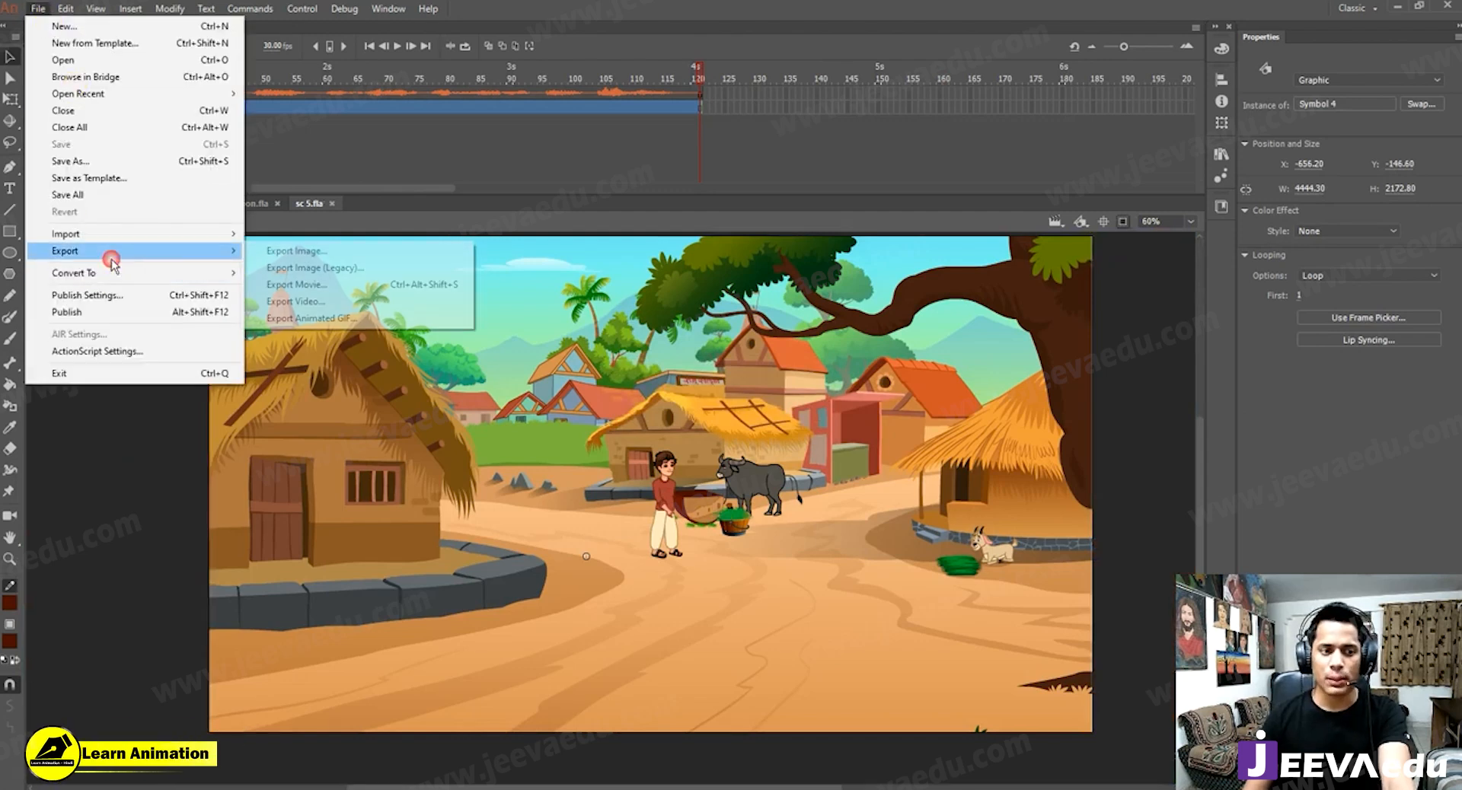
click(304, 302)
click(812, 474)
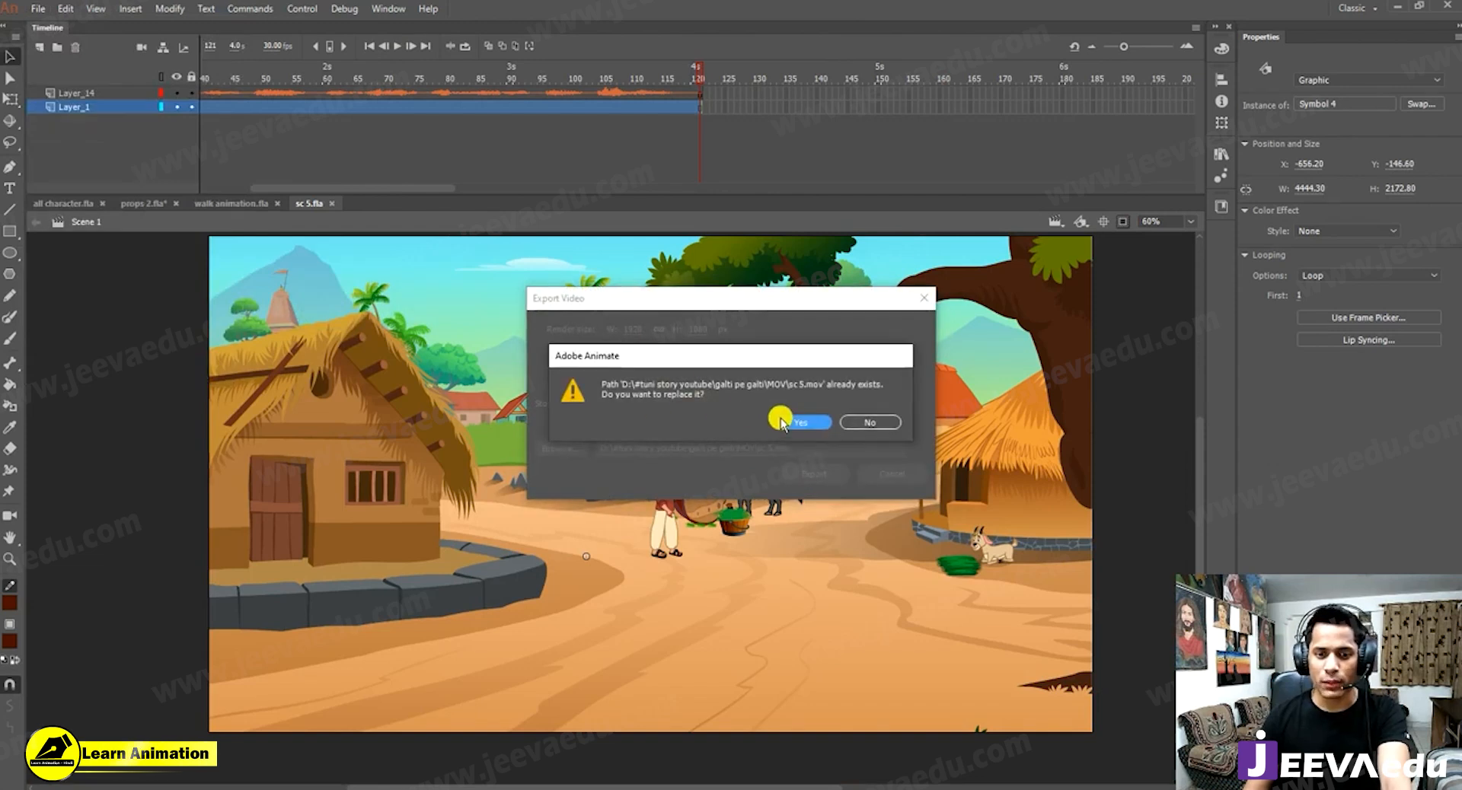
click(792, 423)
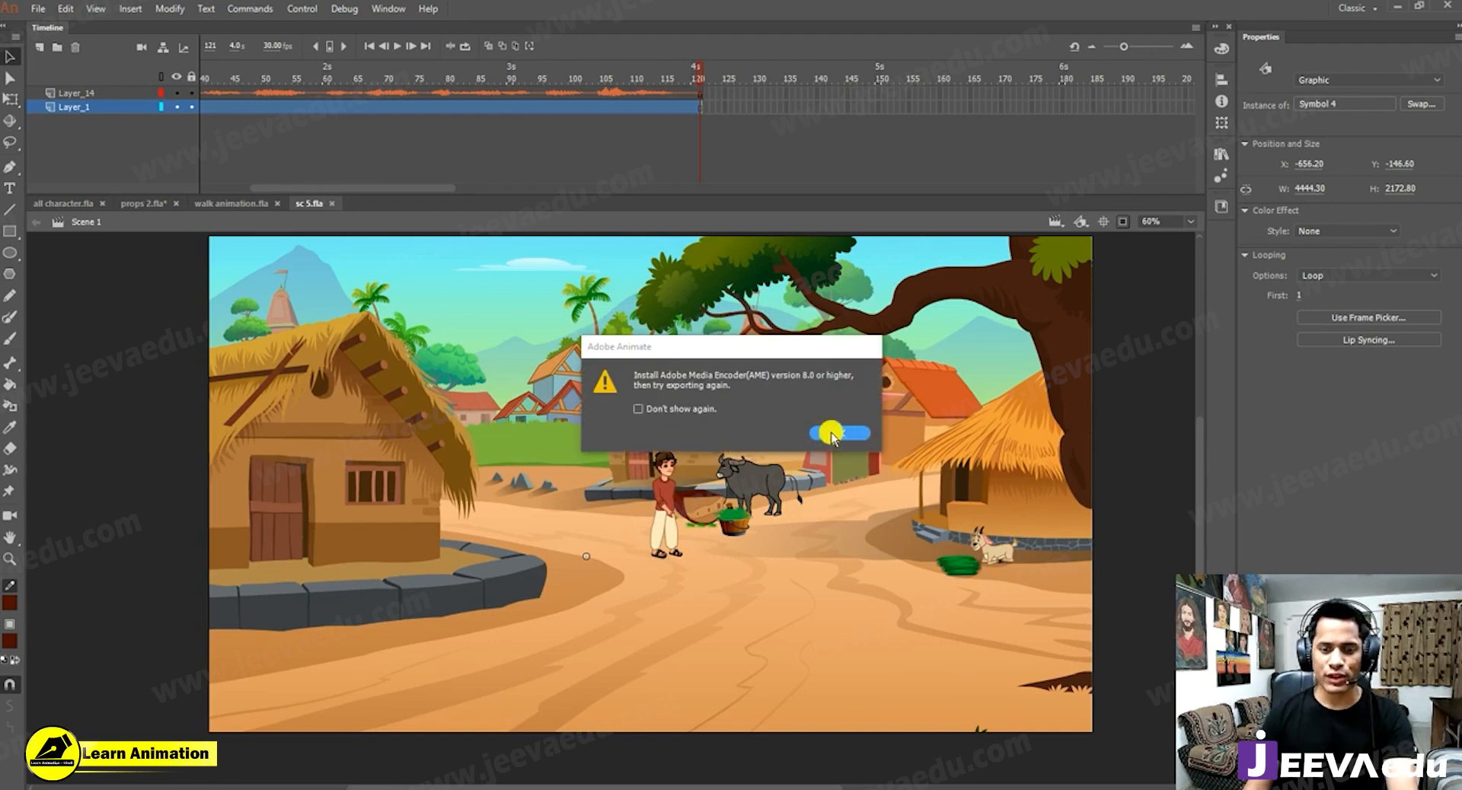
click(838, 432)
Switch to the MOV folder, play the exported sc 5.mov full screen in VLC media player, and leave full screen.
click(1398, 7)
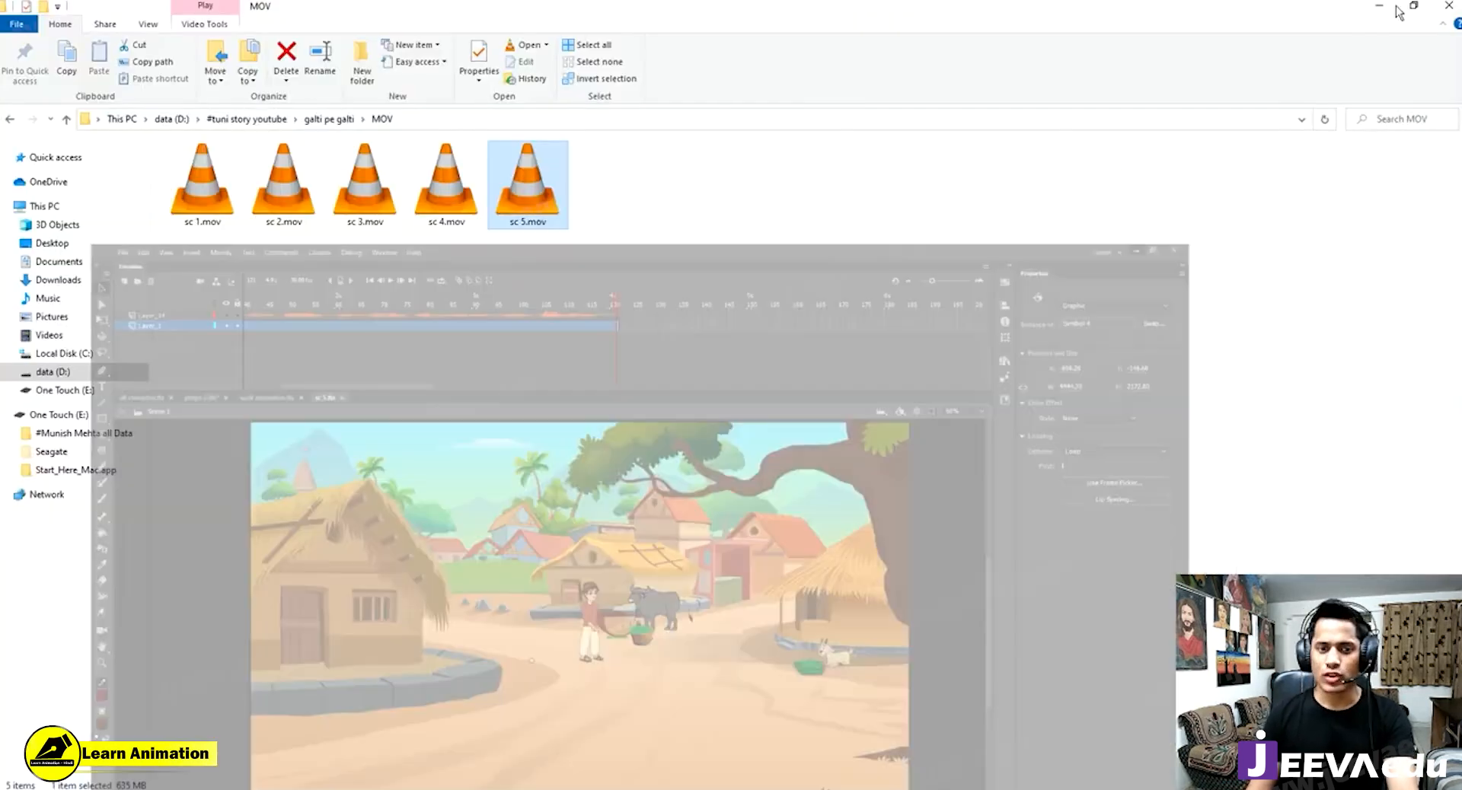
double_click(538, 199)
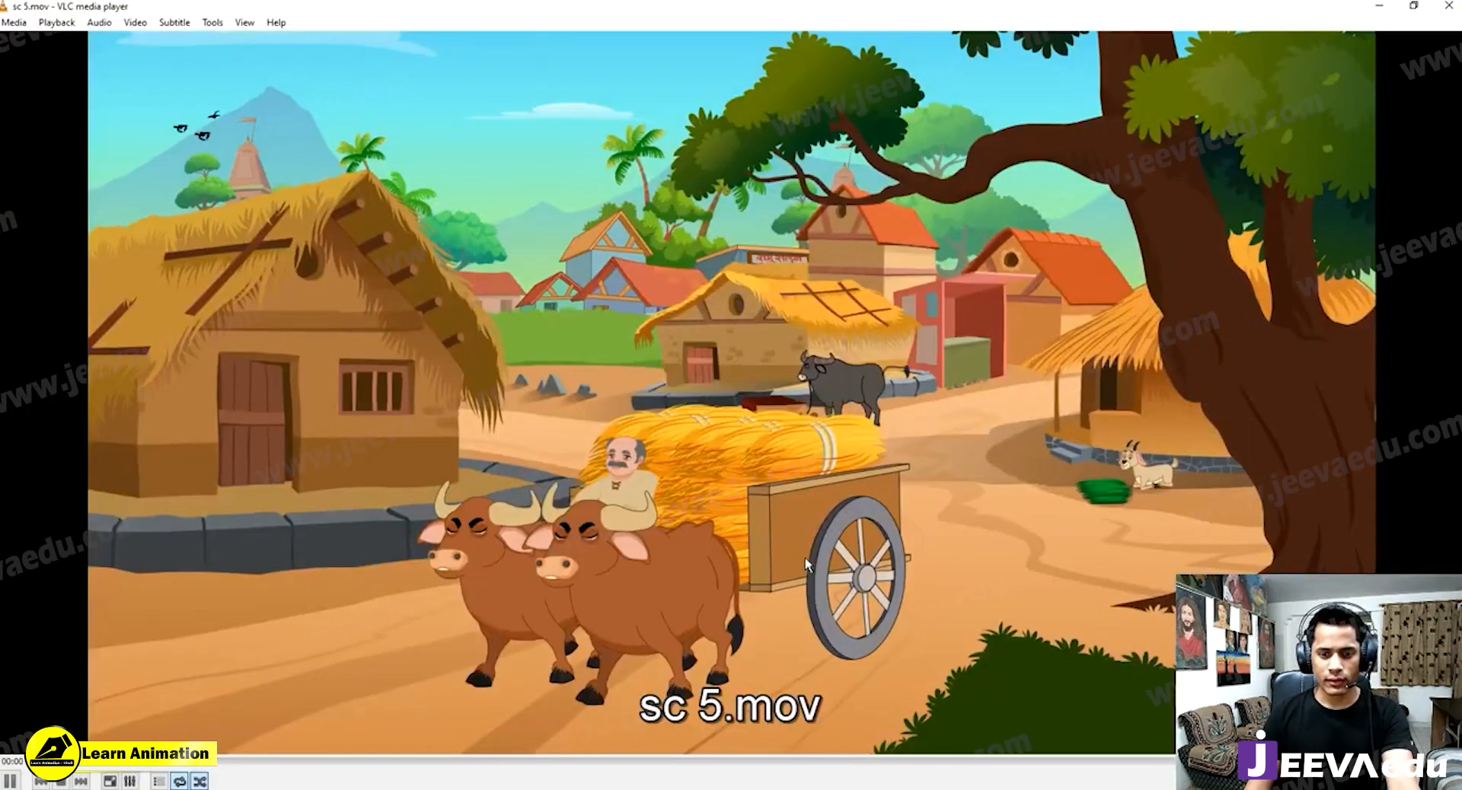
double_click(814, 569)
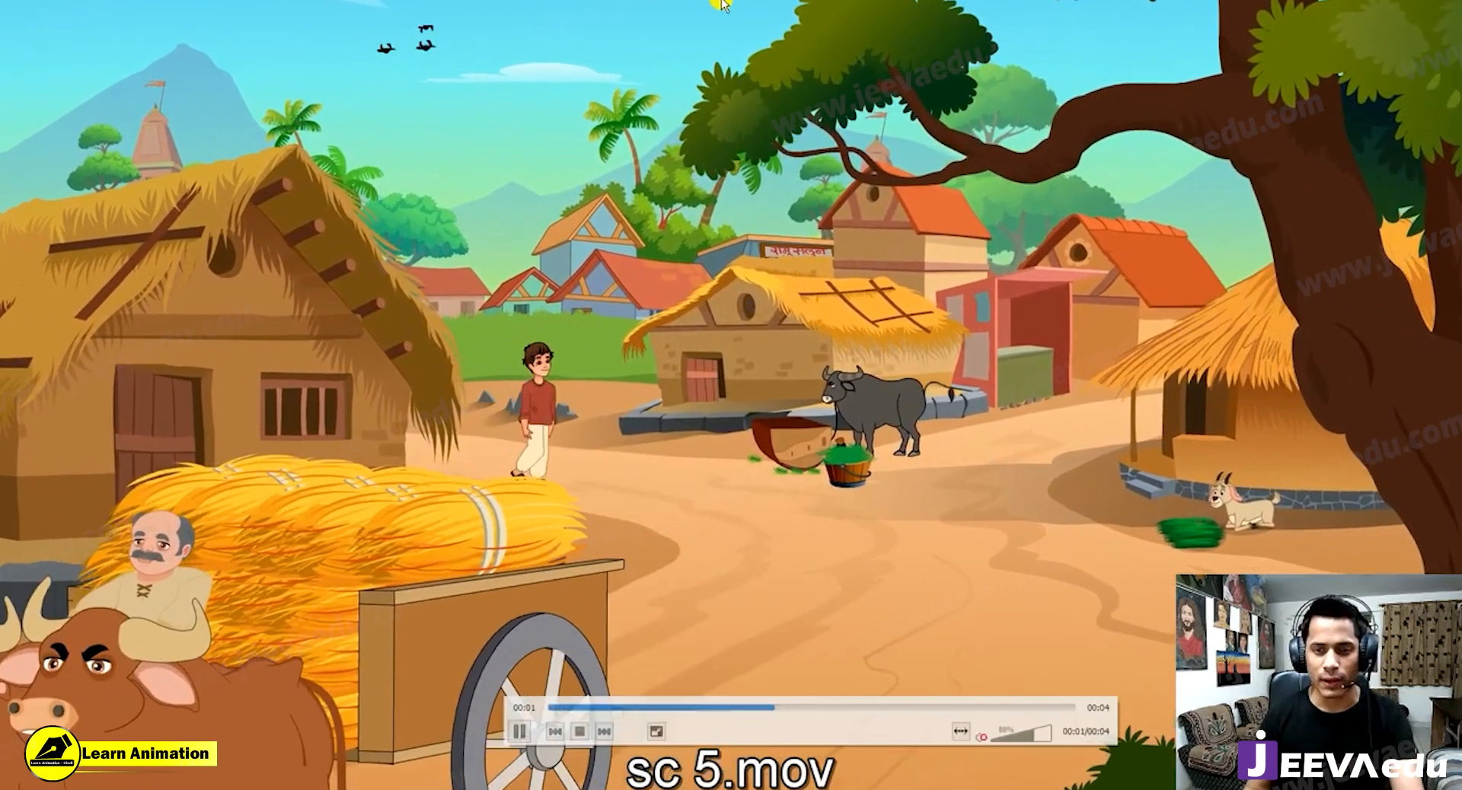
key(Escape)
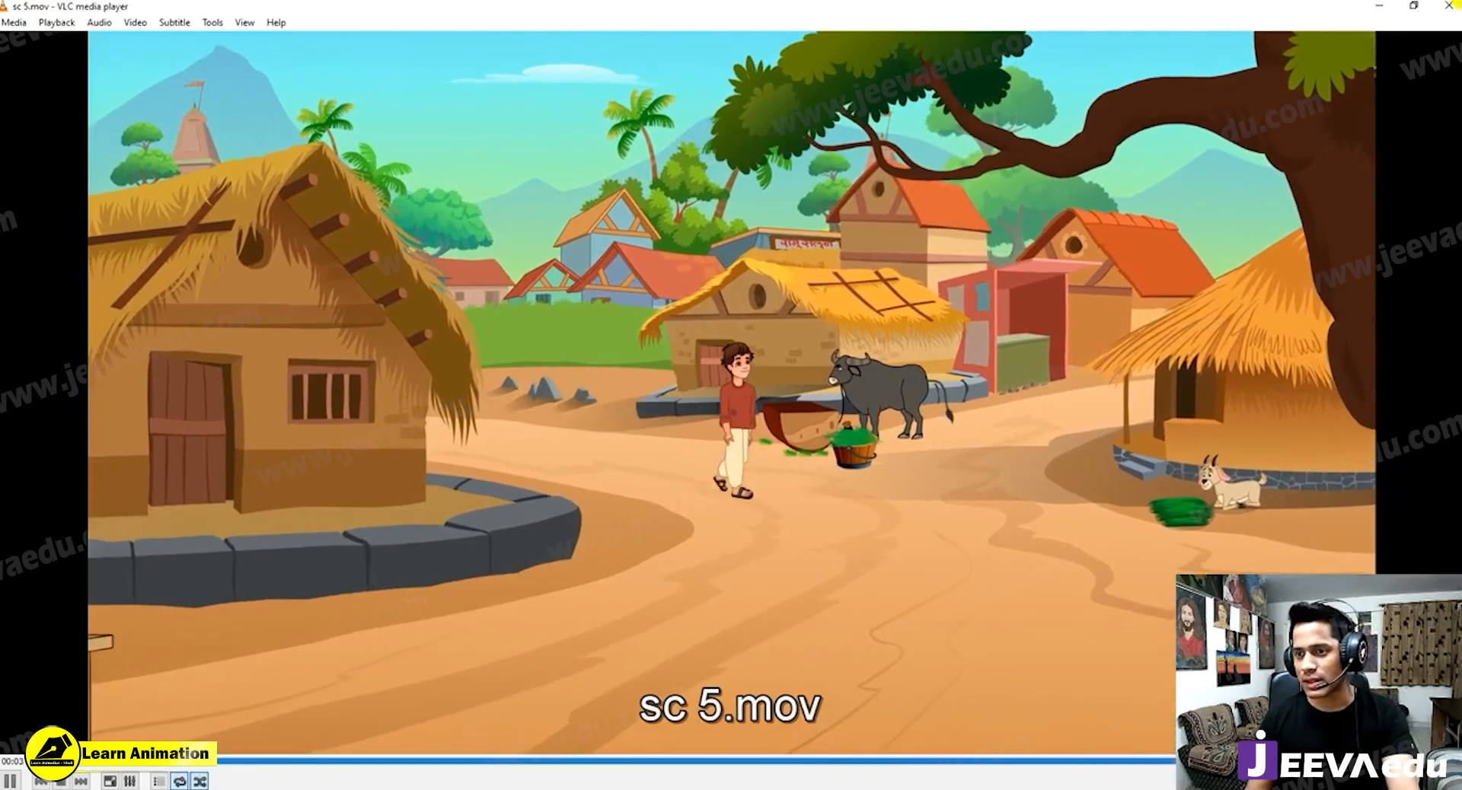